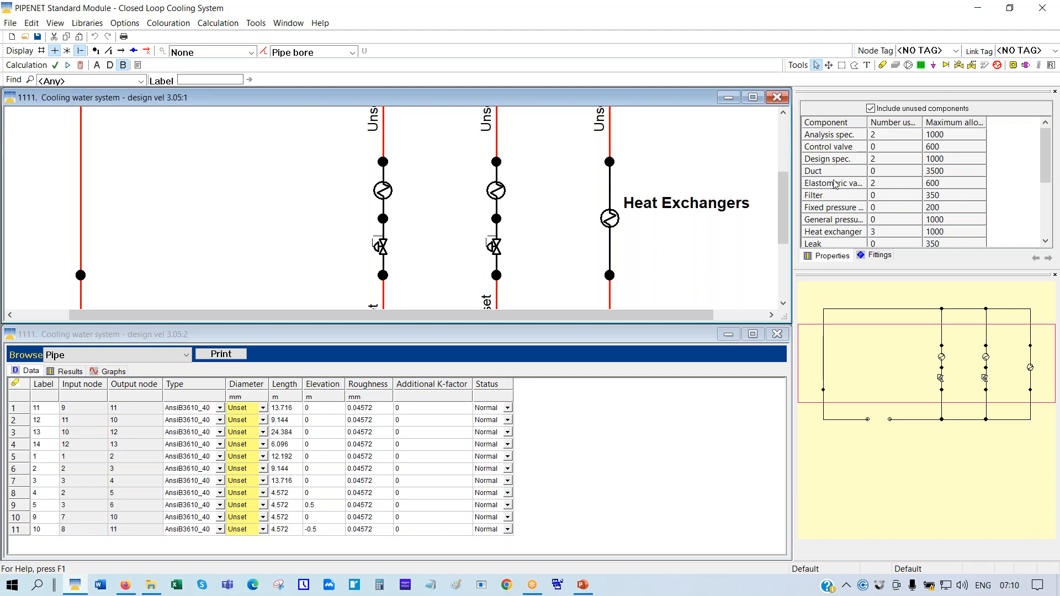
Untick 'Include unused components' so the summary lists only the 11 AnsiB3610_40 pipes used
left_click(871, 108)
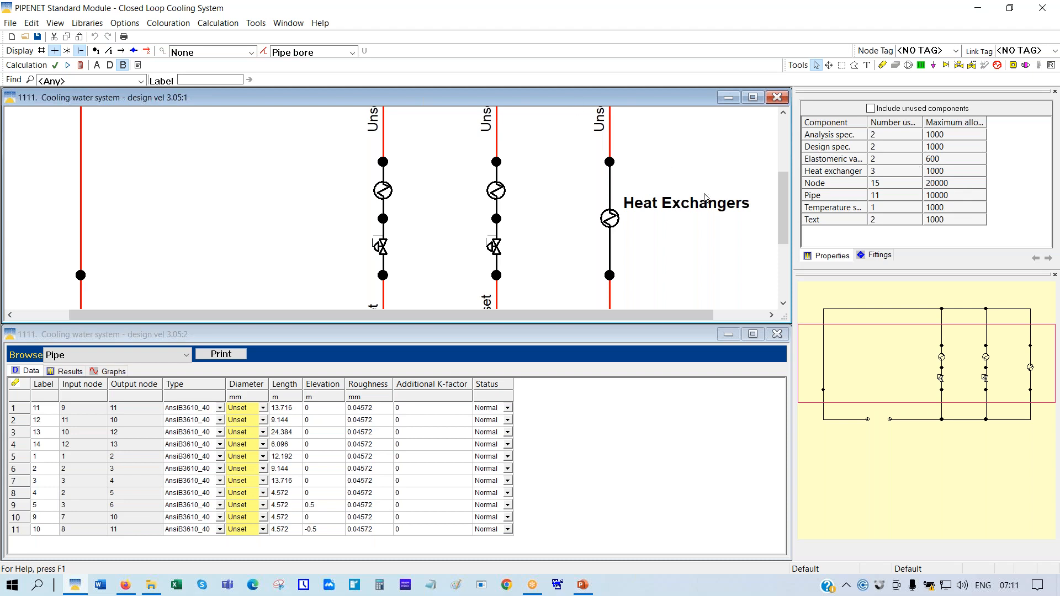
Set pipe colouration to None and show heat exchanger 3's data (2000 kW, 250 US gal/min, 5 psi)
left_click(611, 135)
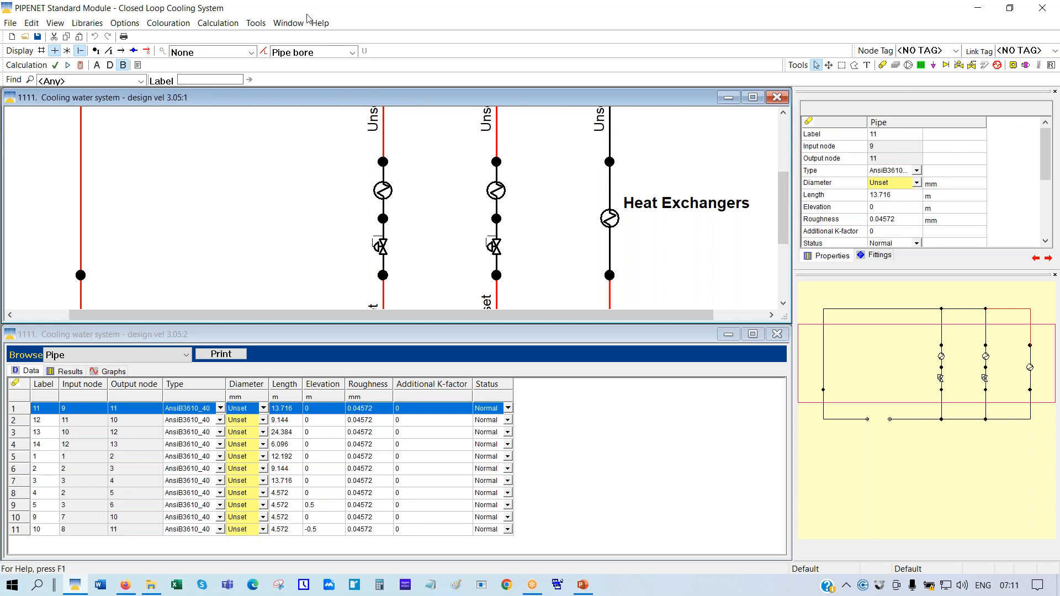
left_click(352, 53)
left_click(283, 68)
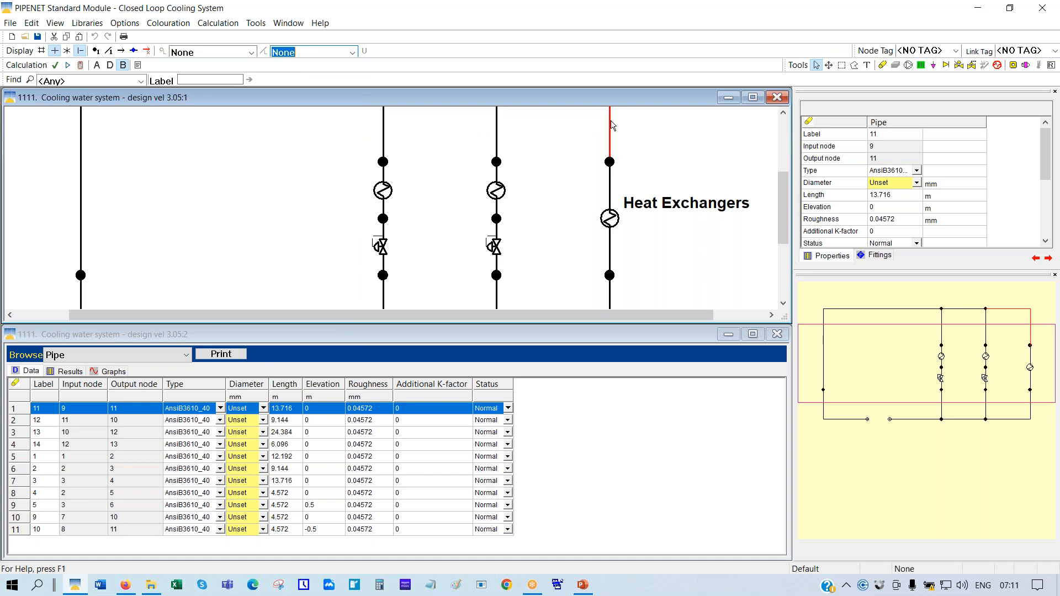
left_click(610, 220)
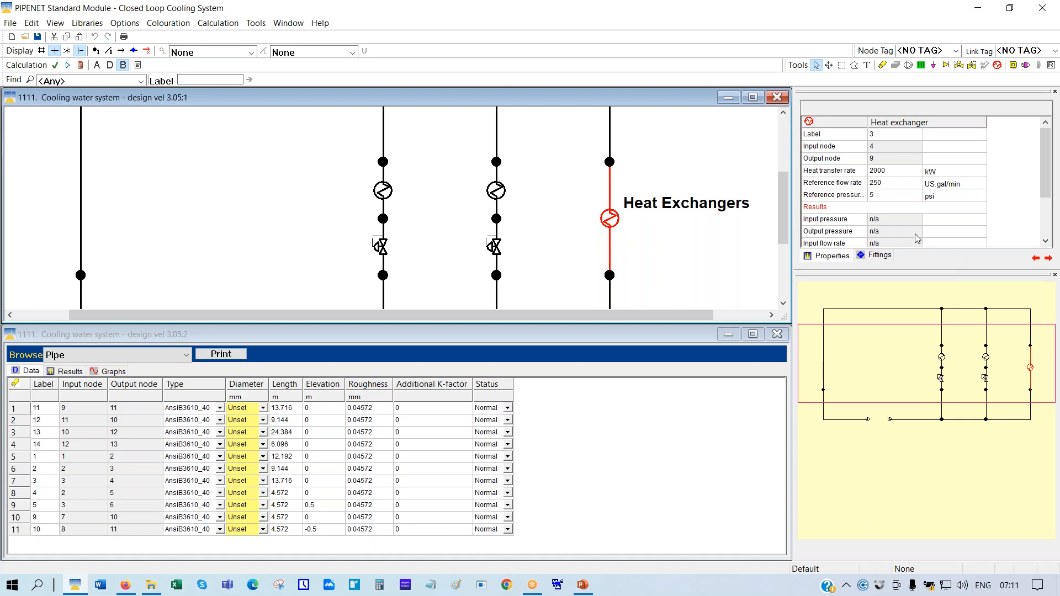
scroll(889, 217, "down", 1)
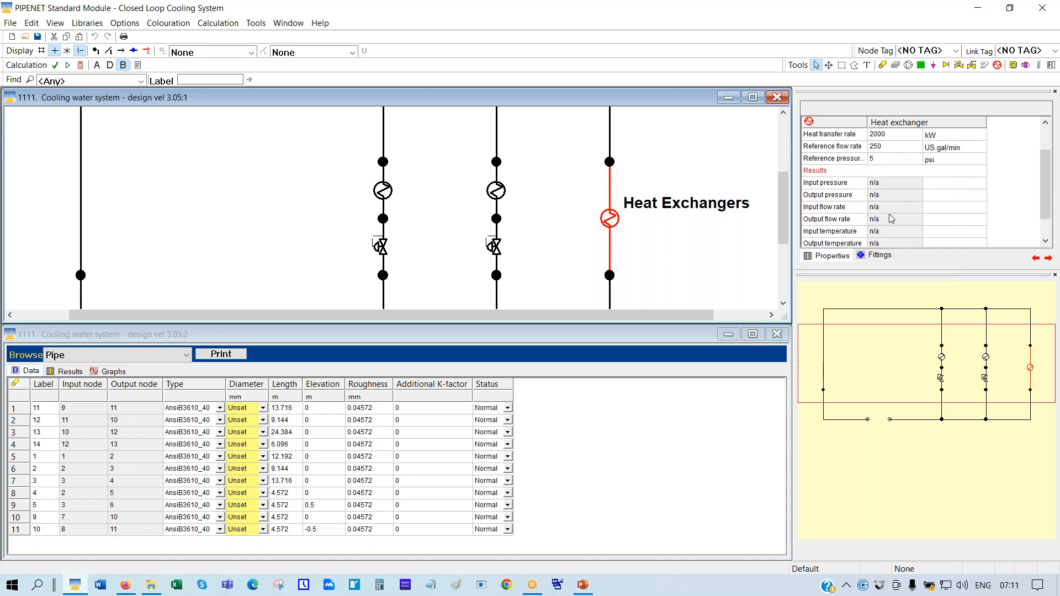
scroll(890, 214, "down", 1)
scroll(890, 218, "up", 2)
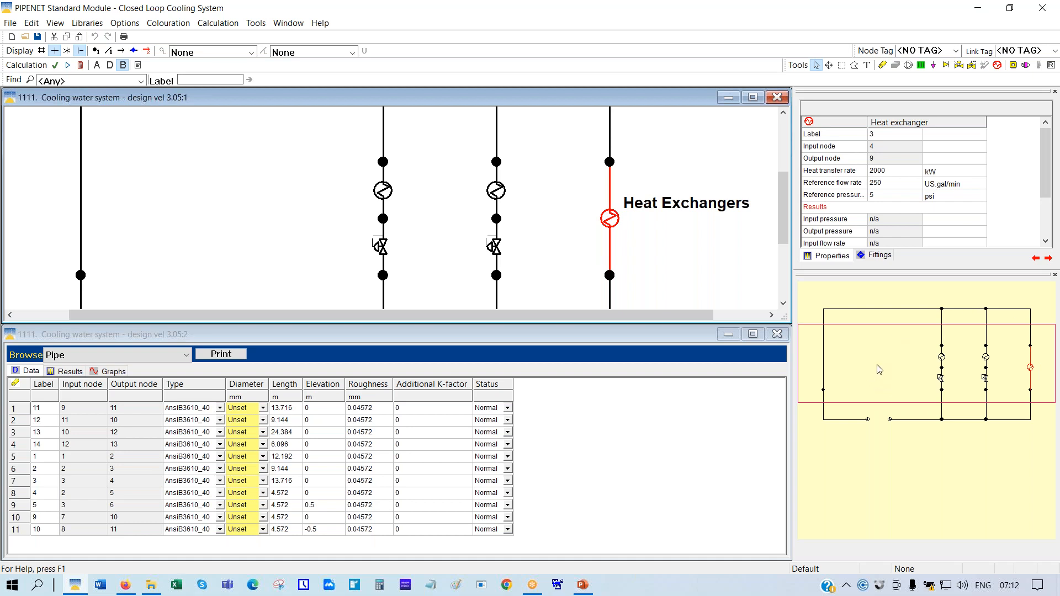
Switch the Colouration setting back to Pipe bore, turning every pipe red and labelled Unset
left_click_drag(880, 369, 866, 322)
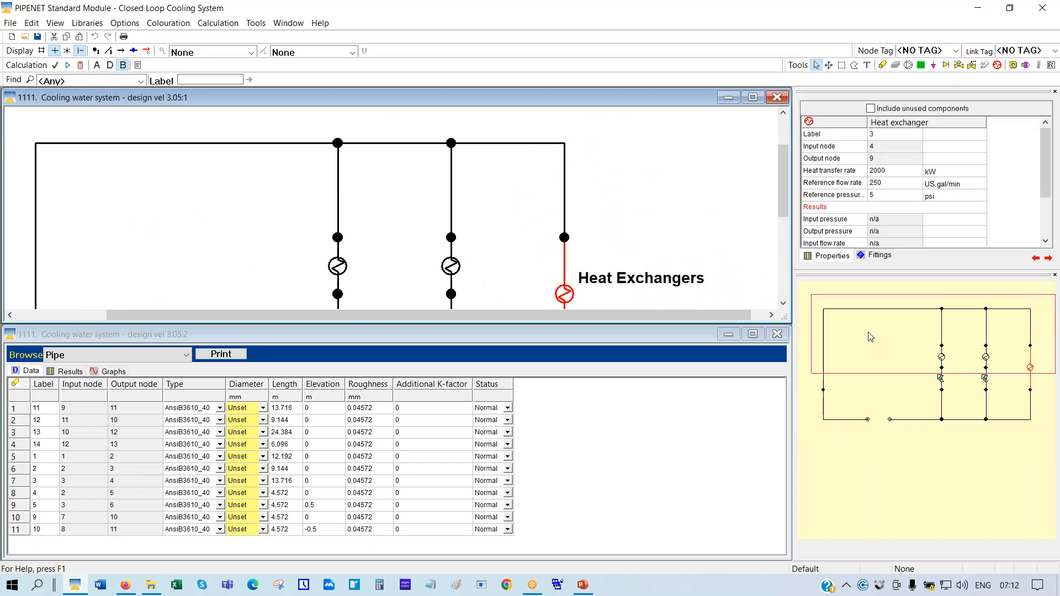
left_click(352, 53)
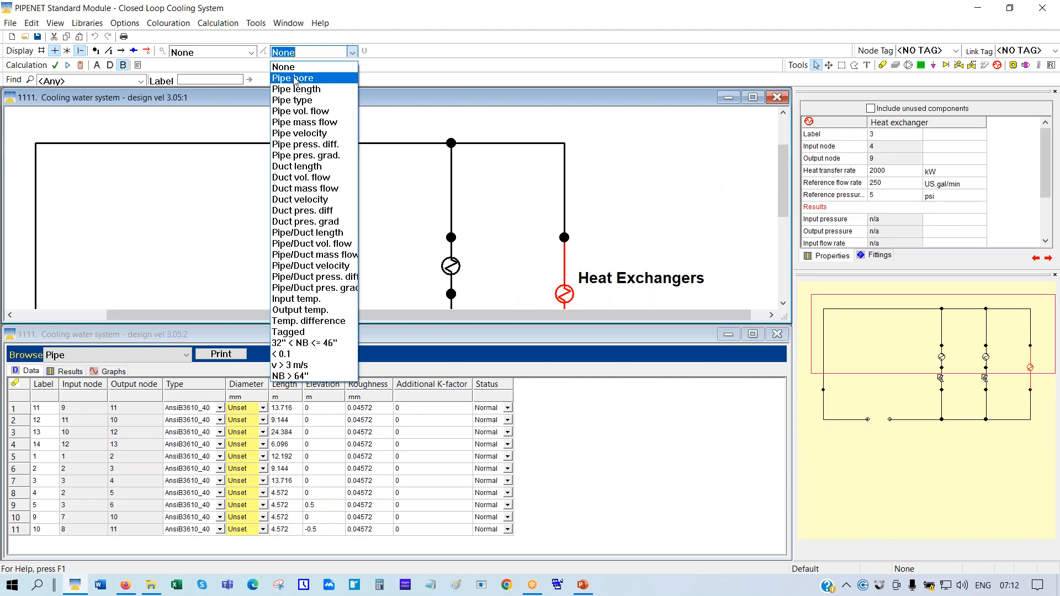
left_click(294, 79)
mouse_move(912, 347)
left_mouse_down()
mouse_move(894, 374)
mouse_move(891, 413)
mouse_move(904, 402)
mouse_move(905, 371)
mouse_move(883, 362)
mouse_move(887, 417)
mouse_move(900, 409)
mouse_move(898, 342)
left_mouse_up()
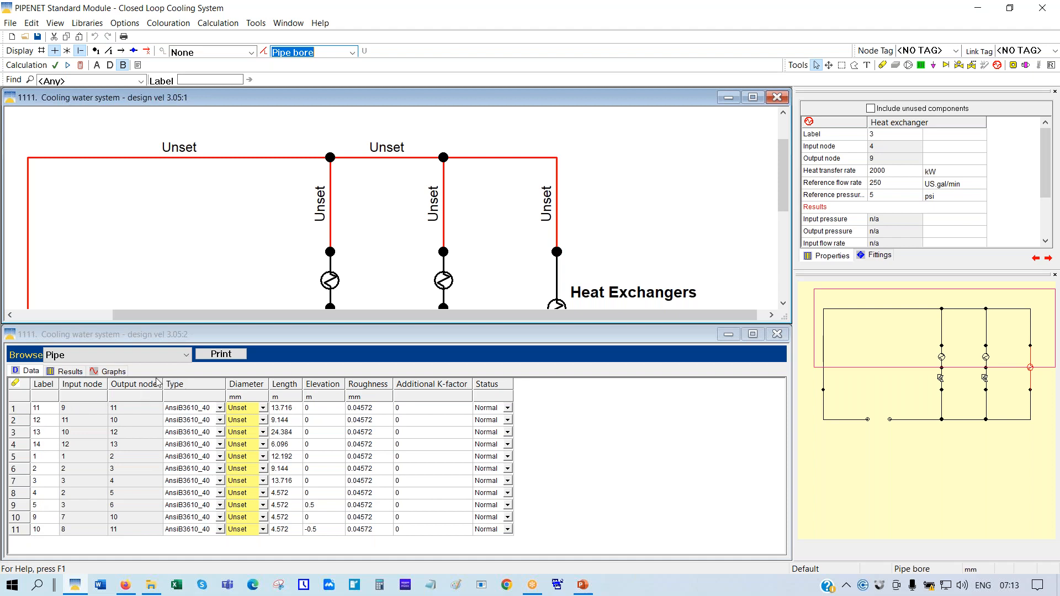
Browse Heat exchanger data in the table, then maximize the schematic and apply Scale To Fit
left_click(188, 360)
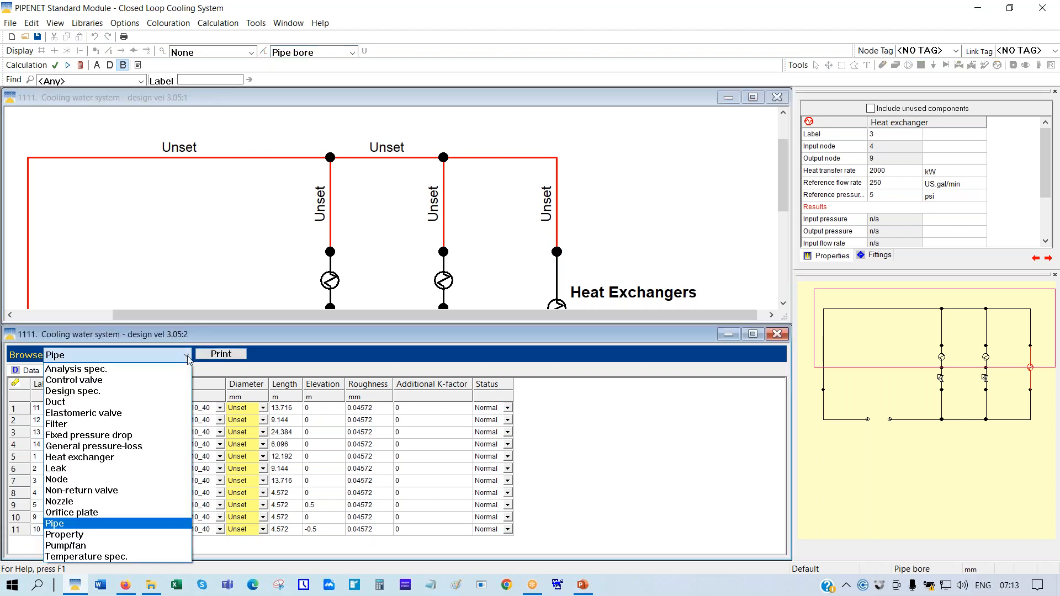
left_click(86, 463)
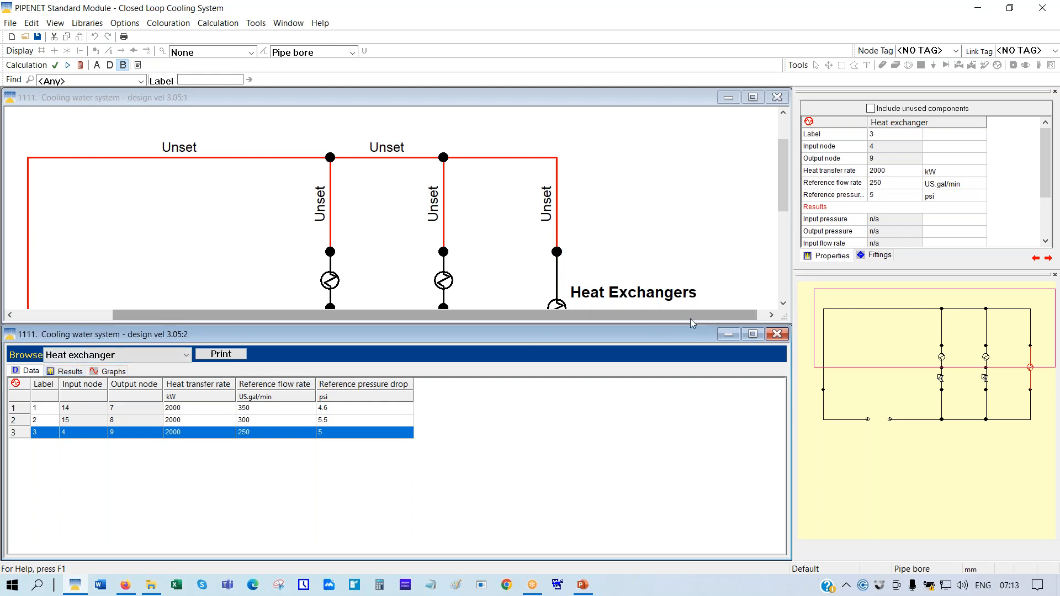
left_click(752, 97)
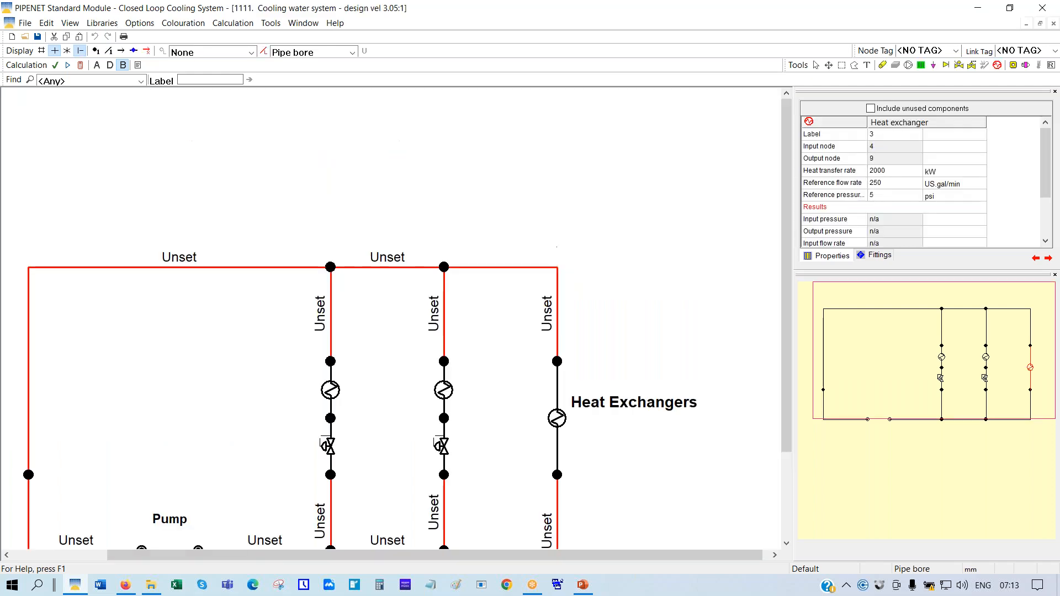
right_click(447, 123)
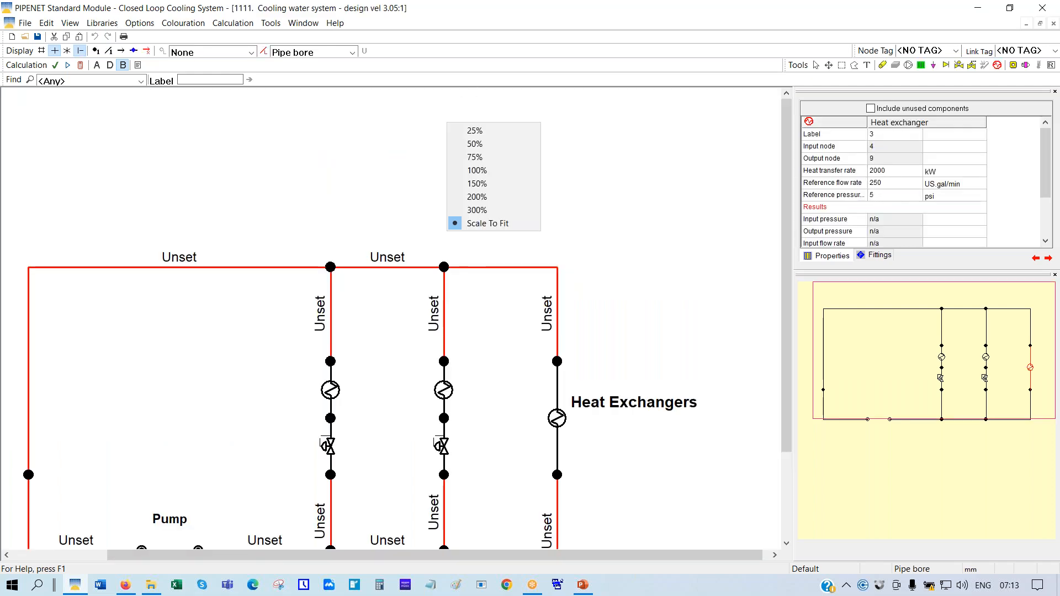
left_click(478, 224)
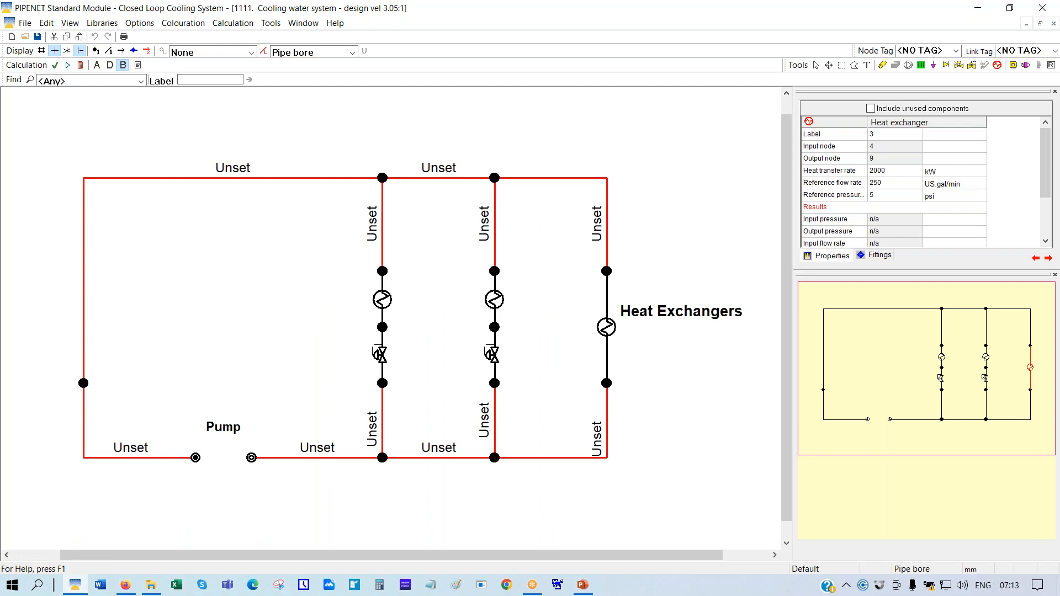
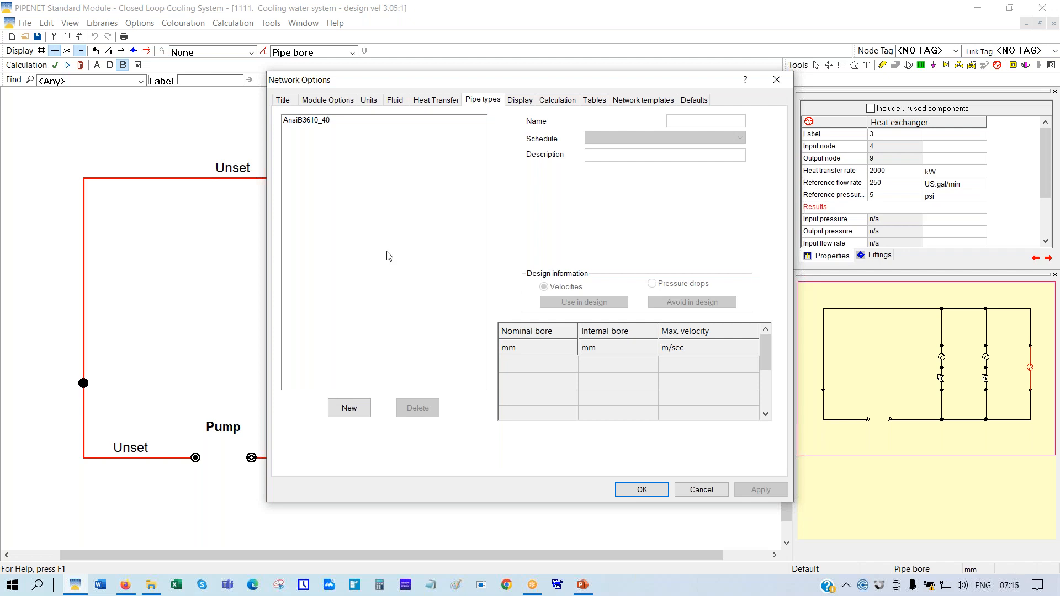
Review the AnsiB3610_40 pipe schedule's bores and velocity limits, then close Network Options
left_click(311, 122)
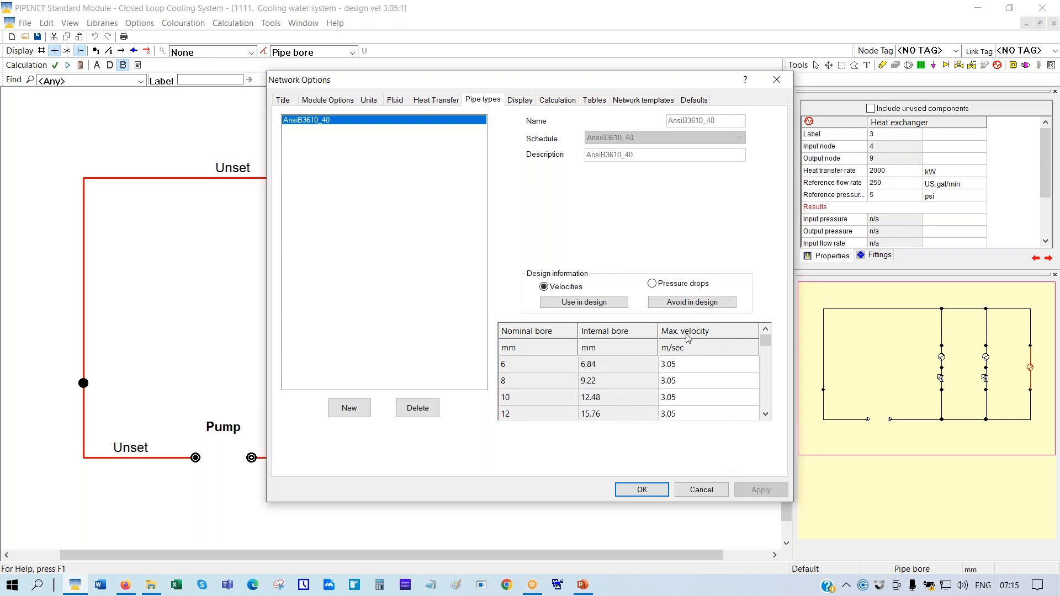
left_click(628, 491)
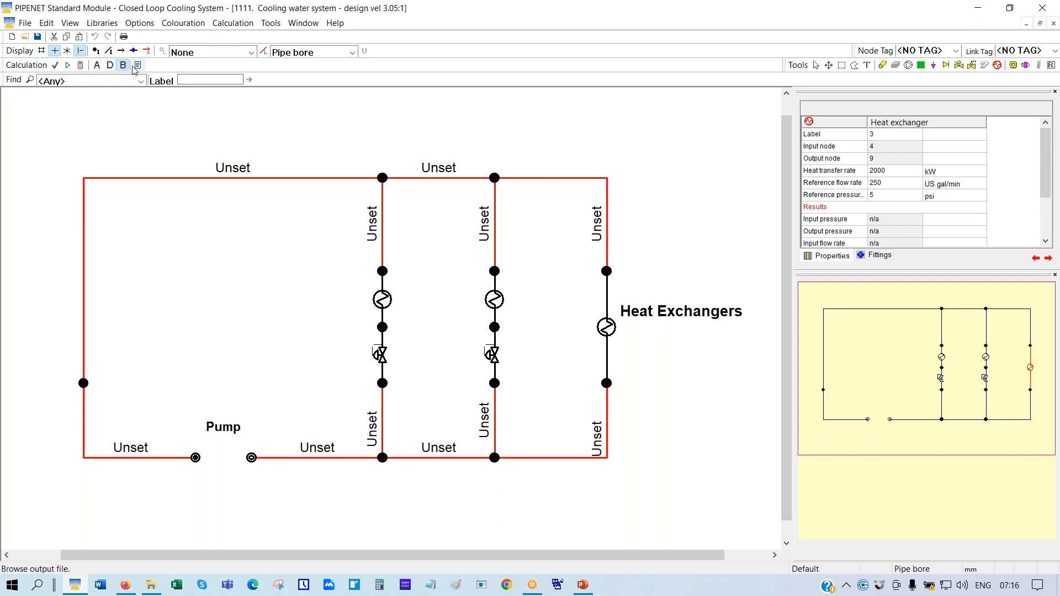
Calculate the network and tile the diagram horizontally above a data table
left_click(81, 66)
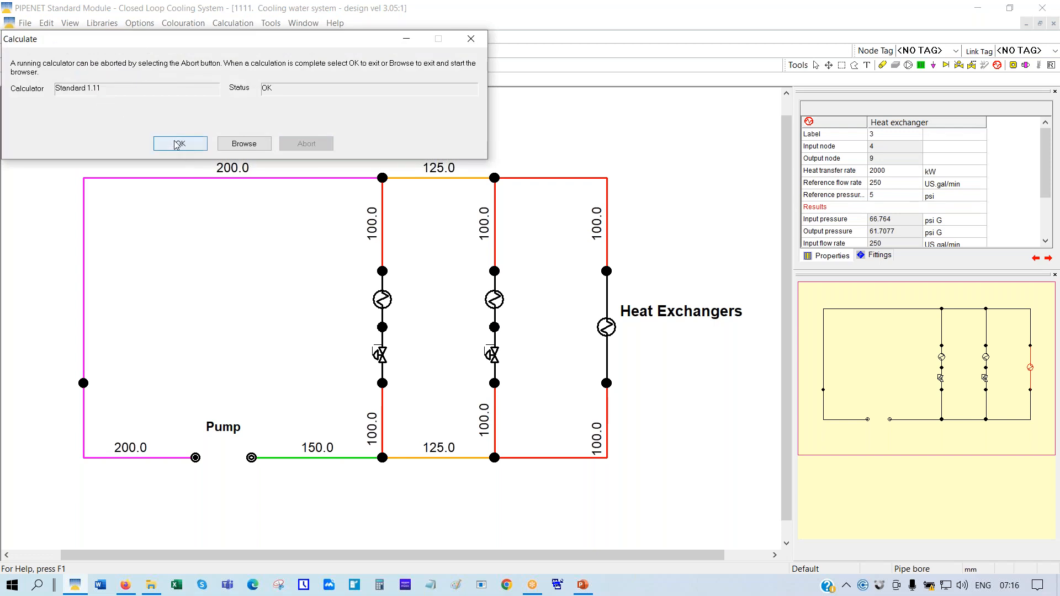
left_click(174, 145)
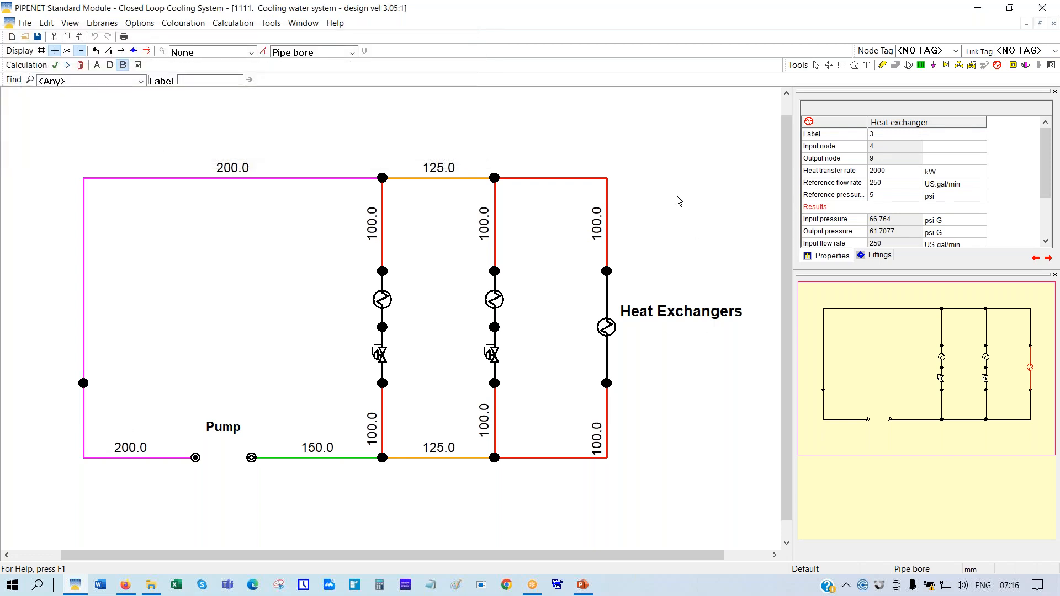
left_click(307, 24)
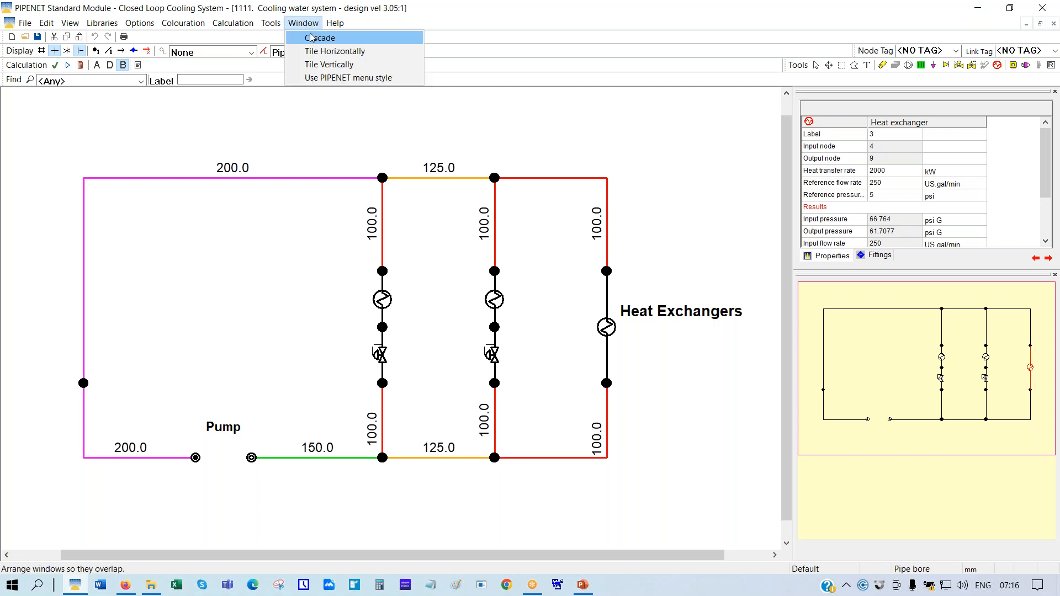
left_click(315, 53)
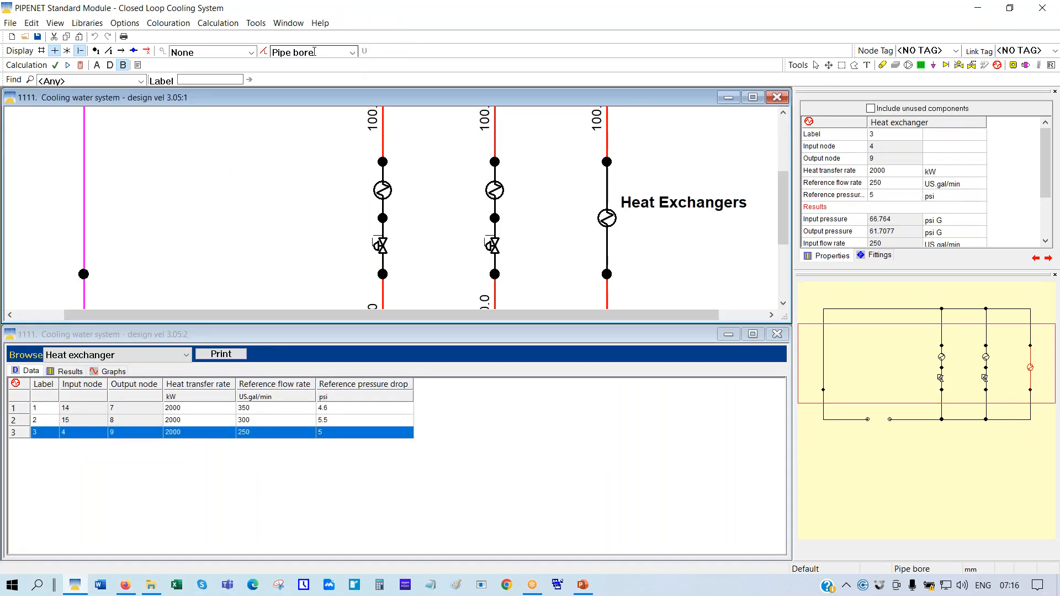
Browse the Pipe table listing the 11 AnsiB3610_40 pipes with 100–200 mm diameters
left_click(188, 356)
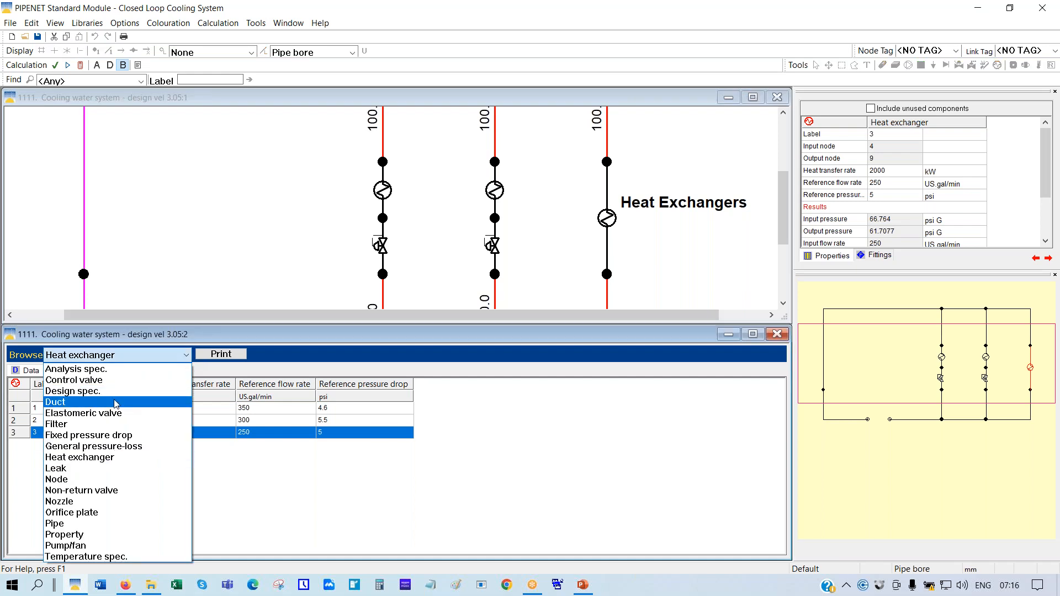
left_click(76, 525)
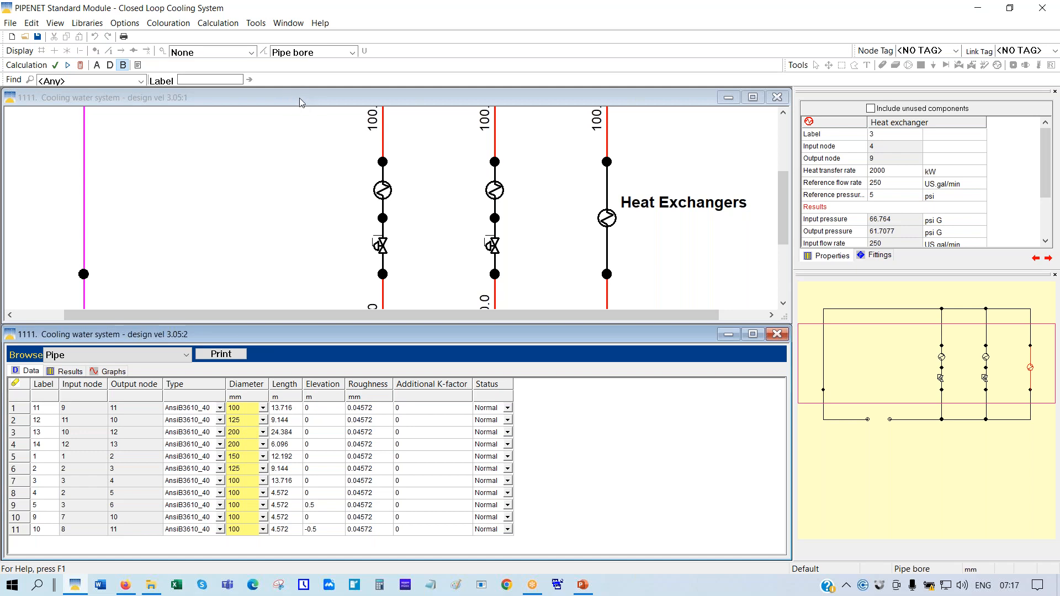
left_click(337, 99)
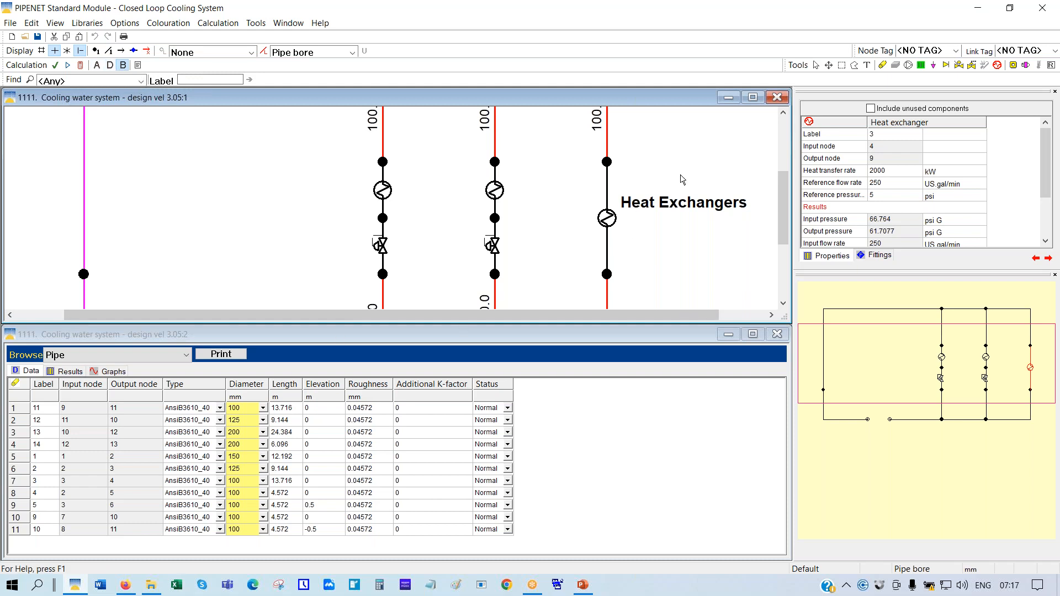
Pan to the pump and show node 1's 900 US gal/min flow, 30 °C and 68.82 psi G pressure
left_click(919, 379)
left_click_drag(917, 375, 908, 420)
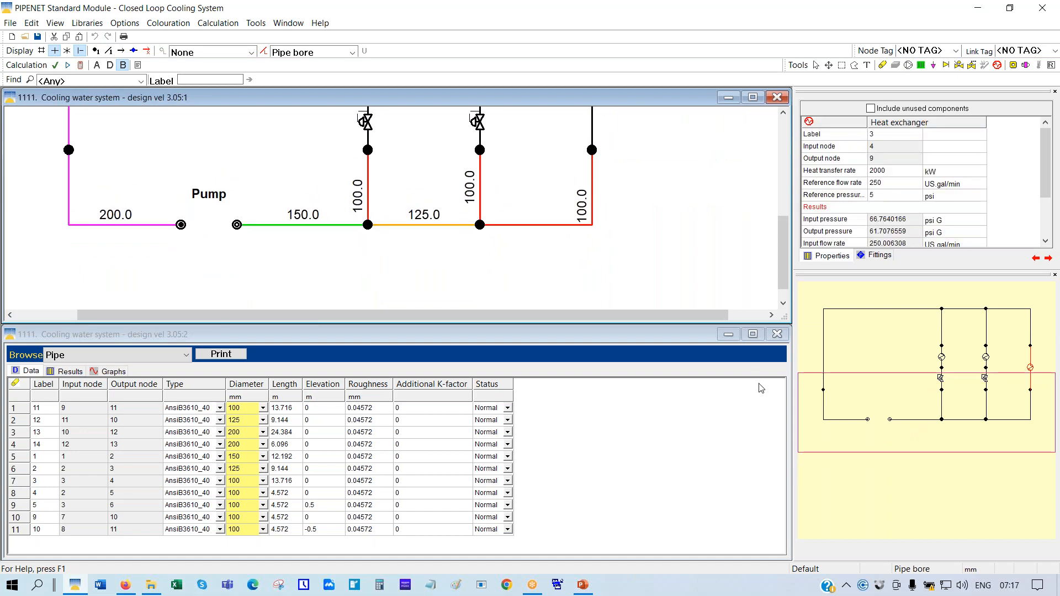
left_click(237, 225)
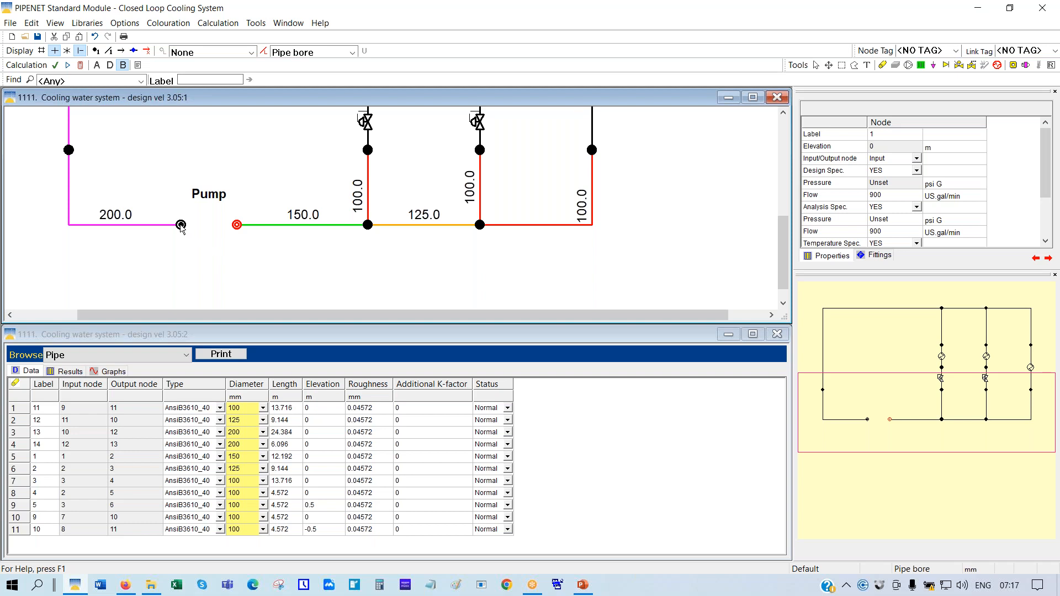
left_click(181, 225)
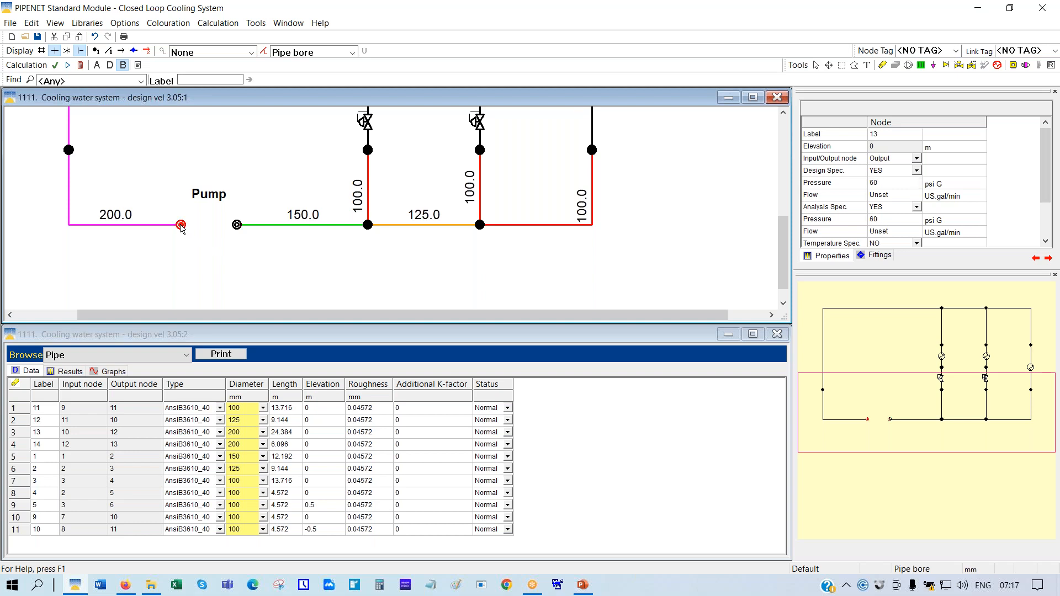
left_click(236, 226)
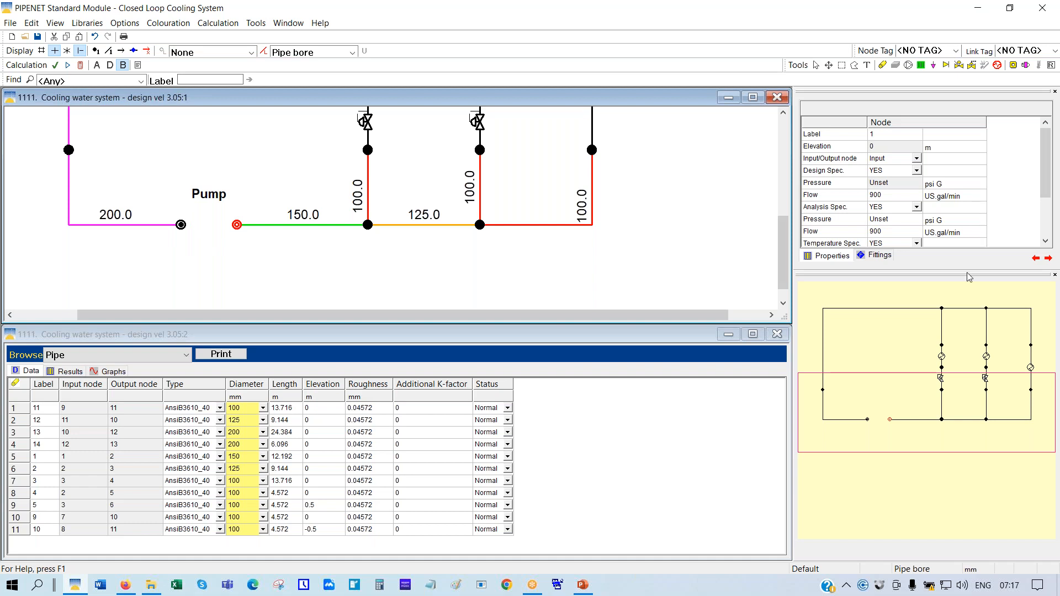
left_click_drag(953, 267, 969, 309)
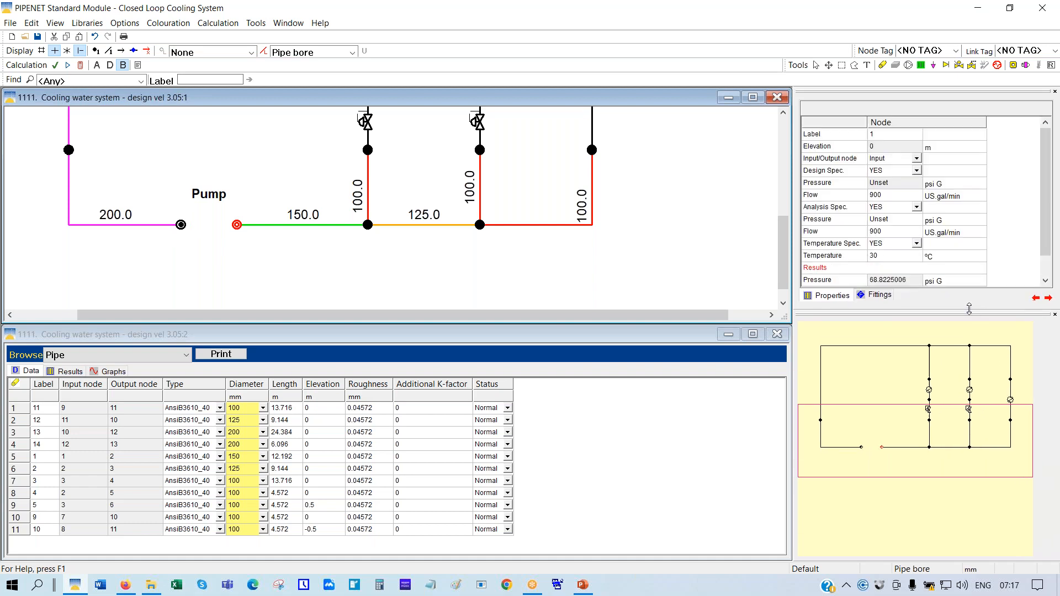
left_click(815, 173)
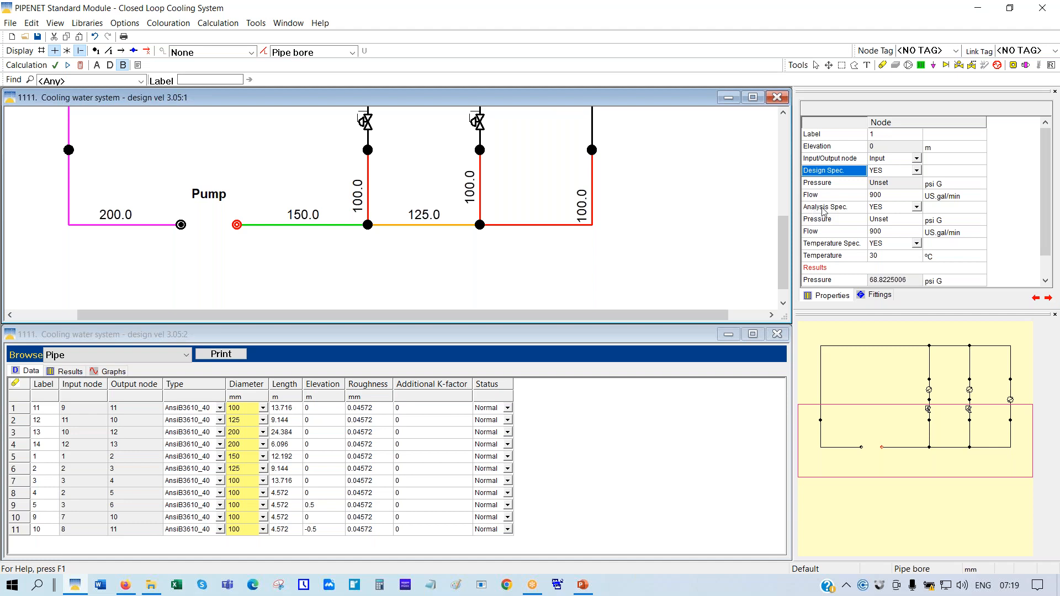
Check node 1's Analysis Spec. setting and maximize the cooling-water diagram window
left_click(819, 212)
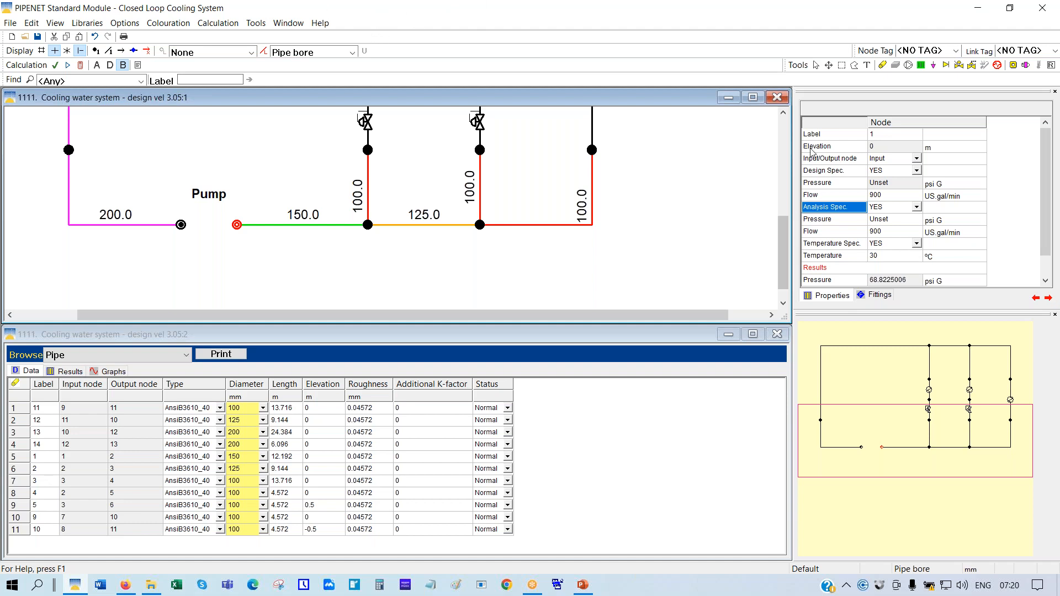
left_click(753, 98)
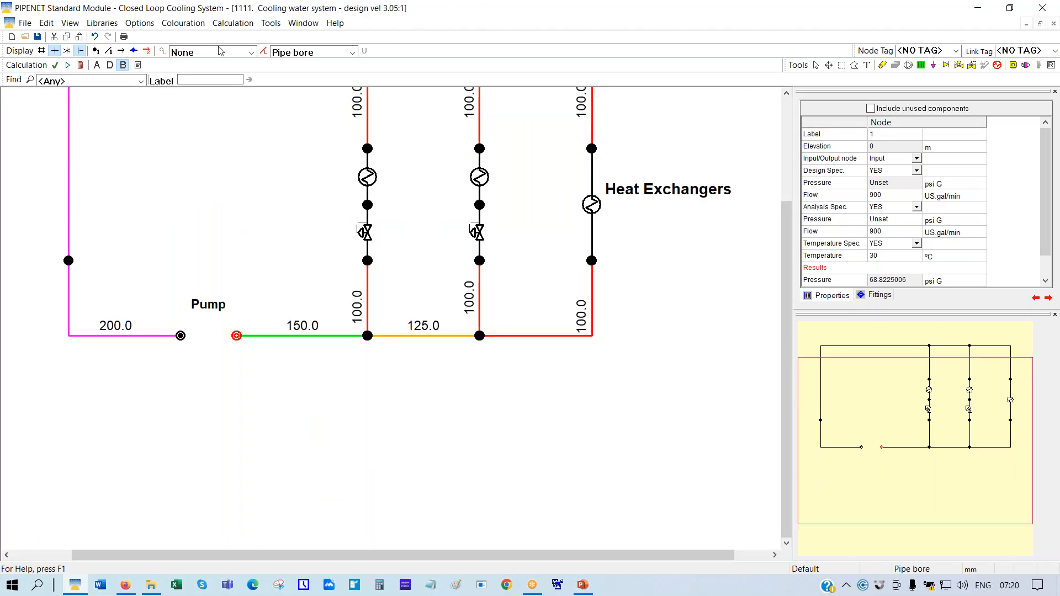
Scale the diagram to fit and label nodes with pressures from 60.0 to 68.8 psi G
right_click(436, 412)
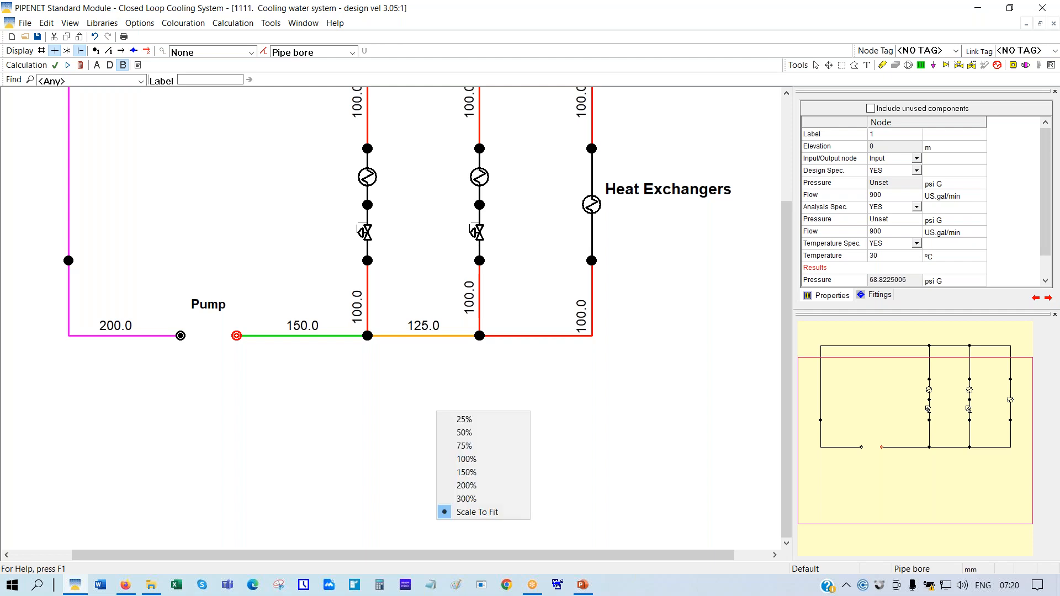
left_click(478, 512)
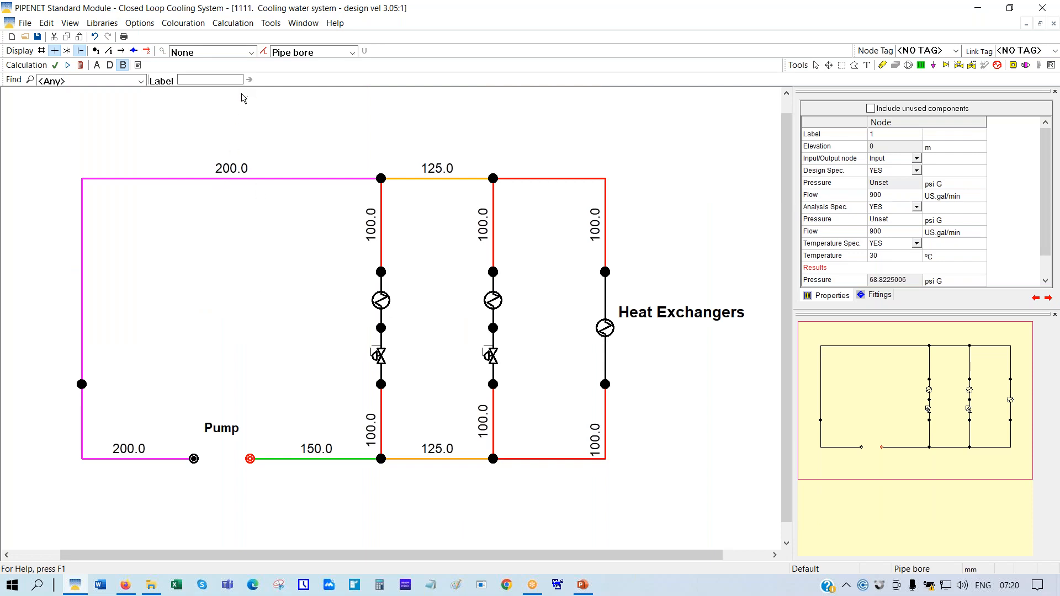
left_click(252, 51)
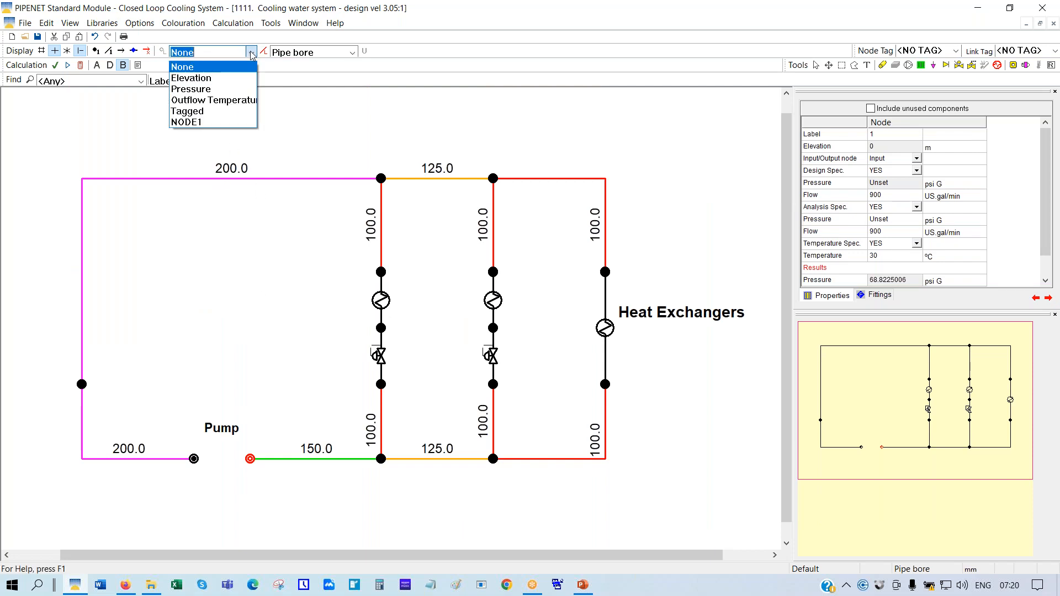
left_click(182, 91)
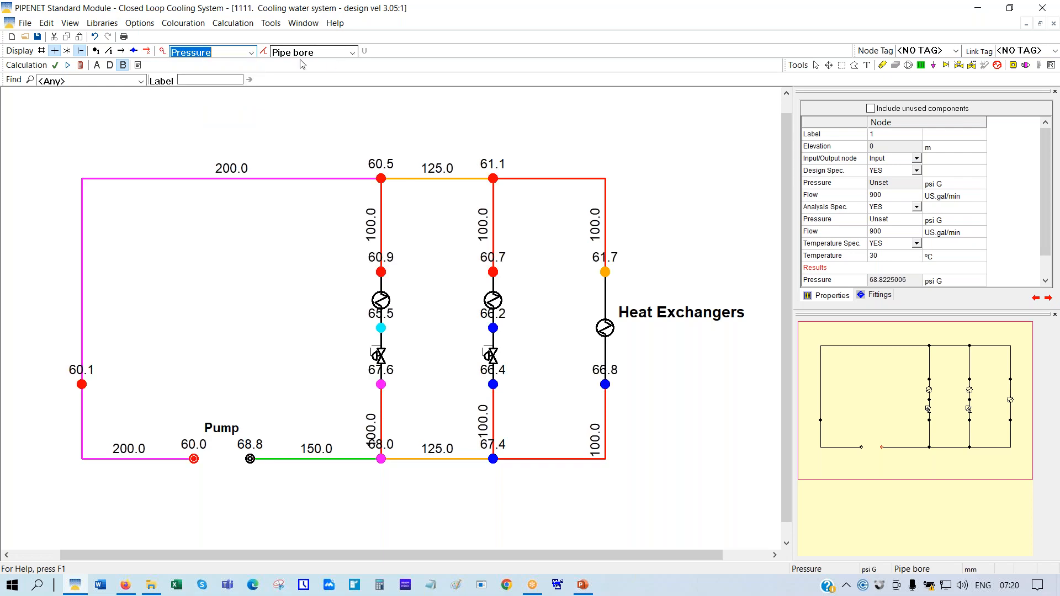
Open the results in the Output Browser and page to the page 16 Other Equipment summary
left_click(136, 65)
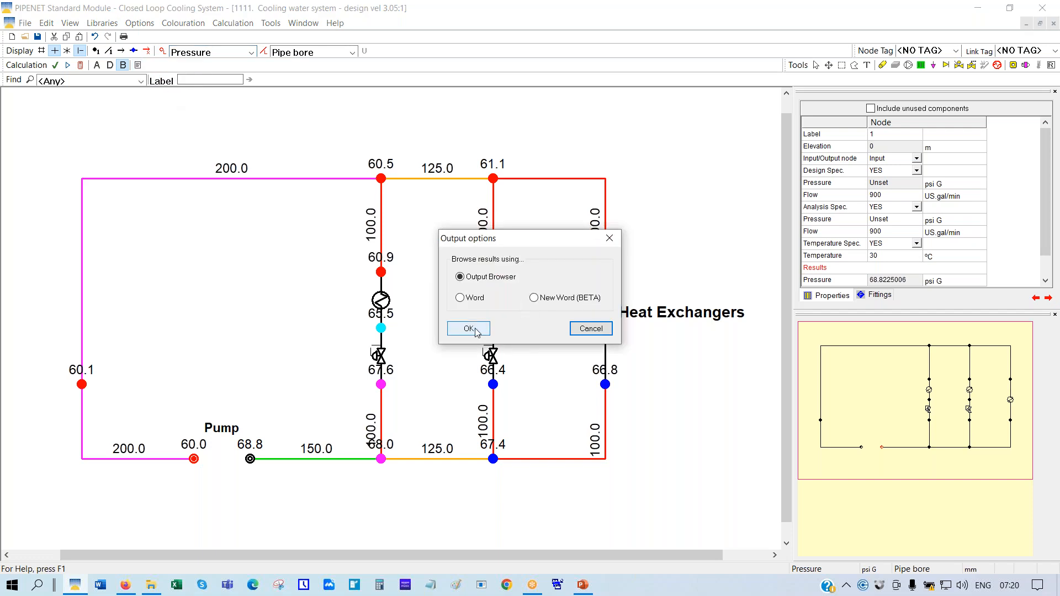
left_click(469, 327)
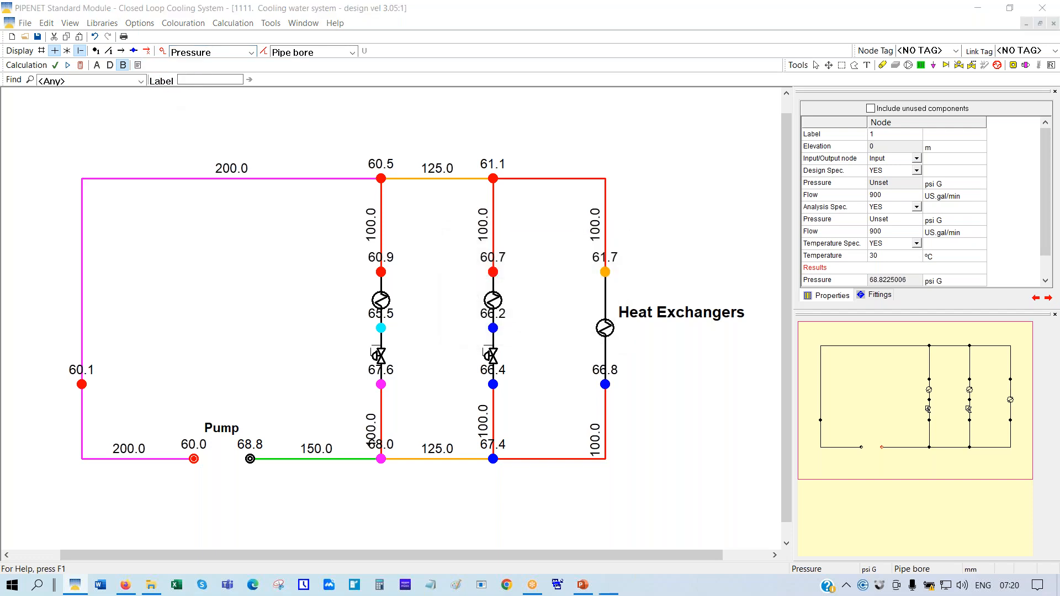
left_click(449, 236)
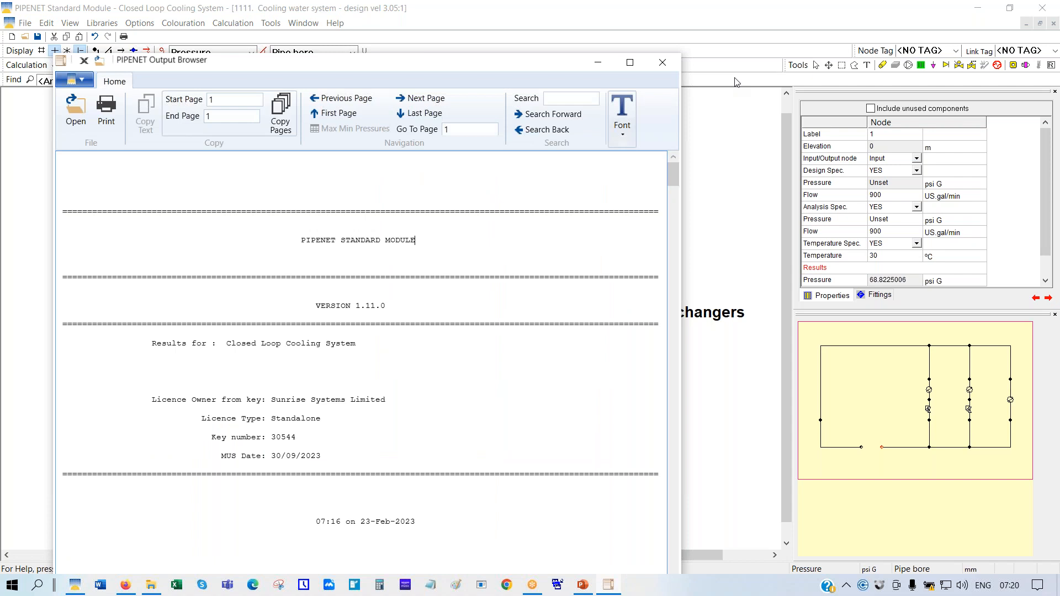
key("Page_Down")
key("Page_Down")
key("Page_Down")
key("Page_Down")
key("Page_Down")
key("Page_Down")
key("Page_Down")
key("Page_Down")
key("Page_Down")
key("Page_Down")
key("Page_Down")
key("Page_Down")
key("Page_Down")
key("Page_Down")
key("Page_Down")
key("Page_Down")
key("Page_Down")
key("Page_Down")
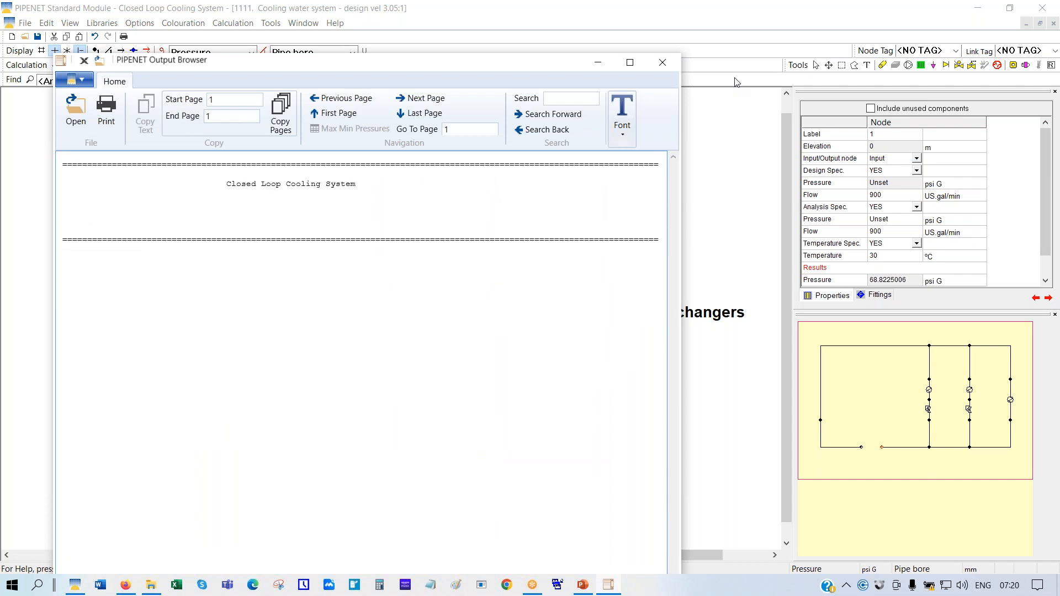
key("ctrl+End")
key("Page_Up")
key("Page_Up")
key("Page_Up")
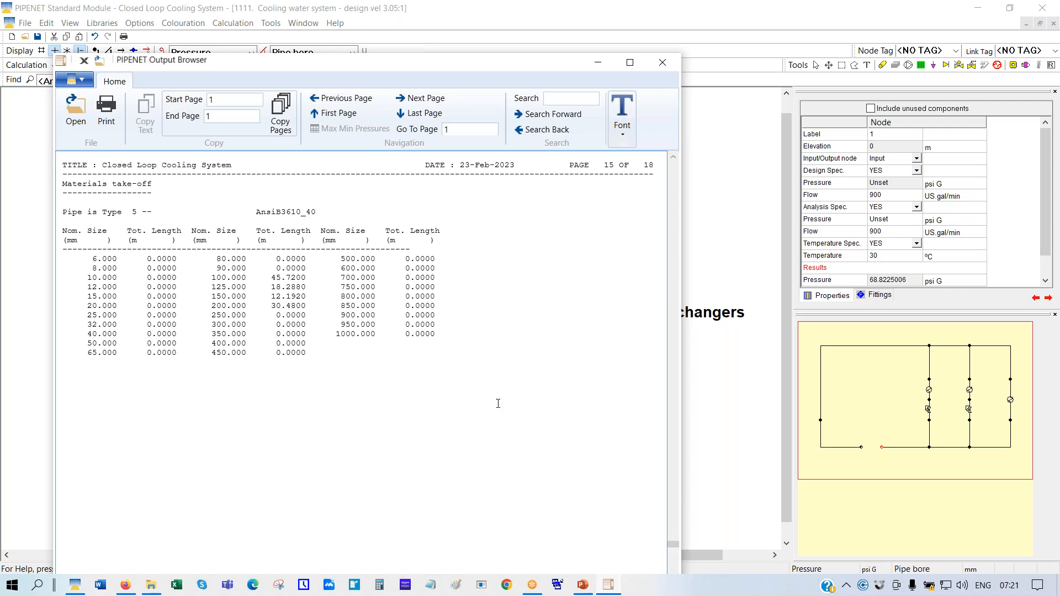
scroll(414, 374, "down", 3)
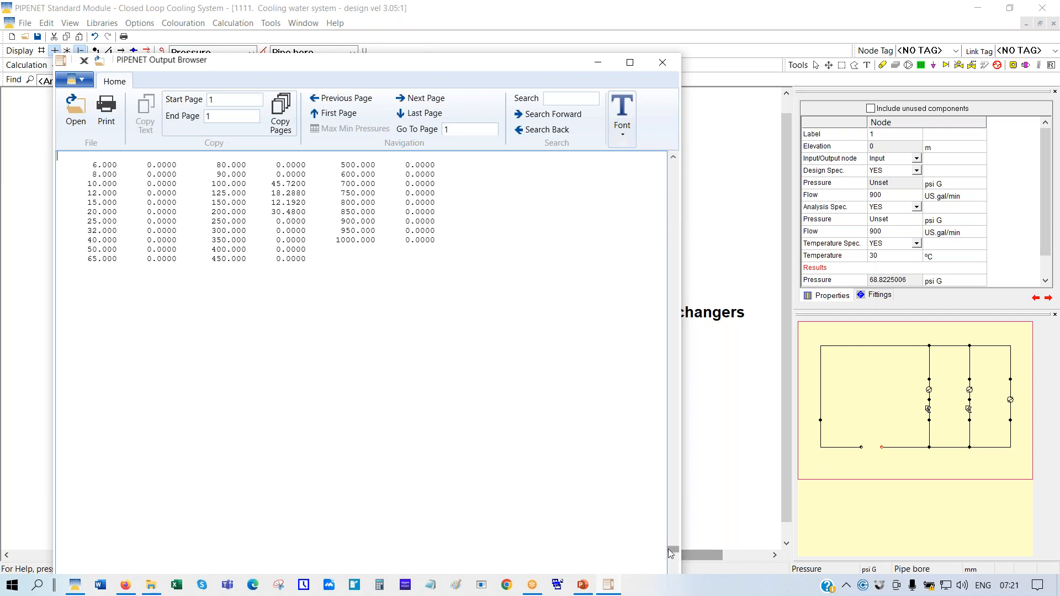
left_click_drag(674, 548, 675, 569)
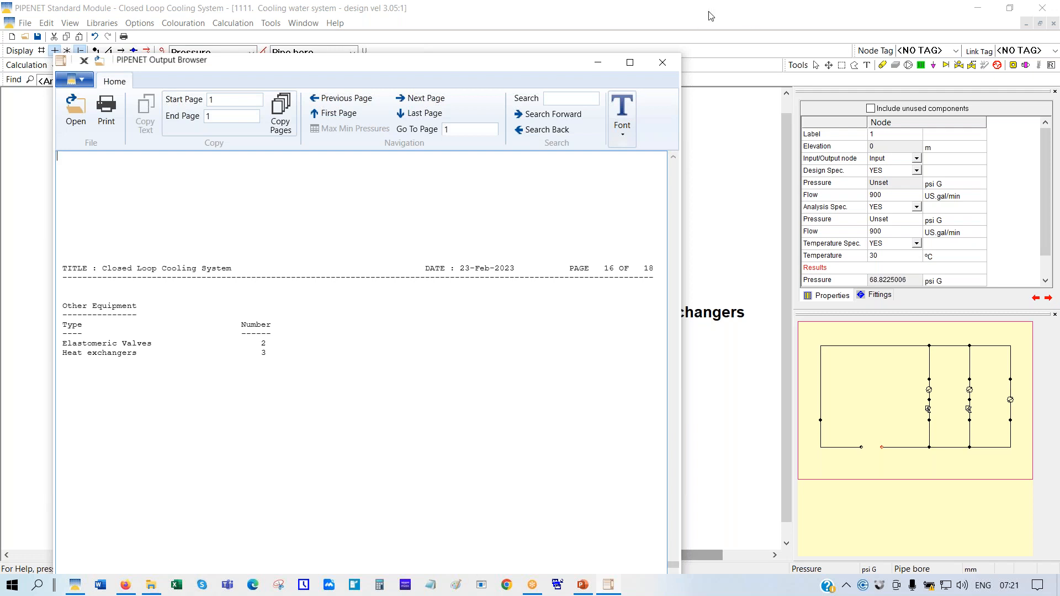
Close the Output Browser and choose Pipe vol. flow as the pipe label
left_click(664, 60)
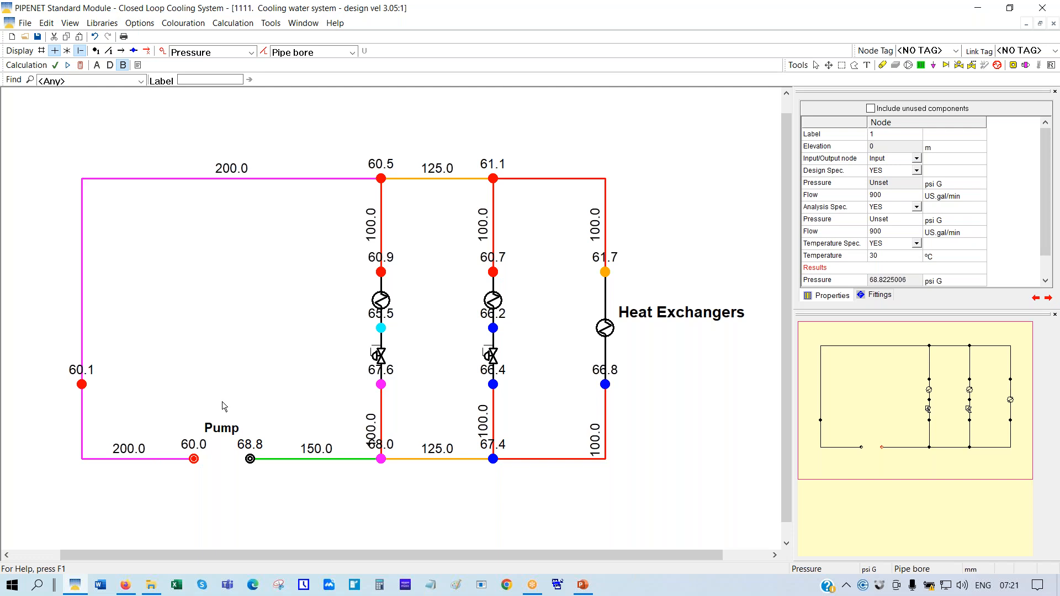
left_click(352, 53)
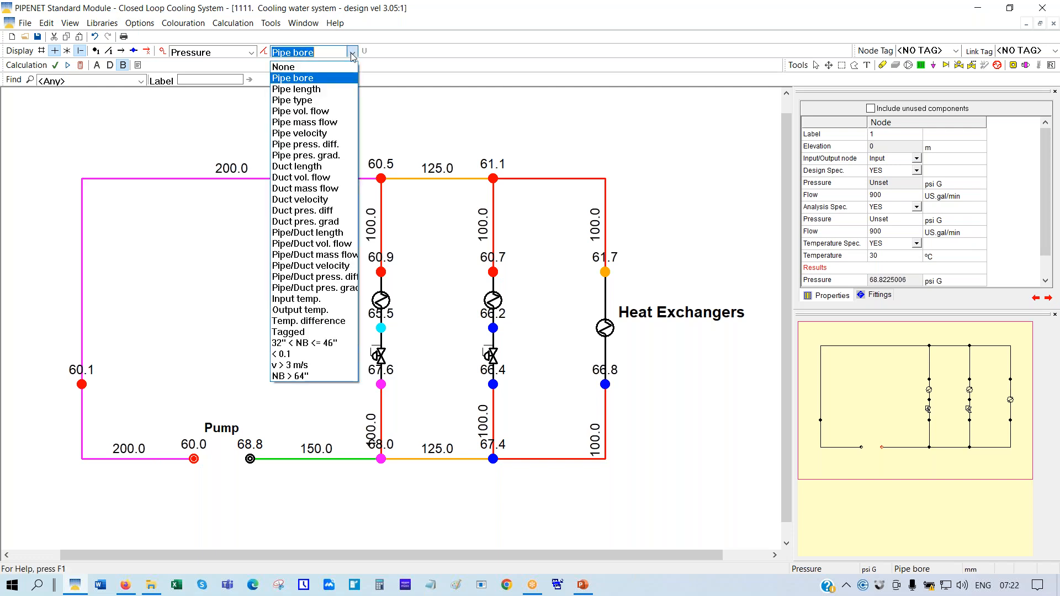
left_click(300, 115)
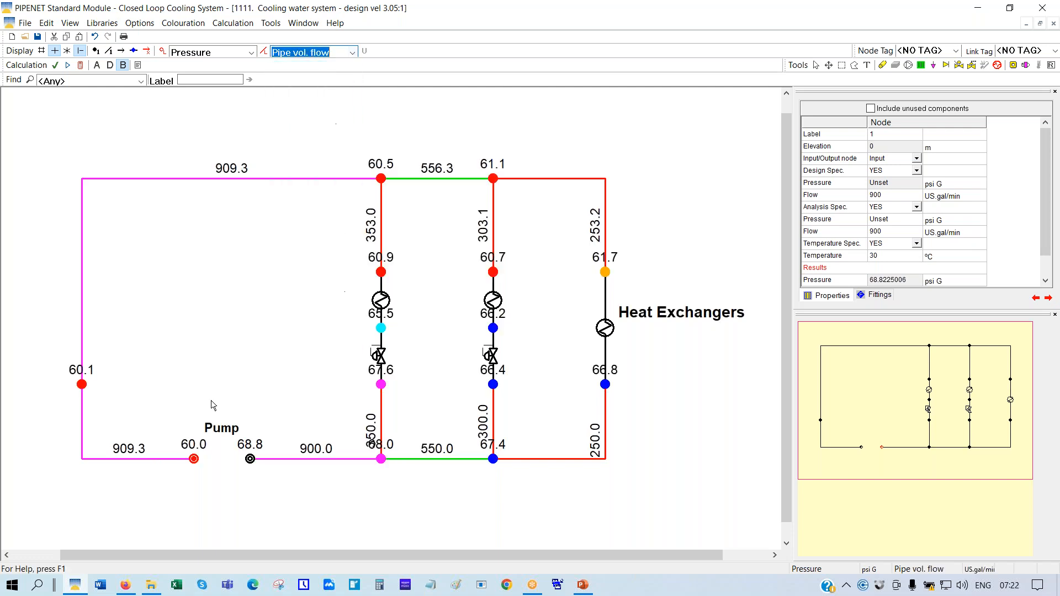
Set Maximum places to display to 3 in the Display options
left_click(139, 26)
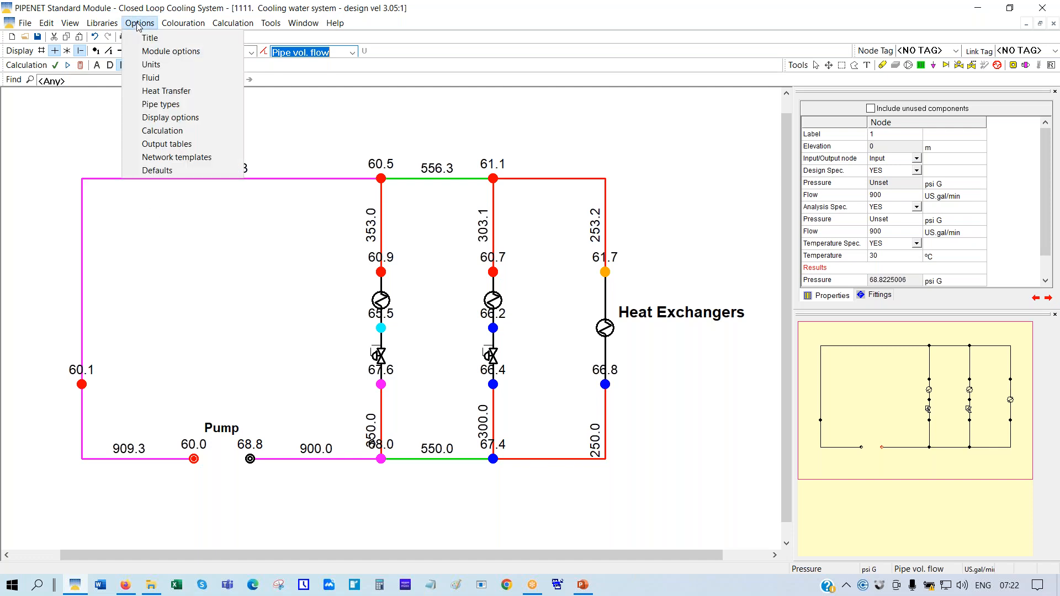
left_click(169, 120)
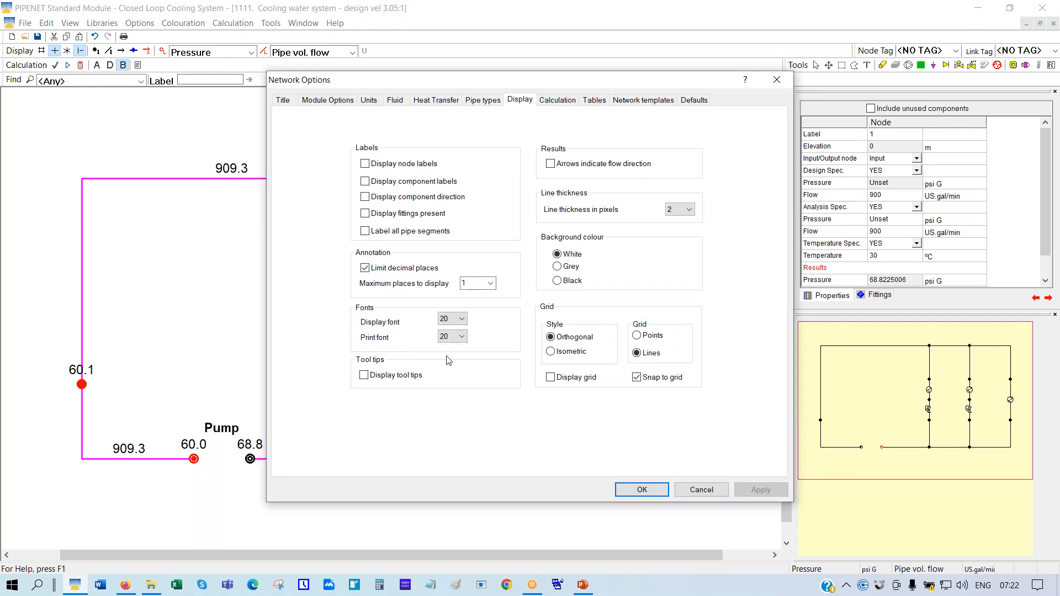
left_click(491, 284)
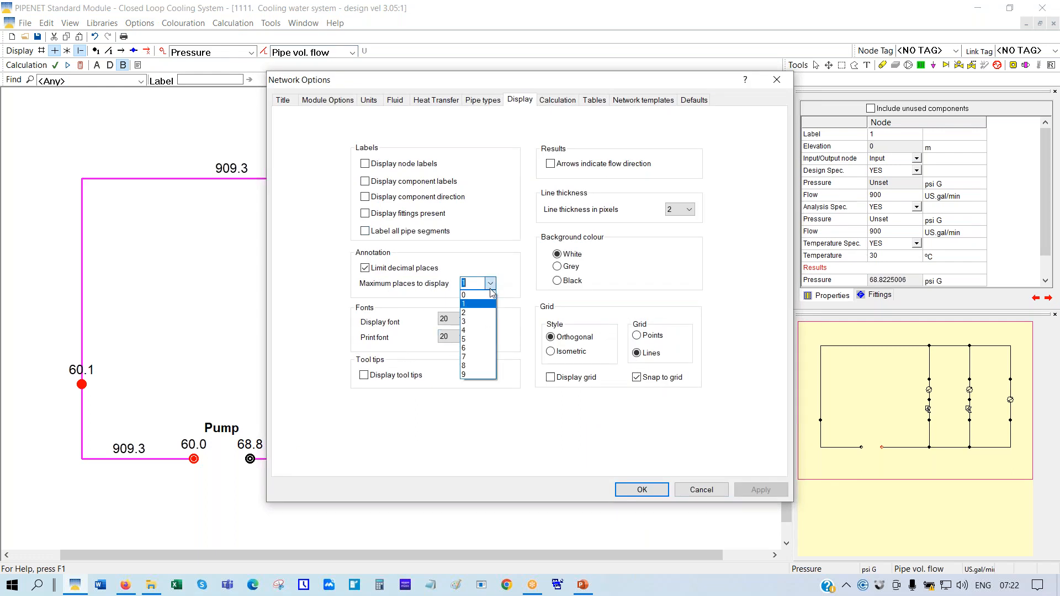
left_click(463, 322)
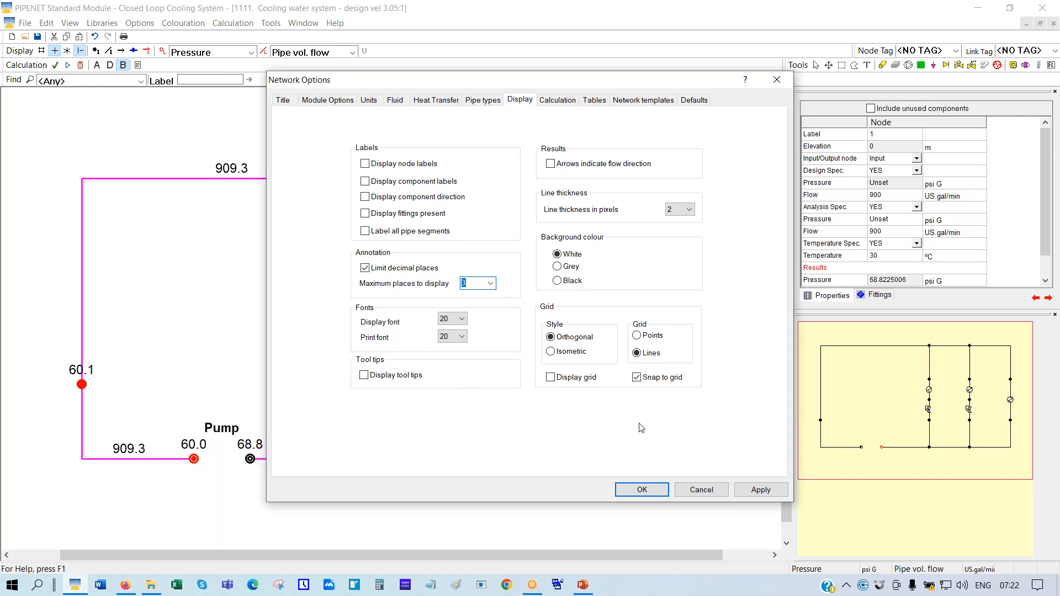
left_click(648, 492)
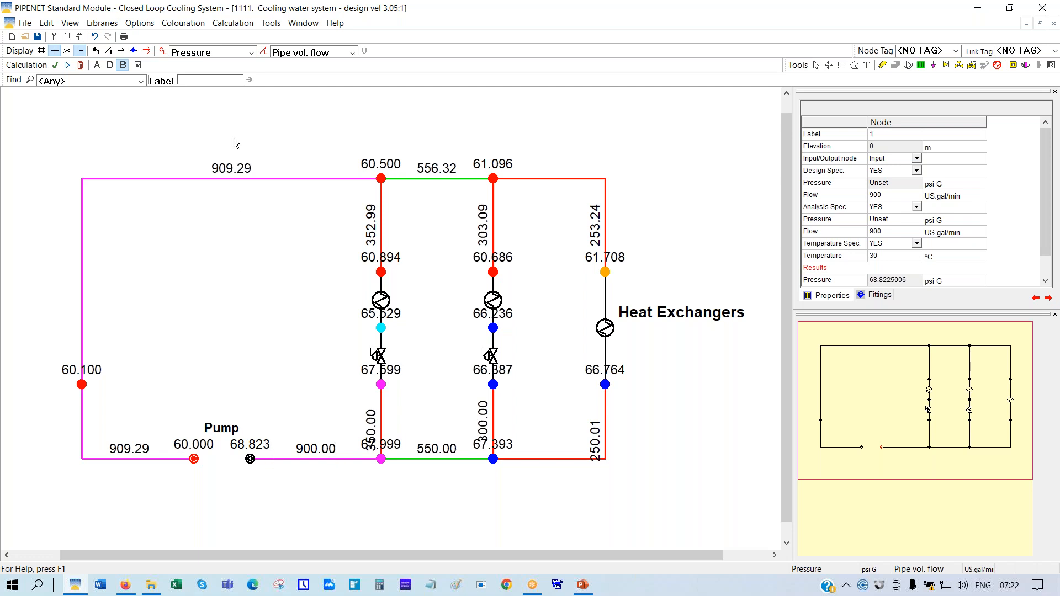
Colour pipes by volumetric flow and nodes by pressure, stacking both legends at top right
left_click(265, 52)
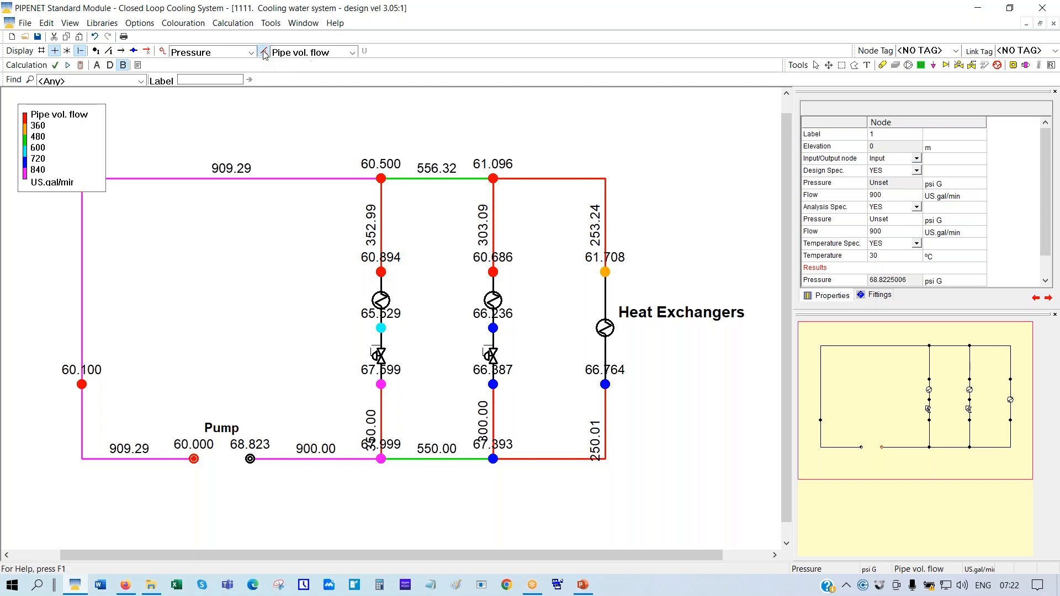
left_click_drag(84, 160, 722, 156)
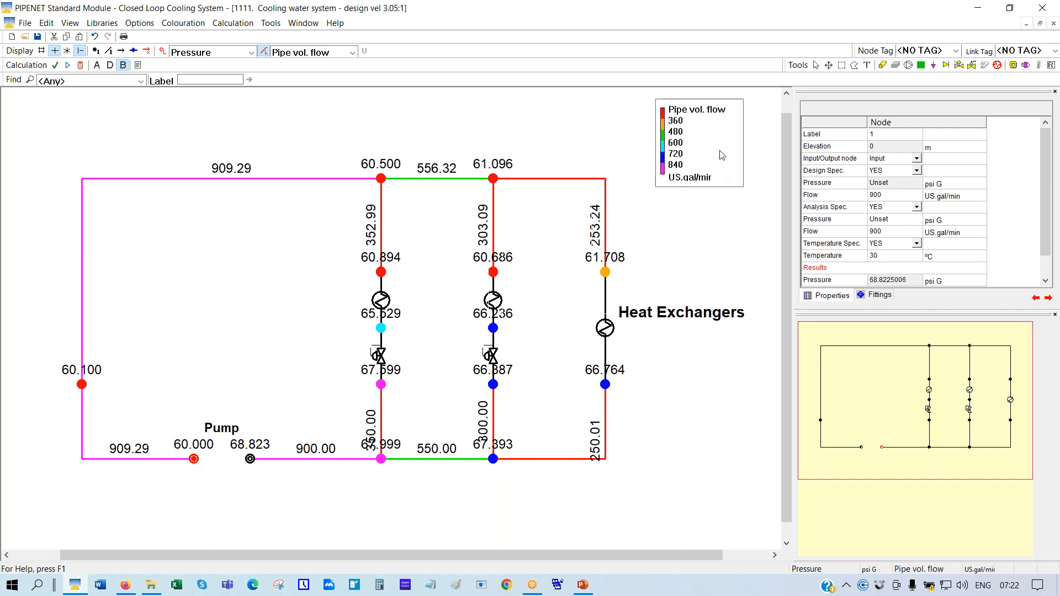
left_click(162, 51)
left_click_drag(34, 134, 707, 228)
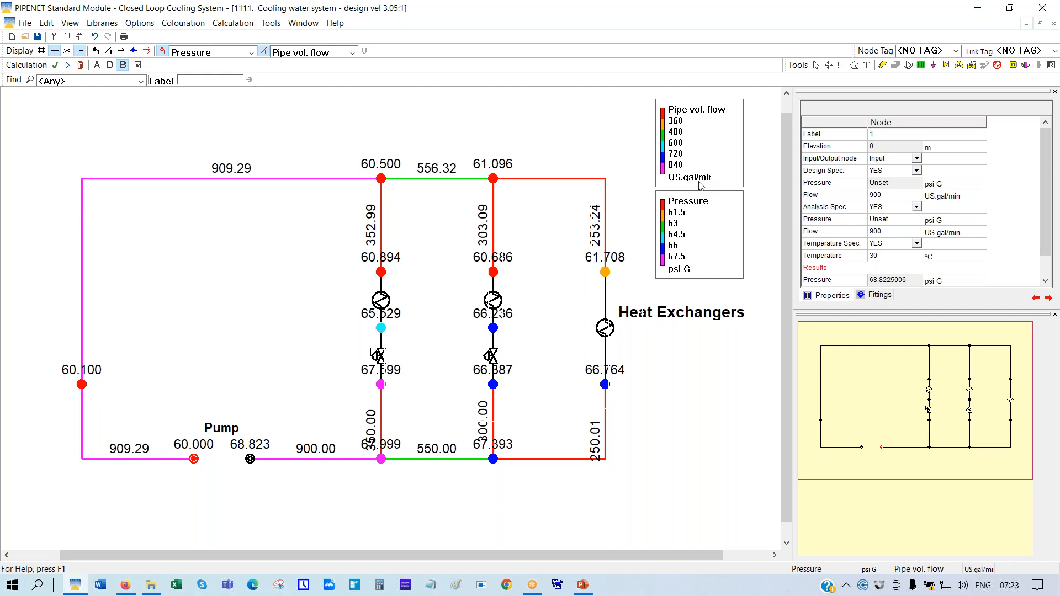
Set volumetric flow units to m³/hr and pressure units to bar Gauge
left_click(145, 25)
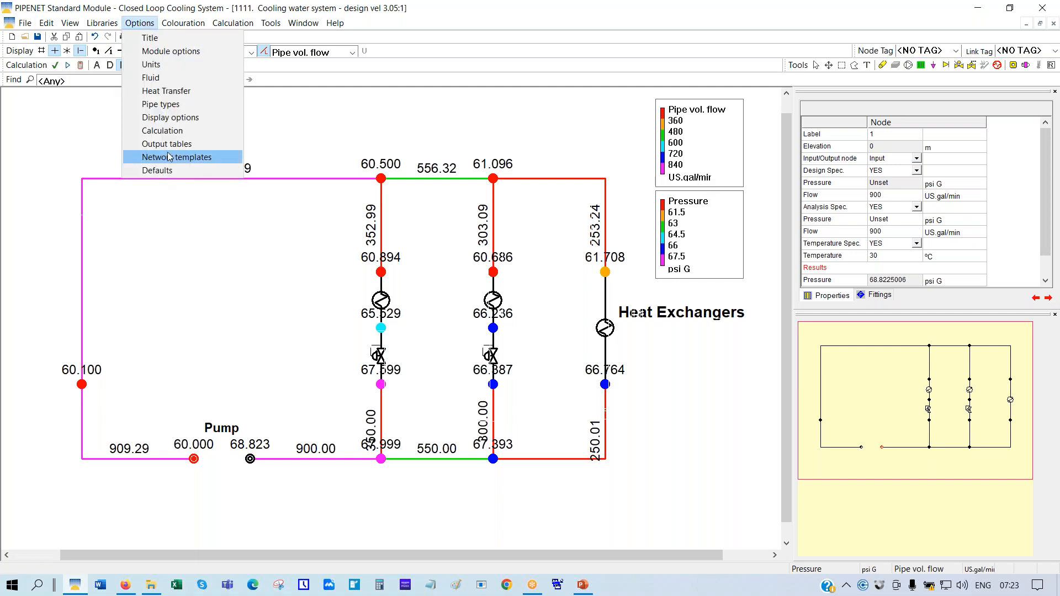
left_click(155, 65)
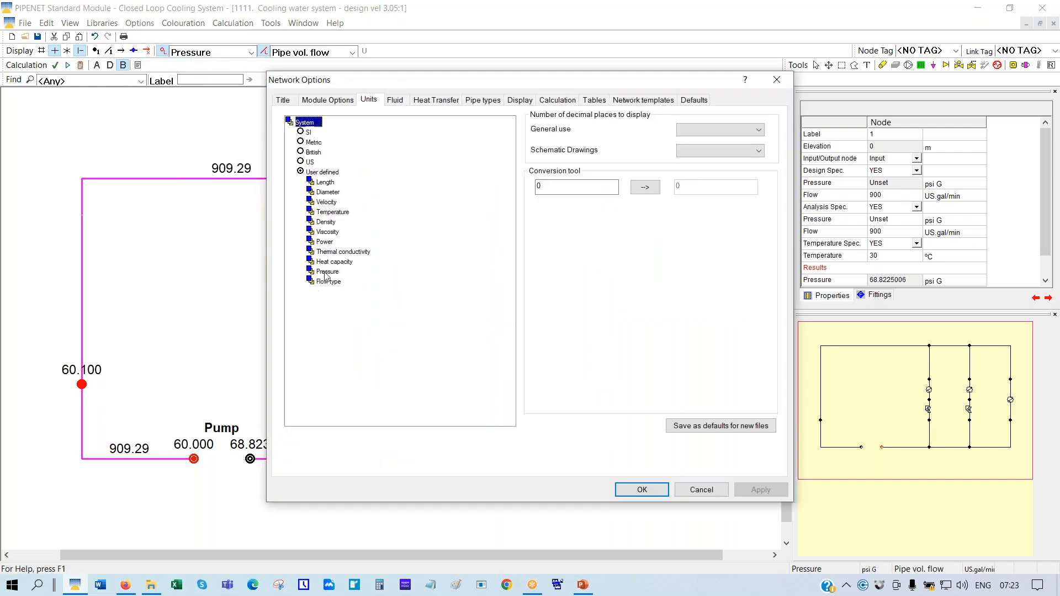
double_click(328, 281)
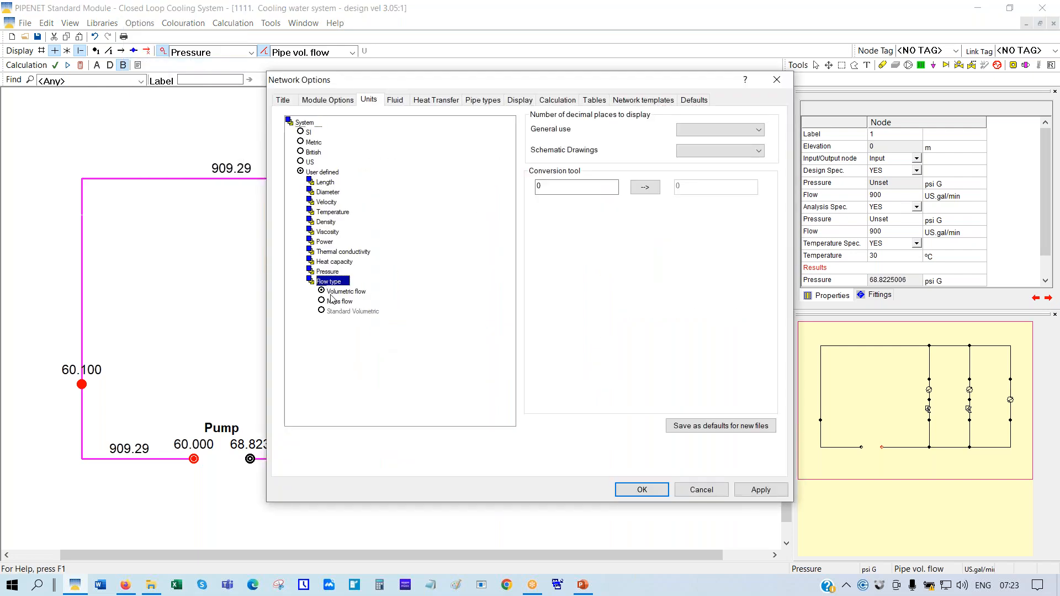
double_click(342, 291)
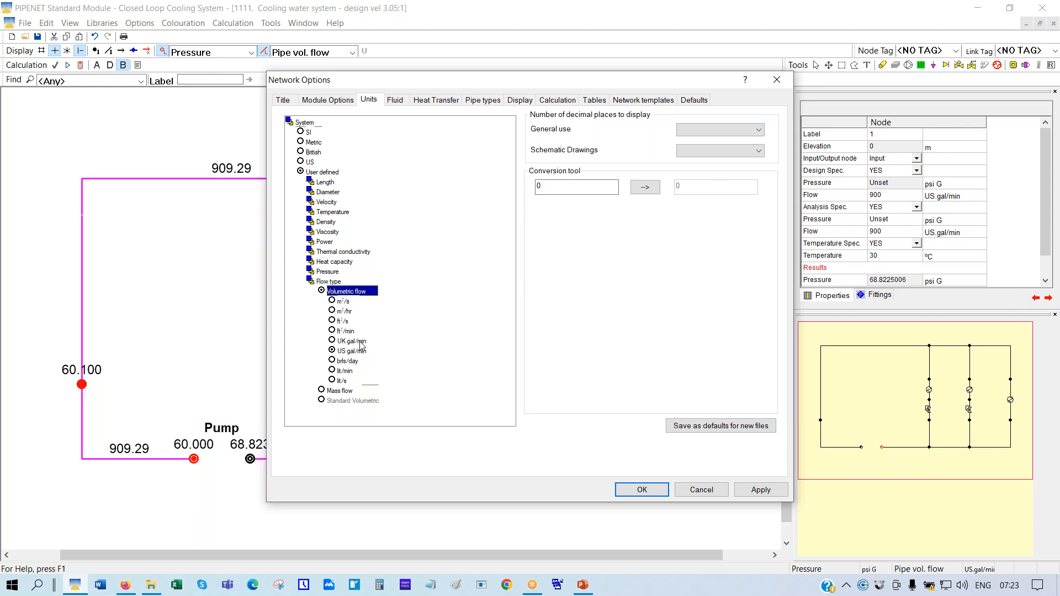
left_click(332, 311)
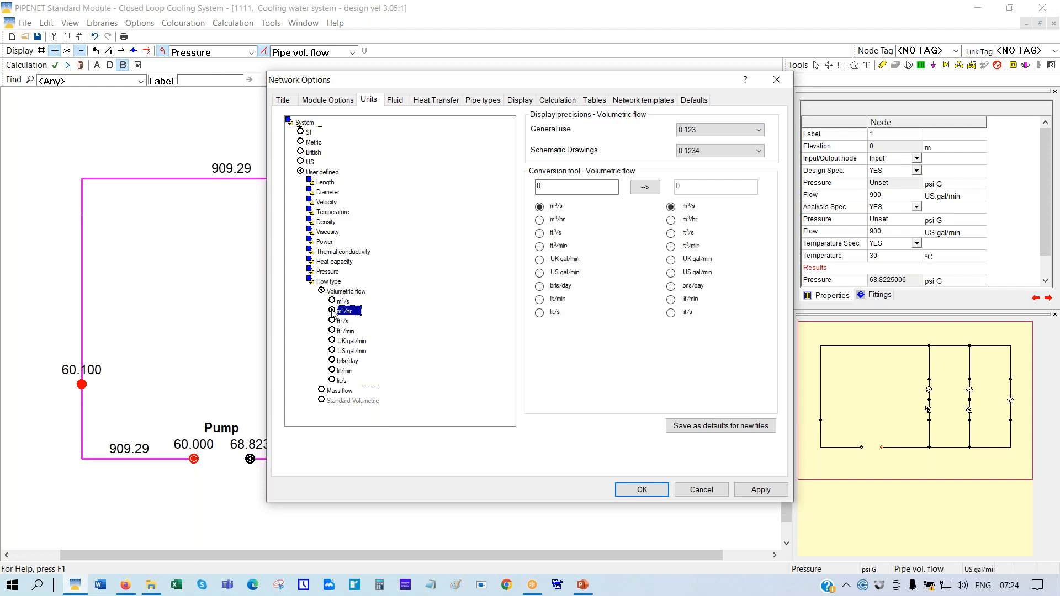
double_click(320, 273)
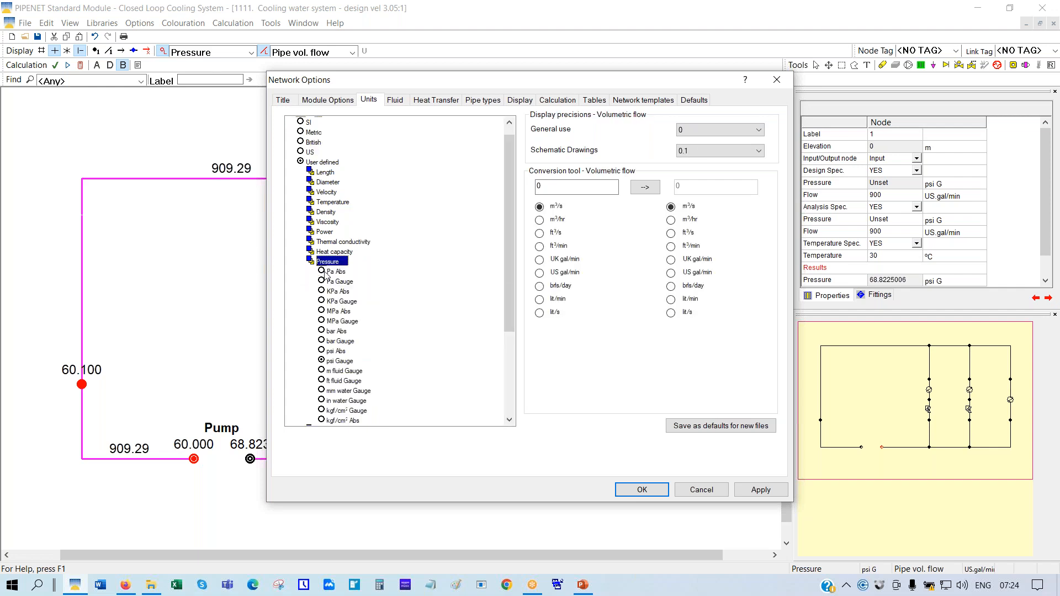
left_click(322, 342)
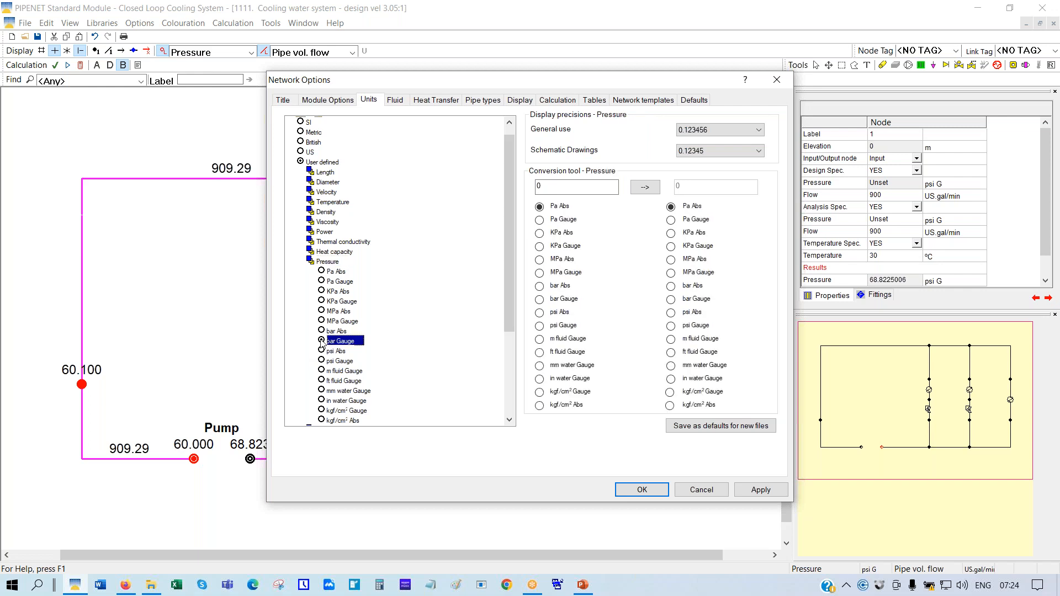
Apply the new units so pipe flows read in m³/h and node pressures in bar G
left_click(641, 490)
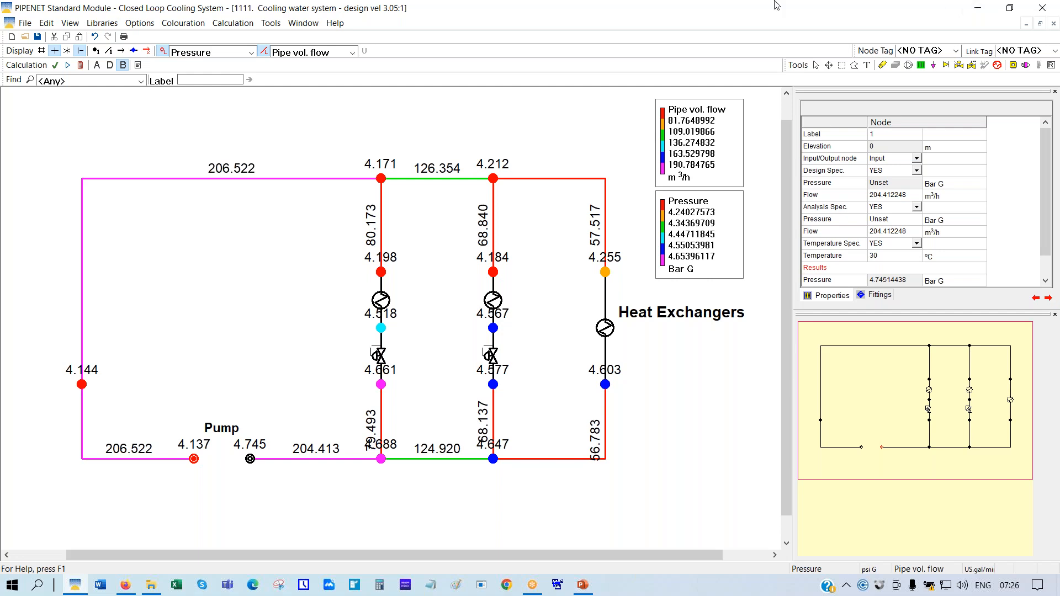
Tile the network above the pipe data table, switch to design phase only, and start a new network
left_click(304, 25)
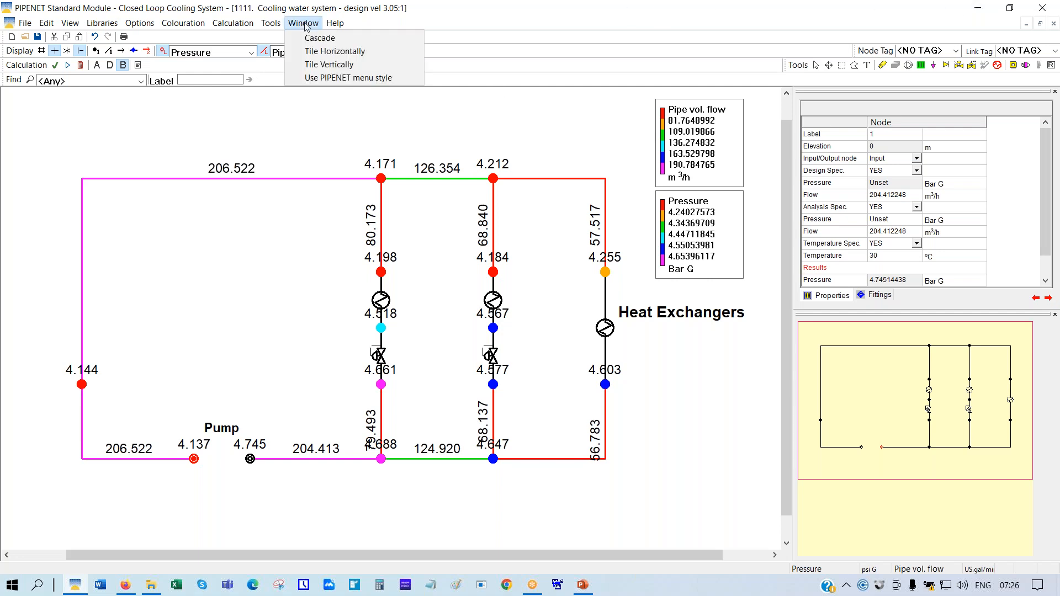
left_click(320, 51)
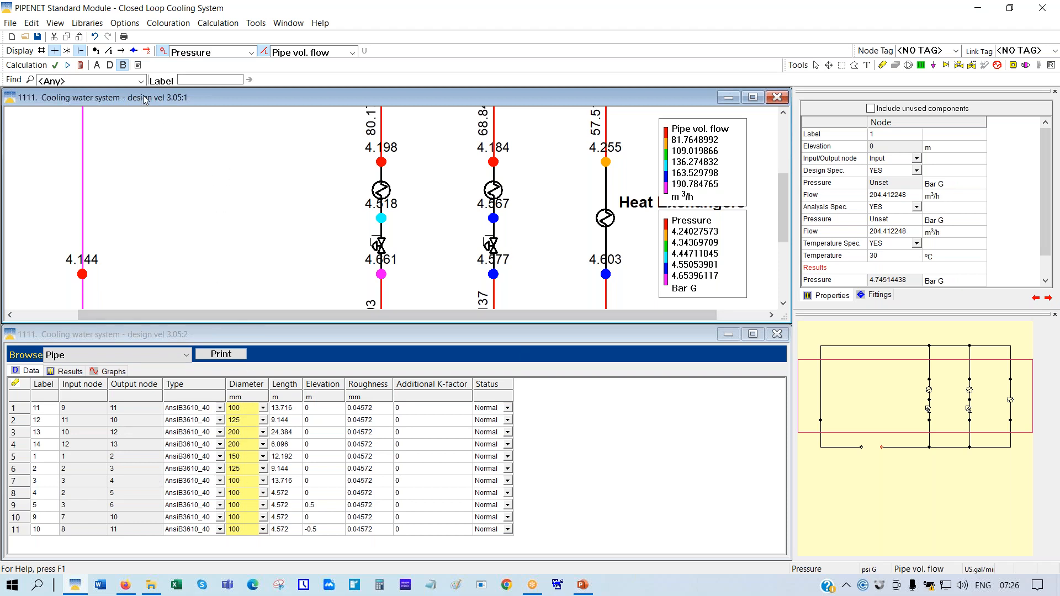
left_click(110, 66)
left_click(12, 39)
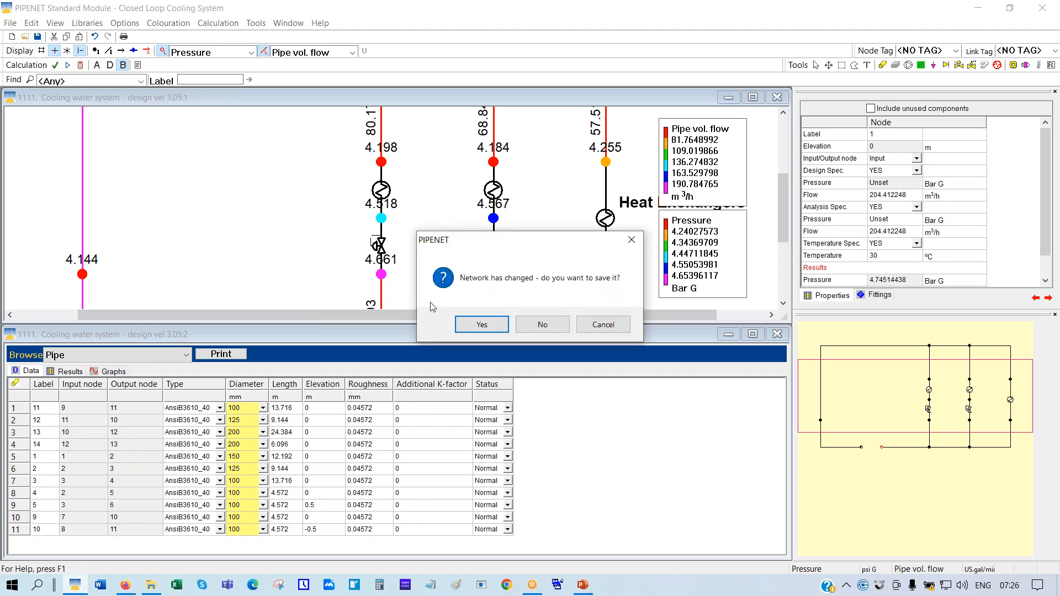
Discard changes and open '1111. Cooling water system - design vel 3.05' in the Standard module
left_click(542, 324)
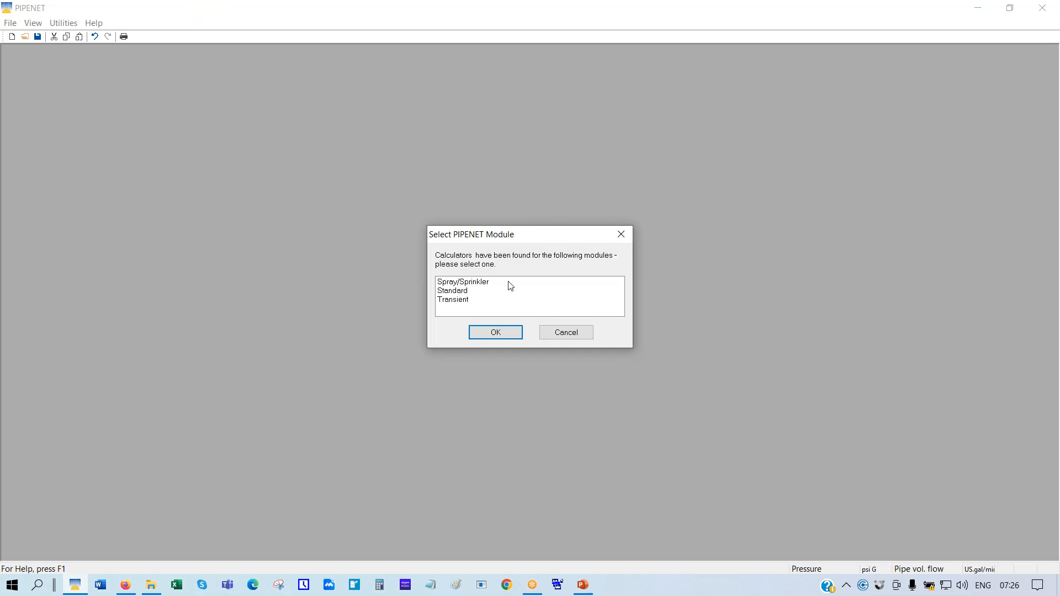
left_click(467, 291)
left_click(484, 334)
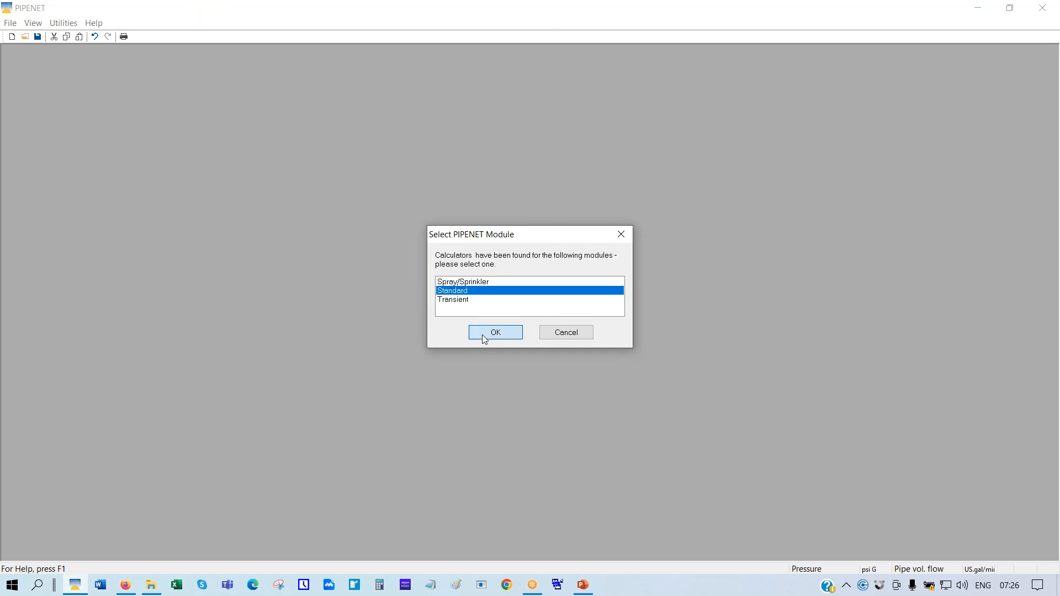
left_click(24, 37)
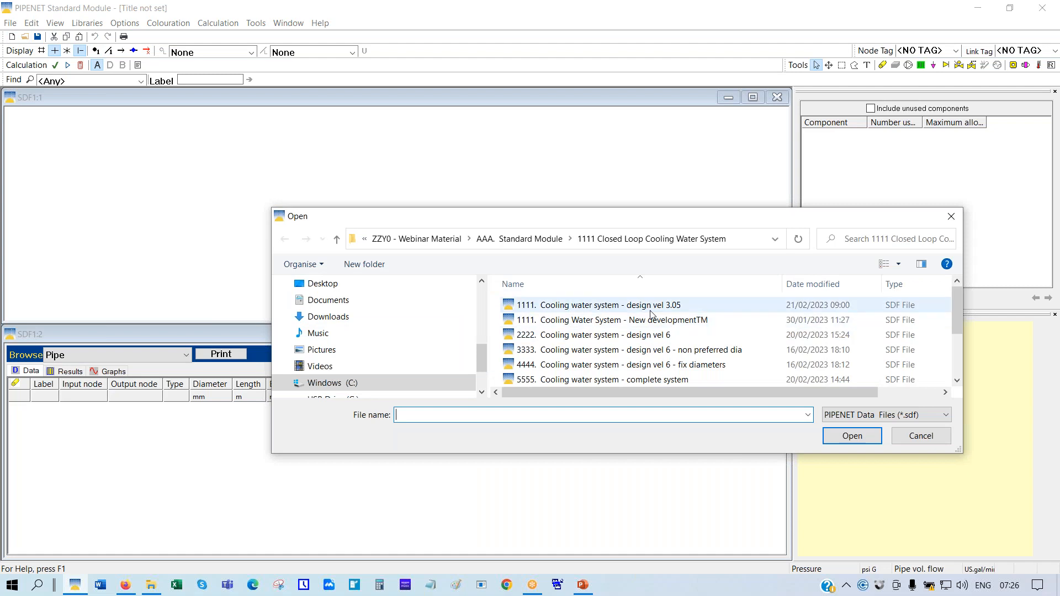
left_click(610, 306)
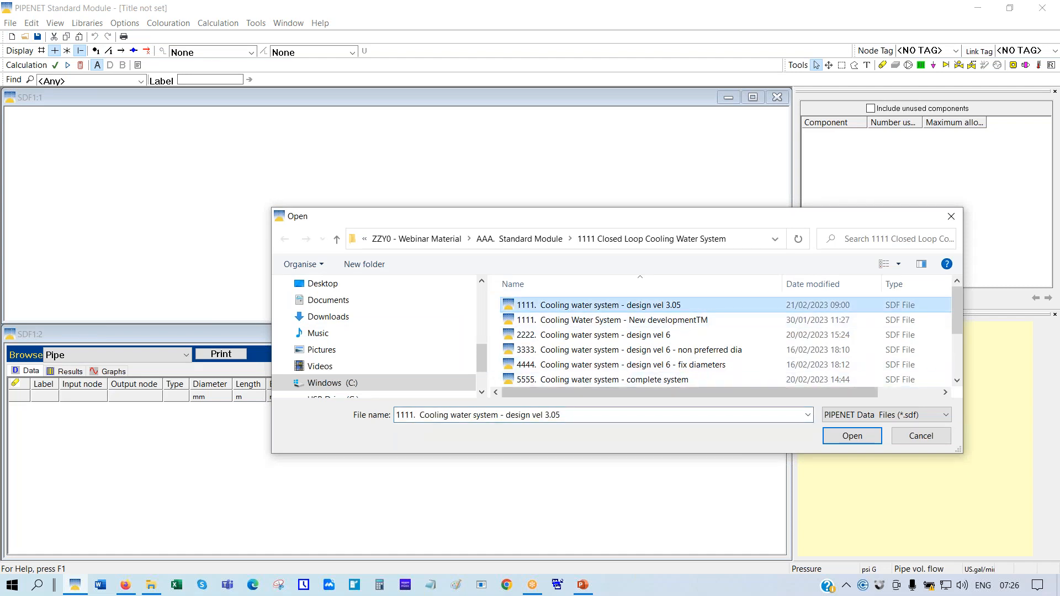
left_click(852, 437)
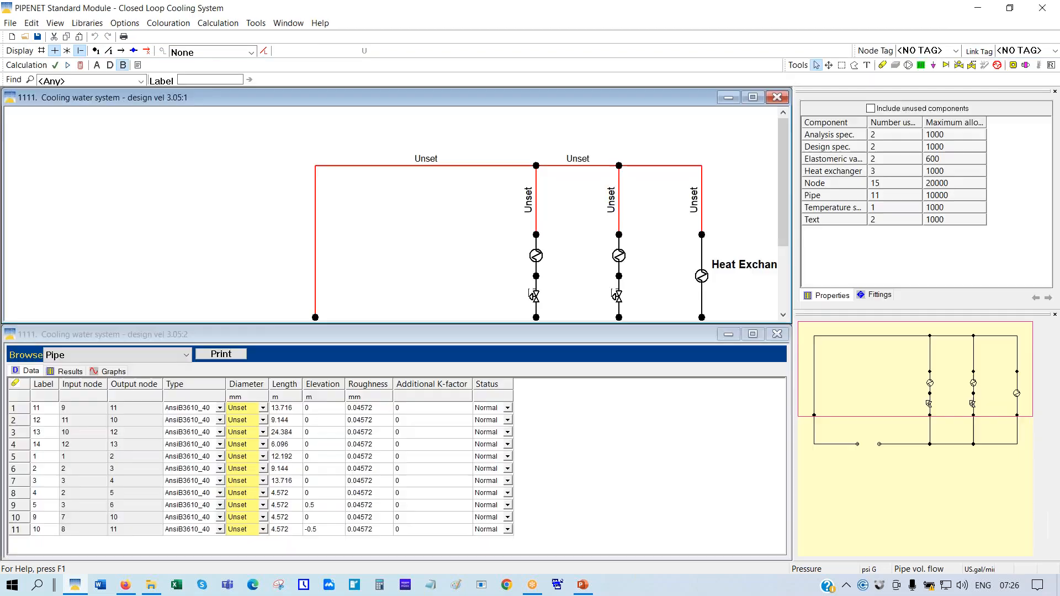
Maximize the network window, scale the drawing to fit, and switch calculations to design phase
left_click(752, 97)
right_click(219, 137)
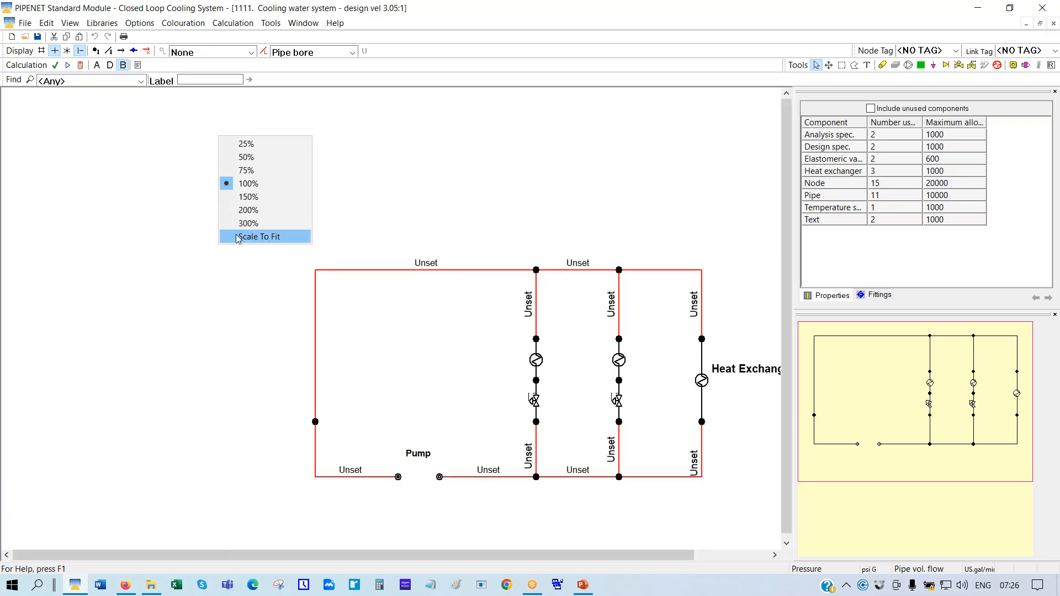
left_click(260, 236)
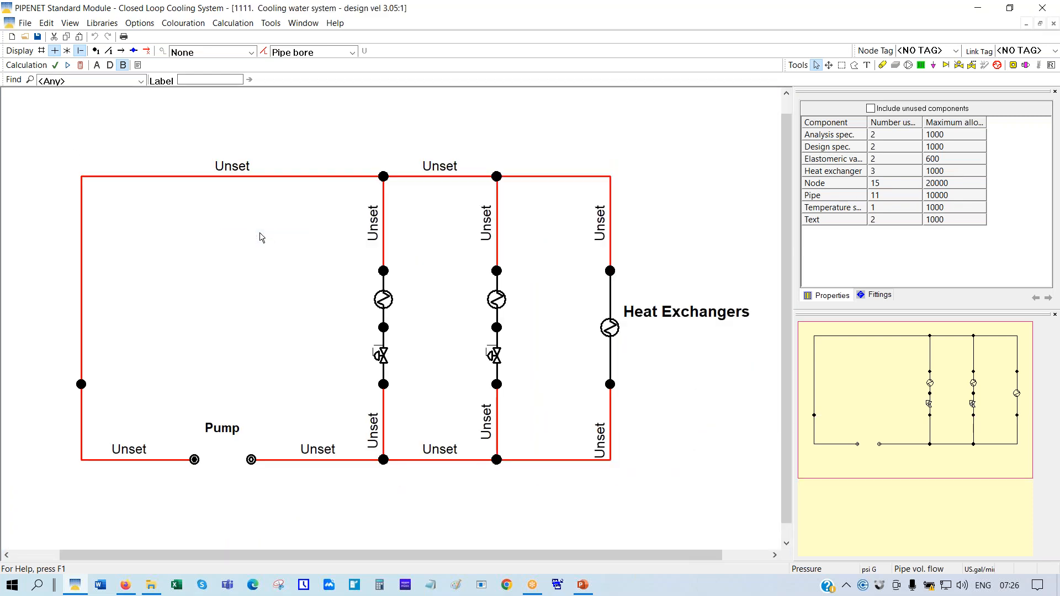
left_click(109, 65)
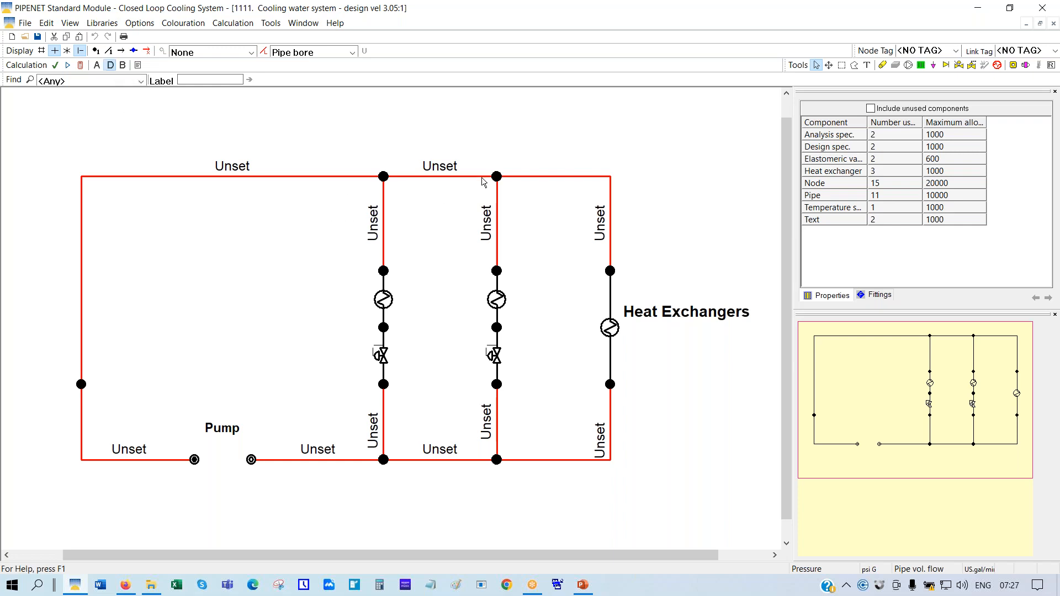
Run the design calculation from the pump outlet node, then label pipes by volumetric flow instead of bore
left_click(251, 460)
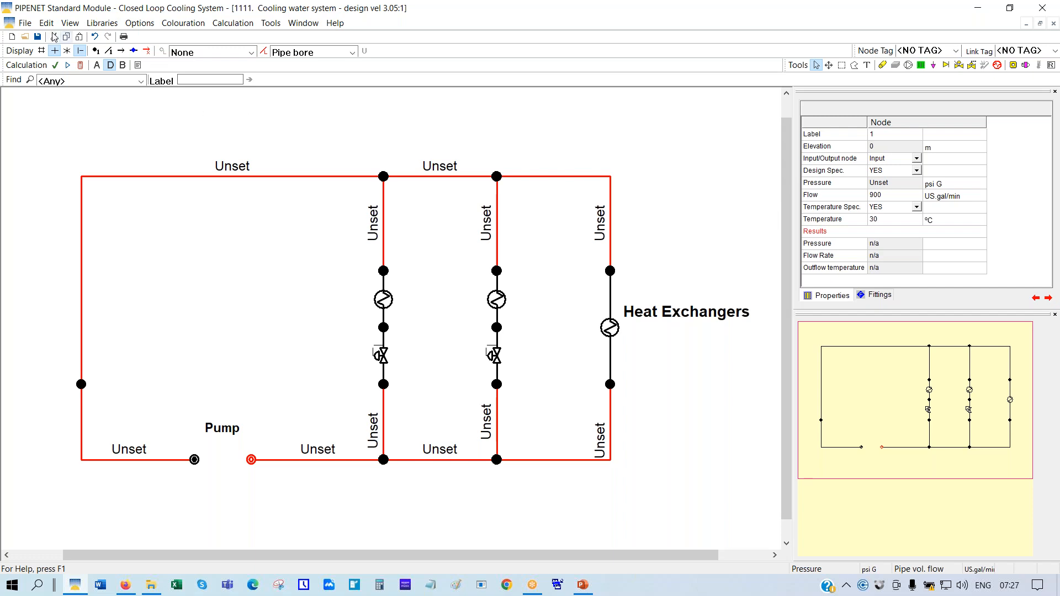
left_click(81, 66)
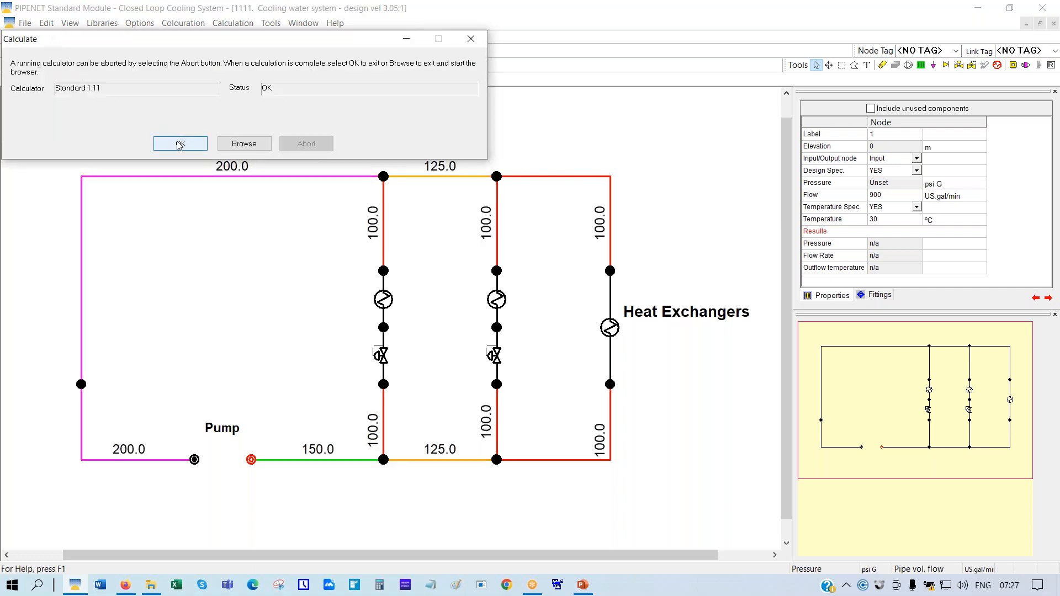
left_click(179, 143)
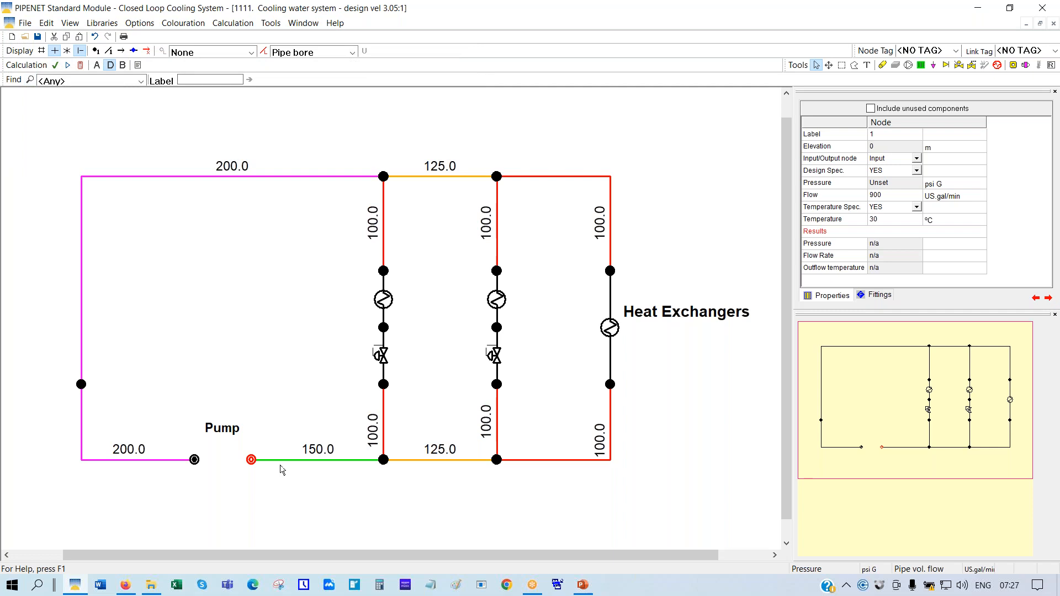
left_click(352, 52)
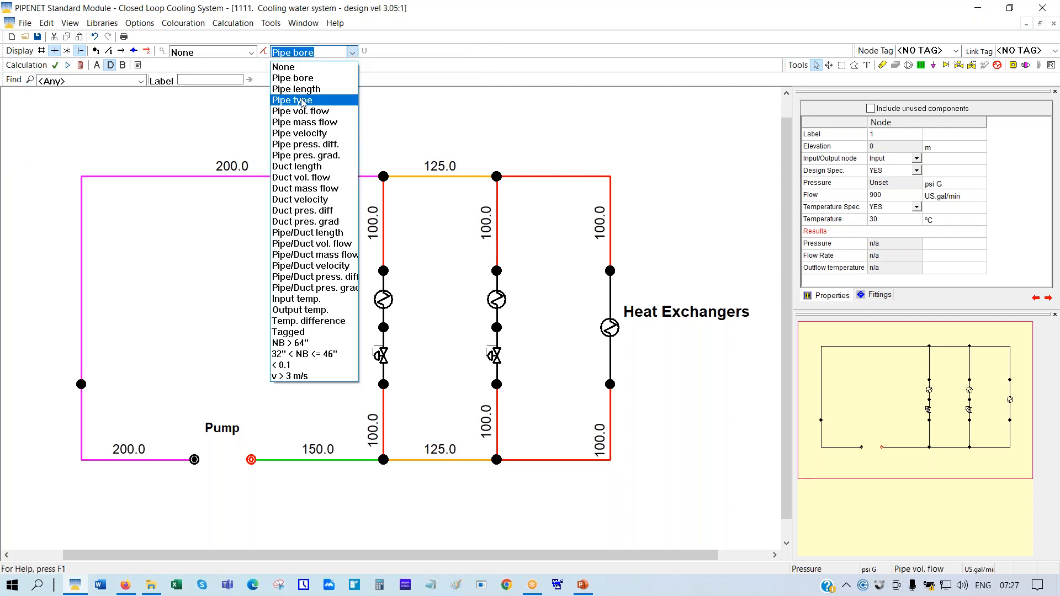
left_click(301, 115)
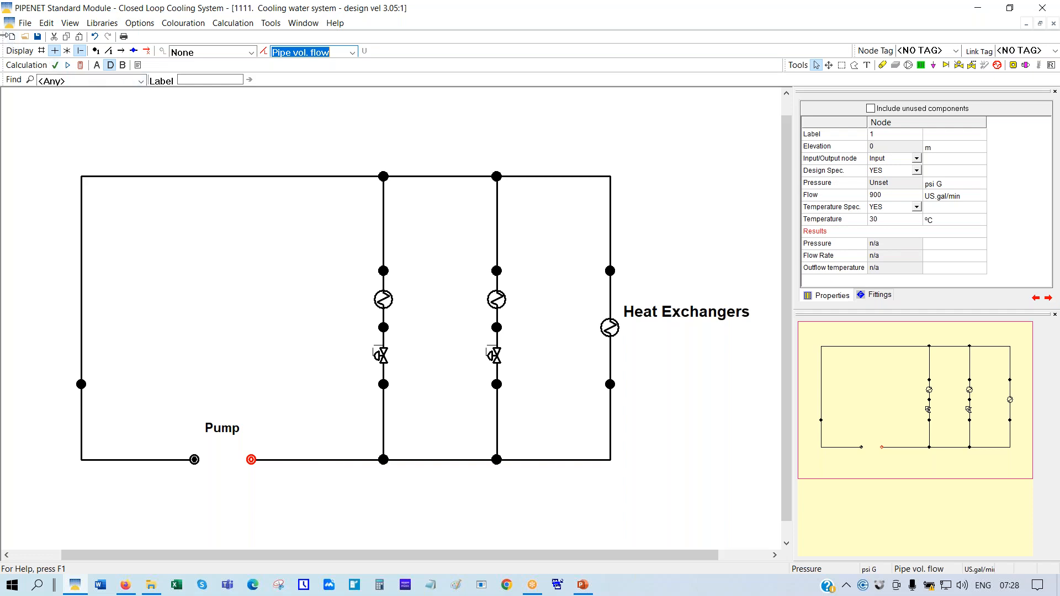
Discard the unsaved network, choose the Standard module, and reopen the design vel 3.05 cooling water file
left_click(11, 36)
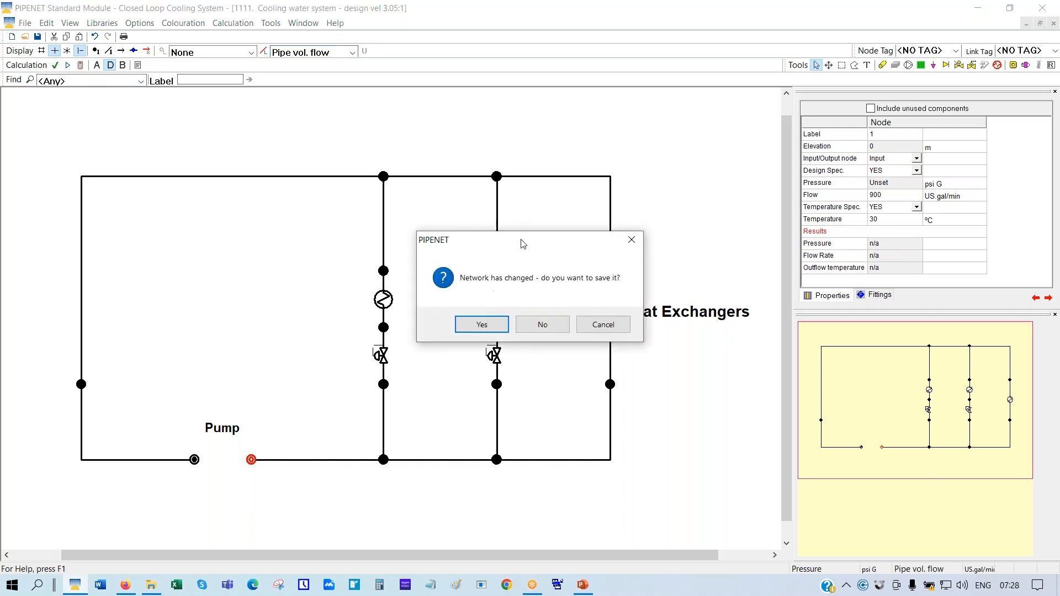
left_click(542, 325)
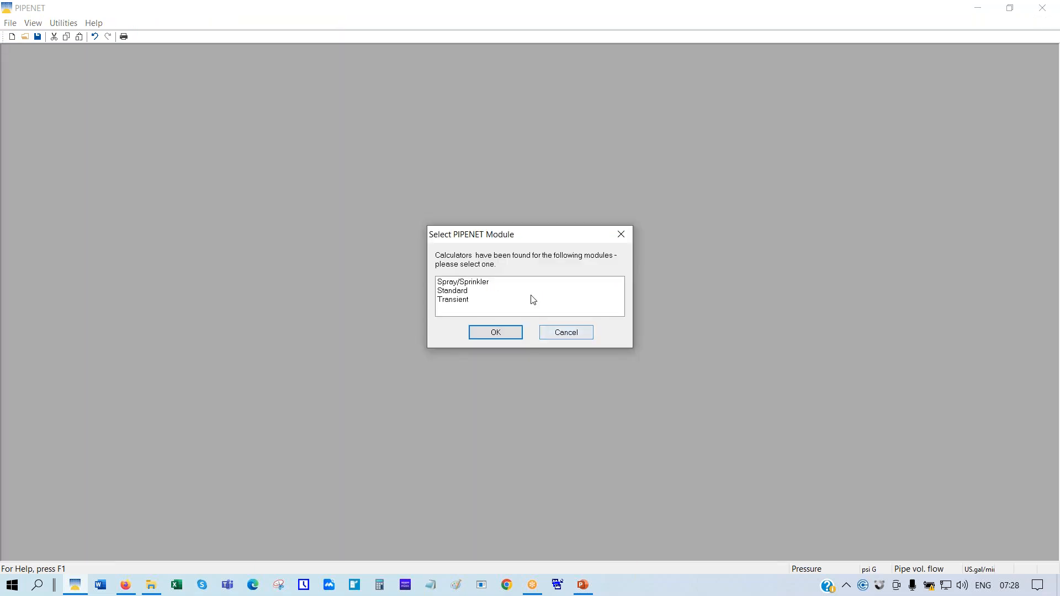
left_click(448, 295)
left_click(495, 333)
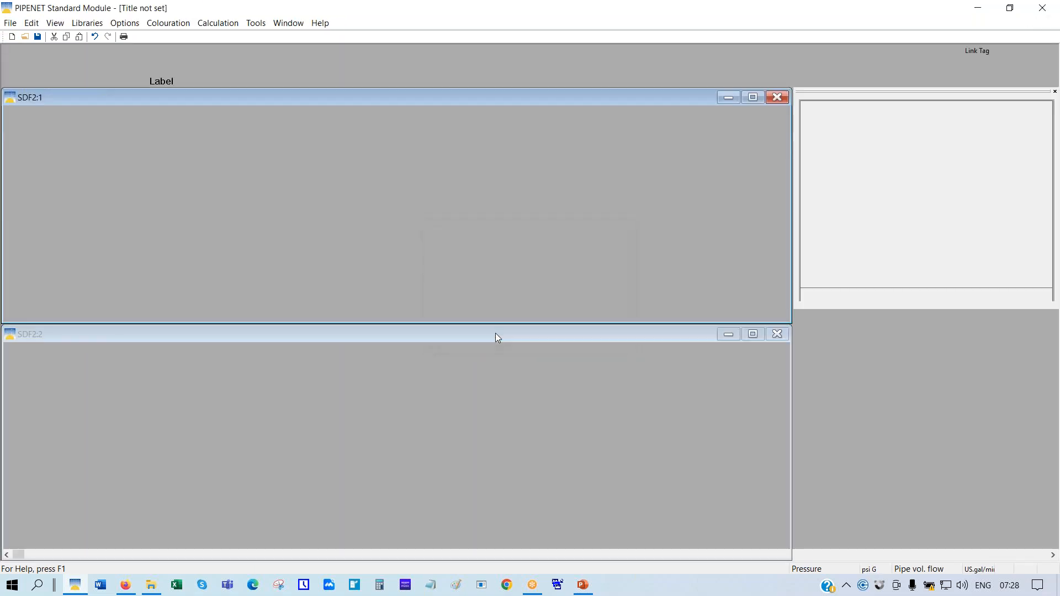
left_click(24, 37)
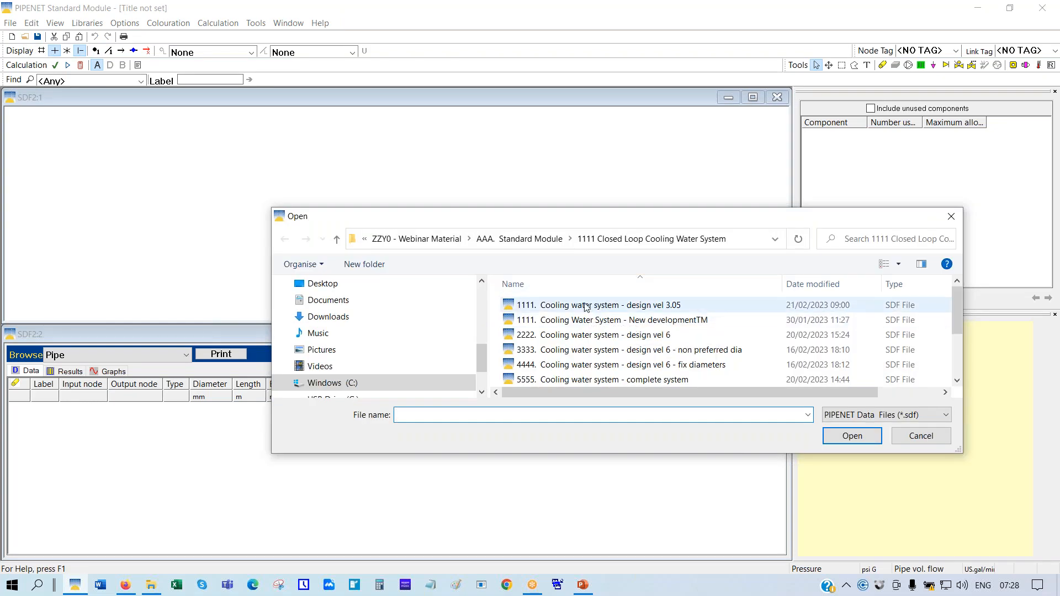
left_click(586, 307)
left_click(837, 435)
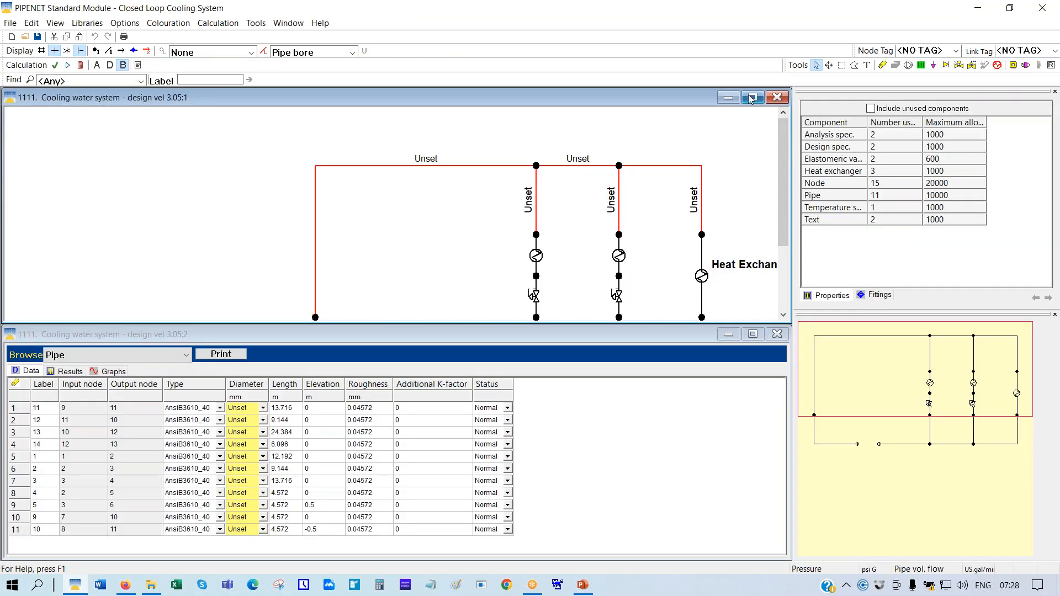
Scale the network to fit, calculate to size all 11 pipes at 100–200 mm, and maximize the window
right_click(208, 157)
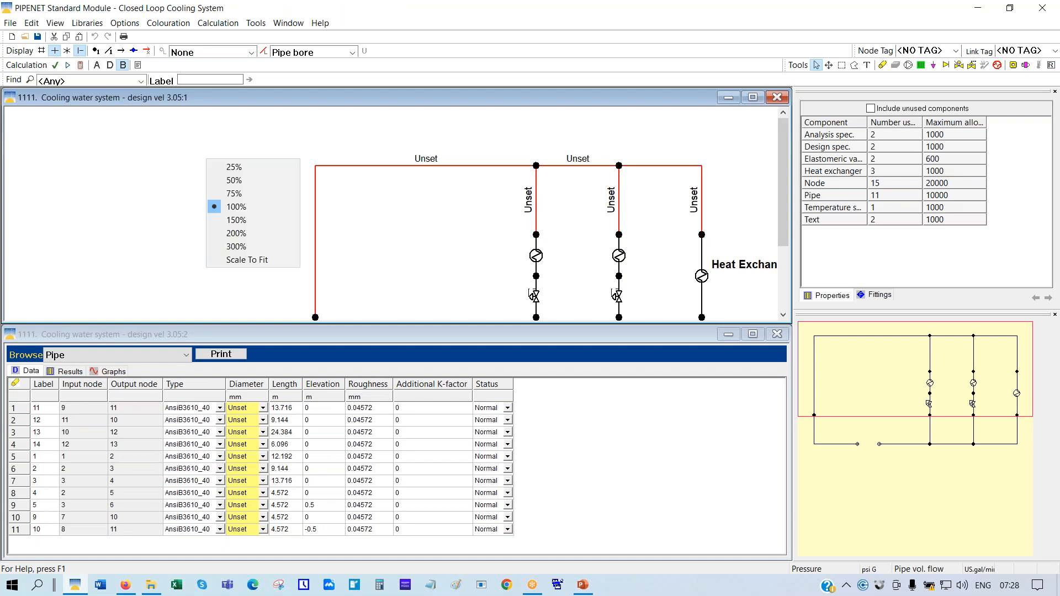
left_click(231, 262)
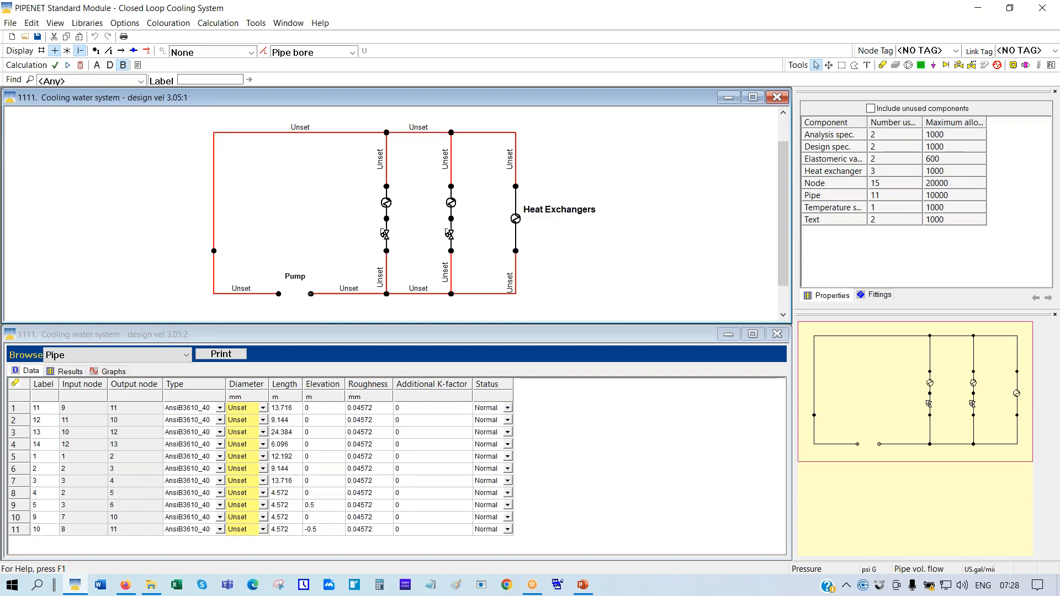
left_click(81, 65)
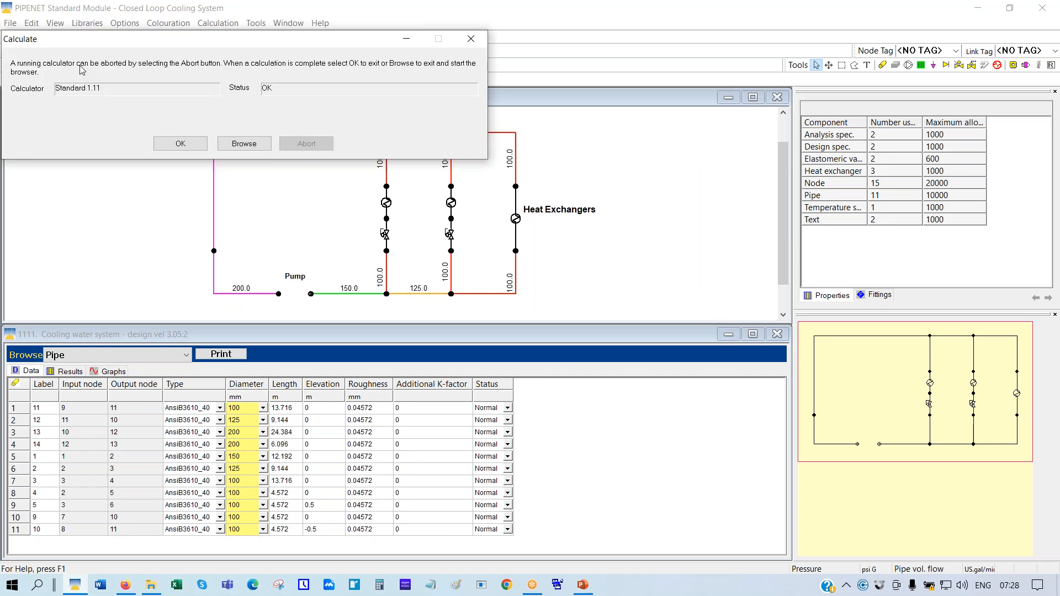
left_click(186, 145)
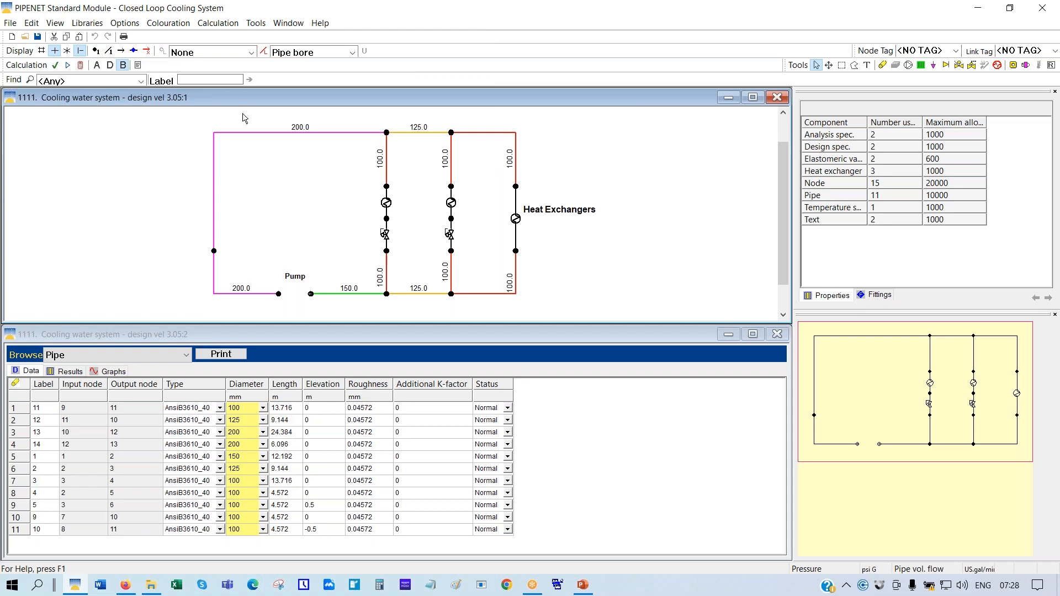
left_click(754, 102)
Rescale the network to fit the enlarged window and label nodes with calculated pressures
right_click(413, 136)
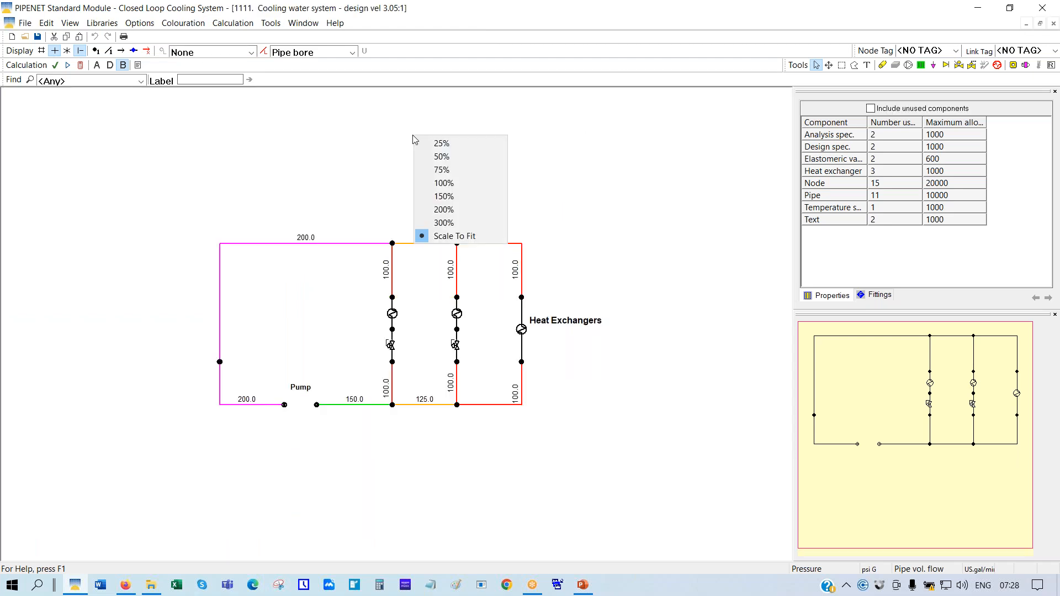
left_click(447, 237)
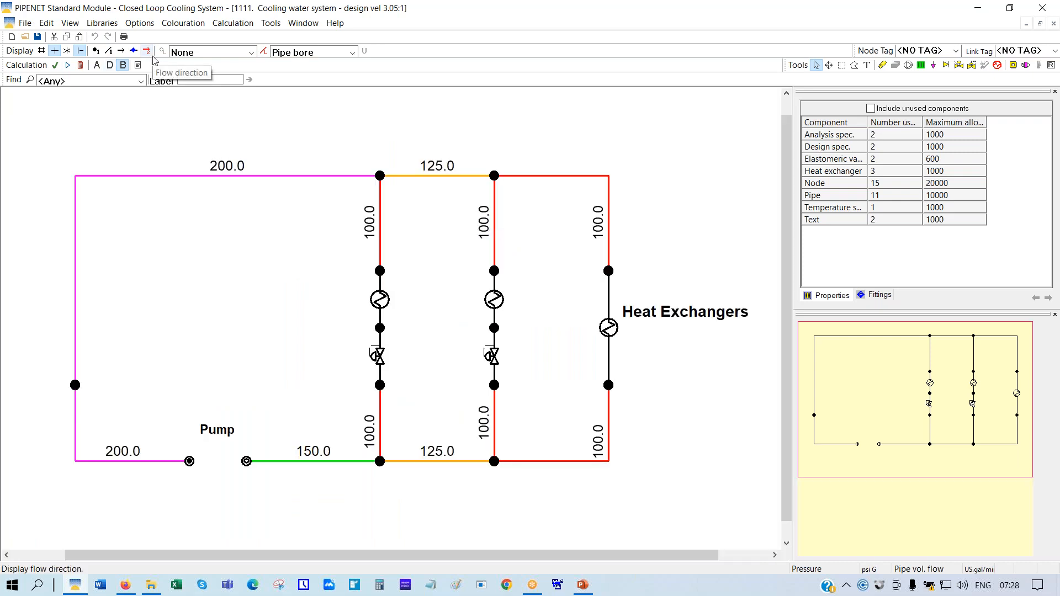
left_click(251, 52)
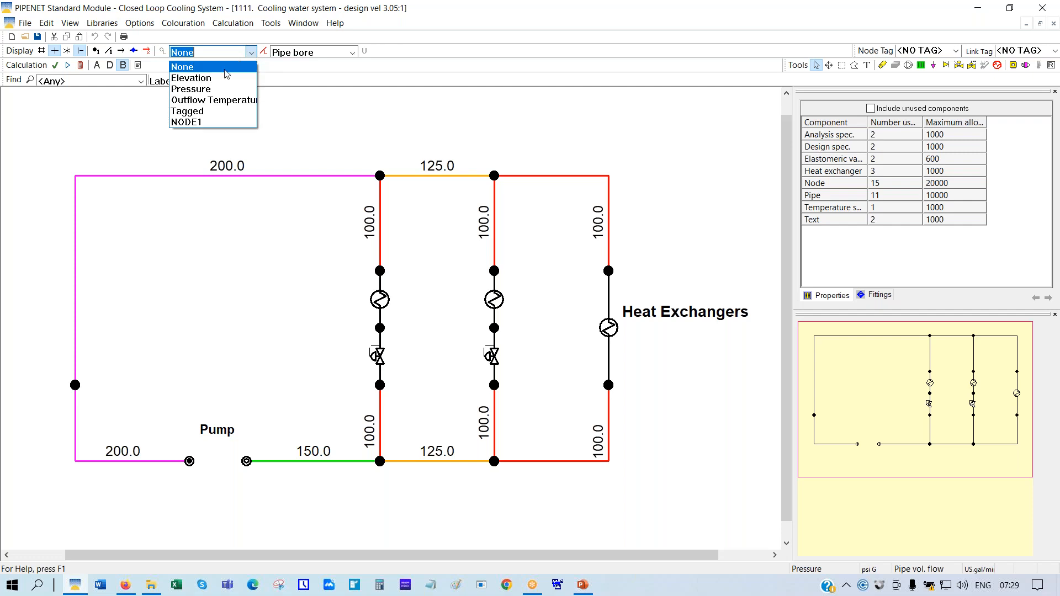
left_click(199, 84)
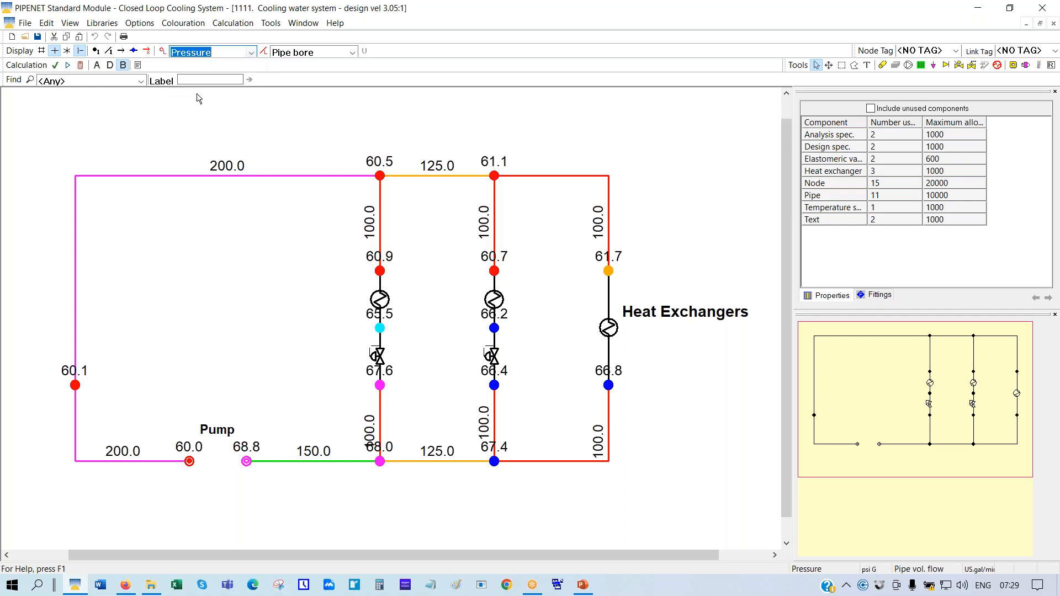
Set the display options to show values with up to three decimal places
left_click(140, 25)
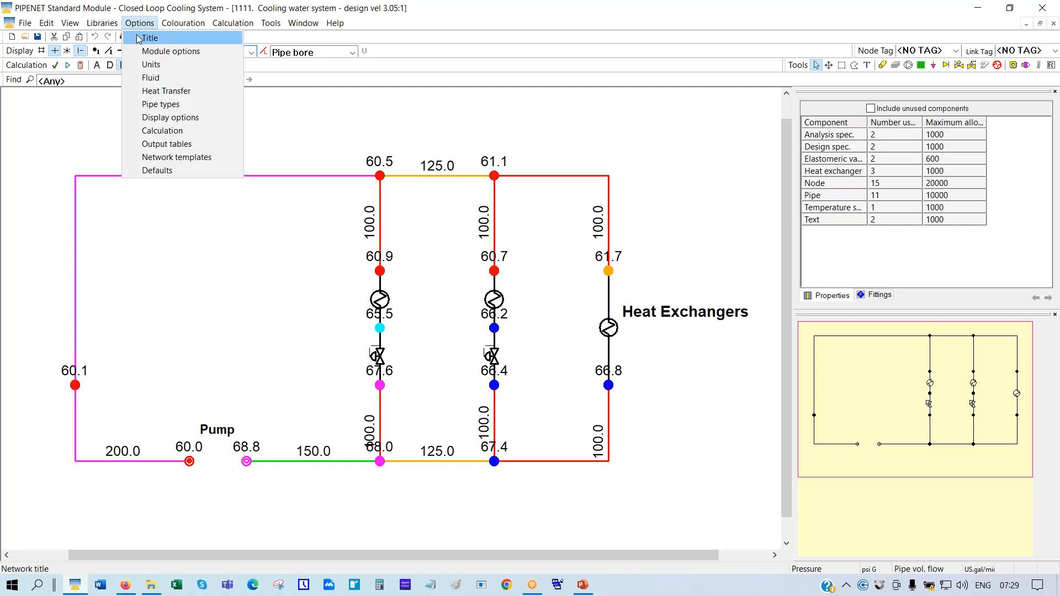
left_click(147, 119)
left_click(490, 283)
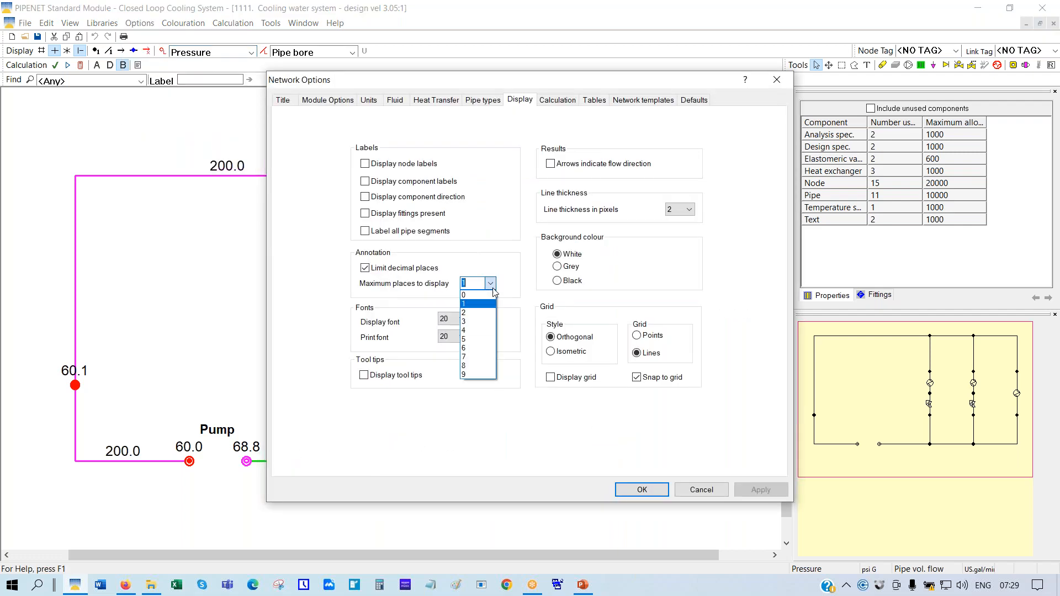
left_click(478, 321)
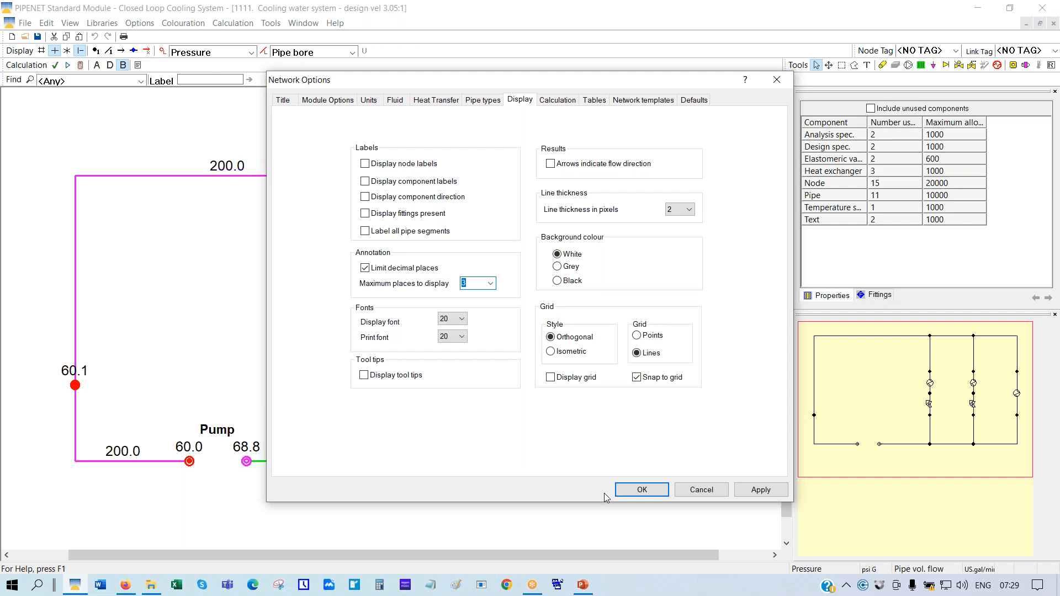
left_click(626, 491)
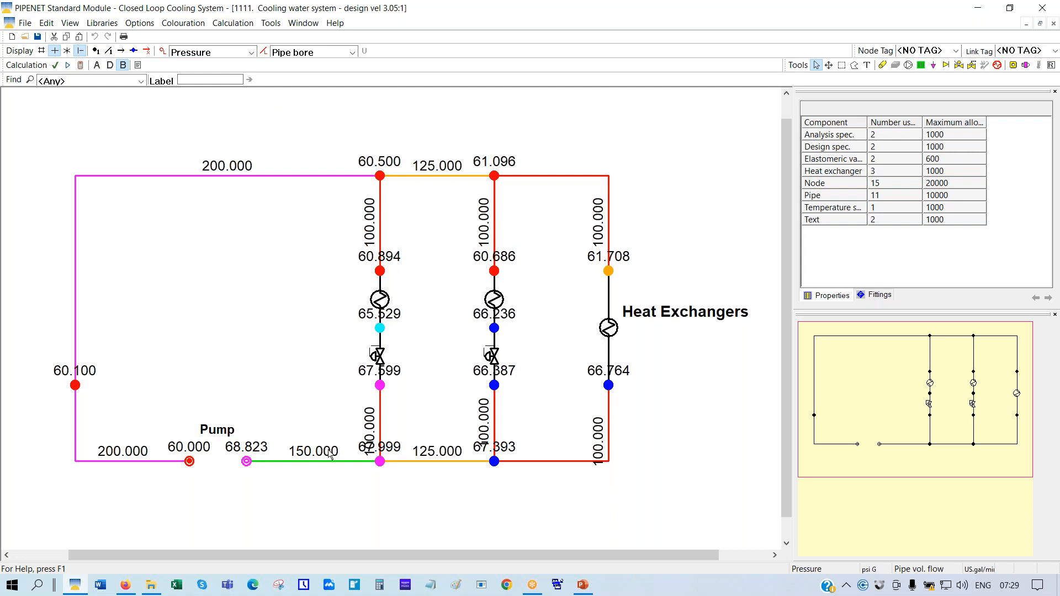
left_click(133, 24)
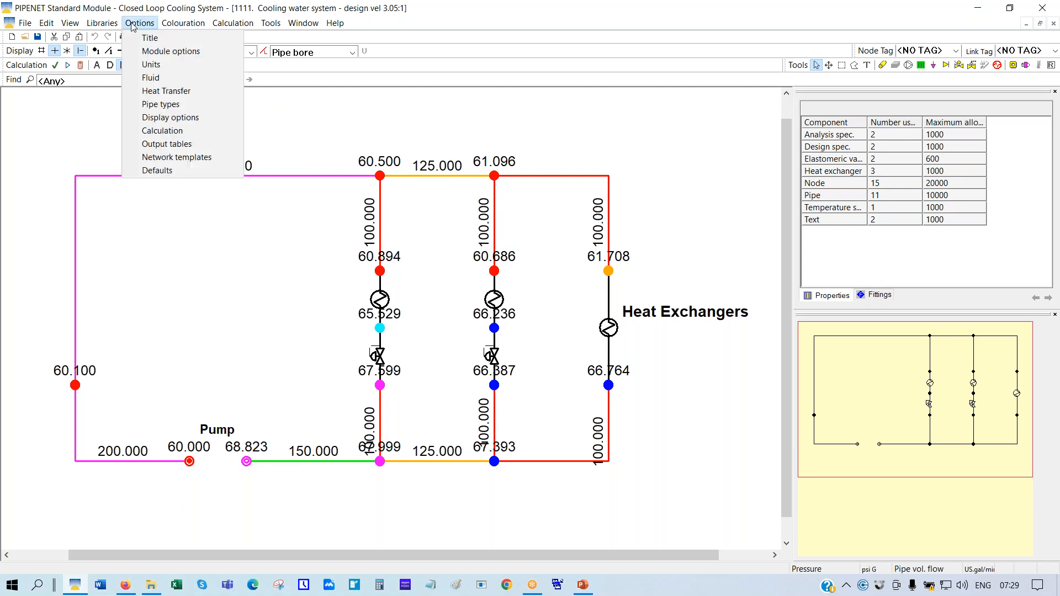
left_click(149, 67)
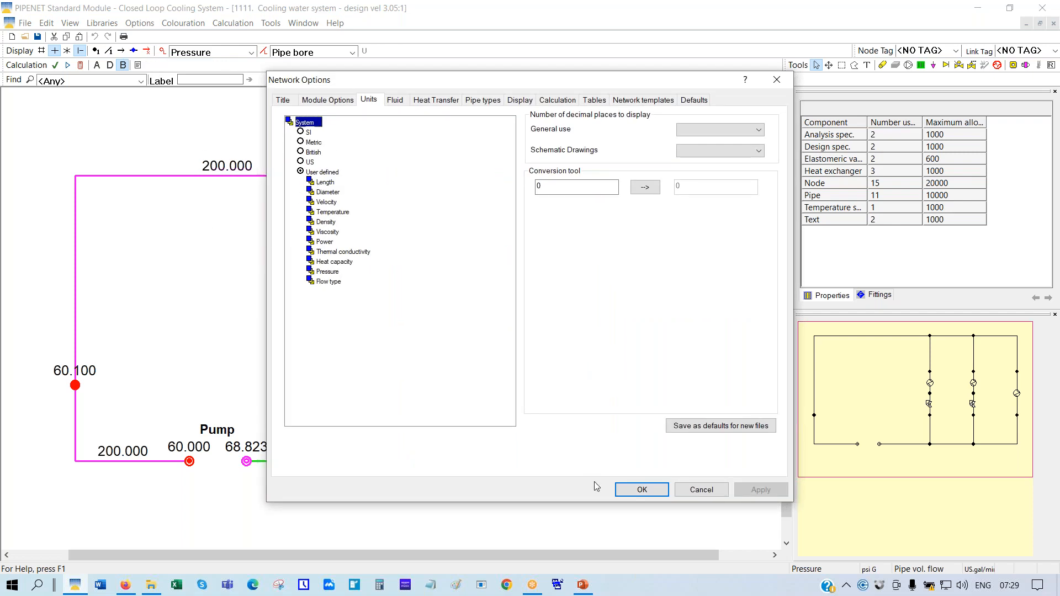
left_click(700, 491)
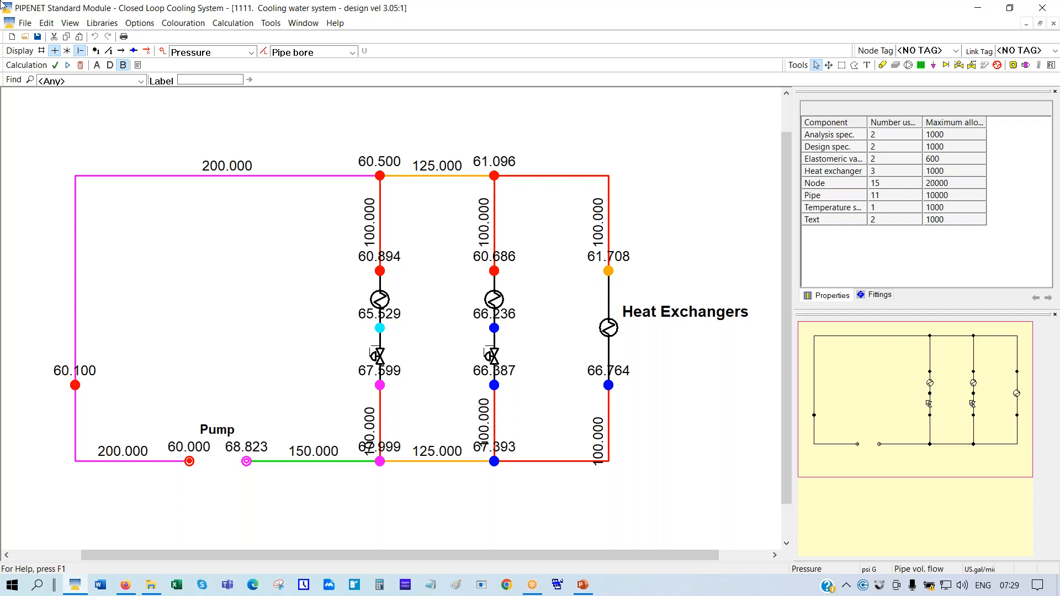
Set the AnsiB3610_40 maximum velocity to 6 m/sec for every bore and apply it
left_click(135, 25)
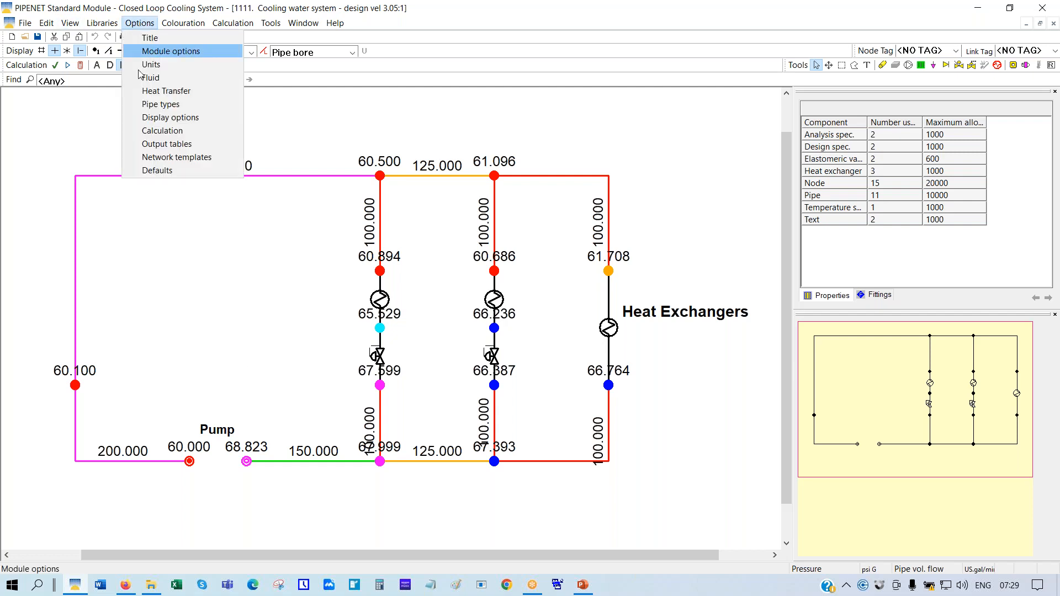
left_click(171, 105)
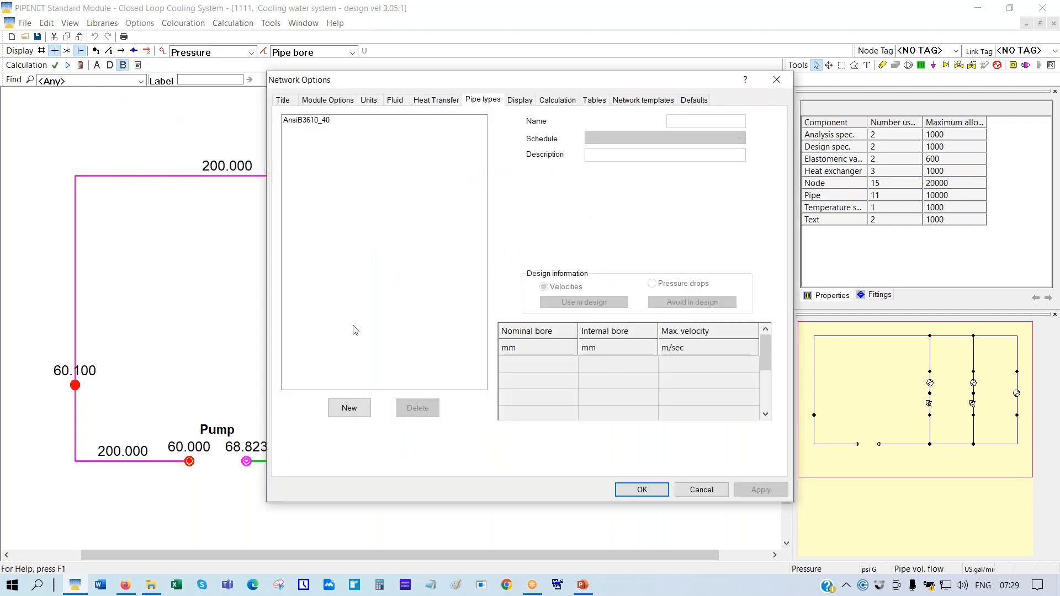
left_click(311, 120)
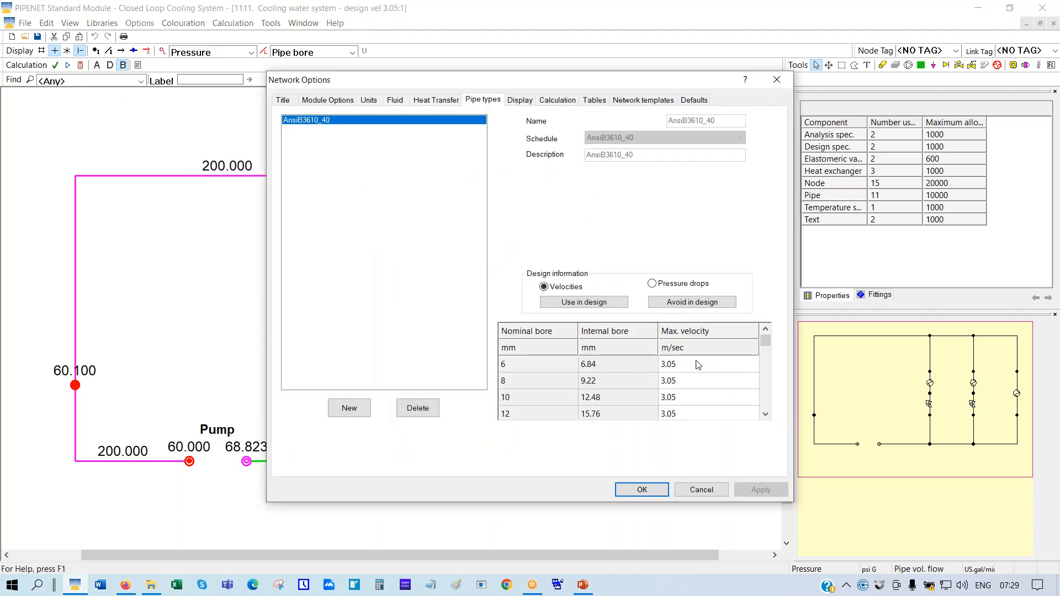
left_click(697, 366)
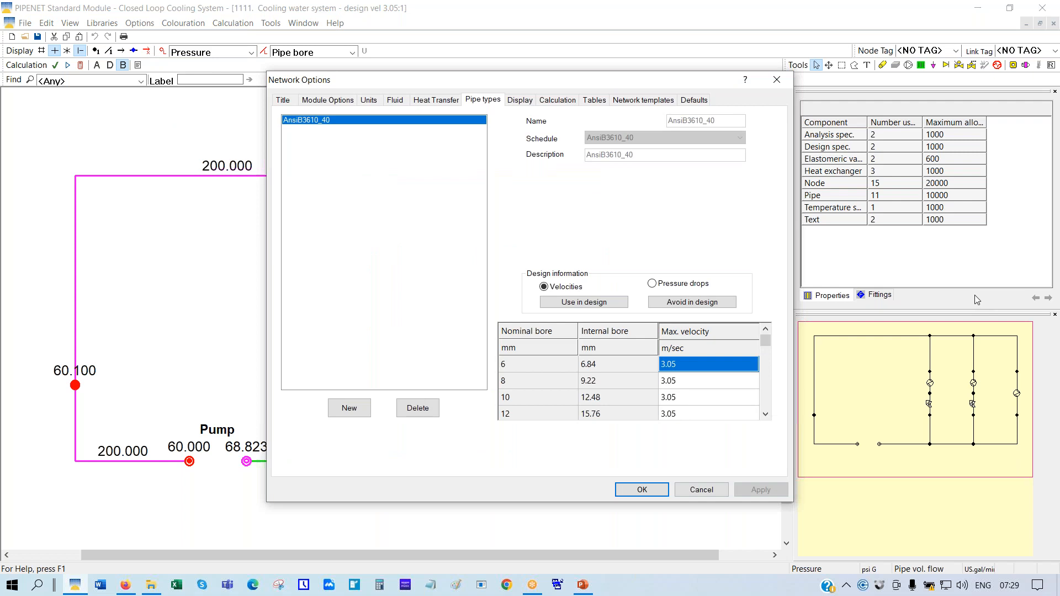
type("6")
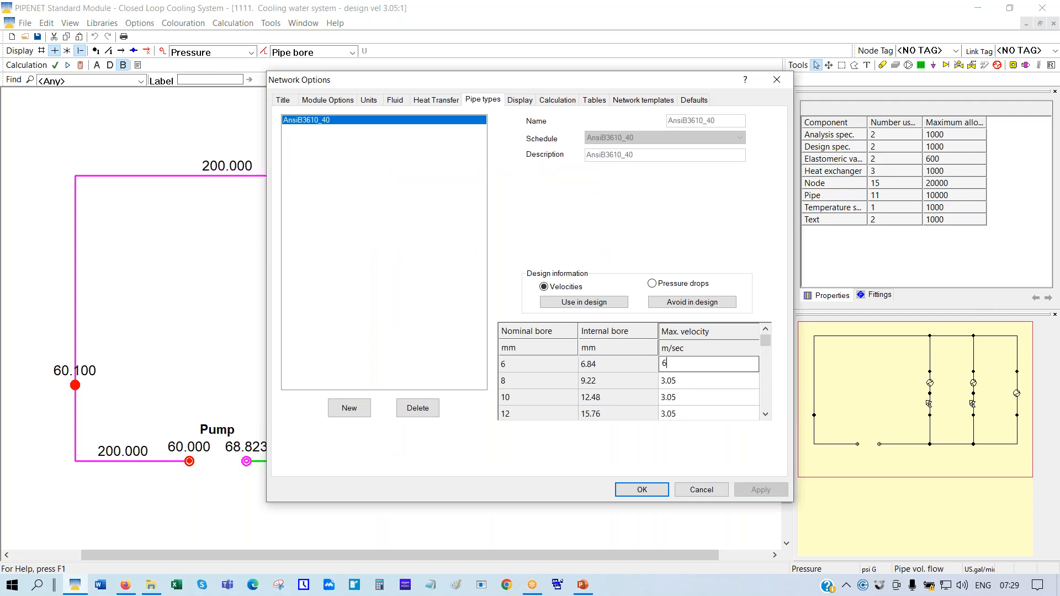
left_click(634, 370)
left_click_drag(697, 366, 712, 427)
key("ctrl+d")
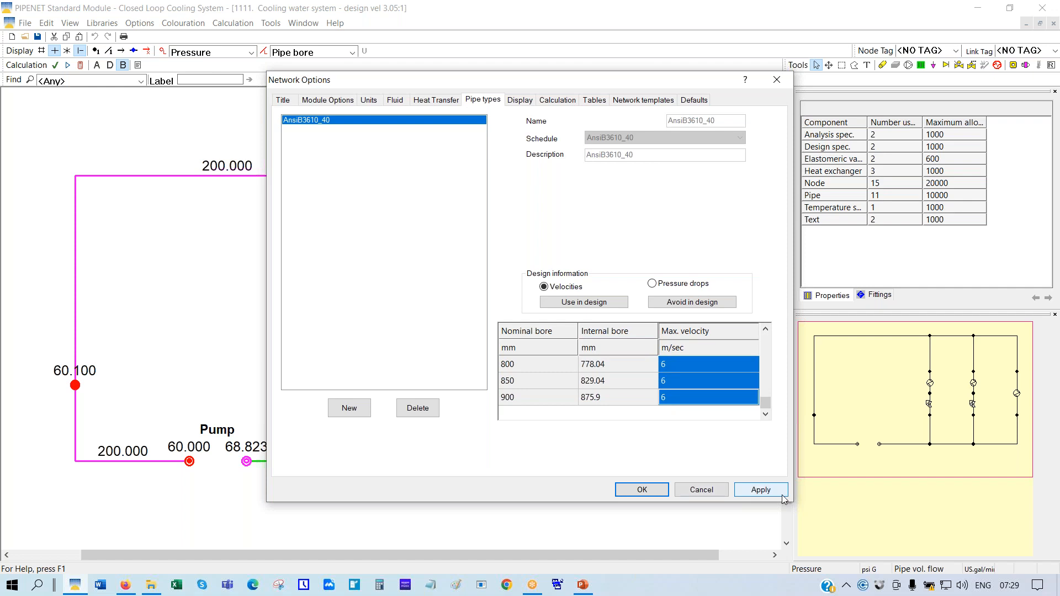
left_click(765, 495)
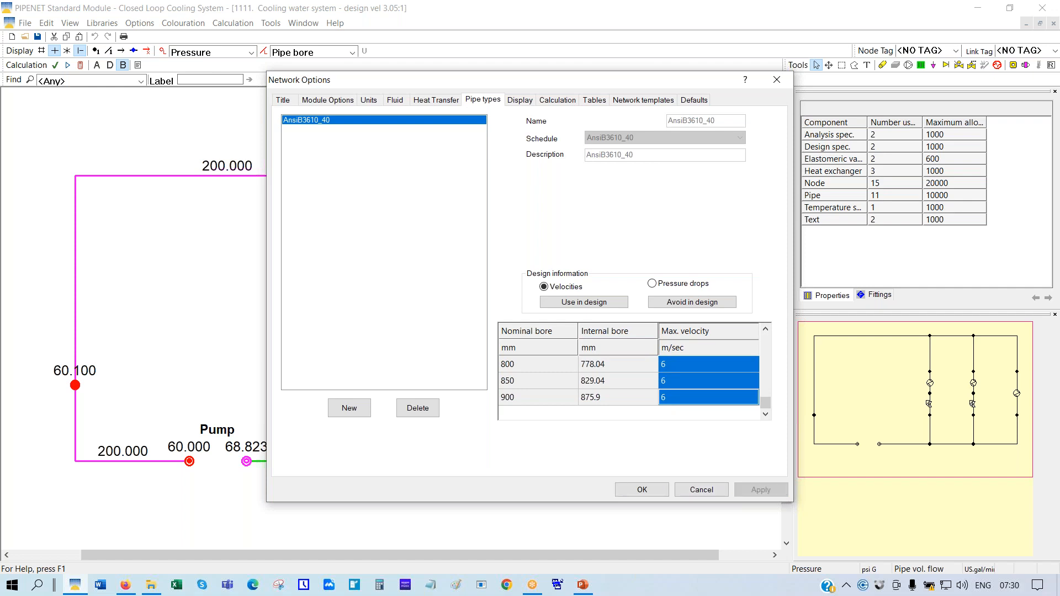
left_click(642, 489)
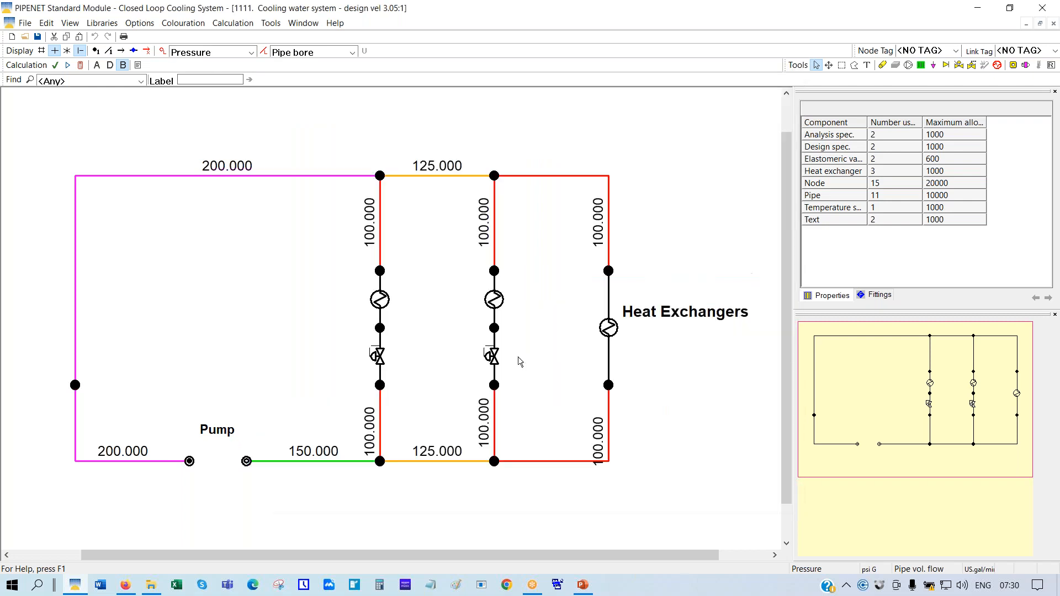
Recalculate the network at the 6 m/sec limit, resizing pipes to 80–125 mm
left_click(81, 65)
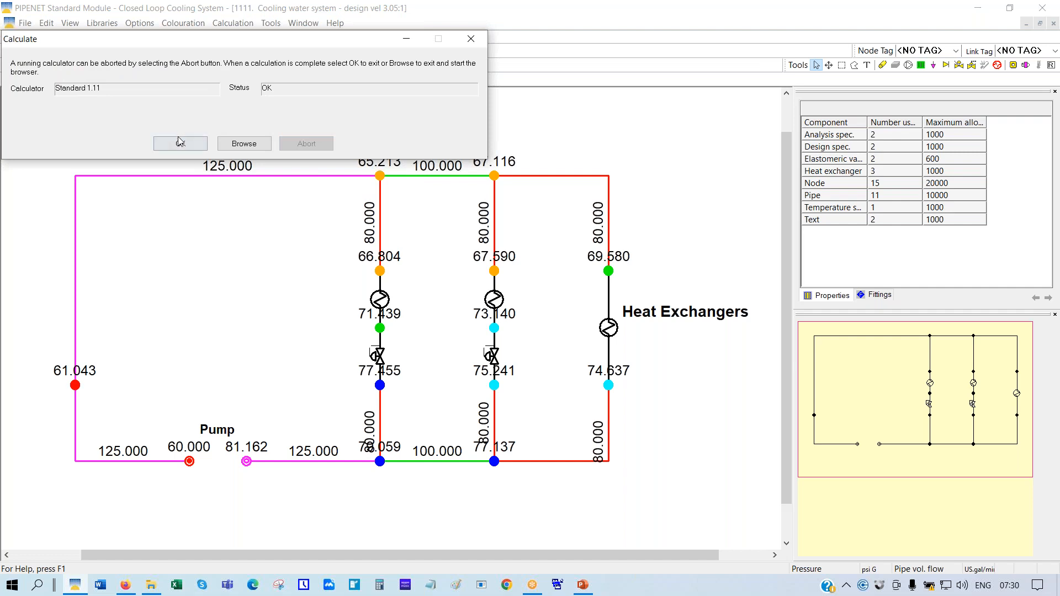
left_click(179, 145)
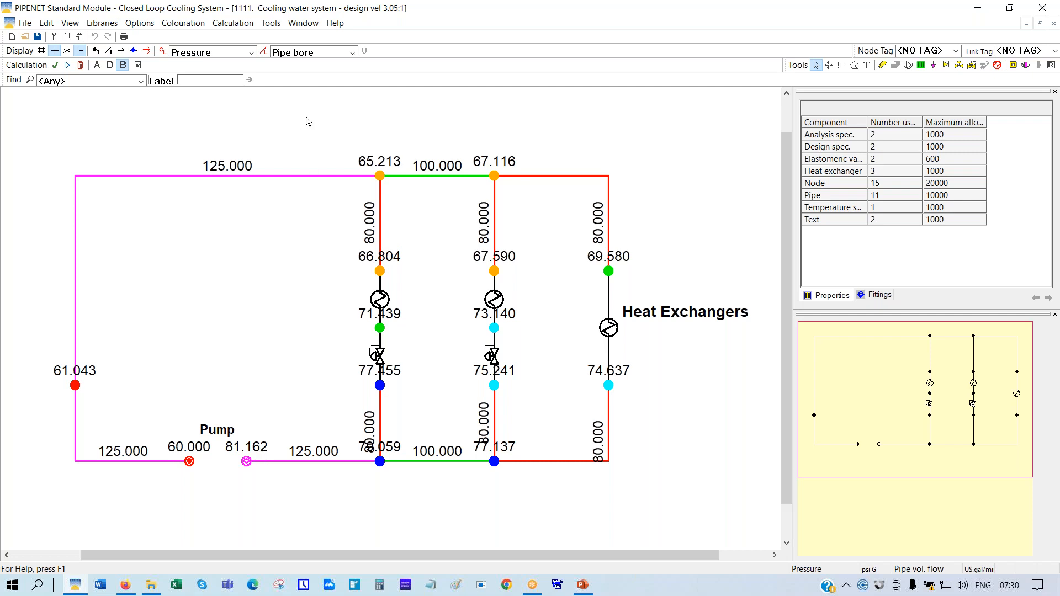
Label pipes with volumetric flow (US gal/min) and nodes with outflow temperature (°C)
left_click(355, 53)
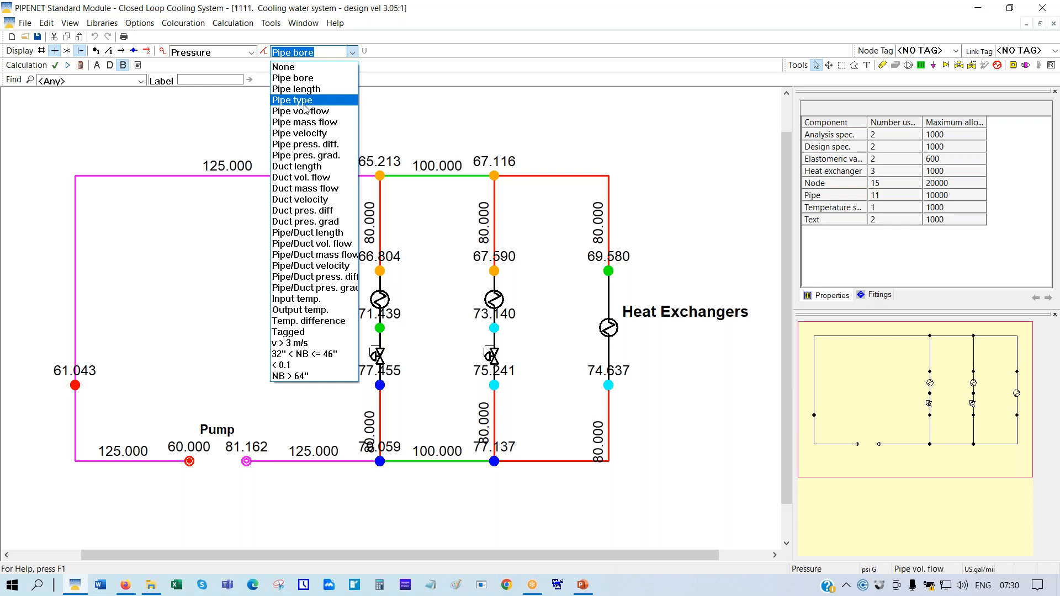
left_click(330, 111)
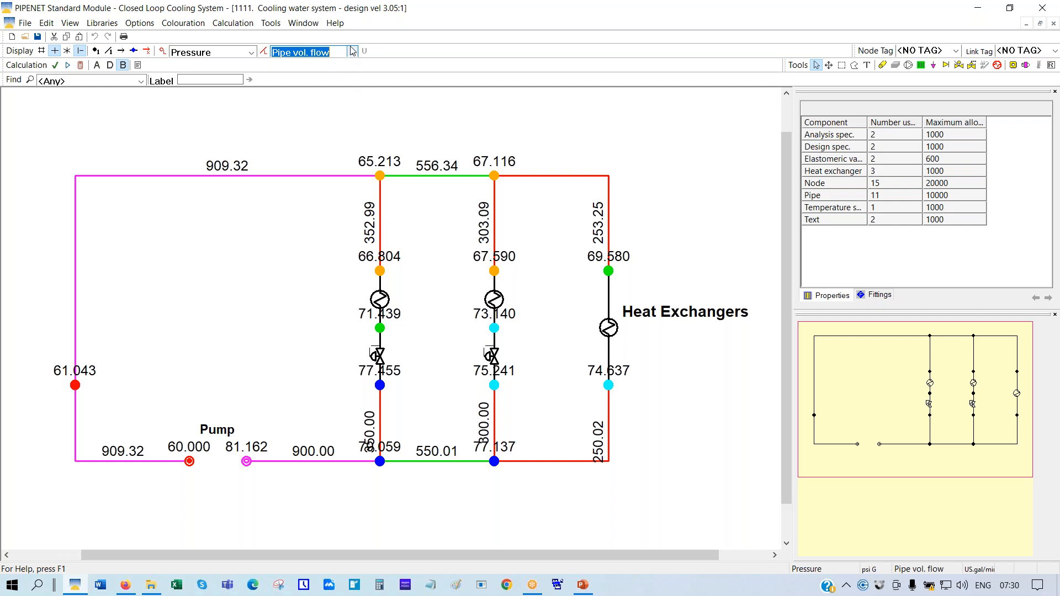
left_click(250, 53)
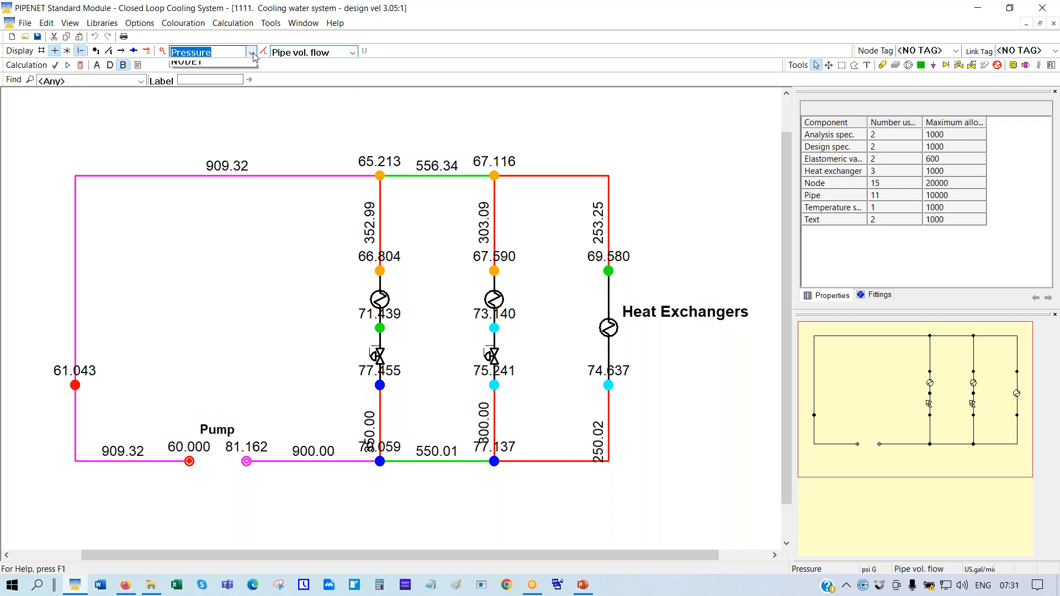
left_click(197, 101)
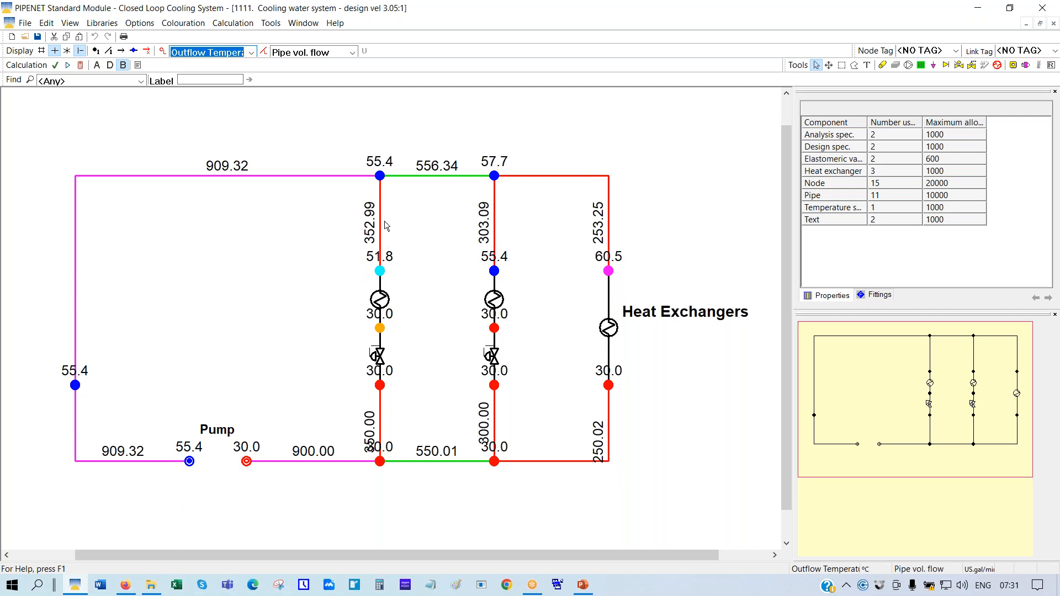
Tile the windows horizontally and maximize the network drawing window
left_click(303, 23)
left_click(326, 51)
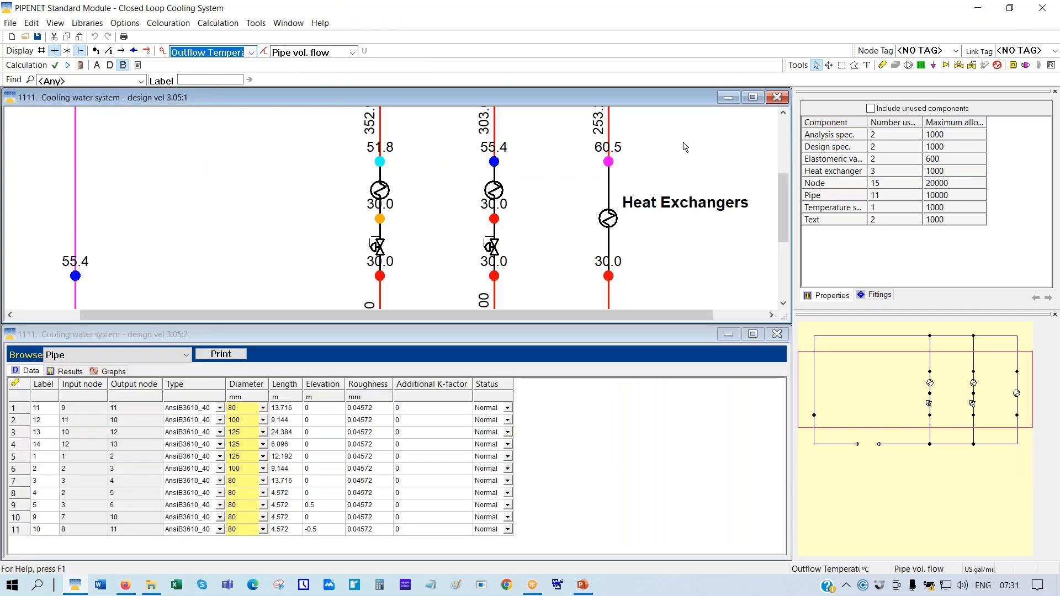
left_click(753, 98)
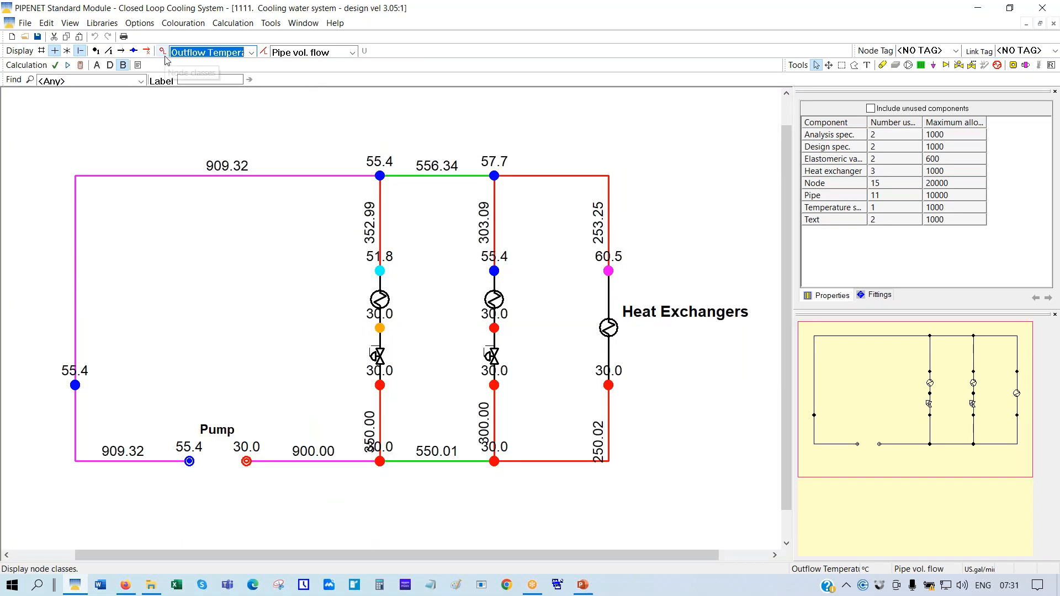
Show the node outflow-temperature and pipe flow legends, placed at the top-right beside the network
left_click(162, 51)
left_click_drag(76, 148, 668, 168)
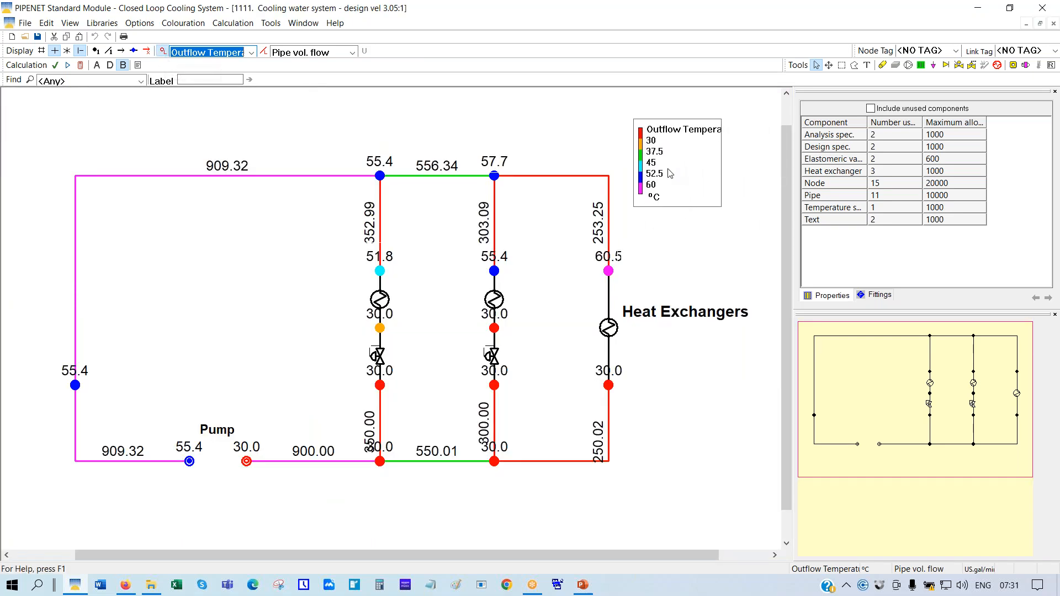
left_click(262, 53)
left_click_drag(82, 139, 689, 248)
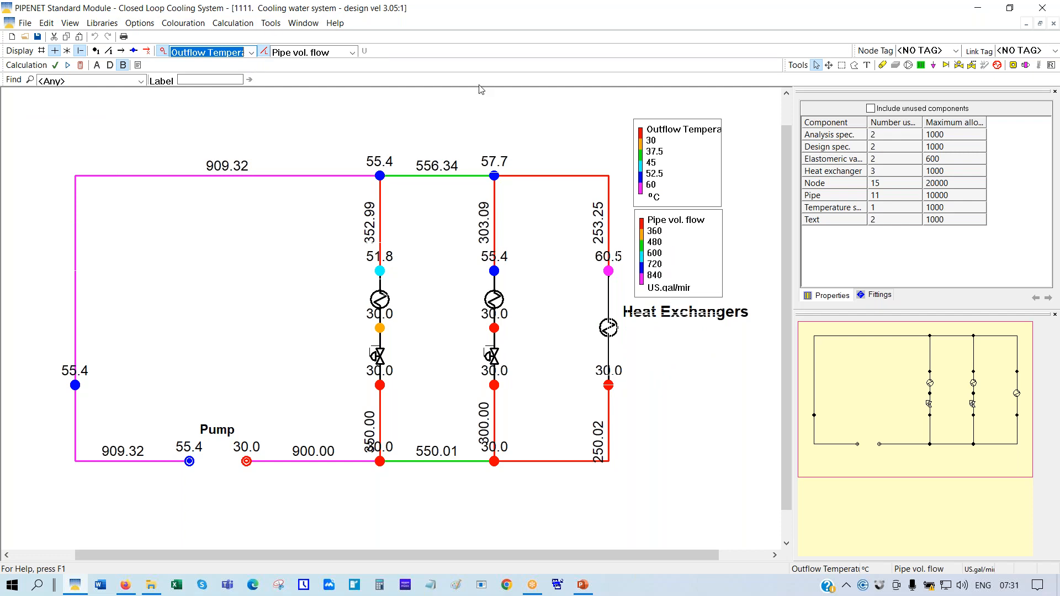
Label pipes by bore (80–125 mm) and nodes by pressure (60.000–81.162 psi G)
left_click(350, 53)
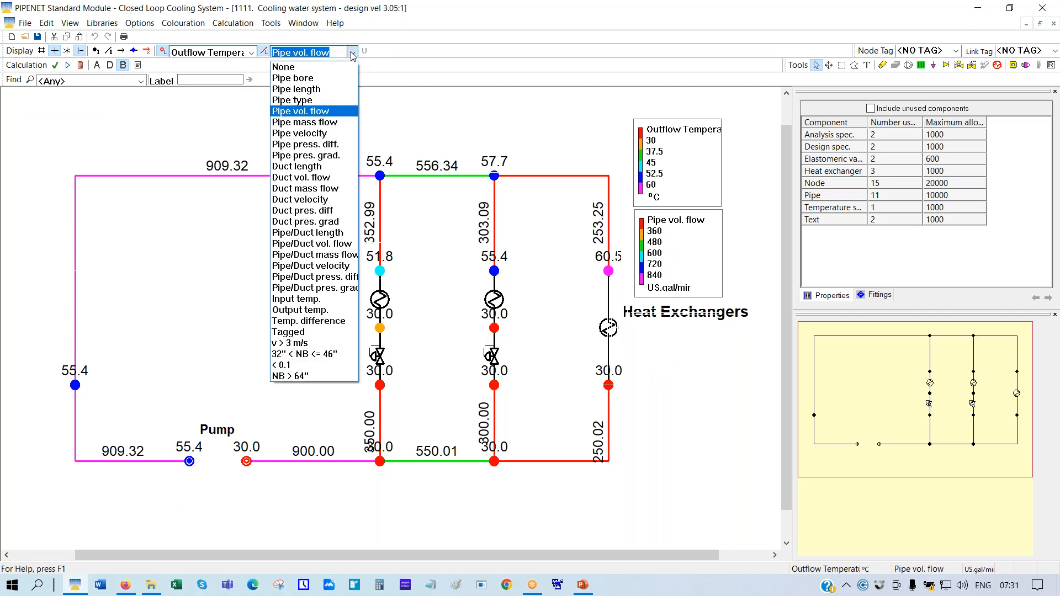
left_click(293, 79)
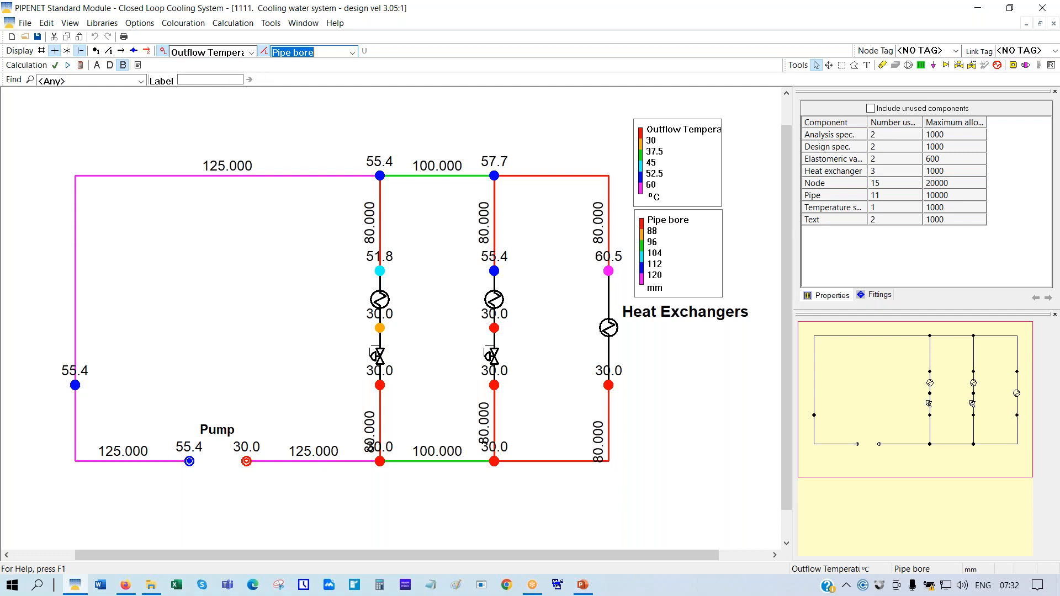
left_click(251, 52)
left_click(199, 84)
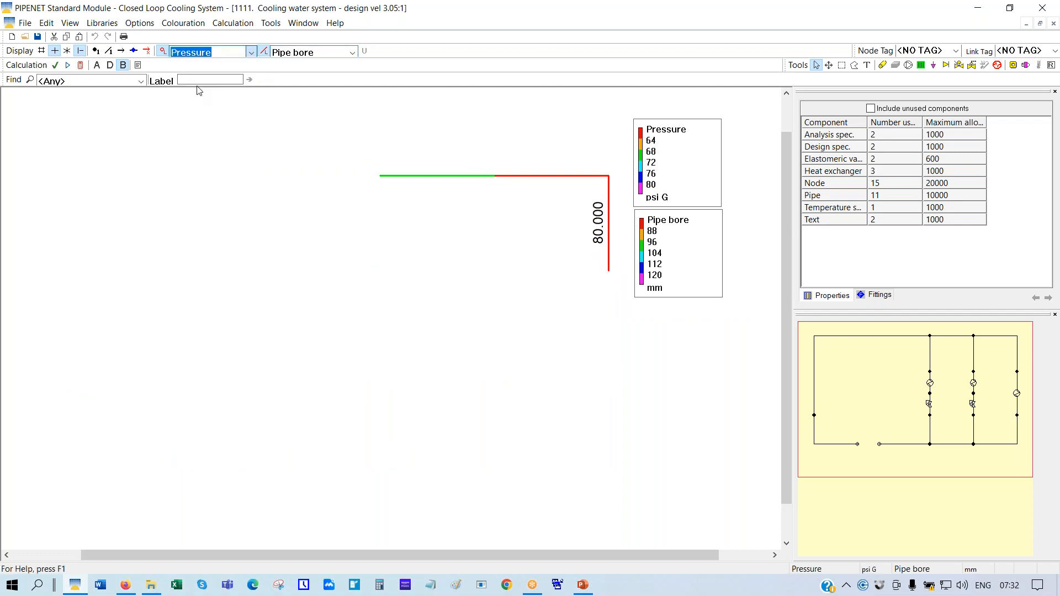
In Pipe types, mark the 125 mm bore of AnsiB3610_40 as avoided in design
left_click(138, 24)
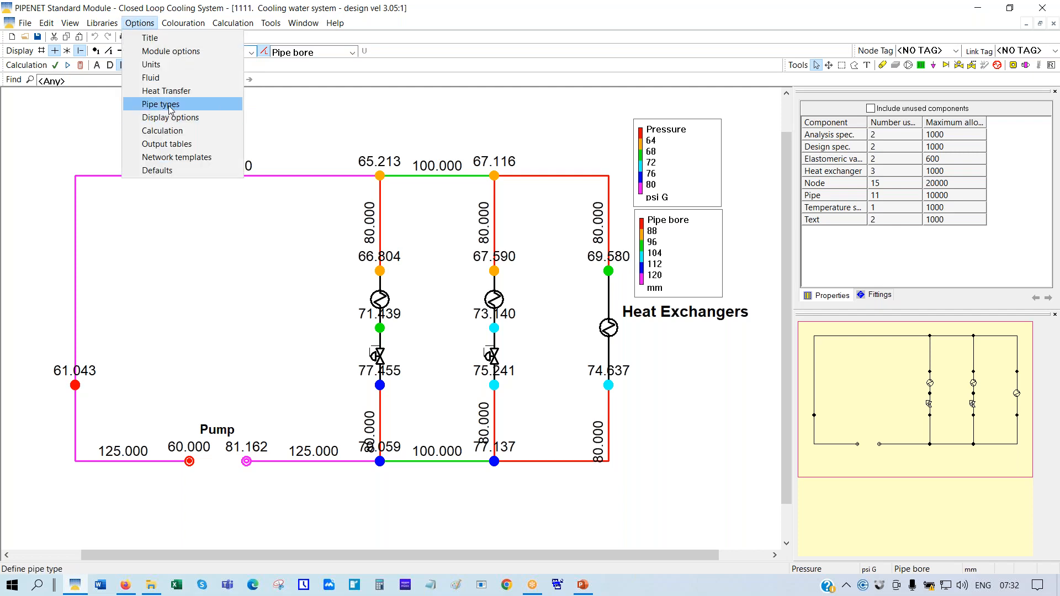
left_click(168, 105)
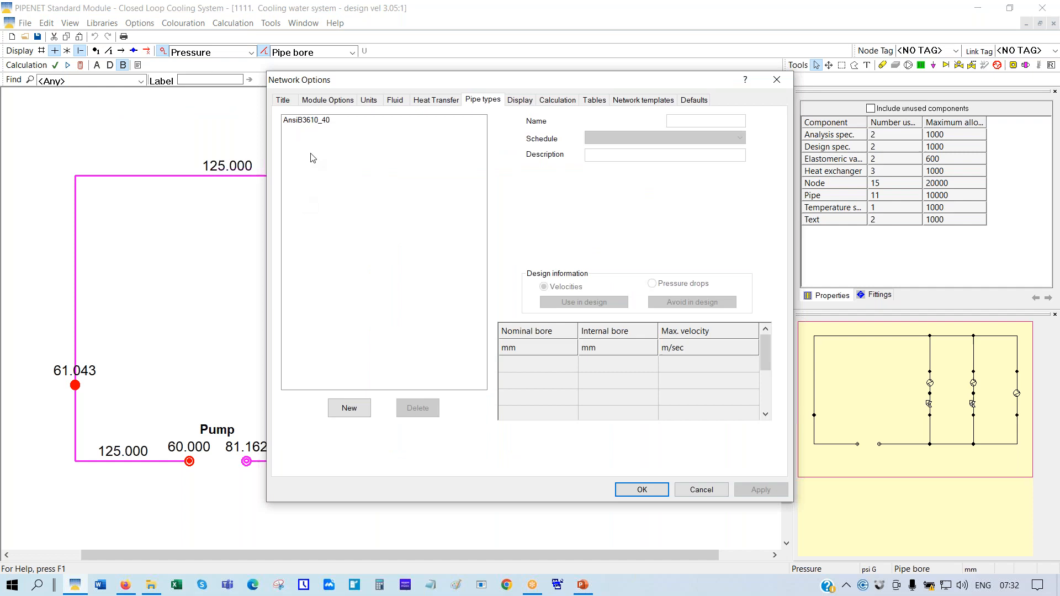
left_click(298, 121)
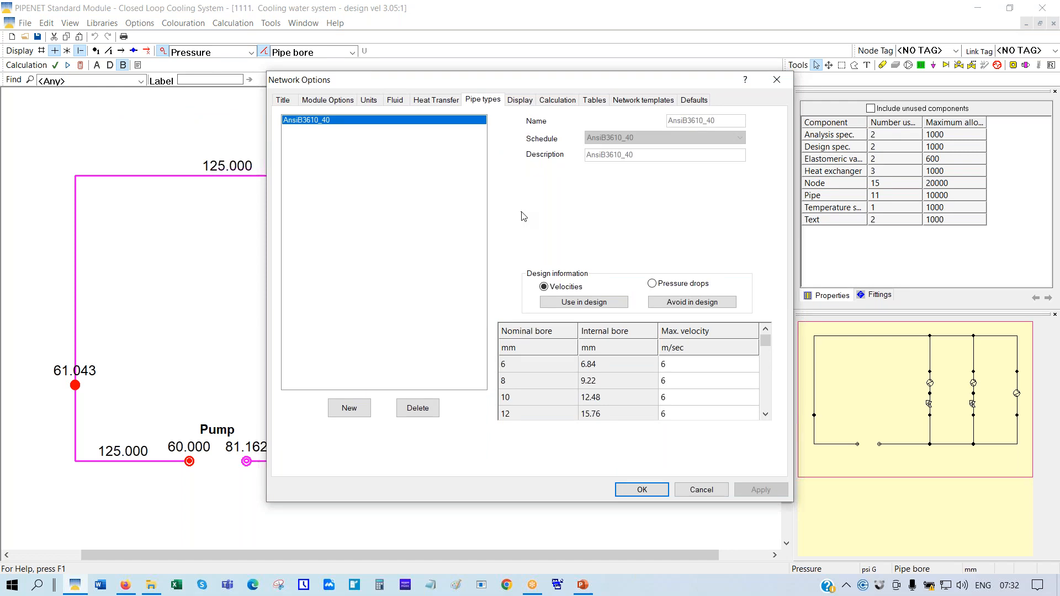
scroll(683, 372, "down", 4)
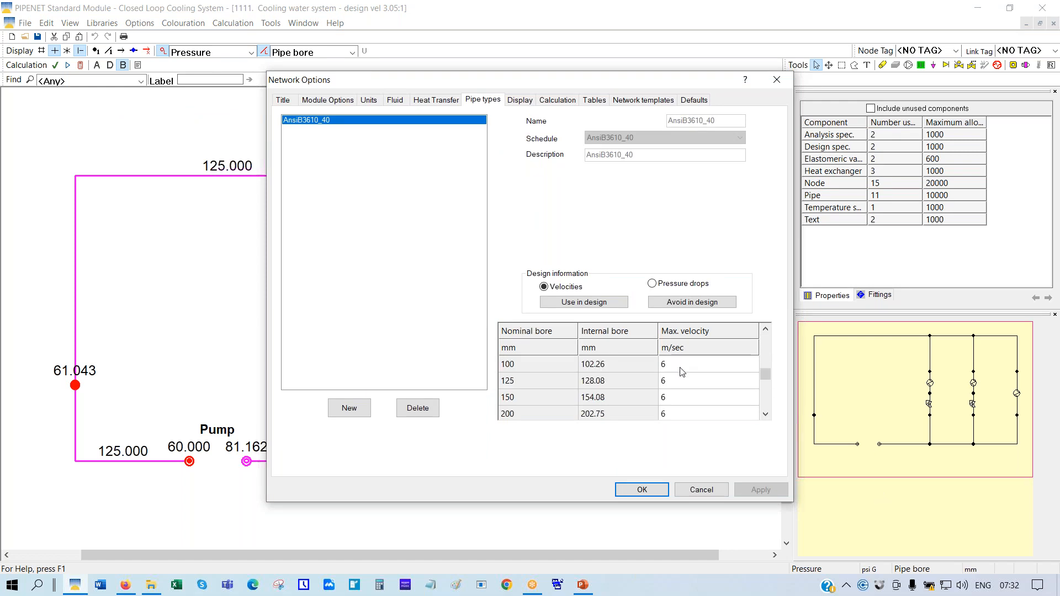
left_click(520, 382)
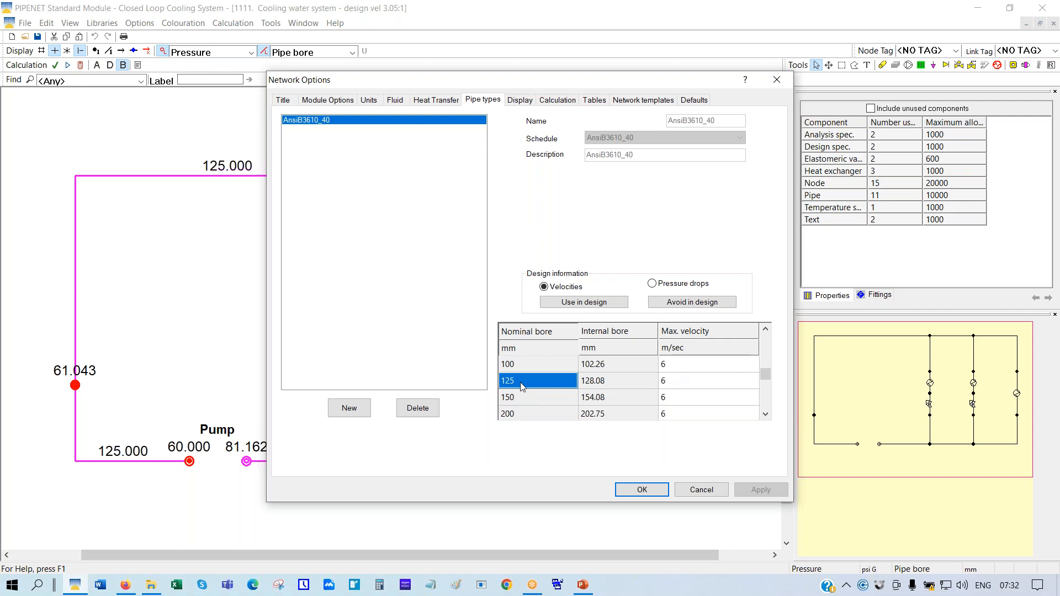
left_click(687, 307)
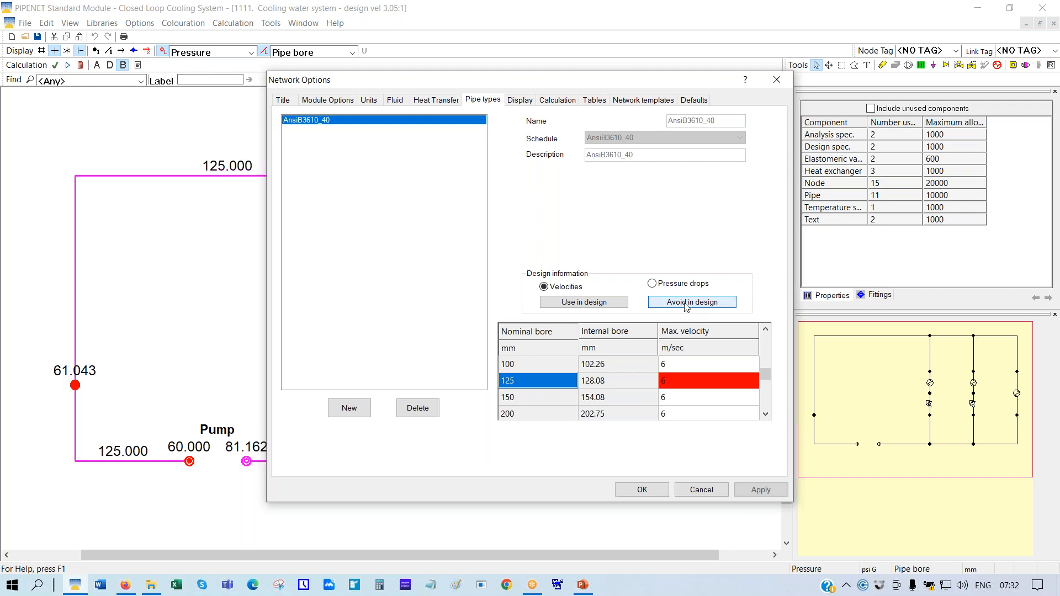
left_click(639, 490)
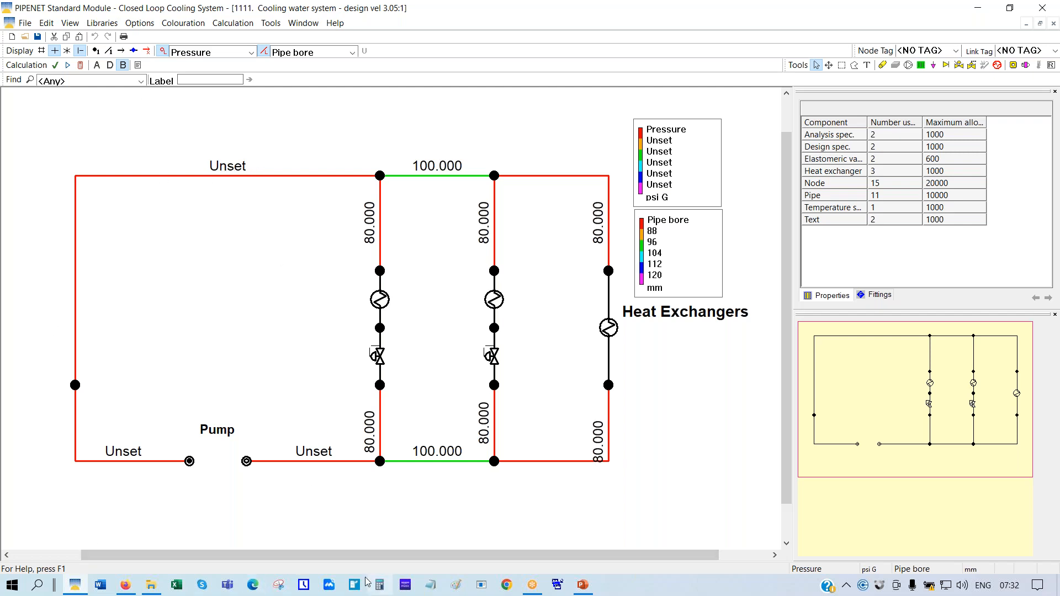
Recalculate the network, now sized at 80, 100 and 150 mm, and close the report
left_click(81, 66)
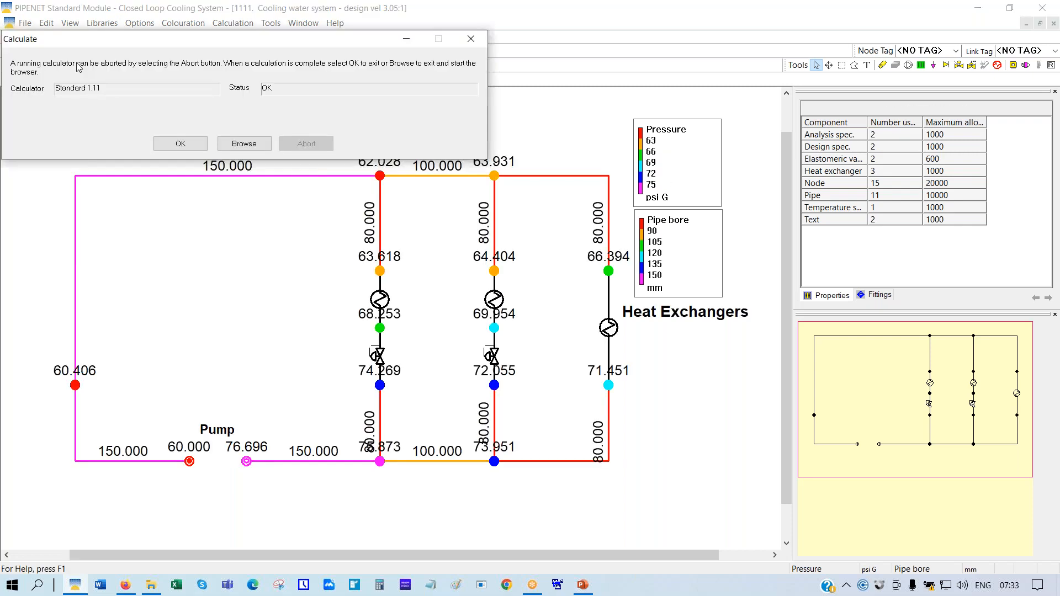
left_click(198, 144)
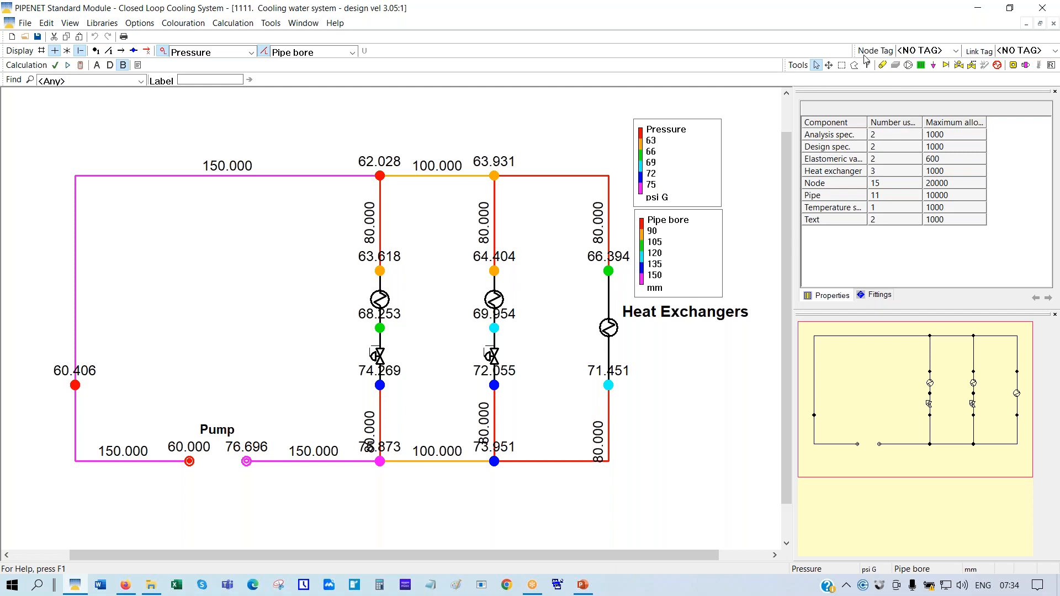
Zoom out the network view and shift it to the left
left_click(829, 65)
scroll(442, 135, "down", 3)
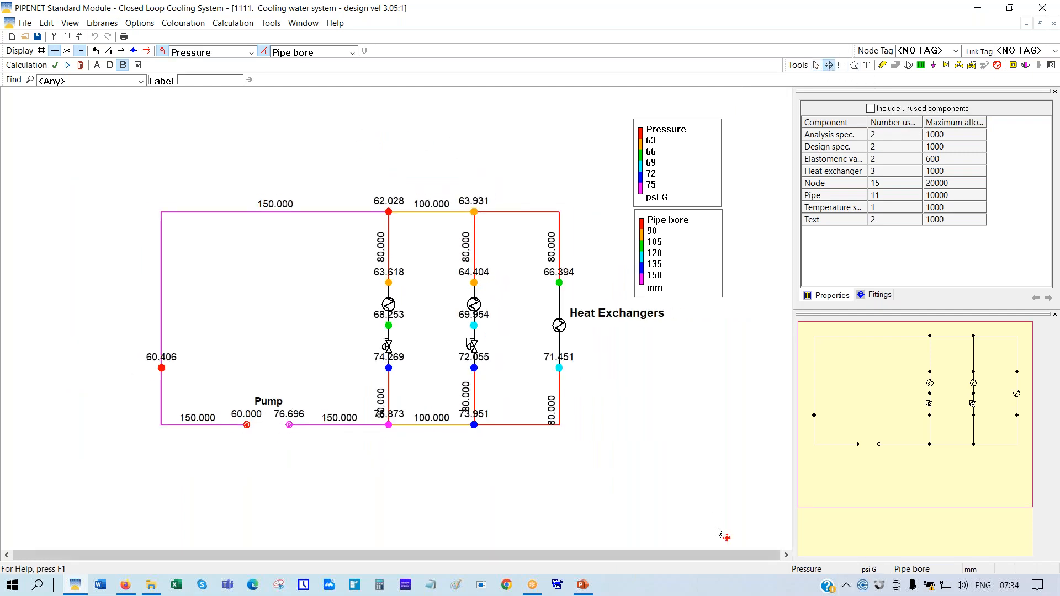
left_click_drag(628, 453, 698, 460)
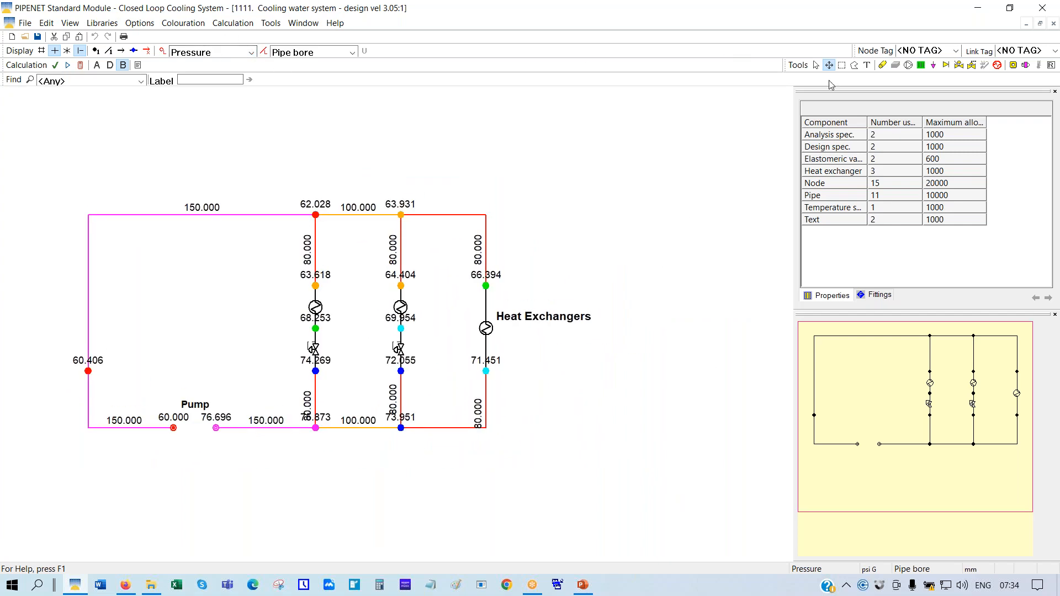
left_click(816, 65)
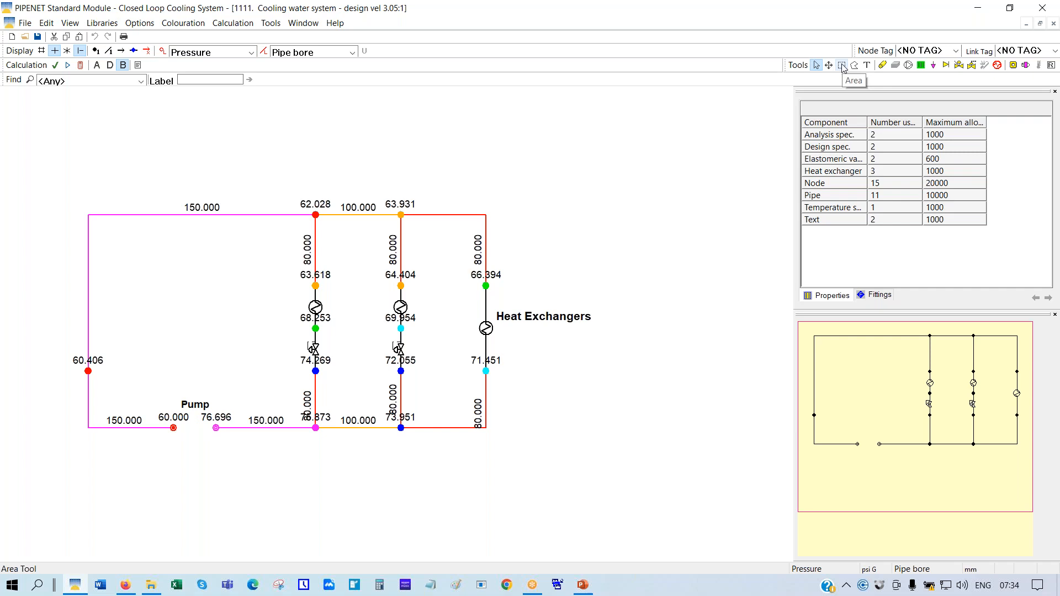
Display a square orthogonal grid behind the network, after briefly trying isometric
left_click(41, 51)
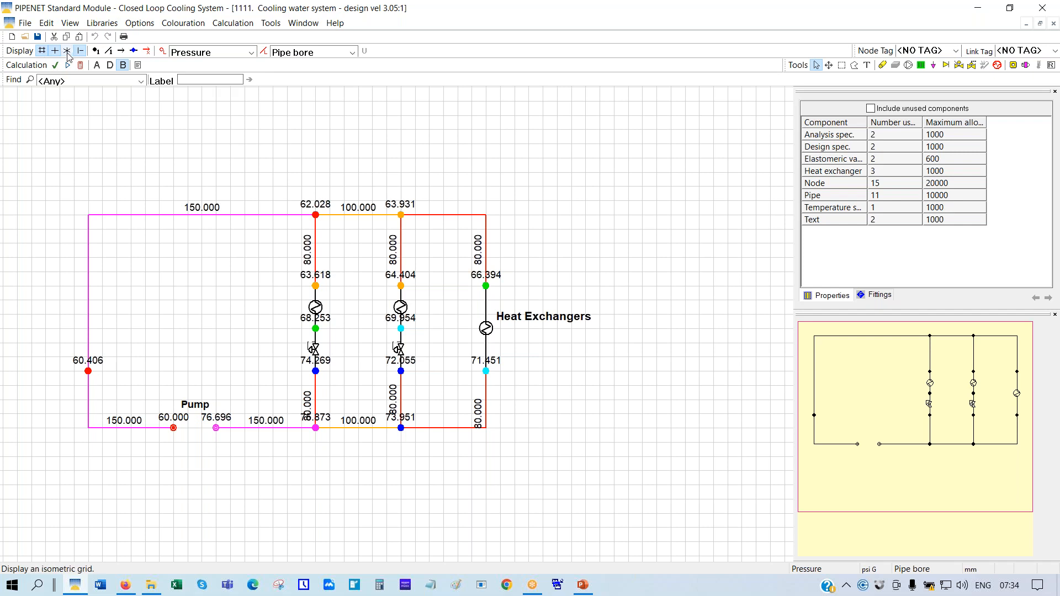
left_click(66, 51)
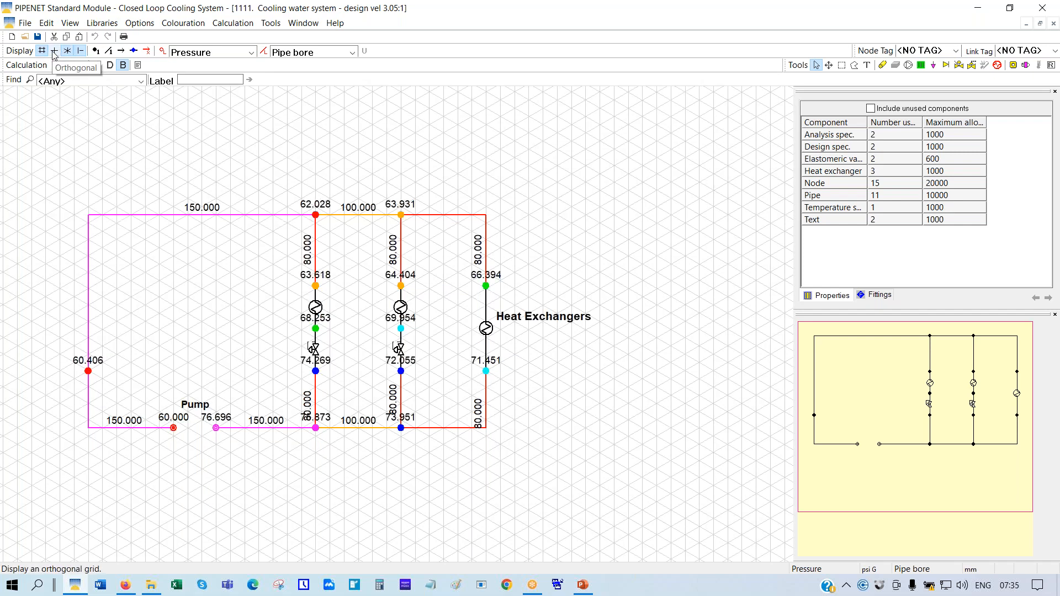
left_click(54, 51)
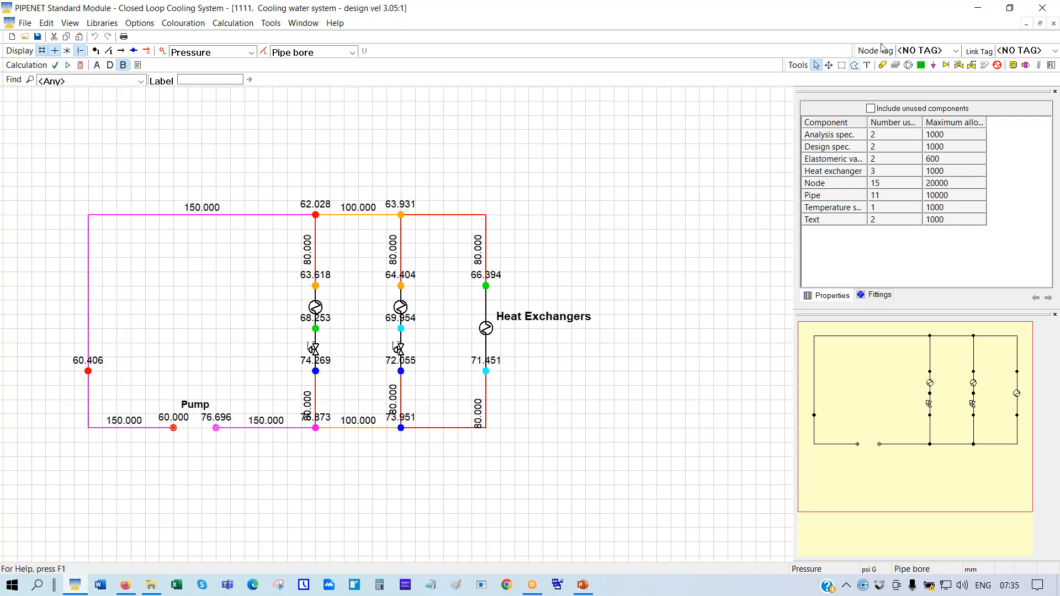
left_click(841, 65)
Select the two valved heat-exchanger branches and hide the pipe and node labels
left_click_drag(280, 161, 440, 479)
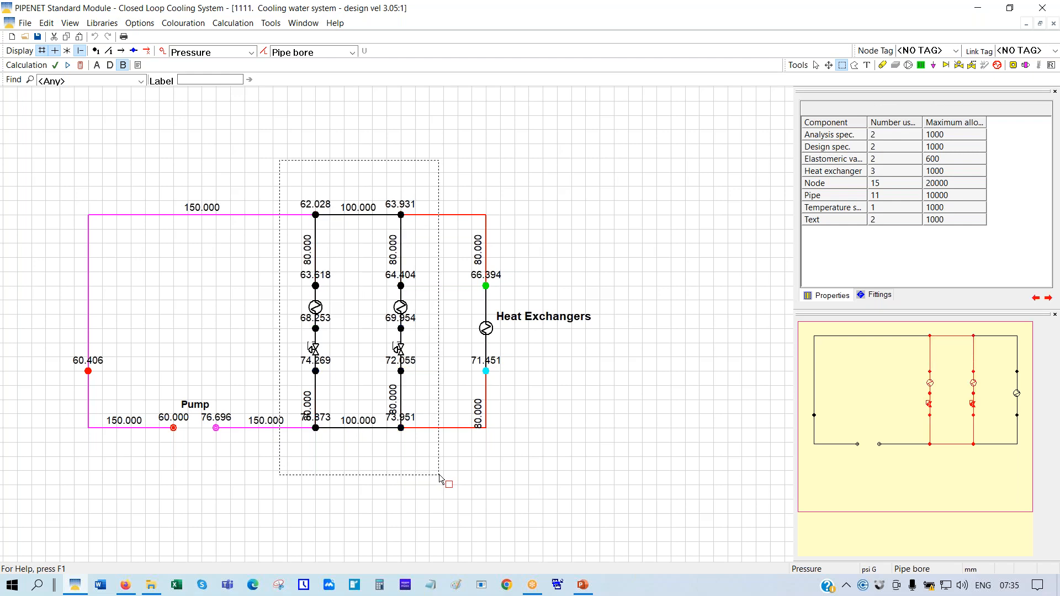
left_click(352, 53)
left_click(292, 62)
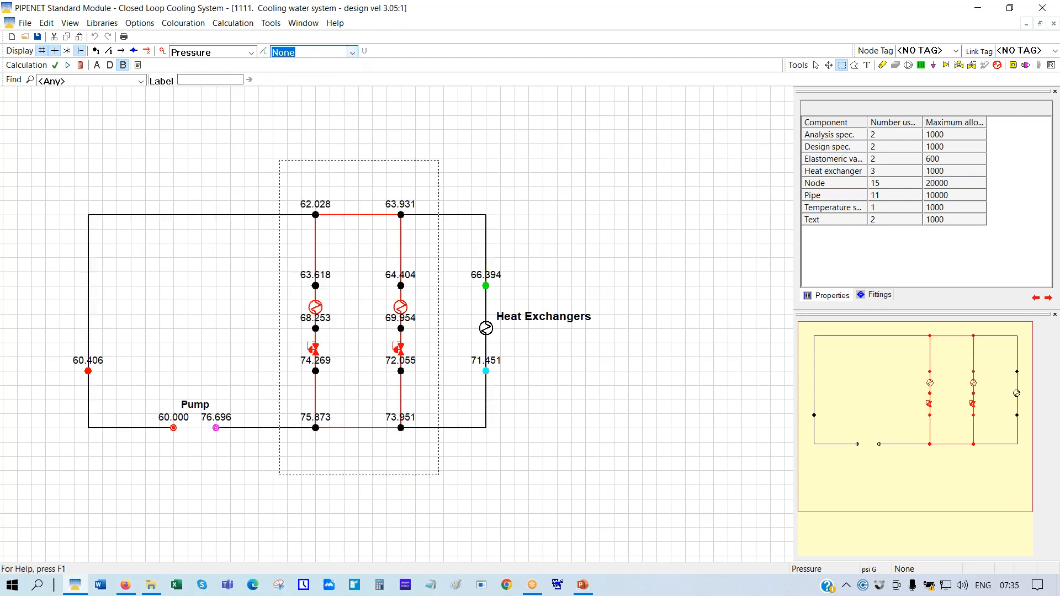
left_click(251, 52)
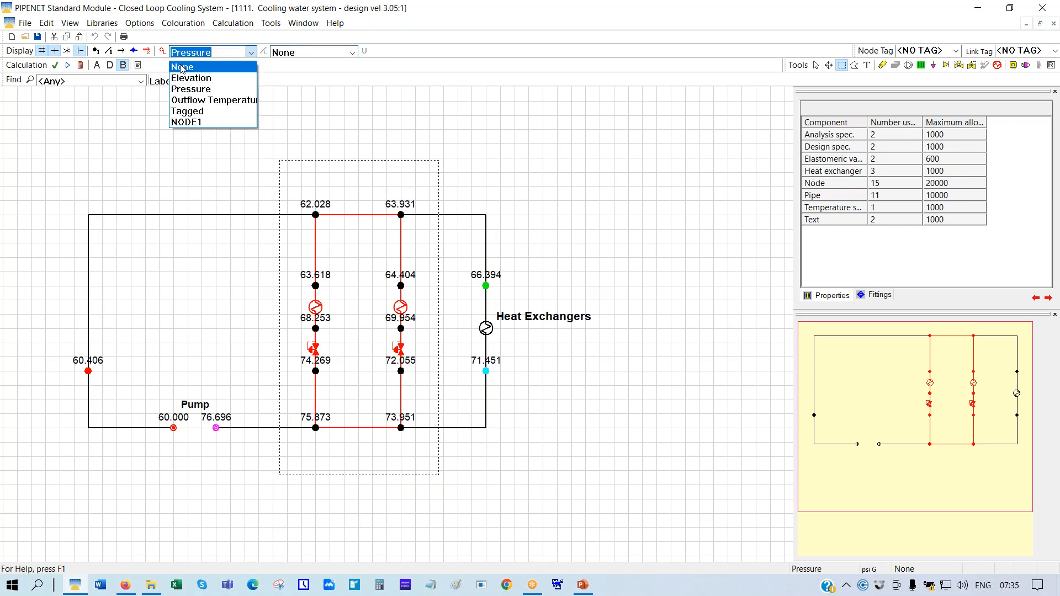
left_click(182, 67)
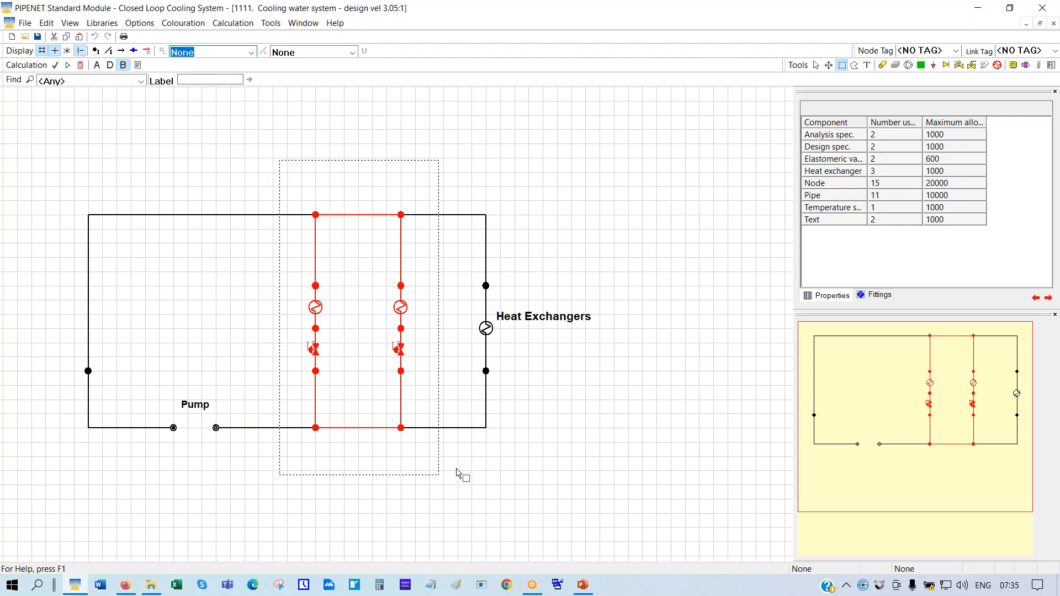
Copy the selected branches and paste a duplicate of them
right_click(341, 256)
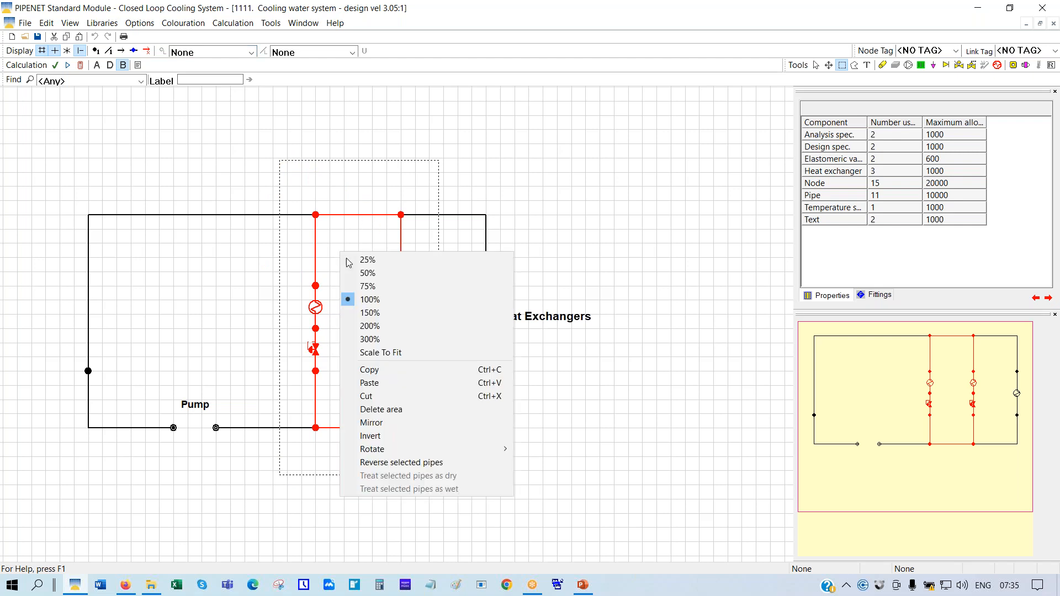
left_click(370, 370)
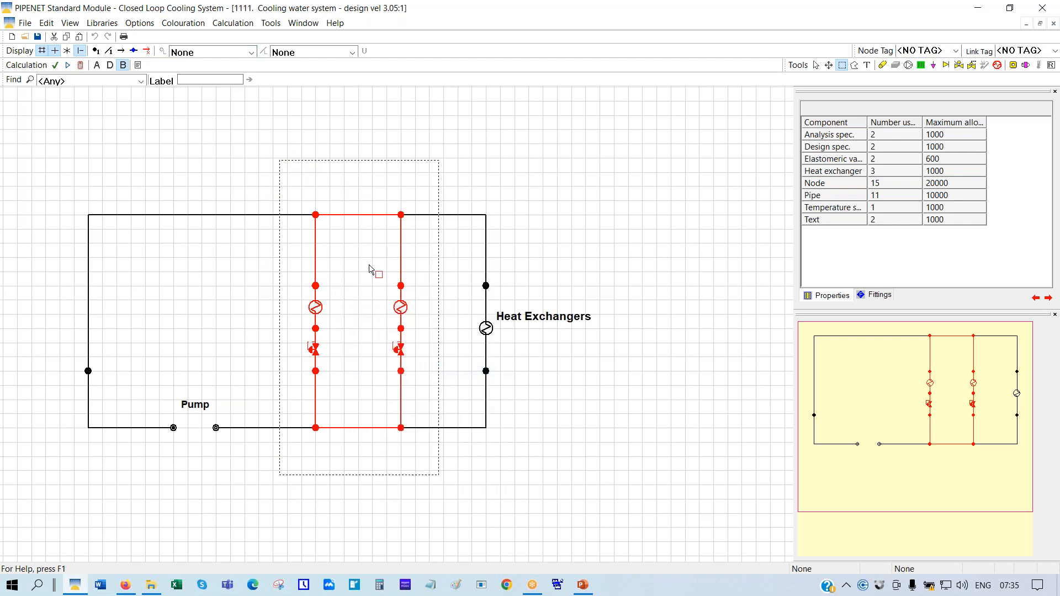
right_click(362, 257)
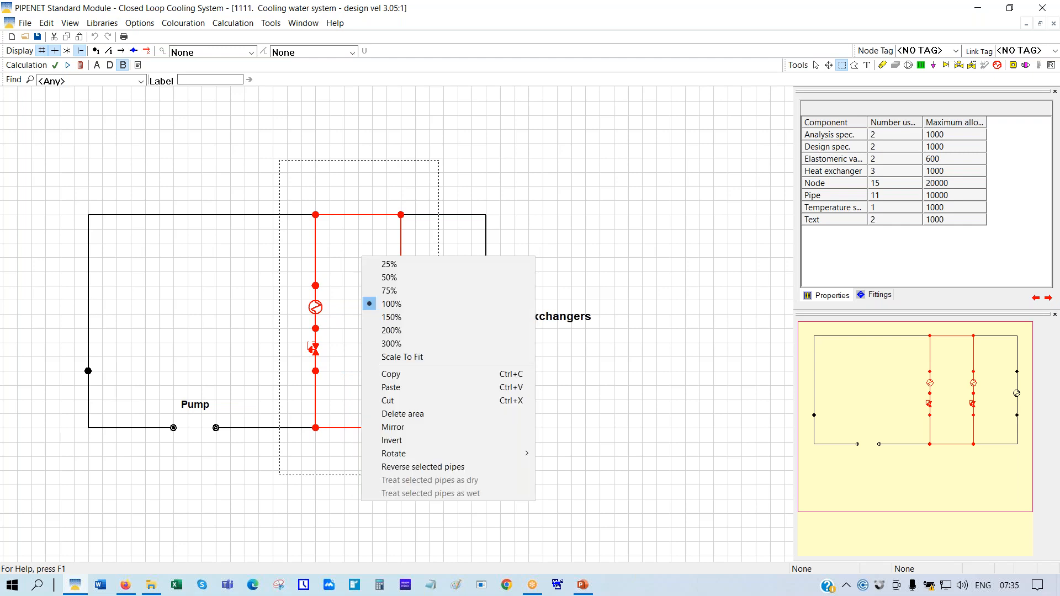
left_click(396, 388)
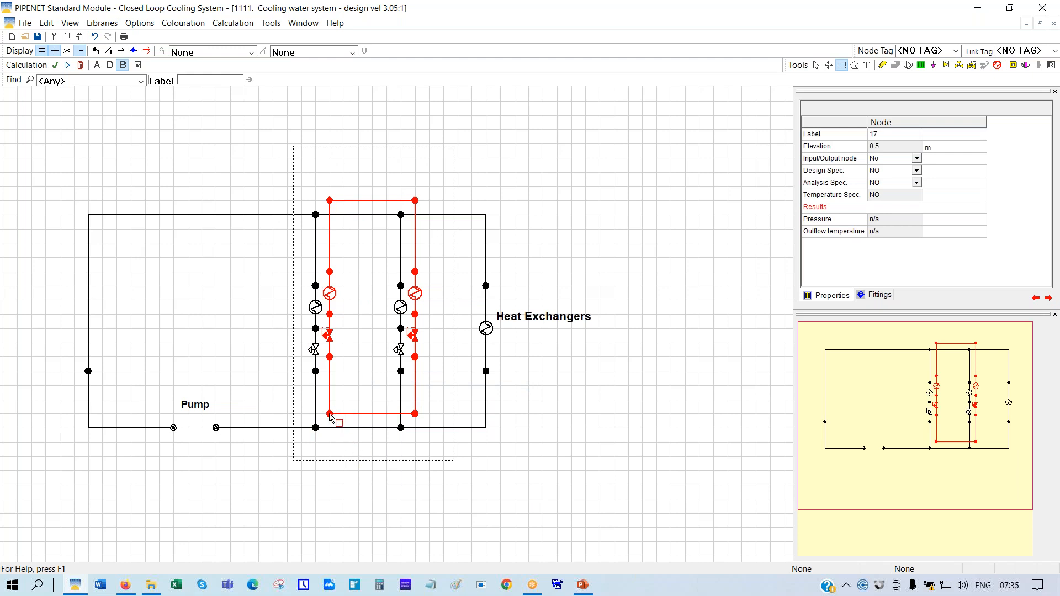
Move the pasted branches right and draw top and bottom pipes joining them to the network
left_click_drag(330, 415, 614, 426)
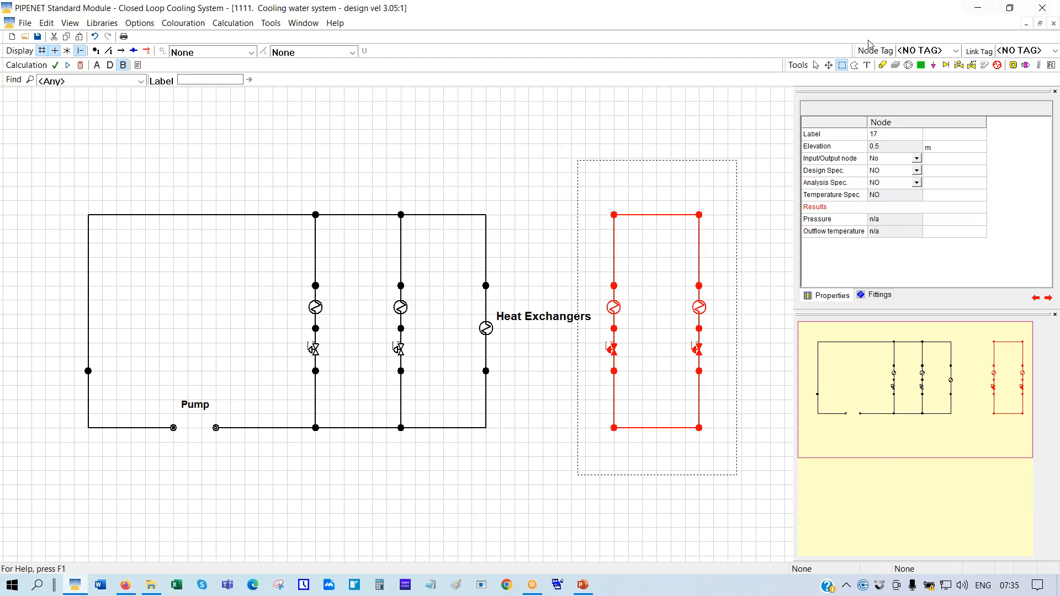
left_click(882, 66)
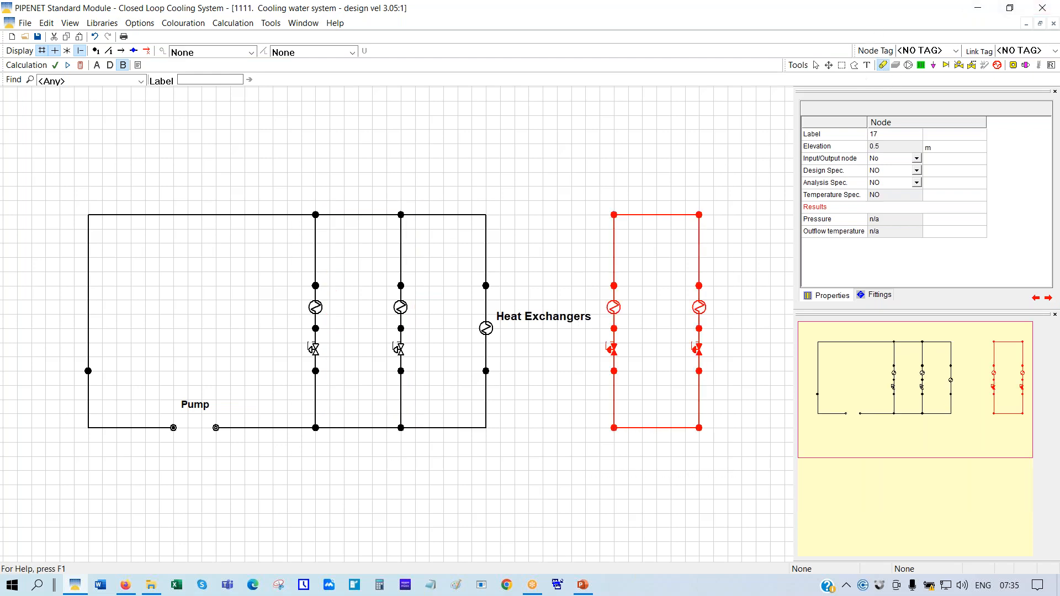
left_click(401, 428)
left_click(614, 485)
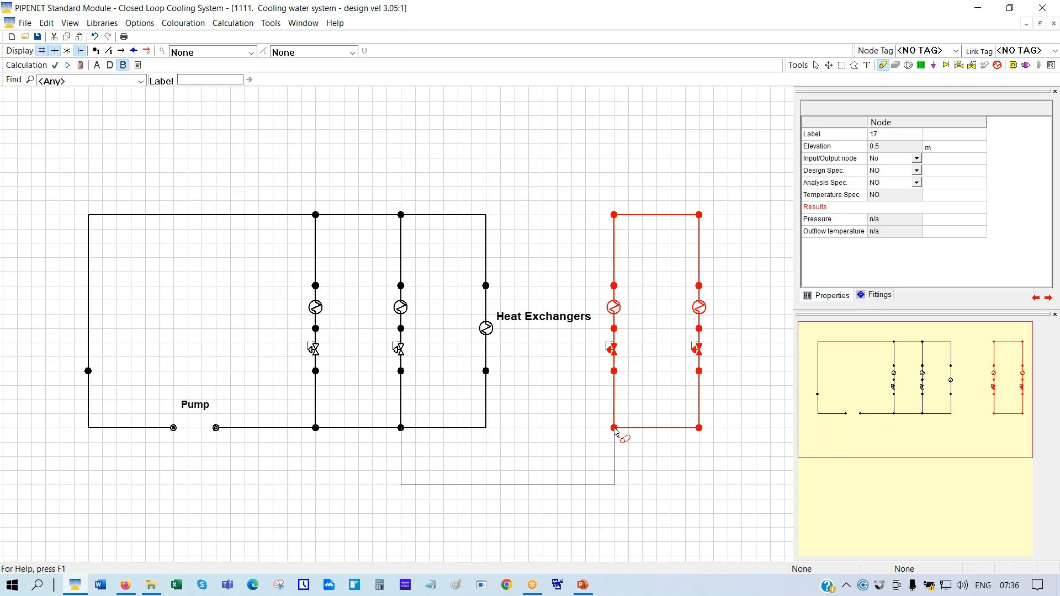
left_click(615, 429)
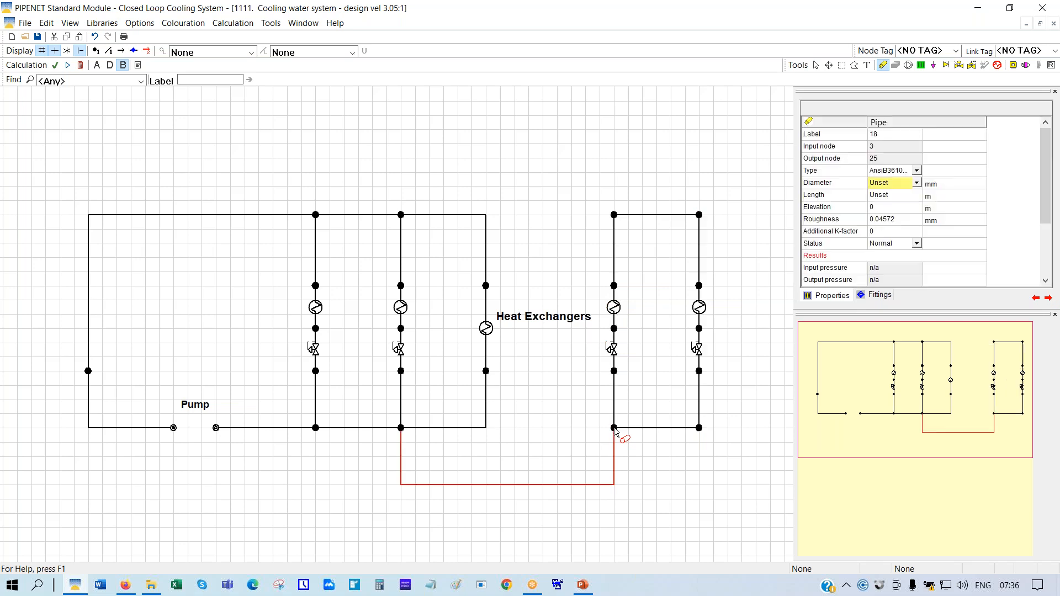
left_click(615, 215)
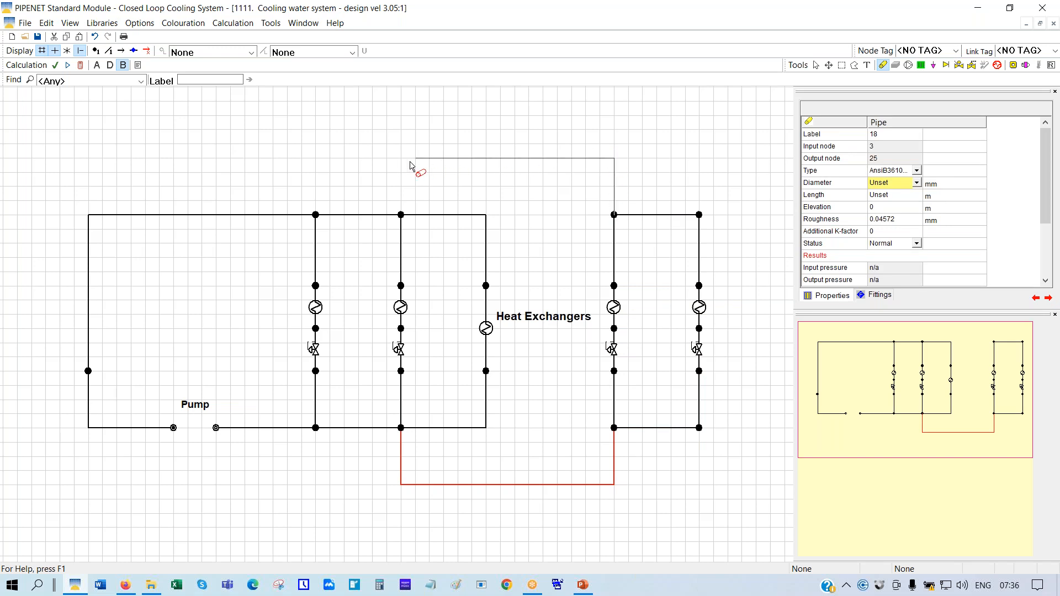
left_click(401, 214)
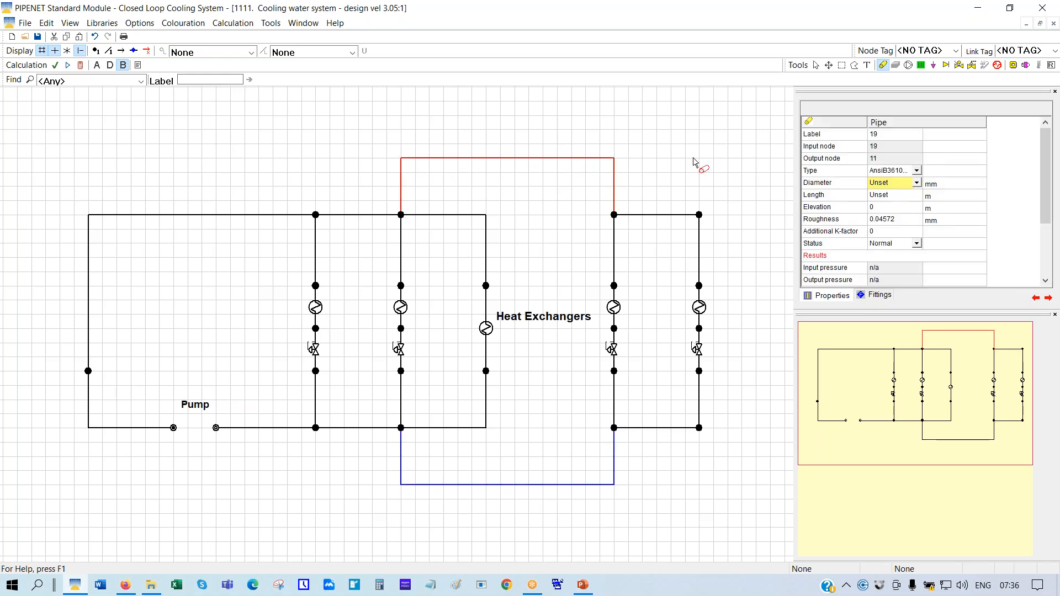
left_click(816, 65)
Copy pipe 11's properties onto new pipes 19 and 18, making them 80 mm, 13.716 m
right_click(453, 216)
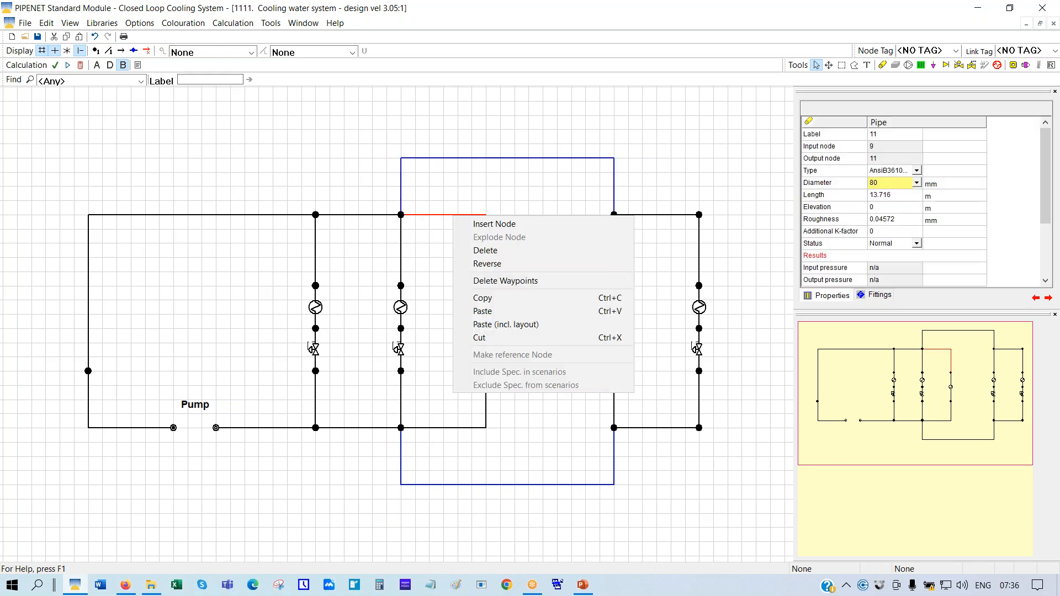
left_click(480, 299)
right_click(534, 162)
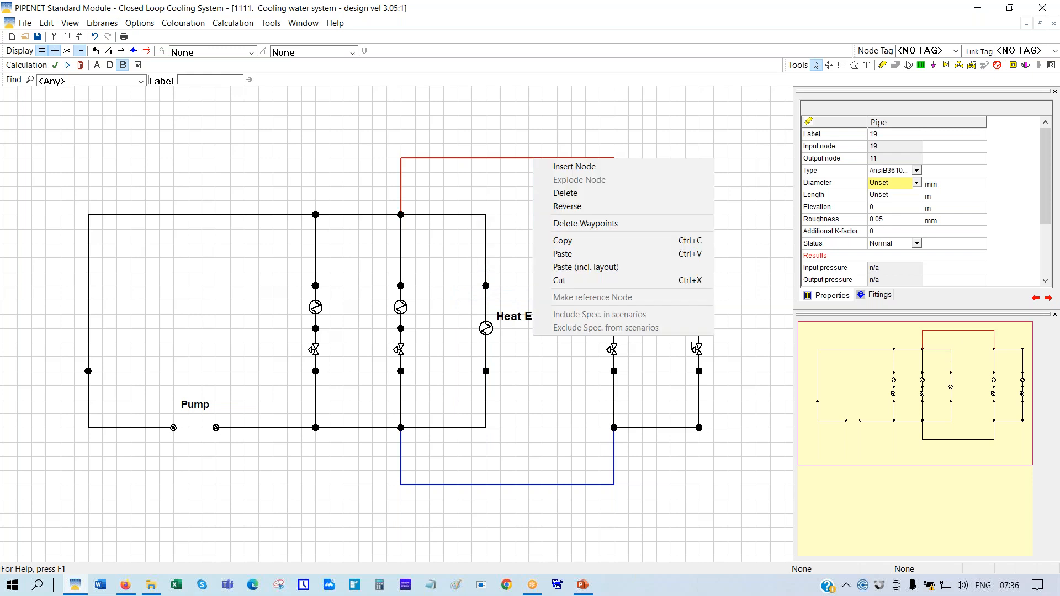
left_click(569, 256)
right_click(538, 485)
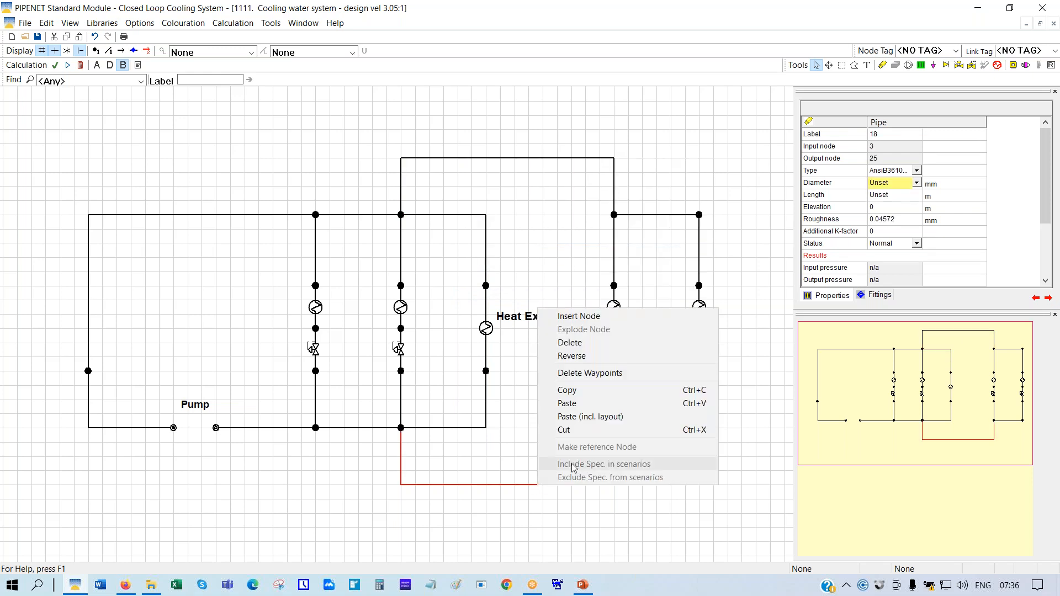
left_click(566, 403)
left_click(564, 422)
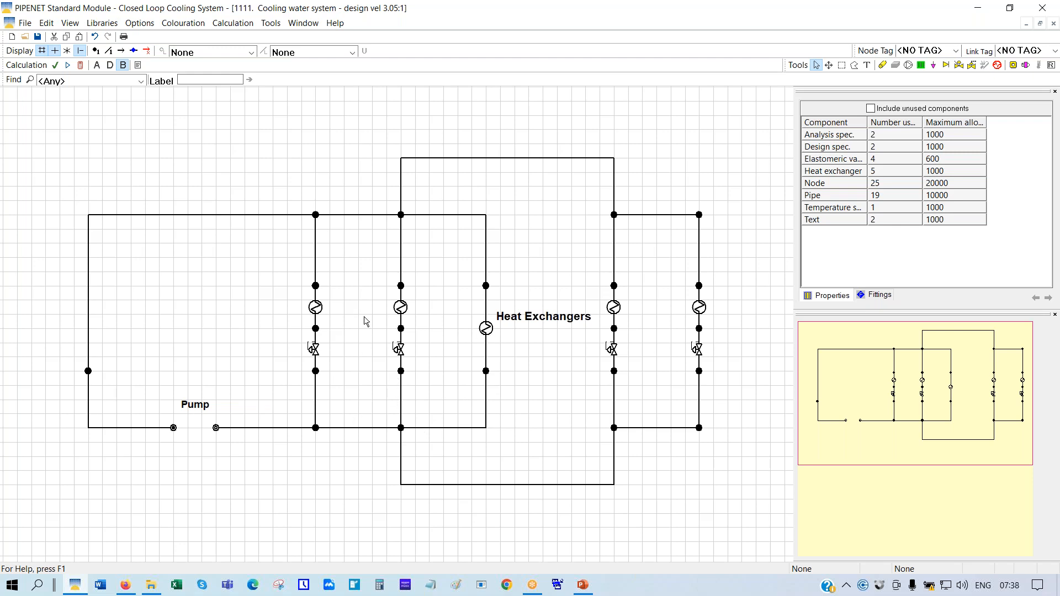
Inspect the data of all five heat exchangers
left_click(317, 308)
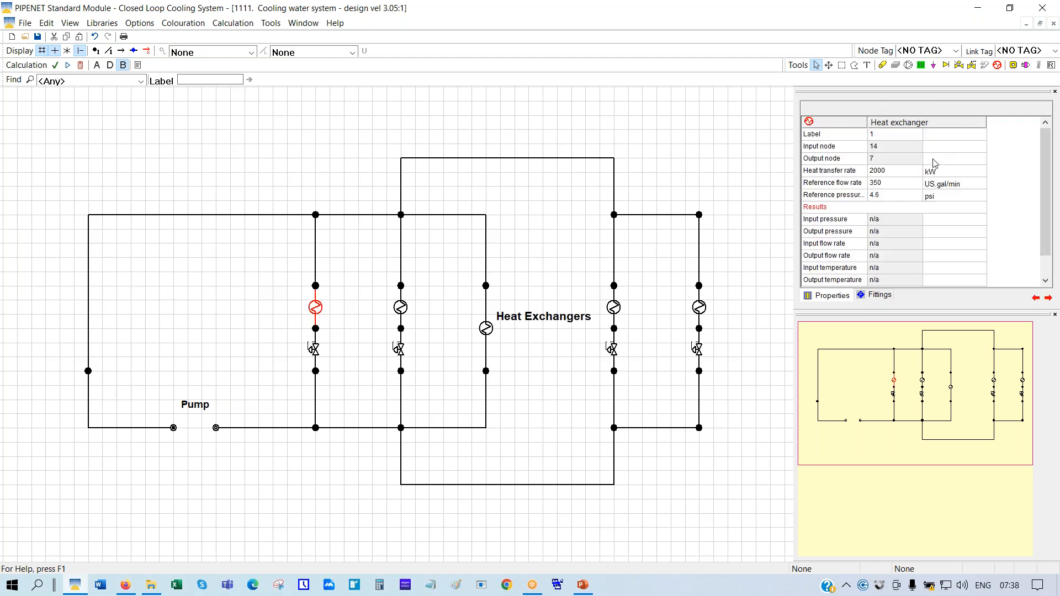
left_click(402, 312)
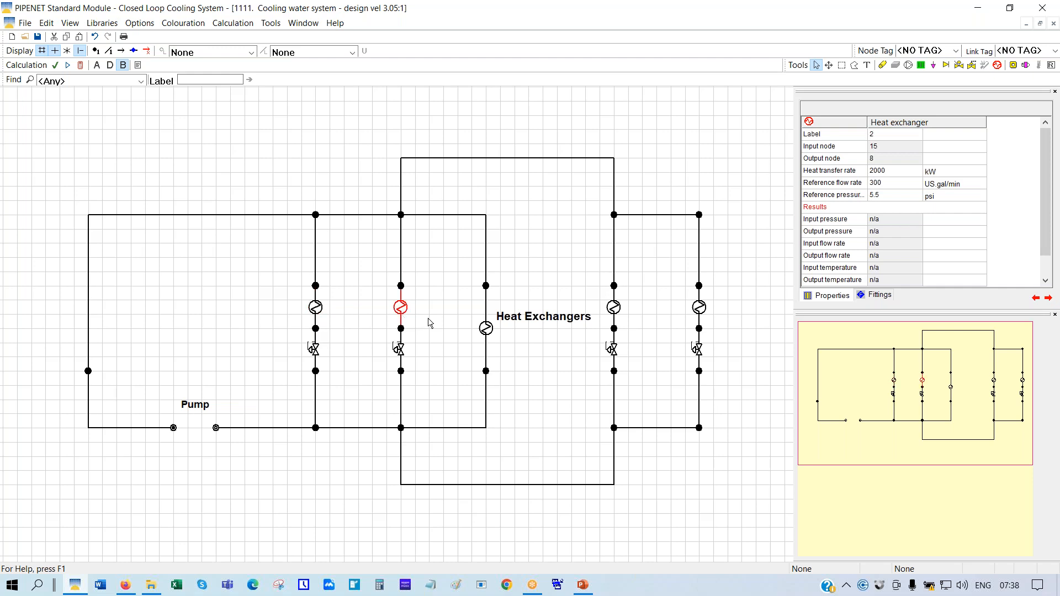
left_click(486, 330)
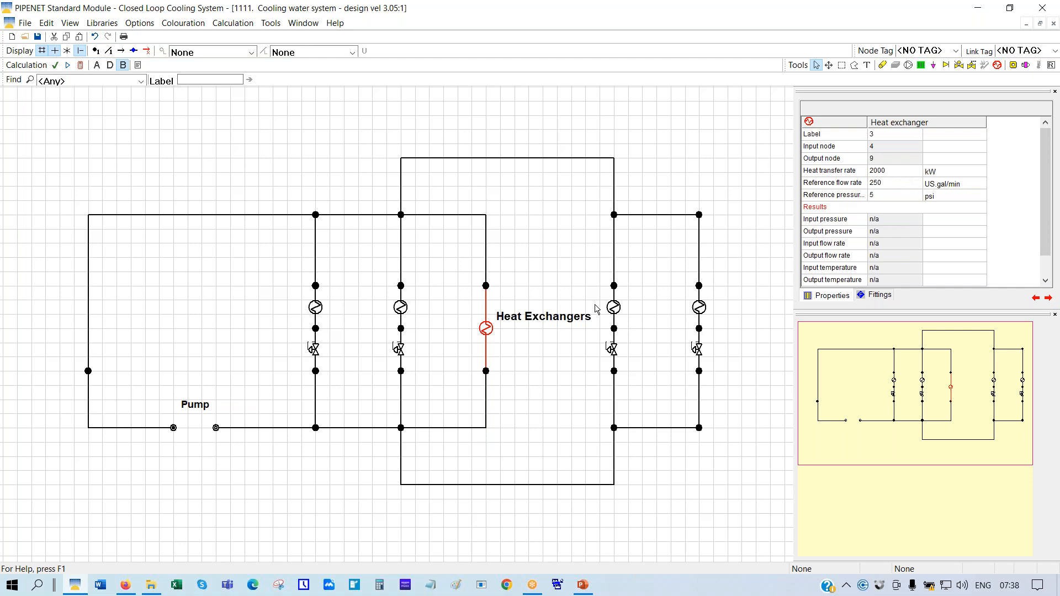
left_click(614, 310)
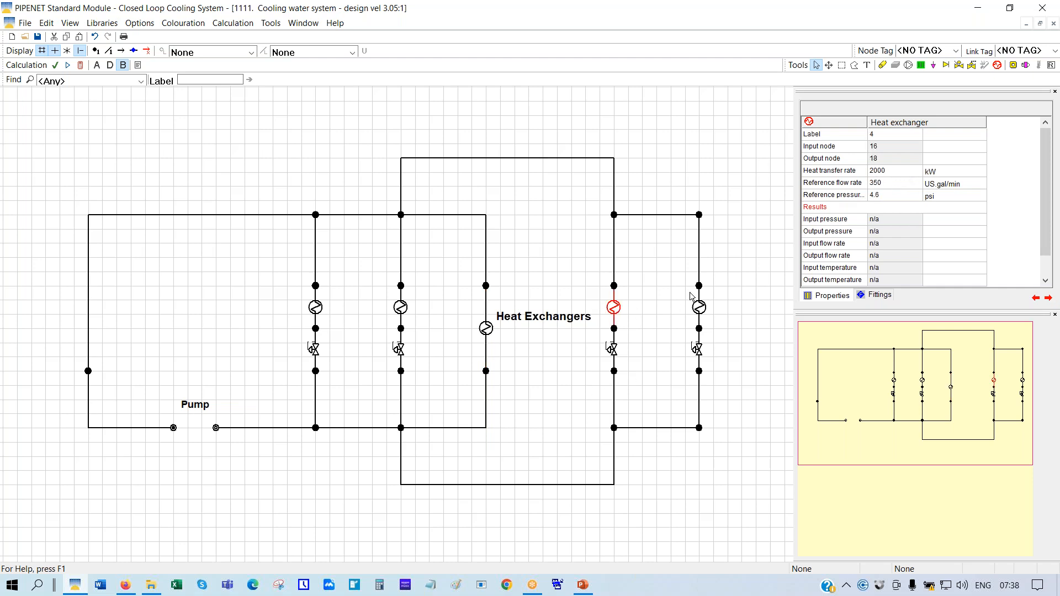
left_click(700, 312)
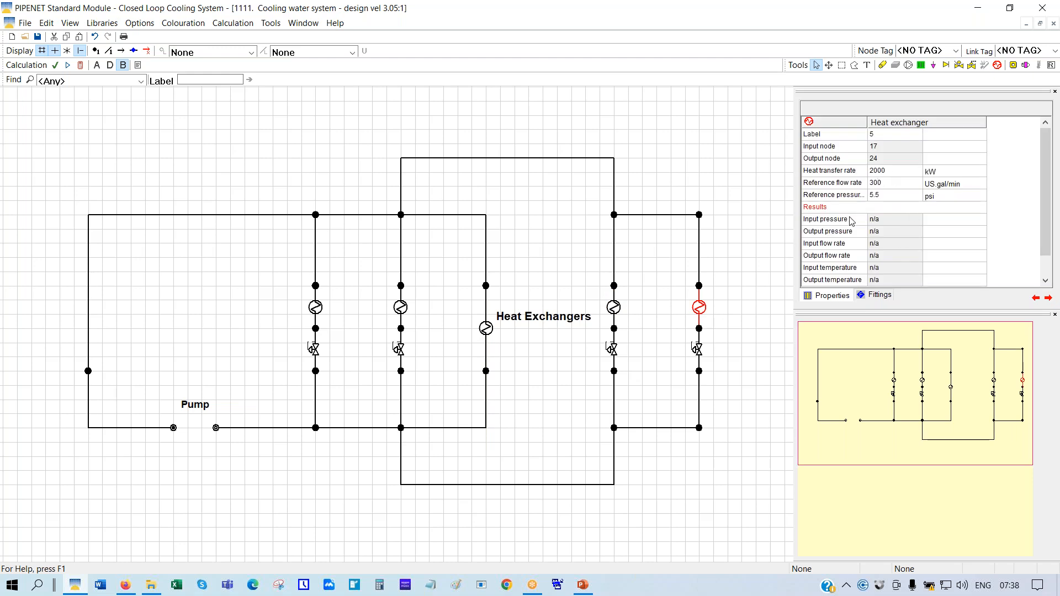
Set inlet node 1's design and analysis spec flows to 1450 US gal/min and calculate
left_click(216, 428)
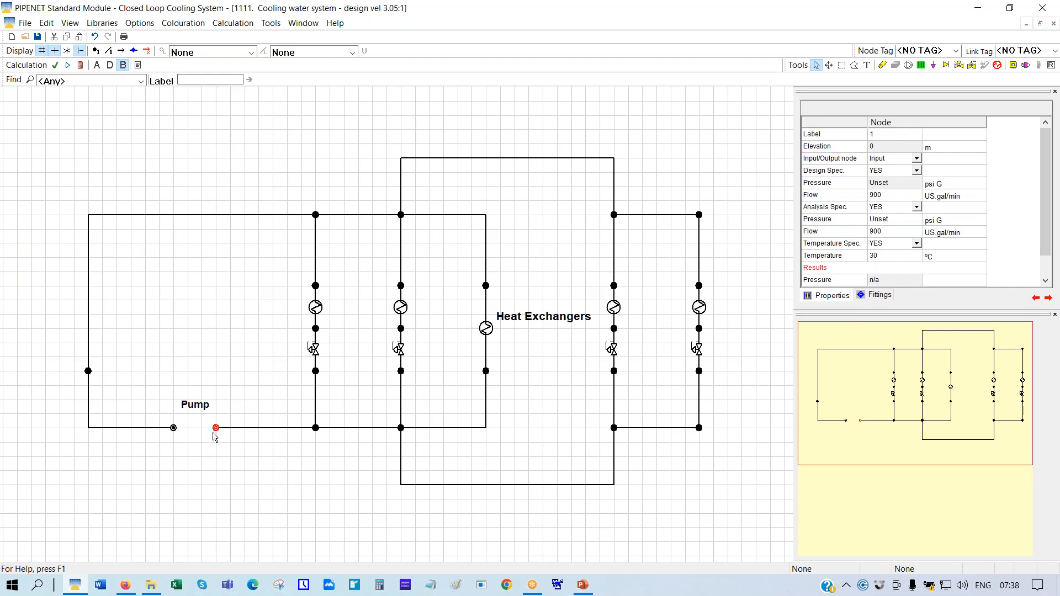
left_click(877, 197)
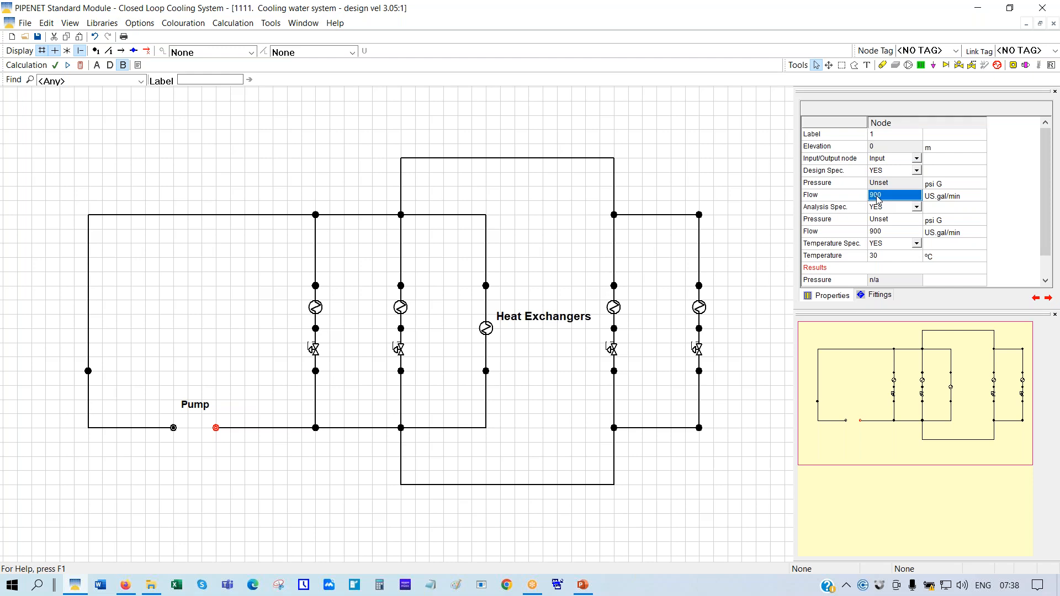
type("1450")
left_click(872, 233)
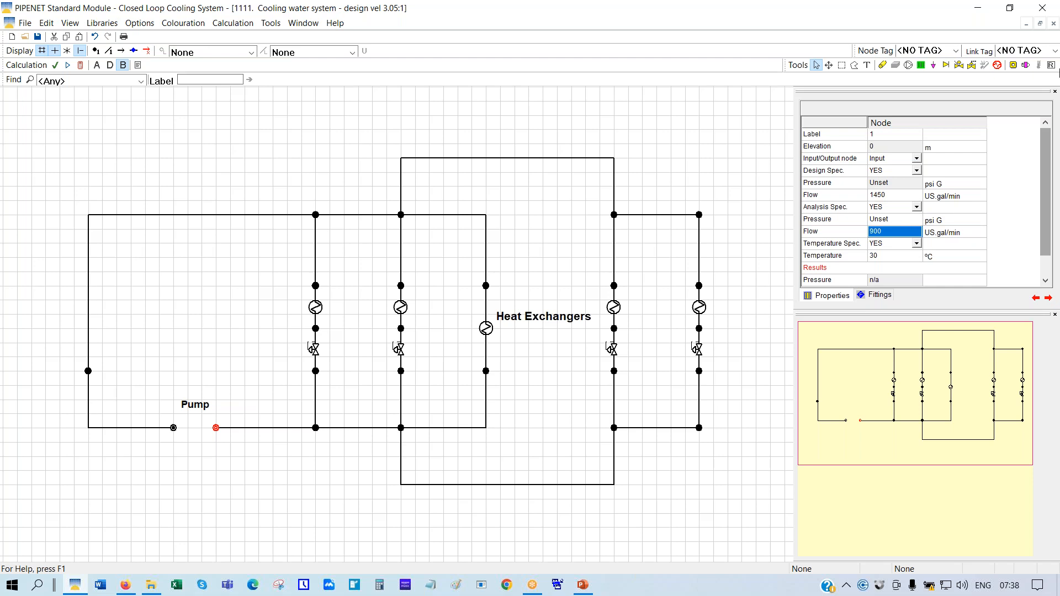
type("14")
key("Return")
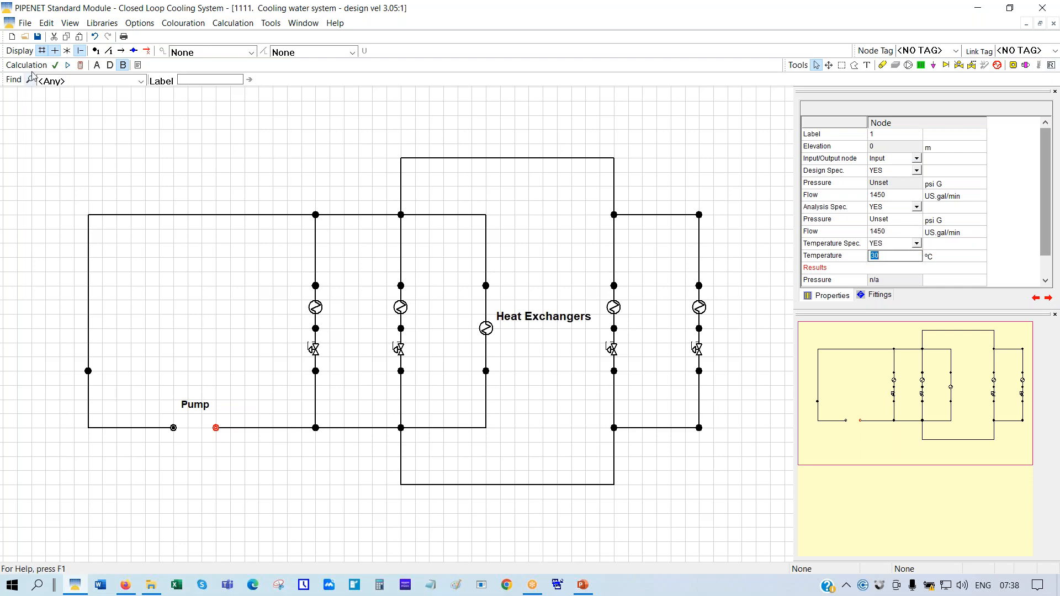
left_click(80, 65)
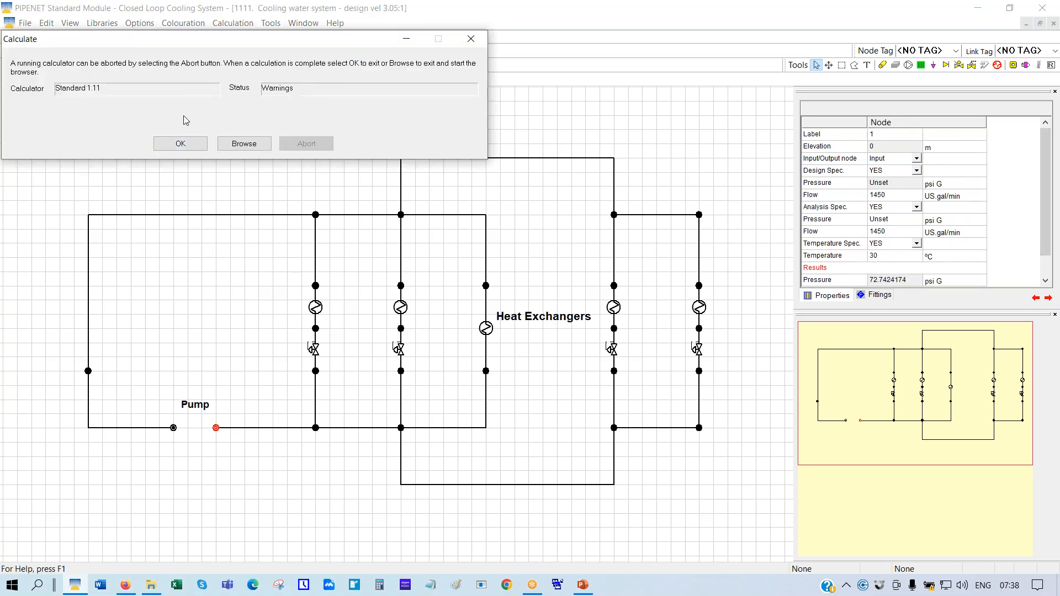
Close the calculation report and label the pipes with their bore sizes, 80–150 mm
left_click(194, 144)
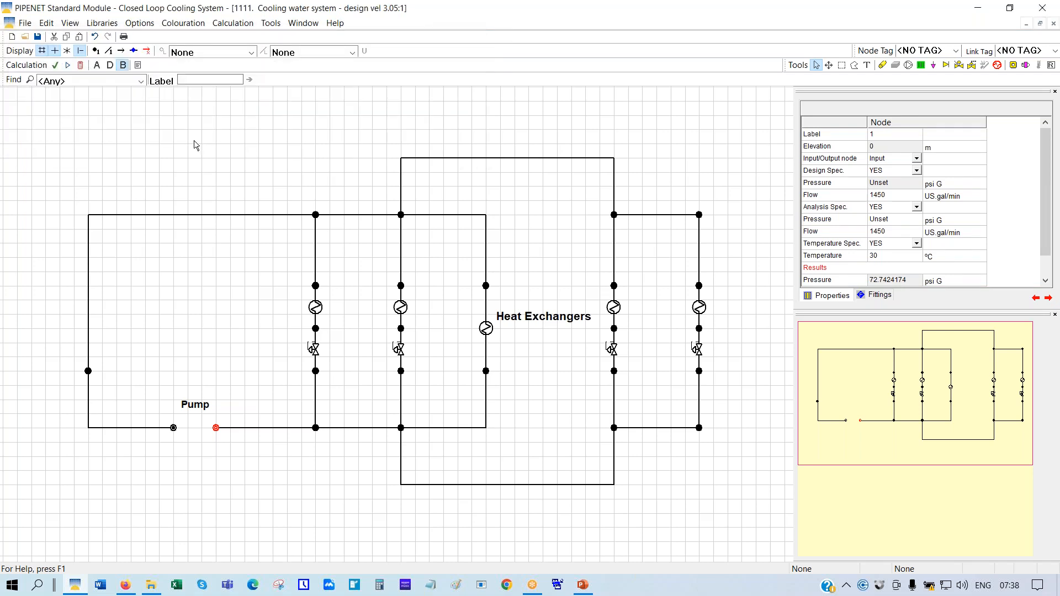
left_click(351, 52)
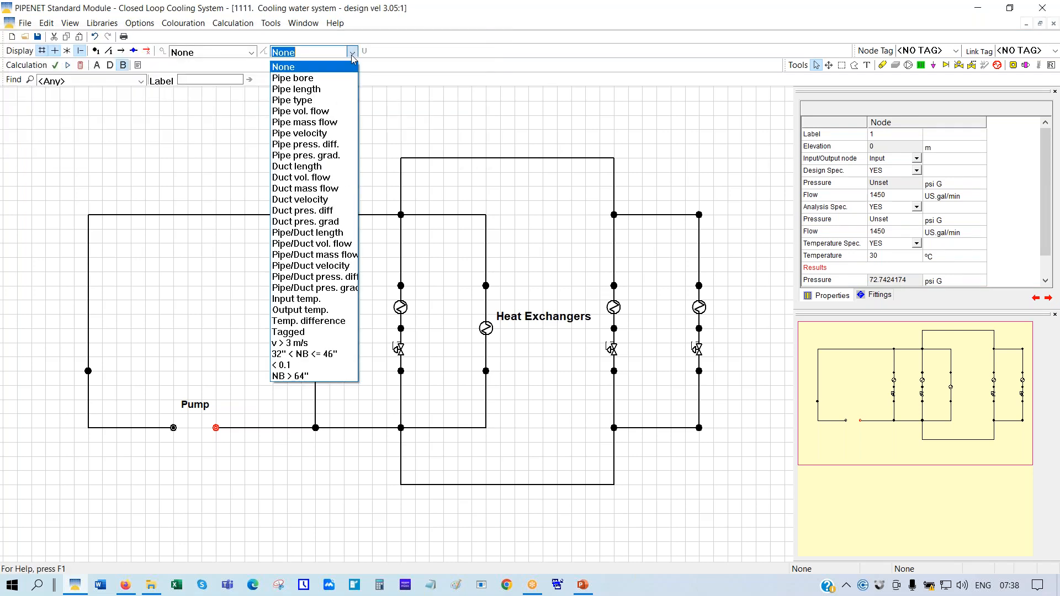
left_click(308, 83)
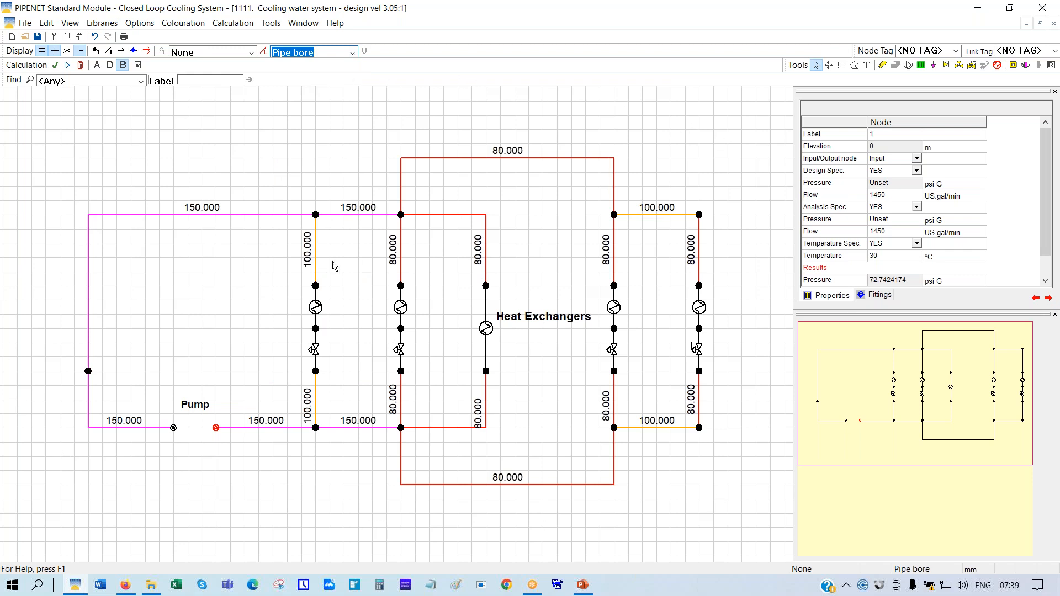
Undo the flow changes, connecting pipes and copied loop, then recalculate the three-branch network
left_click(95, 37)
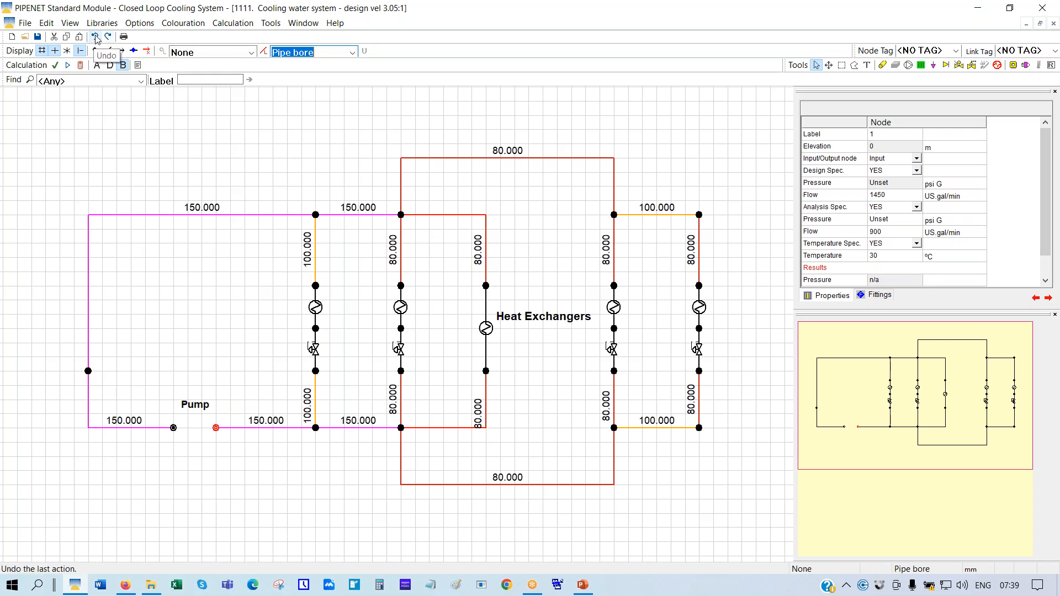
left_click(95, 37)
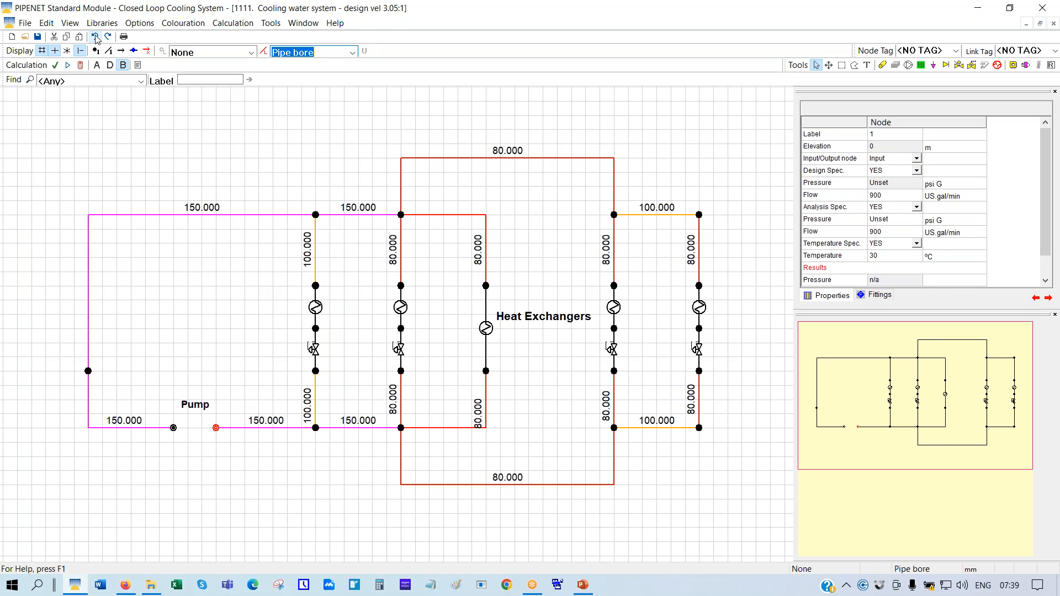
left_click(95, 38)
left_click(96, 37)
left_click(96, 37)
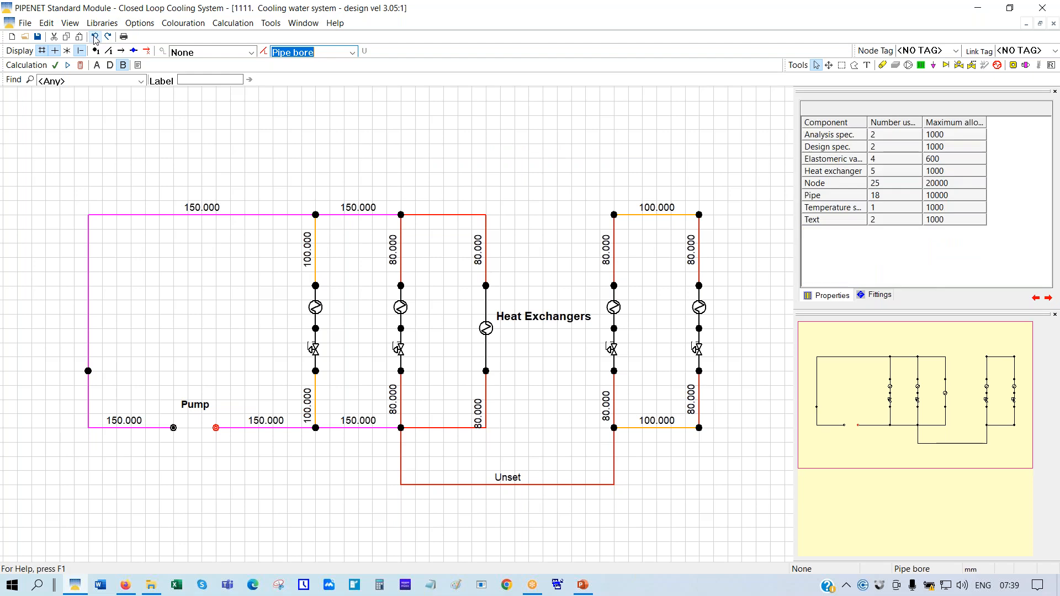
left_click(95, 37)
left_click(95, 37)
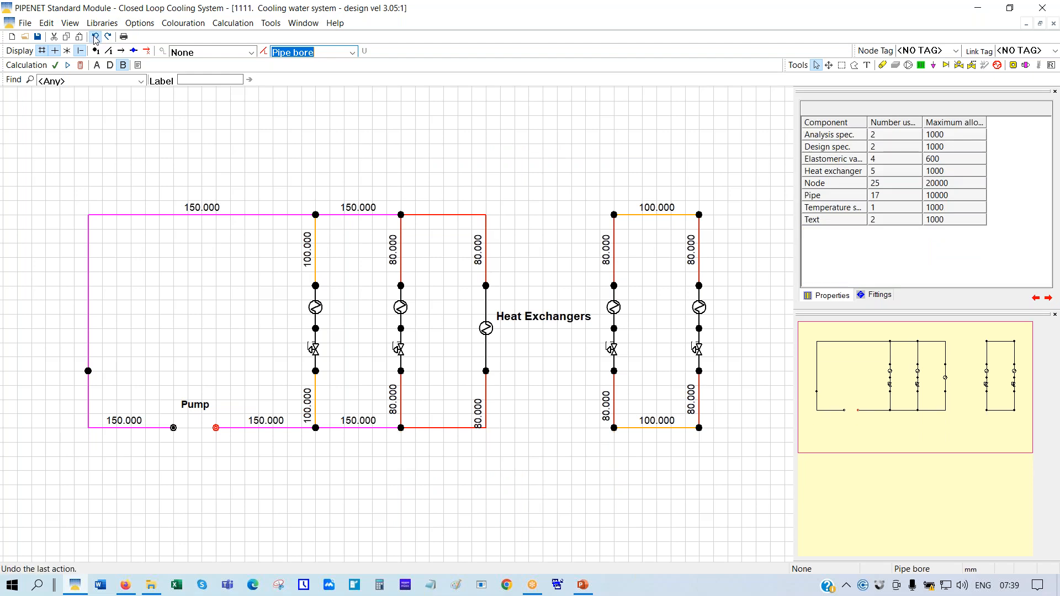
left_click(95, 38)
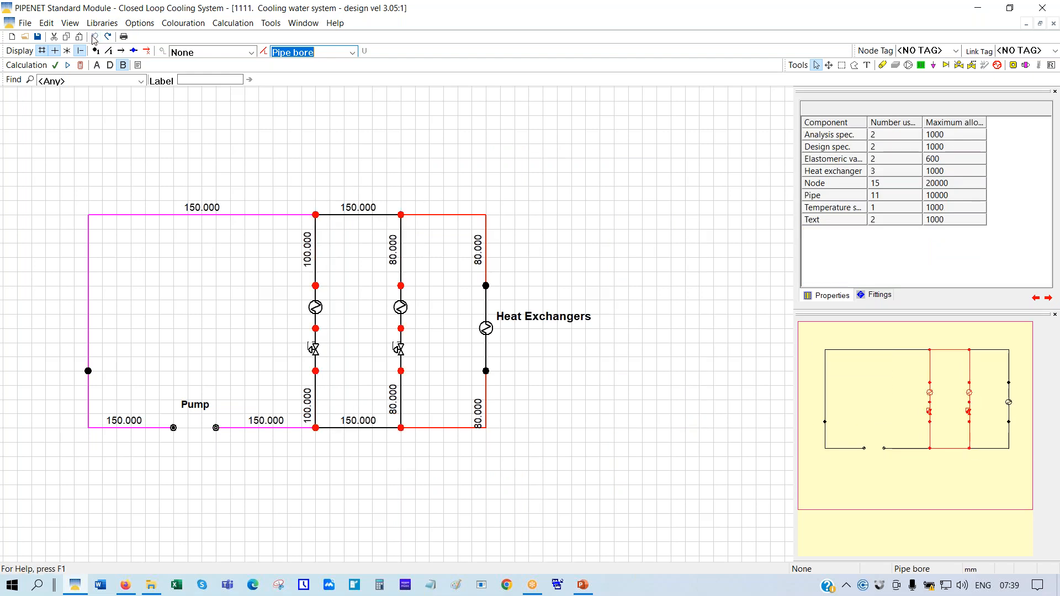
left_click(82, 66)
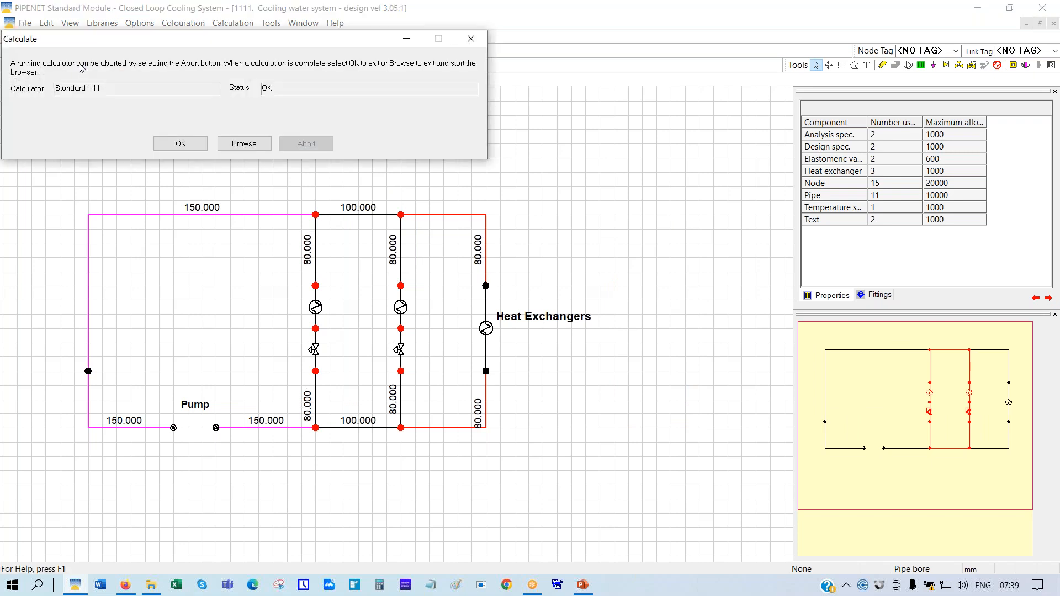
left_click(184, 144)
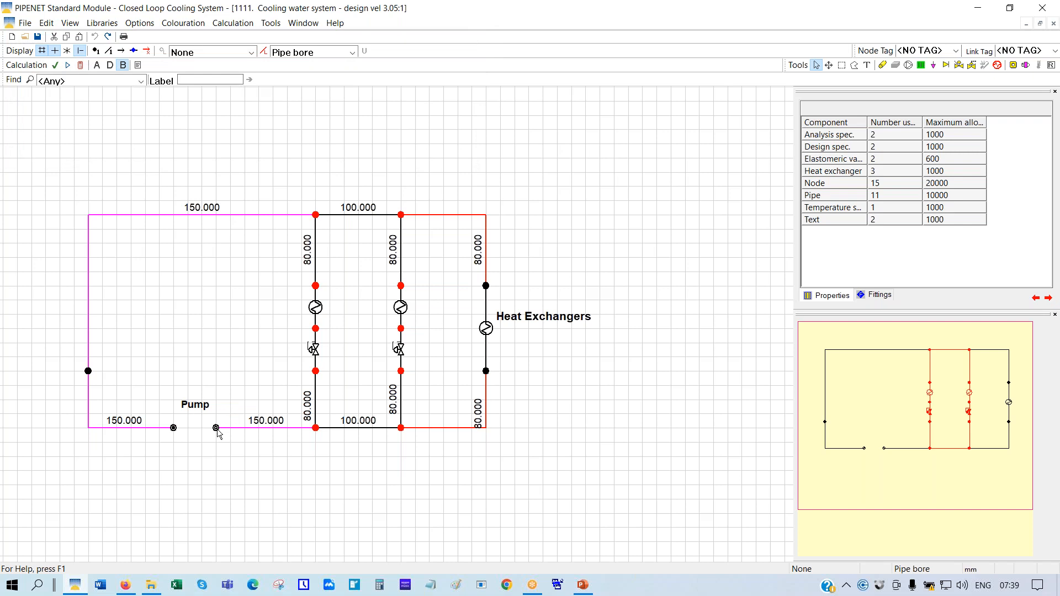
Check the results for the inlet node, heat exchangers 1 and 2, and the left valve; heat exchanger 2 passes 300 US gal/min, 30 to 55.40 °C
left_click(217, 429)
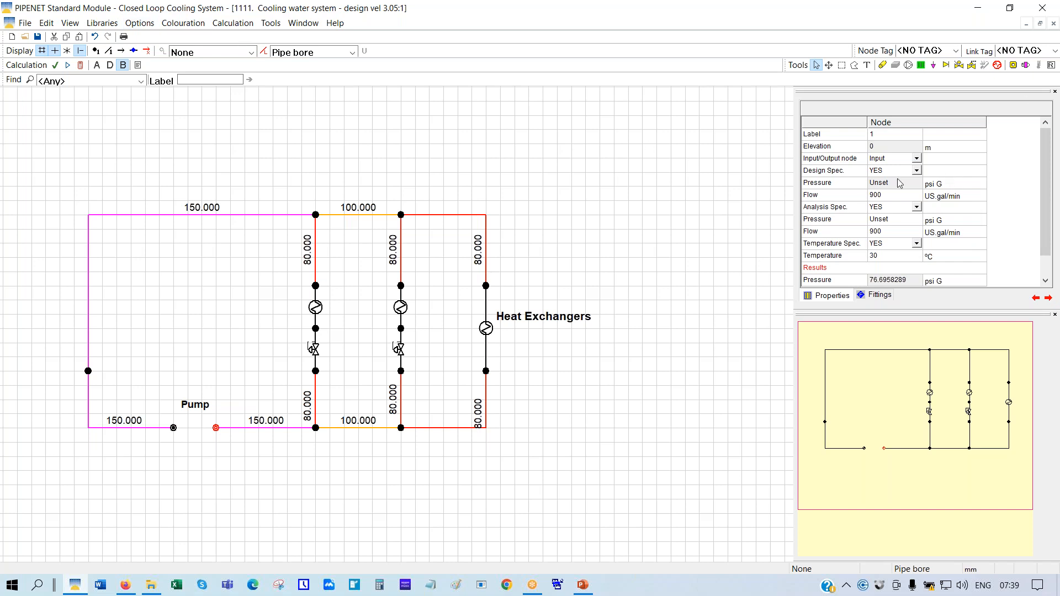
left_click(426, 123)
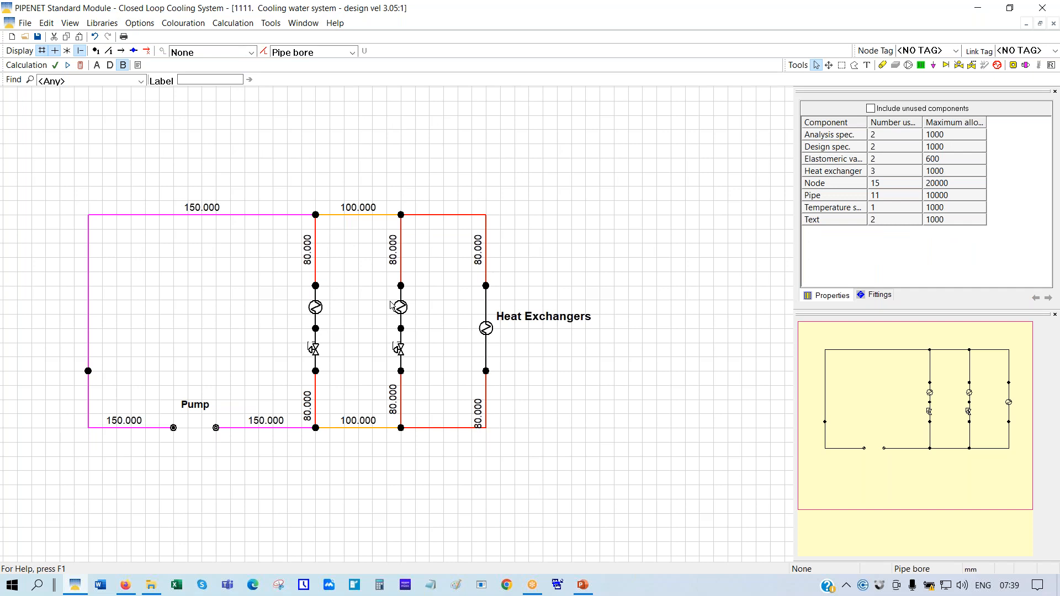
left_click(317, 308)
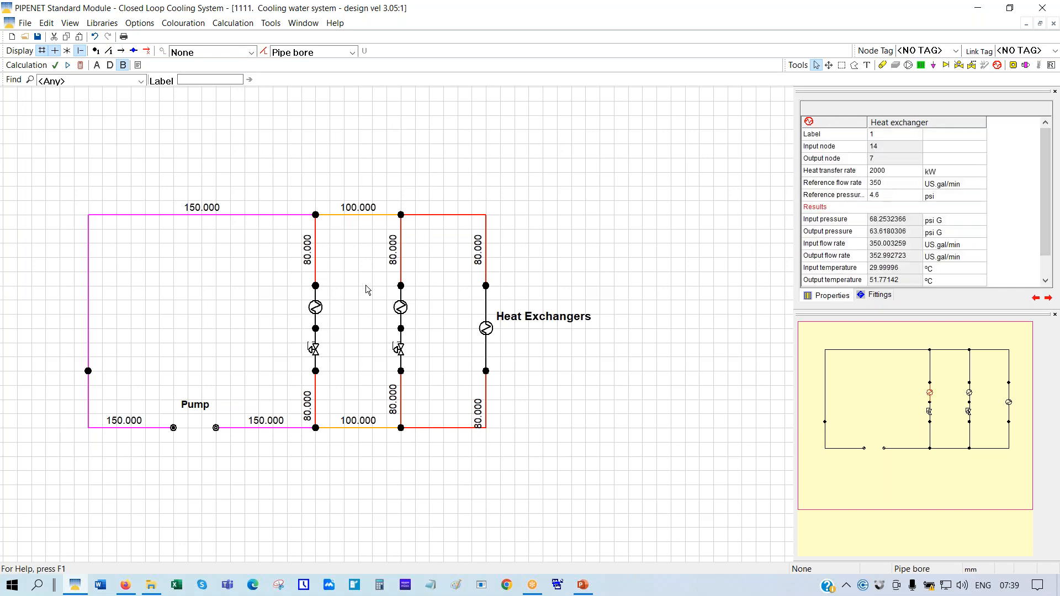
left_click(401, 307)
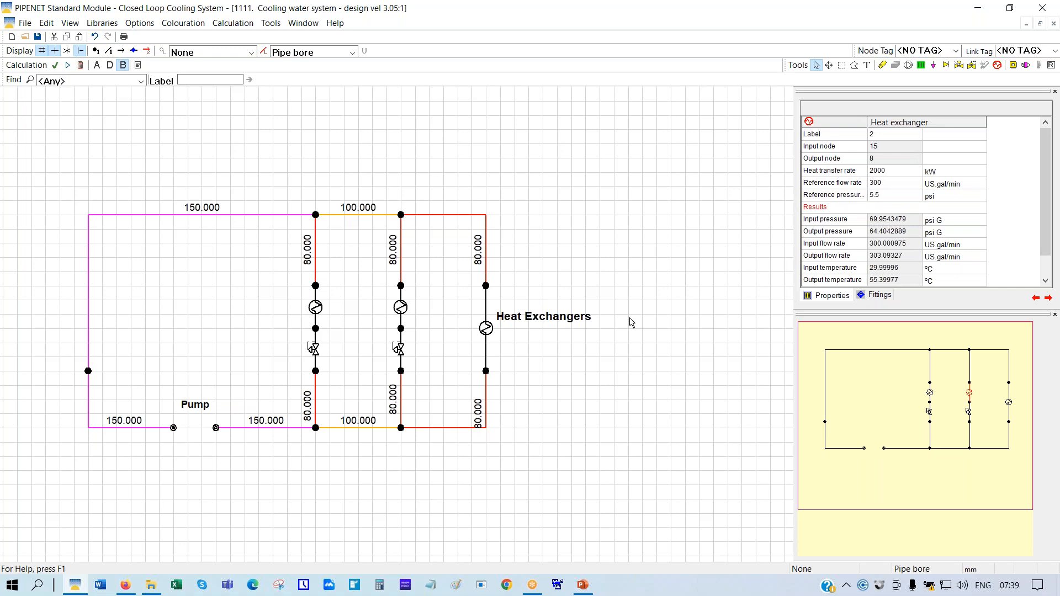
left_click(314, 352)
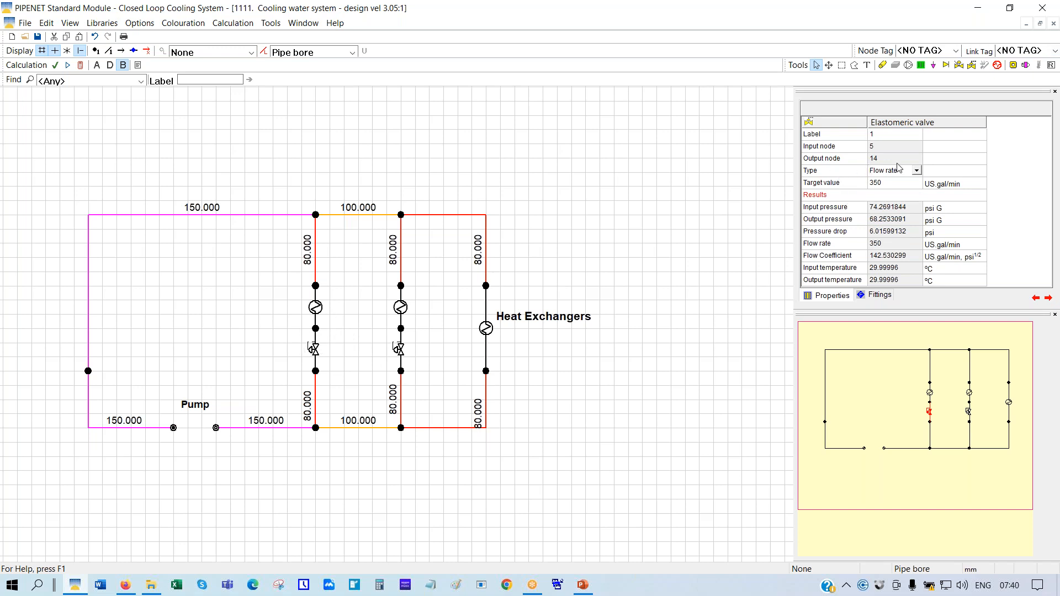
Keep the left valve on Flow rate control, then confirm inlet node 1 reads 76.696 psi G at 900 US gal/min
left_click(917, 171)
left_click(916, 172)
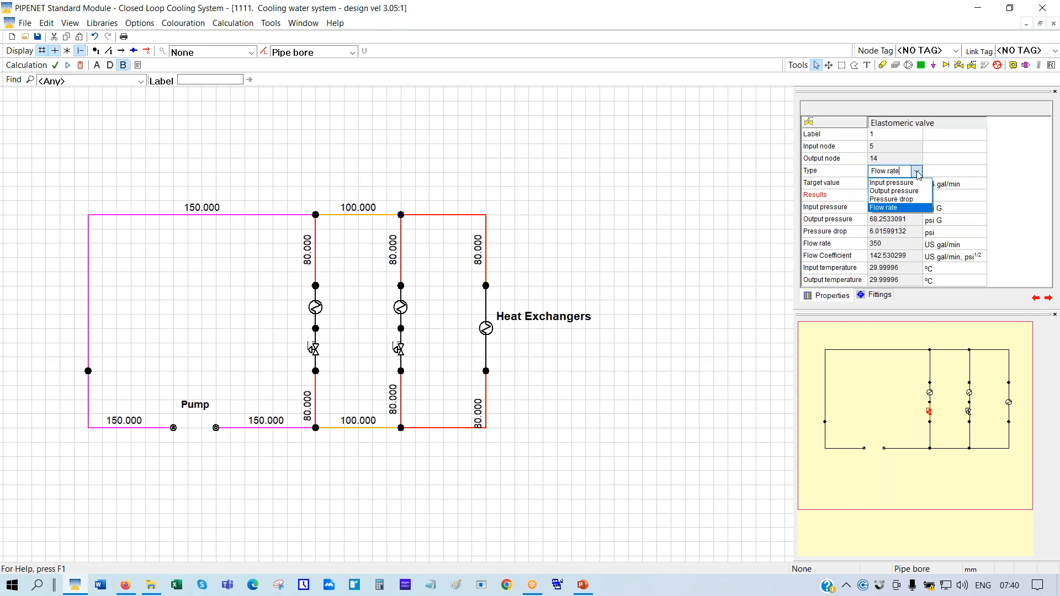
left_click(879, 208)
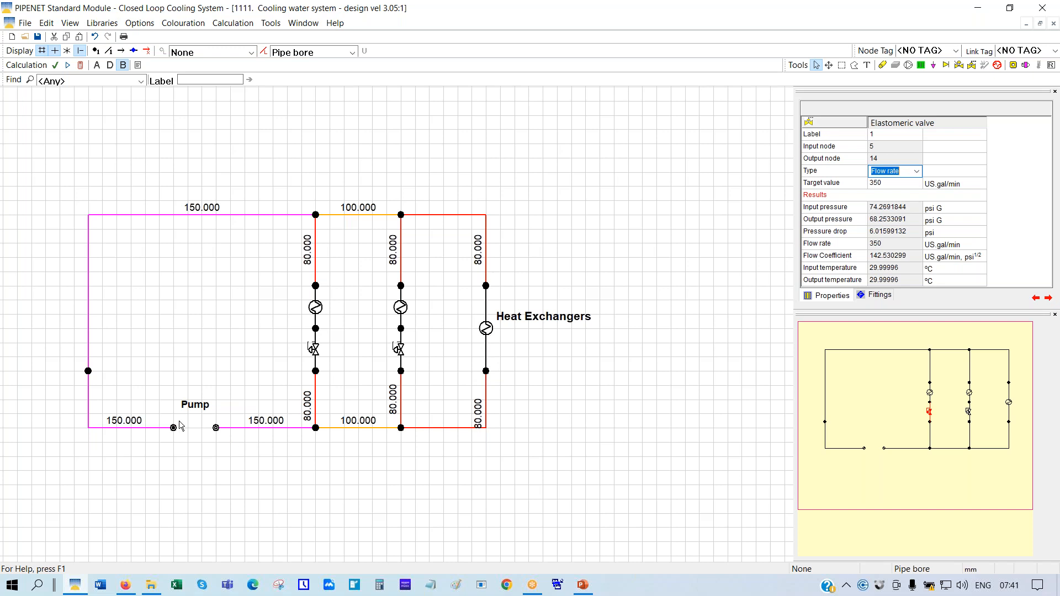
left_click(216, 428)
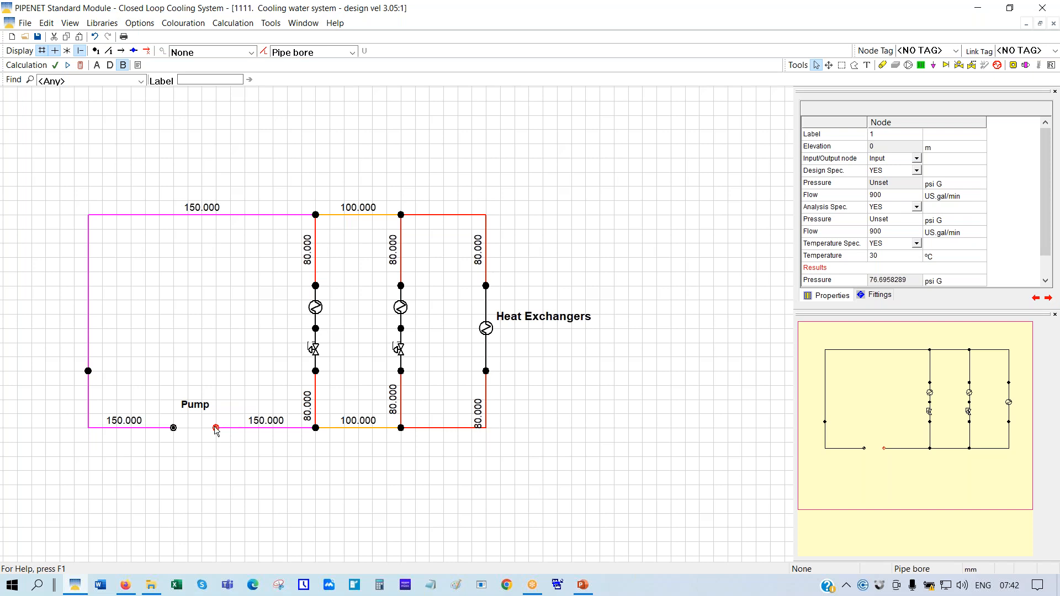
Select the left branch valve and set the pipe colouring to None
left_click(316, 352)
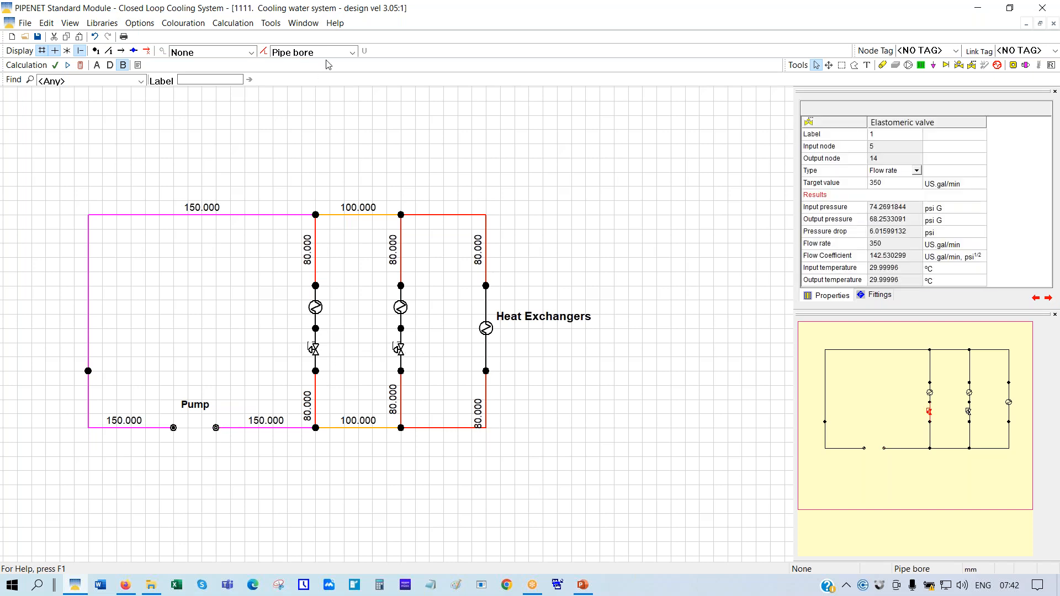
left_click(353, 53)
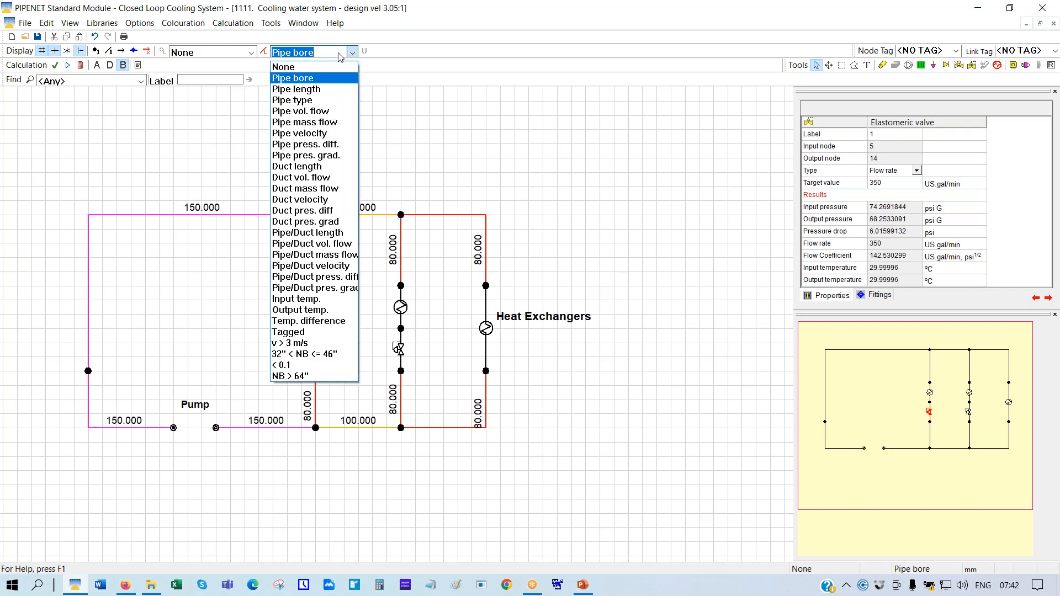
left_click(292, 65)
Review results for the middle valve, pump input node, both valves again, and heat exchanger 3
left_click(400, 354)
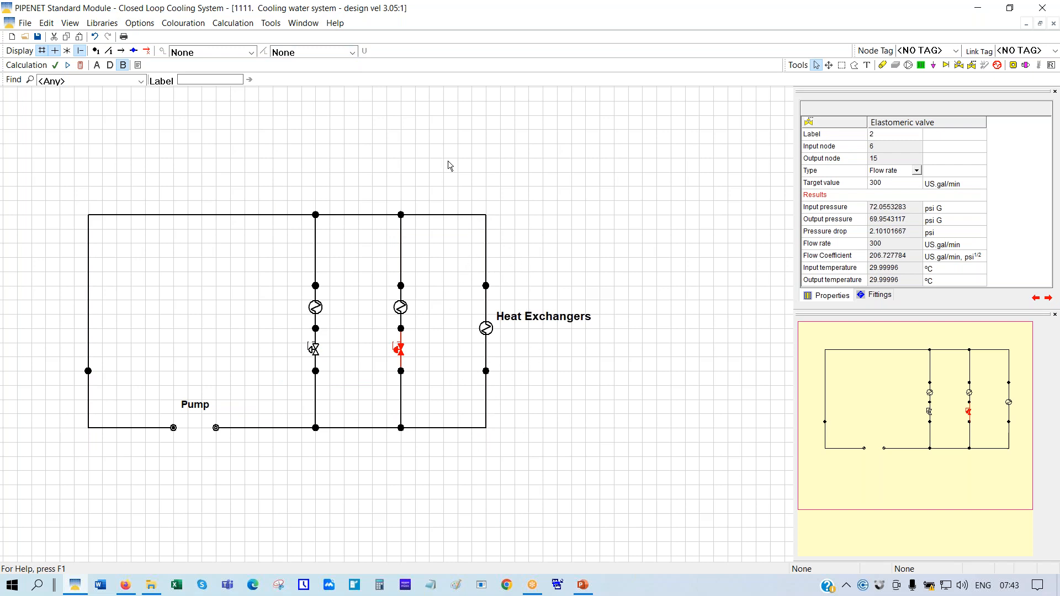
left_click(216, 428)
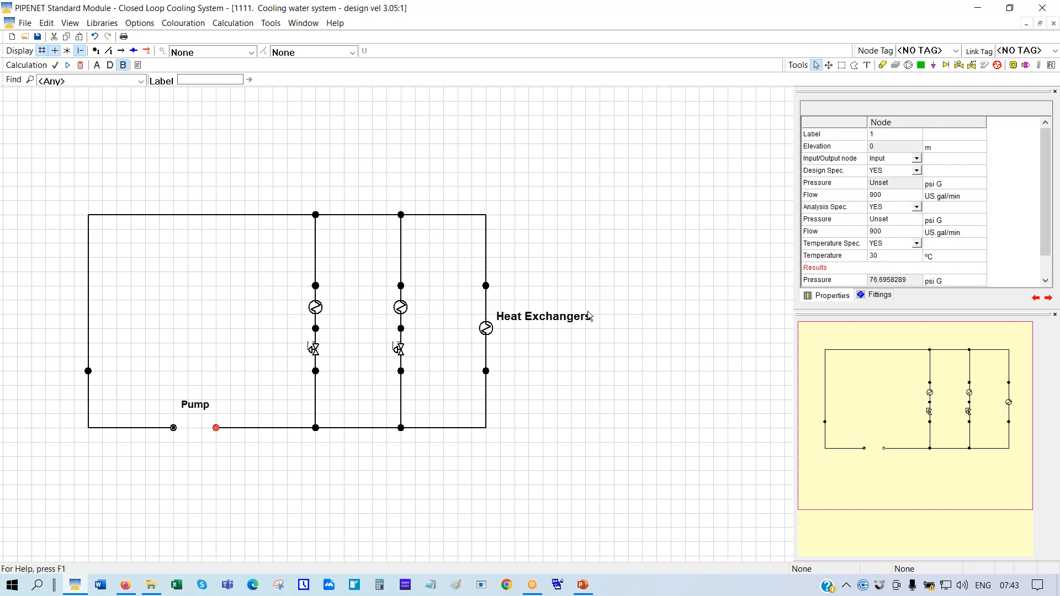
left_click(314, 350)
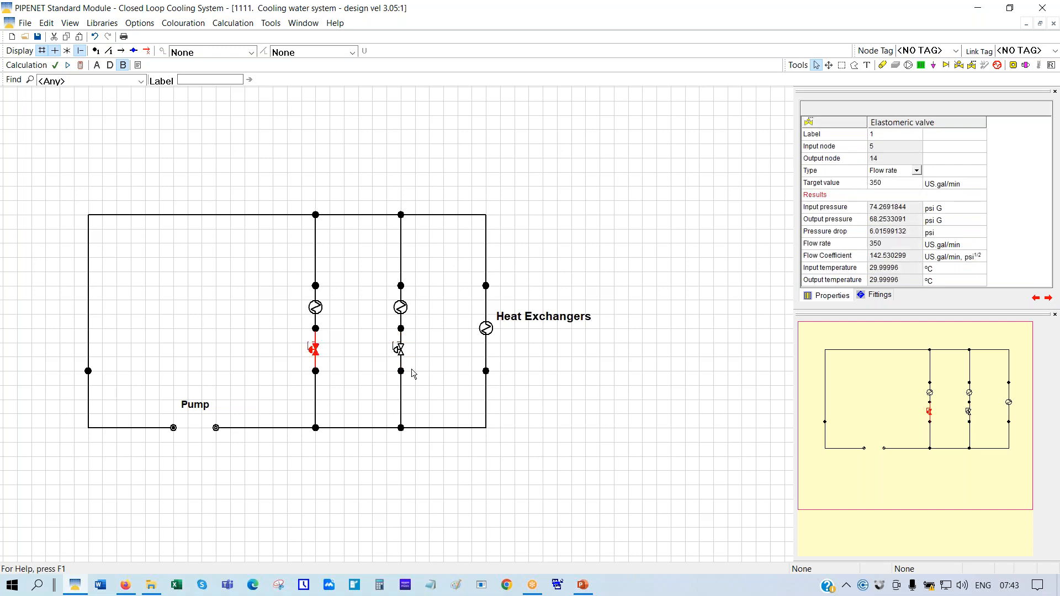
left_click(399, 351)
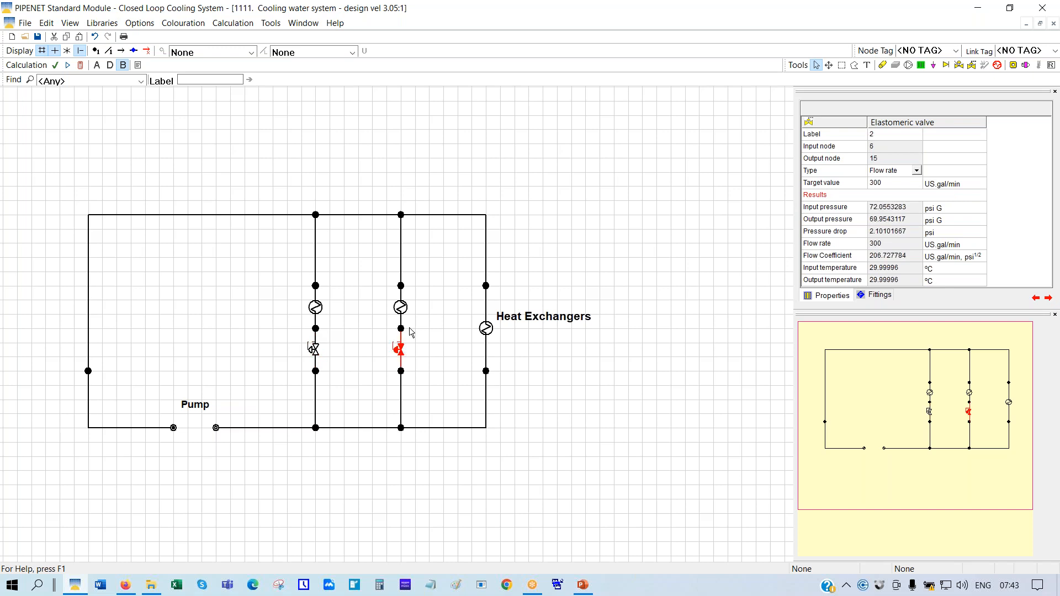
left_click(486, 330)
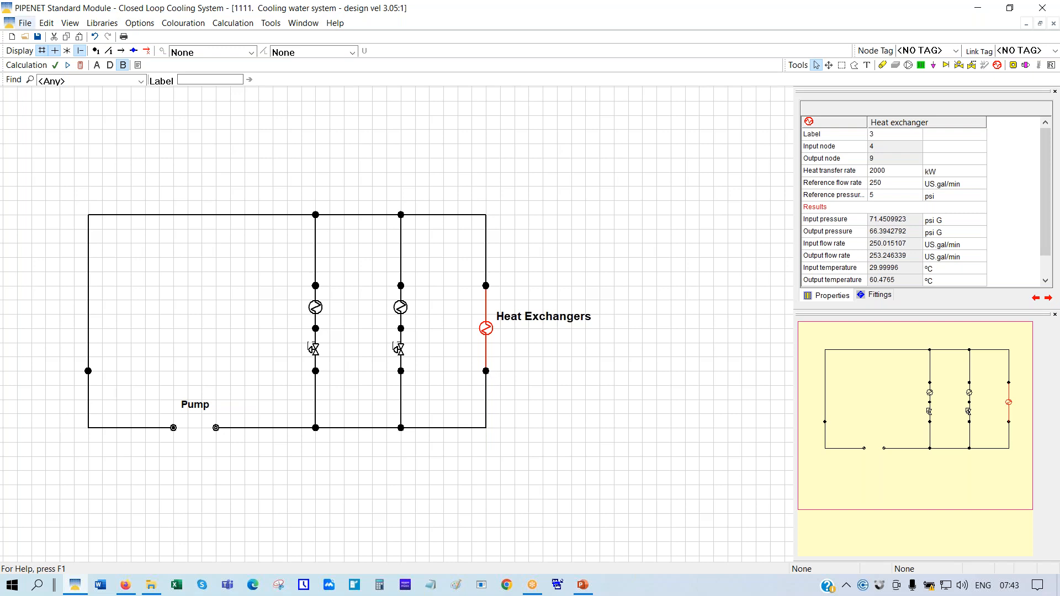
Recalculate the network, then colour the pipes by Pipe bore again
left_click(81, 65)
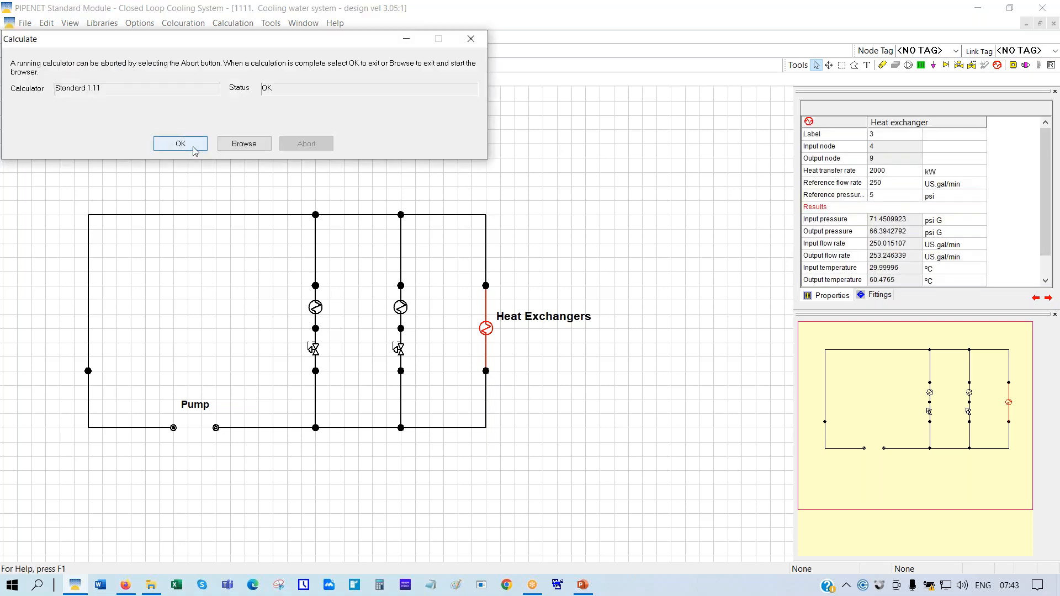
left_click(197, 145)
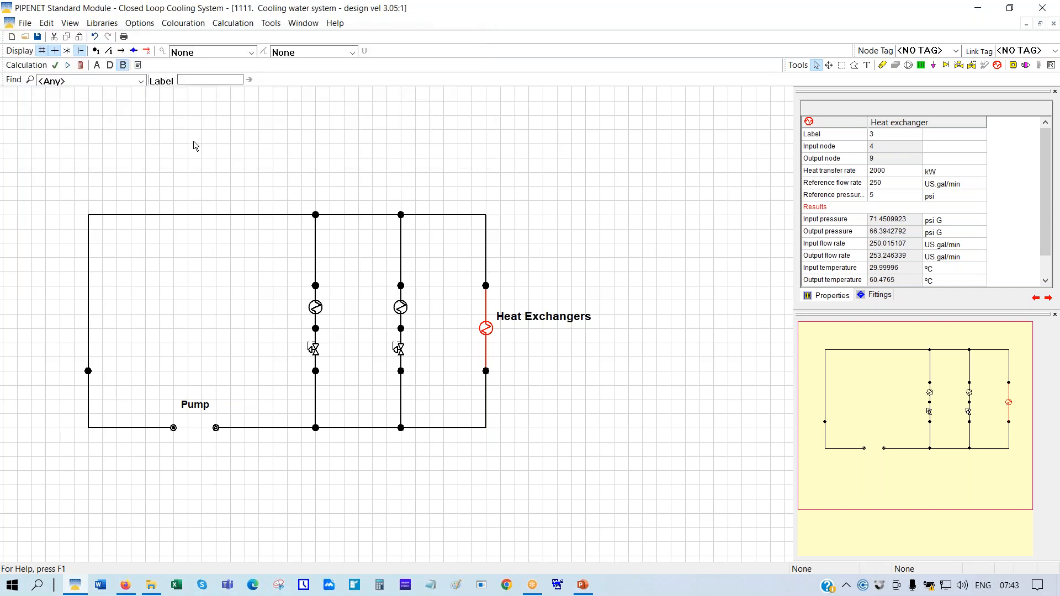
left_click(352, 52)
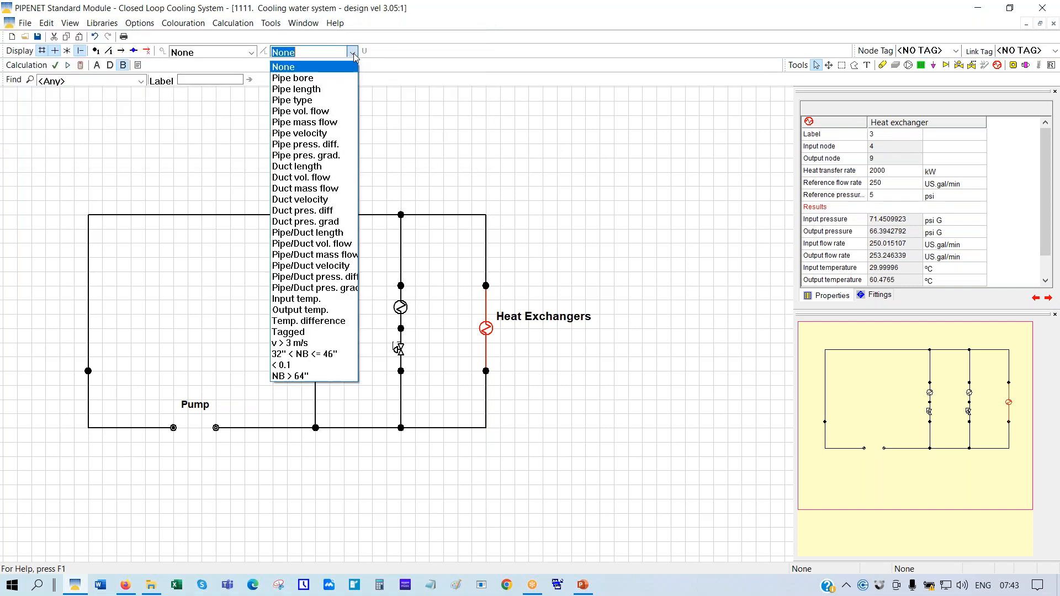
left_click(316, 80)
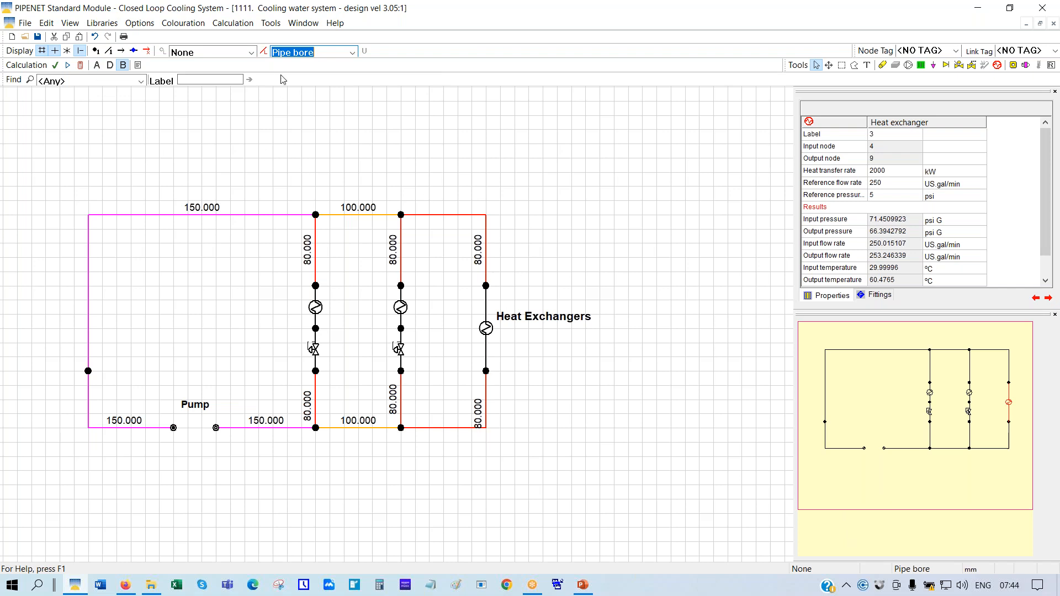
Tile the network drawing and pipe data windows horizontally
left_click(304, 23)
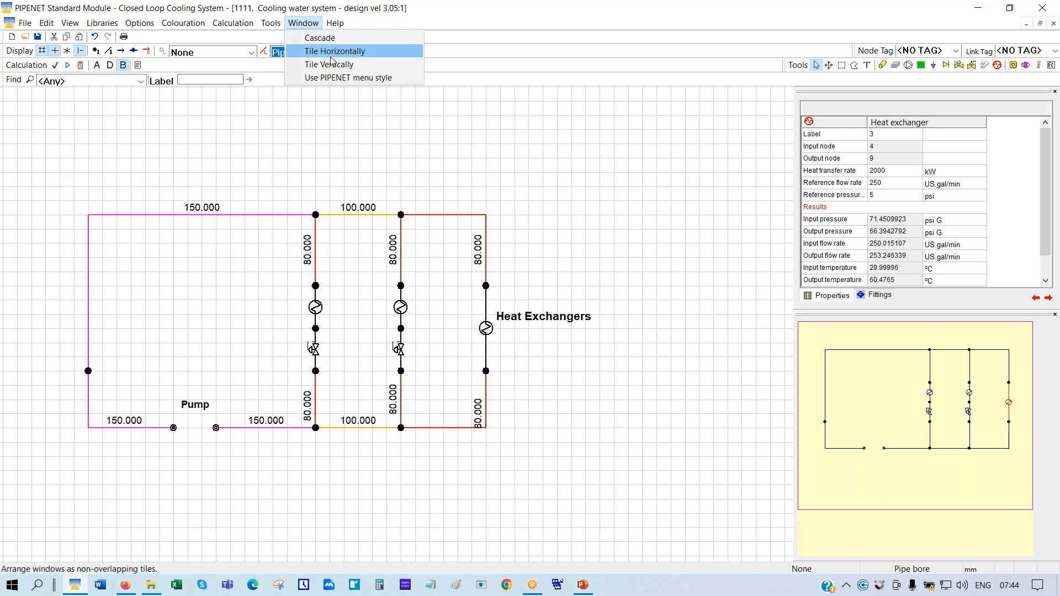
left_click(312, 49)
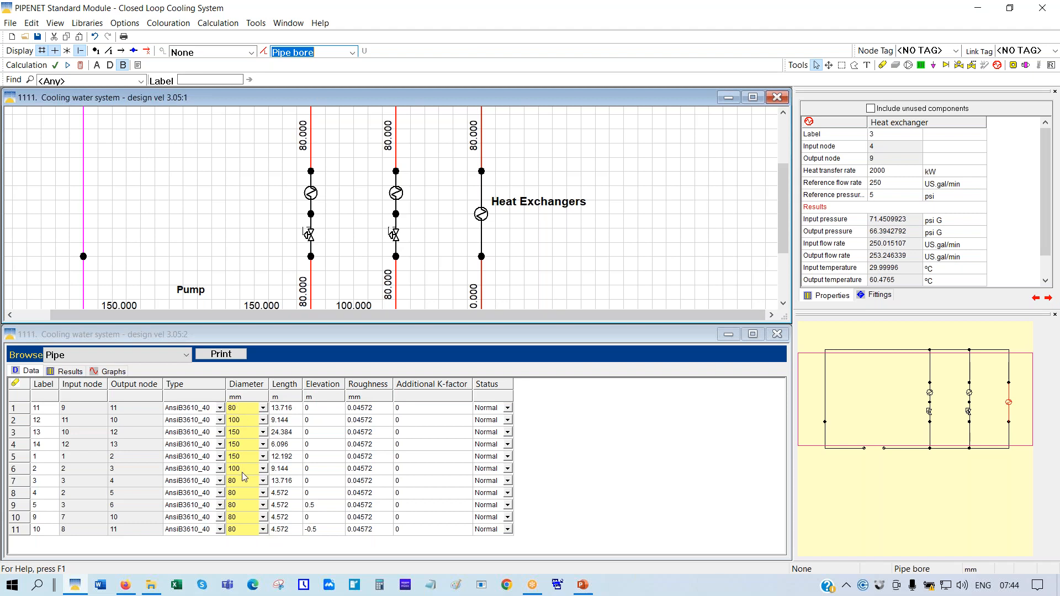
Switch to Analysis mode, fixing the calculated pipe diameters, and close the browse window
left_click(97, 65)
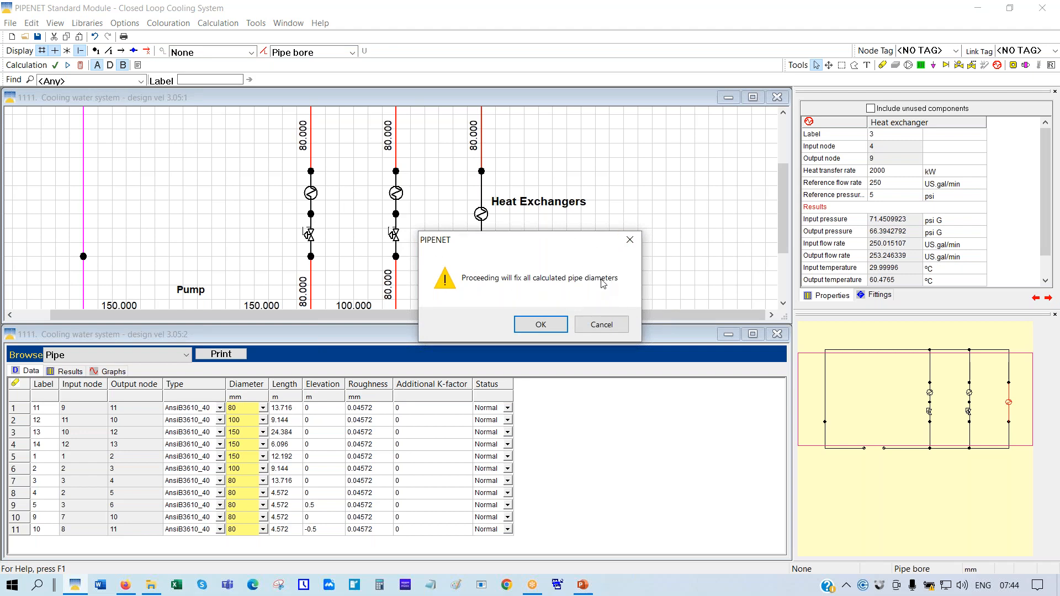
left_click(540, 324)
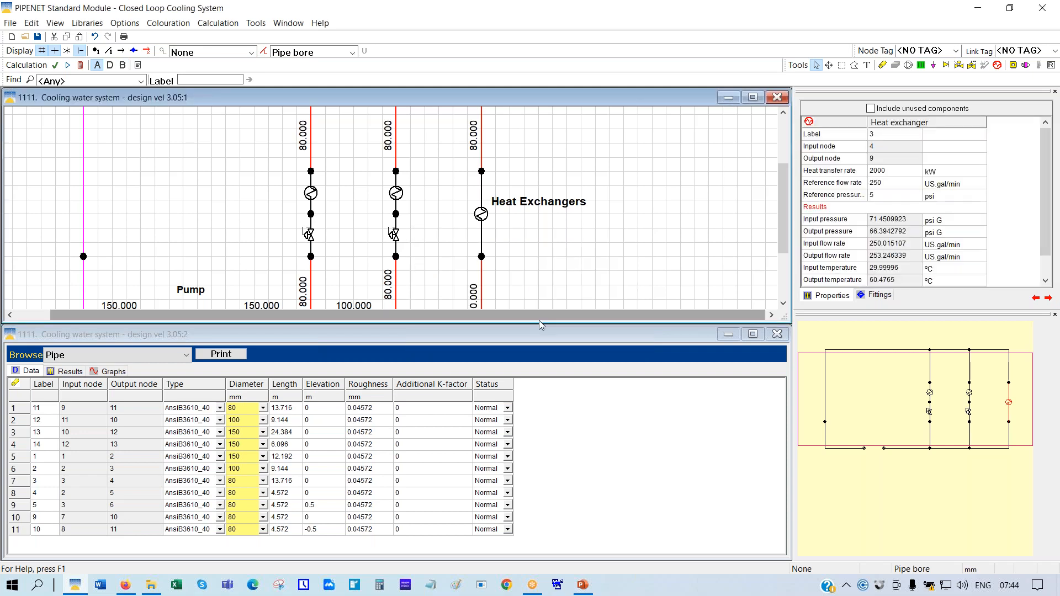
left_click(776, 334)
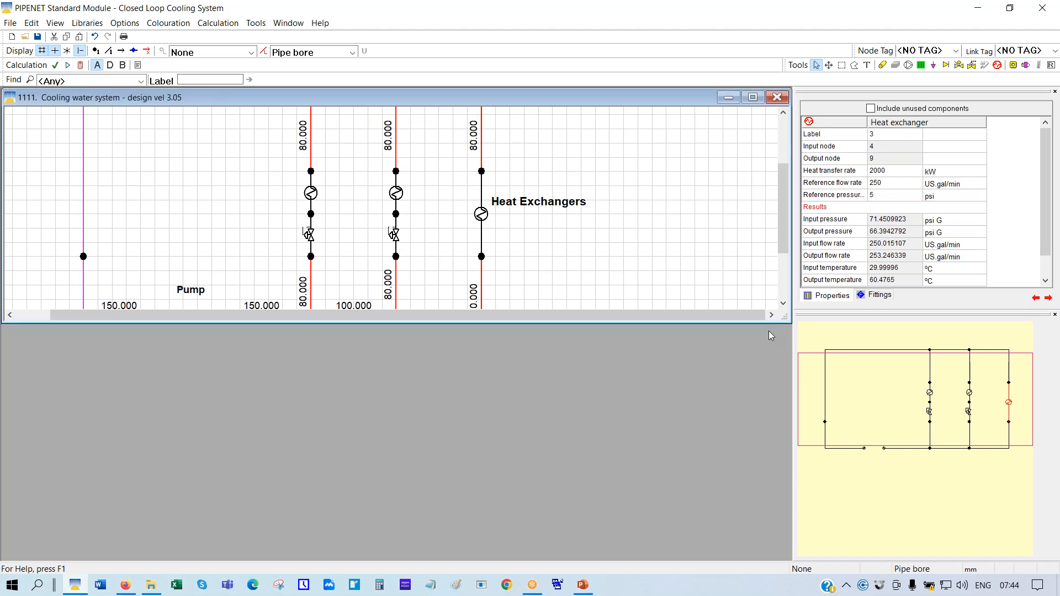
Reopen the pipe data window and tile it horizontally below the network drawing
left_click(56, 23)
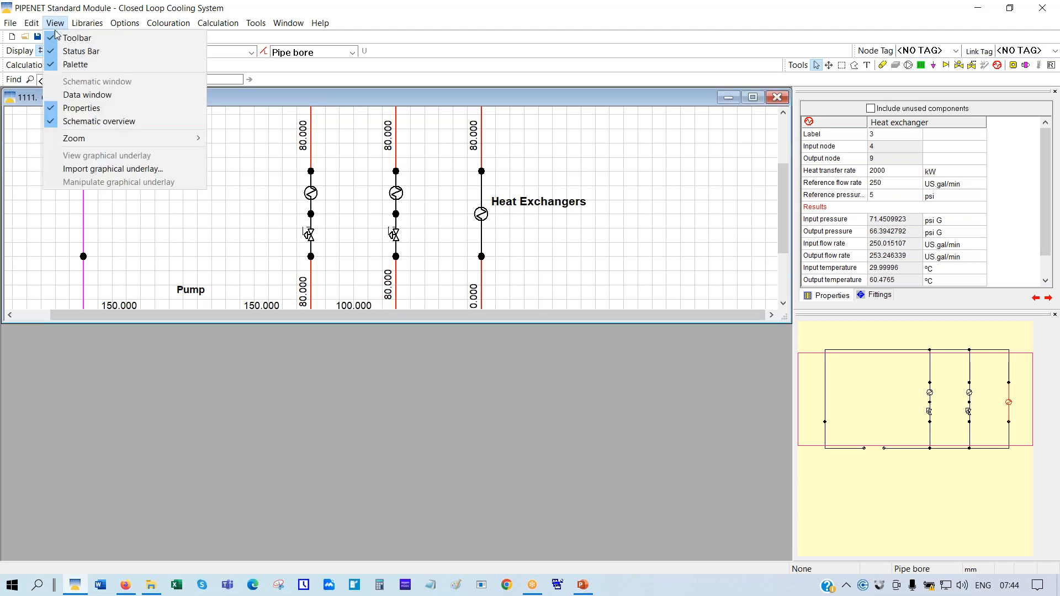
left_click(71, 97)
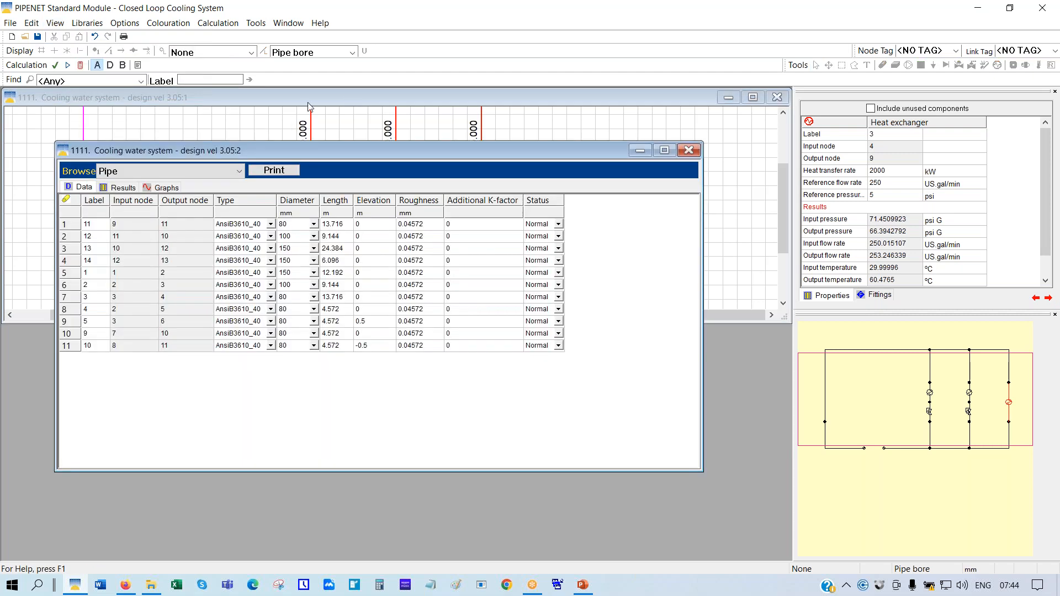
left_click(345, 95)
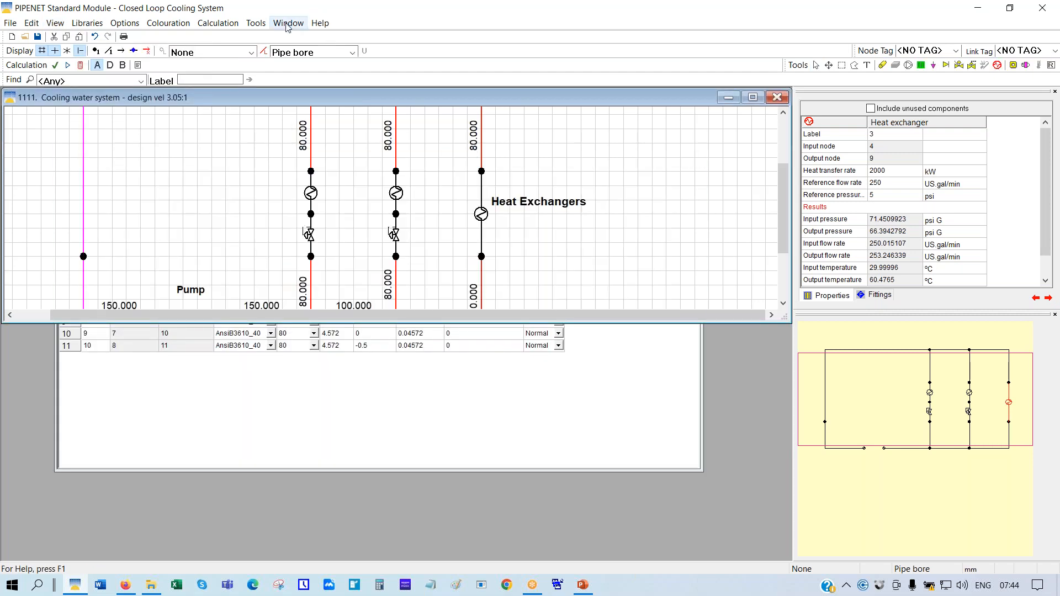
left_click(288, 24)
left_click(315, 52)
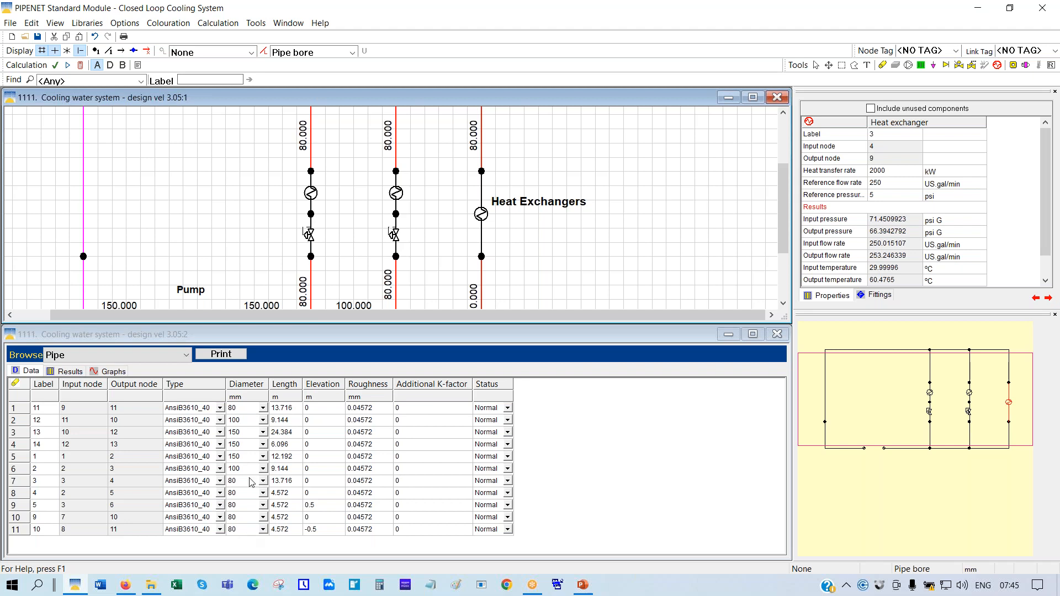
Change pipe 11's diameter to 100 mm, revert it to 80 mm, and recalculate
left_click(249, 409)
type("100")
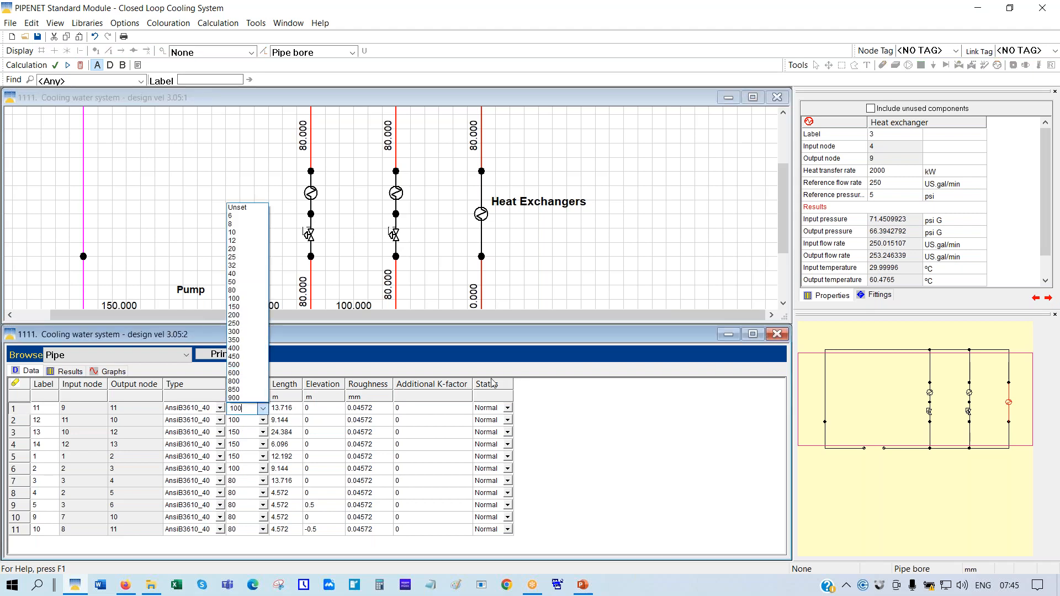
key("Return")
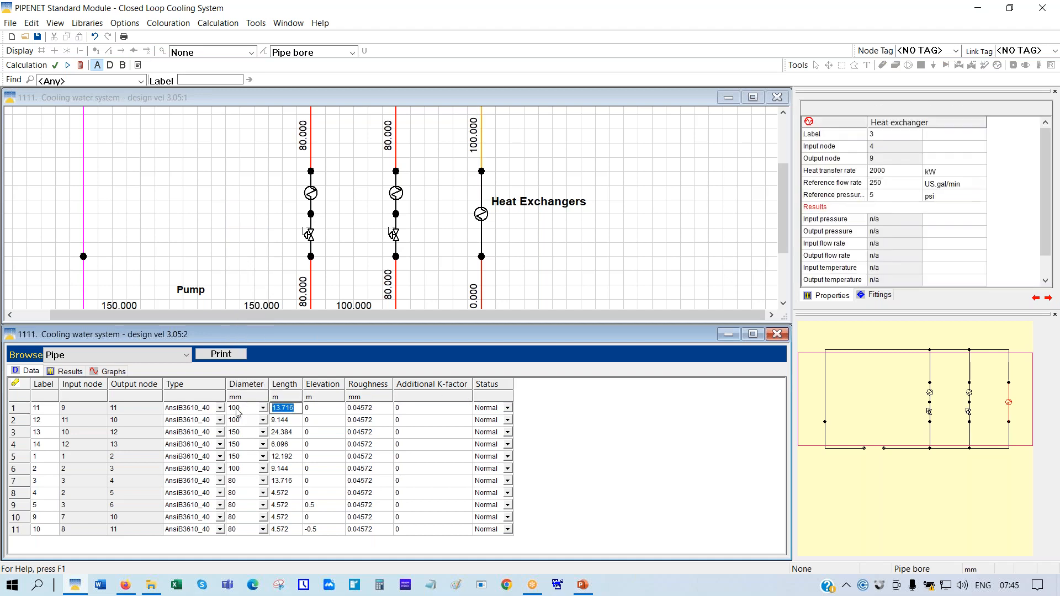
type("80")
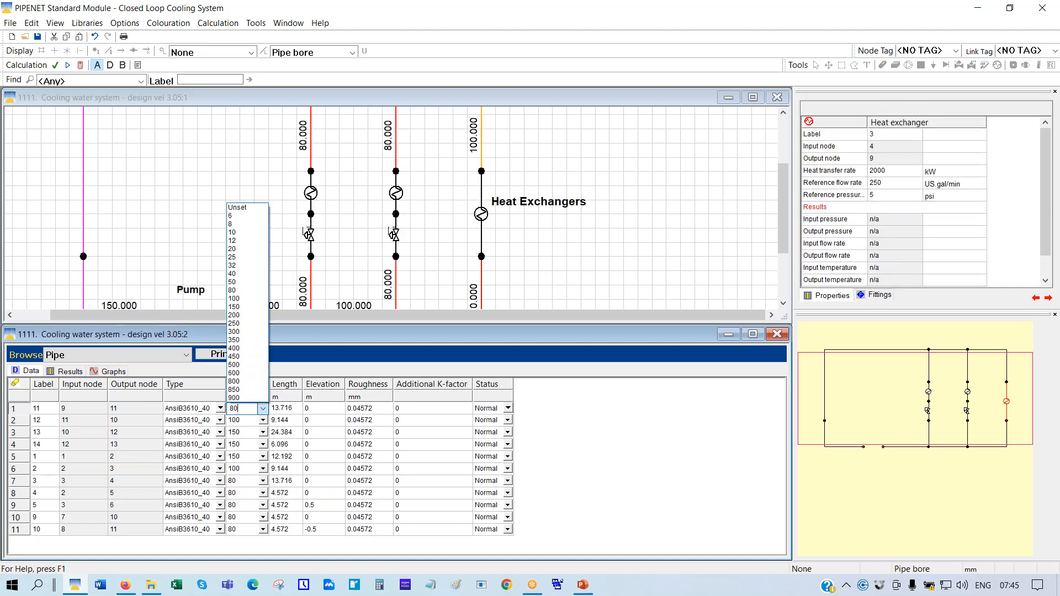
key("Tab")
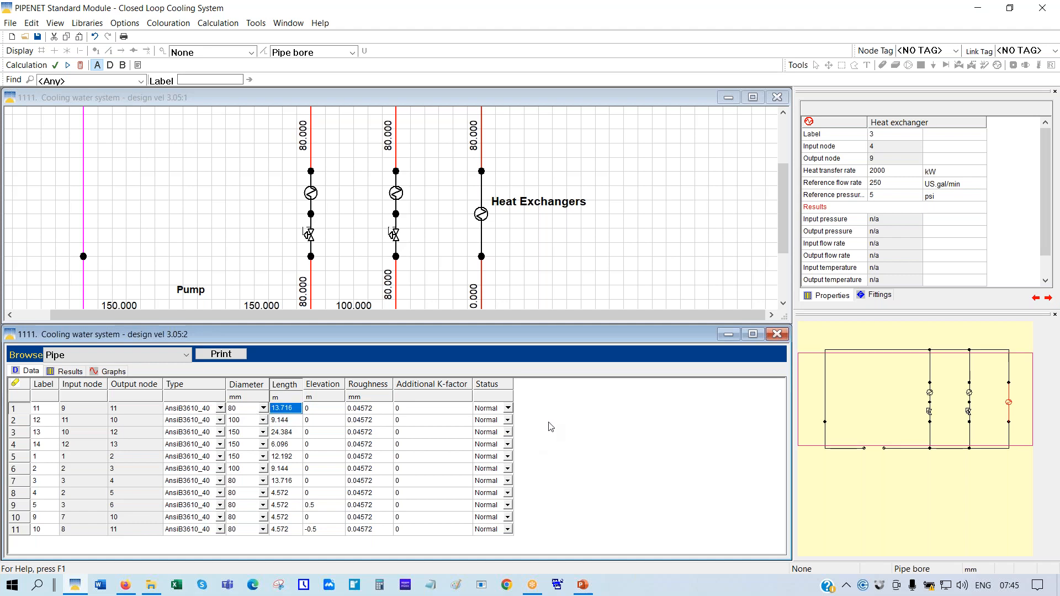
left_click(80, 66)
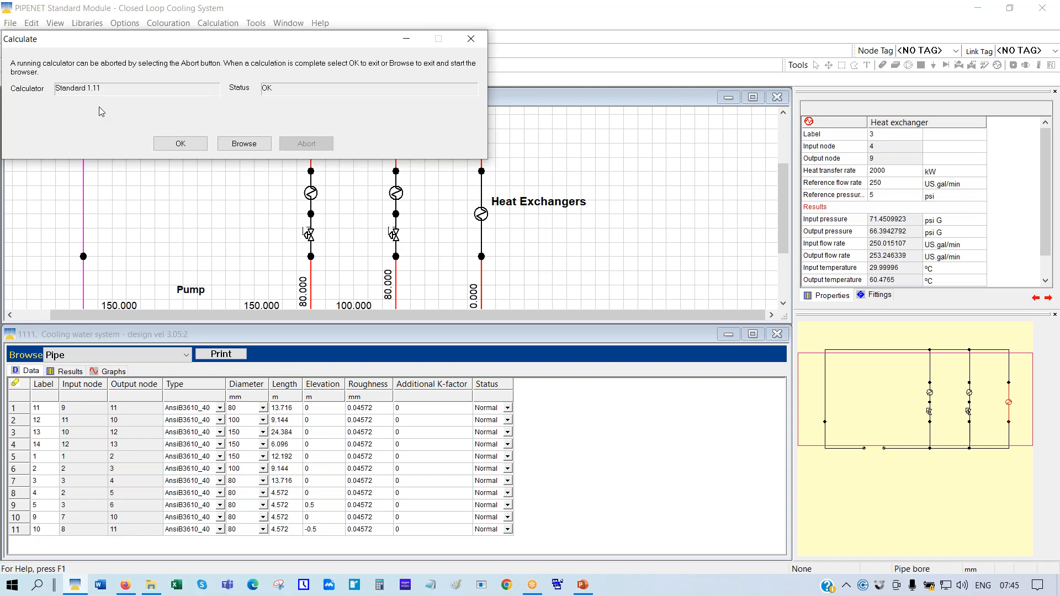
left_click(189, 146)
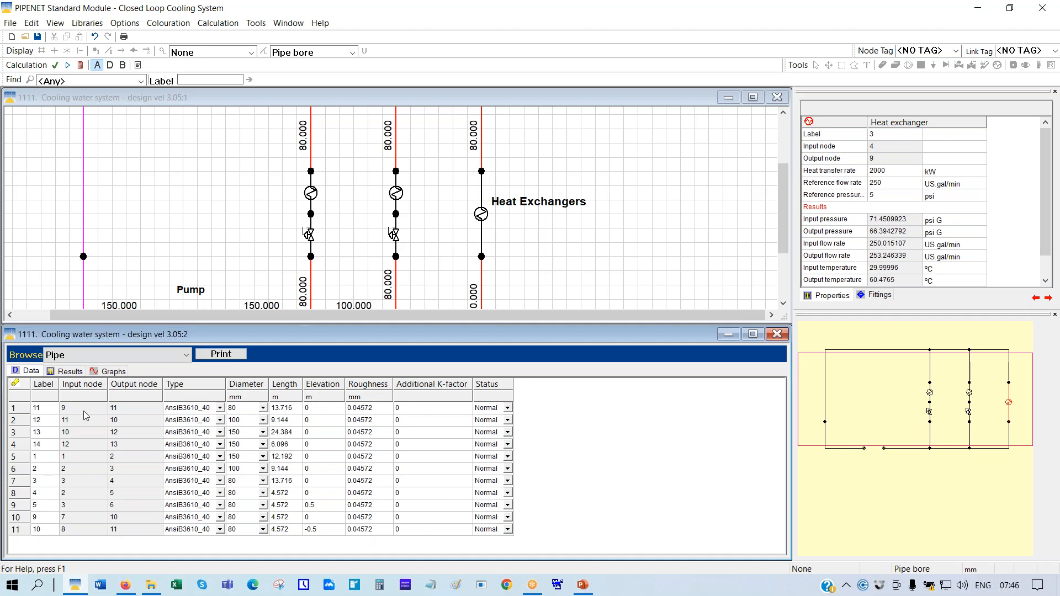
Show the pipe table's Results tab with pressures, velocities, friction and flow rates
left_click(71, 371)
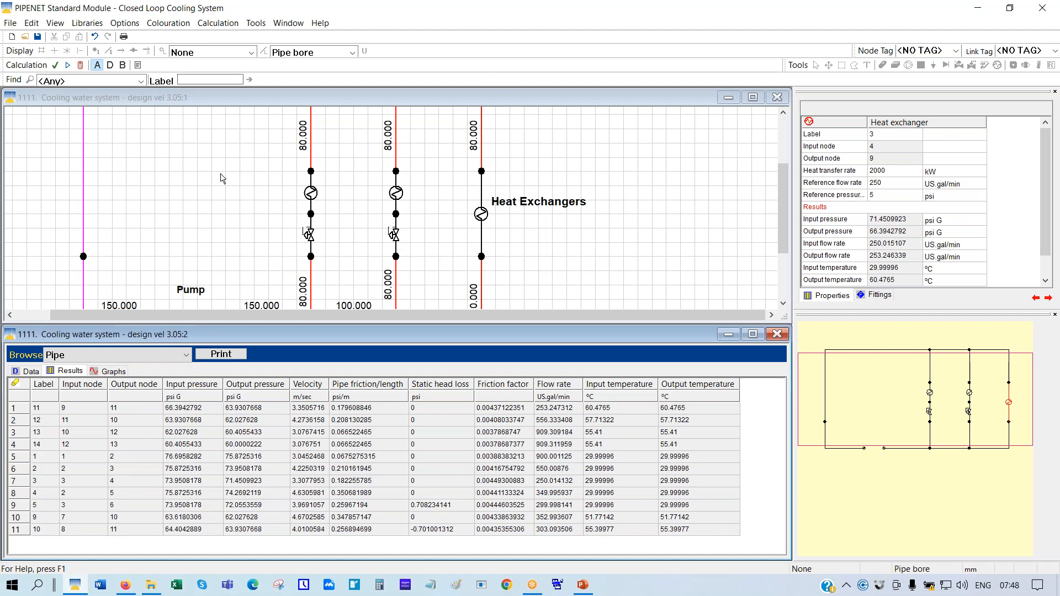
Show link labels on the network drawing and set pipe colouring to None
left_click(277, 106)
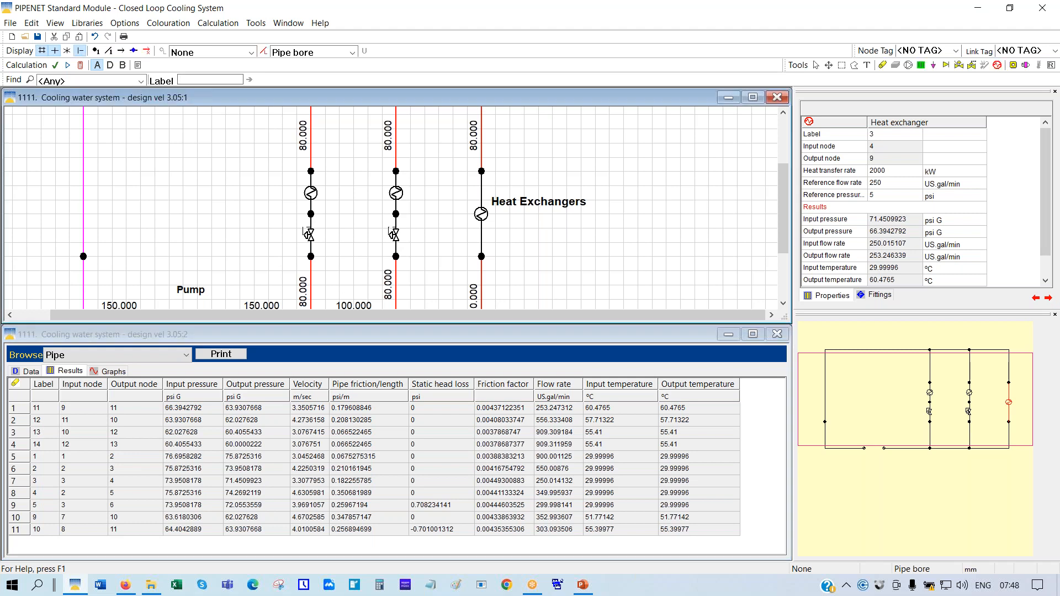
left_click(109, 51)
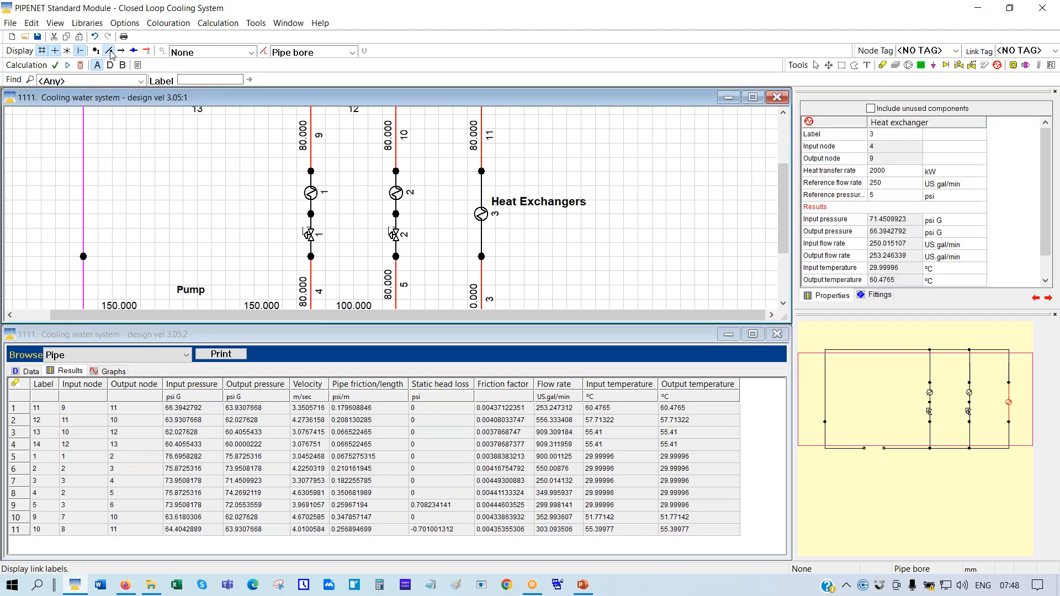
left_click(352, 53)
left_click(287, 67)
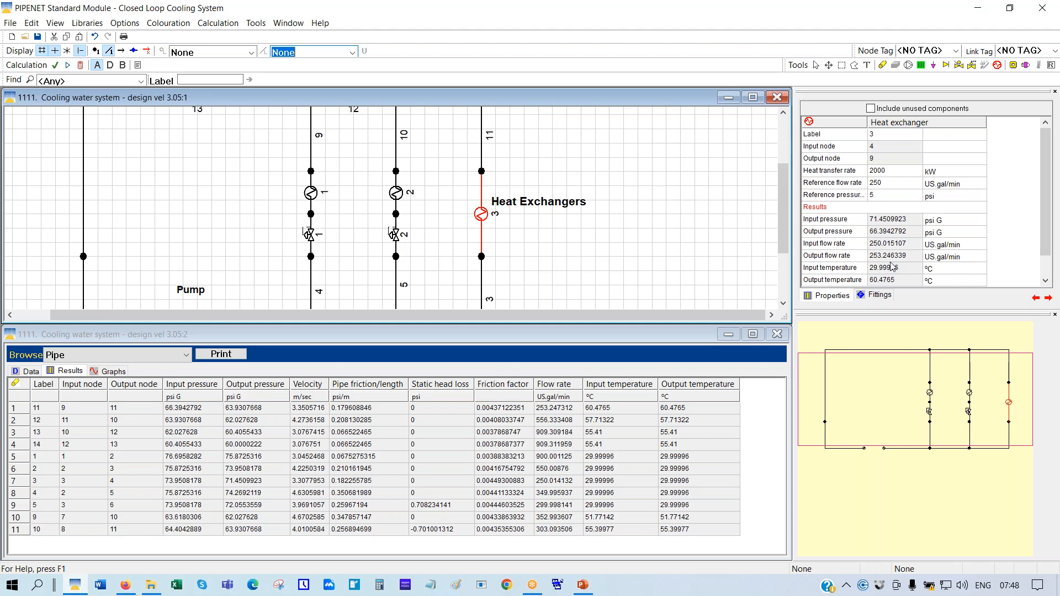
Sort pipe results by friction per length descending, putting pipe 4 (0.3507 psi/m) first
left_click(385, 392)
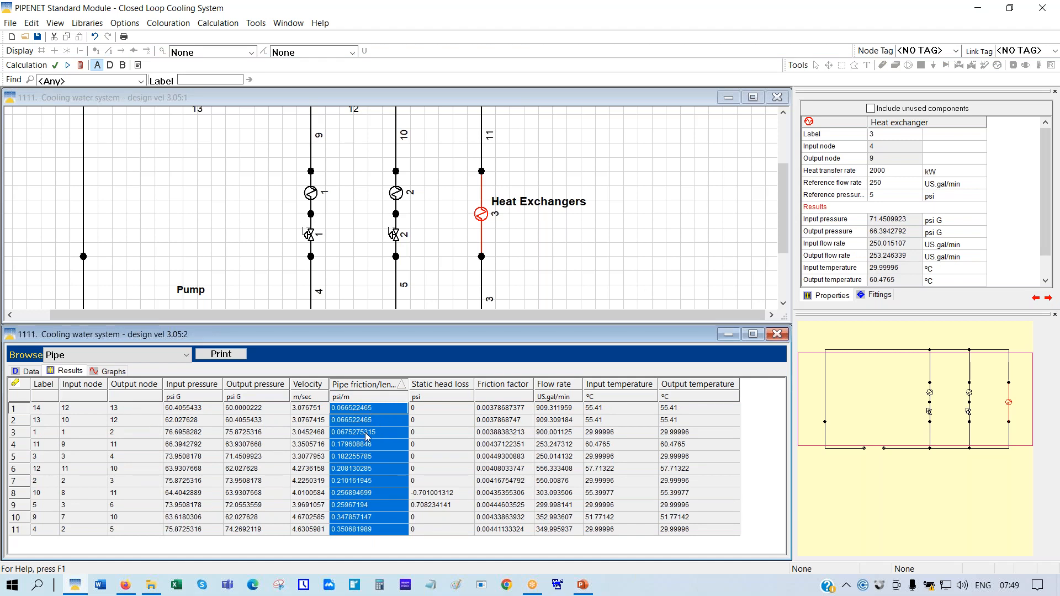
left_click(364, 388)
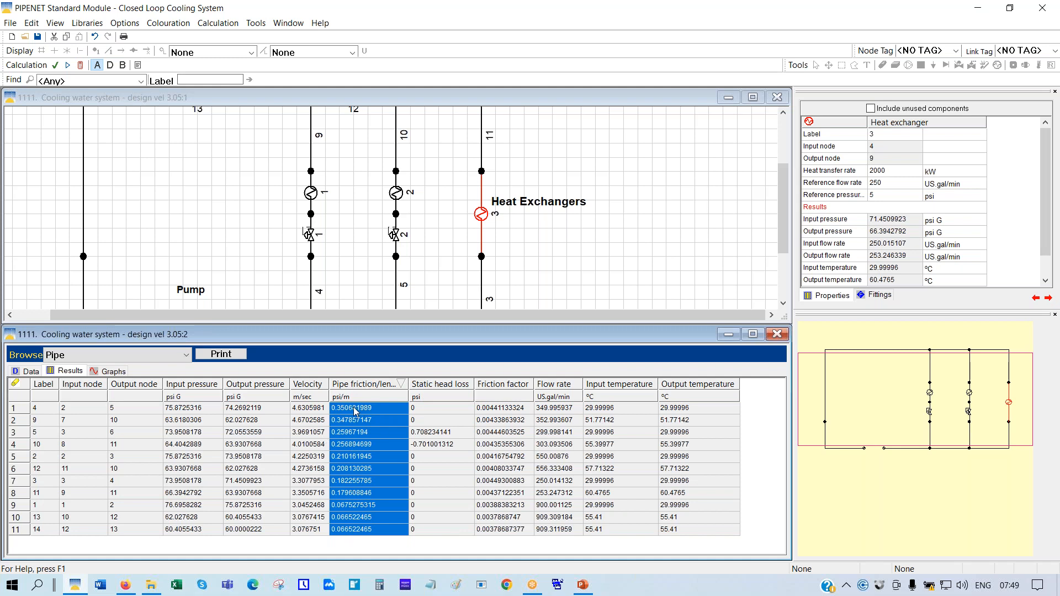
Highlight pipe 4 on the diagram from its results row, then sort the table by label
left_click(19, 413)
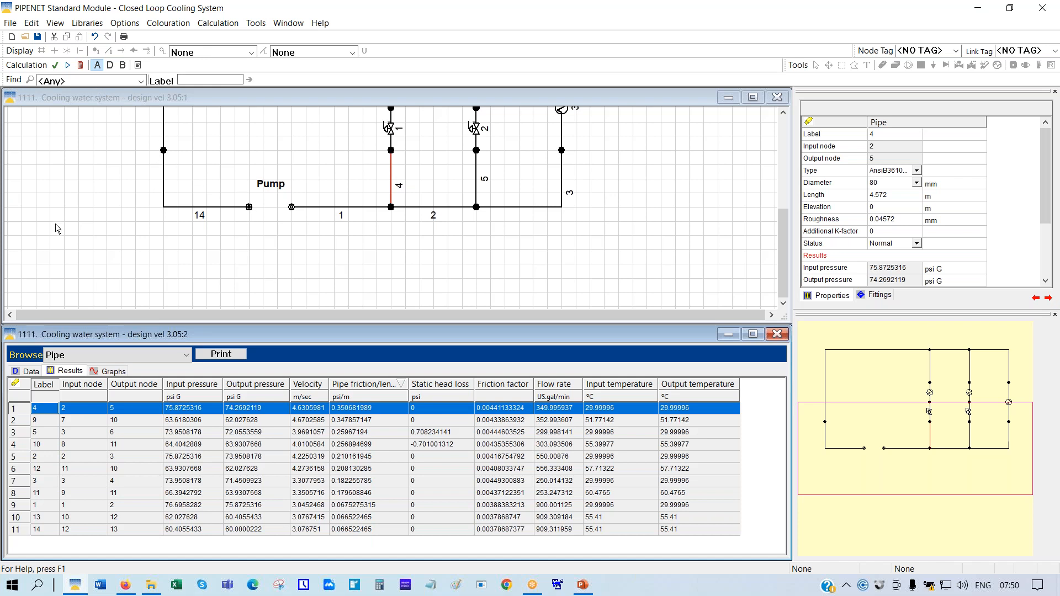
left_click(49, 391)
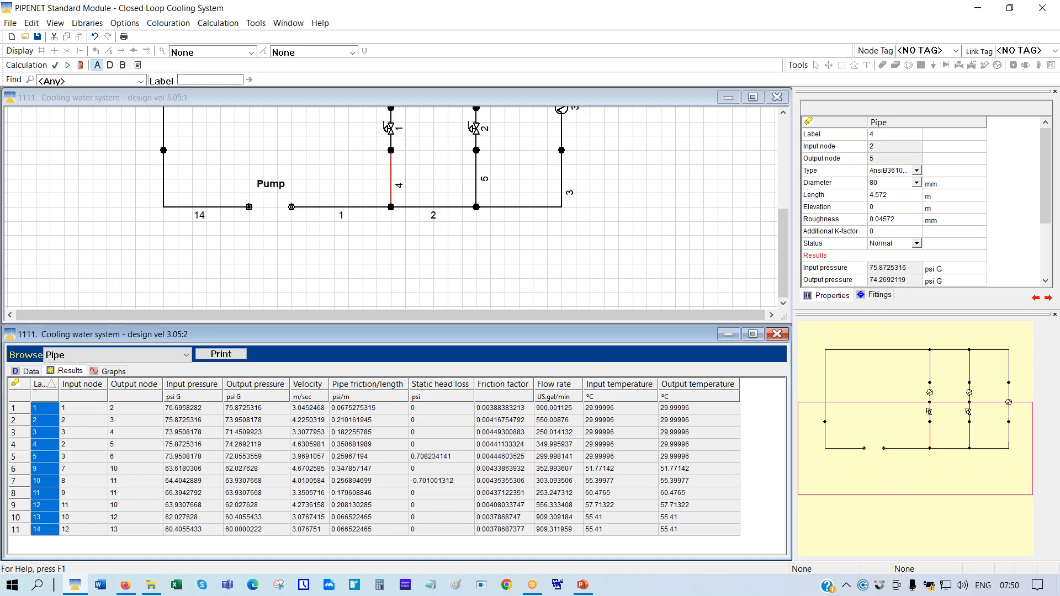
Find pipe 4 in the network by searching Pipe type for label 4
left_click(142, 81)
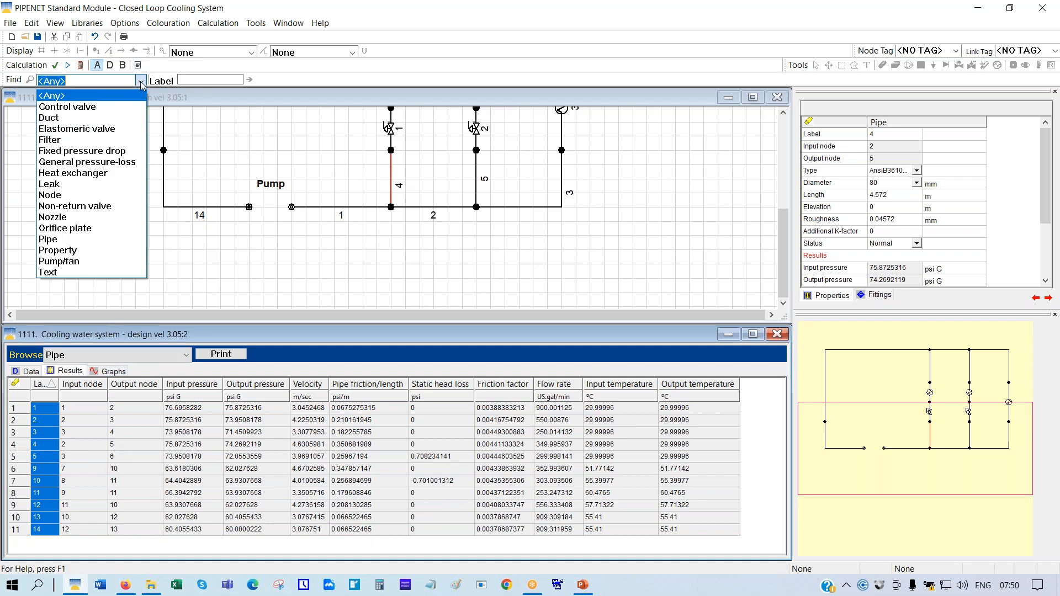
left_click(67, 242)
left_click(213, 80)
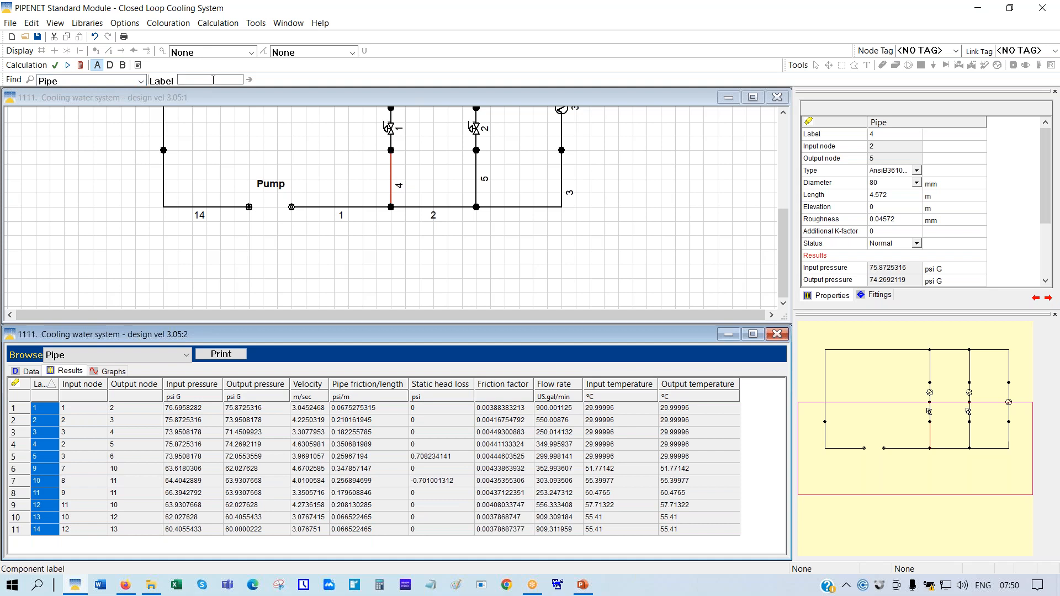
type("4")
left_click(518, 244)
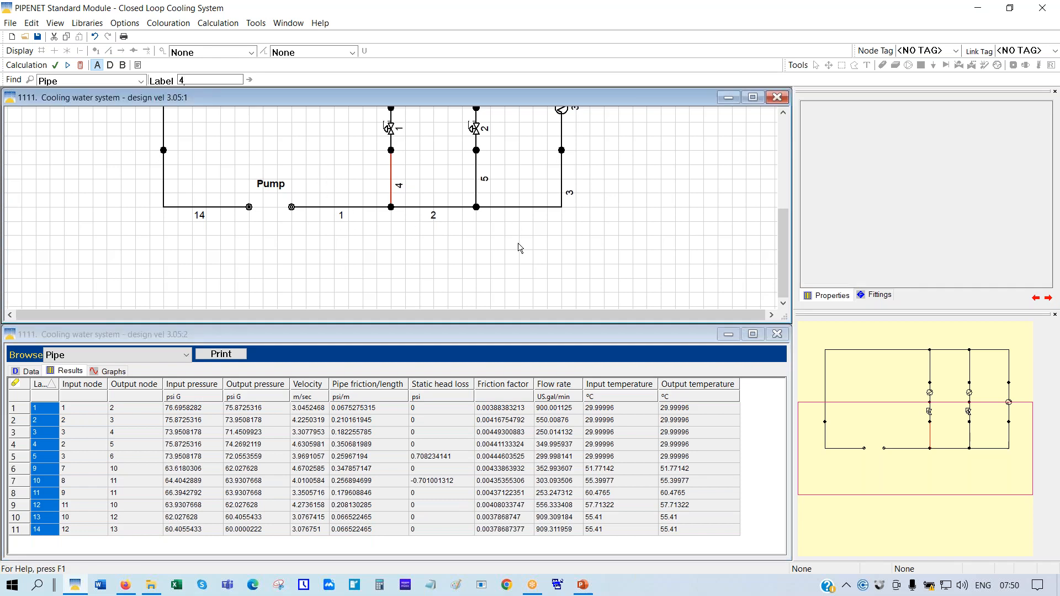
left_click(31, 80)
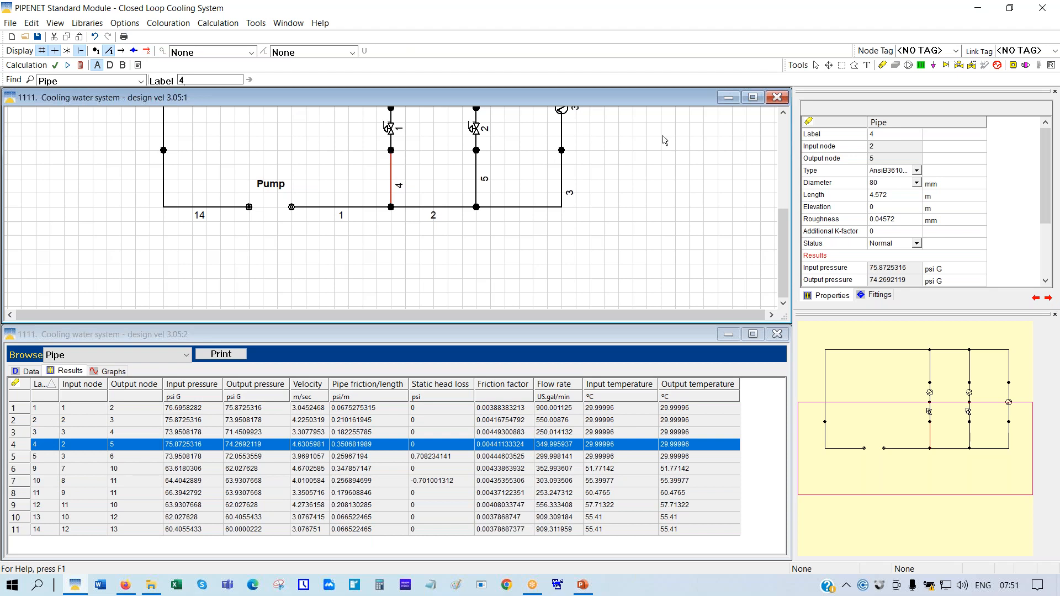
Scale the diagram to fit the whole network and hide the background grid
right_click(682, 144)
left_click(712, 245)
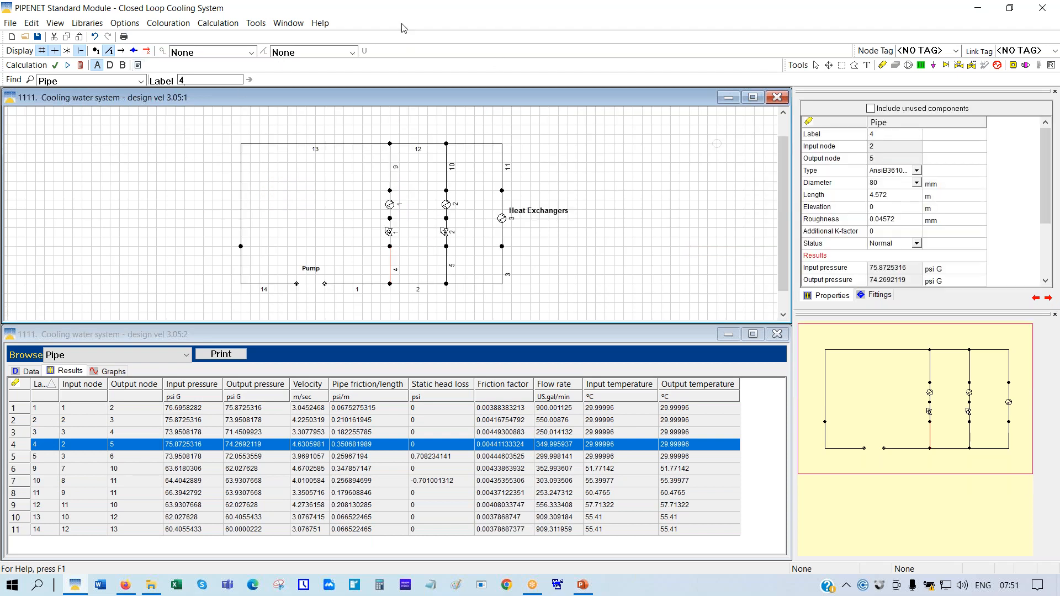
left_click(42, 51)
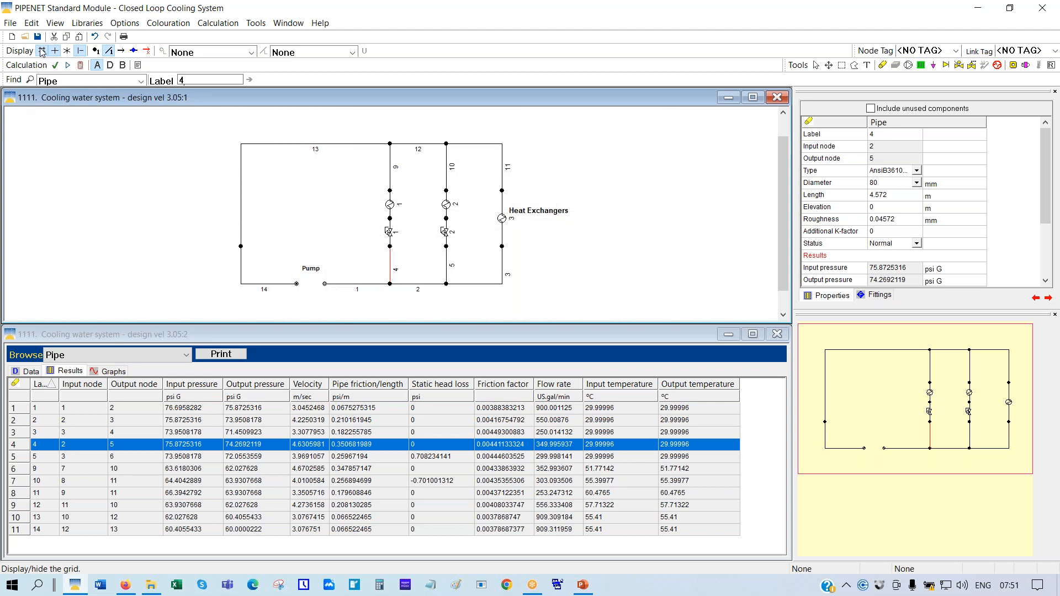
Maximize the diagram window and scale the diagram to fit it
left_click(752, 97)
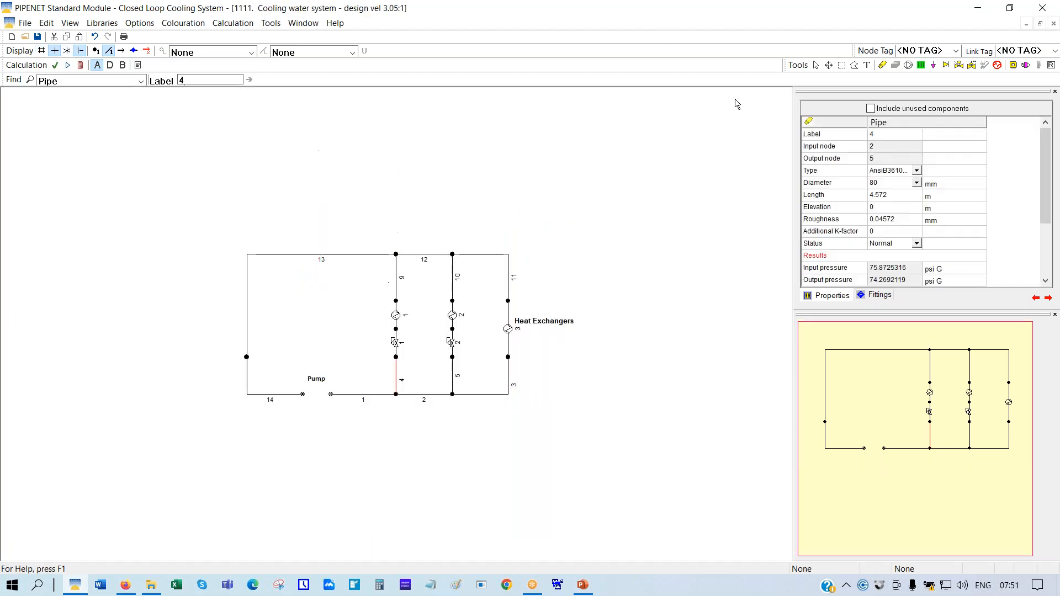
right_click(363, 120)
left_click(420, 225)
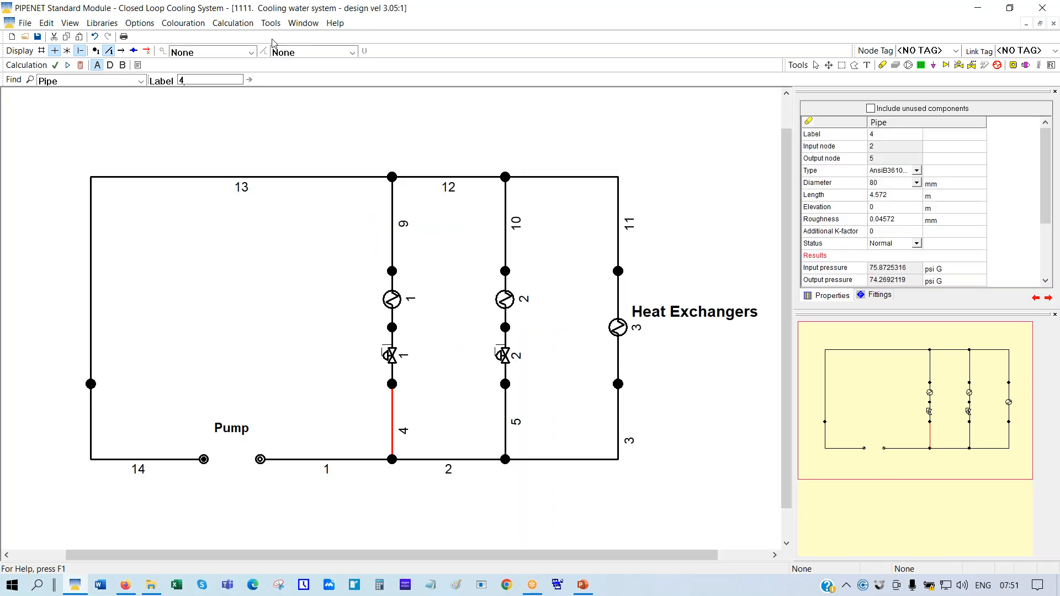
Hide the pipe number labels and show component-direction arrows on every pipe
left_click(110, 51)
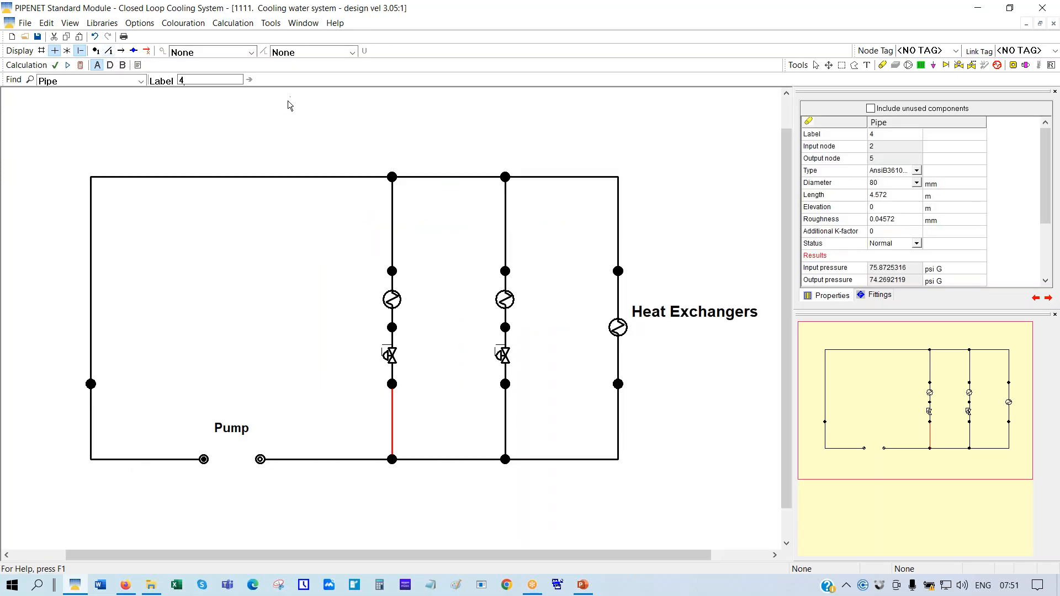
left_click(122, 50)
left_click(122, 52)
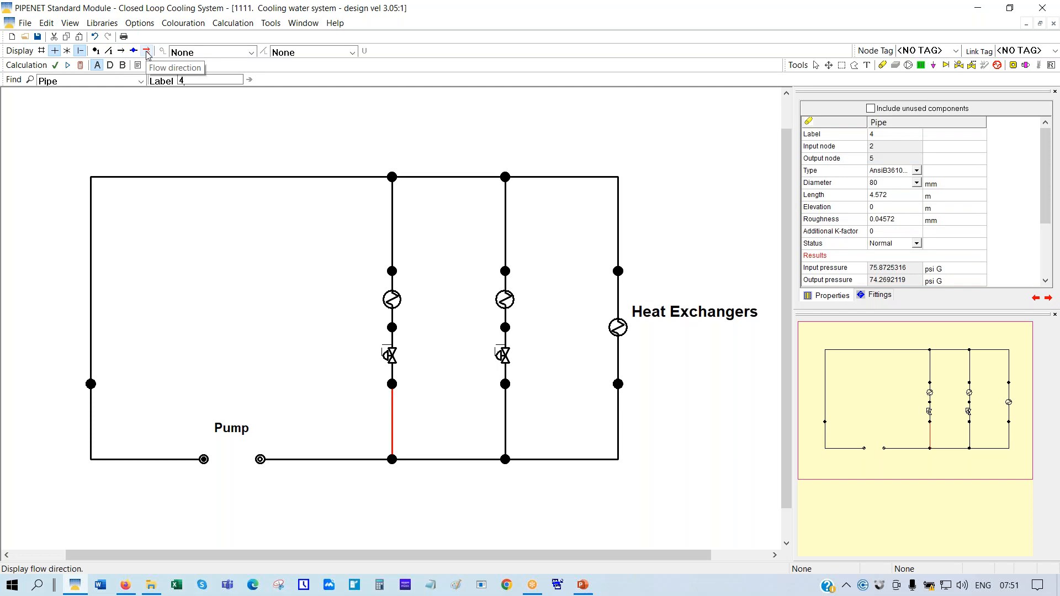
left_click(147, 53)
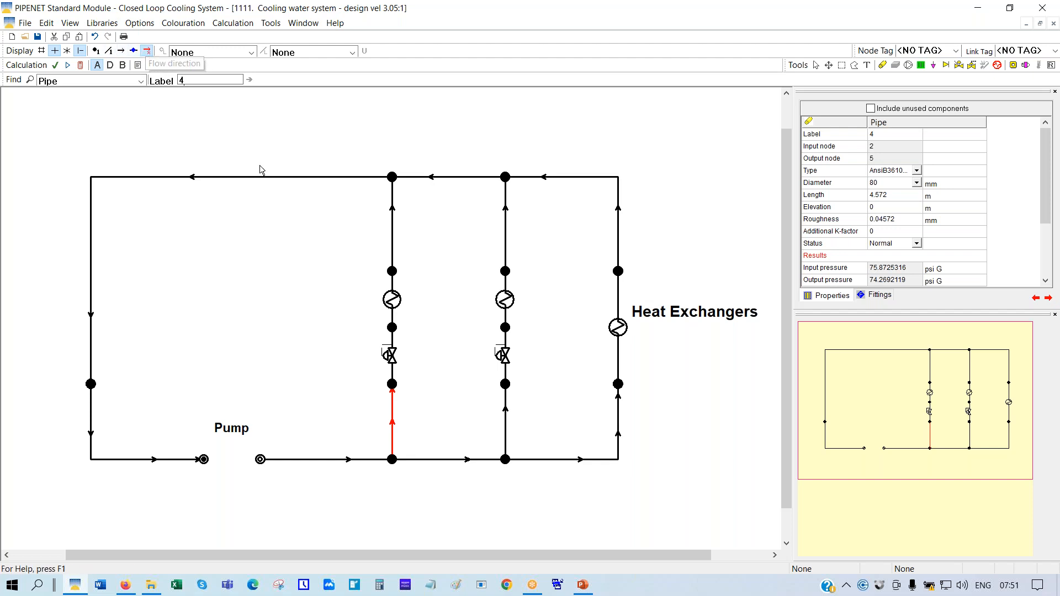
left_click(147, 51)
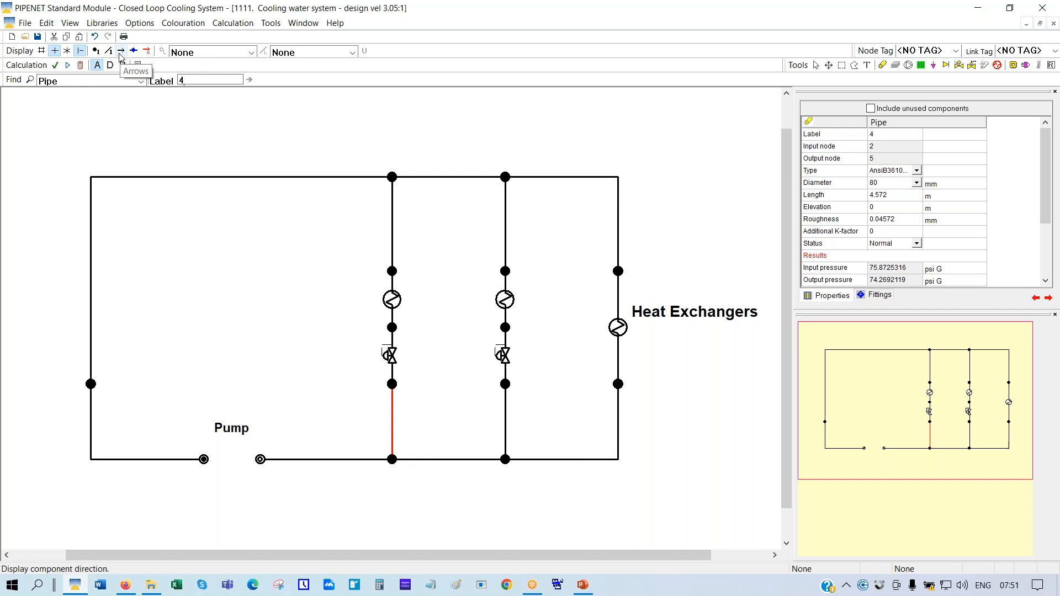
left_click(120, 51)
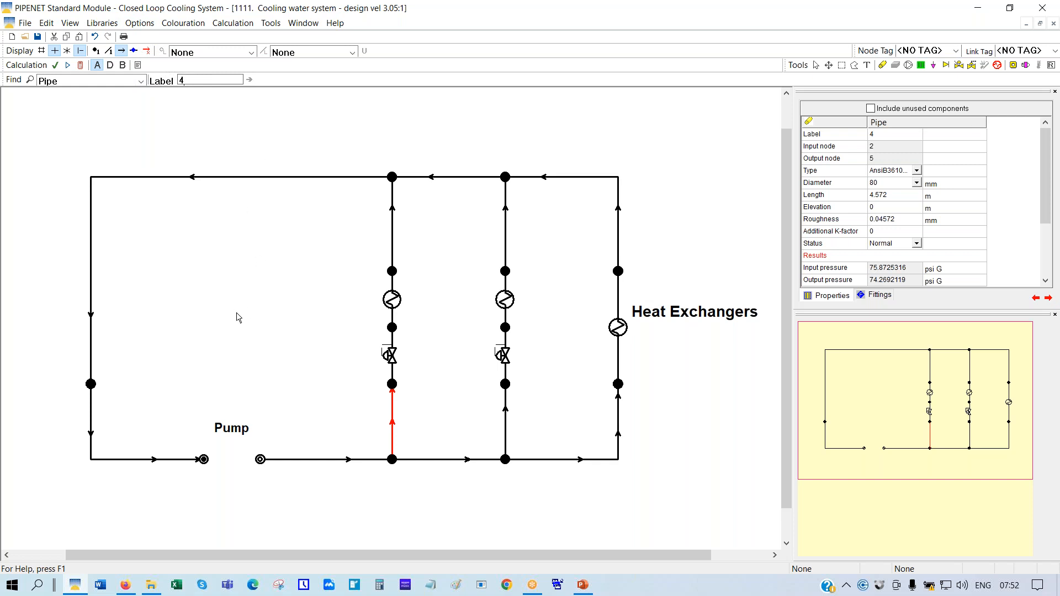
Set node colouring to Pressure and pipe colouring to Pipe vol. flow, labelling psi G and US gal/min
left_click(252, 53)
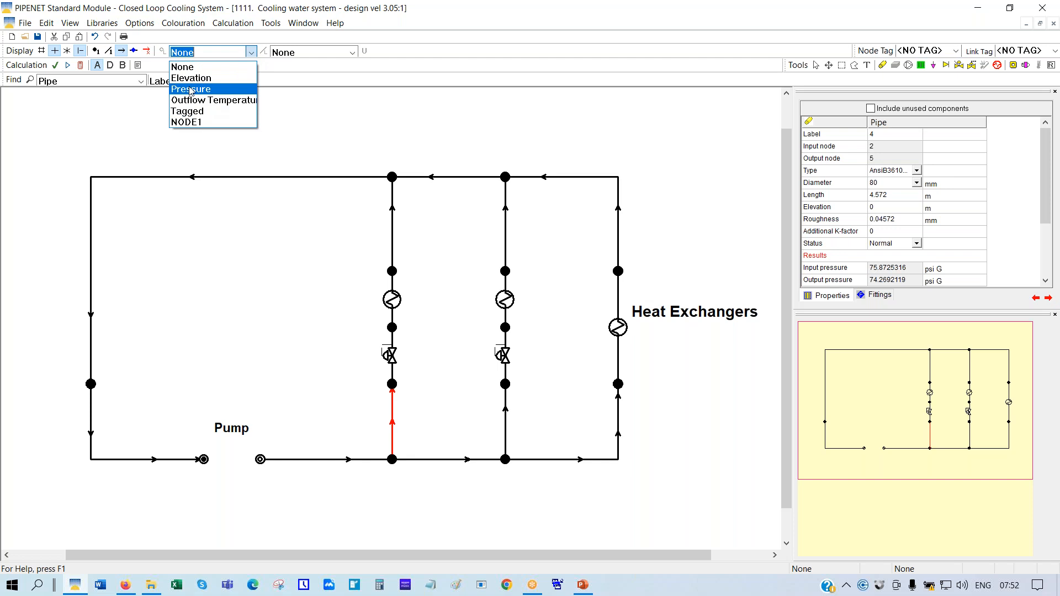
left_click(190, 89)
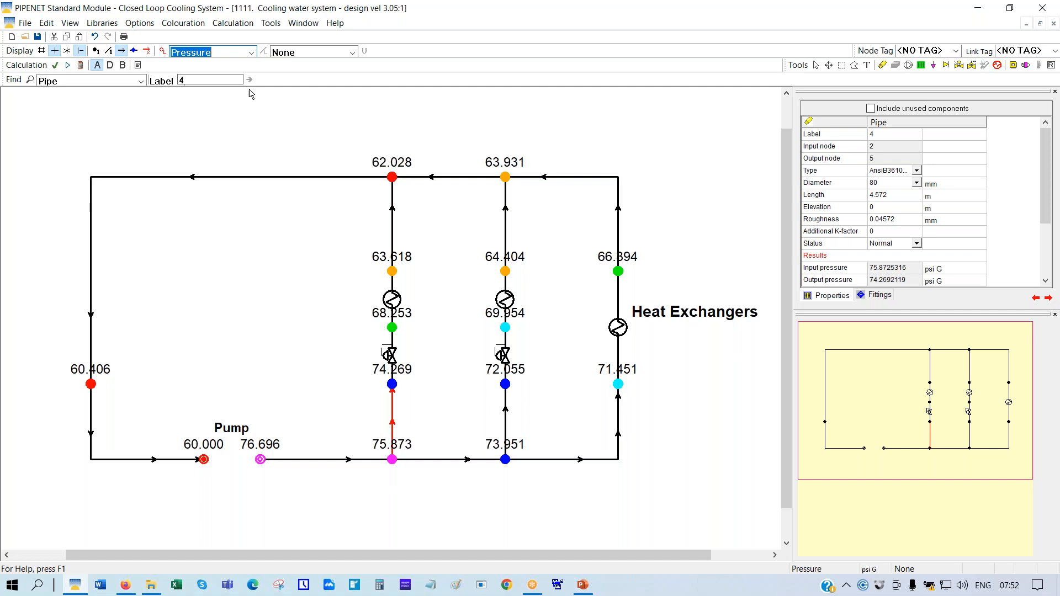
left_click(353, 53)
left_click(287, 79)
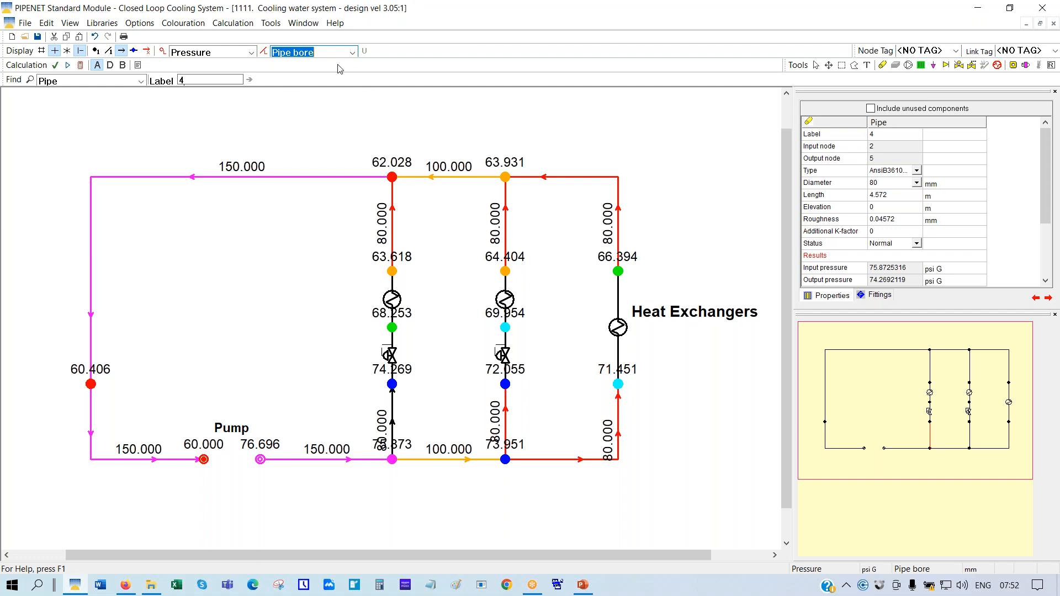
left_click(352, 53)
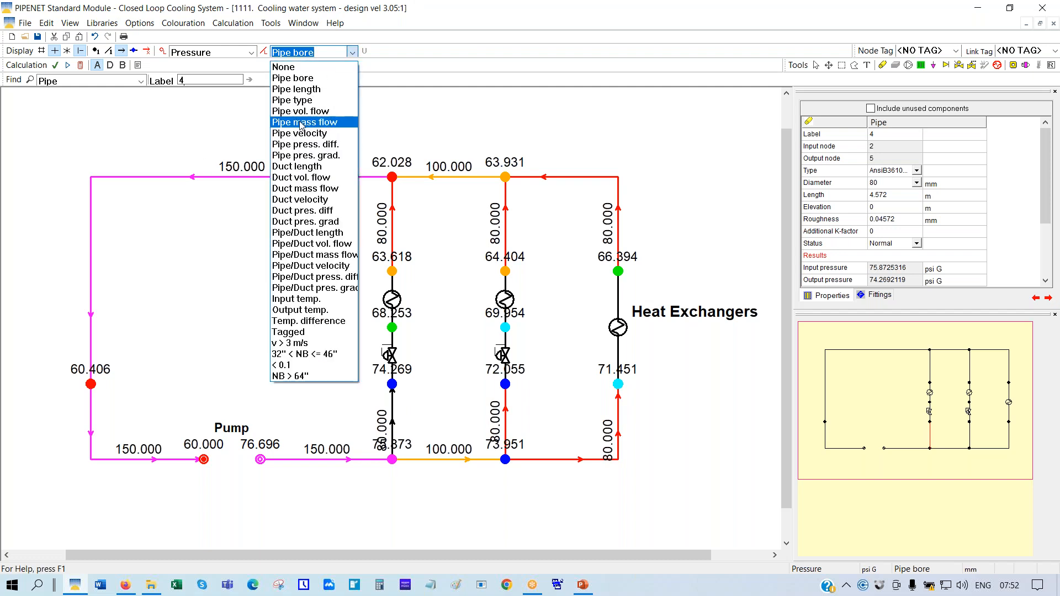
left_click(300, 111)
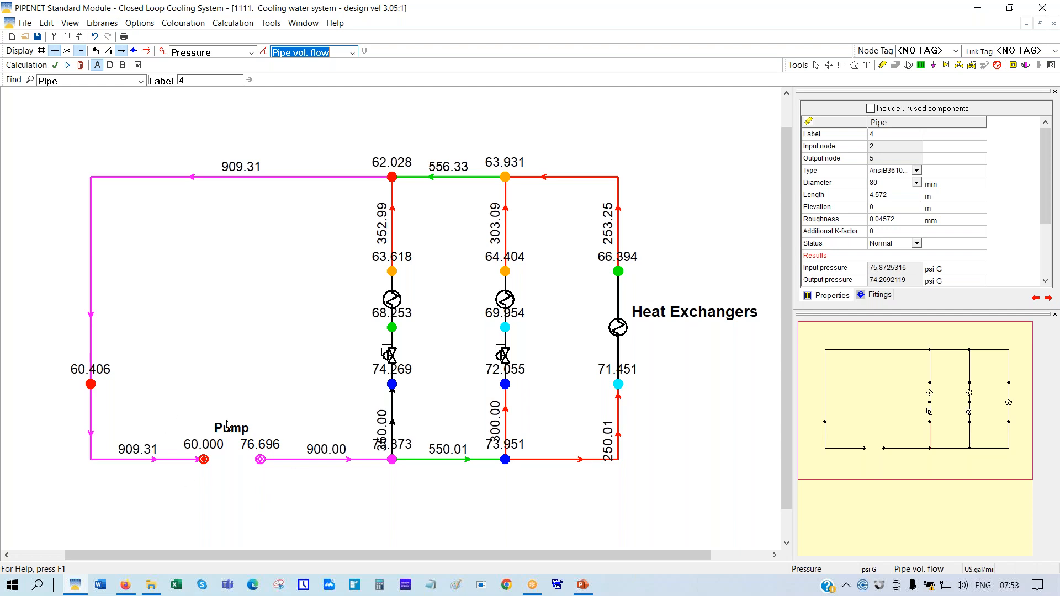
left_click(101, 25)
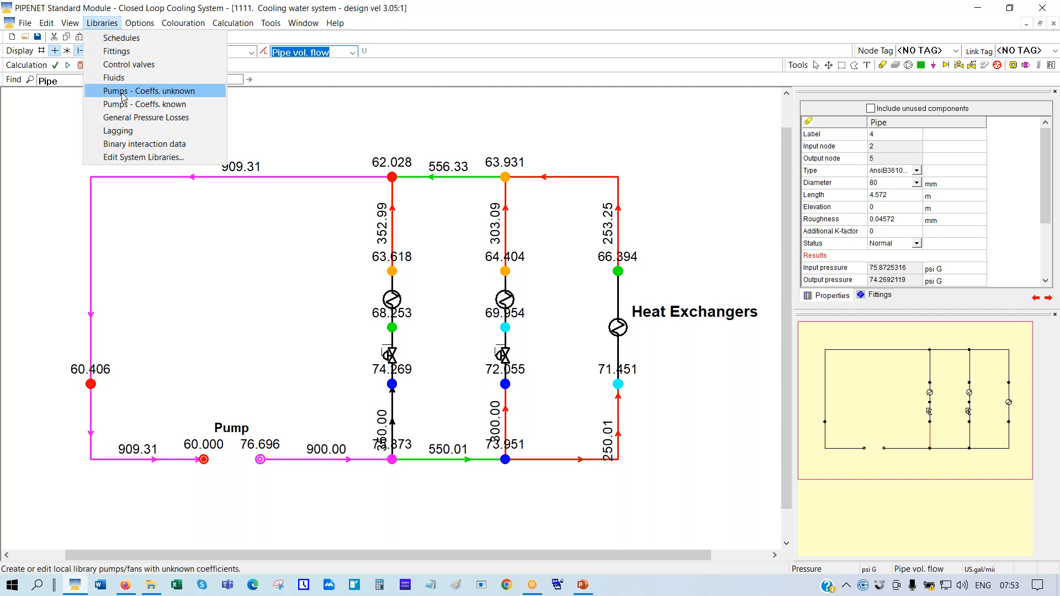
left_click(111, 52)
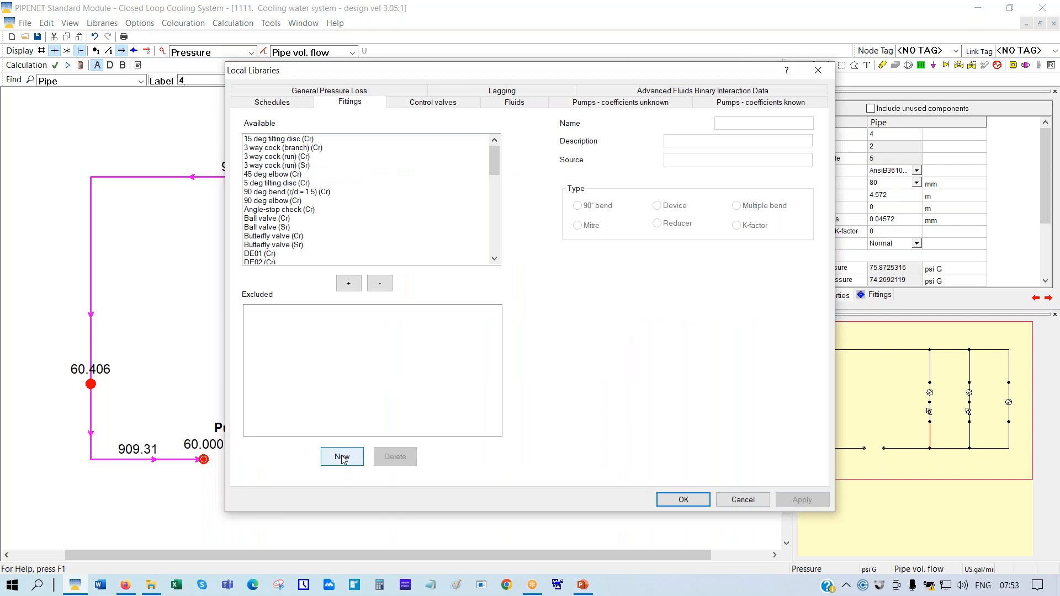
left_click(342, 457)
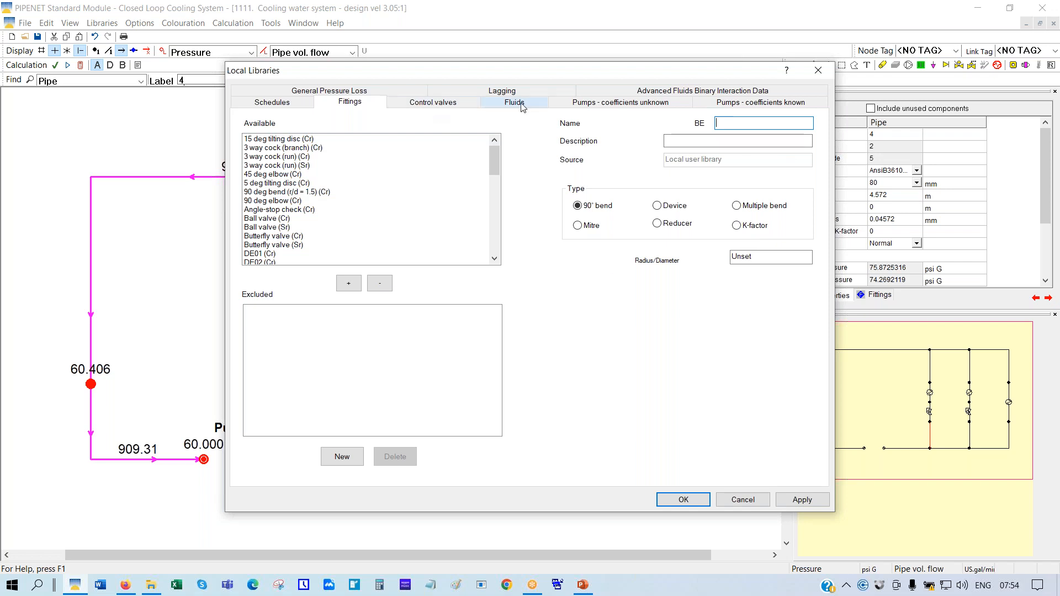
left_click(741, 500)
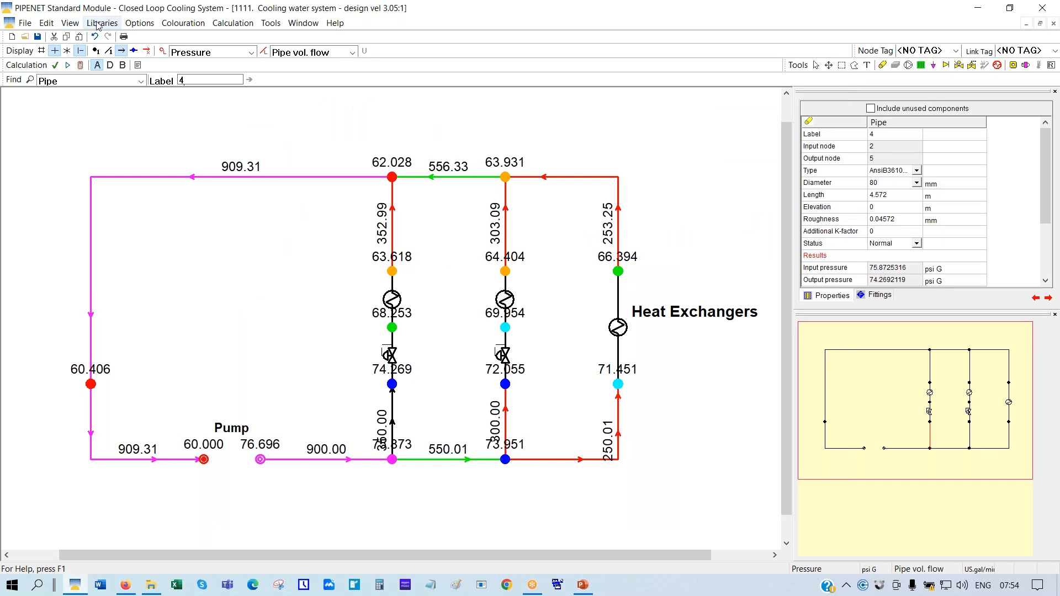
left_click(100, 23)
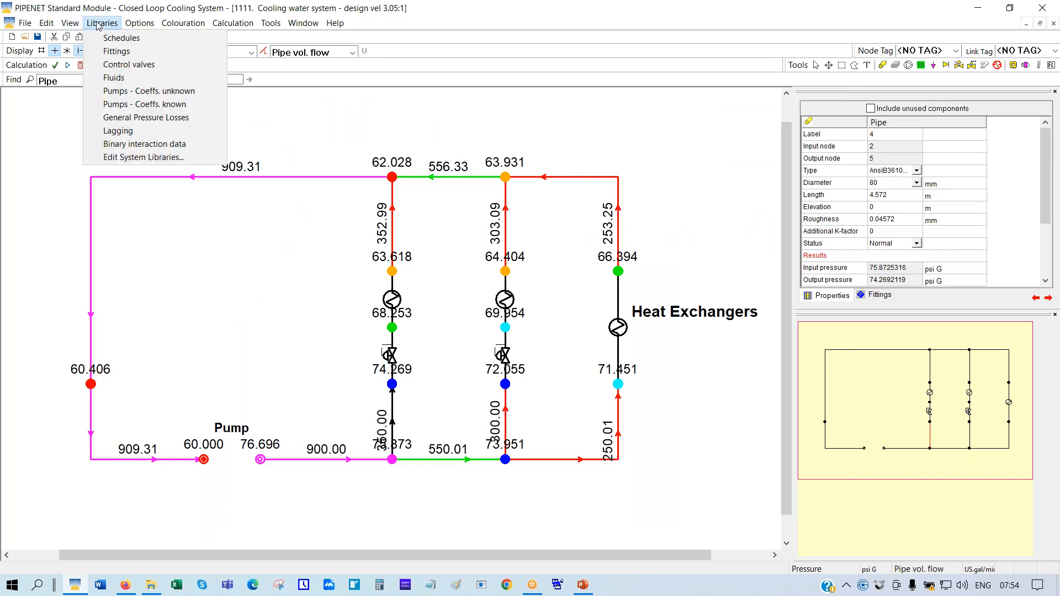
Create a new entry in the unknown-coefficient pump library, described as 'New pump'
left_click(145, 93)
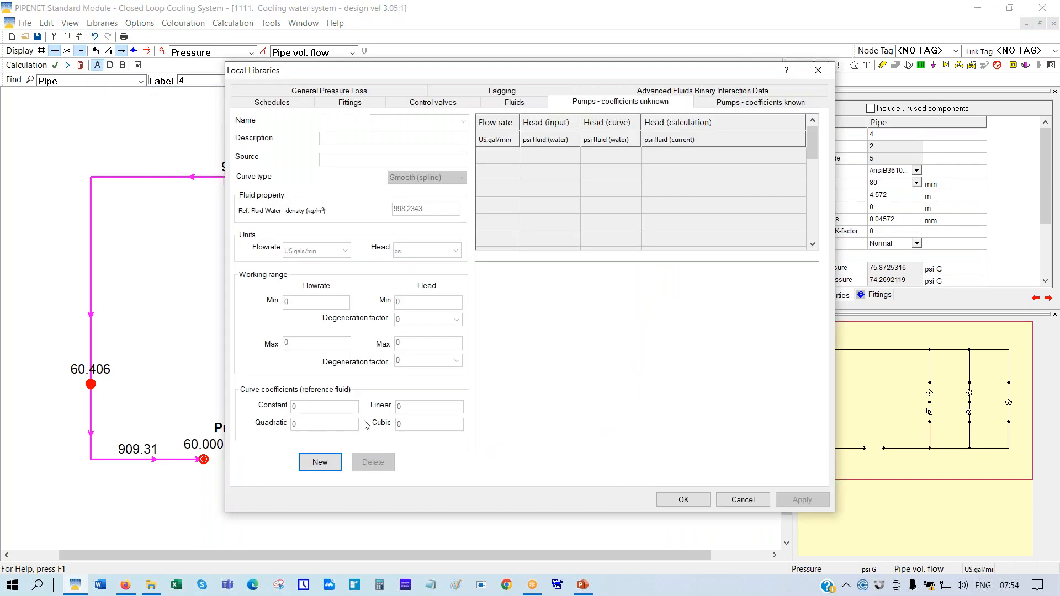
left_click(321, 463)
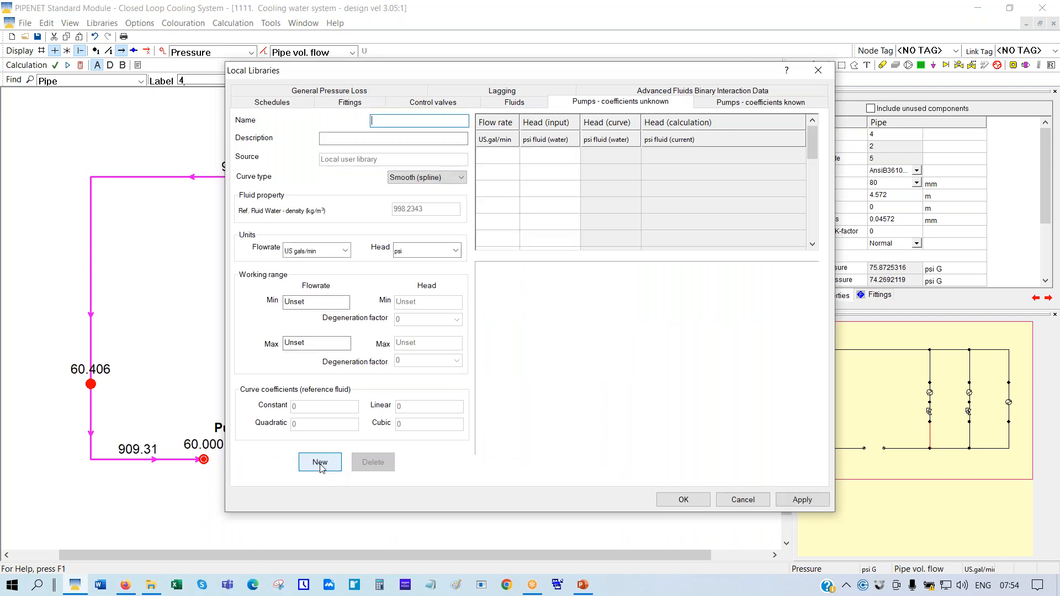
type("Puymp")
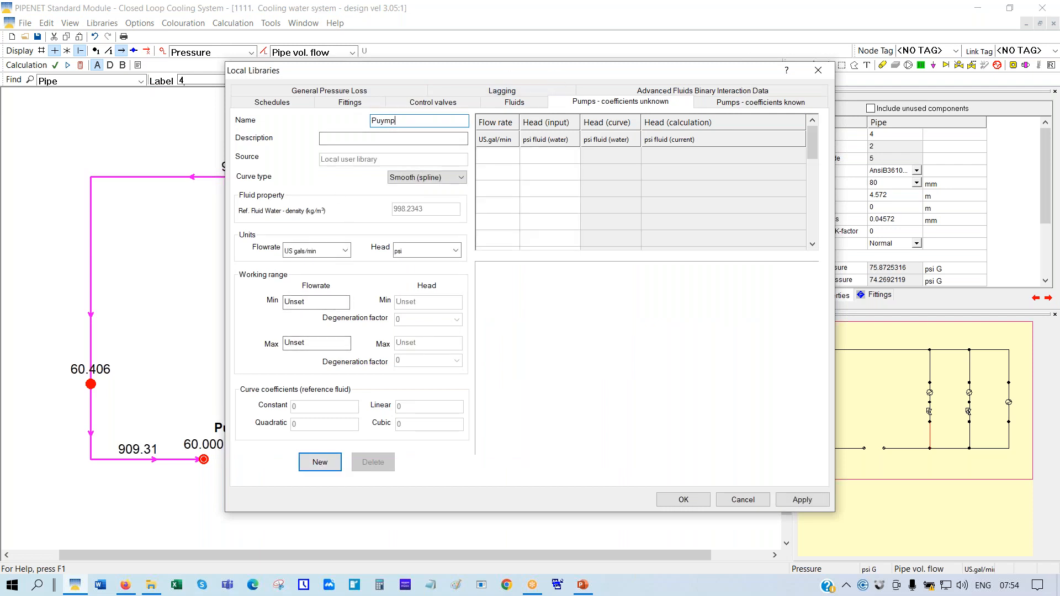
key("Left")
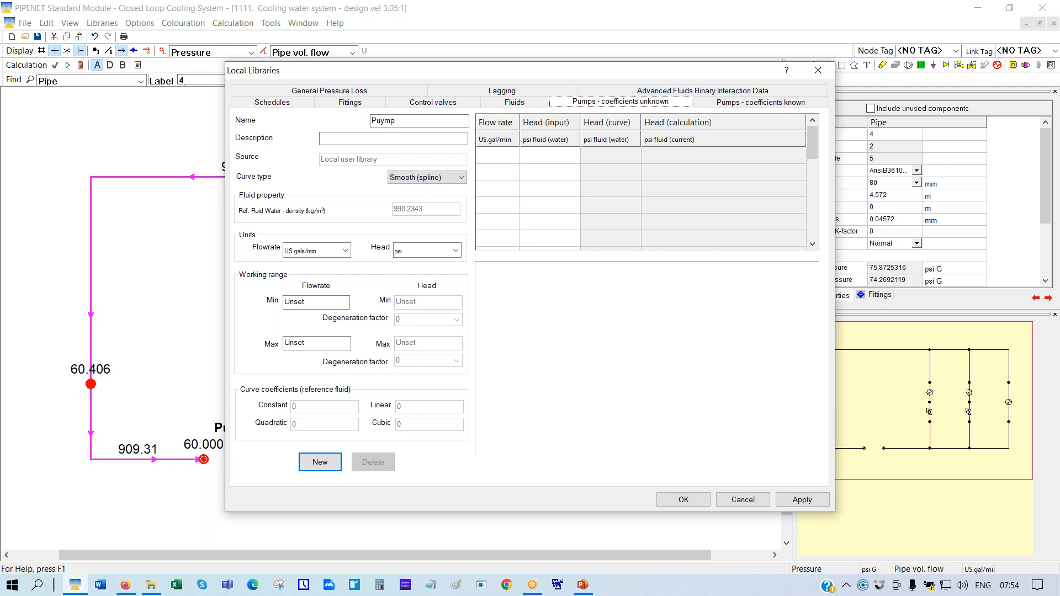
left_click(391, 120)
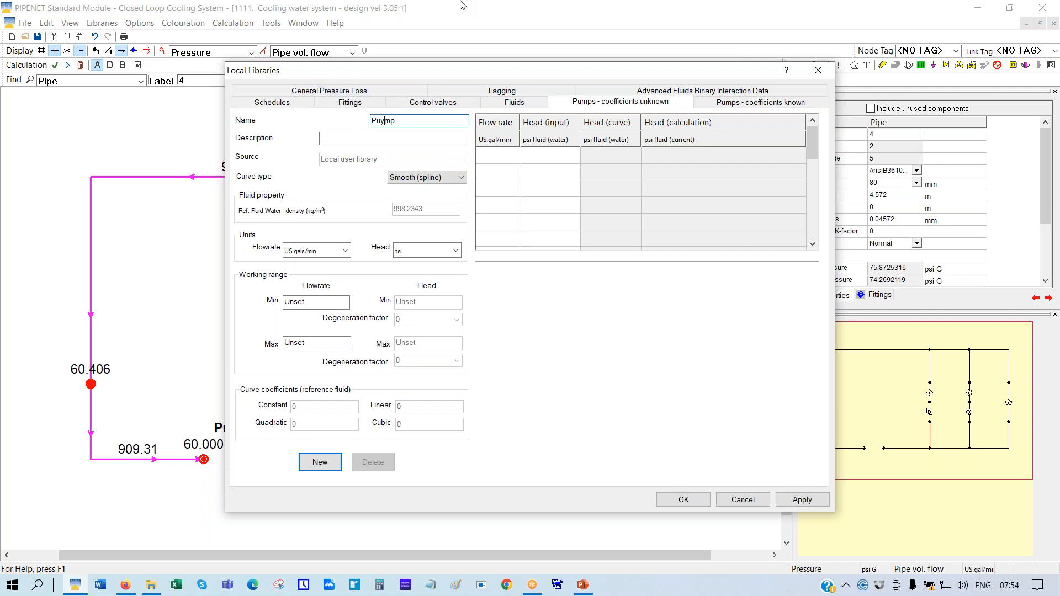
key("Tab")
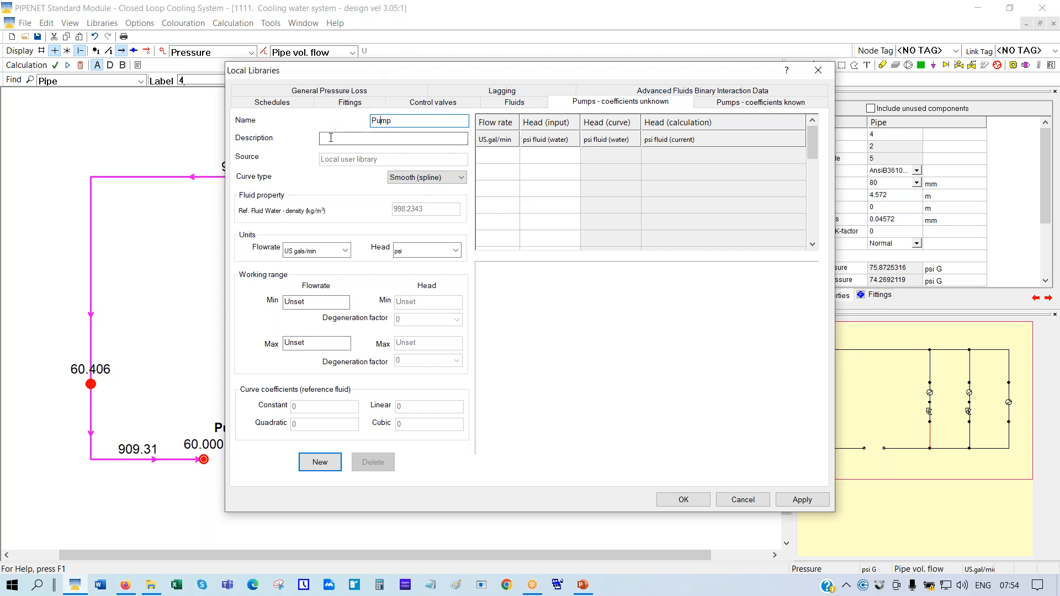
type("New pump")
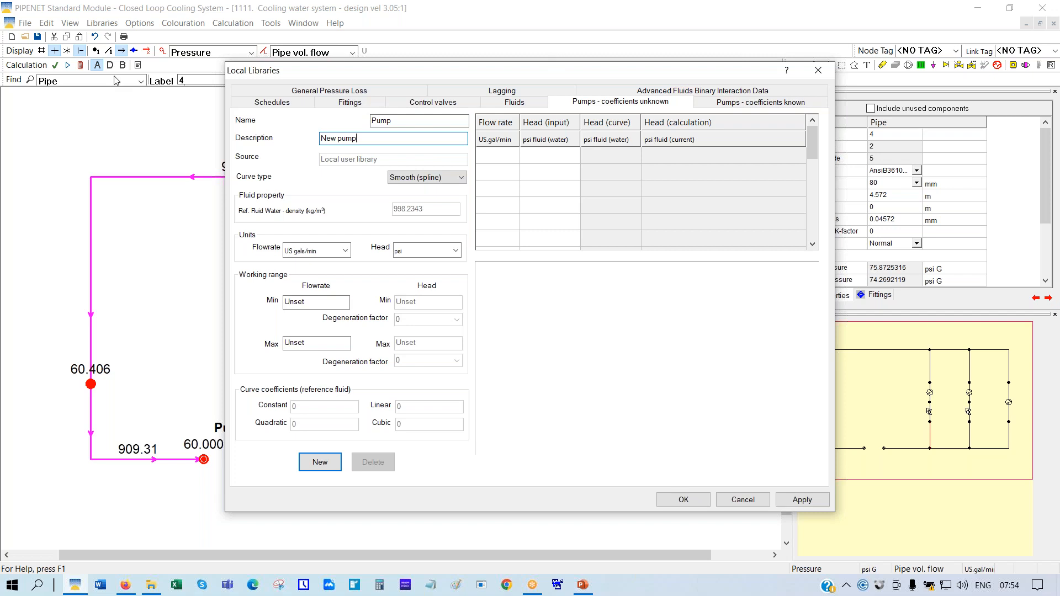
Enter the first two curve points: 900/17.7 and 1100/17.0
left_click(488, 160)
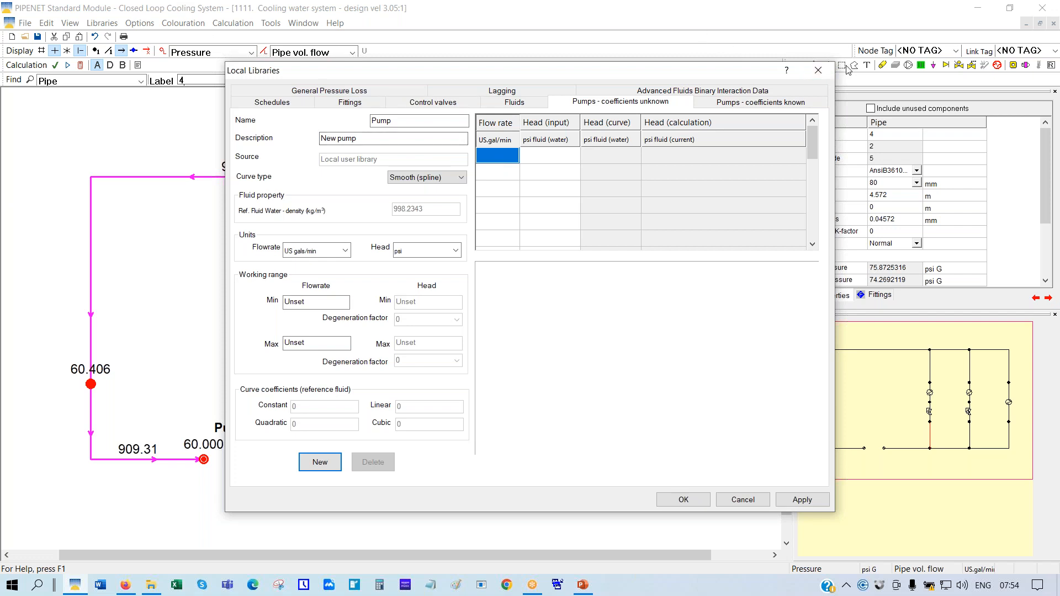
type("900")
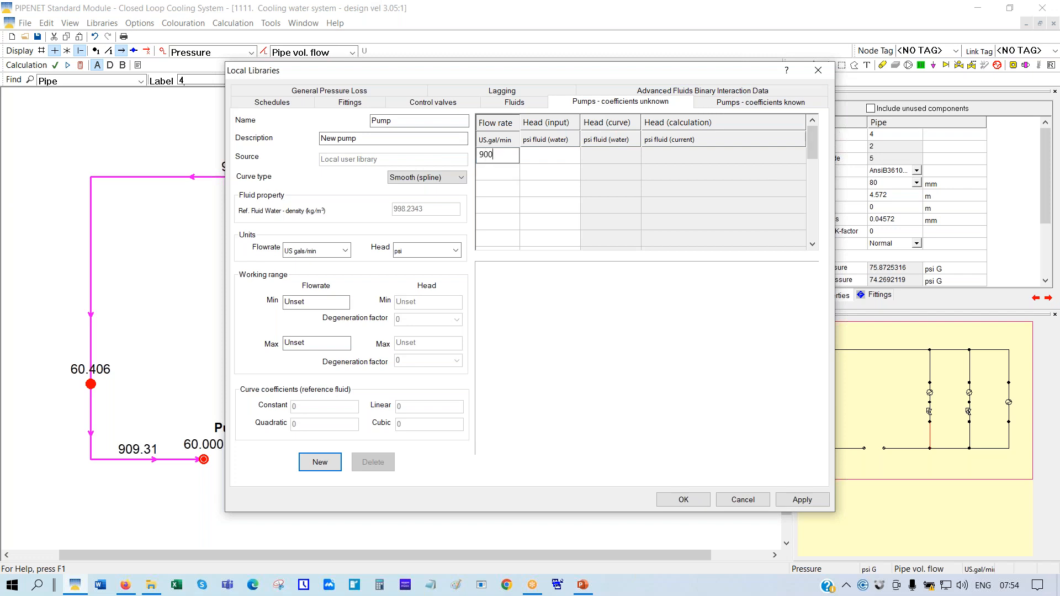
key("Tab")
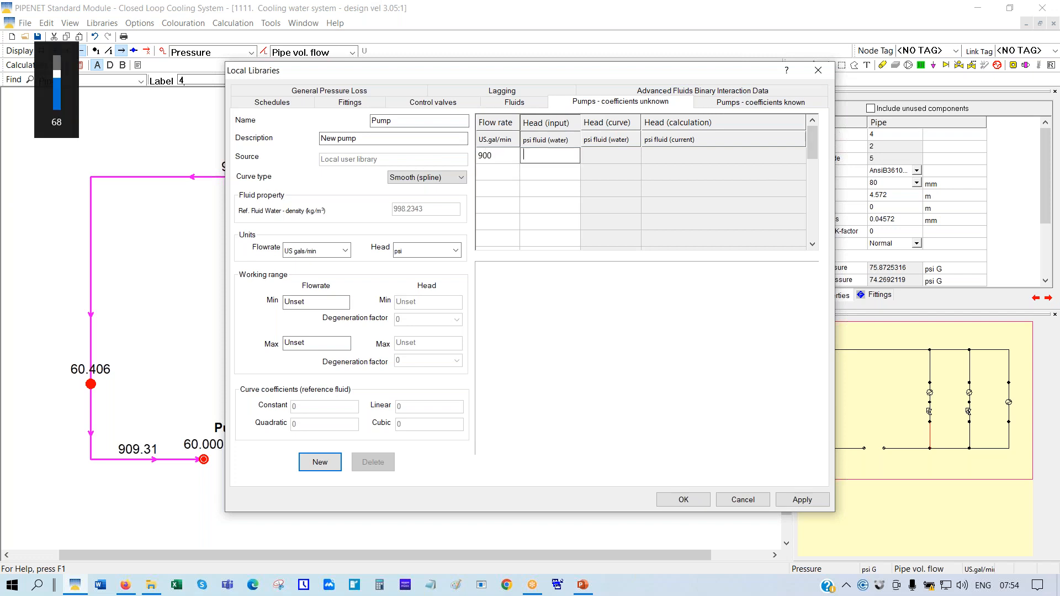
type("17.7")
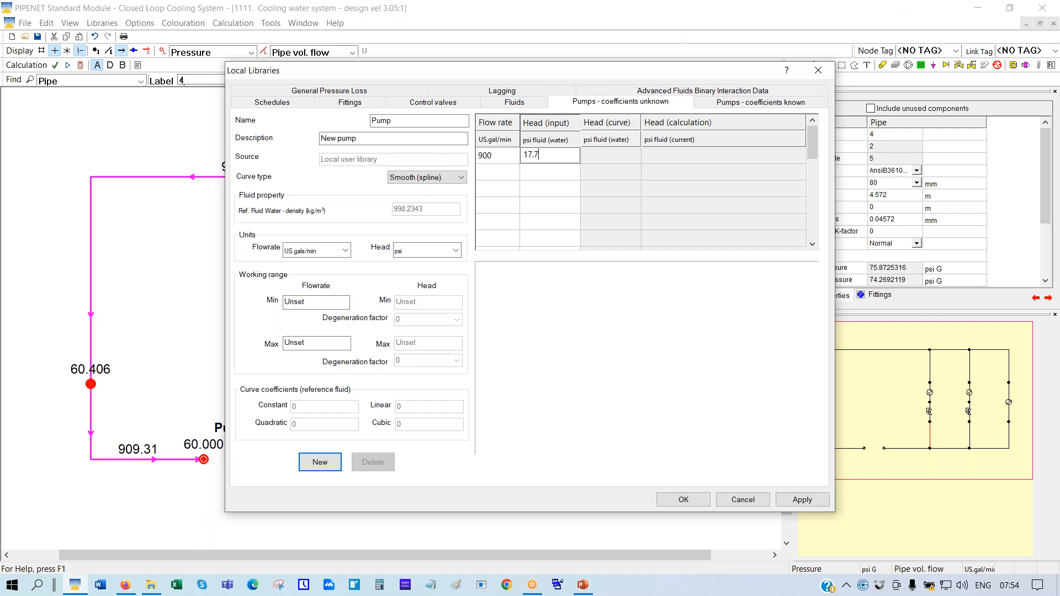
left_click(490, 175)
type("1100")
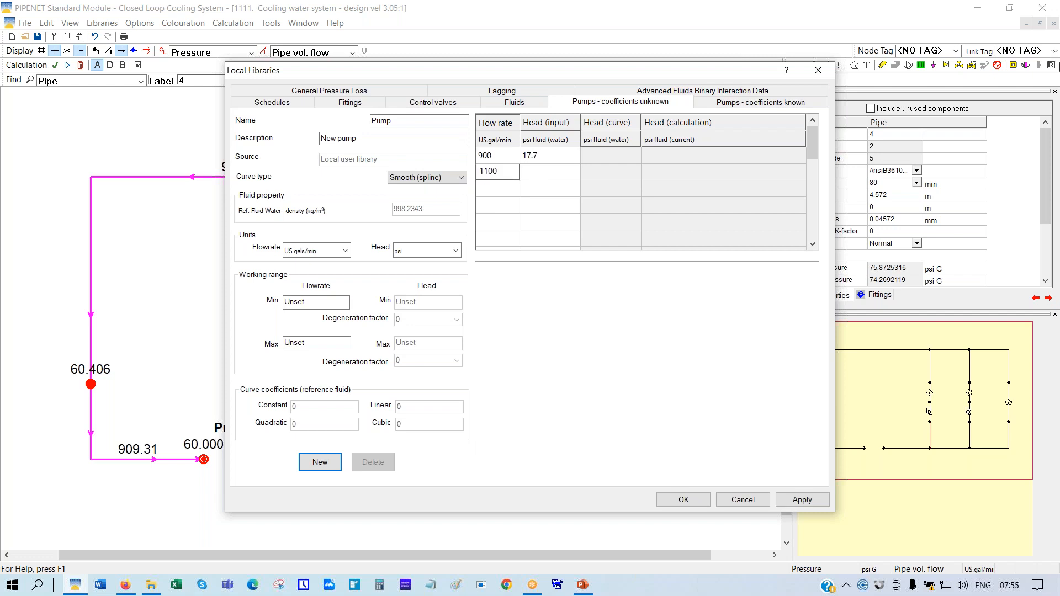
key("Tab")
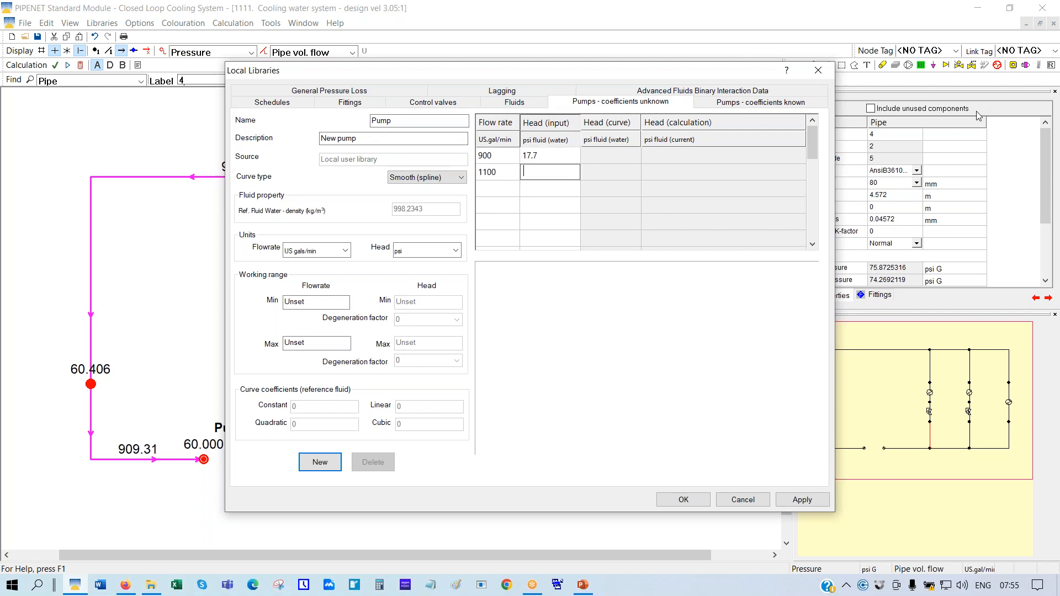
type("17.0")
Add the remaining curve points 1200/16.1 and 800/18.2
left_click(499, 191)
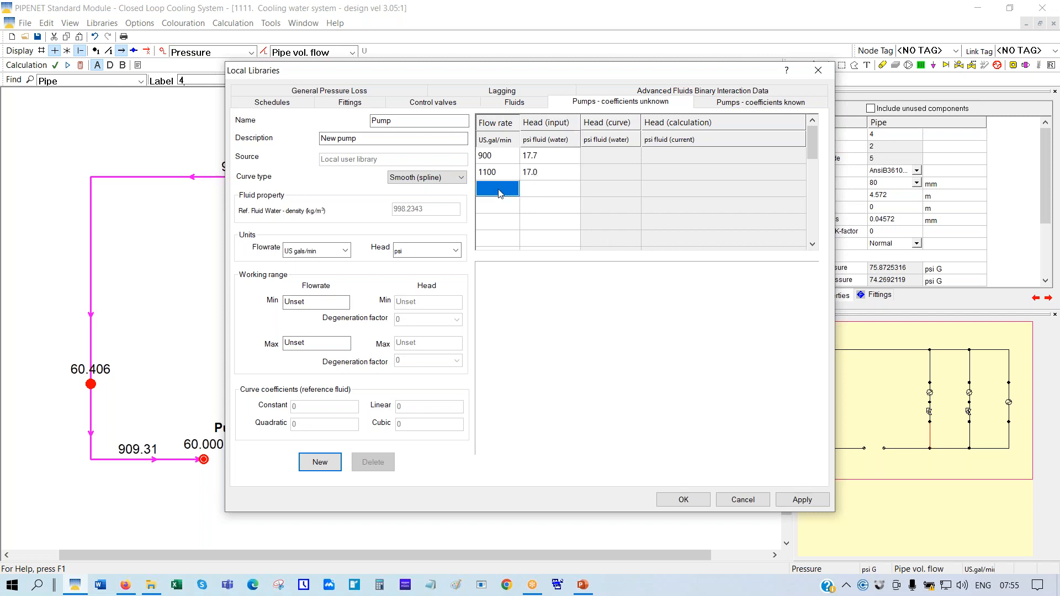
type("1200")
scroll(499, 191, "down", 1)
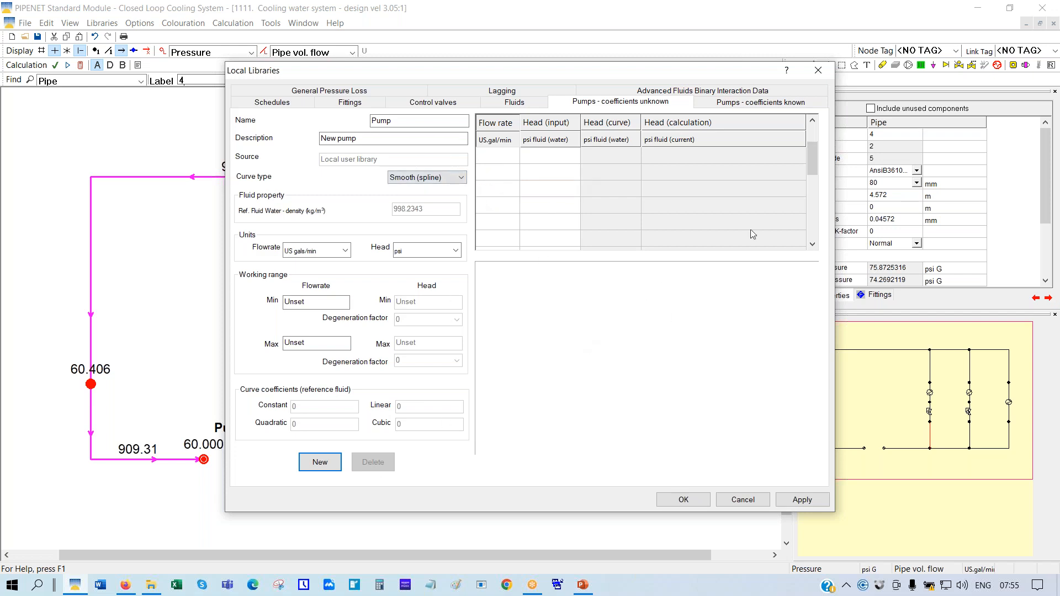
left_click_drag(813, 161, 815, 124)
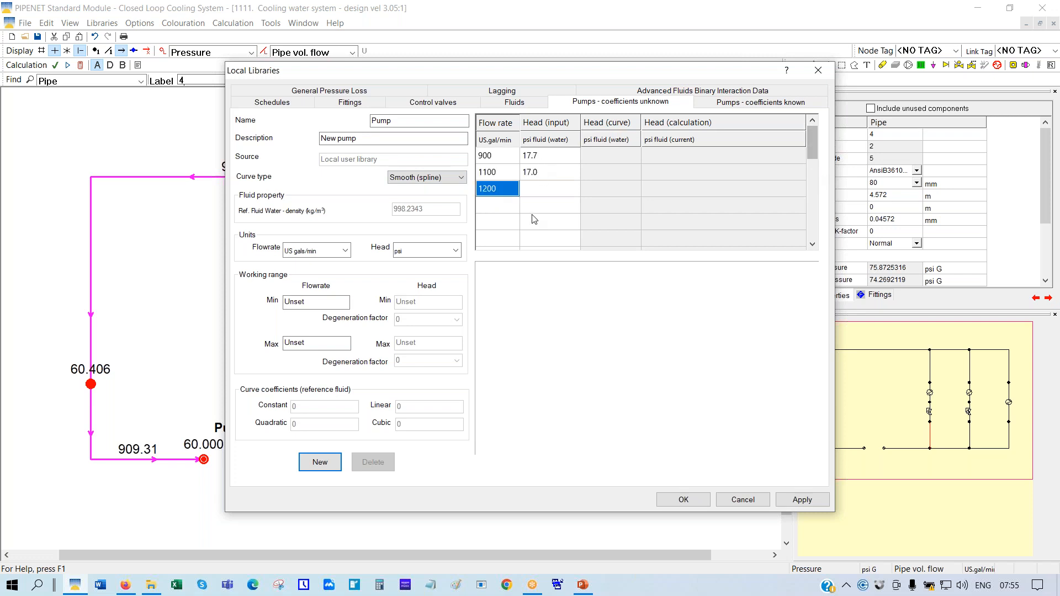
left_click(538, 193)
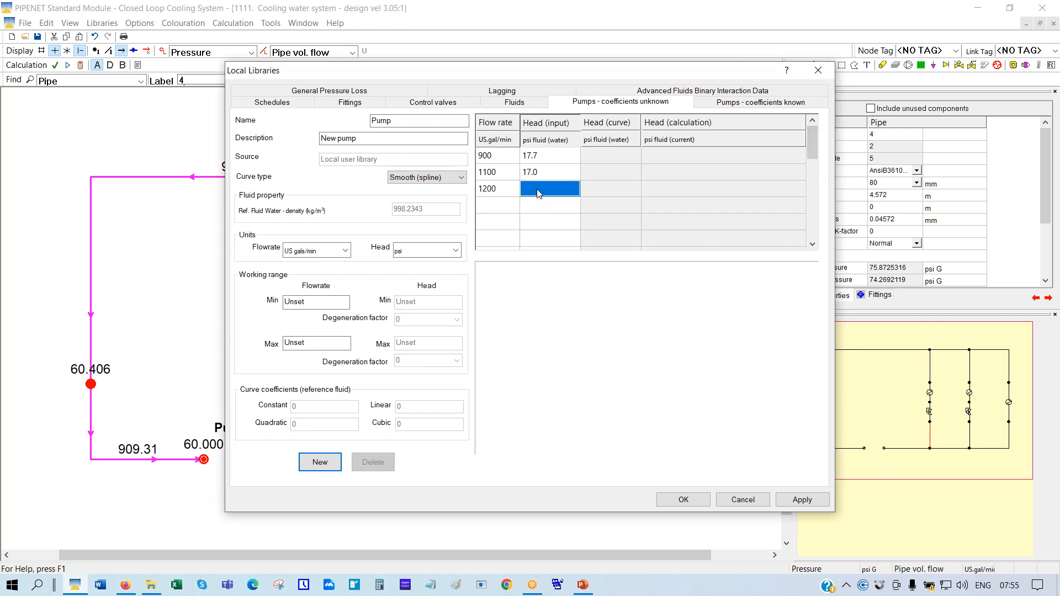
type("16.1")
left_click(494, 208)
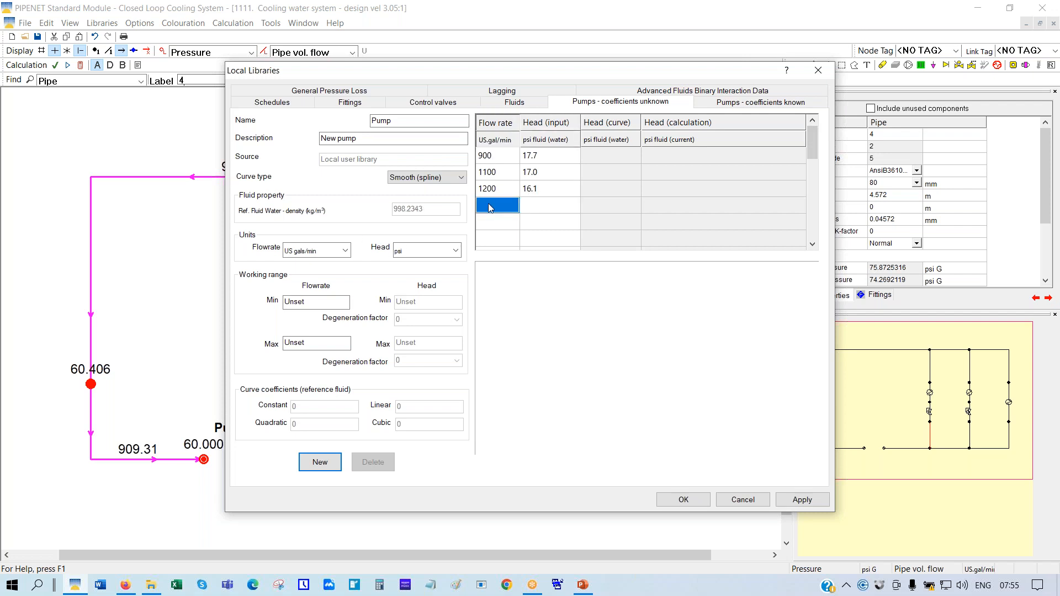
type("800")
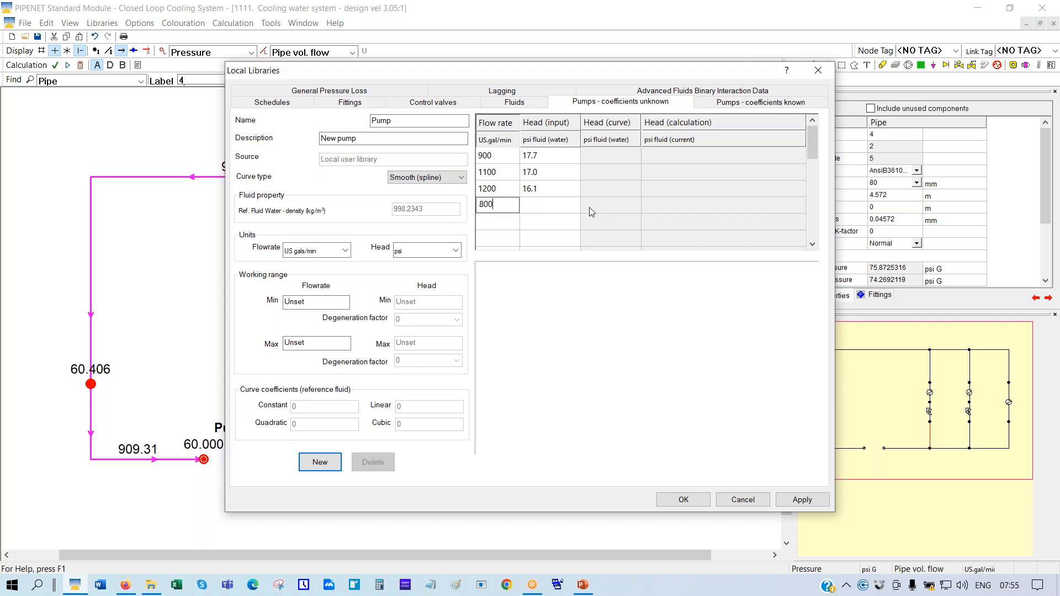
left_click(547, 210)
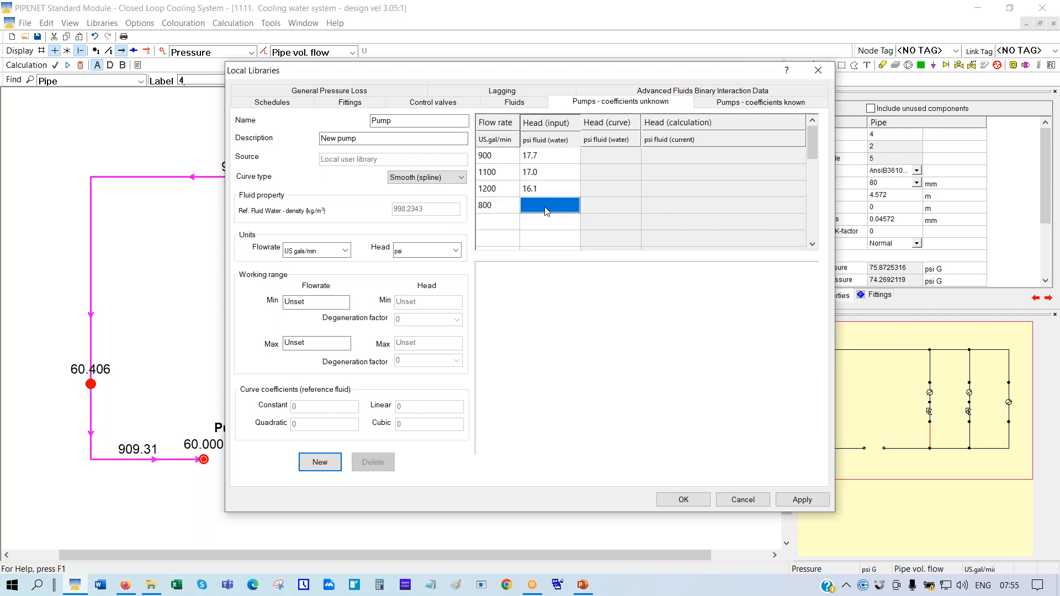
type("18.2")
Set the working range Min Flowrate to 800 and Max Flowrate to 1200 US gal/min
double_click(315, 300)
type("800")
left_click_drag(309, 343, 176, 354)
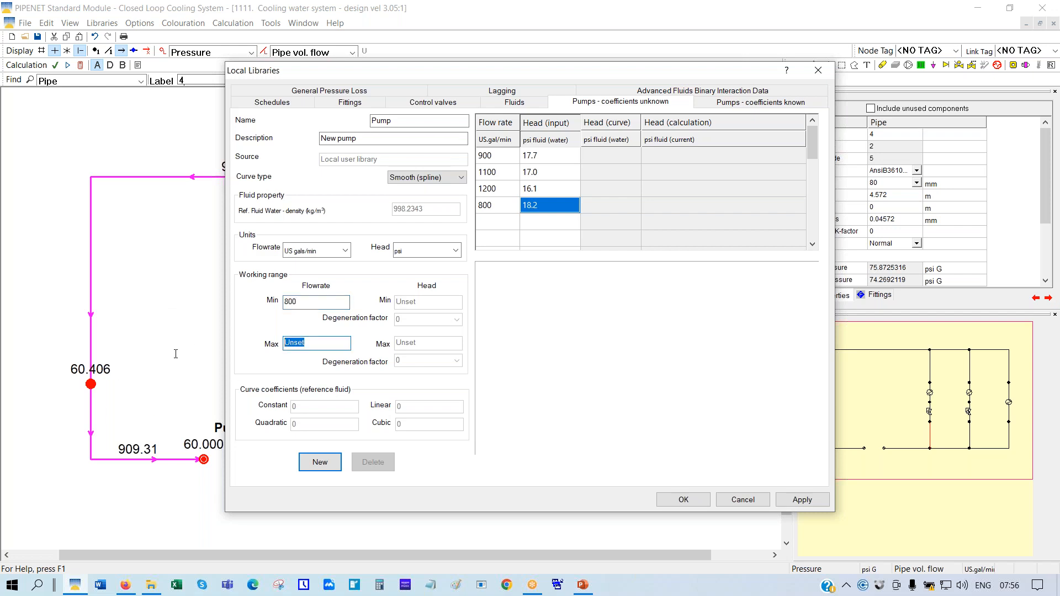
type("1200")
Leave head units as psi and apply, sorting the points and plotting the pump curve
left_click(455, 250)
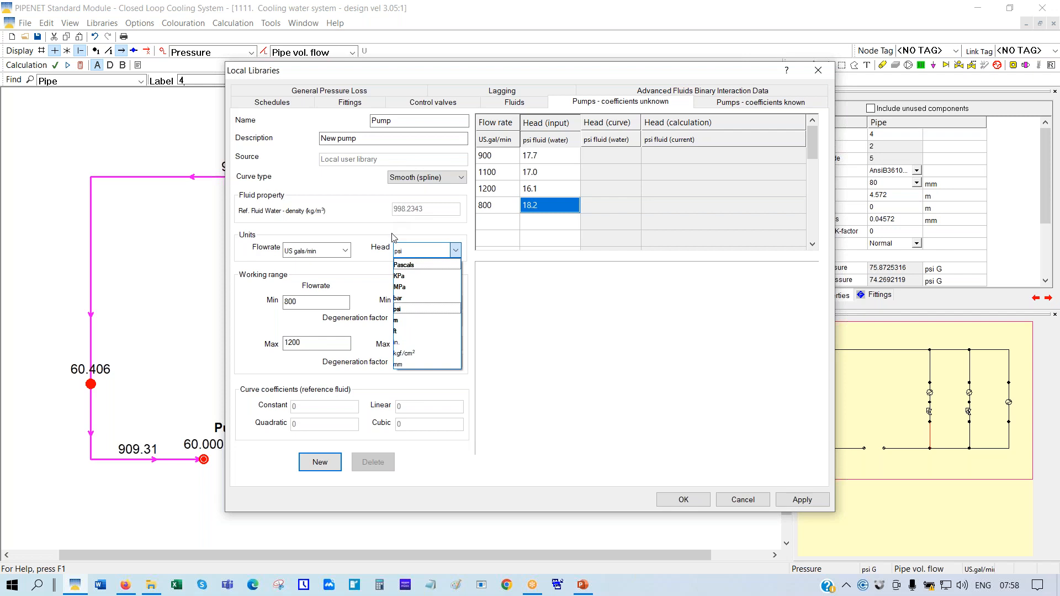
left_click(412, 248)
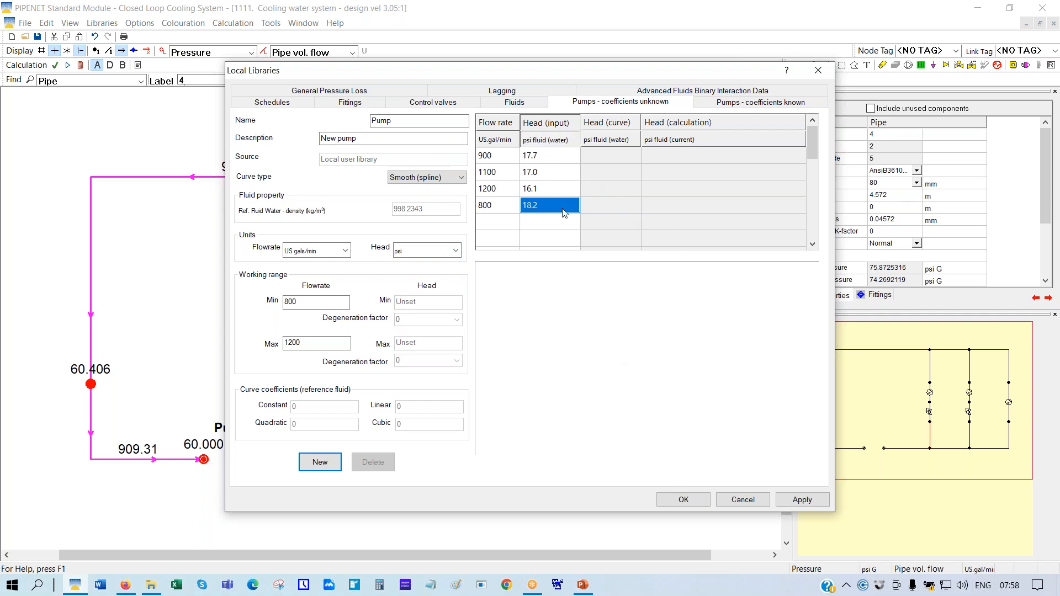
left_click(802, 503)
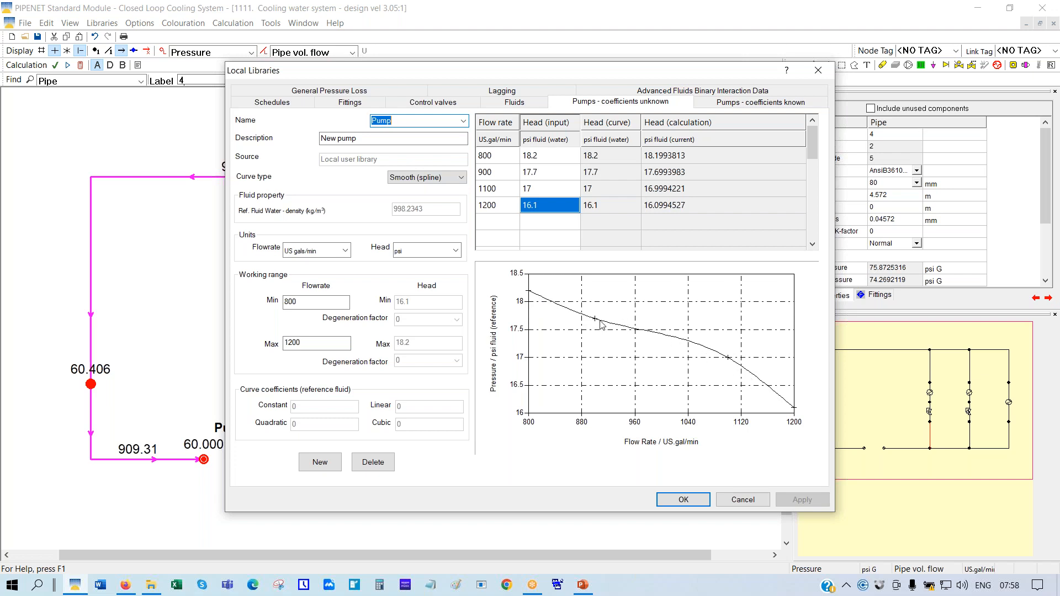
Switch the pump curve type to Quadratic, refitting it with constant 15.65
left_click(461, 177)
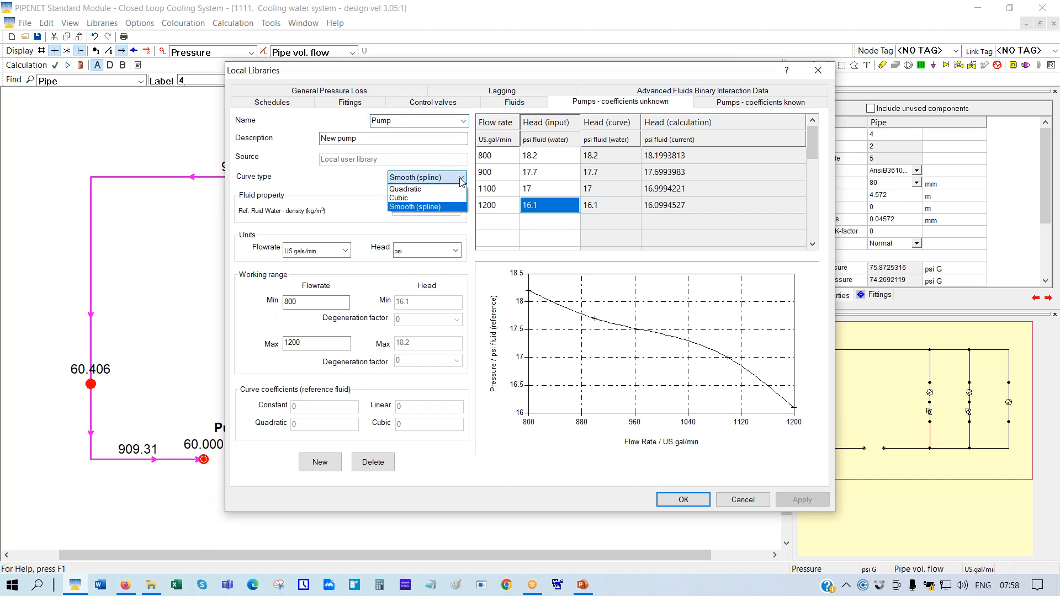
left_click(409, 191)
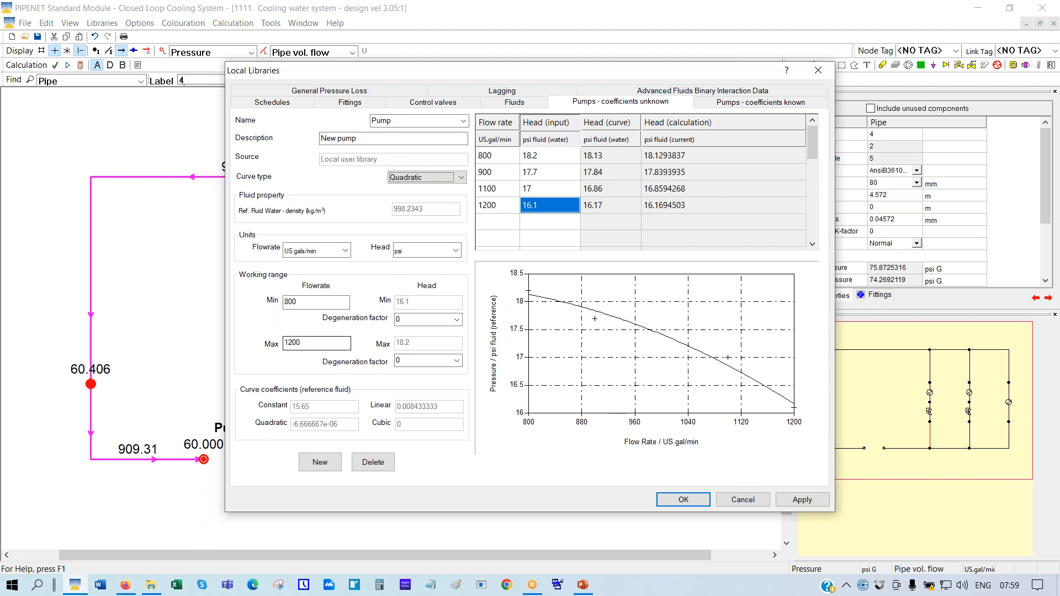
Start editing the new pump's maximum working flowrate field
left_click(307, 343)
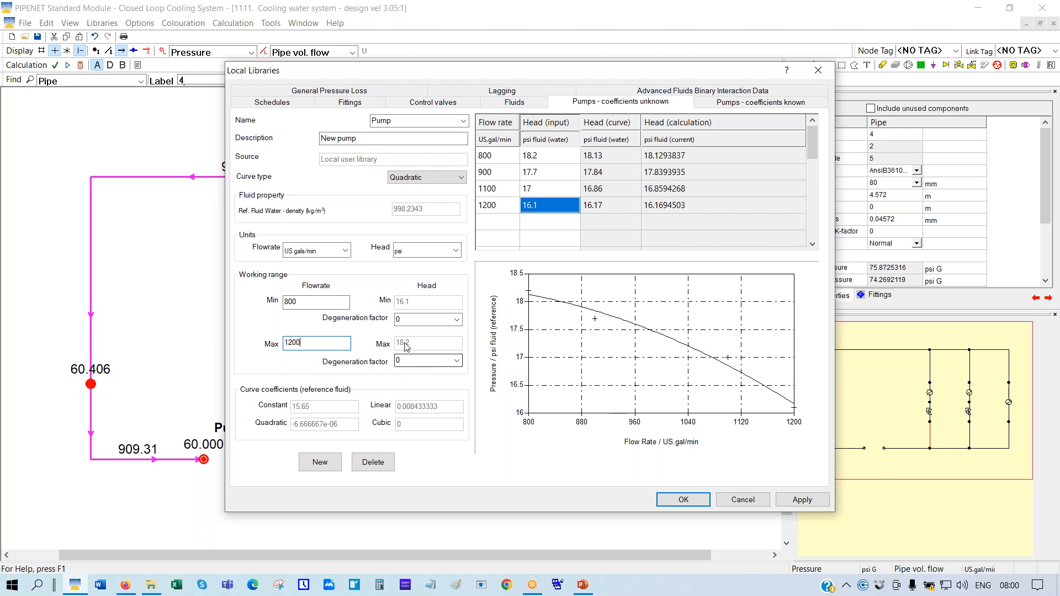
Apply a max degeneration factor of 5, briefly trying 7 before reverting to 5
left_click(456, 361)
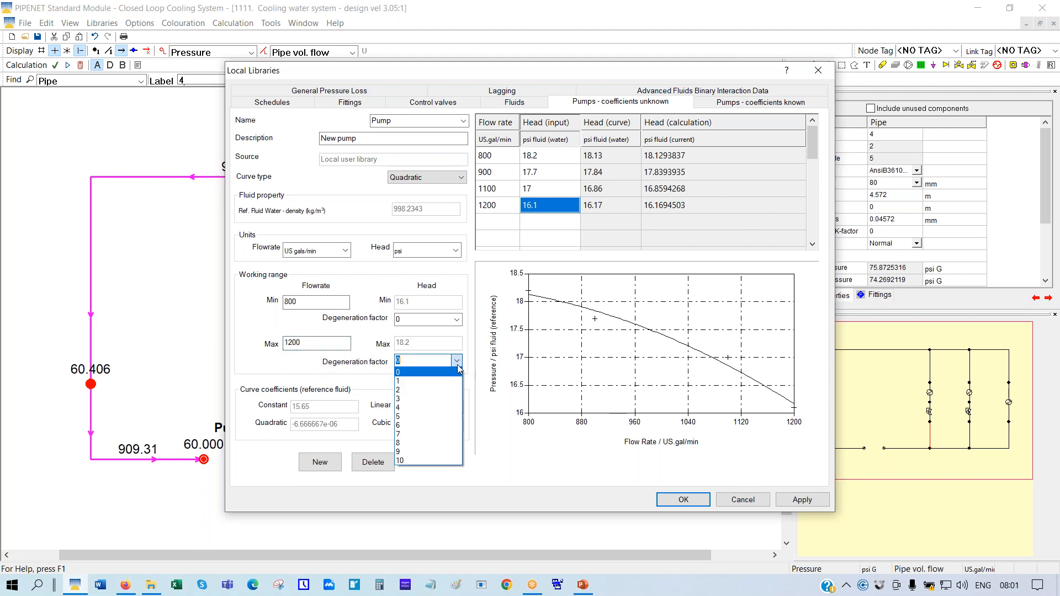
left_click(406, 417)
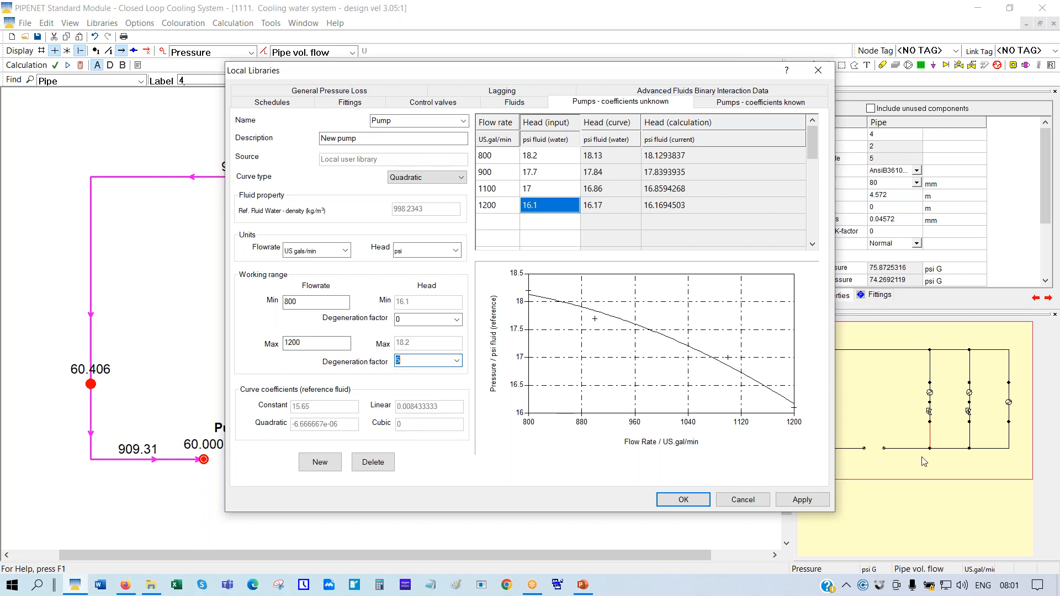
left_click(802, 500)
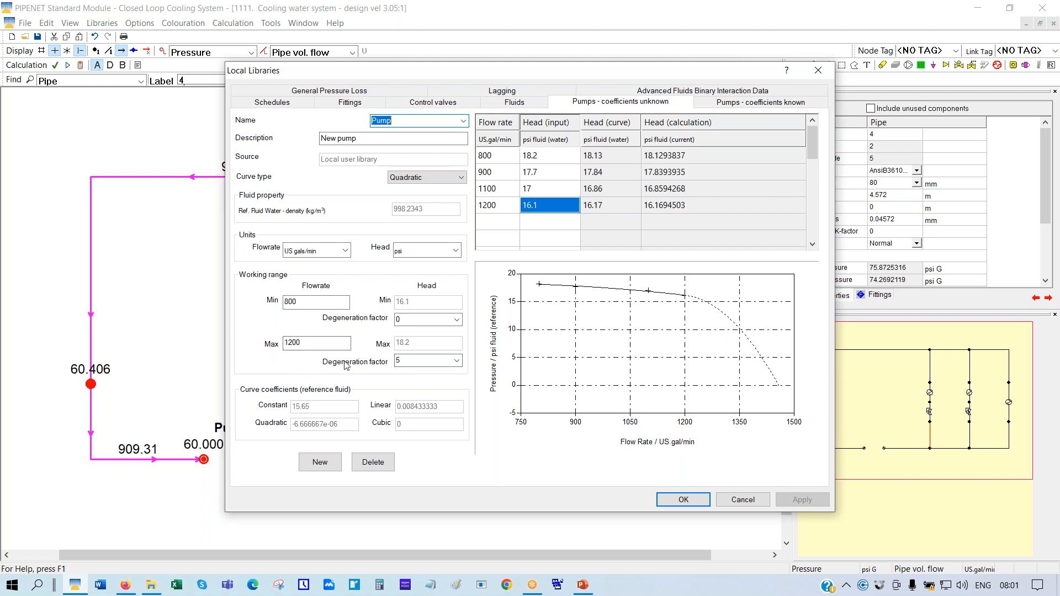
left_click(458, 361)
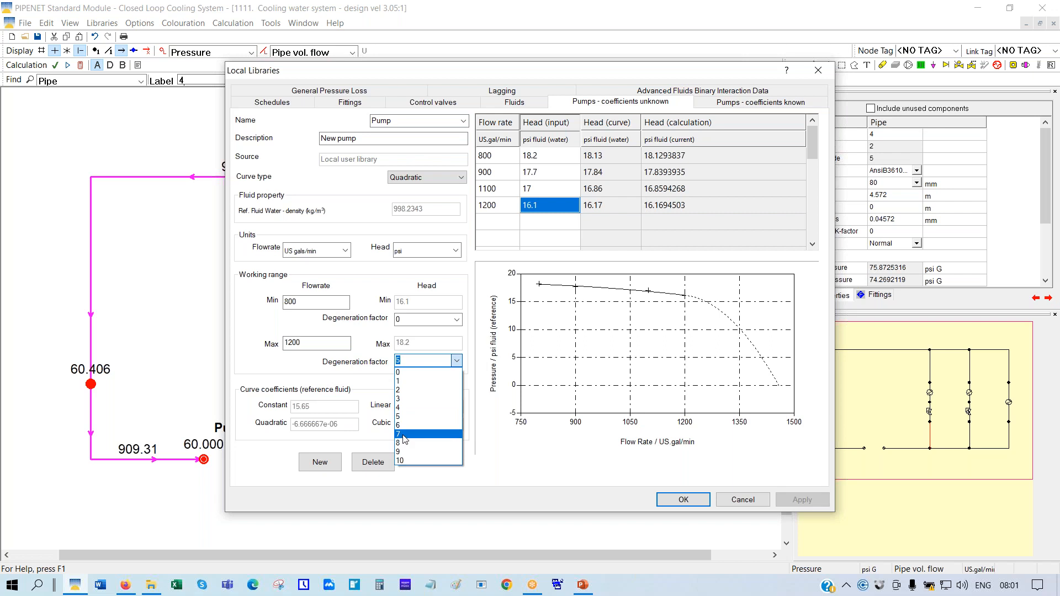
left_click(403, 435)
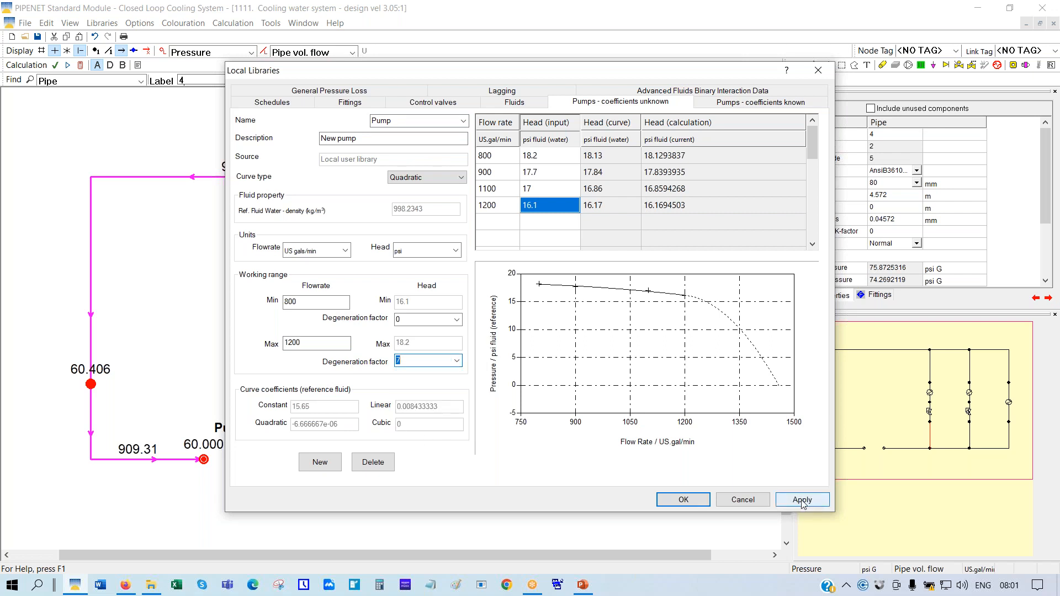
left_click(803, 500)
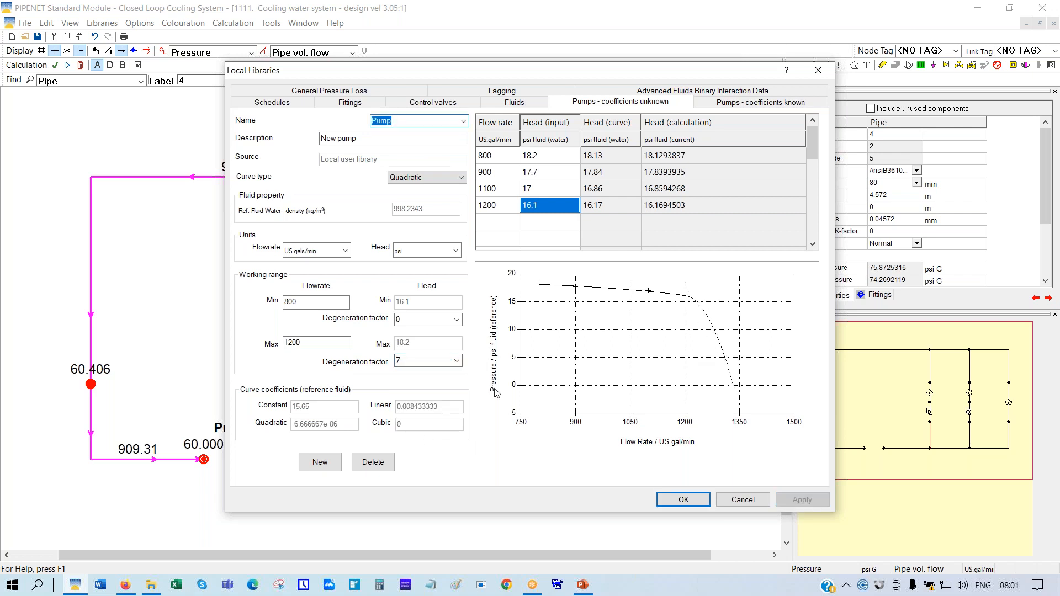
left_click(456, 361)
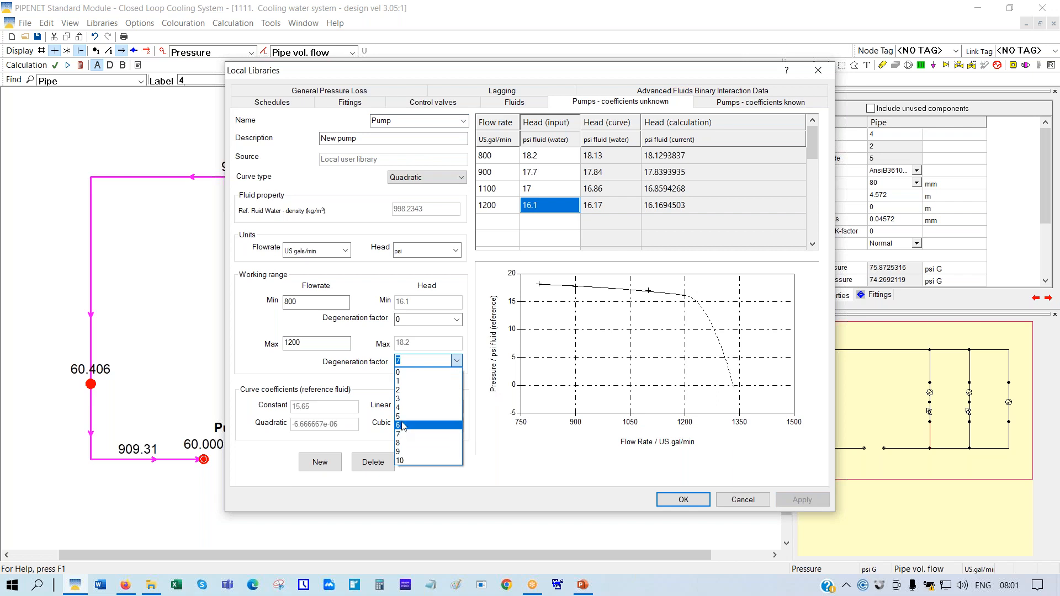
left_click(442, 416)
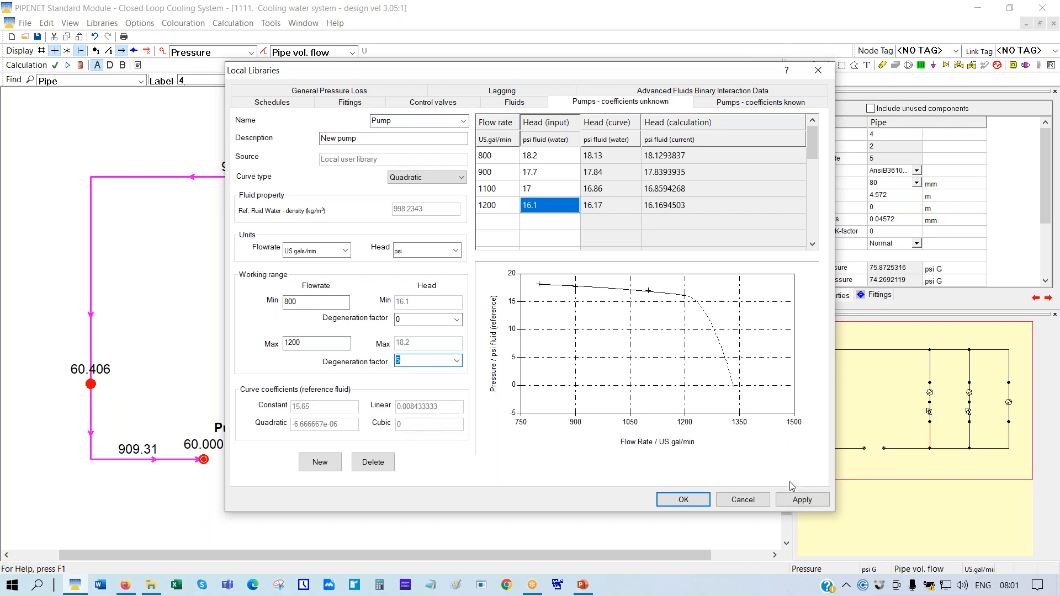
left_click(798, 499)
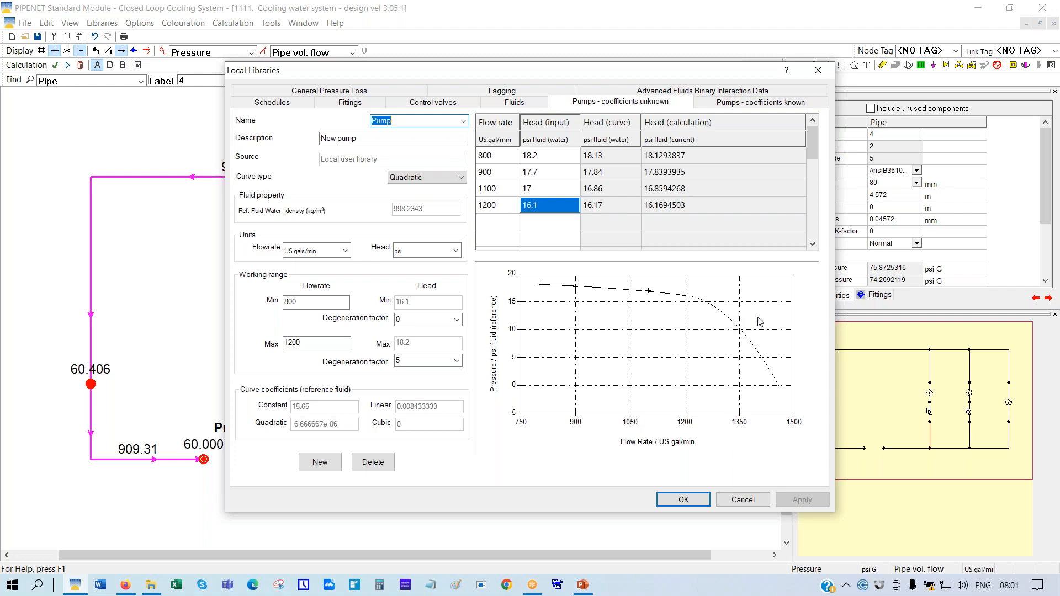
Close Local Libraries, hide the flow arrows, and draw a pump from node 13 to node 1
left_click(672, 503)
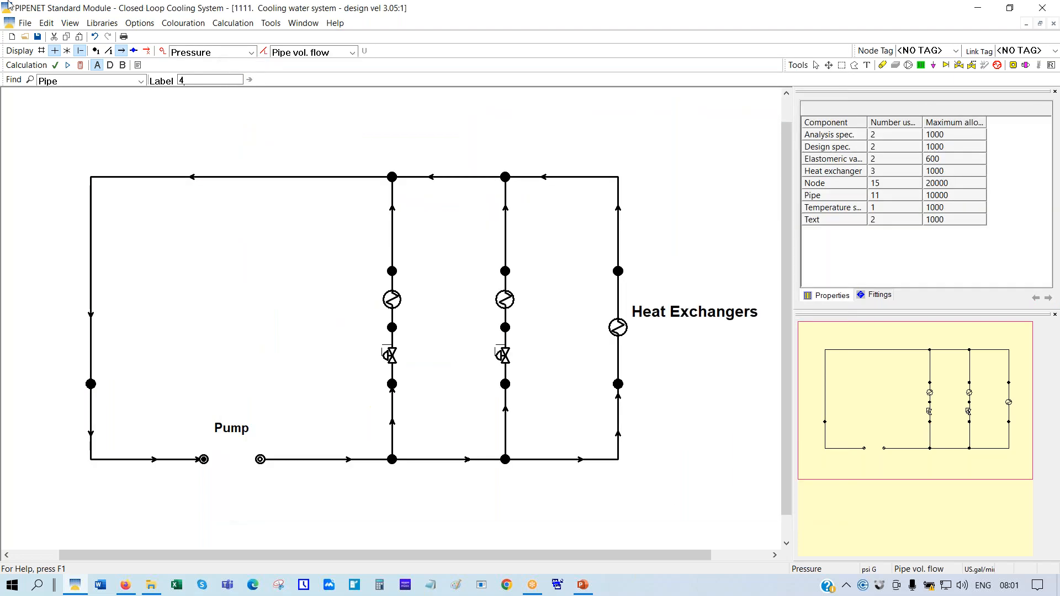
left_click(122, 52)
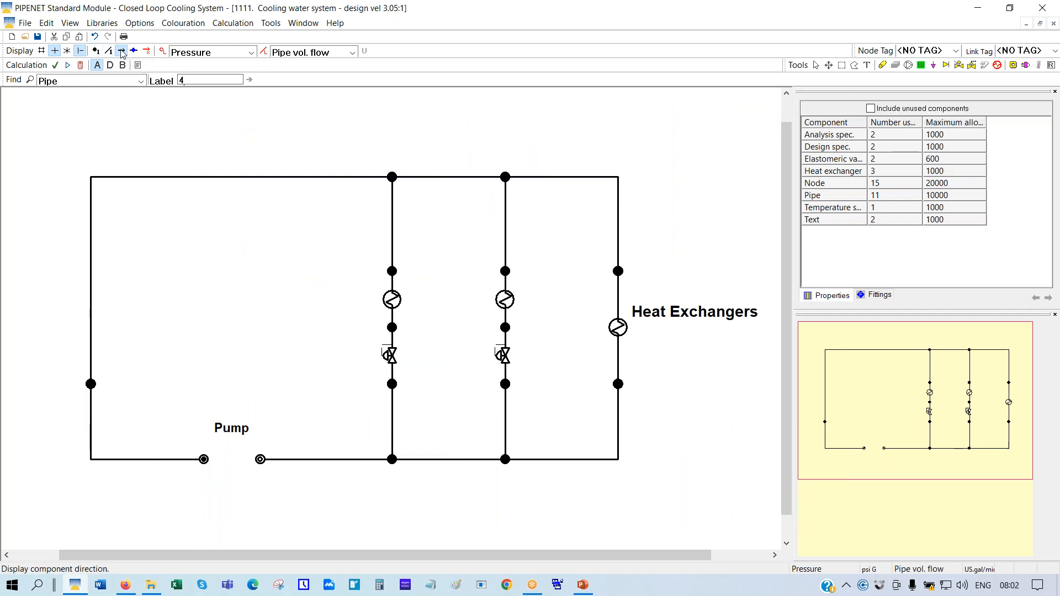
left_click(909, 66)
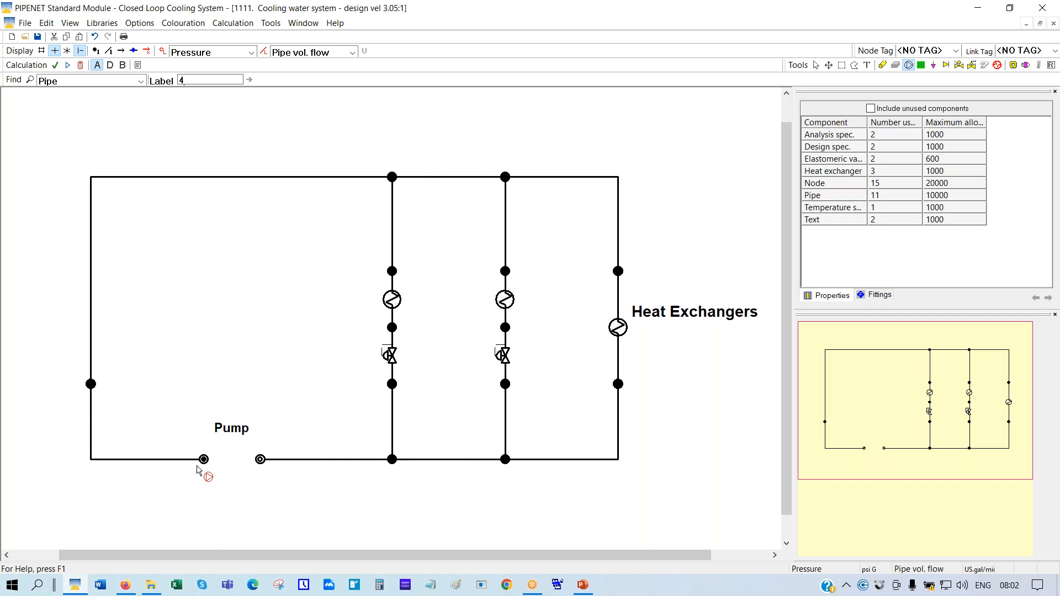
left_click_drag(204, 460, 260, 461)
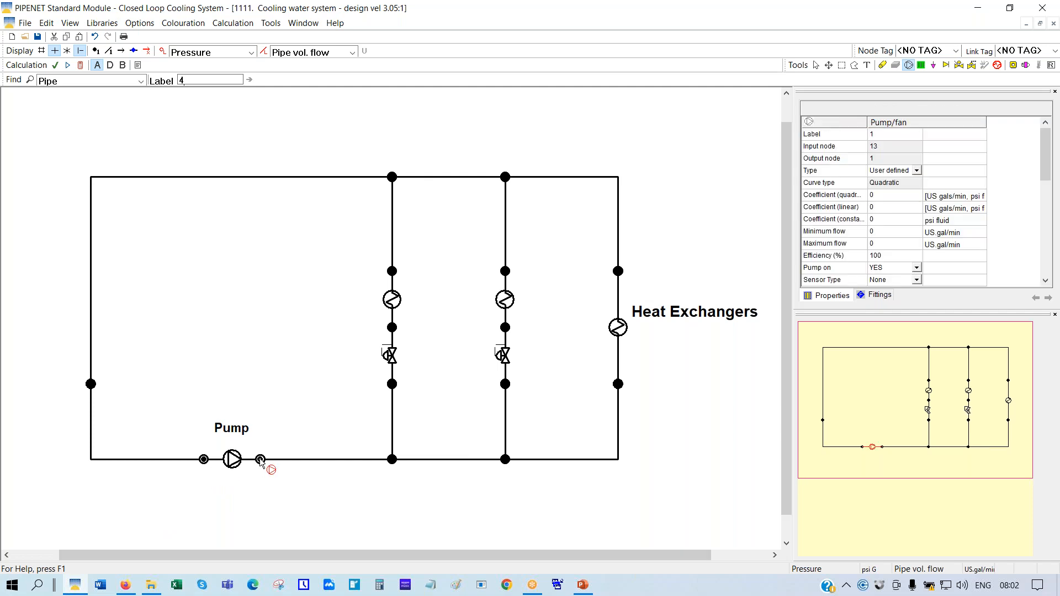
Set both pipe and node colouring to None, then return to the Select tool
left_click(352, 52)
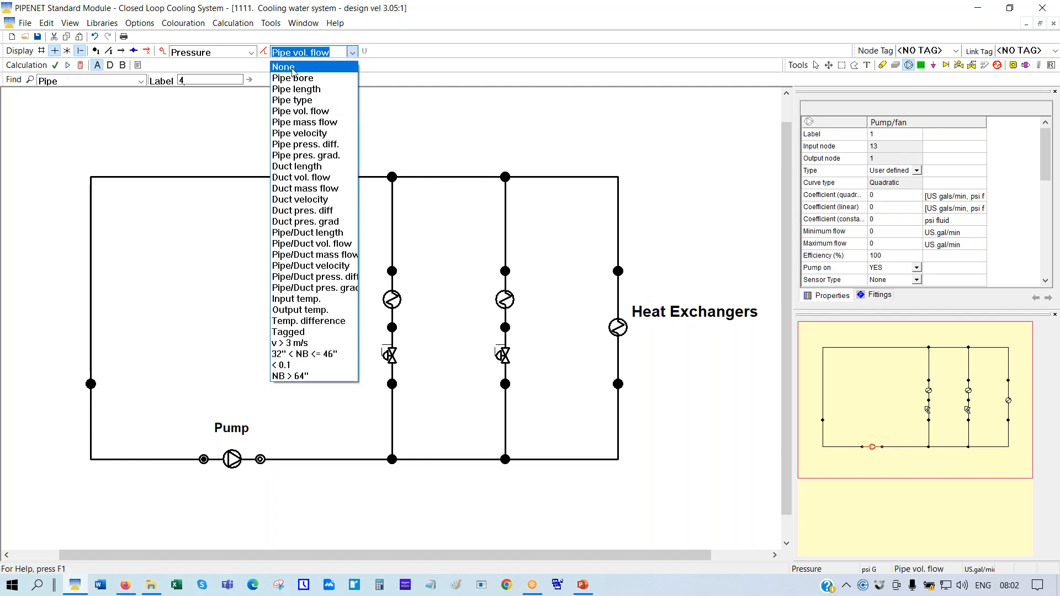
left_click(292, 67)
left_click(251, 53)
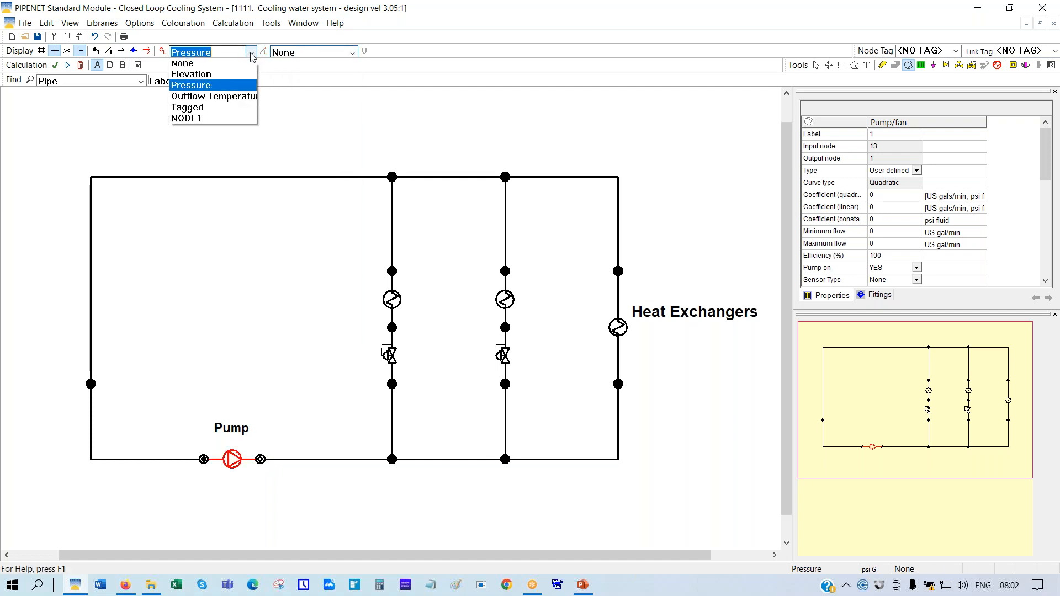
left_click(185, 63)
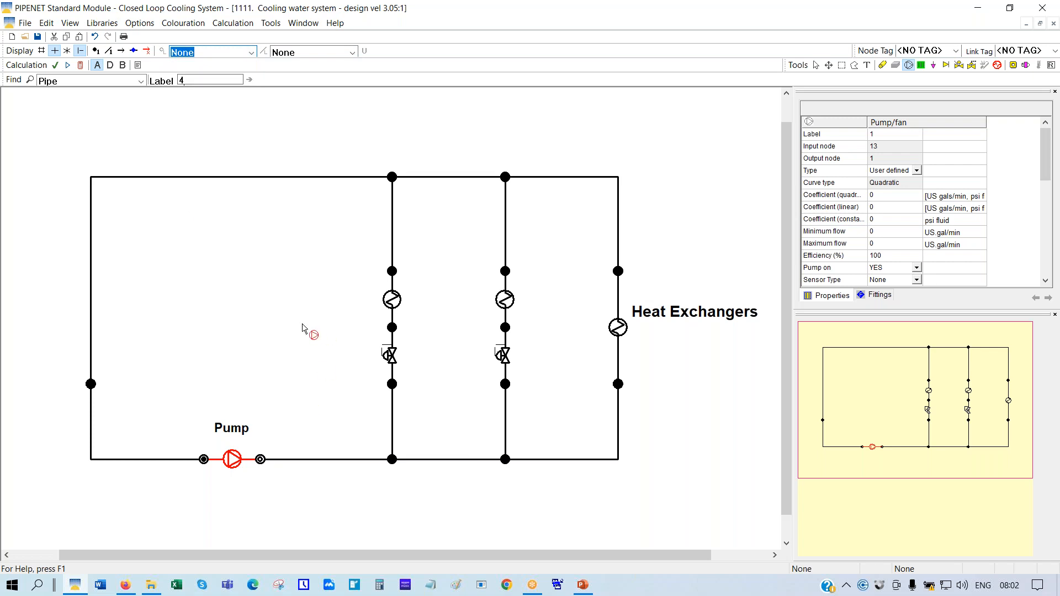
left_click(817, 65)
left_click(287, 329)
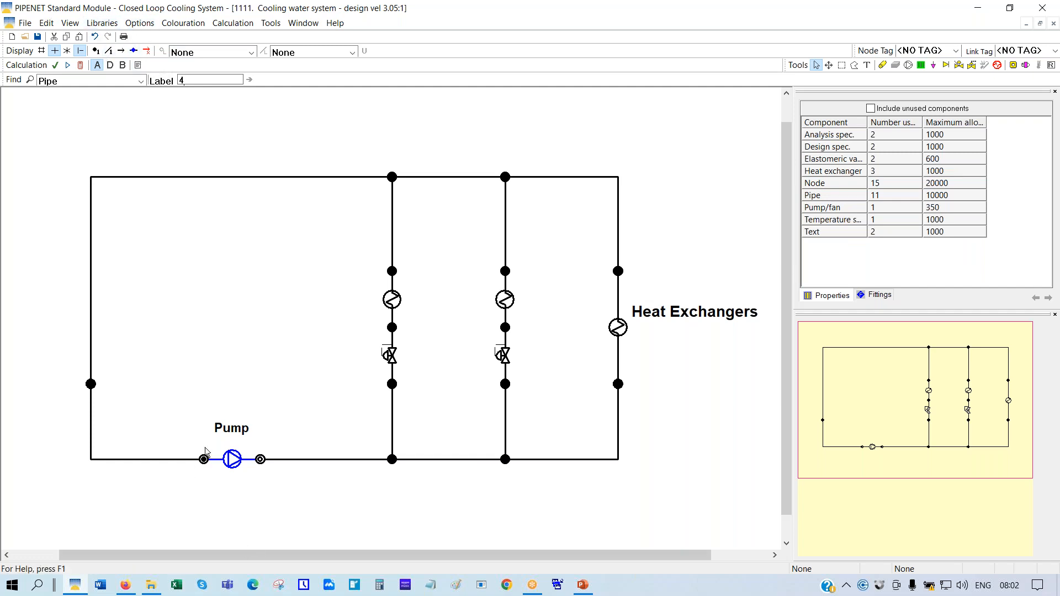
Set the new pump's type to Pump
left_click(233, 464)
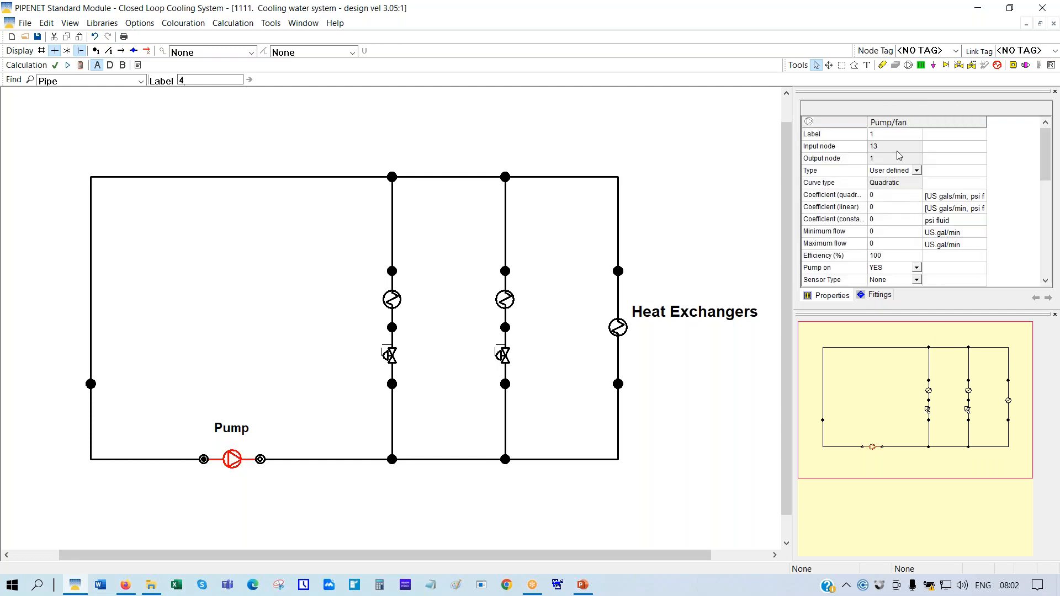
left_click(918, 171)
left_click(917, 172)
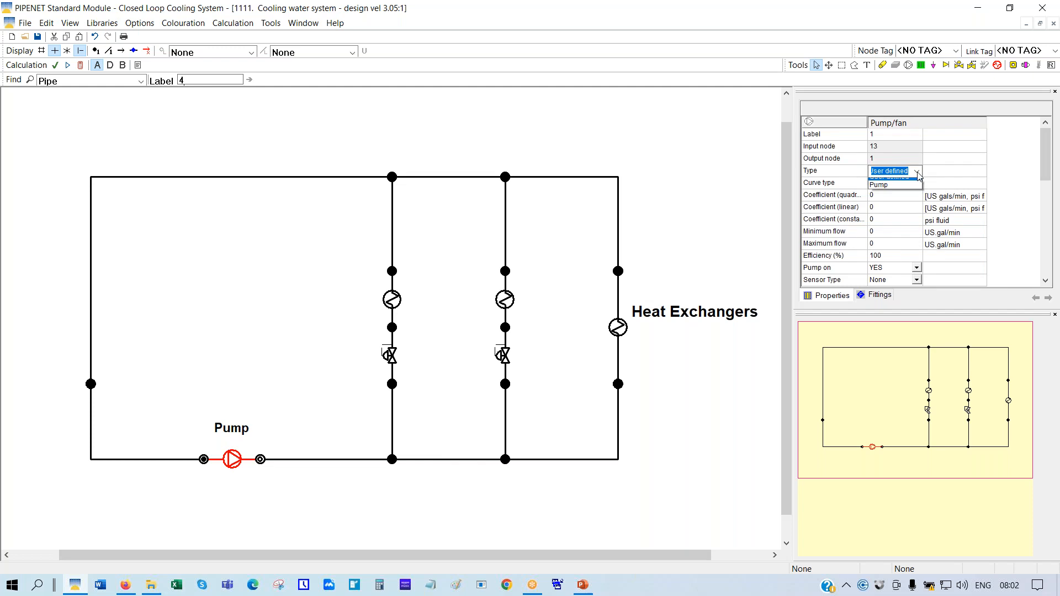
left_click(879, 191)
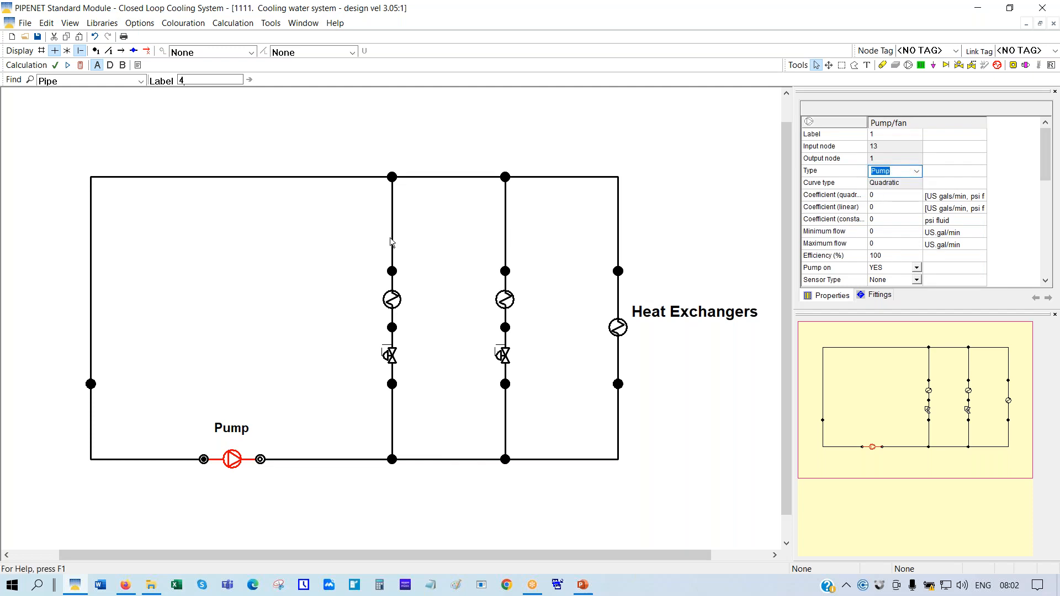
Change nodes 13 and 1 on either side of the pump from Input/Output to No
left_click(273, 394)
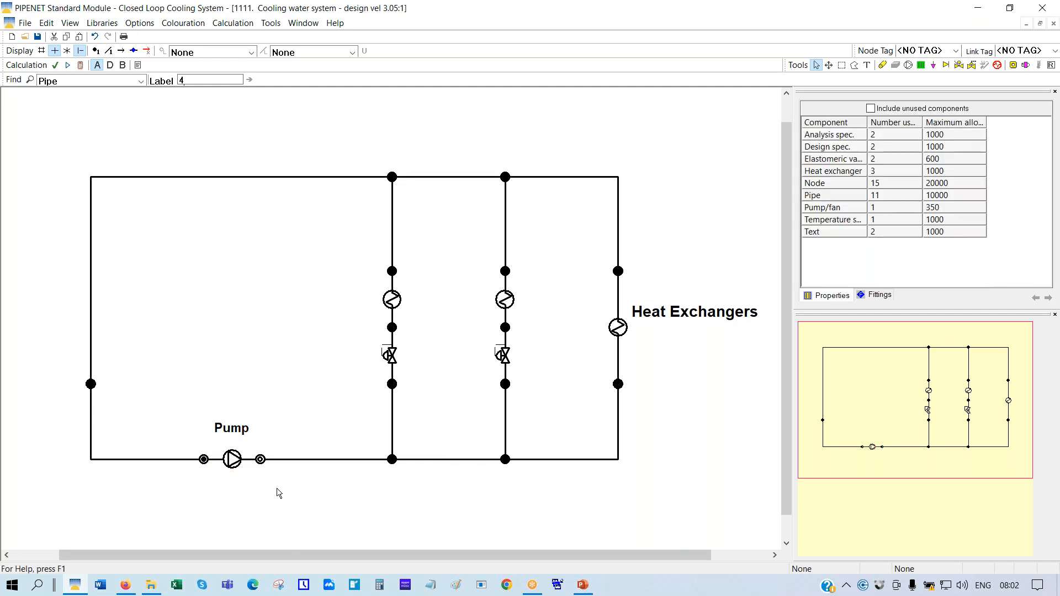
left_click(260, 460)
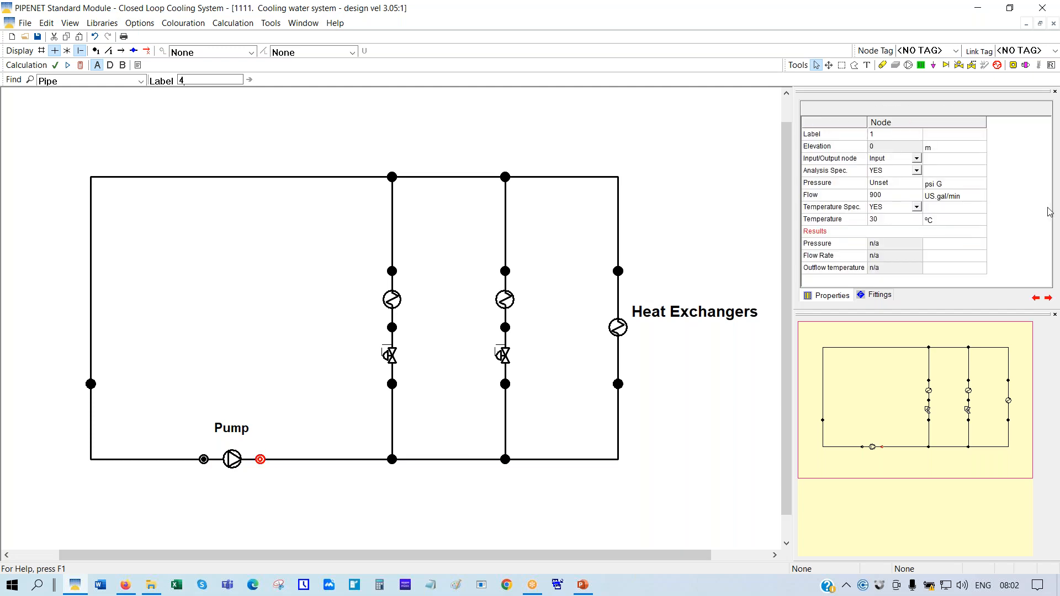
left_click(916, 159)
left_click(916, 159)
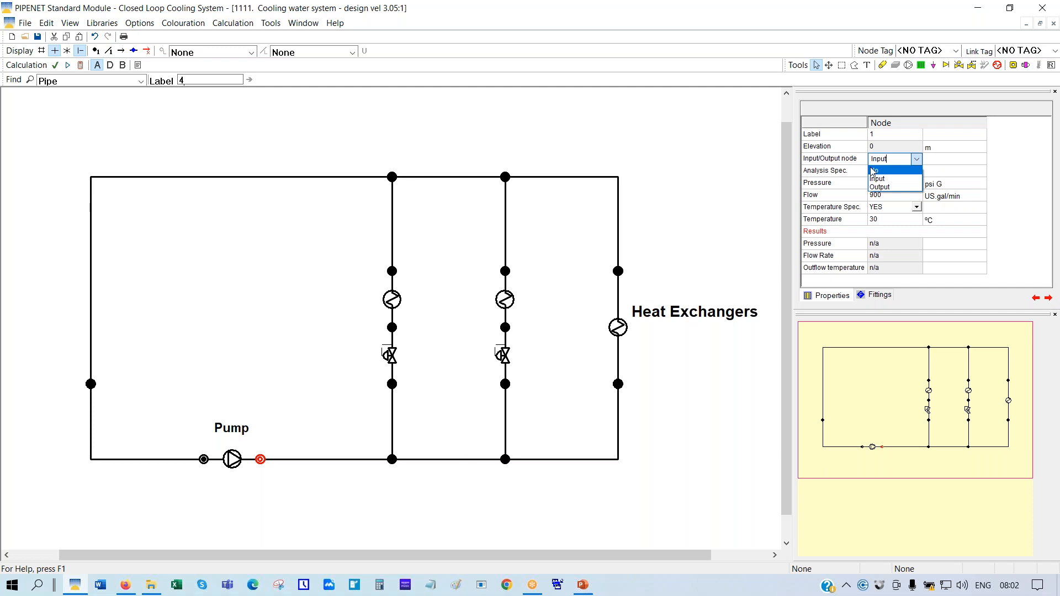
left_click(872, 172)
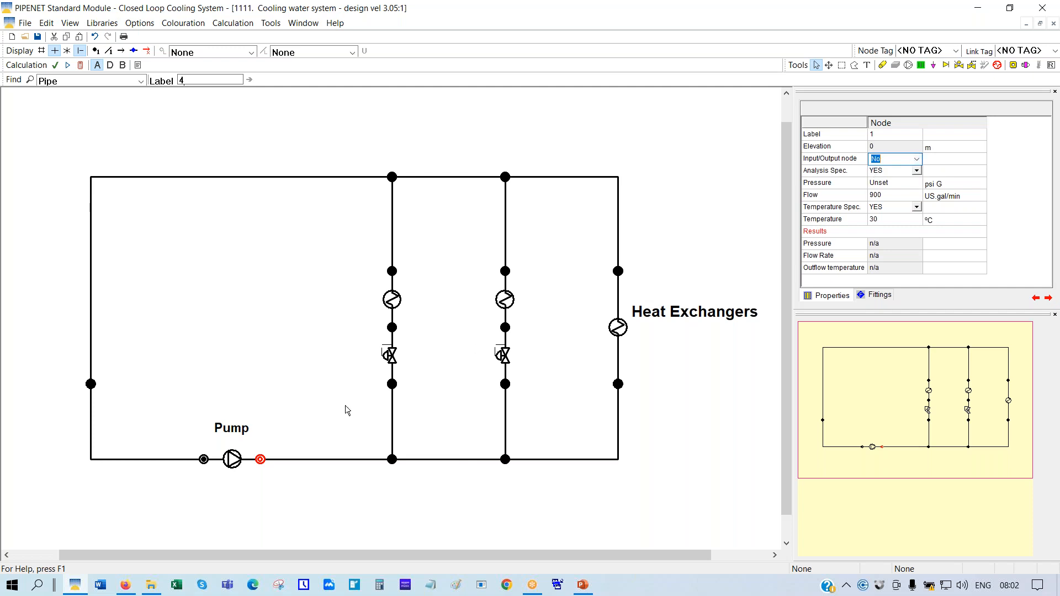
left_click(204, 461)
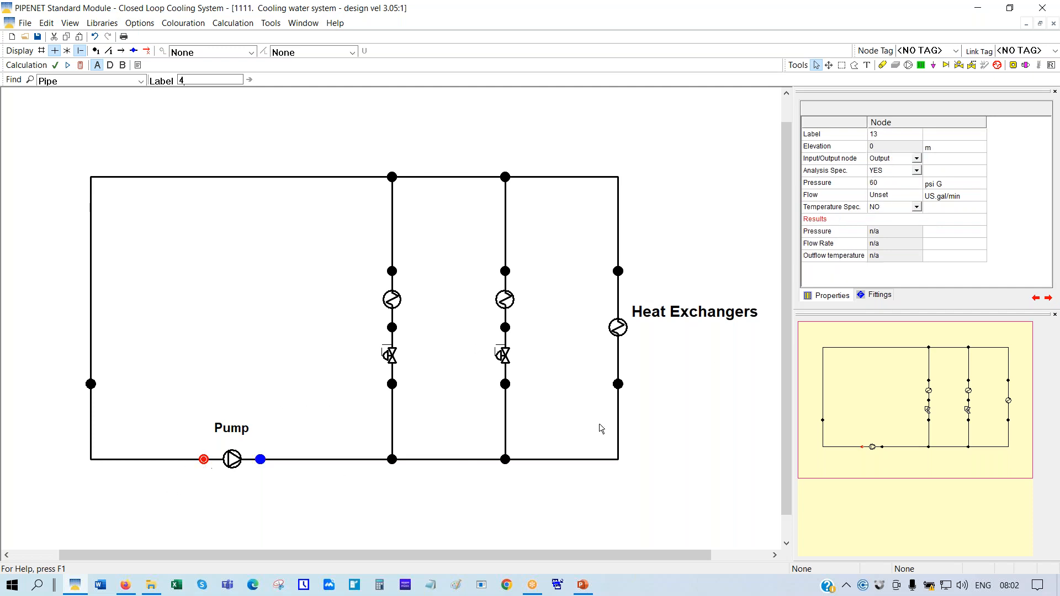
left_click(917, 160)
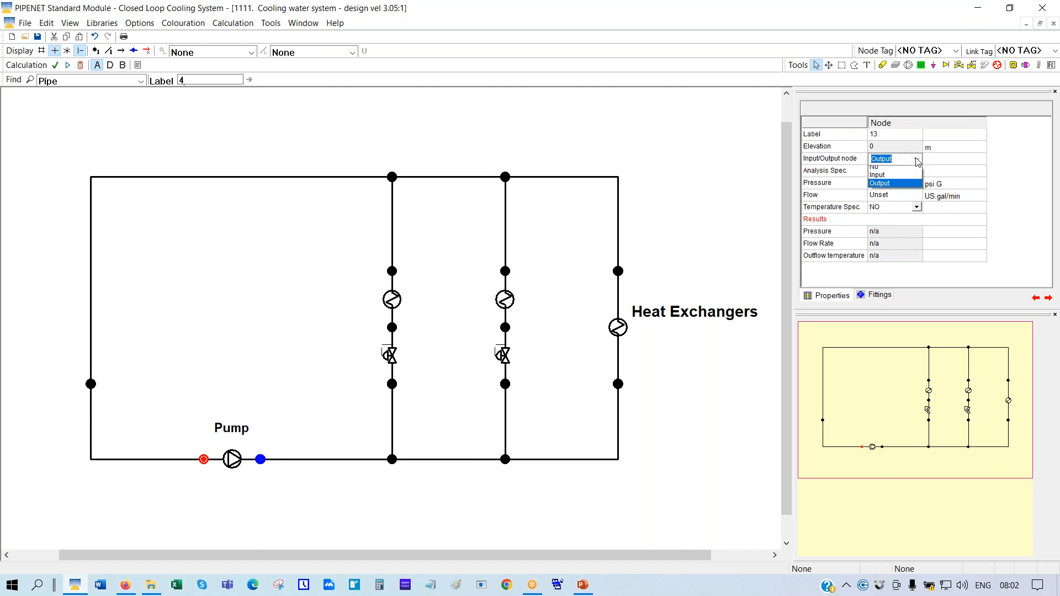
left_click(878, 171)
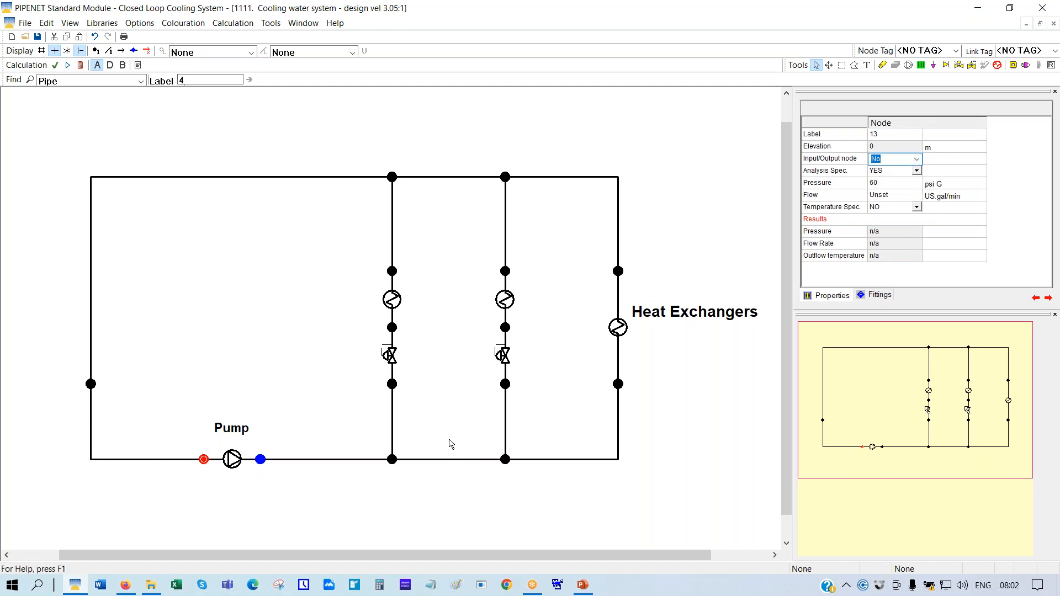
Turn on the grid, explode the node below the third heat exchanger, and move the exchanger up
left_click(435, 512)
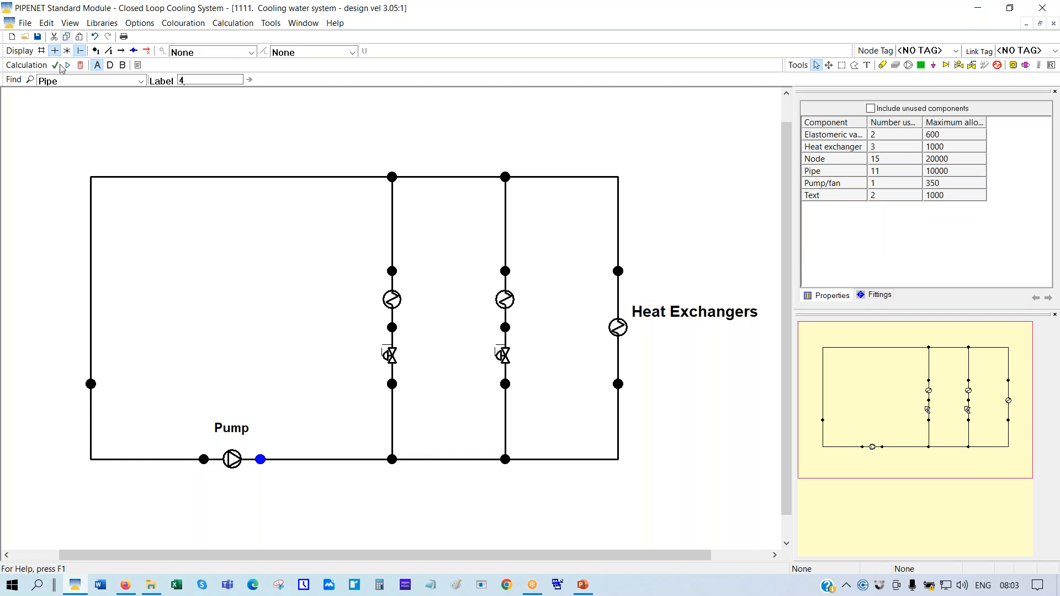
left_click(41, 51)
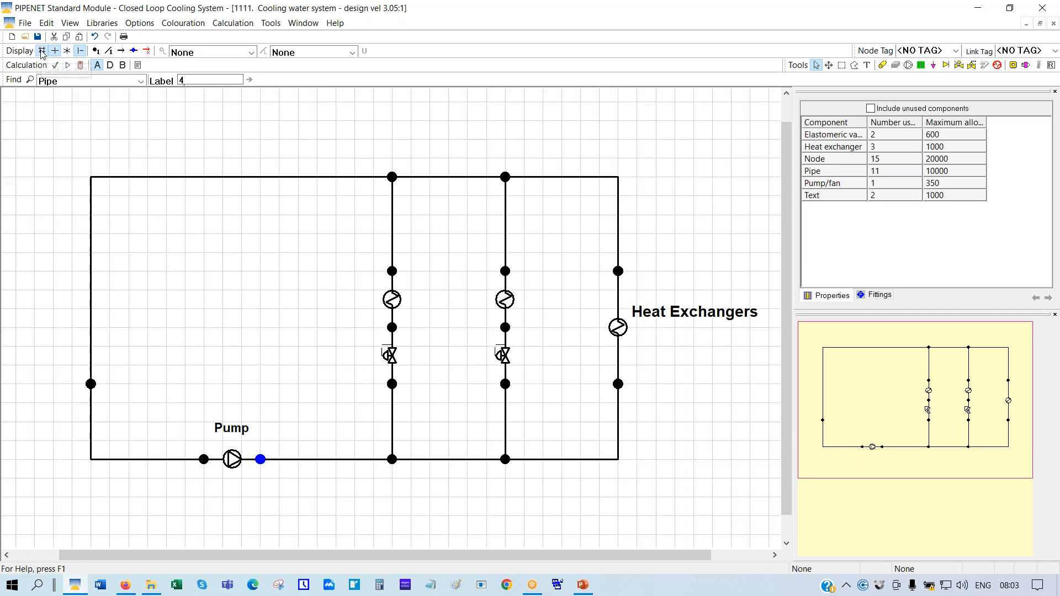
right_click(619, 386)
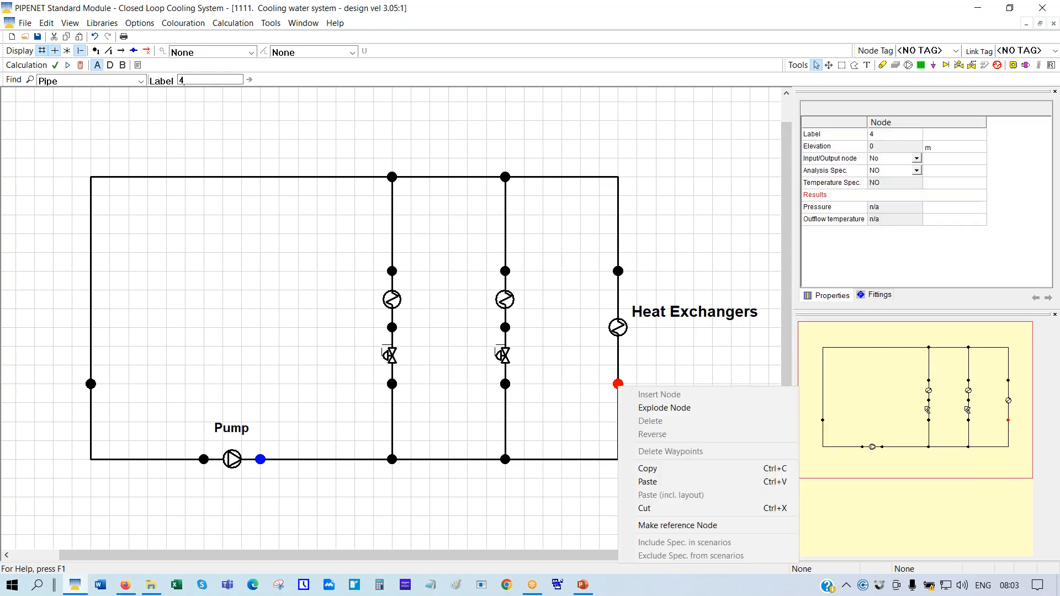
left_click(660, 410)
left_click_drag(618, 366, 619, 328)
left_click_drag(600, 369, 619, 386)
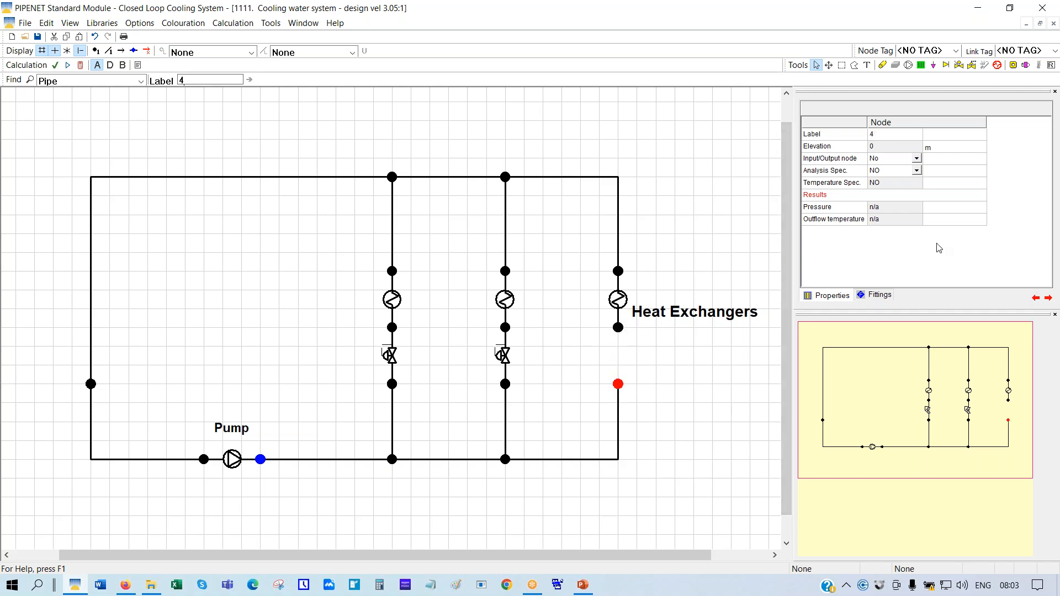
Draw elastomeric valve 3 between the split nodes below the third heat exchanger
left_click(972, 68)
left_click_drag(619, 385, 618, 330)
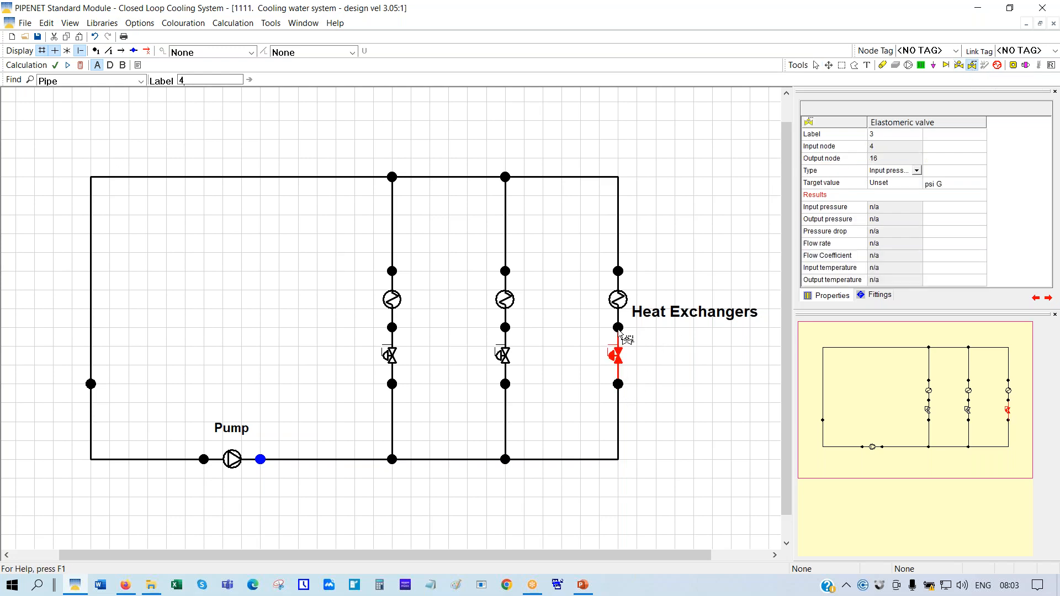
left_click(817, 65)
left_click(584, 587)
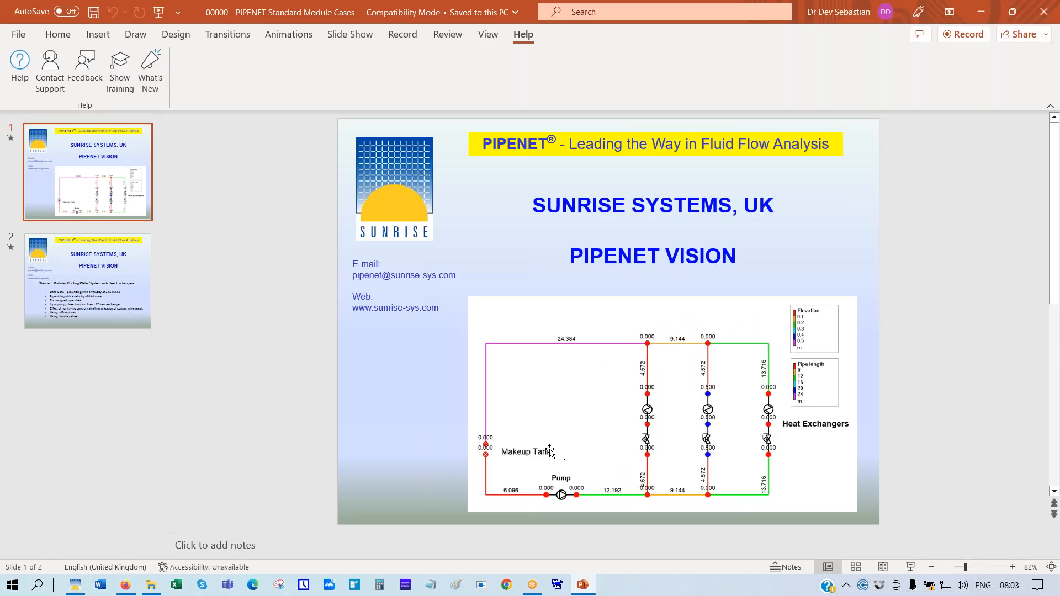
left_click(90, 299)
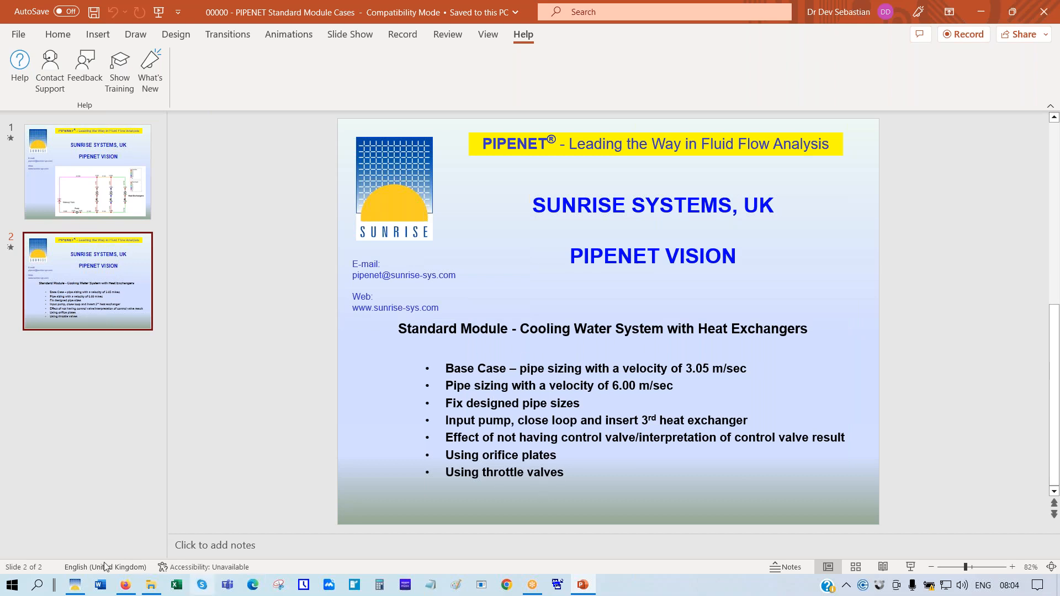
left_click(76, 586)
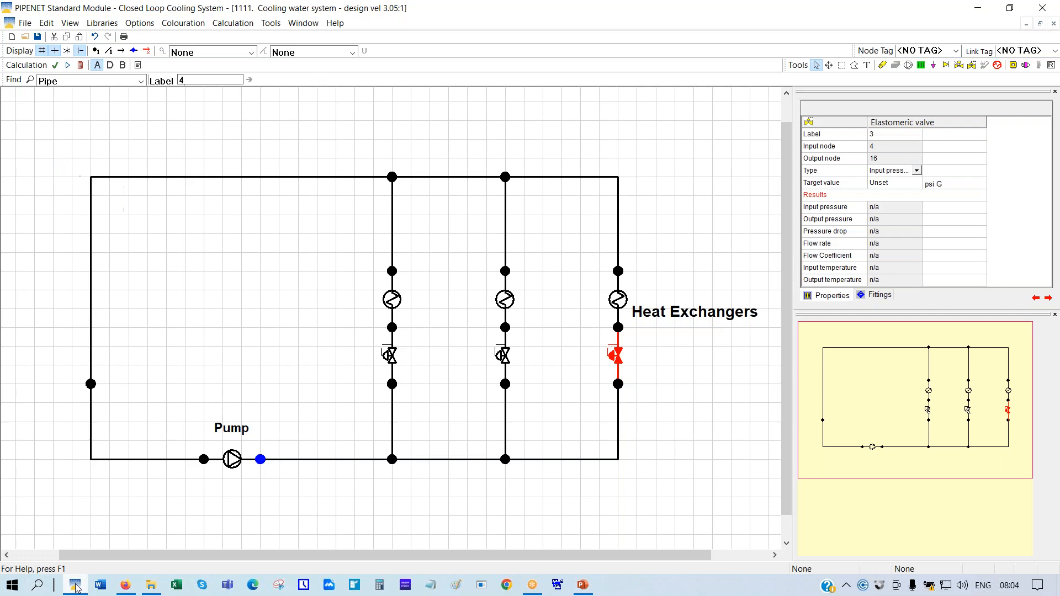
Explode the left pipe node into two nodes lined up on the vertical pipe
right_click(91, 385)
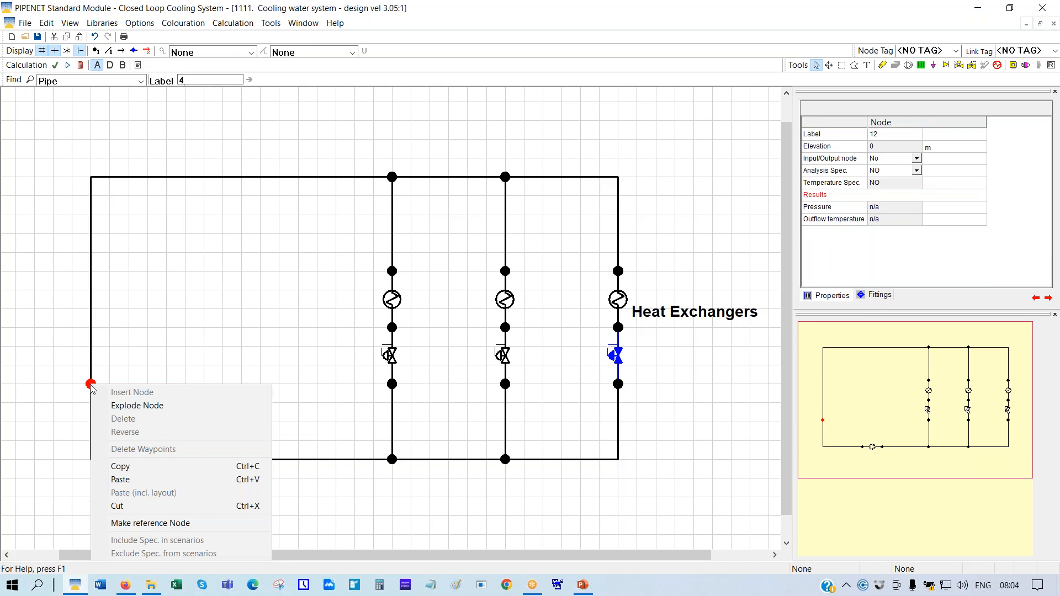
left_click(127, 407)
left_click_drag(100, 365, 92, 366)
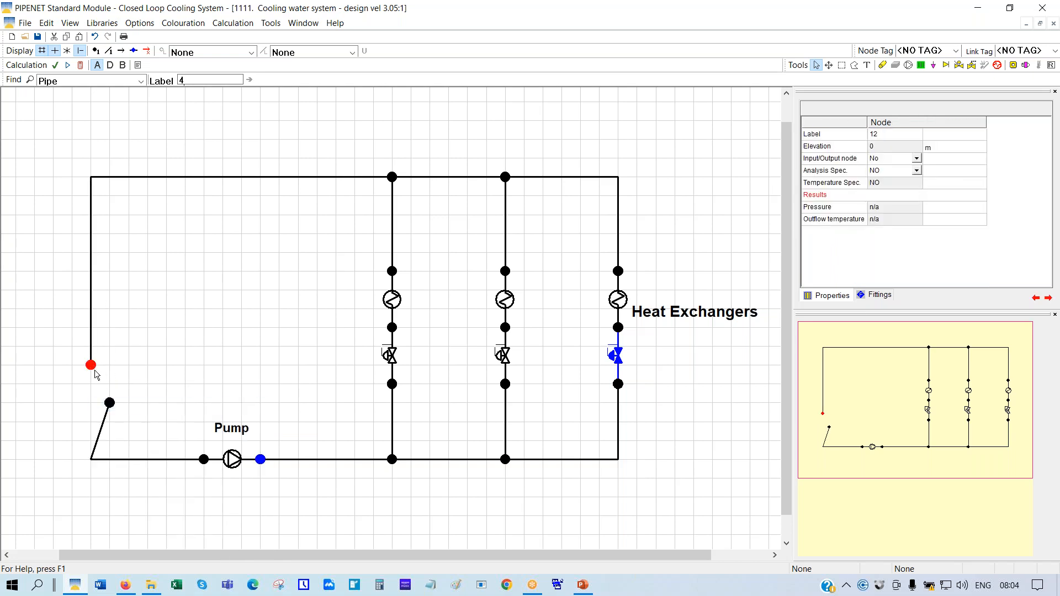
left_click_drag(108, 405, 96, 392)
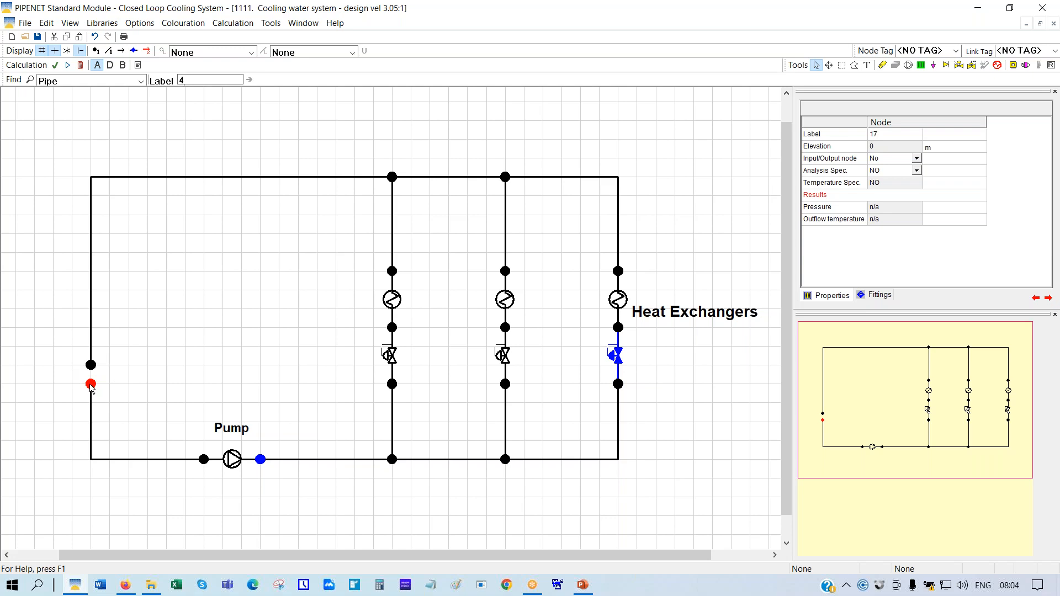
Make node 17 an input node with Analysis Spec. YES and 60 psi G pressure
left_click(916, 160)
left_click(916, 160)
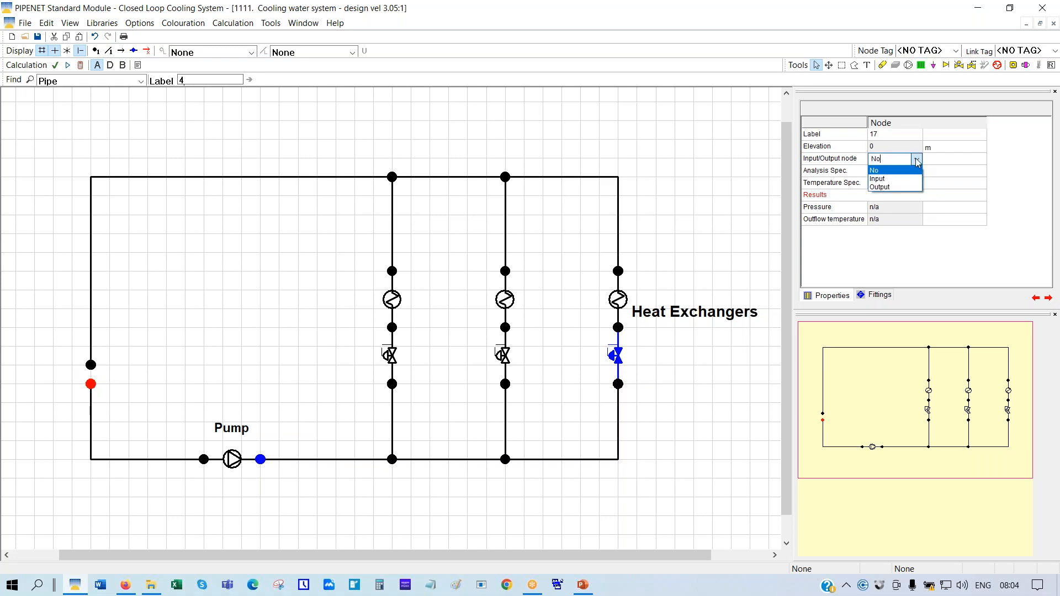
left_click(884, 180)
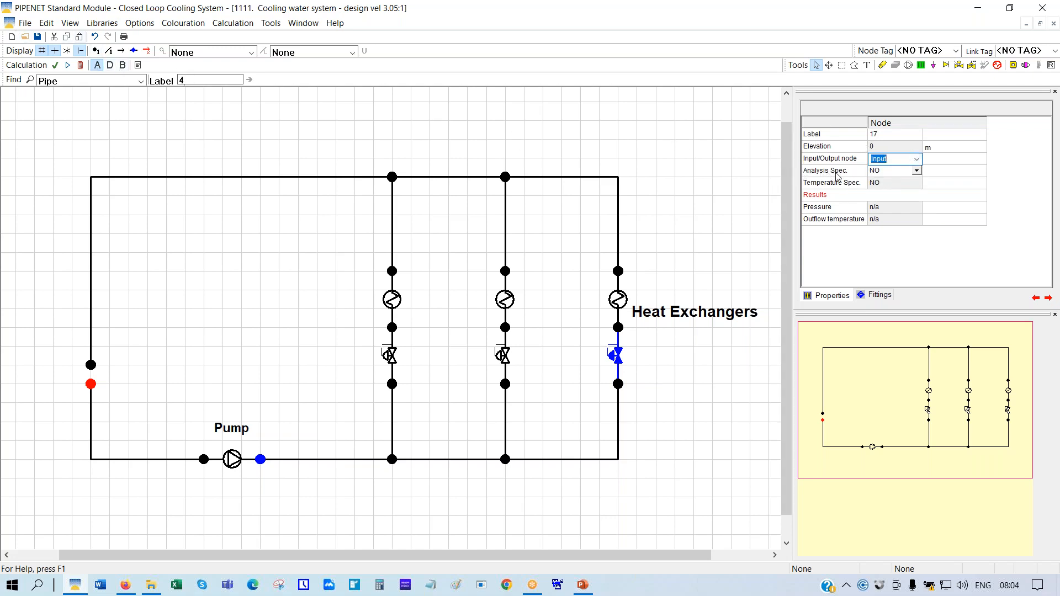
left_click(918, 174)
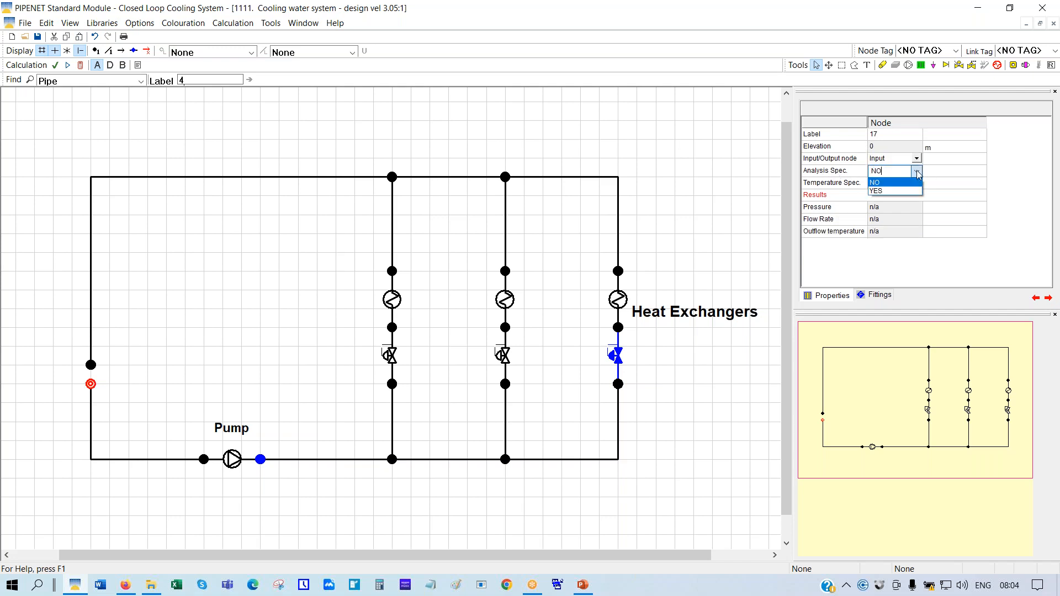
left_click(876, 192)
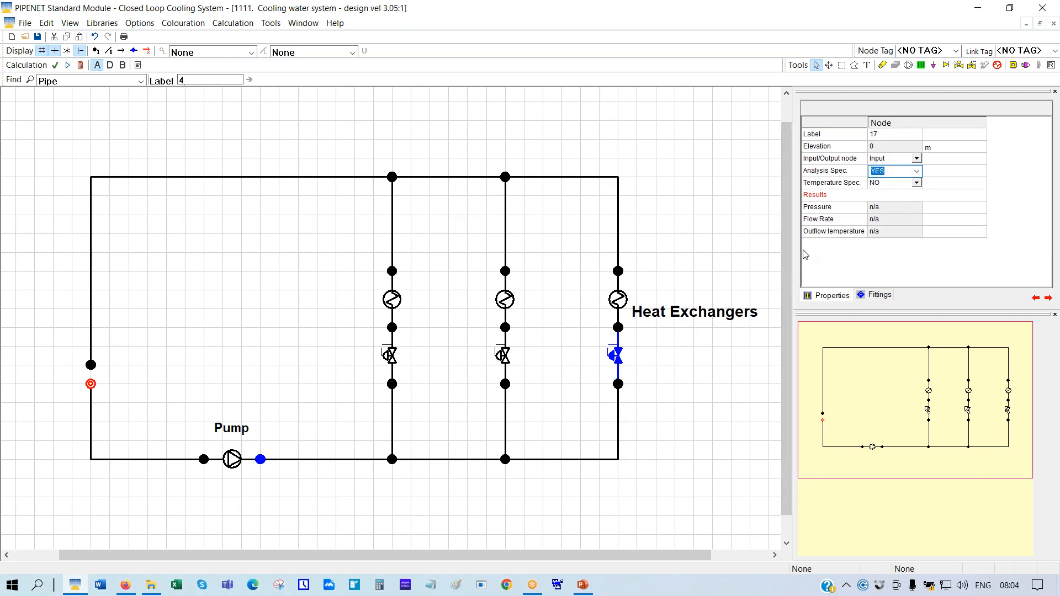
key("Tab")
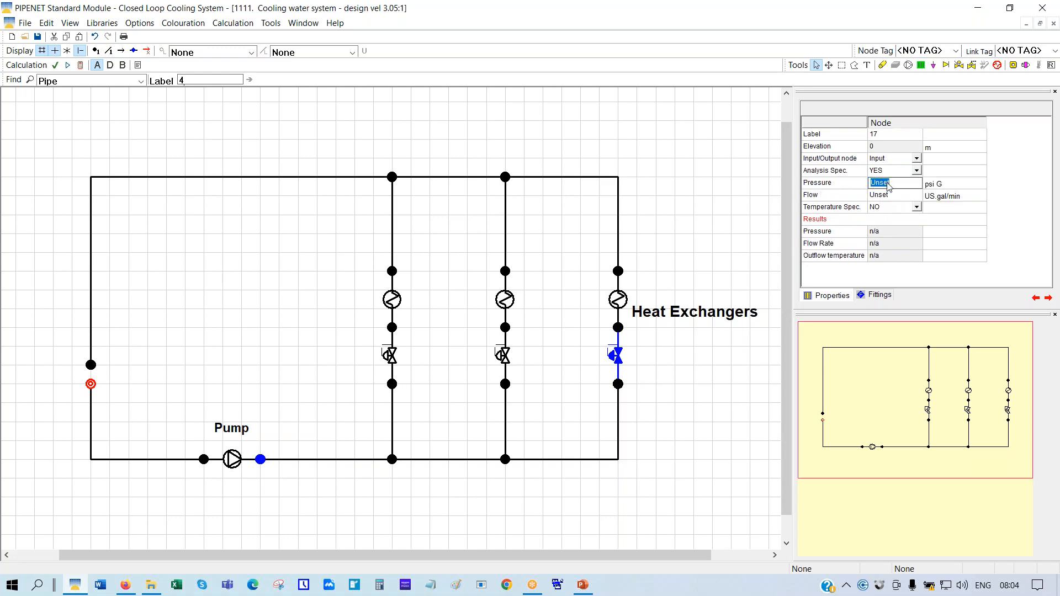
type("60")
Set the right elastomeric valve to Flow rate control with a 250 US gal/min target
left_click(616, 358)
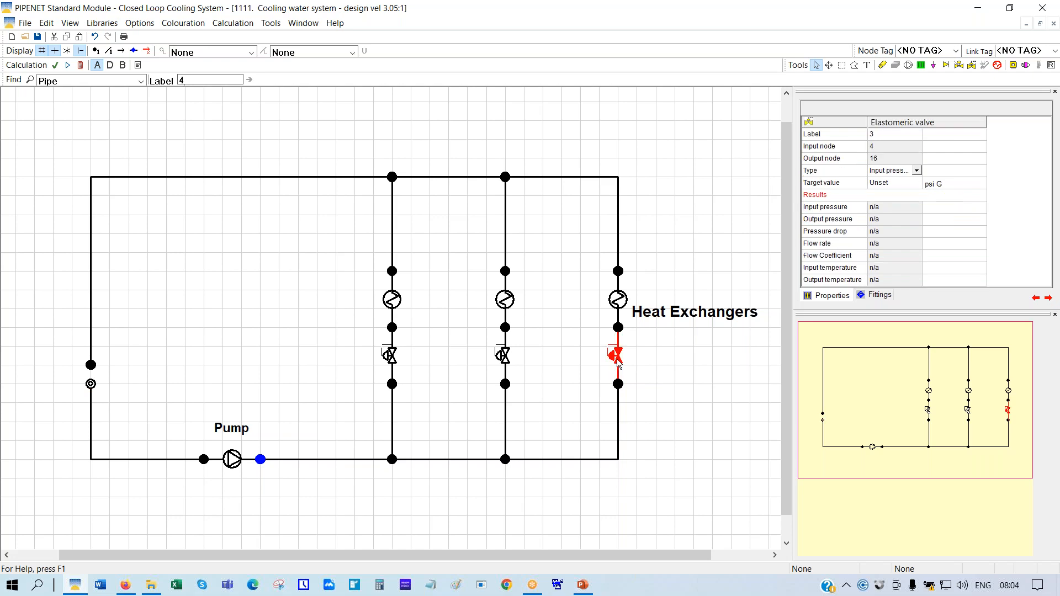
left_click(917, 172)
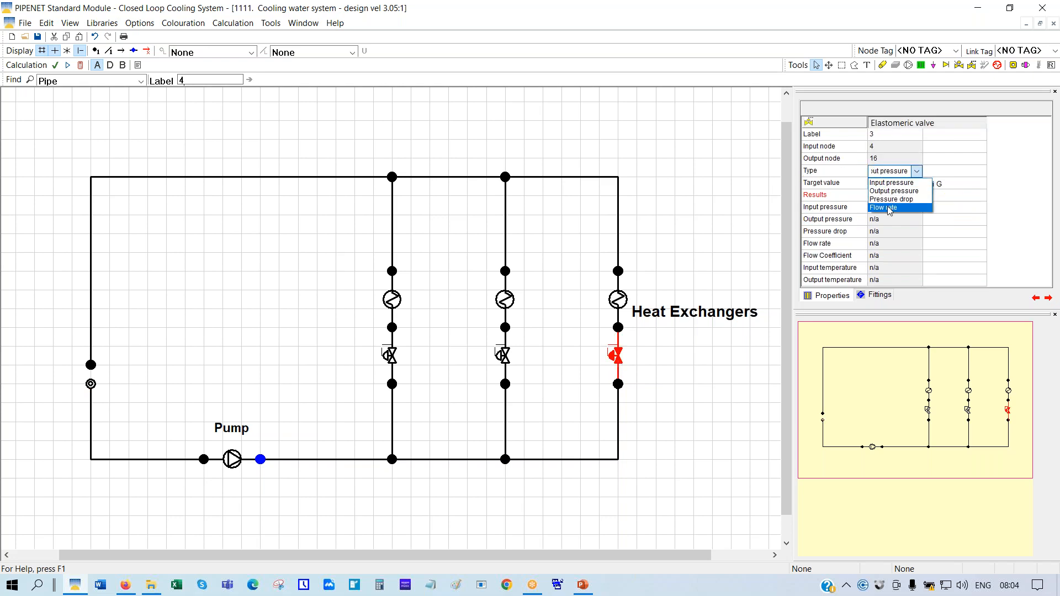
left_click(882, 208)
key("Return")
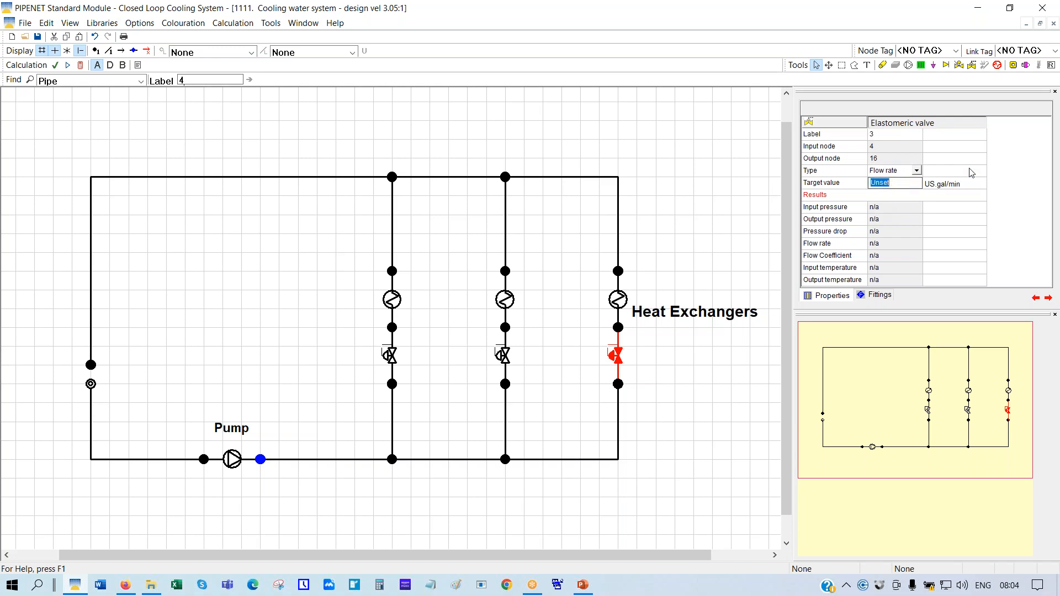
type("250")
key("Return")
left_click(619, 300)
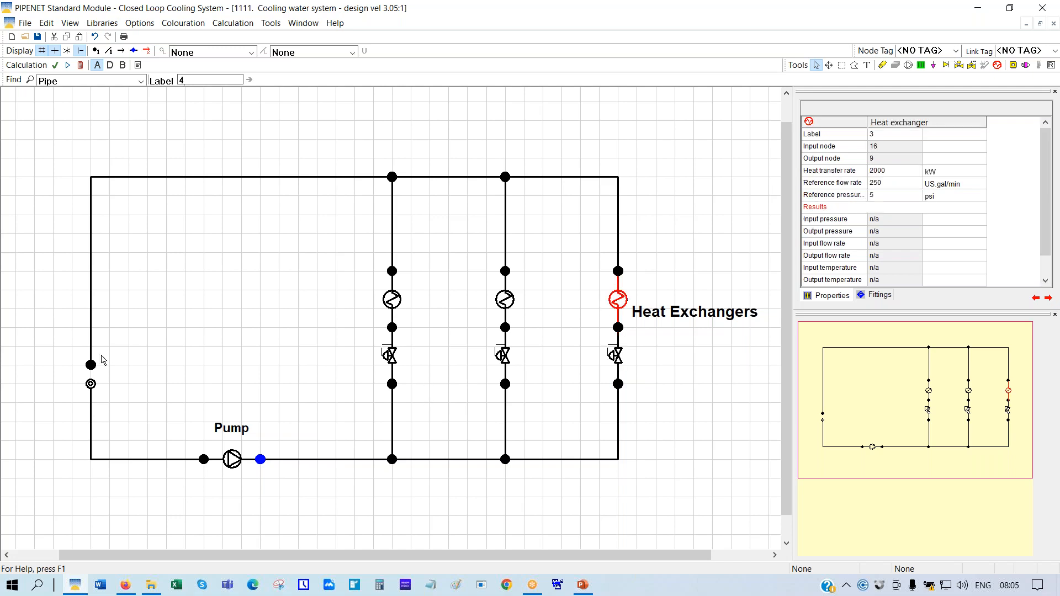
left_click(91, 383)
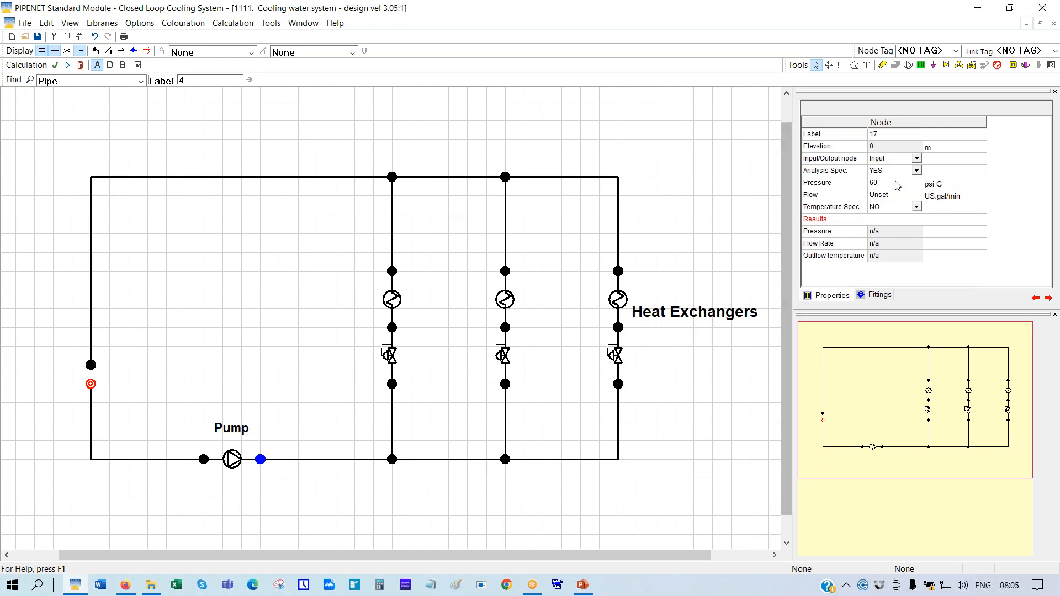
Copy node 17's specification onto node 12 and make node 12 an Output node at 60 psi G
right_click(92, 389)
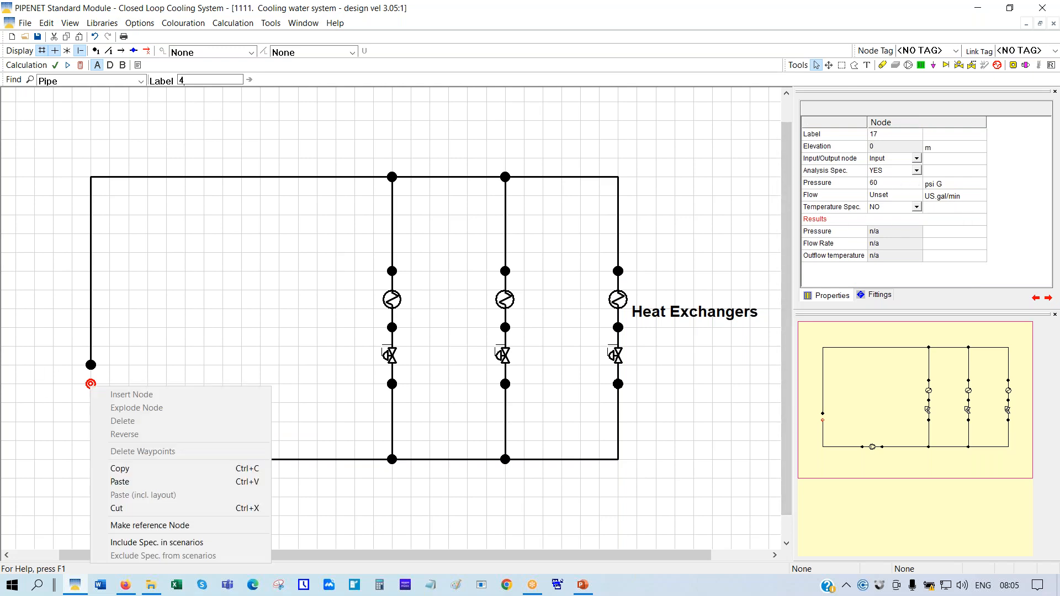
left_click(122, 473)
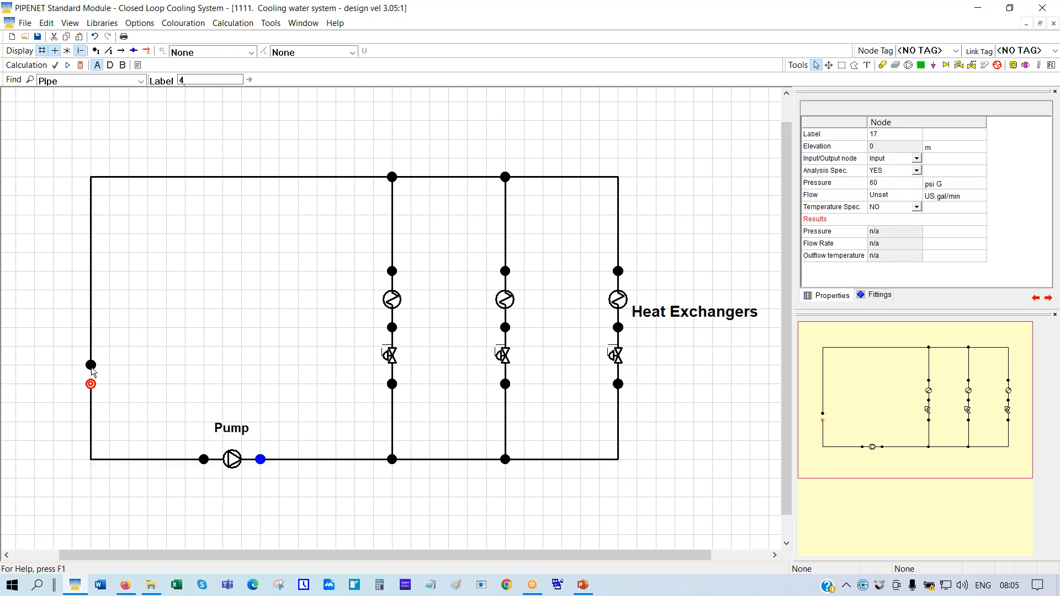
right_click(91, 367)
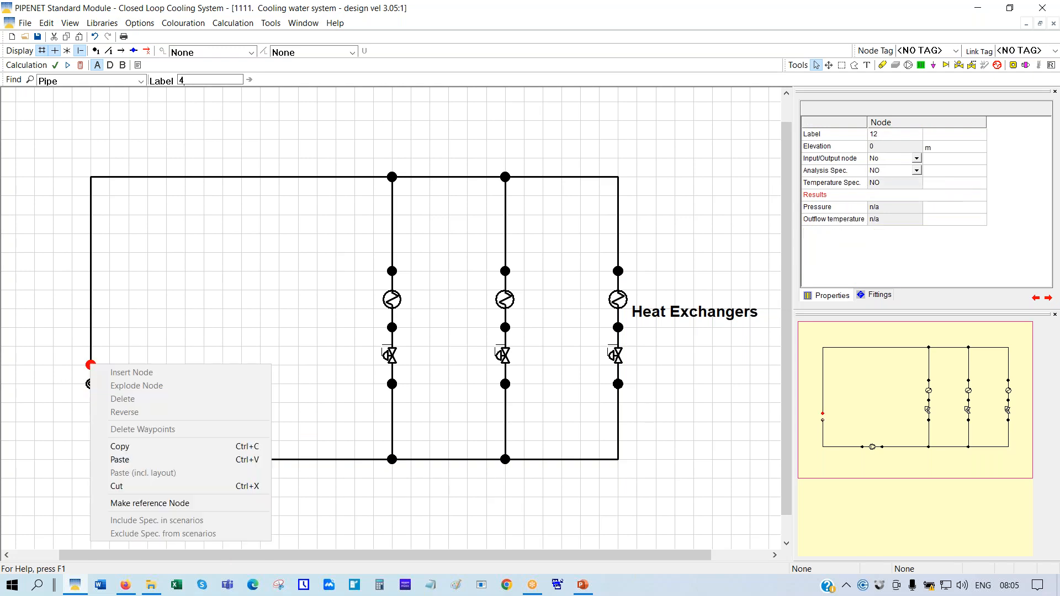
left_click(121, 460)
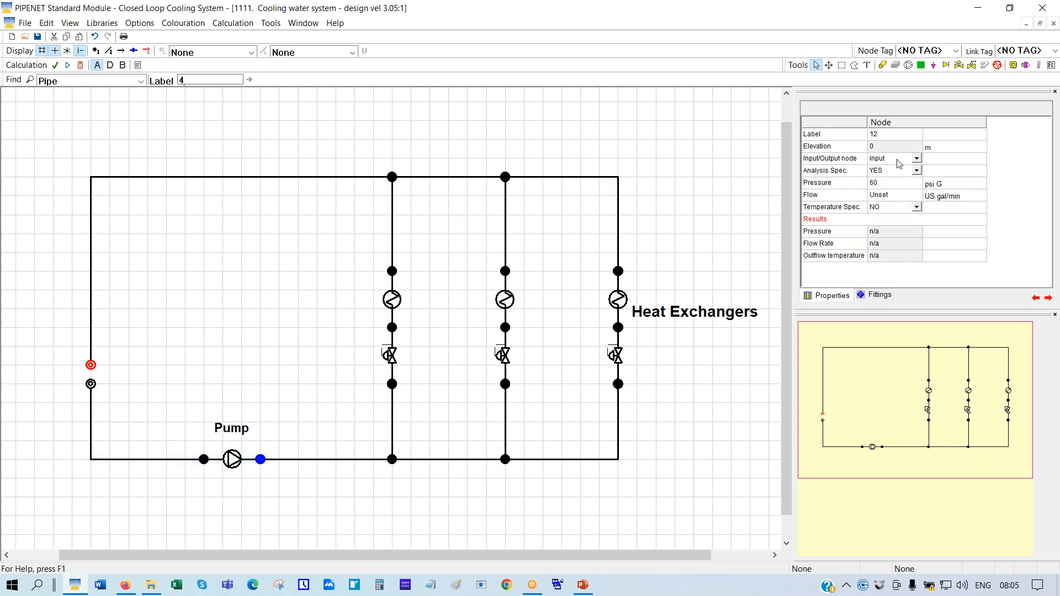
left_click(916, 159)
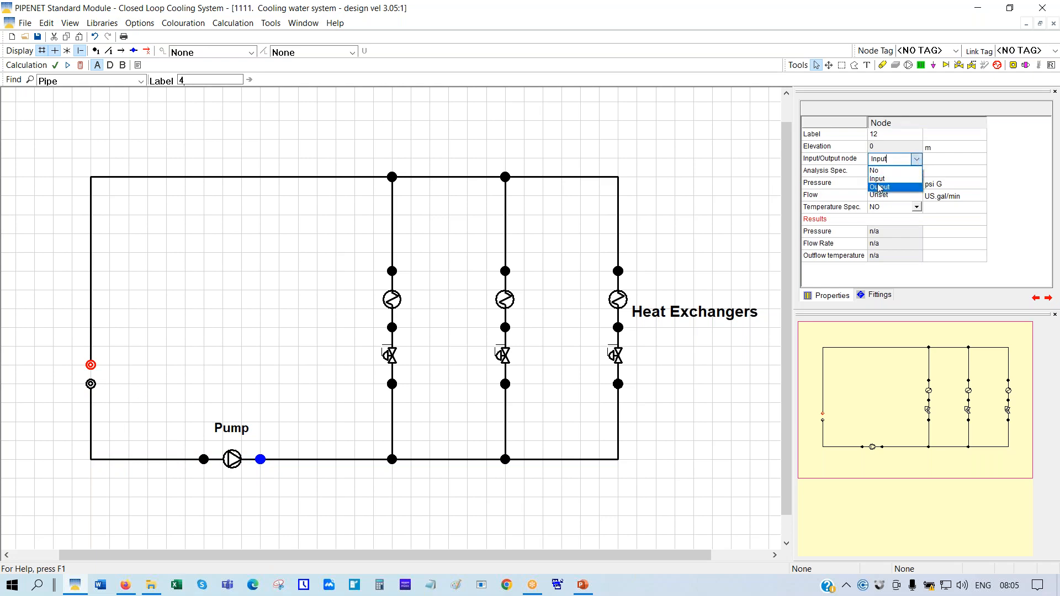
left_click(879, 187)
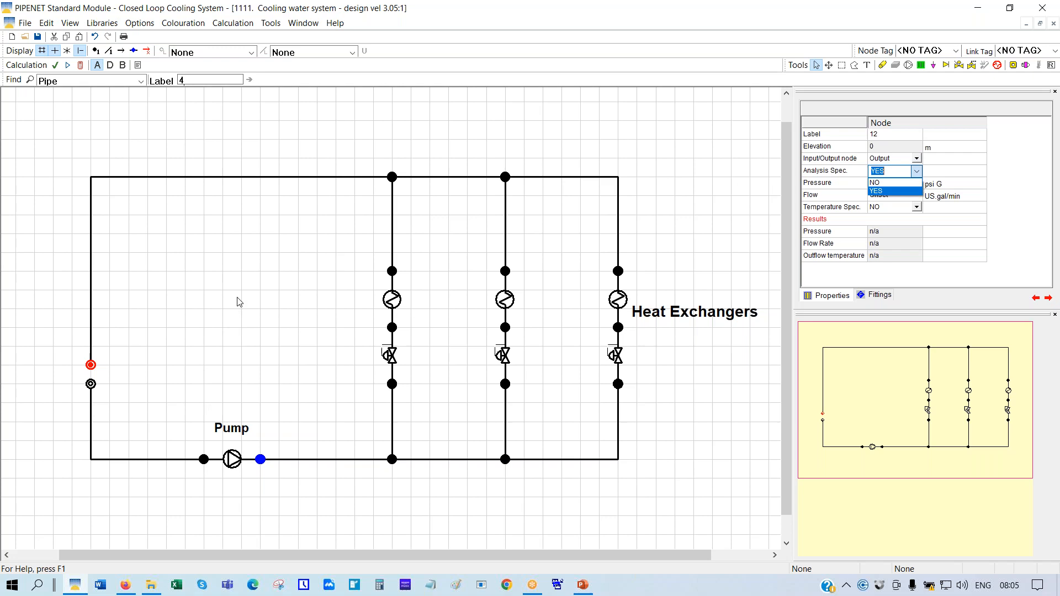
key("Return")
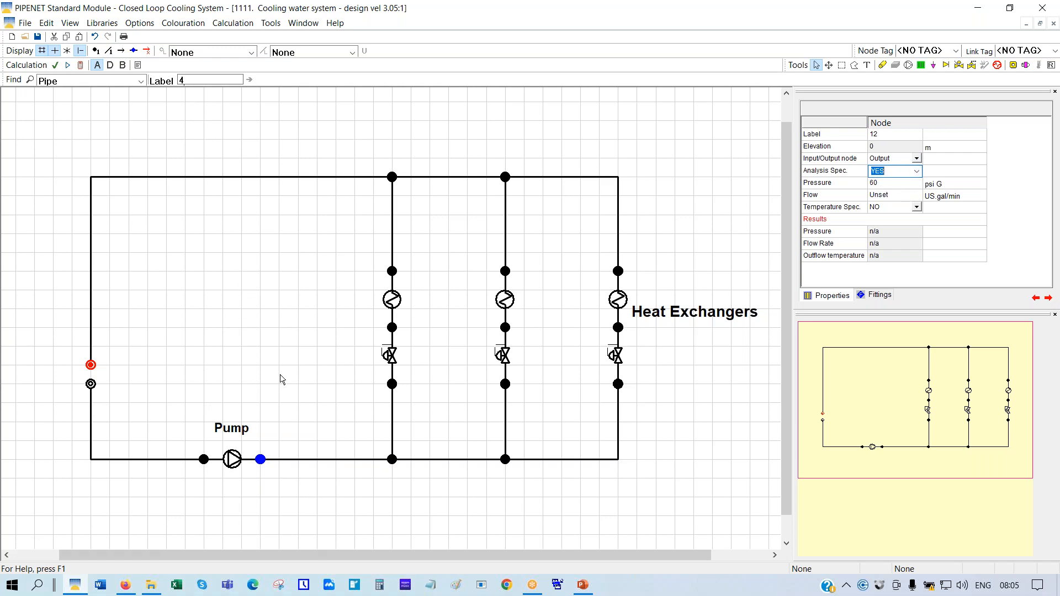
Calculate the network and view the pump's results, including Power (6.98 kW) and NPSHA
left_click(81, 67)
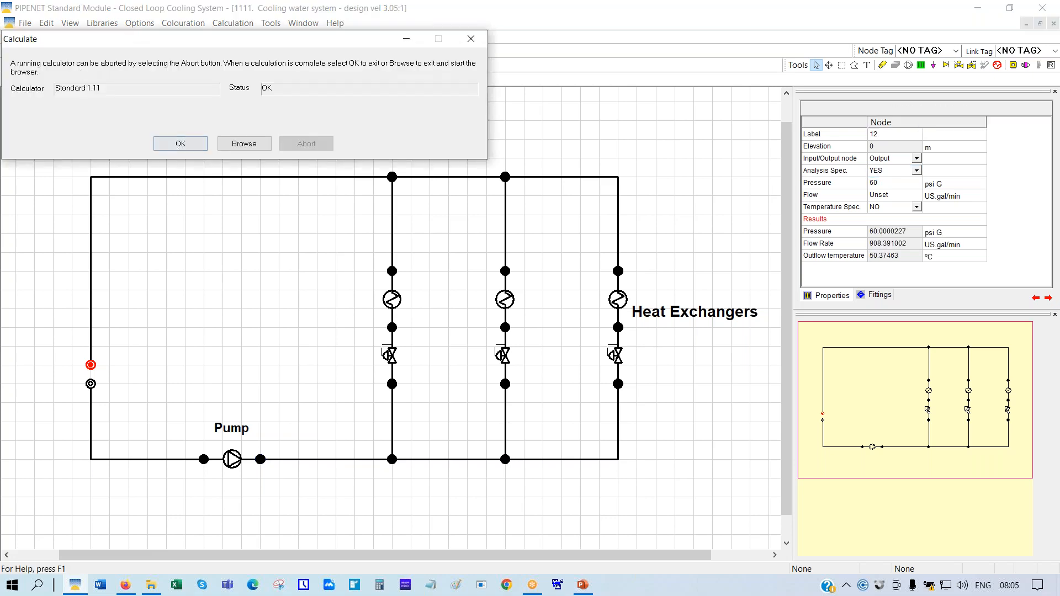
left_click(190, 145)
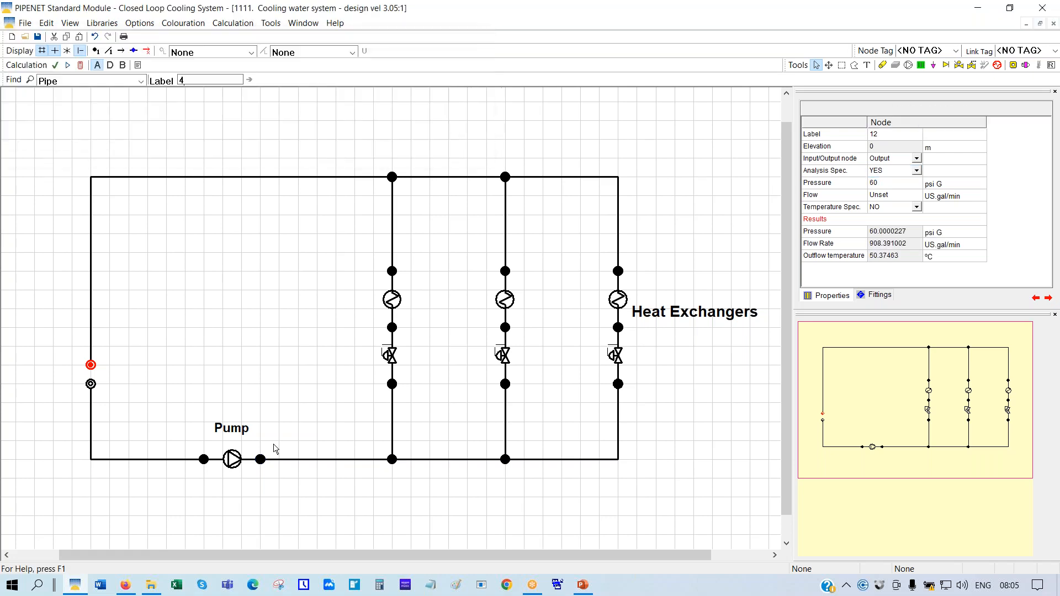
left_click(233, 459)
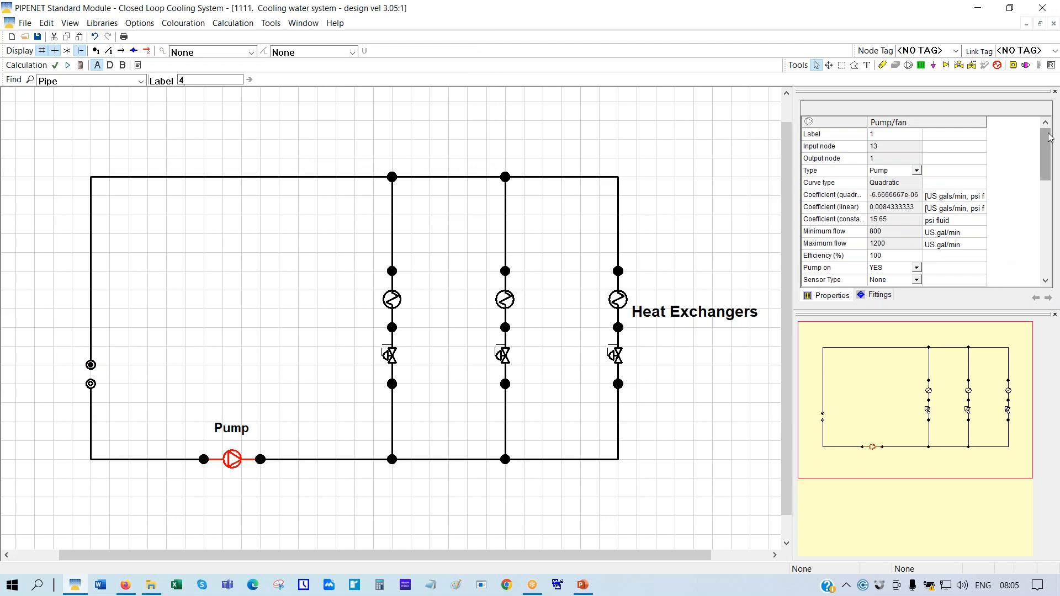
left_click(1059, 402)
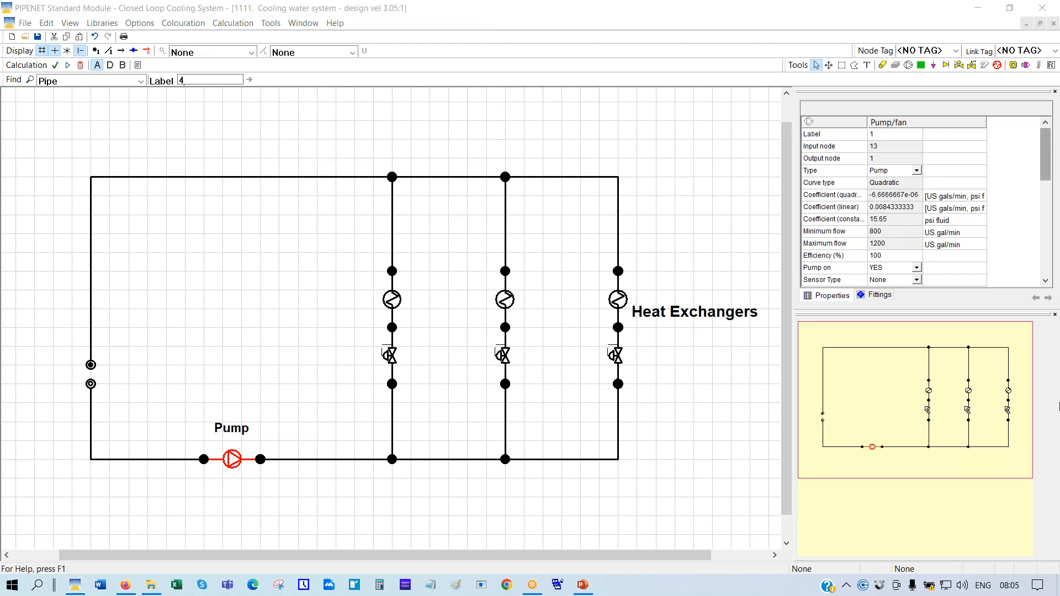
left_click_drag(1046, 155, 1056, 232)
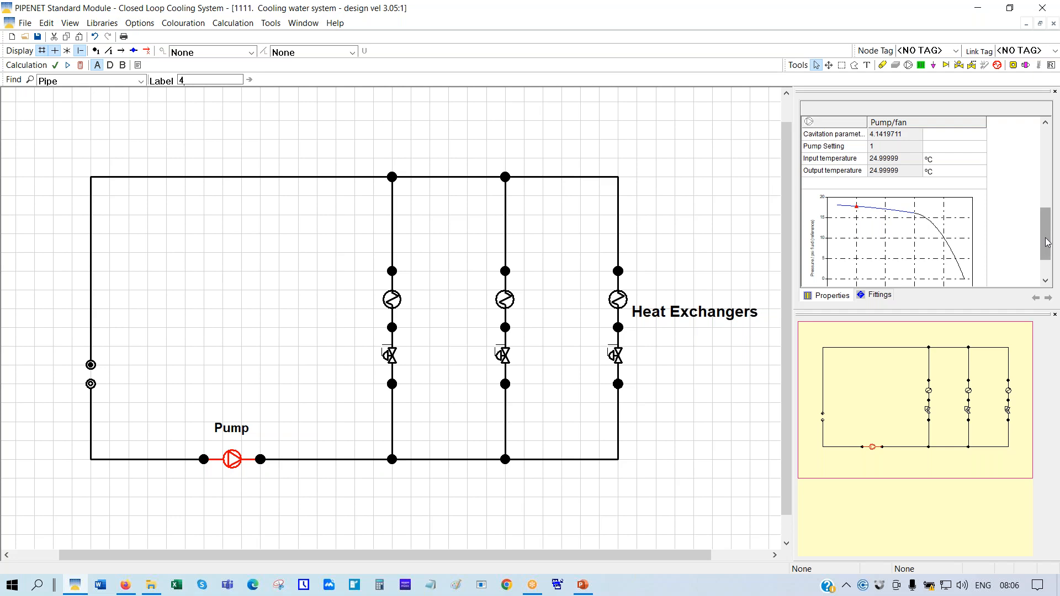
left_click_drag(1047, 242, 1047, 214)
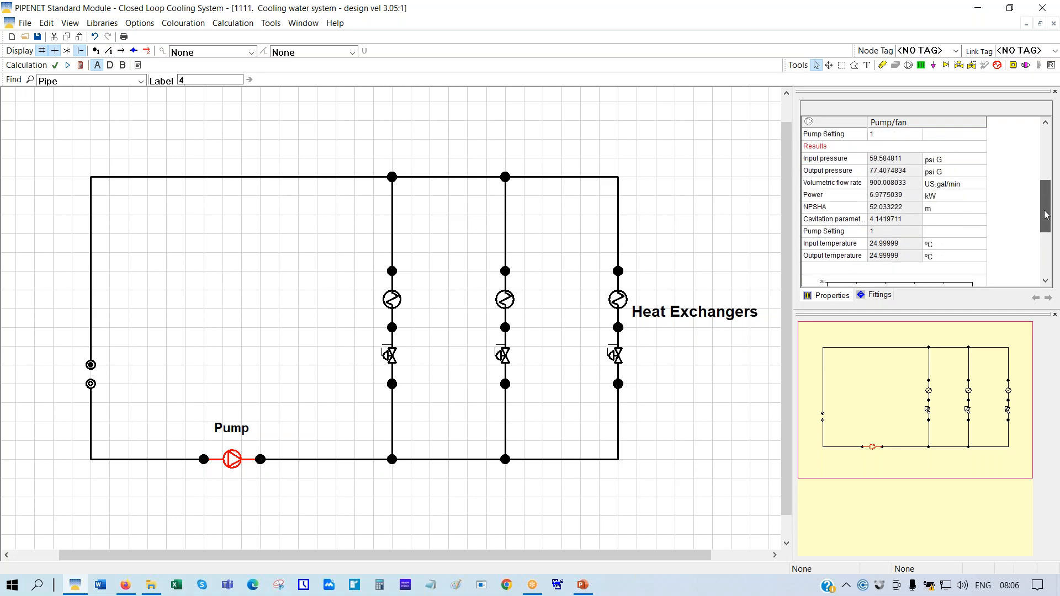
left_click(834, 196)
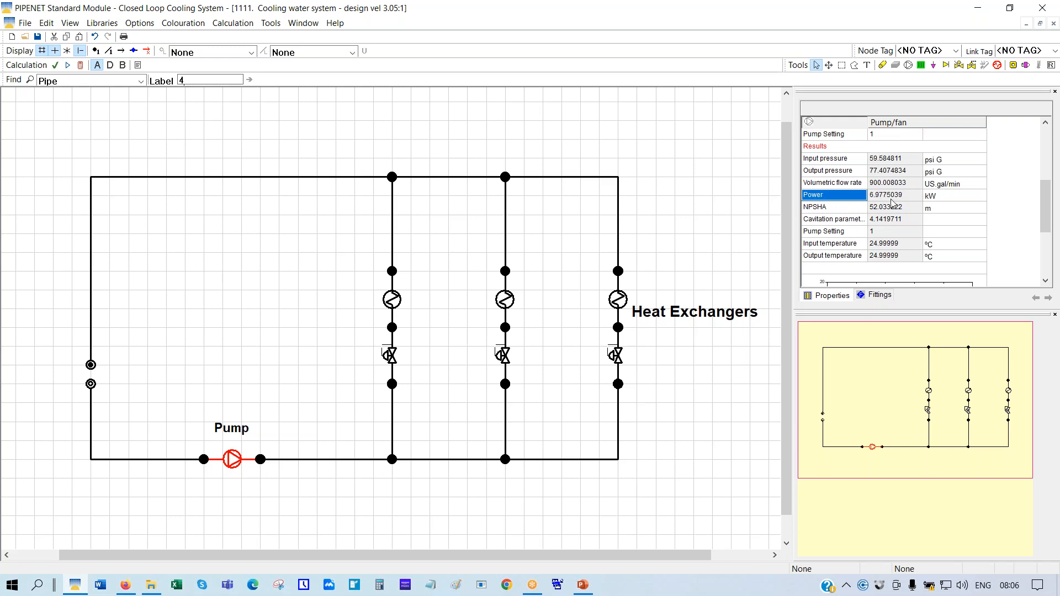
left_click(818, 211)
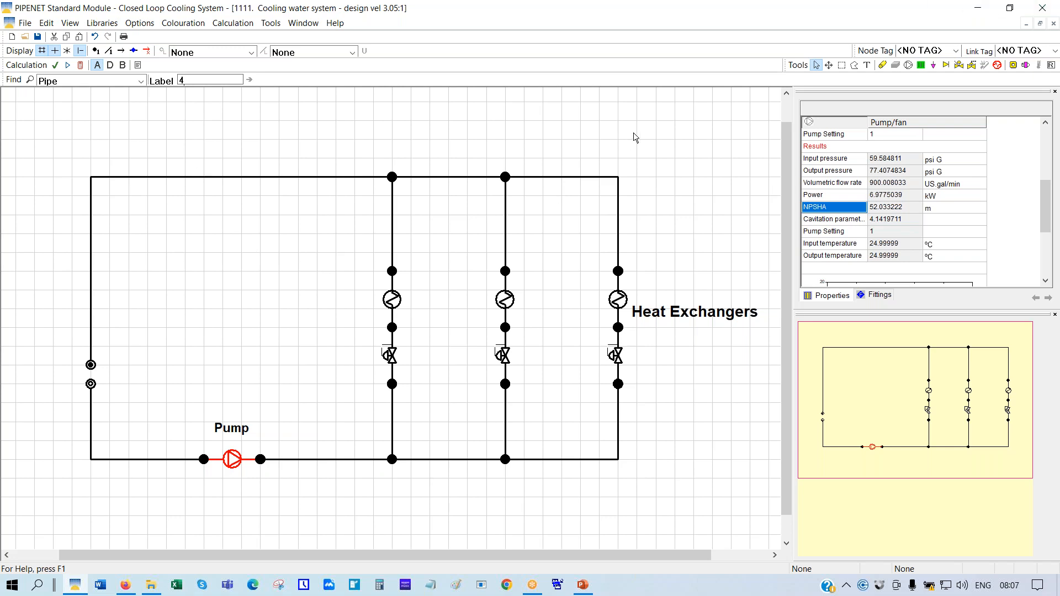
Zoom out and pan the diagram so the whole cooling loop fits in view
left_click(830, 65)
left_click_drag(601, 140, 506, 142)
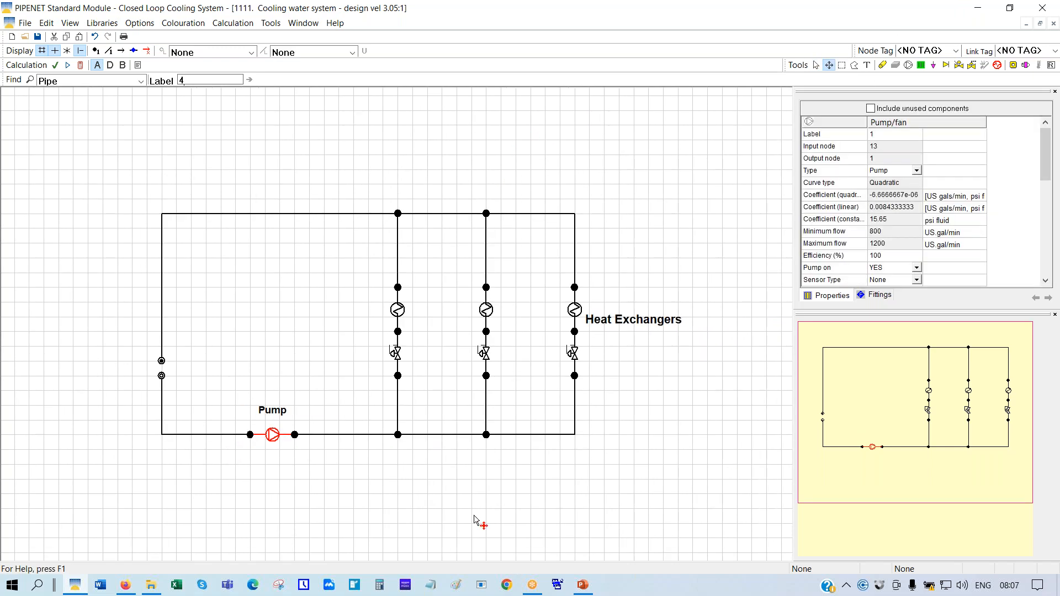
left_click_drag(375, 465, 469, 480)
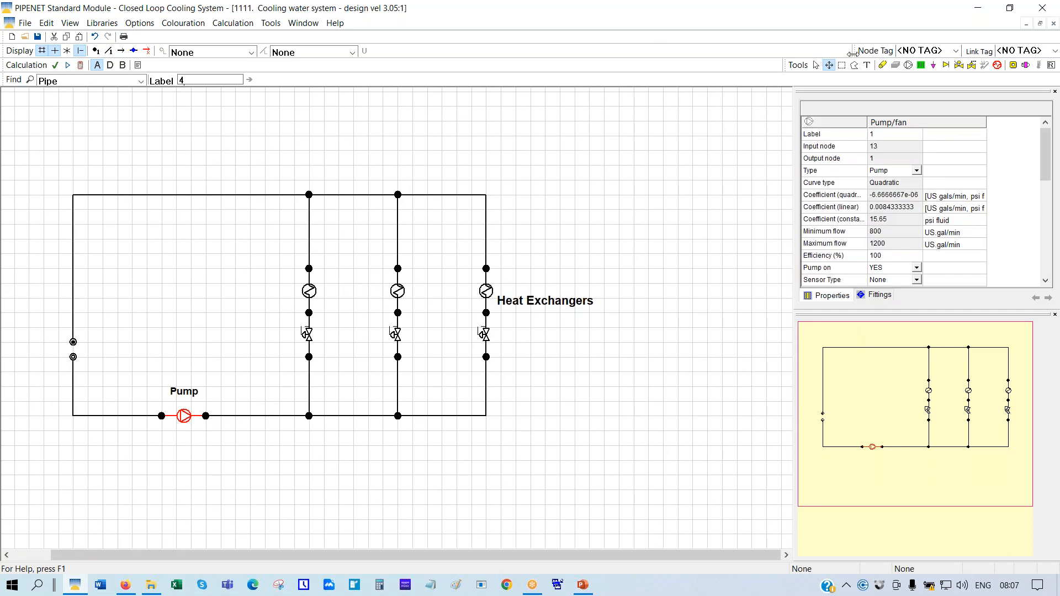
left_click(816, 65)
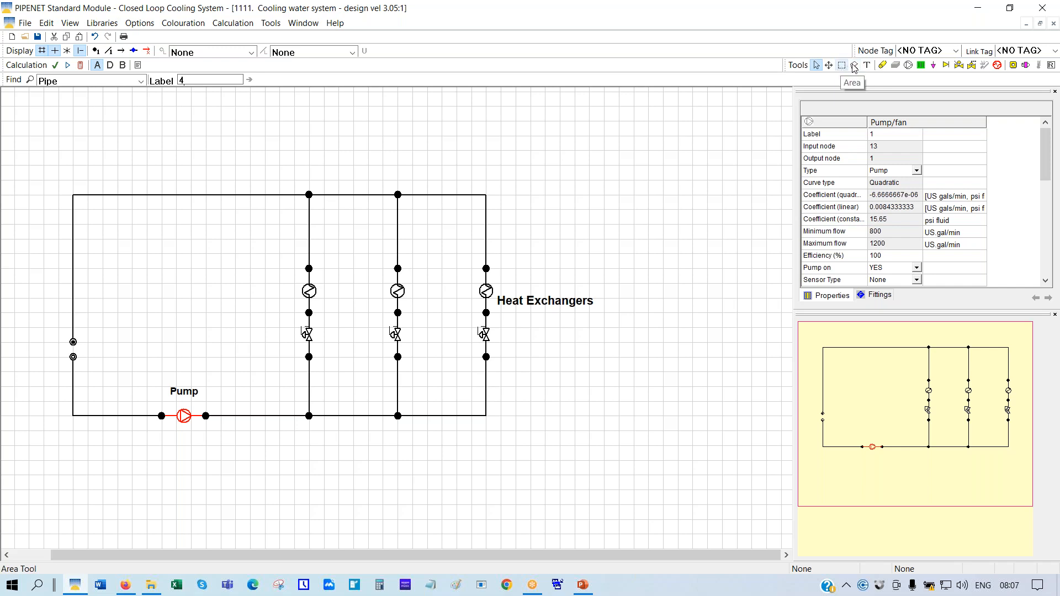
left_click(855, 67)
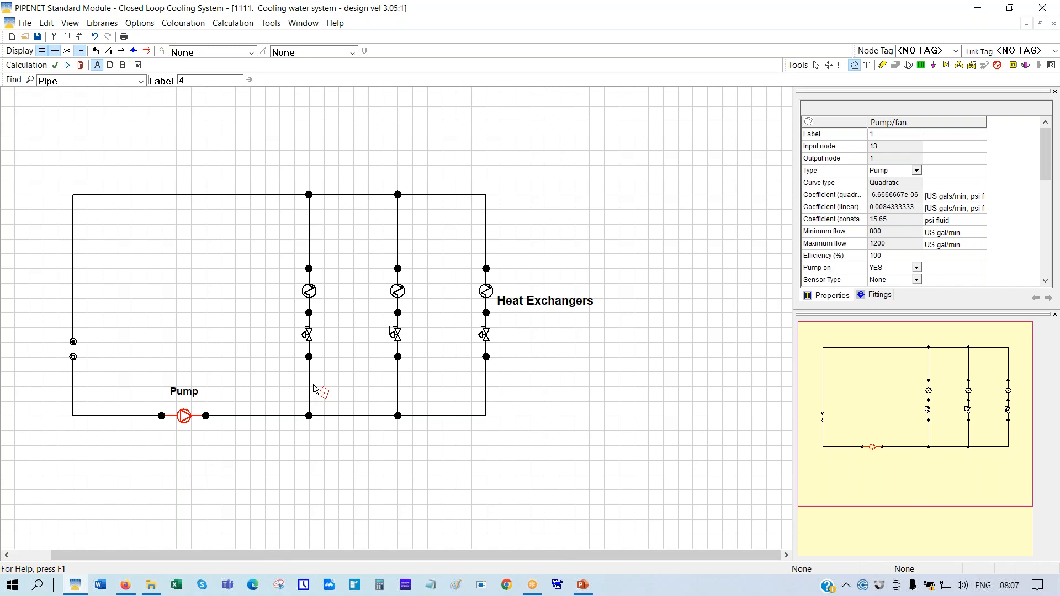
Outline the first heat exchanger branch with a polygon selection
left_click(257, 358)
left_click(318, 472)
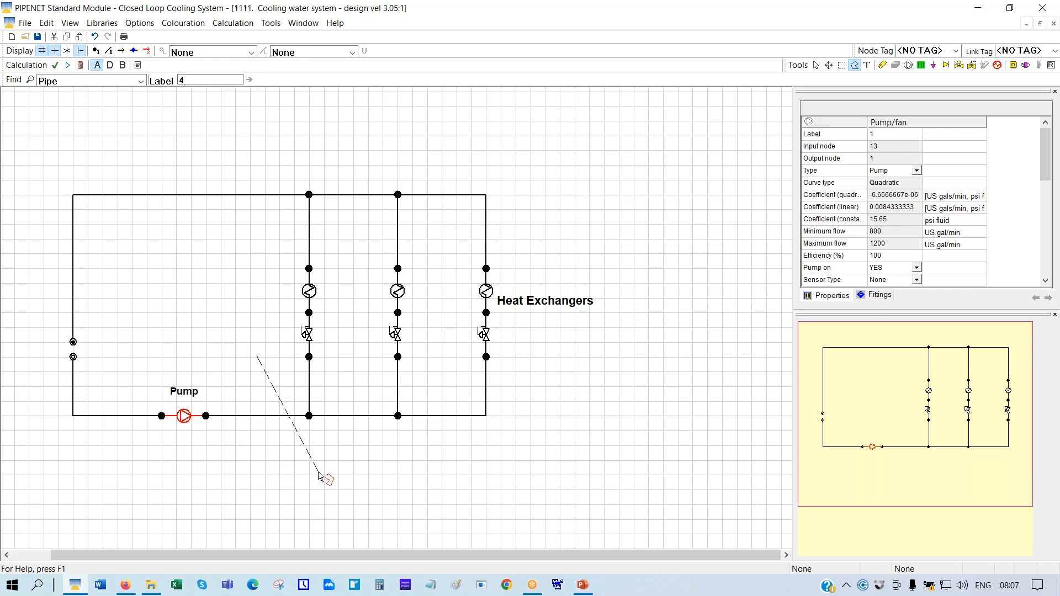
left_click(356, 348)
left_click(442, 258)
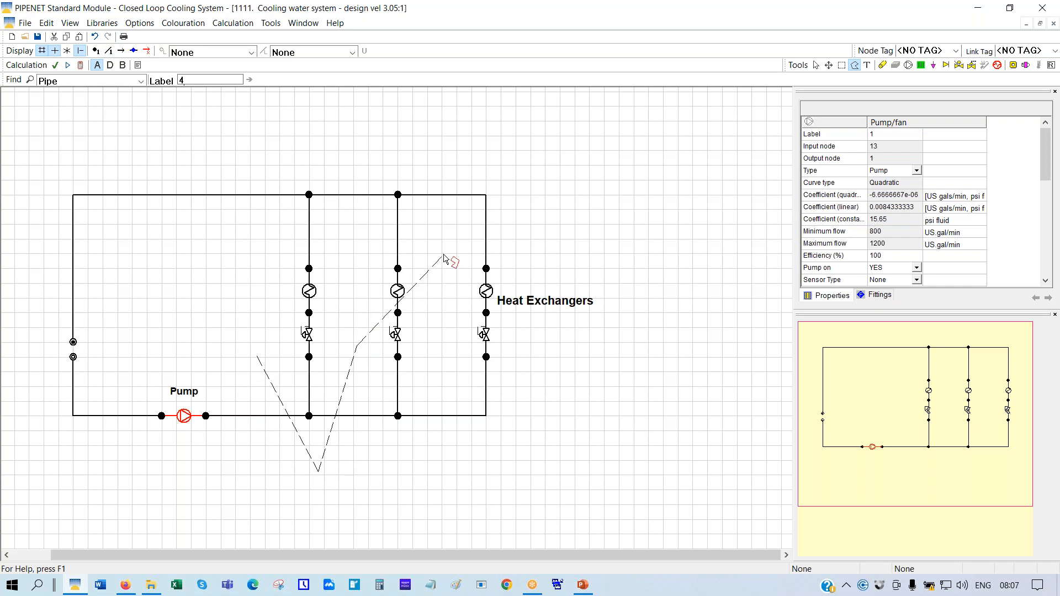
left_click(433, 134)
left_click(264, 132)
left_click(257, 362)
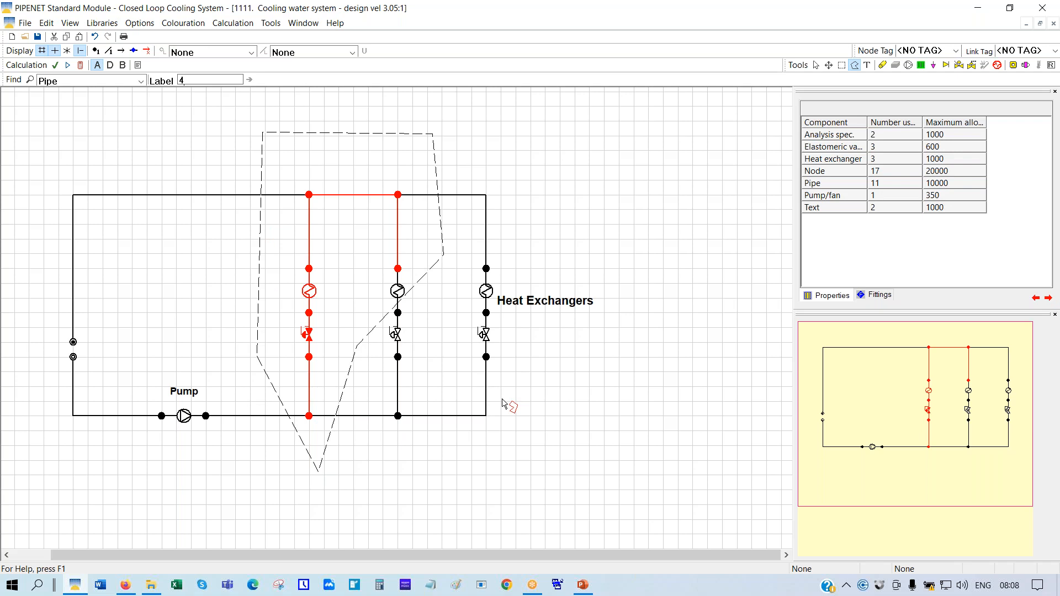
Copy and paste the selected branch, moving the copy to the right of the loop
right_click(356, 243)
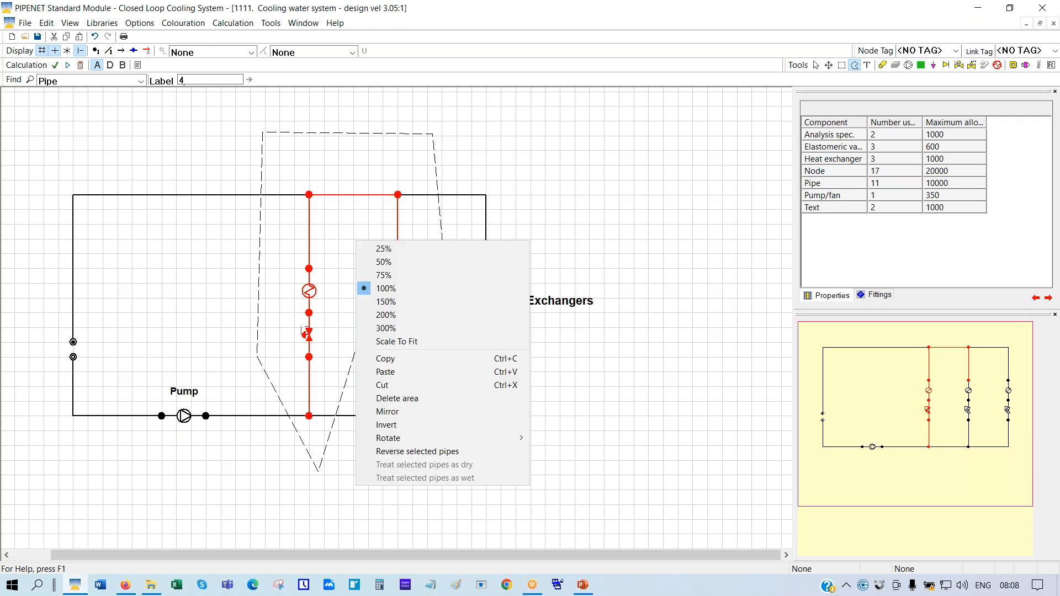
left_click(388, 360)
right_click(363, 248)
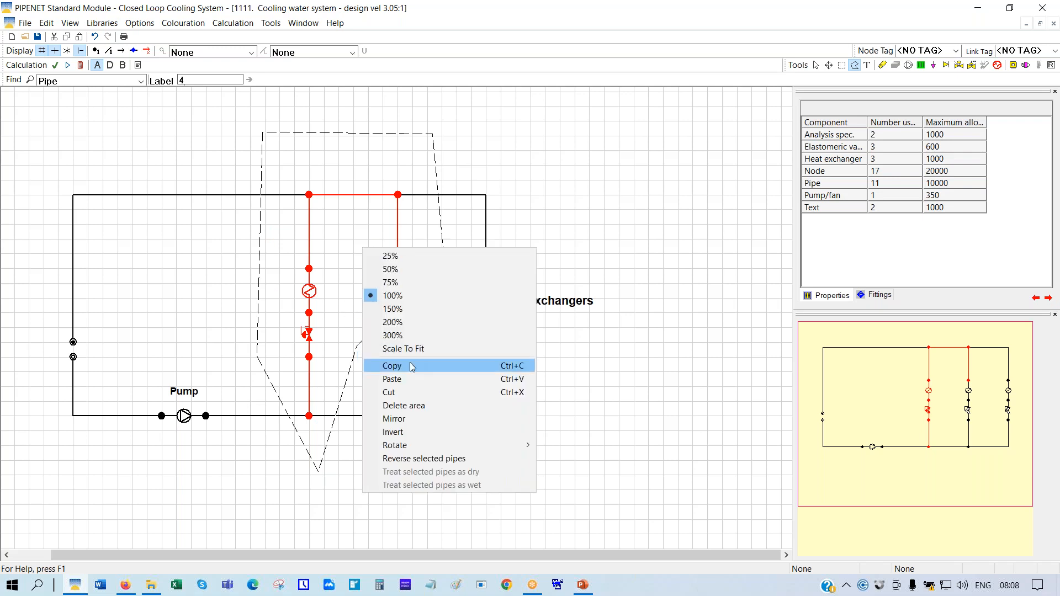
left_click(400, 380)
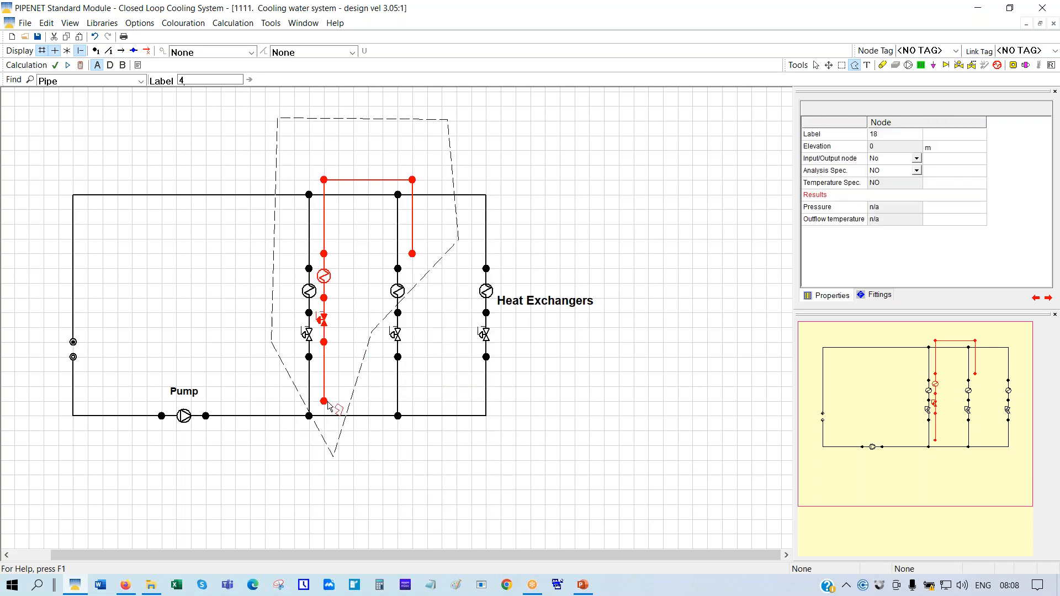
left_click_drag(322, 401, 651, 420)
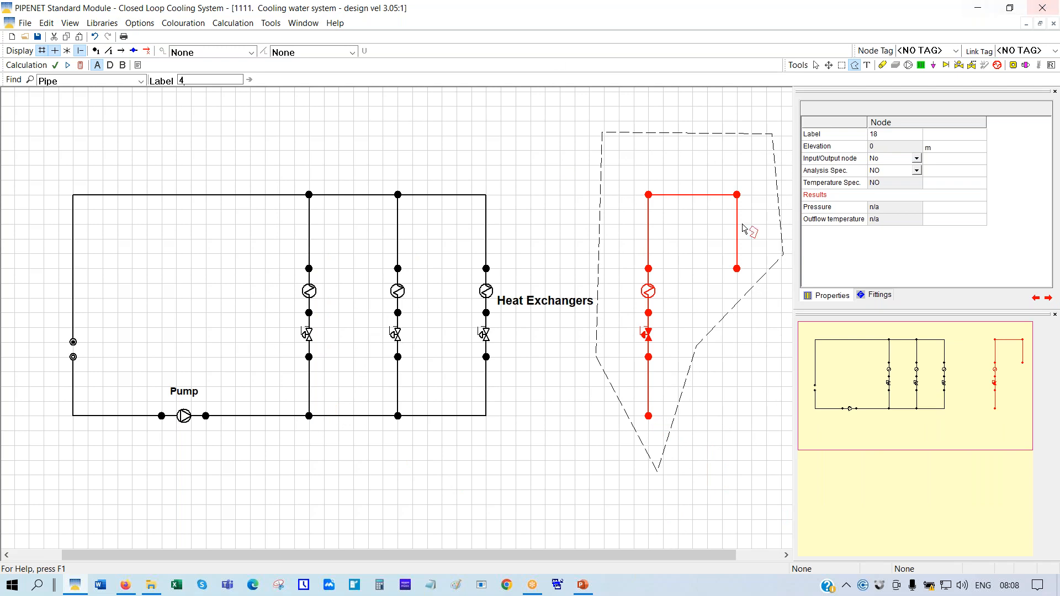
Place a 'Makeup tank' text label to the left of the loop
left_click(868, 65)
left_click(111, 343)
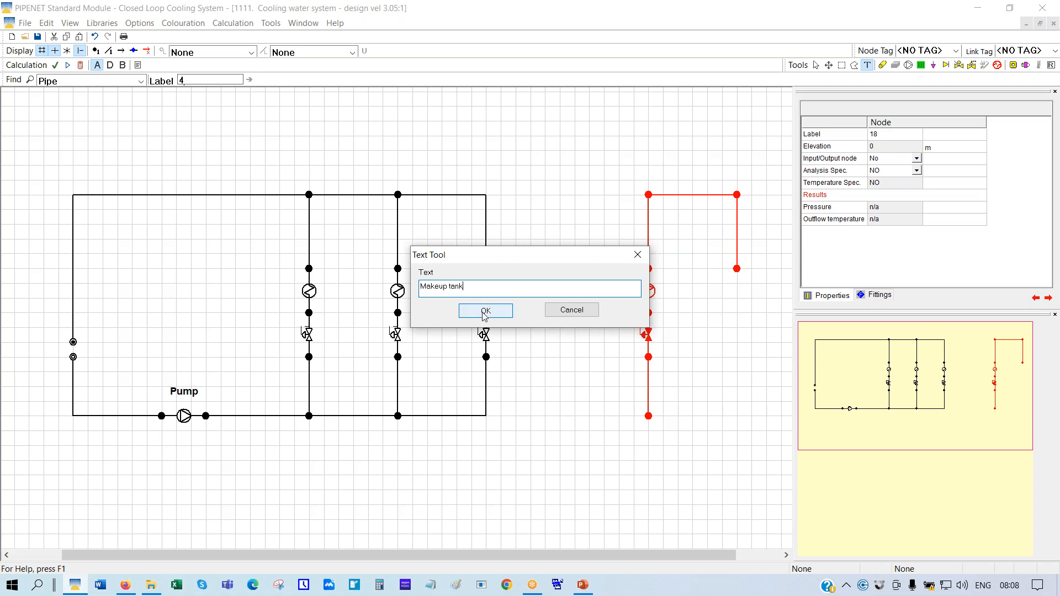
left_click(484, 312)
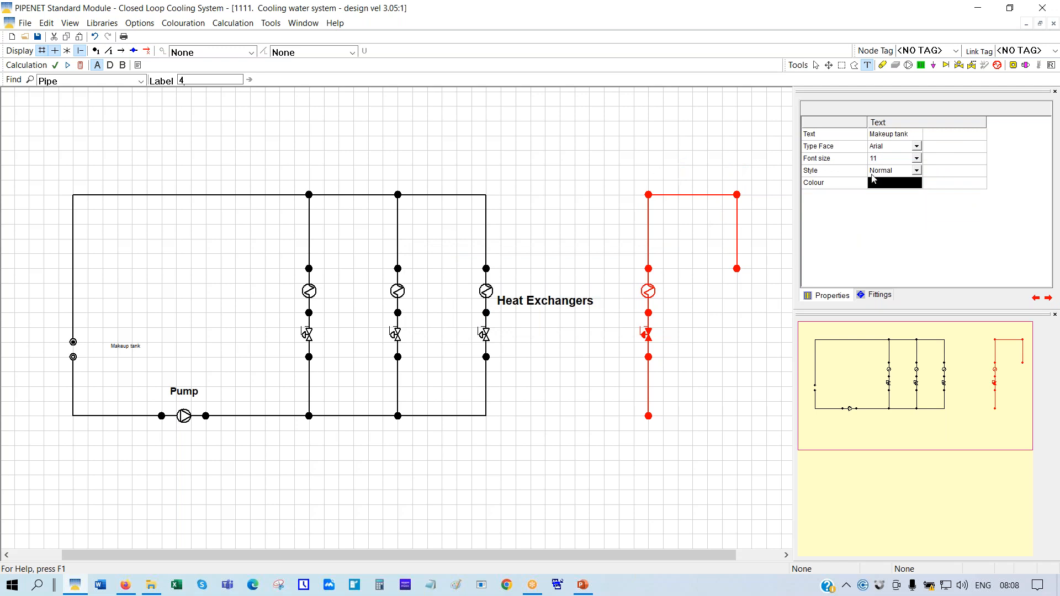
Format the label as size 20, Bold-Italic, in red
left_click(916, 160)
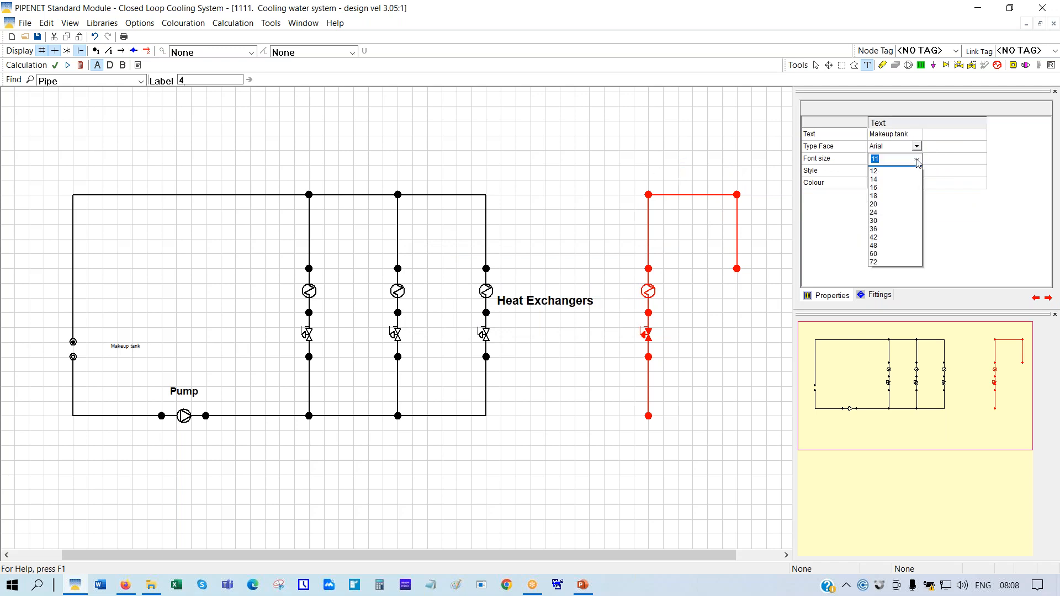
left_click(872, 237)
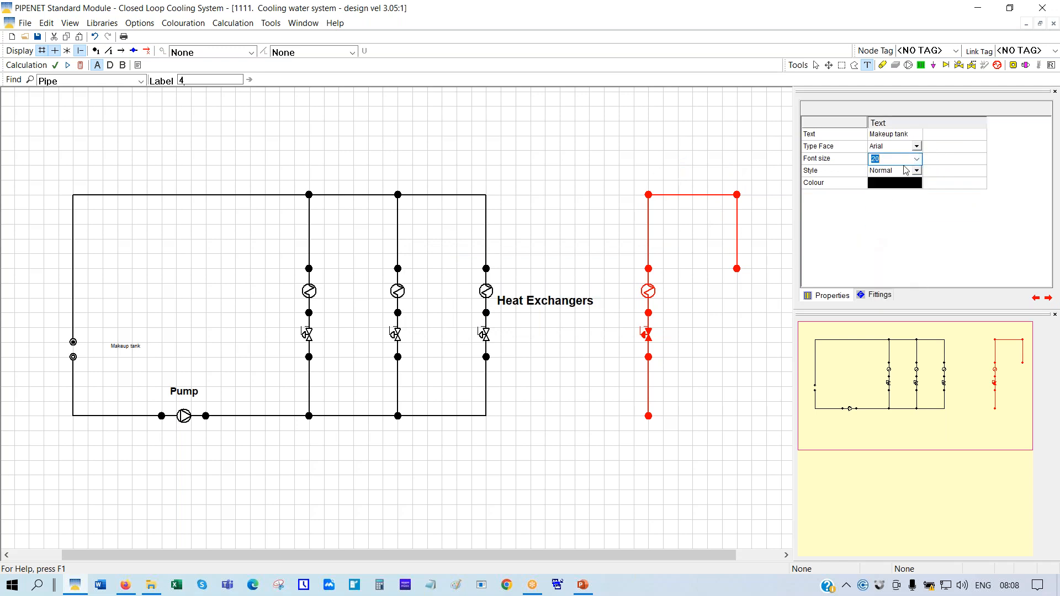
left_click(916, 171)
left_click(917, 171)
left_click(890, 210)
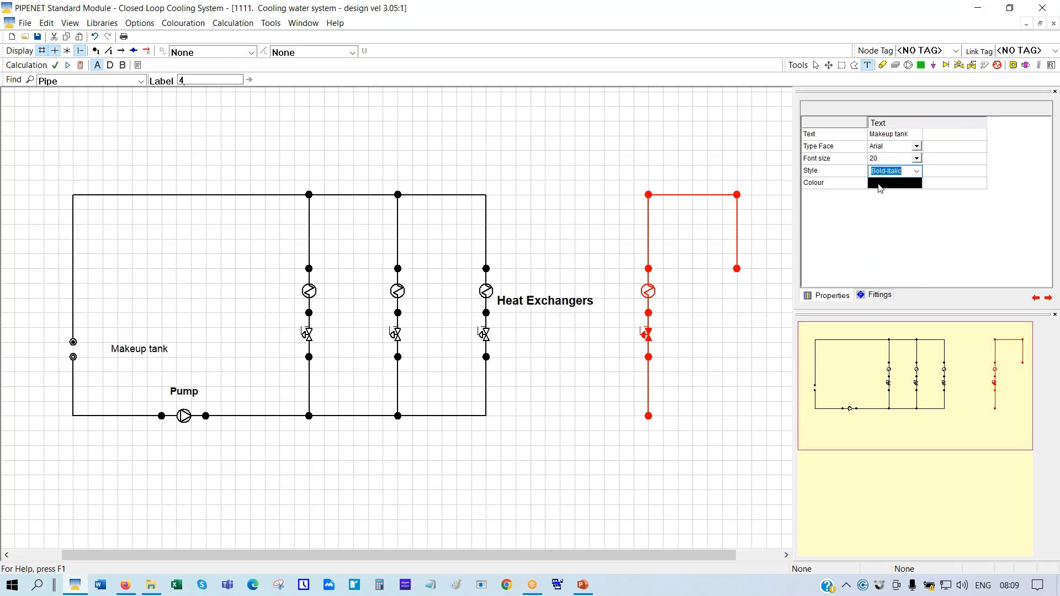
left_click(880, 186)
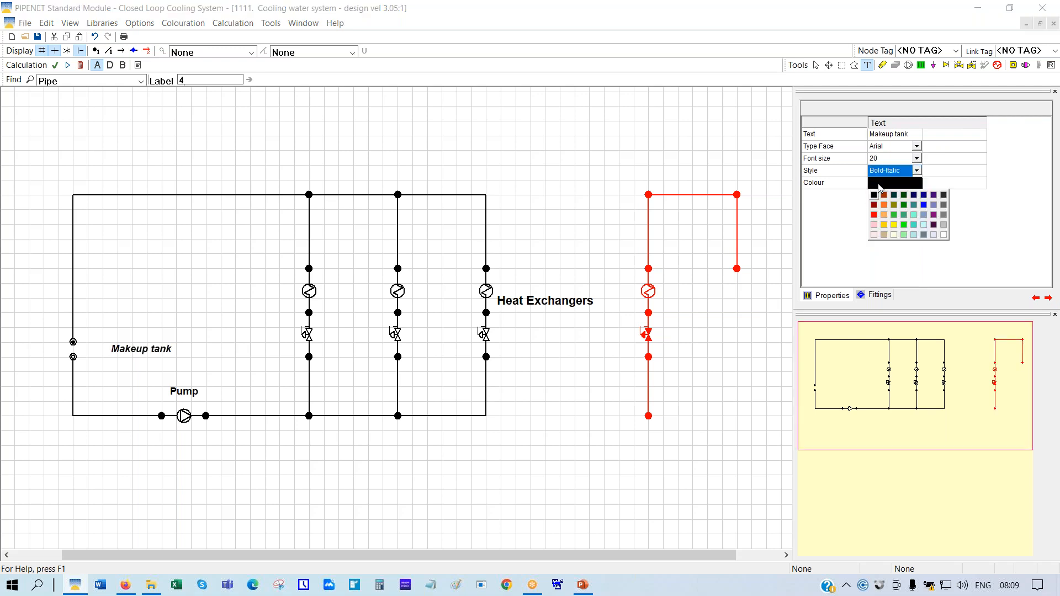
left_click(875, 216)
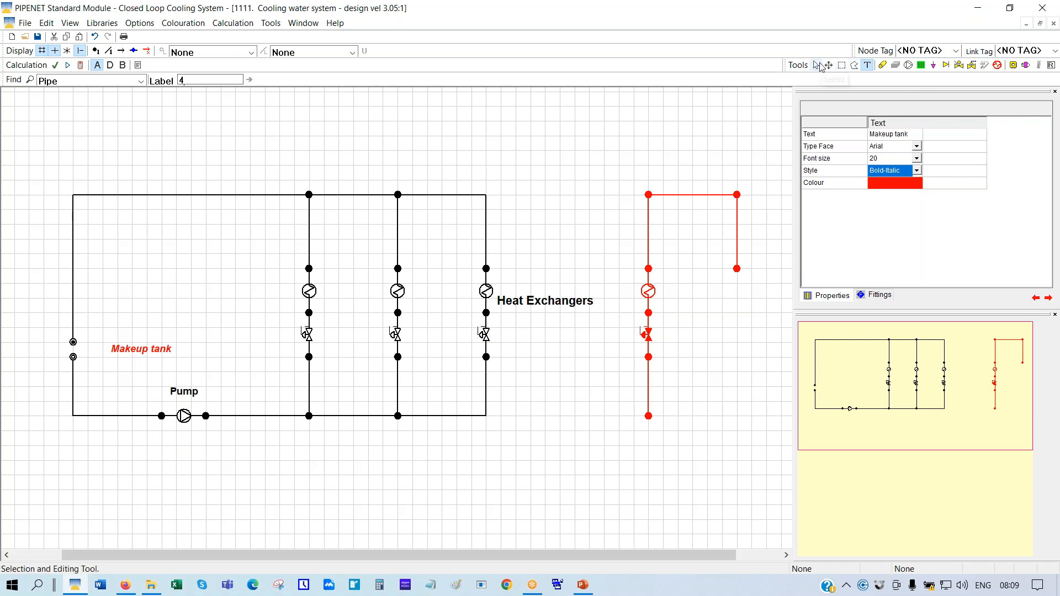
Delete the copied branch on the right by area, then nudge the Heat Exchangers label right
left_click(841, 66)
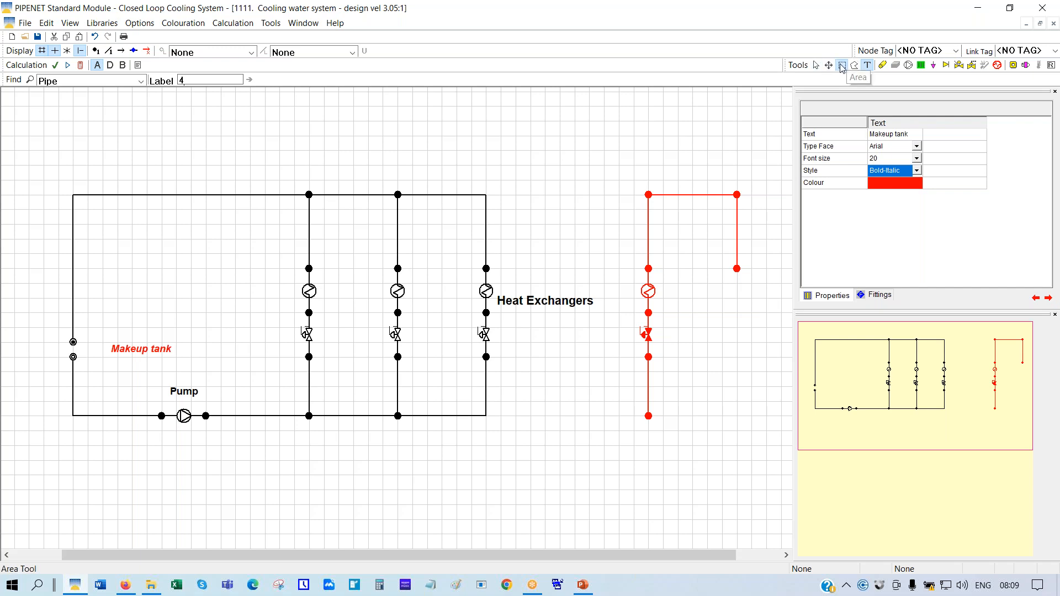
left_click_drag(591, 142, 762, 443)
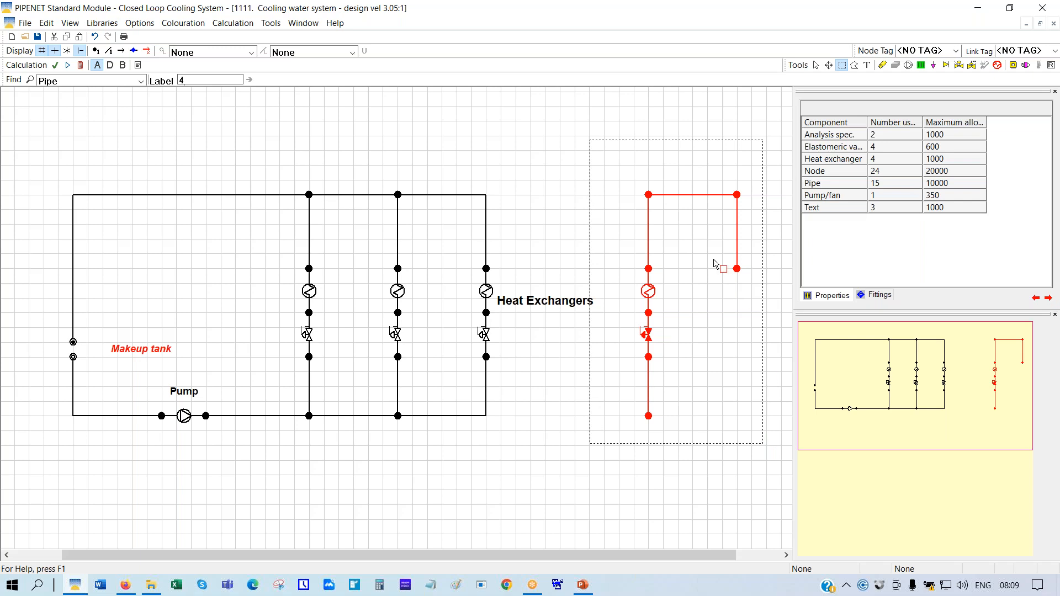
right_click(692, 237)
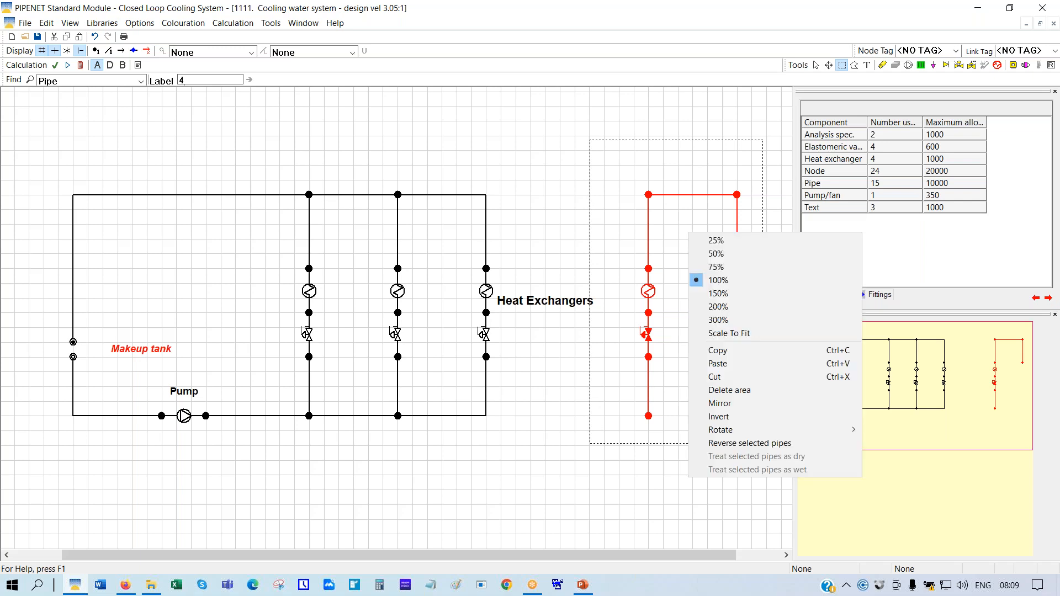
left_click(730, 391)
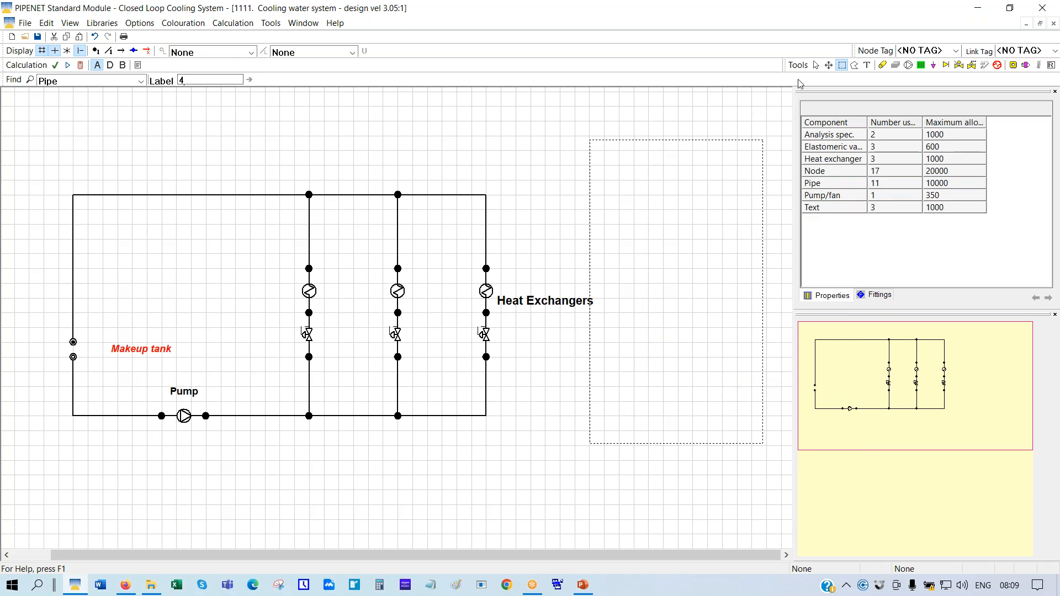
left_click(817, 65)
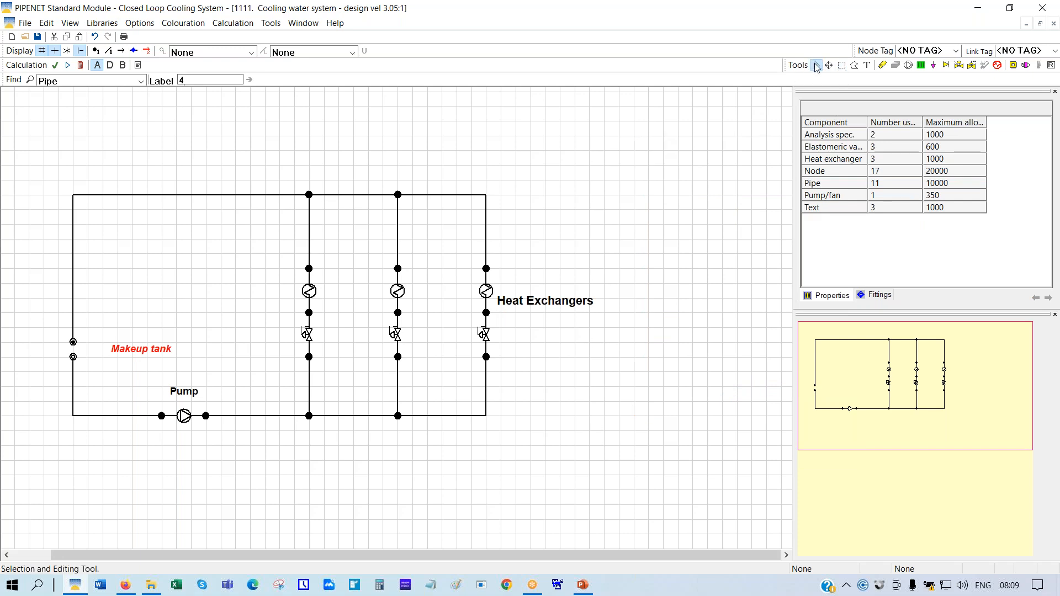
mouse_move(546, 309)
left_mouse_down()
mouse_move(548, 281)
mouse_move(550, 307)
left_mouse_up()
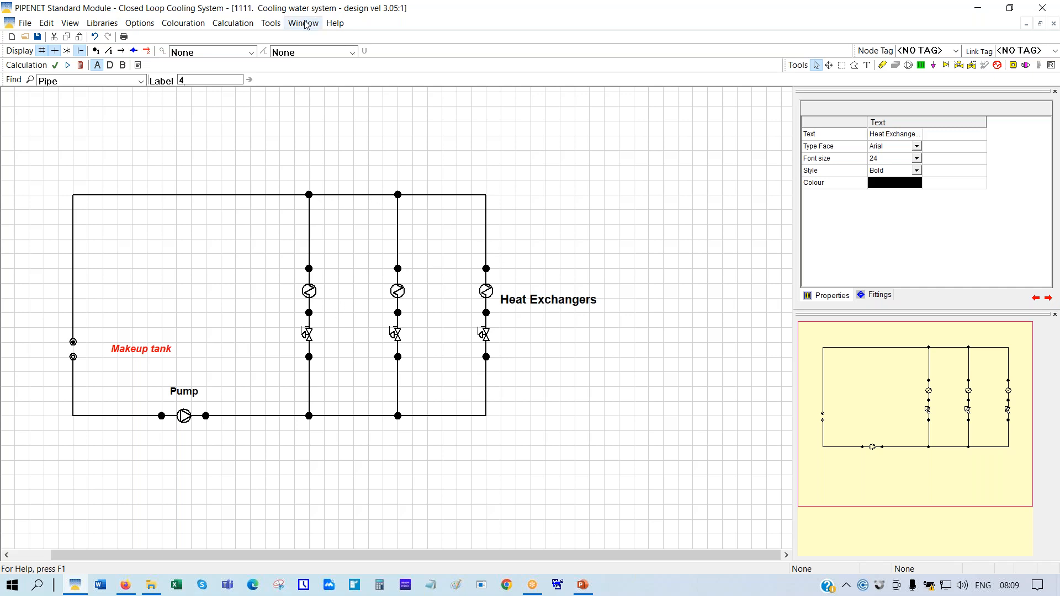
Run the network calculation, accept its completed status, and pan the schematic back into view
left_click(80, 66)
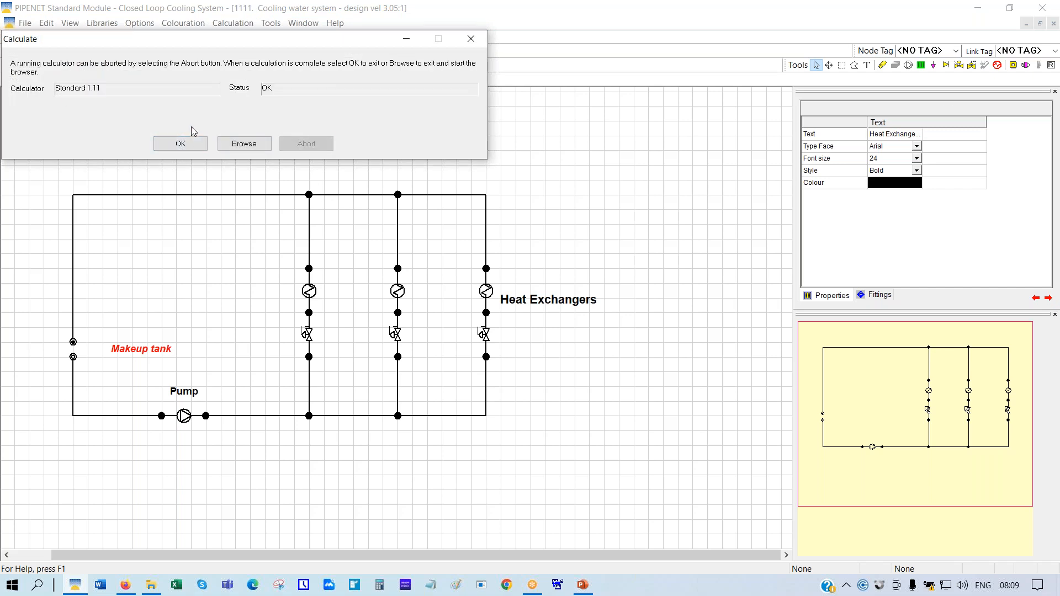
left_click(180, 145)
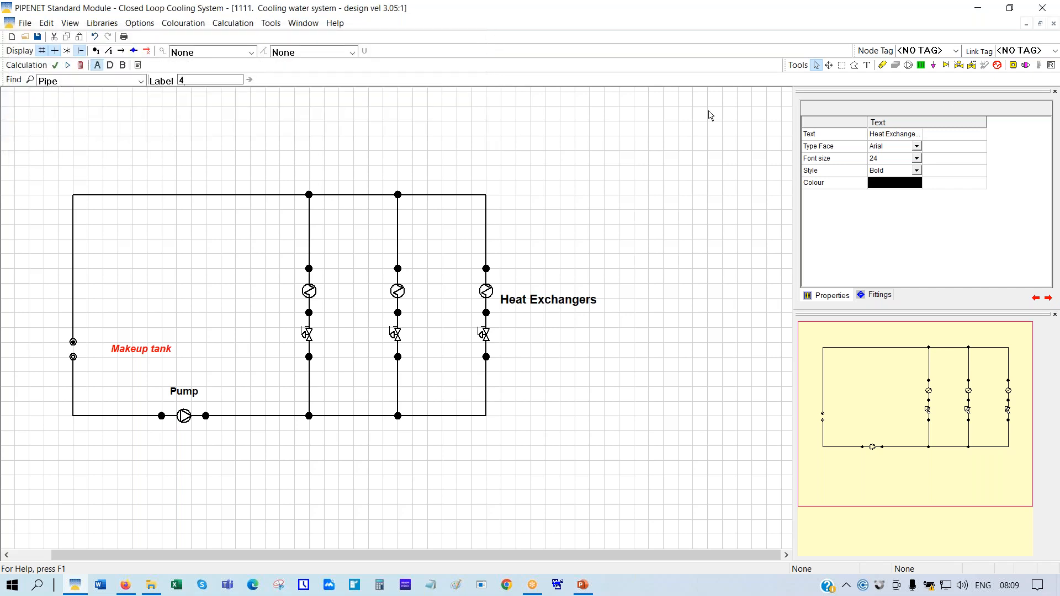
left_click(828, 66)
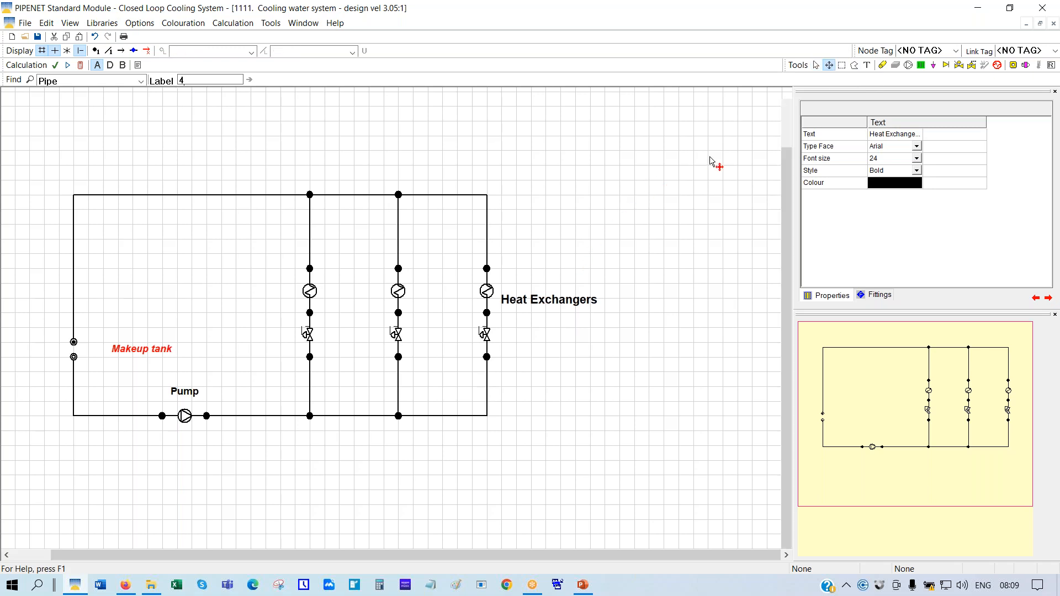
left_click_drag(533, 431, 614, 357)
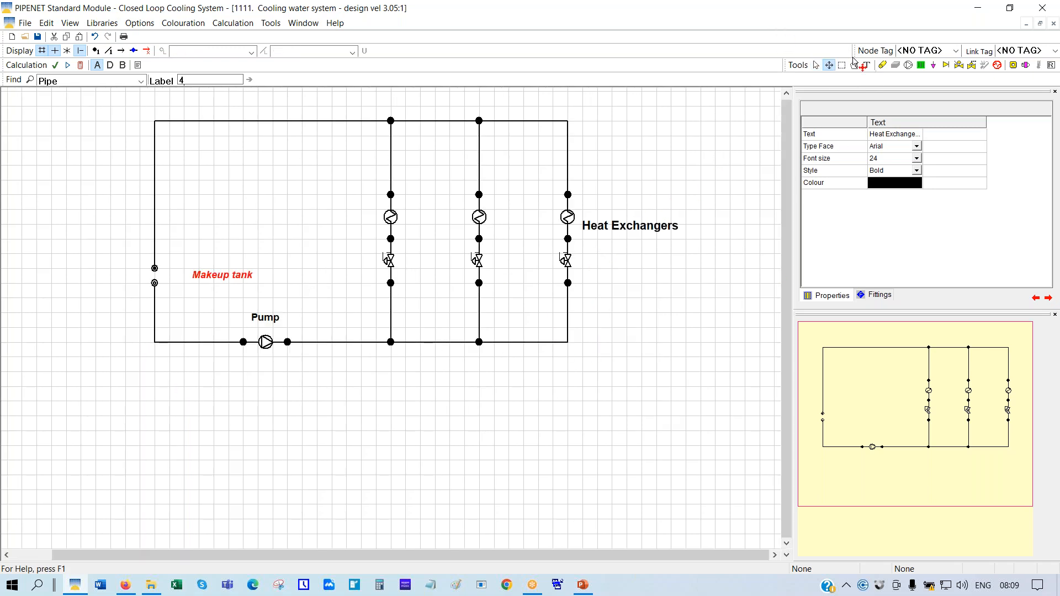
left_click(816, 66)
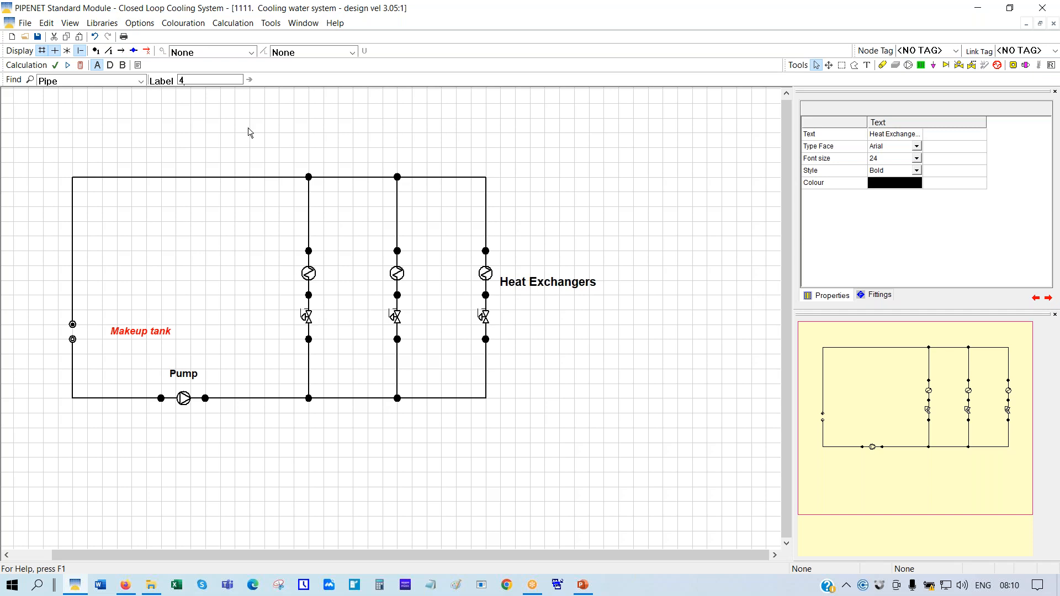
Tile the schematic and results windows horizontally, then browse the Elastomeric valve results
left_click(309, 25)
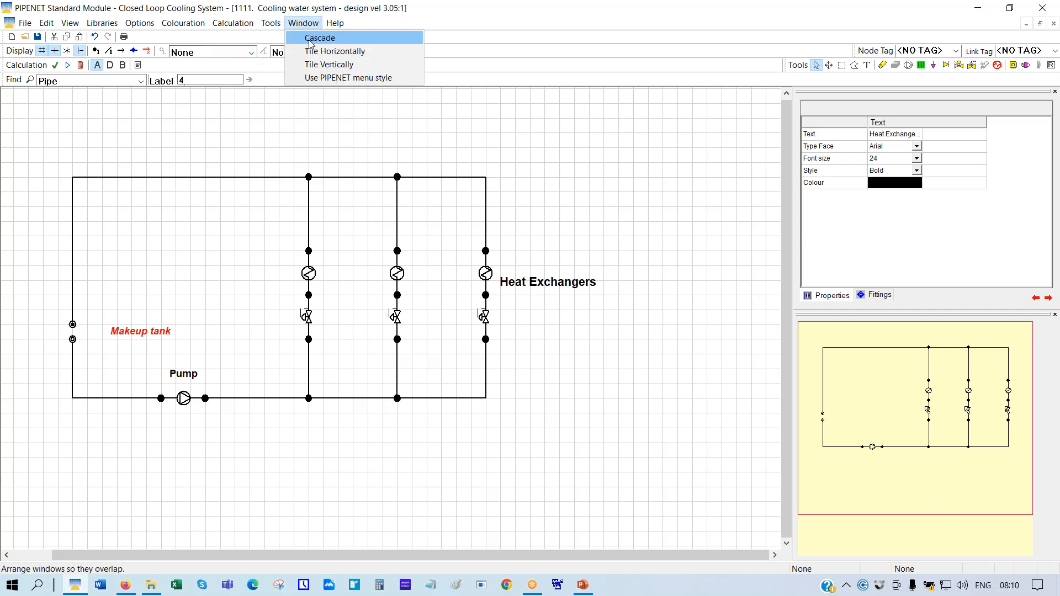
left_click(317, 52)
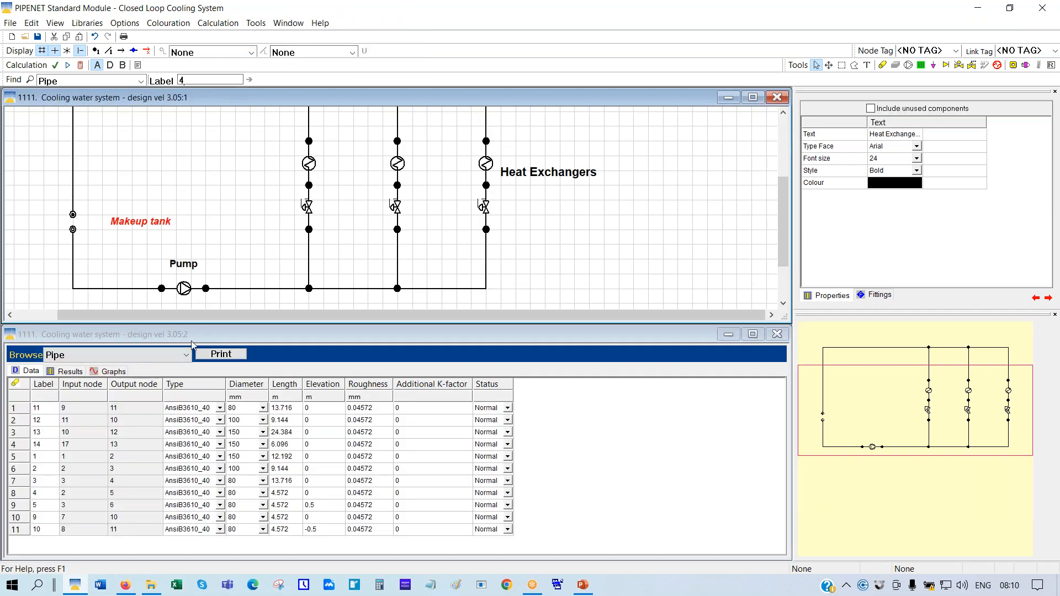
left_click(187, 357)
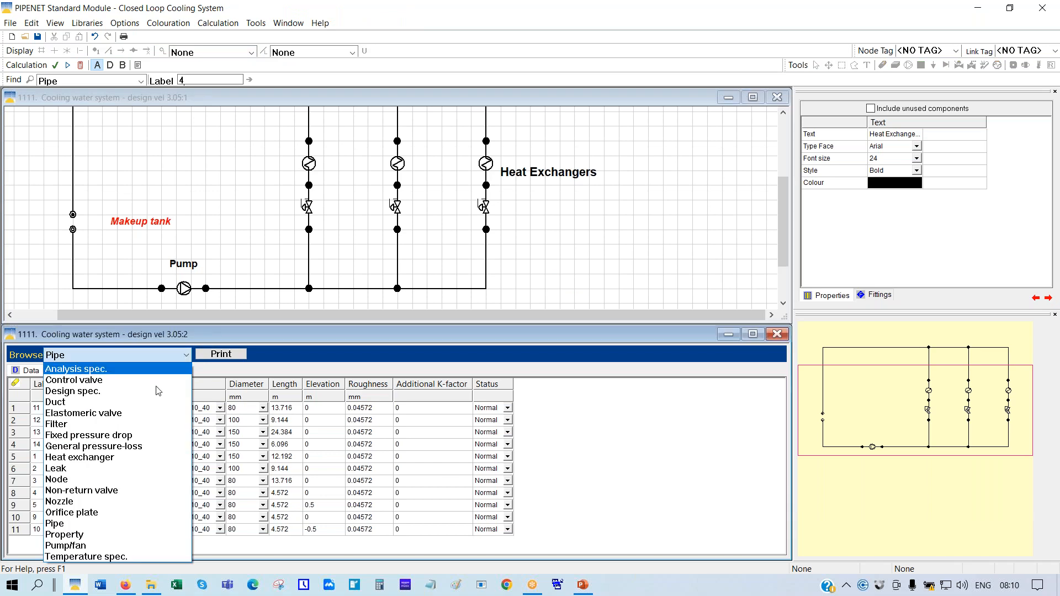
left_click(85, 417)
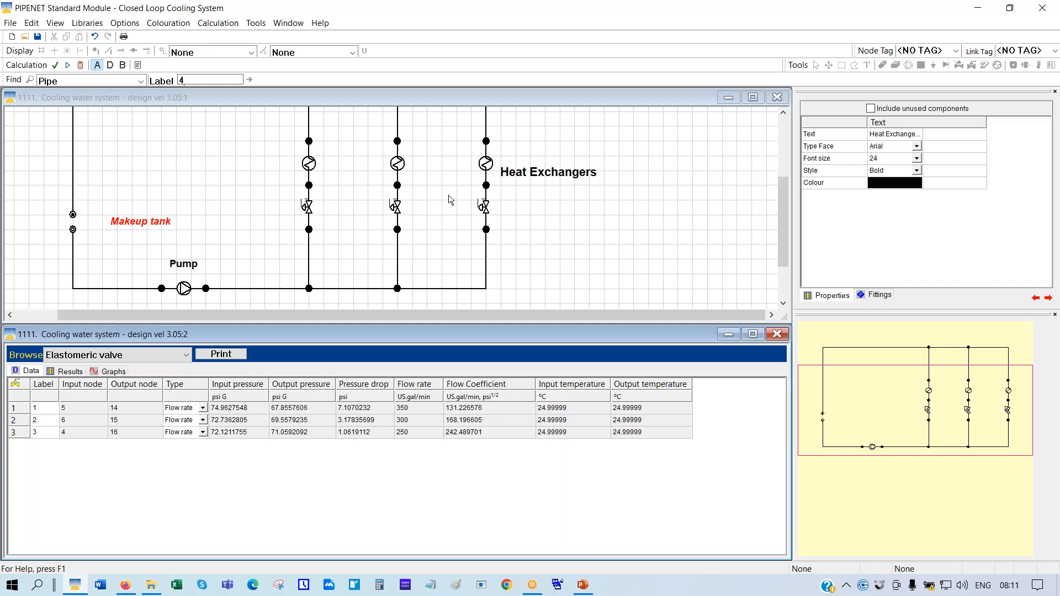
Delete the elastomeric valves beneath the left, middle and right heat exchangers
right_click(310, 211)
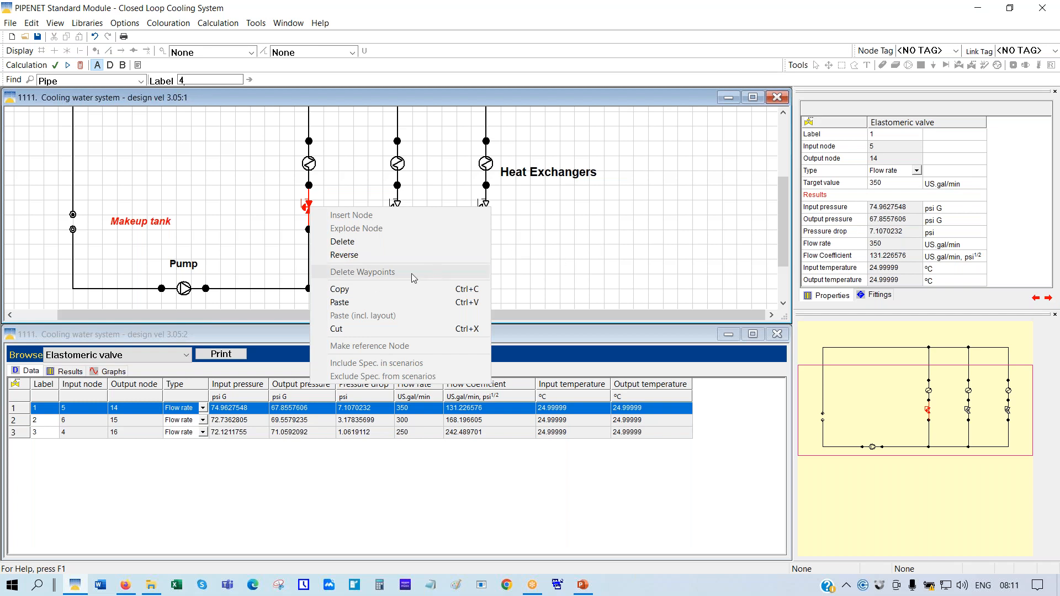
left_click(359, 242)
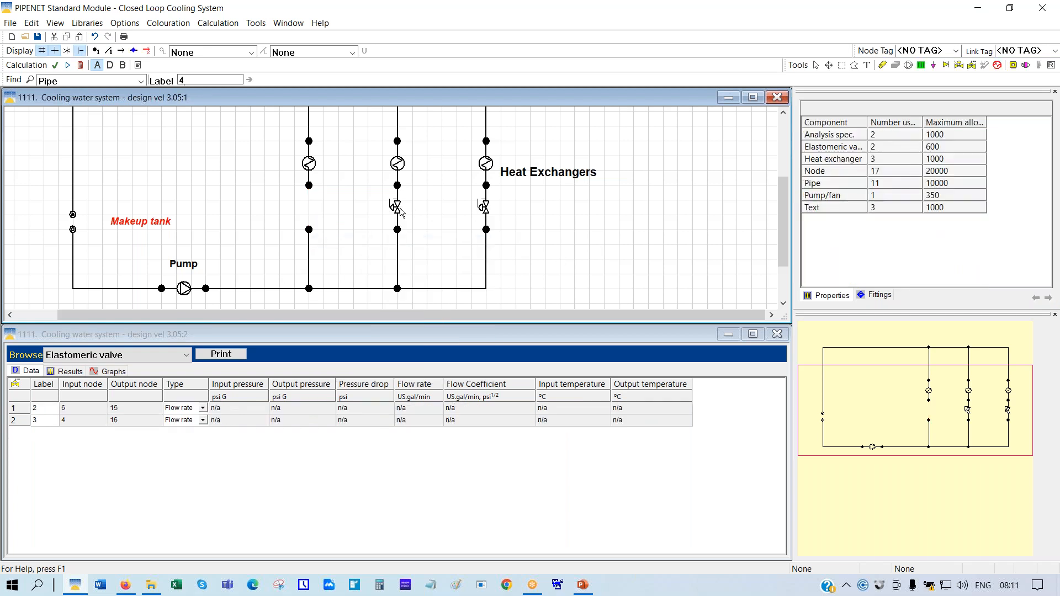
right_click(396, 209)
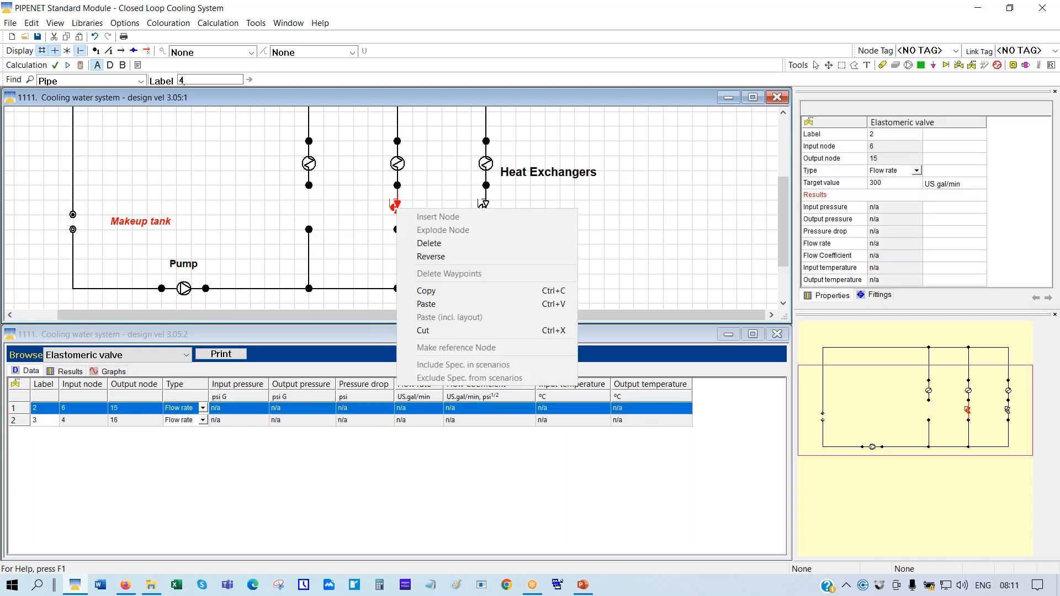
left_click(433, 243)
right_click(485, 208)
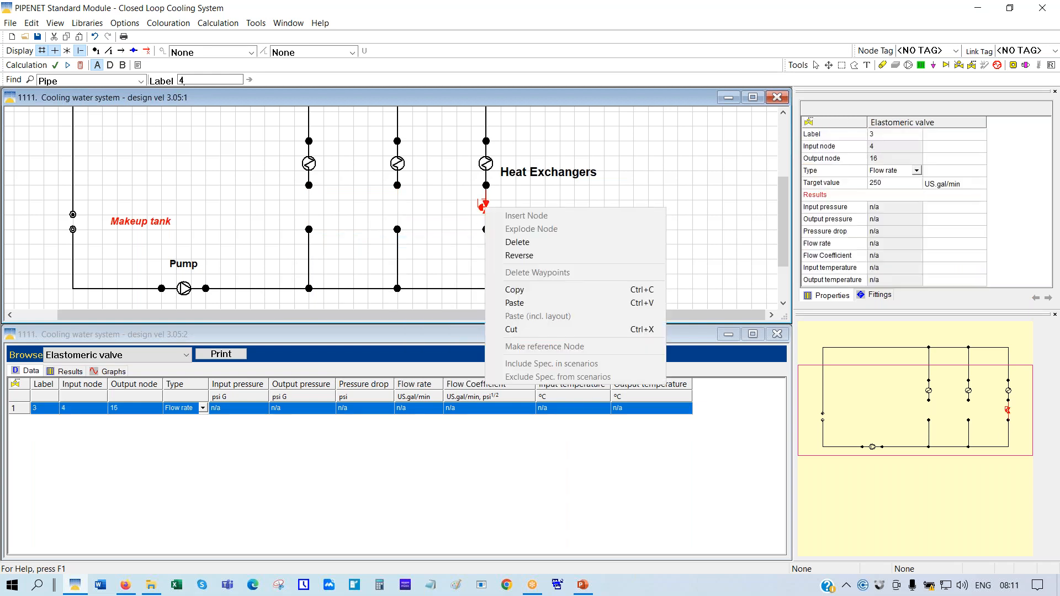
left_click(519, 243)
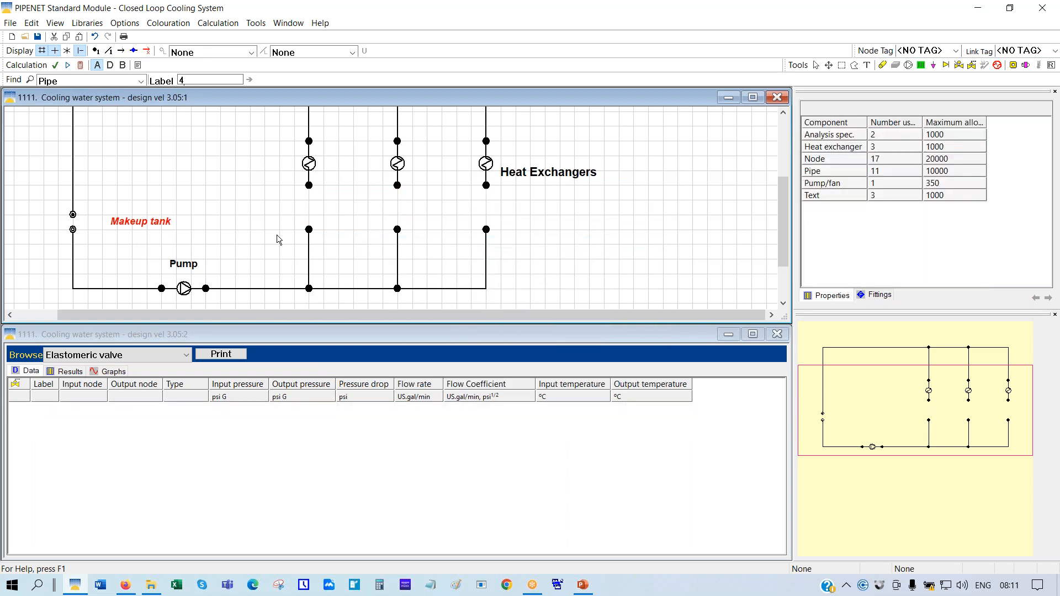
Drag each branch's lower node onto its heat exchanger outlet node and confirm all three merges
left_click_drag(310, 233, 308, 192)
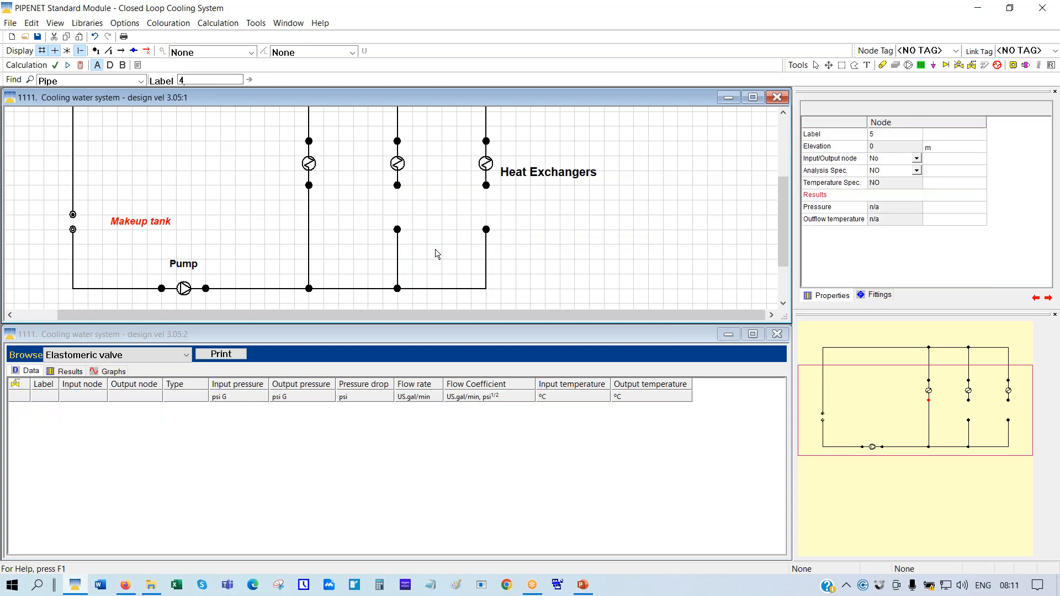
left_click_drag(396, 229, 398, 186)
left_click_drag(487, 230, 486, 187)
left_click(308, 186)
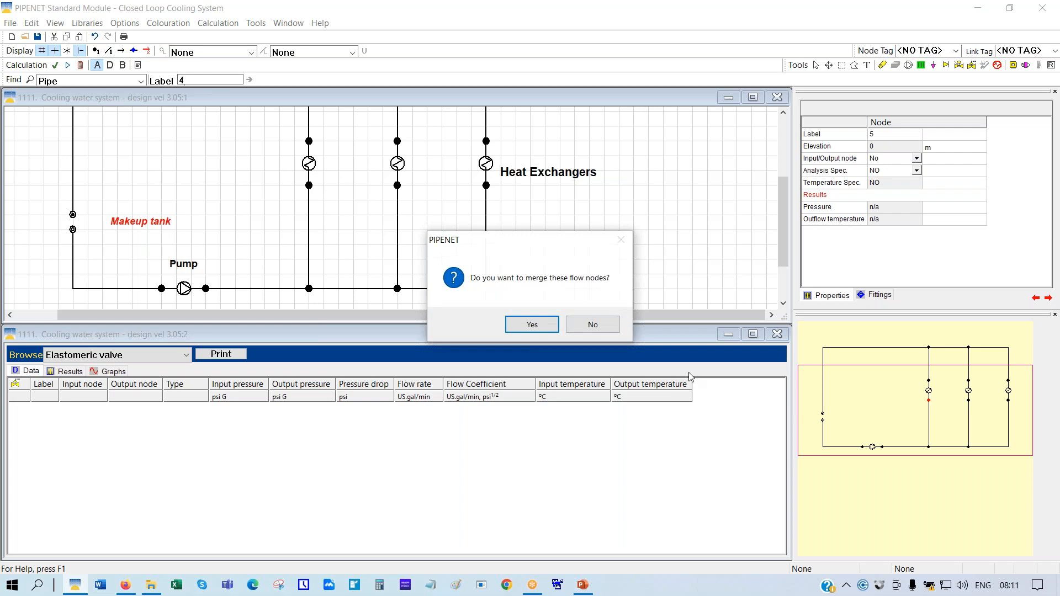
left_click(531, 330)
left_click(397, 186)
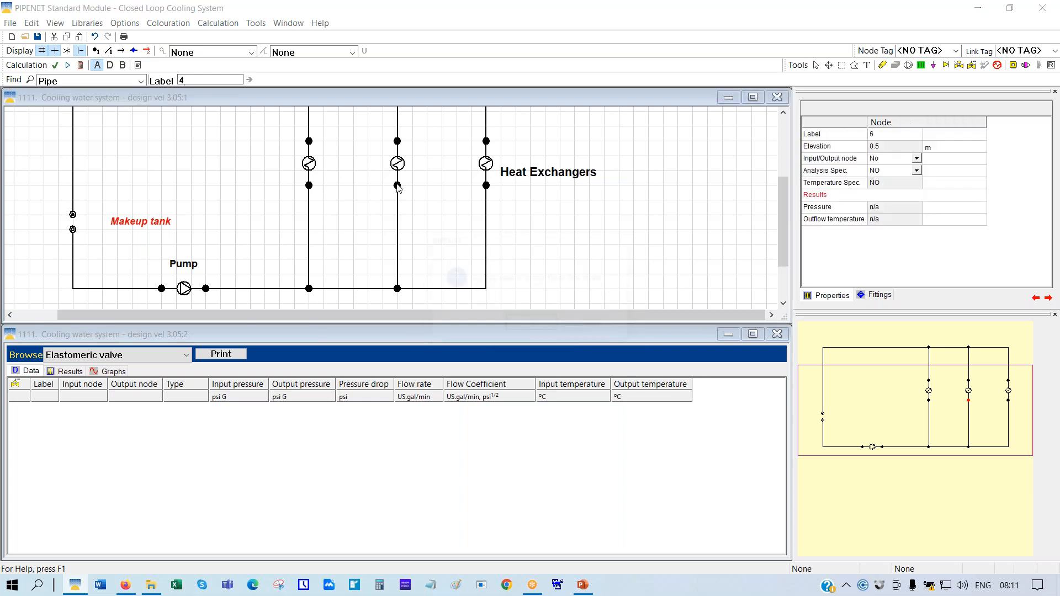
left_click(525, 325)
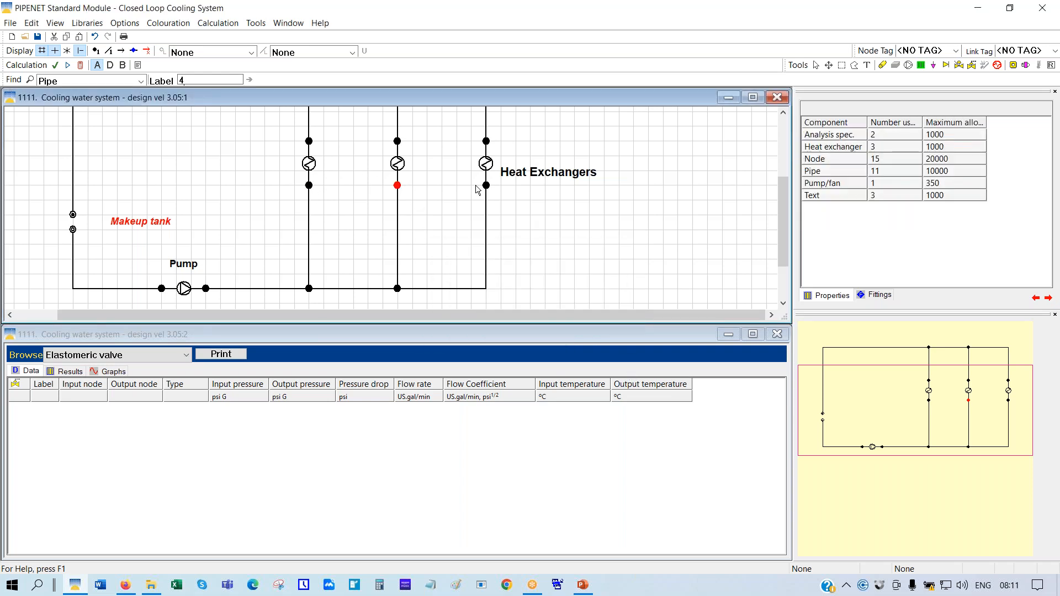
left_click(486, 186)
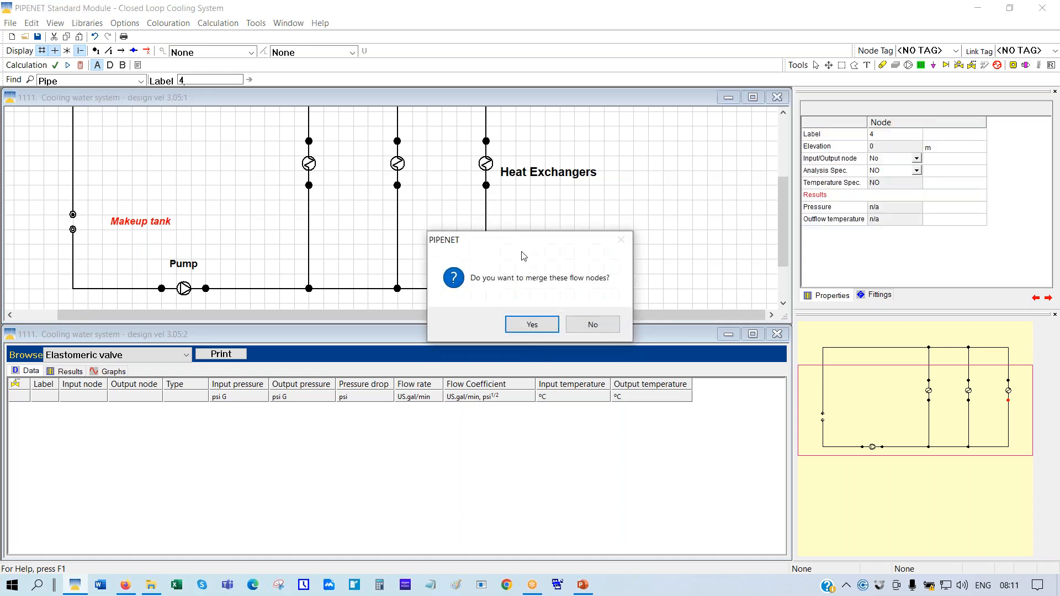
left_click(532, 325)
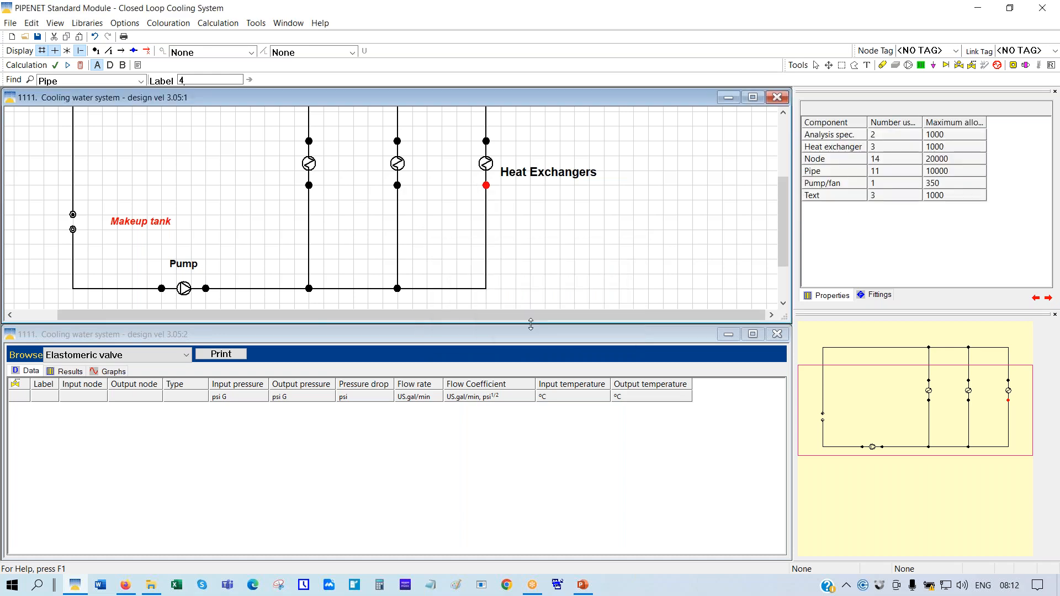
Add orifice plates to the left, middle and right branch pipes, then select the left one
left_click(1012, 66)
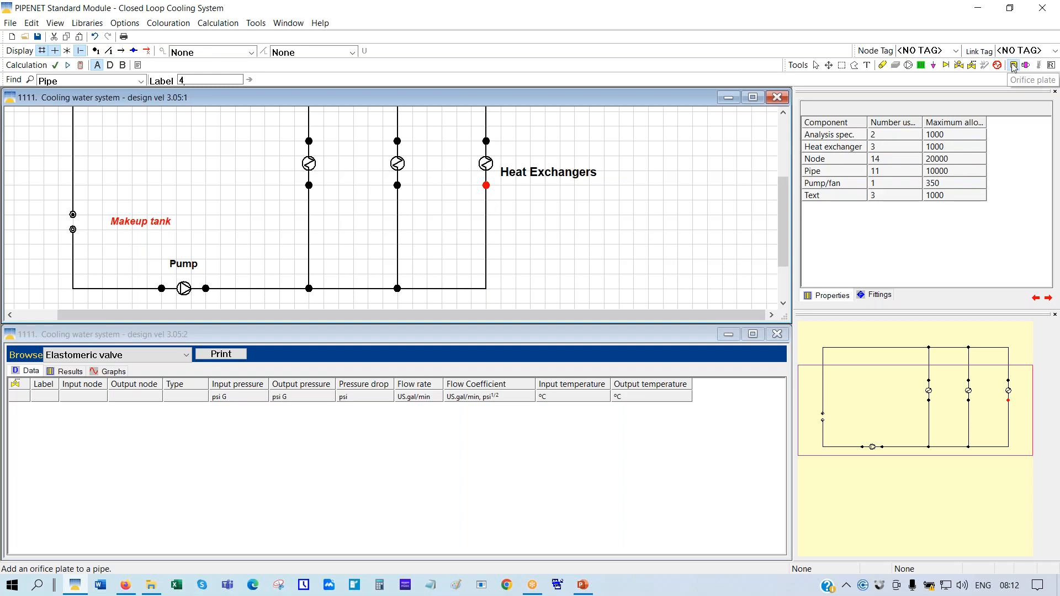
left_click(309, 233)
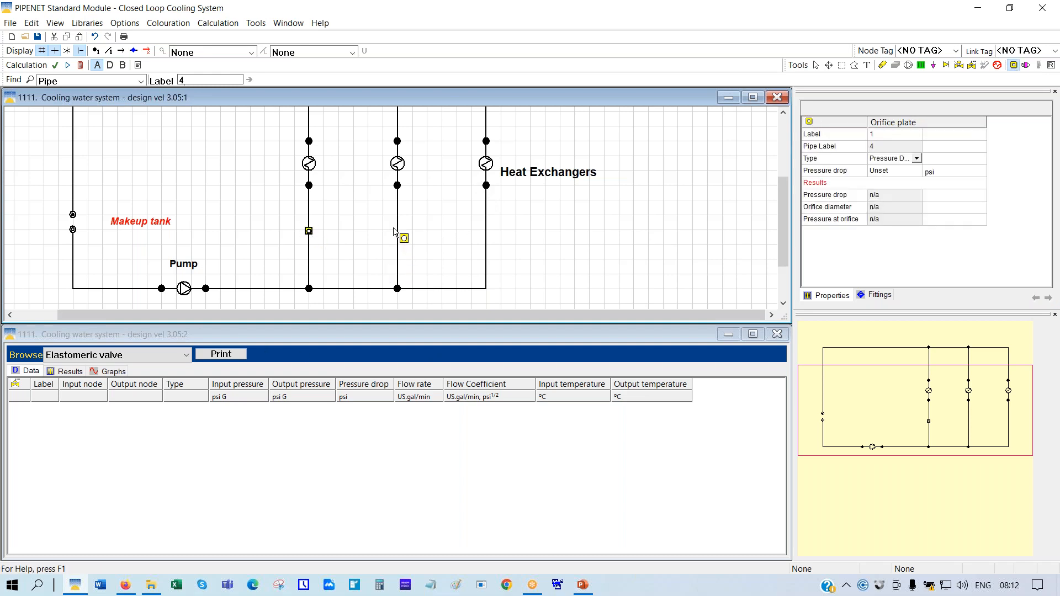
left_click(397, 228)
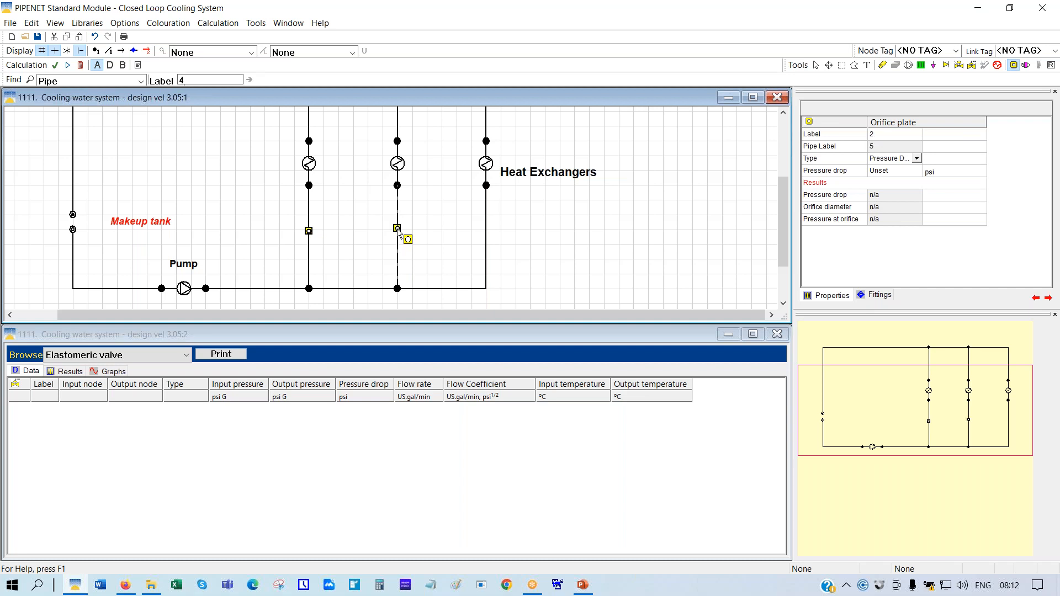
left_click(486, 231)
left_click(817, 65)
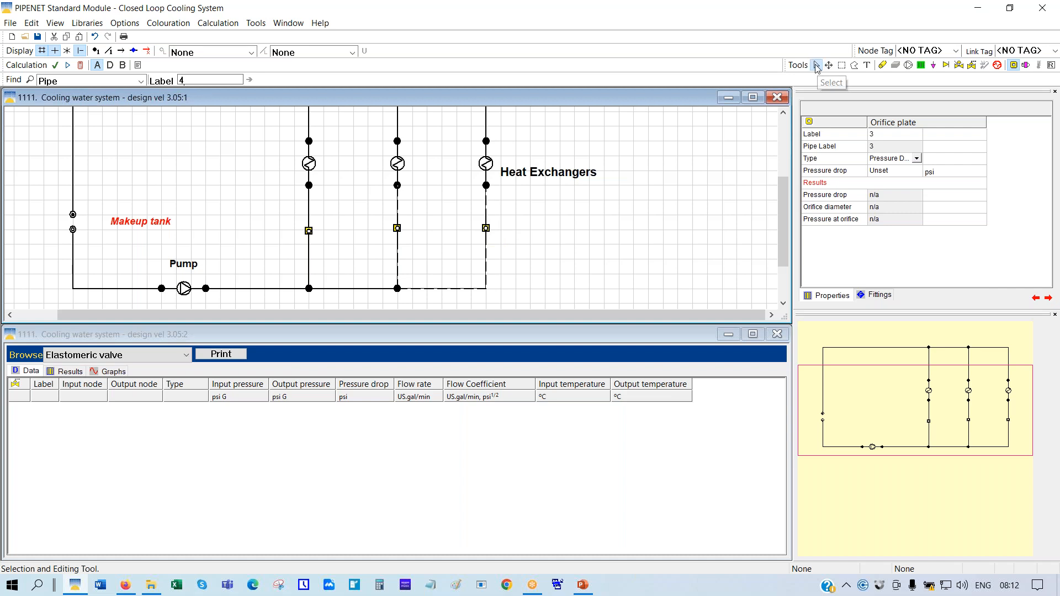
left_click(309, 232)
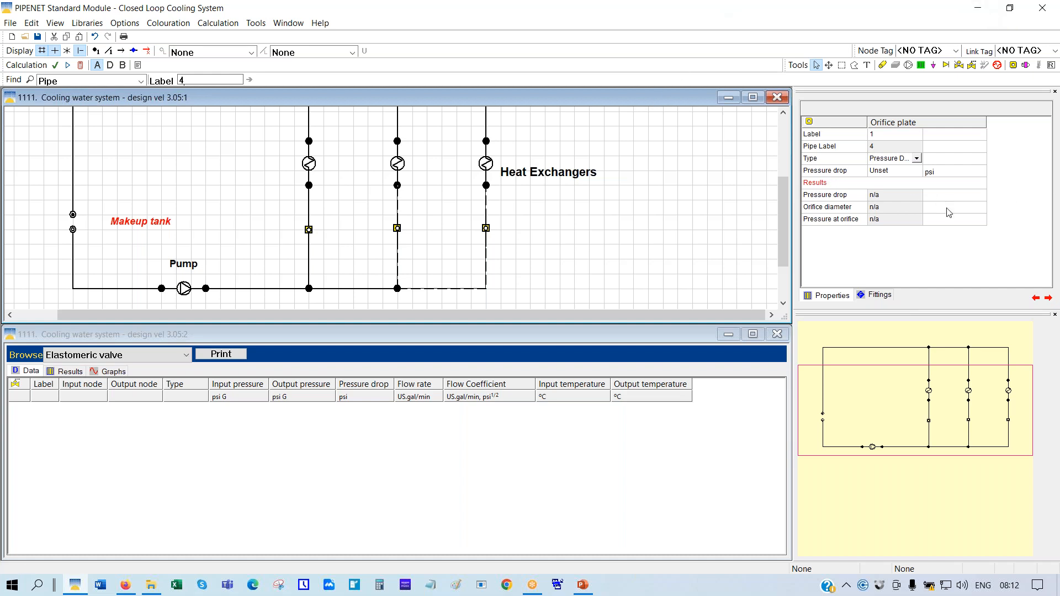
Give the left orifice a 7.107 psi pressure drop and keep the middle orifice's Pressure Drop type
left_click(886, 172)
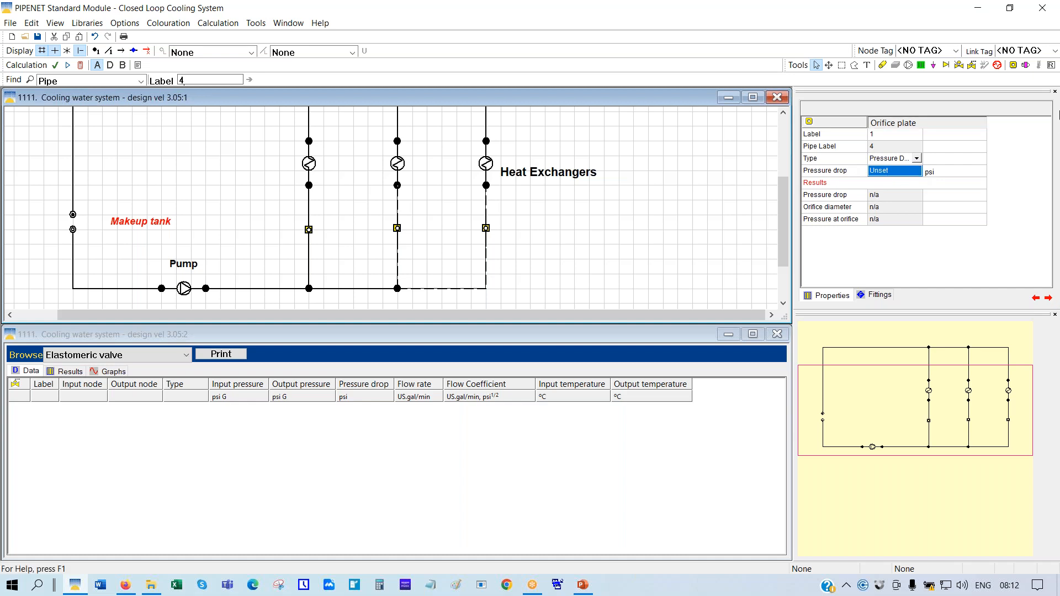
type("7.107")
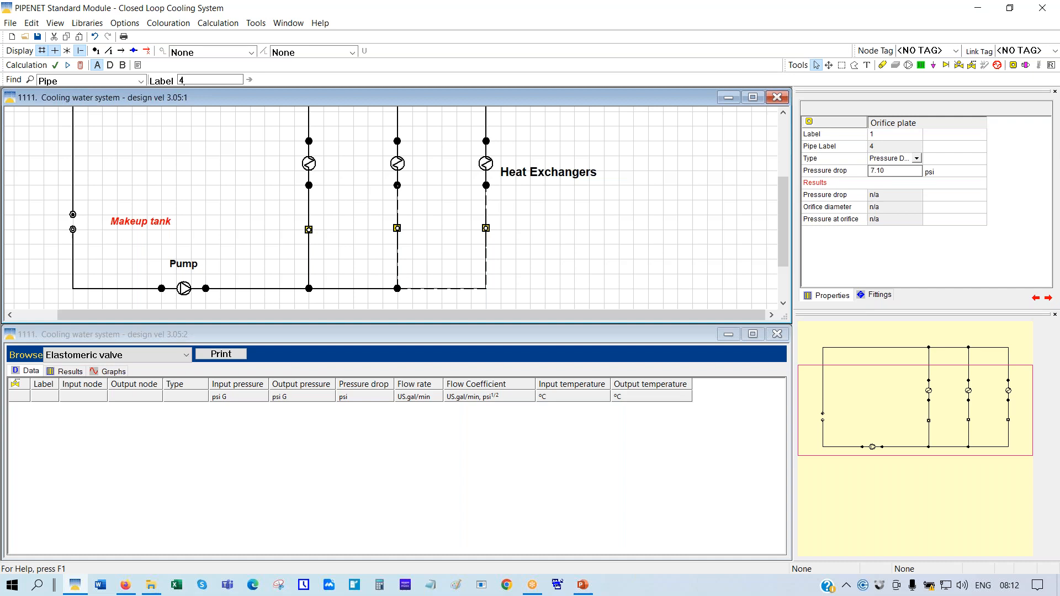
left_click(397, 230)
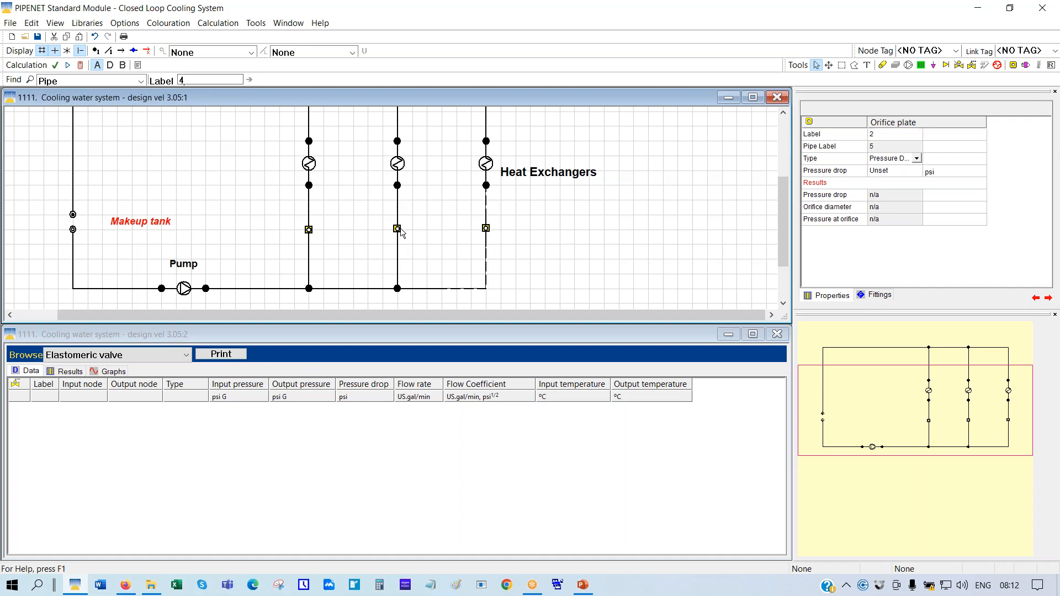
left_click(889, 172)
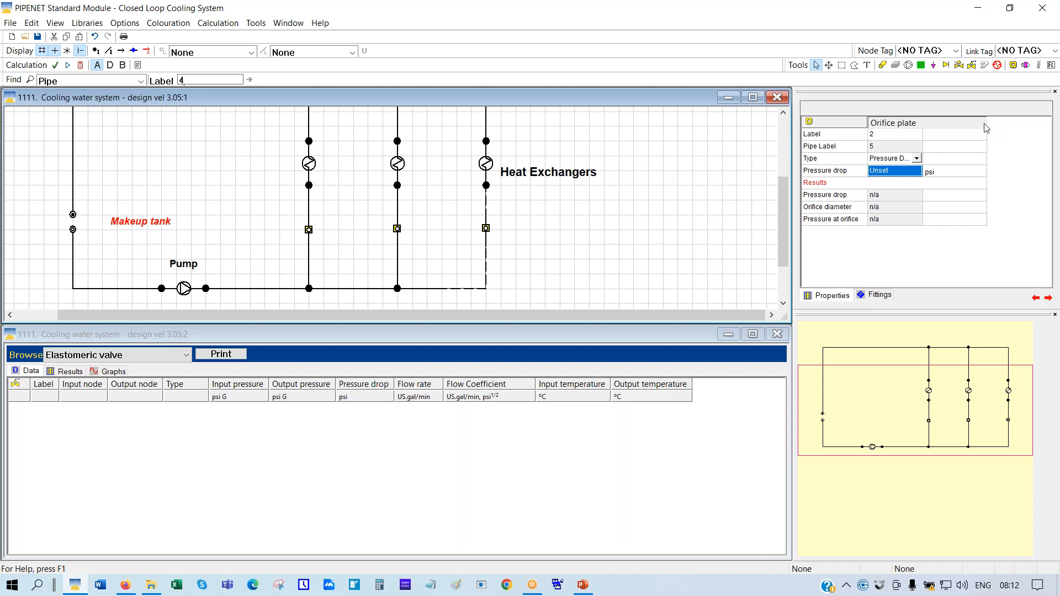
left_click_drag(988, 125, 1010, 125)
left_click(942, 160)
left_click(941, 159)
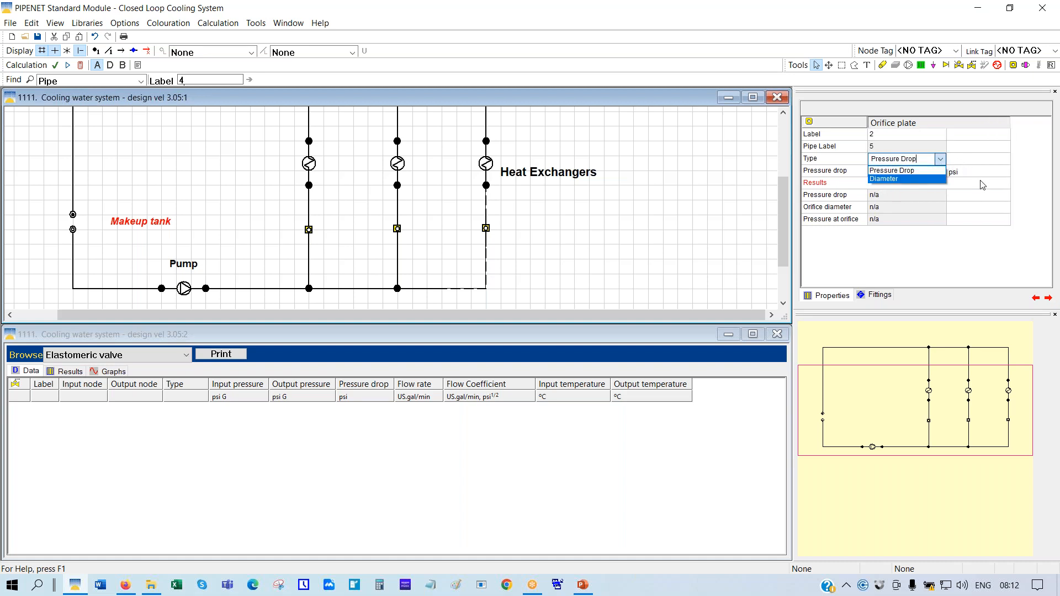
left_click(1026, 180)
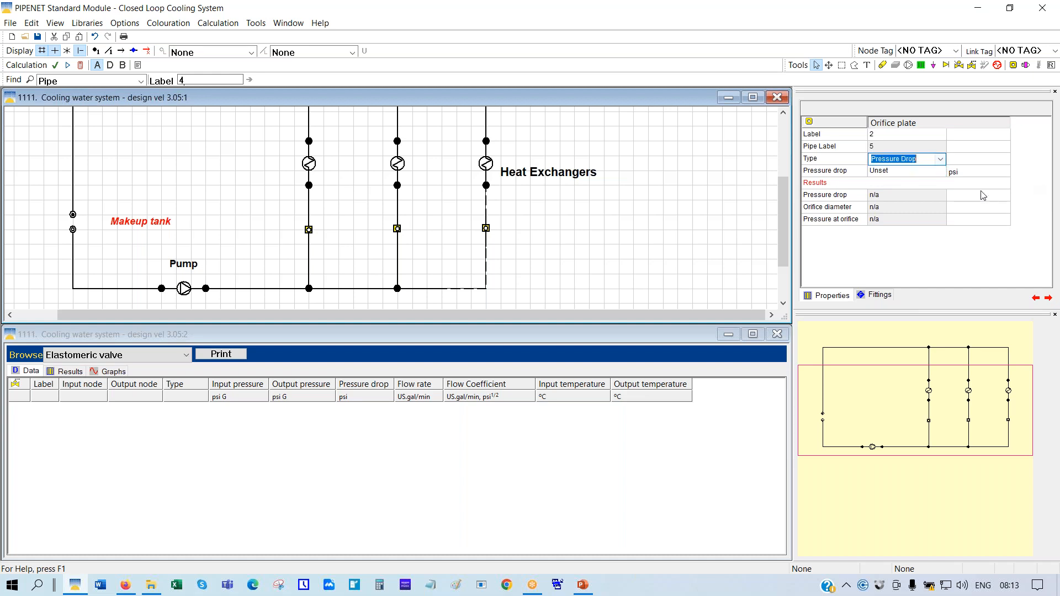
Set the middle and right orifice pressure drops to 3.178 and 1.062 psi
left_click(879, 174)
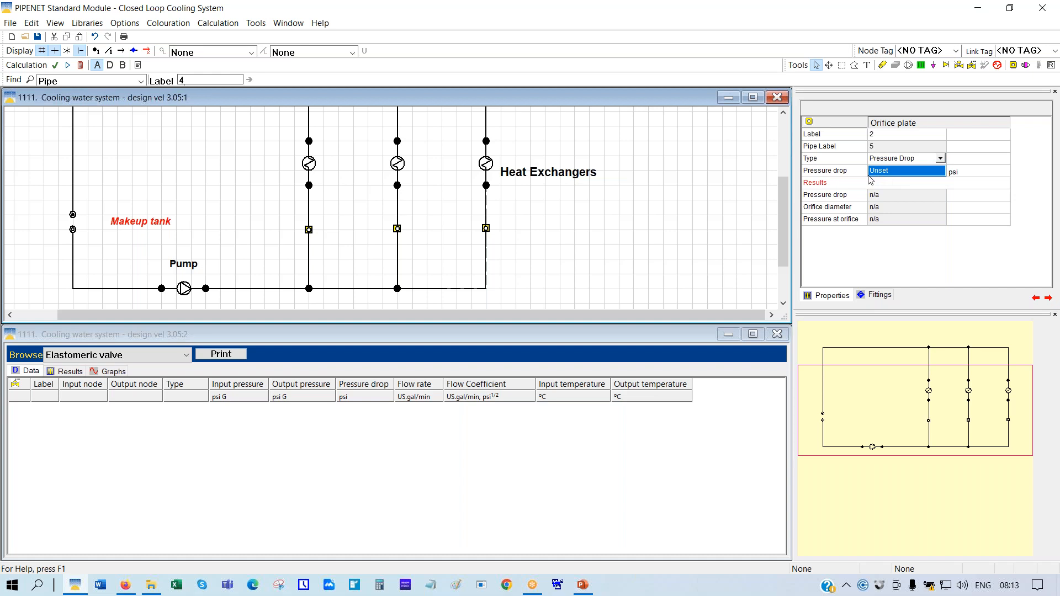
type("3.178")
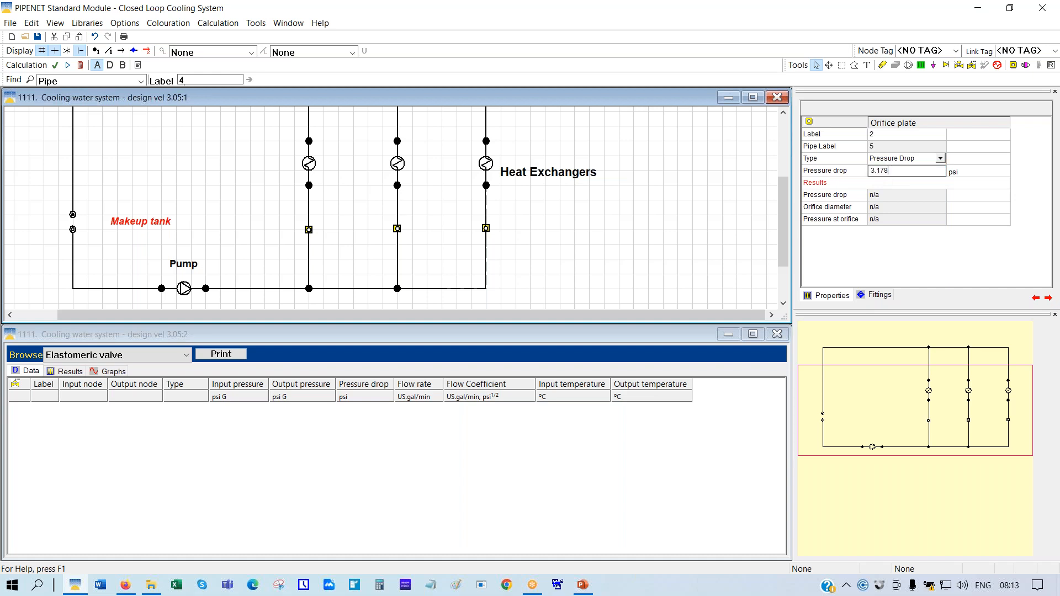
left_click(486, 230)
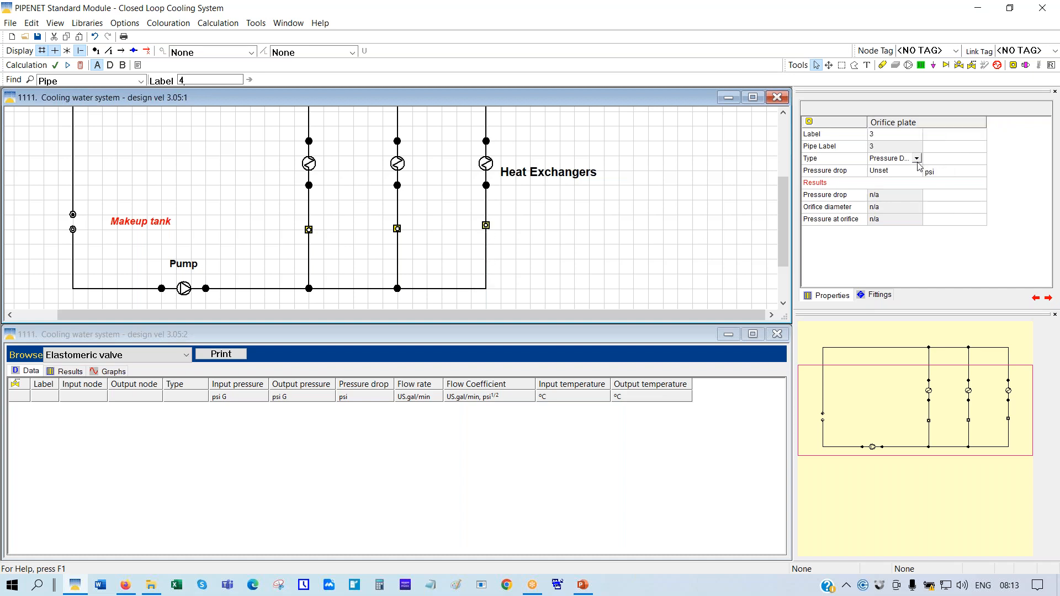
left_click(880, 174)
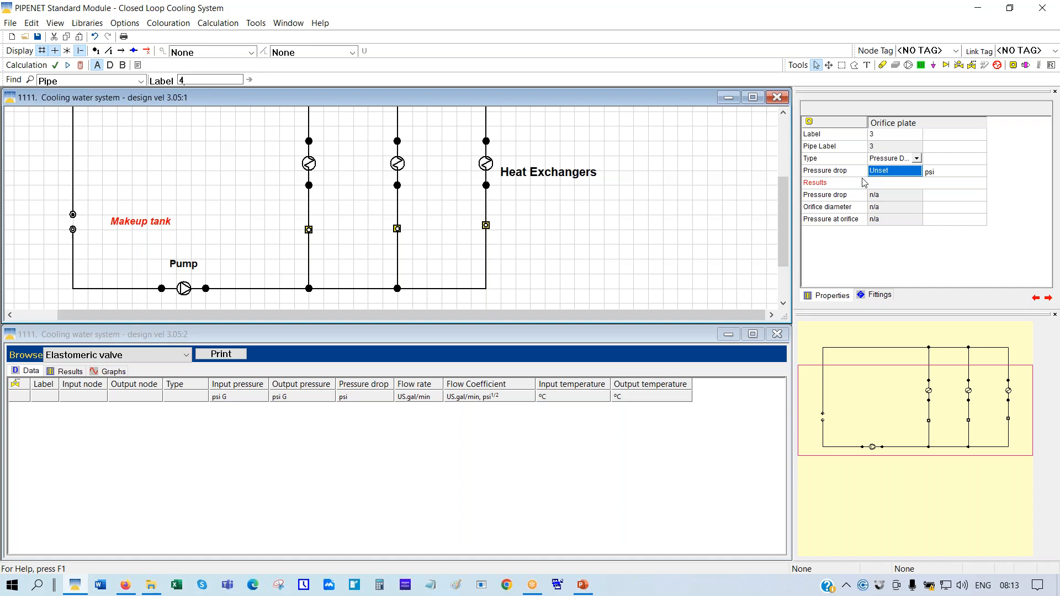
type("1.062")
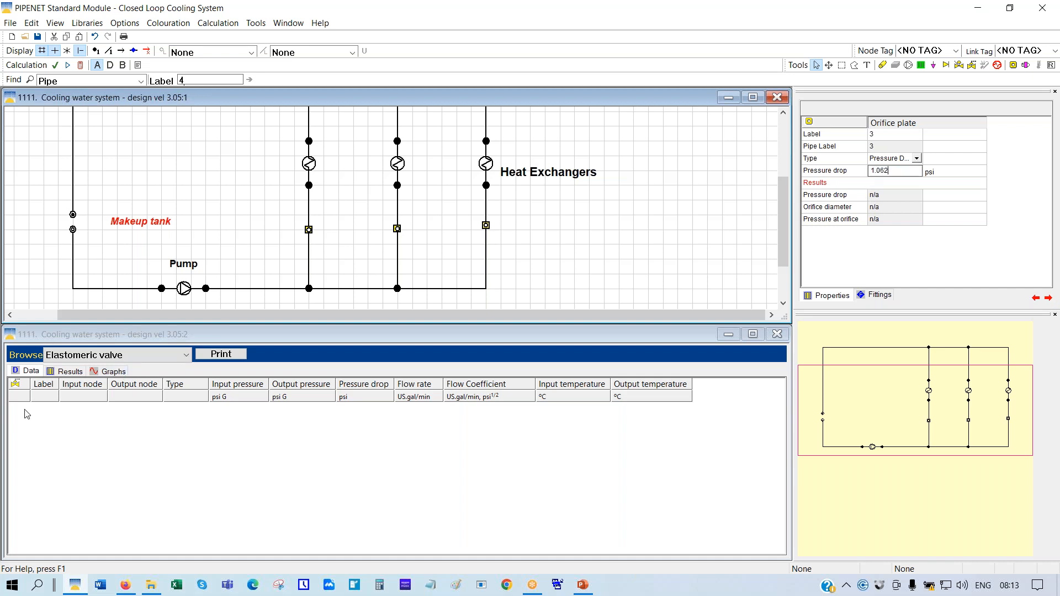
key("Return")
Hide the grid, run the calculation, label pipes with volumetric flow, and inspect orifice 1's results
left_click(752, 99)
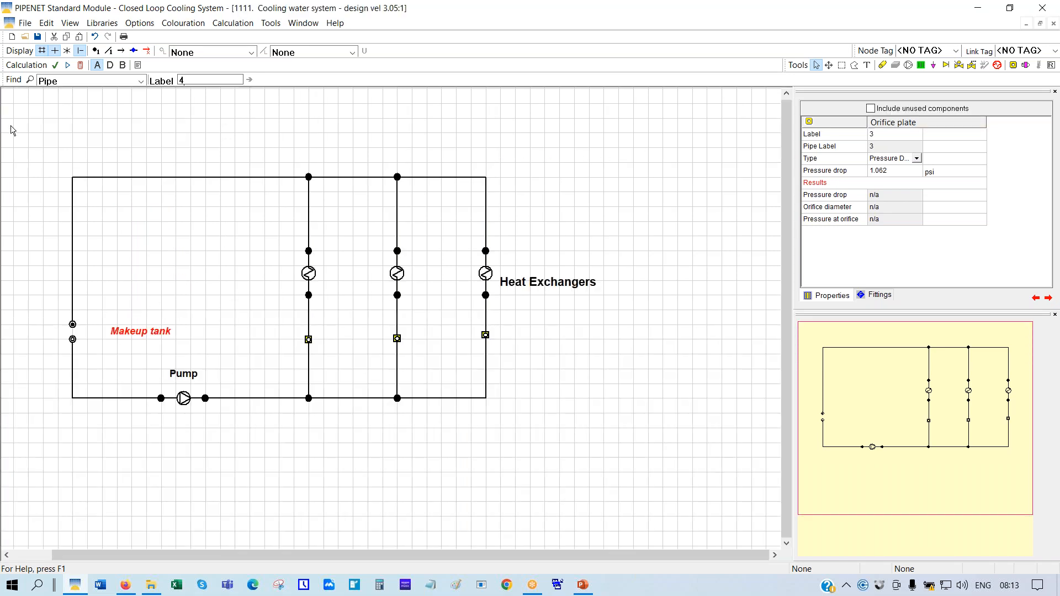
left_click(43, 51)
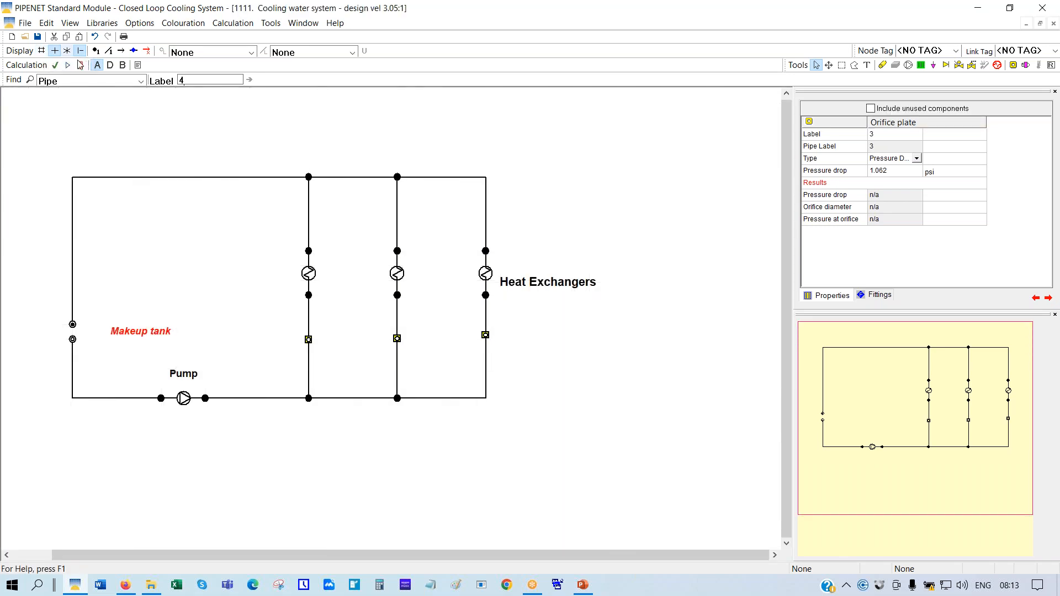
left_click(81, 65)
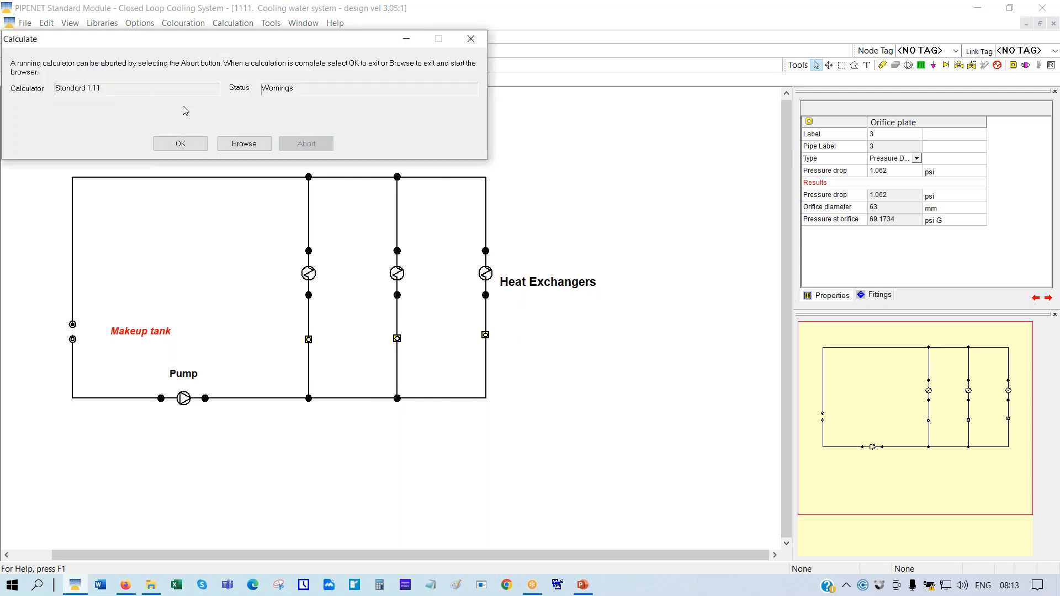
left_click(182, 144)
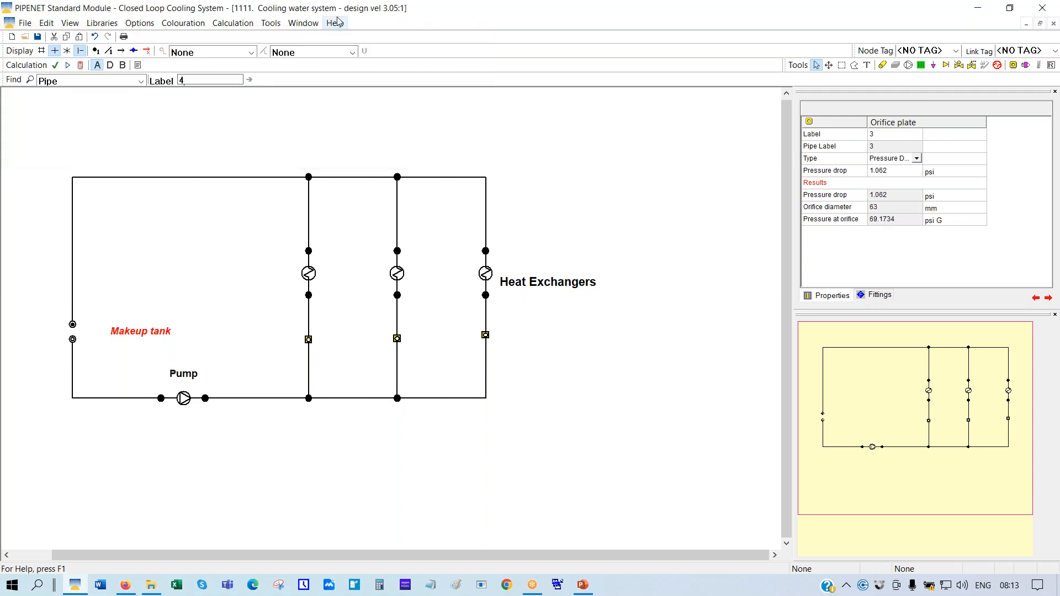
left_click(355, 57)
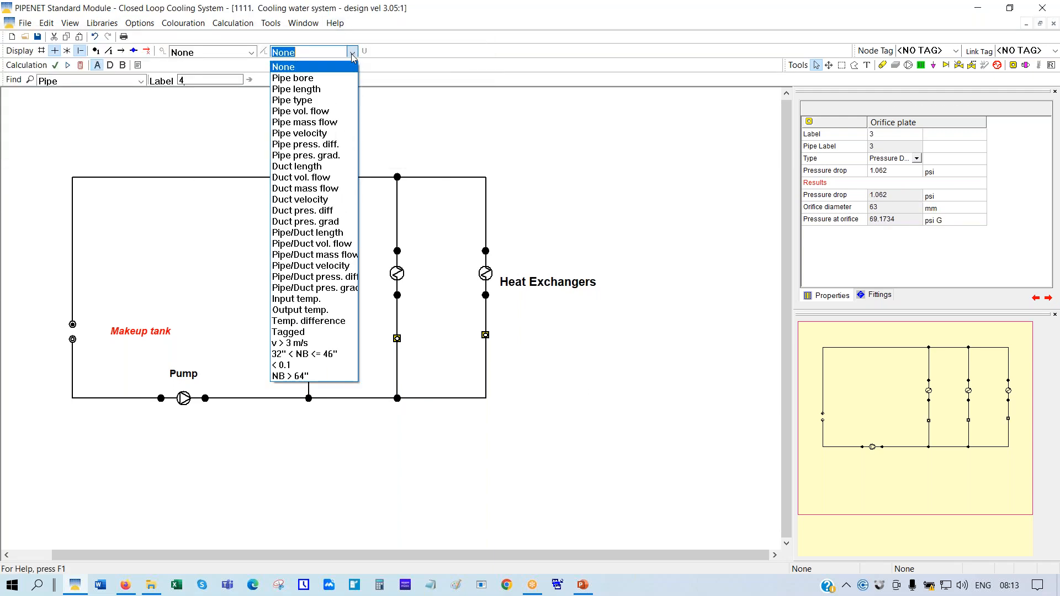
left_click(301, 110)
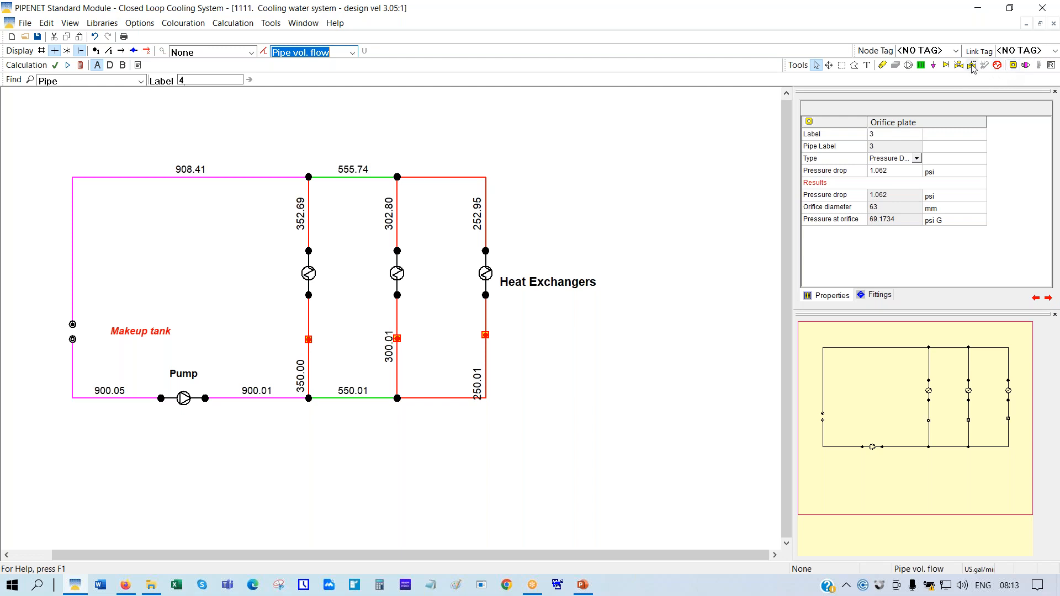
left_click(309, 341)
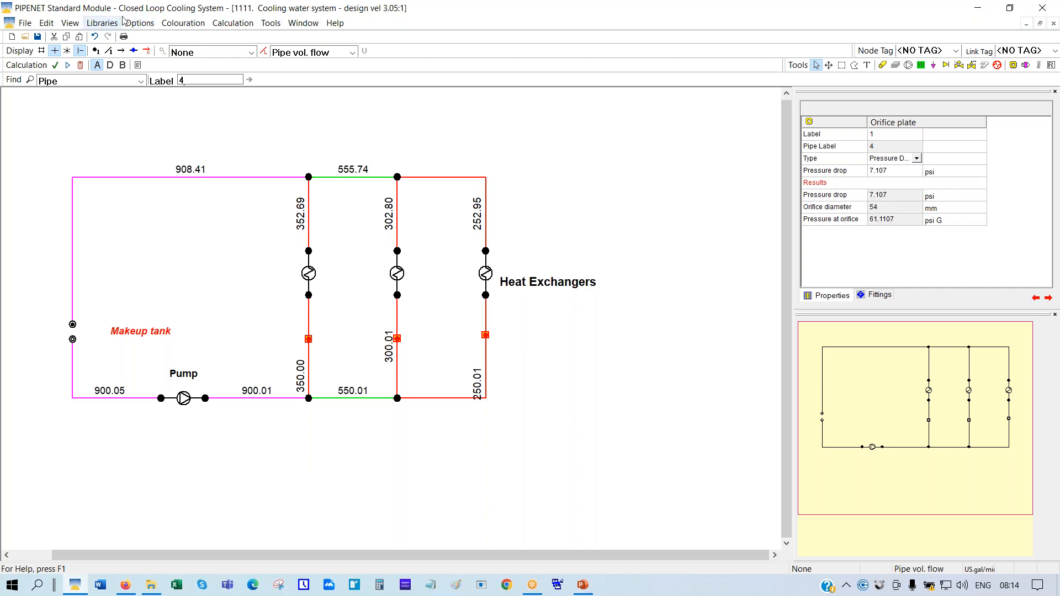
Set the Diameter unit to millimetres with 0.1234 precision in the Units settings
left_click(138, 23)
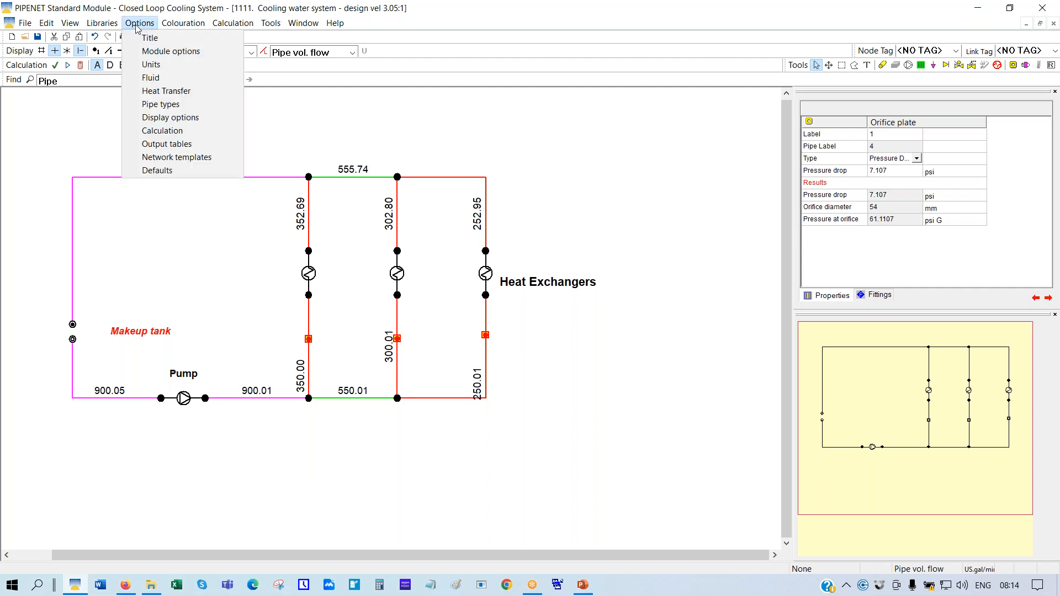
left_click(151, 64)
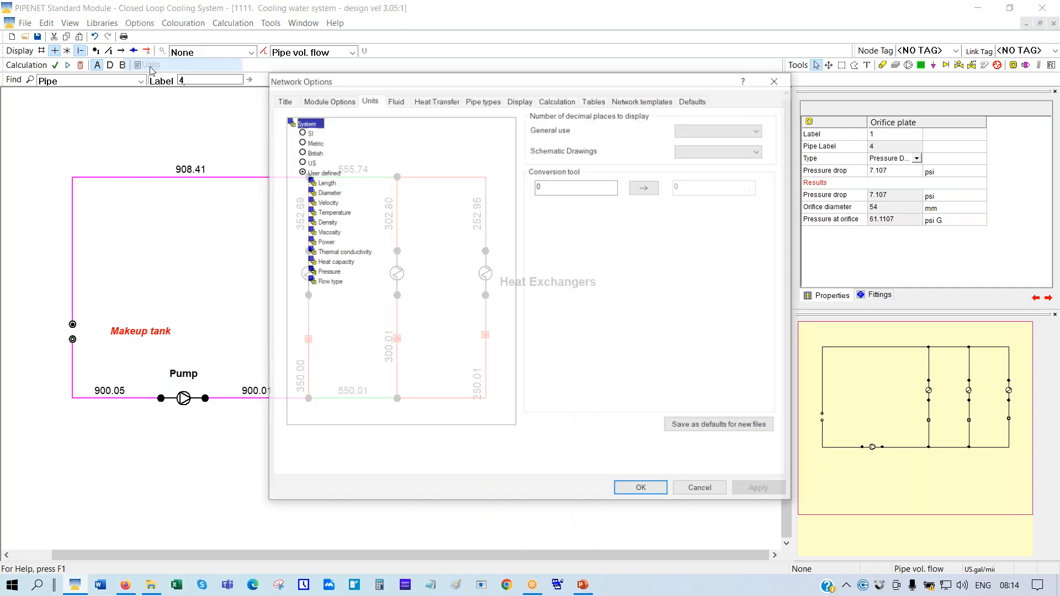
double_click(331, 192)
left_click(331, 212)
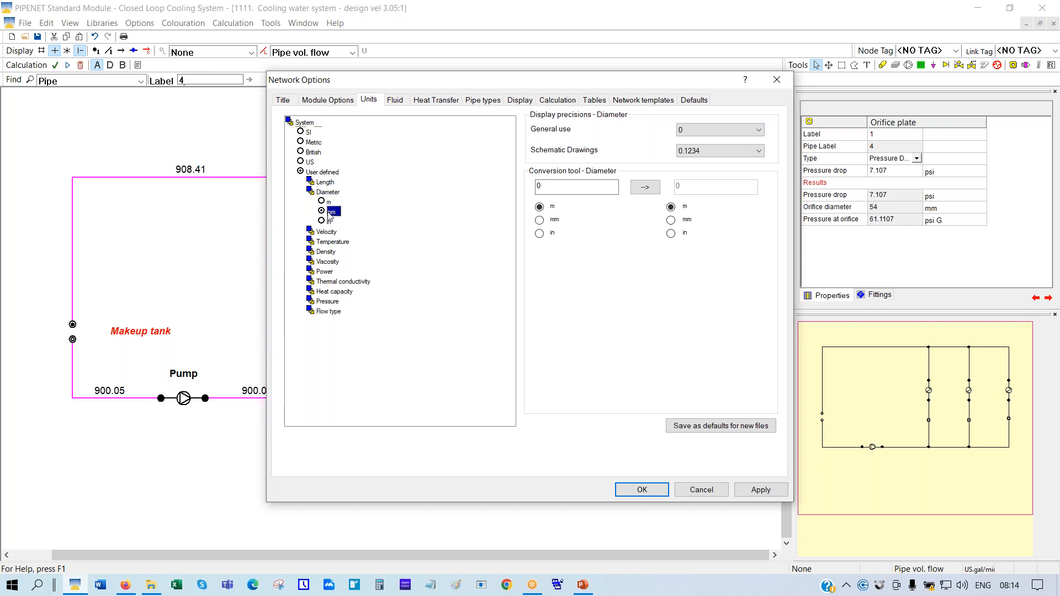
left_click(758, 130)
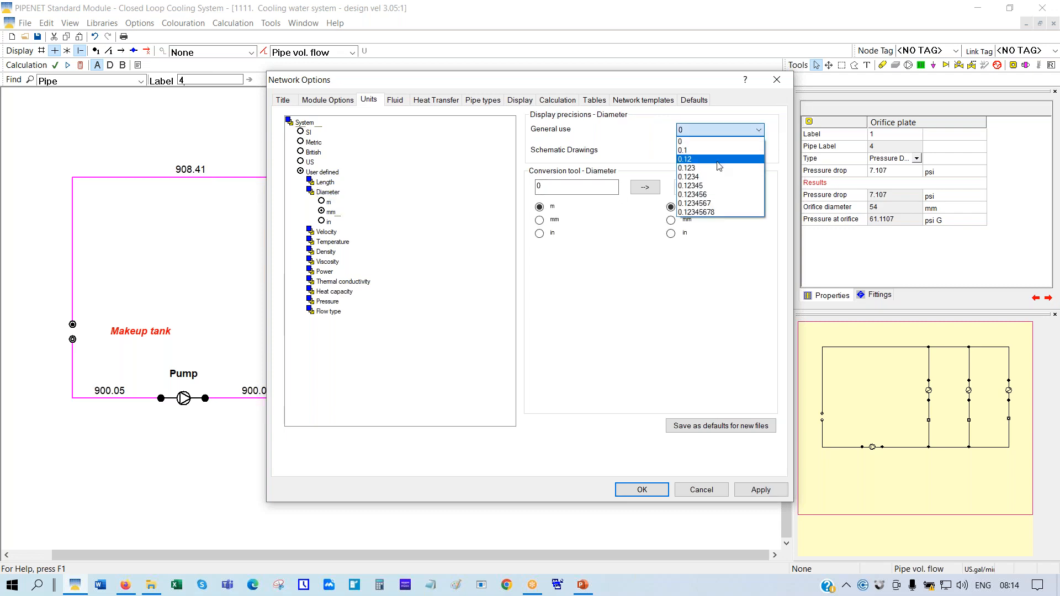
left_click(723, 177)
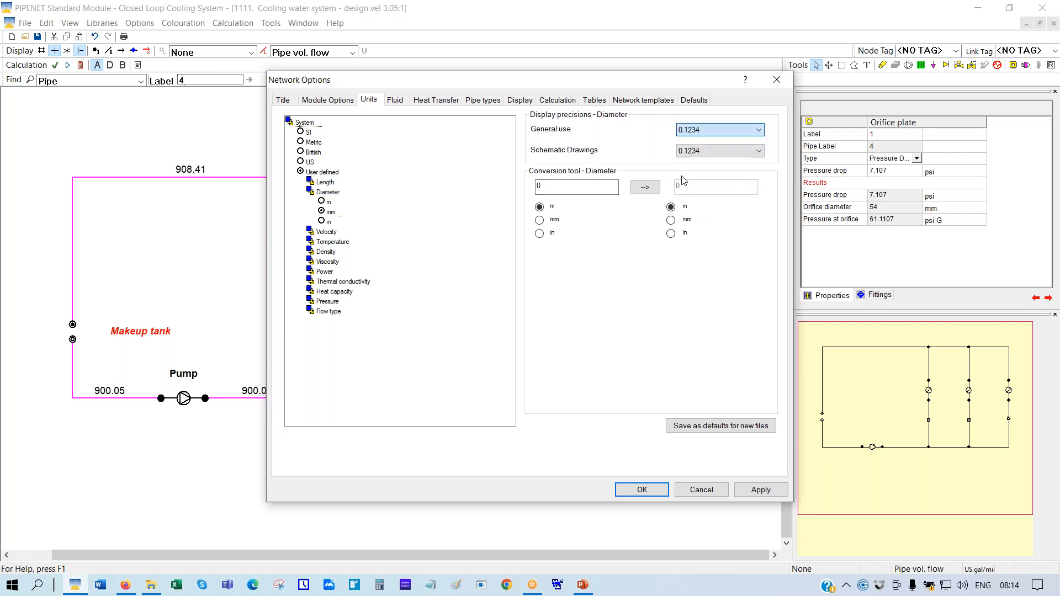
left_click(618, 486)
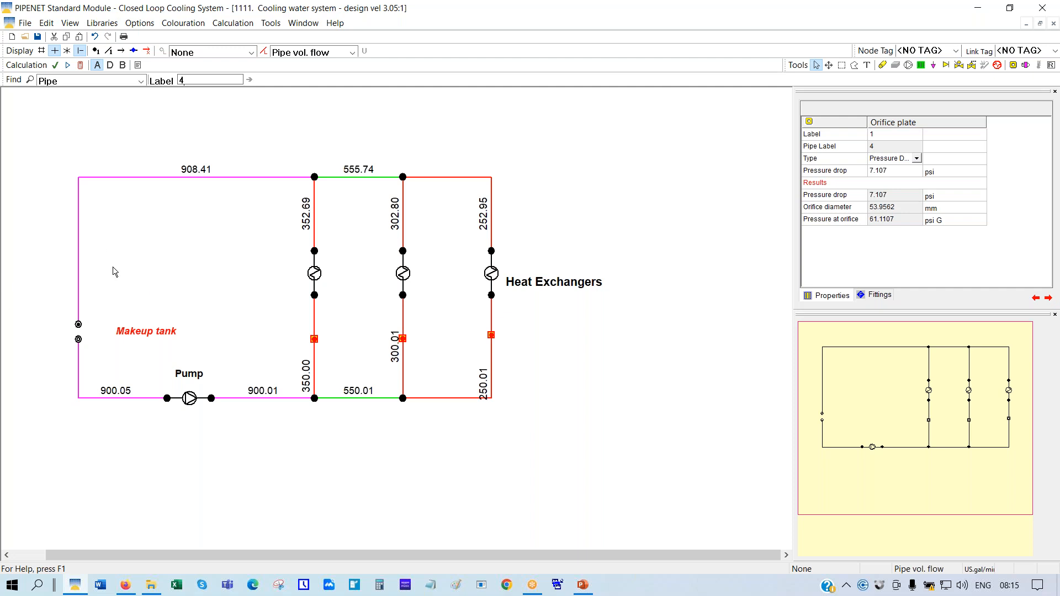
Delete the orifice plates from the left, middle and right branches
right_click(314, 340)
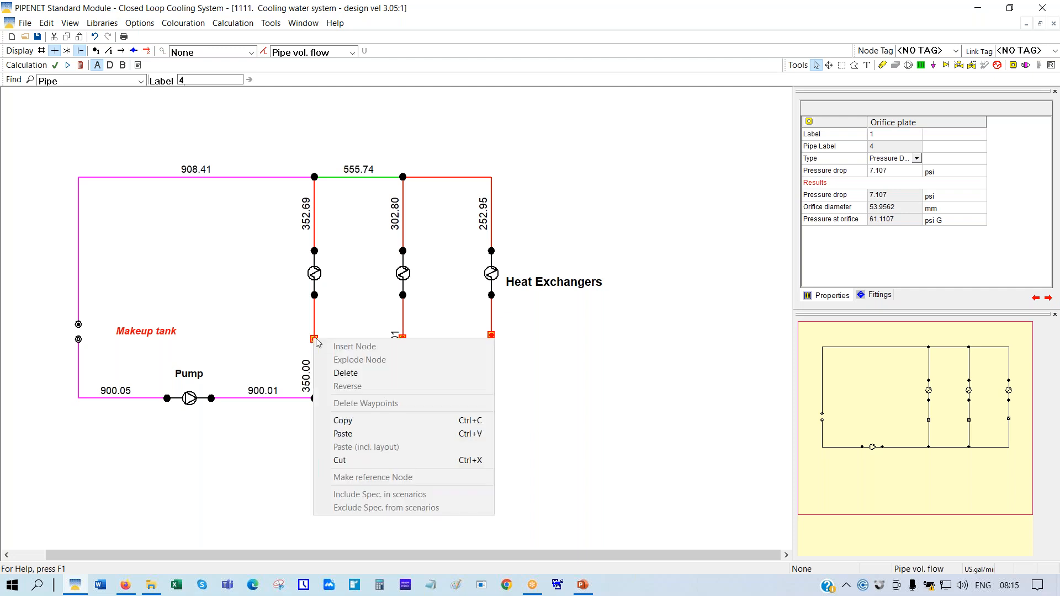
left_click(346, 374)
right_click(402, 338)
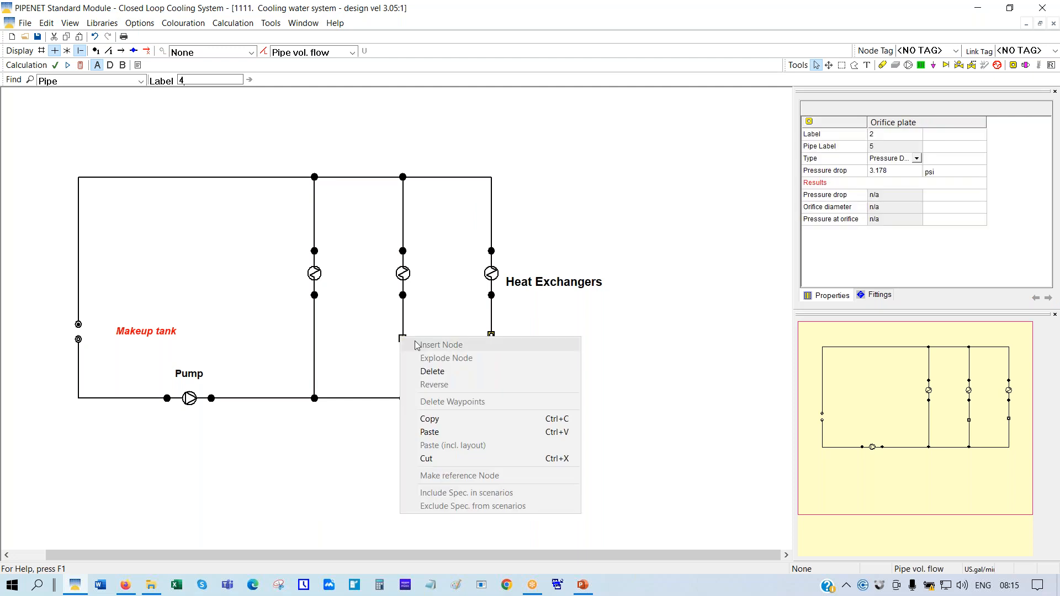
left_click(444, 370)
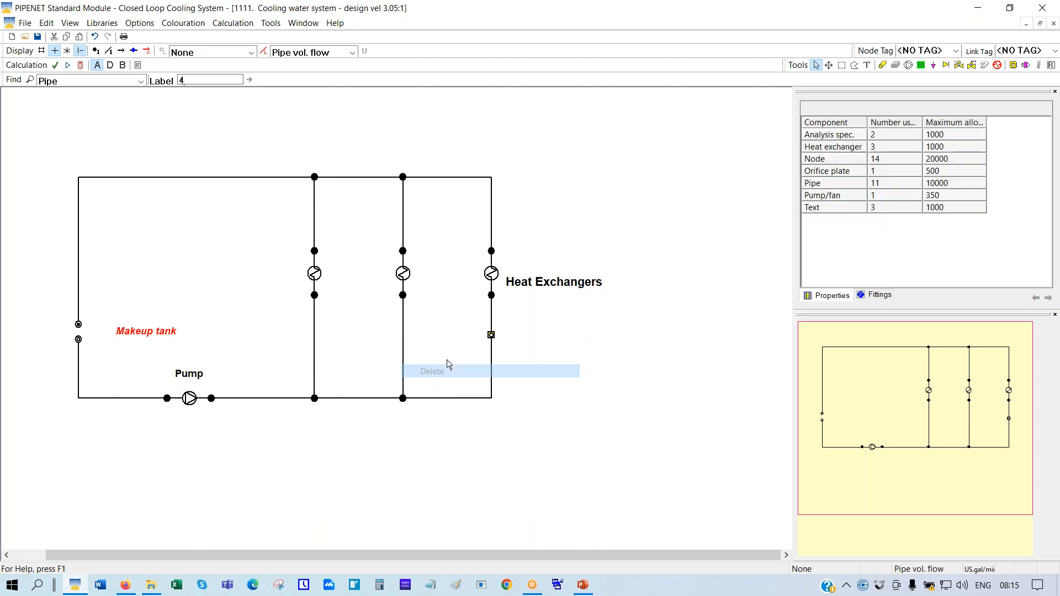
right_click(490, 335)
left_click(523, 369)
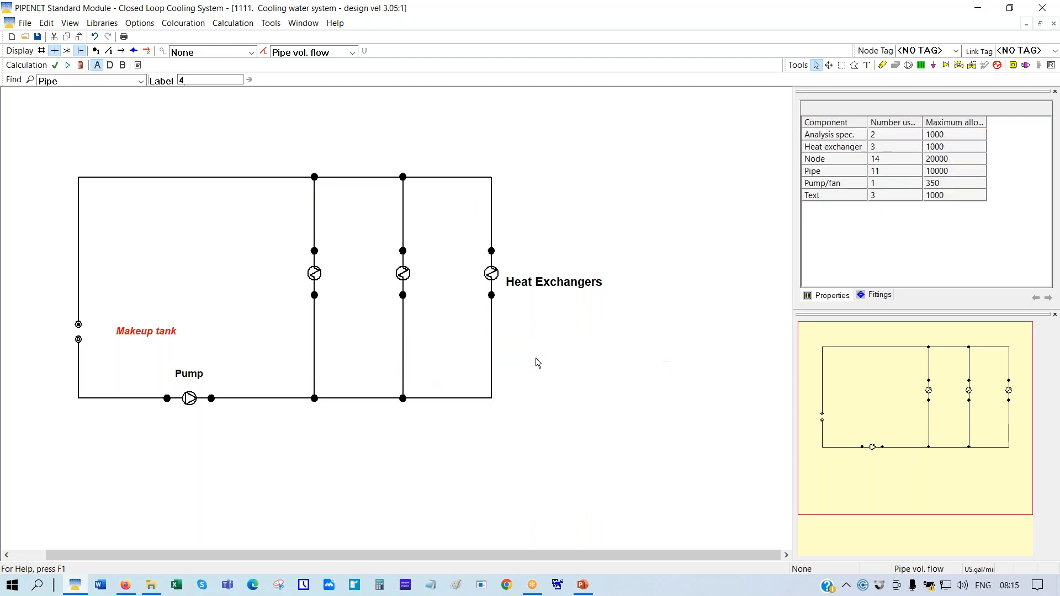
Show the grid, explode the node below each heat exchanger, and straighten the right pipe vertically
left_click(42, 51)
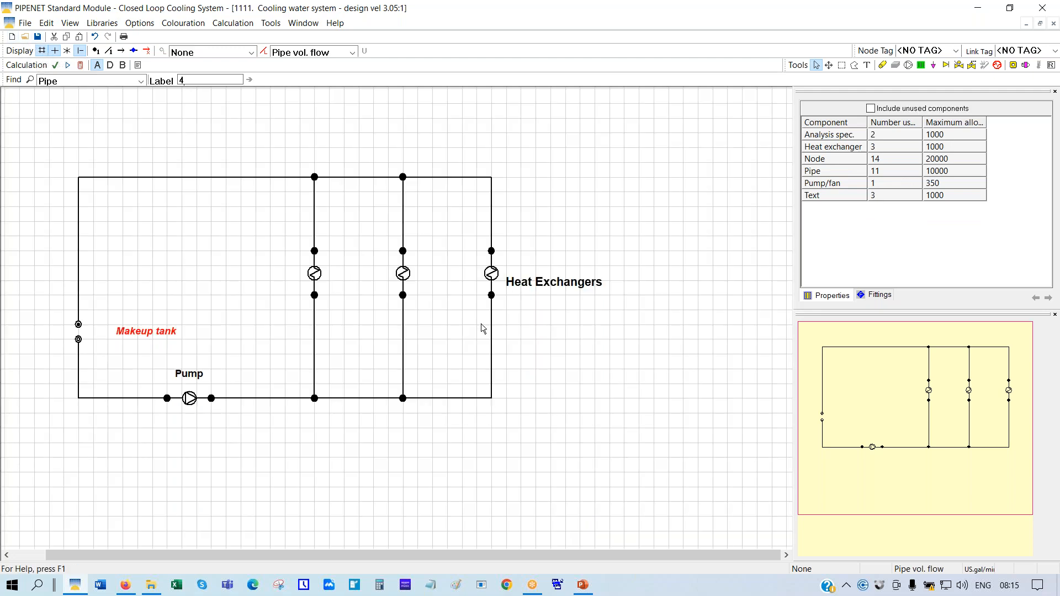
right_click(314, 295)
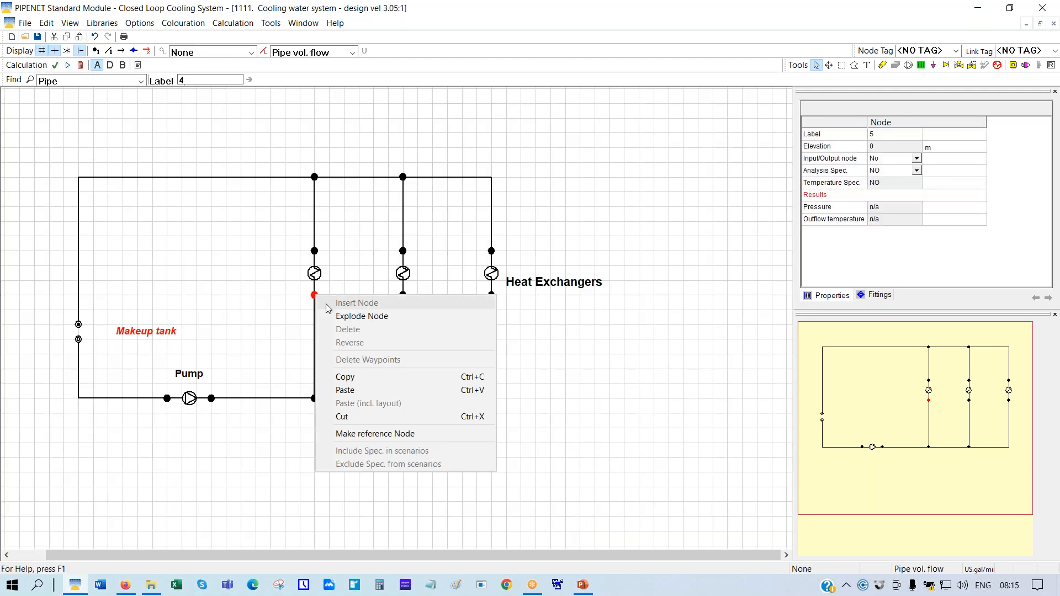
left_click(364, 317)
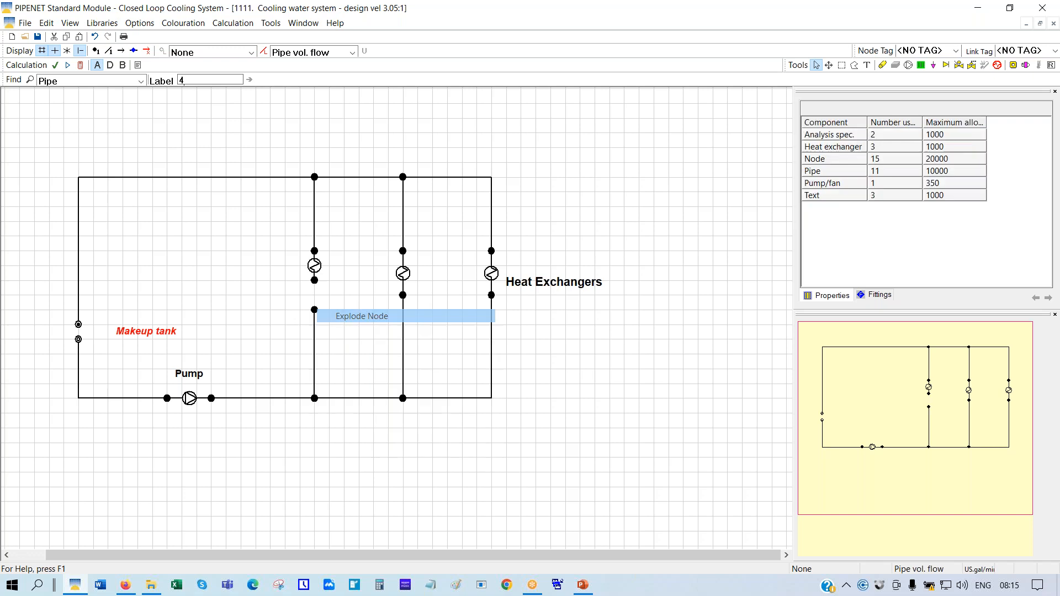
right_click(403, 294)
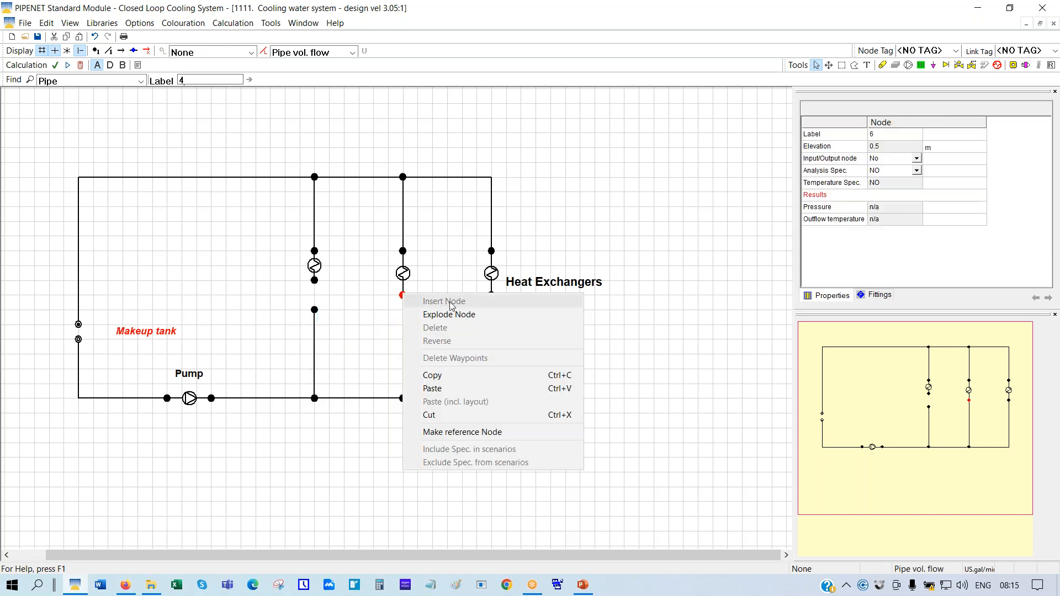
left_click(454, 316)
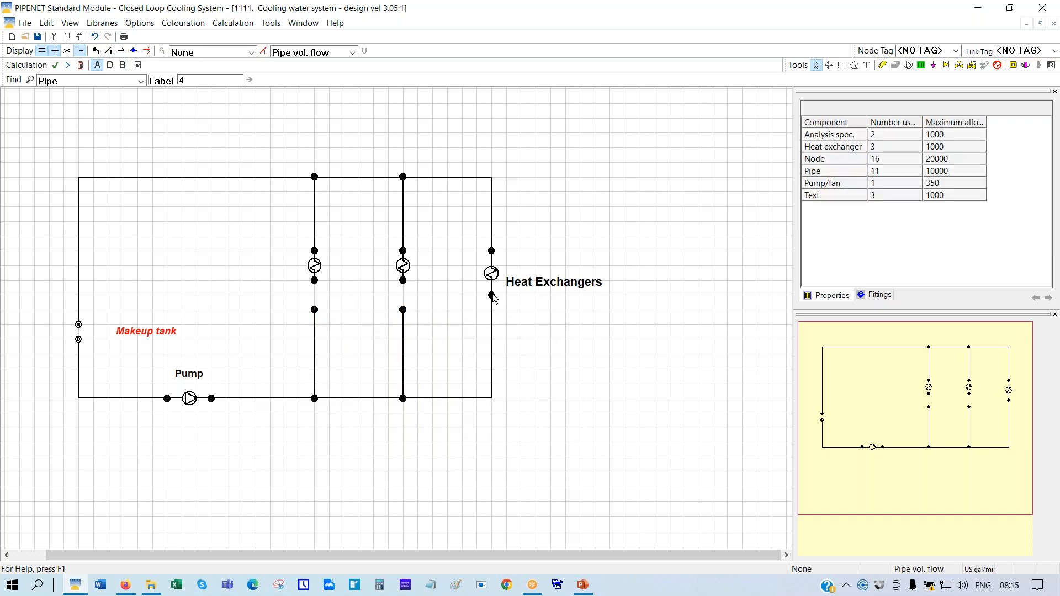
right_click(492, 295)
left_click(547, 316)
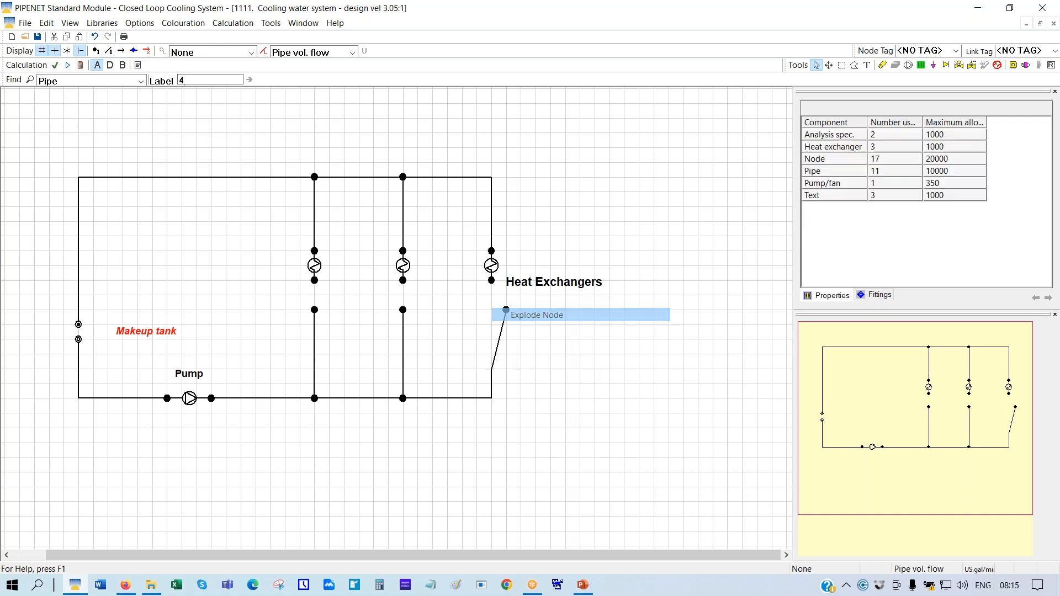
left_click_drag(503, 309, 491, 310)
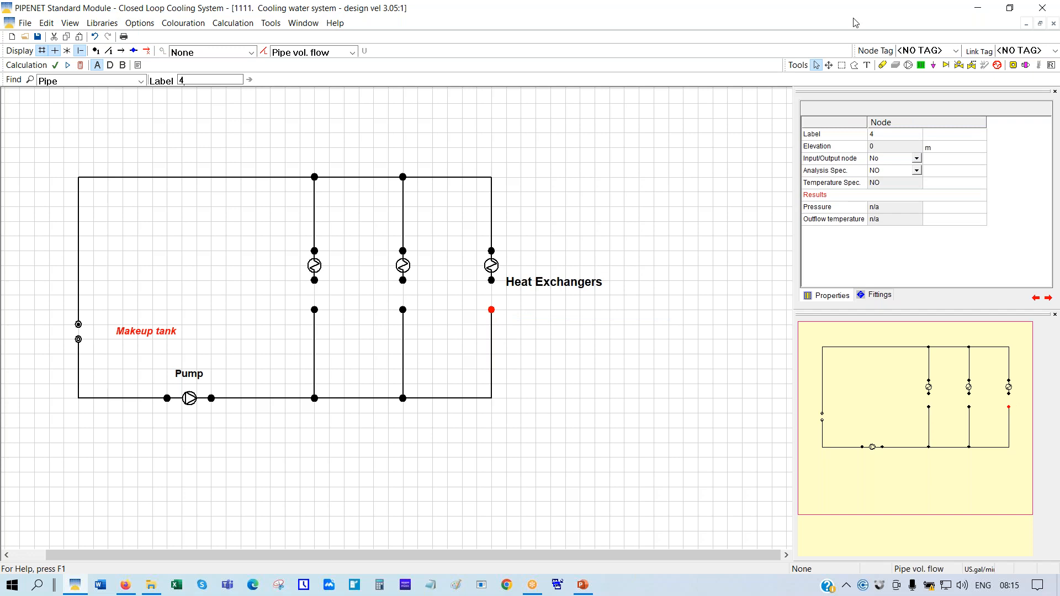
Place control valves in the gaps below the left, middle and right heat exchangers
left_click(960, 66)
left_click(315, 293)
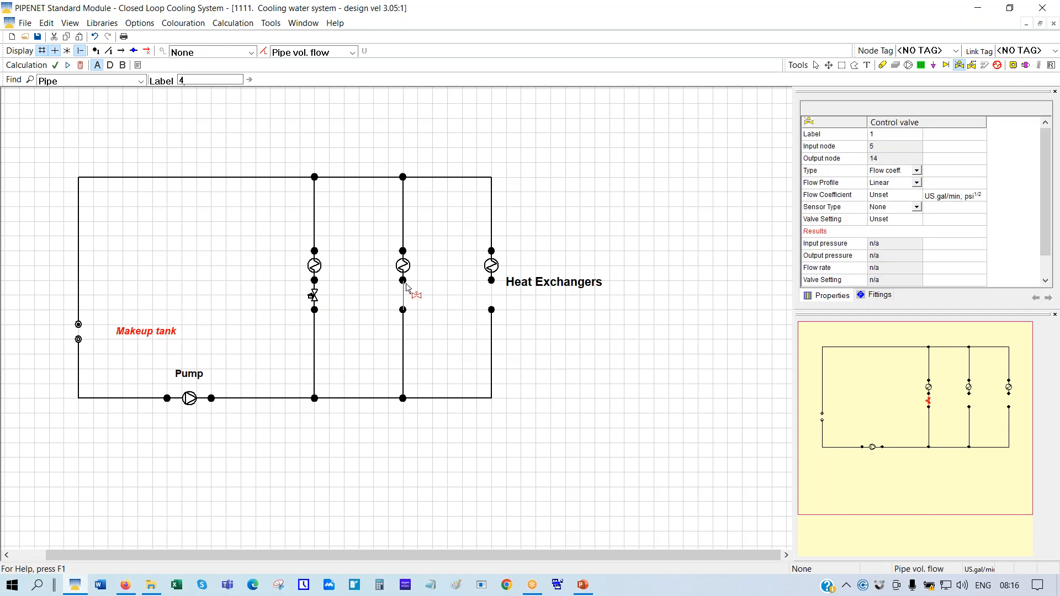
left_click(403, 293)
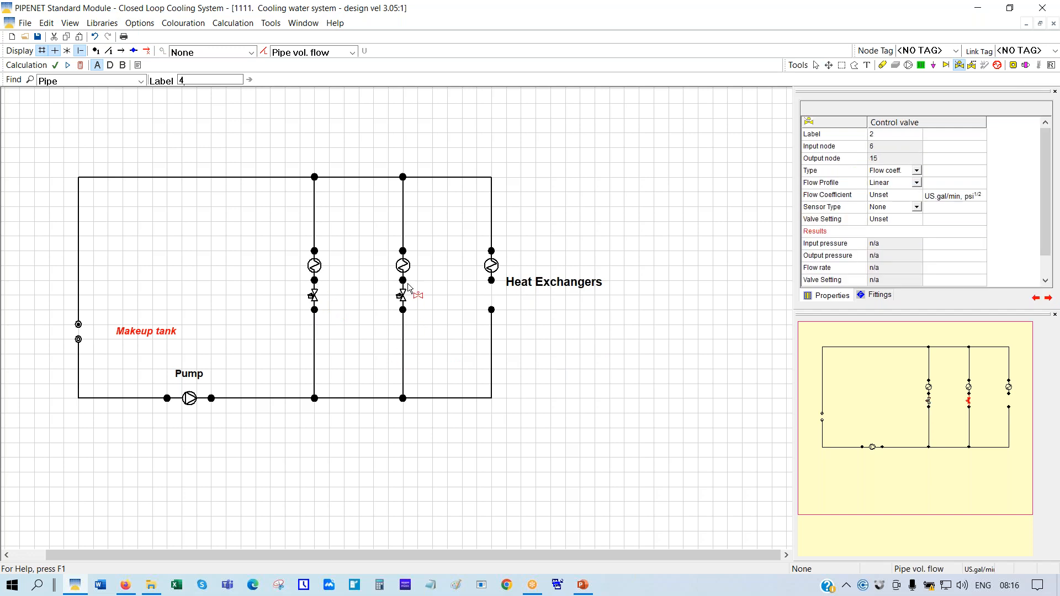
left_click(492, 309)
left_click(491, 287)
left_click(817, 65)
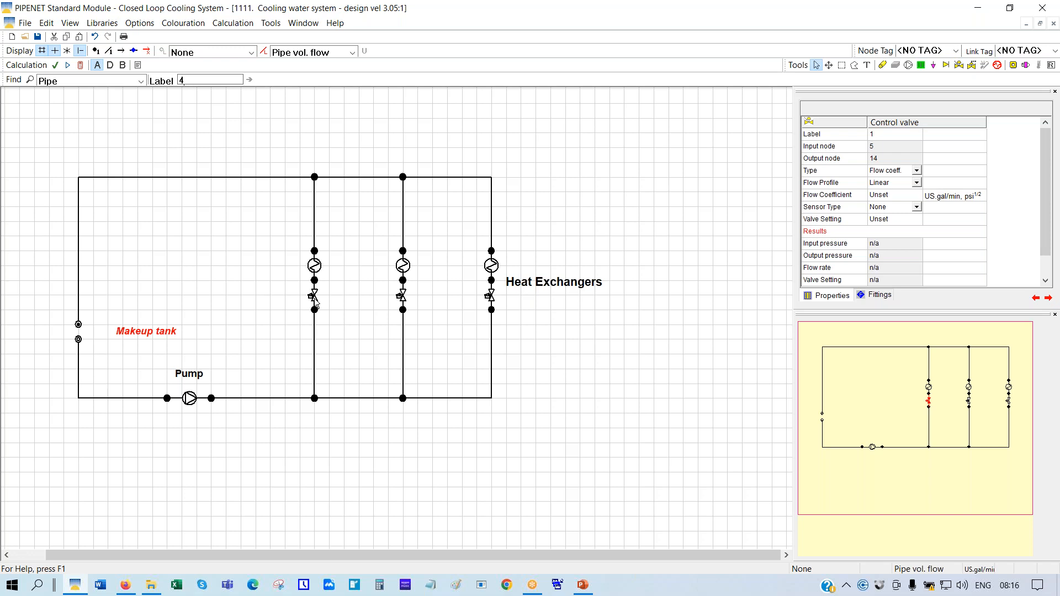
left_click(352, 52)
Turn pipe colouring off and set control valve 1's flow coefficient to 150
left_click(340, 67)
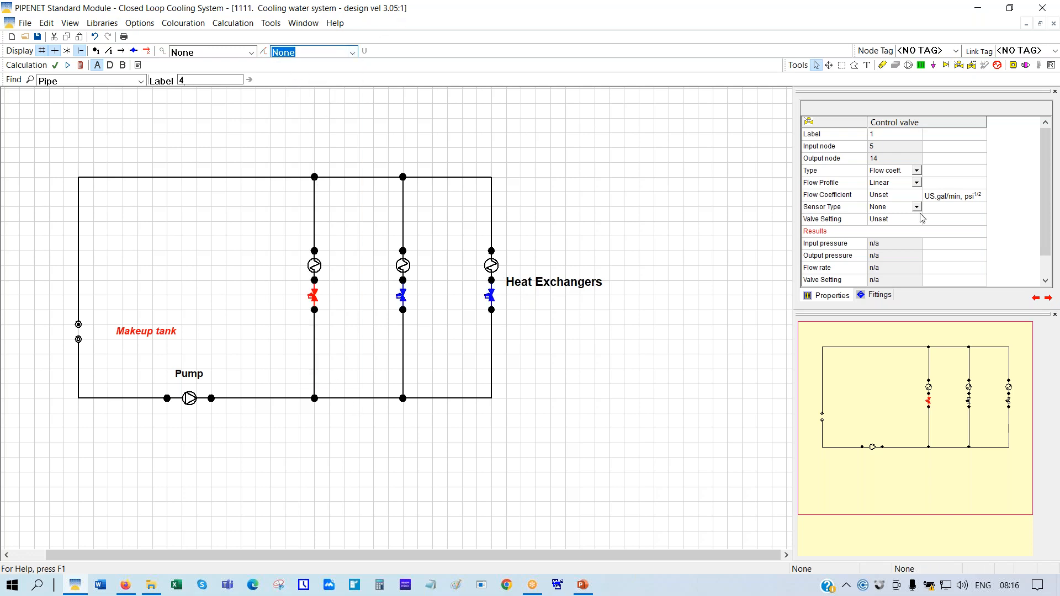
left_click(880, 198)
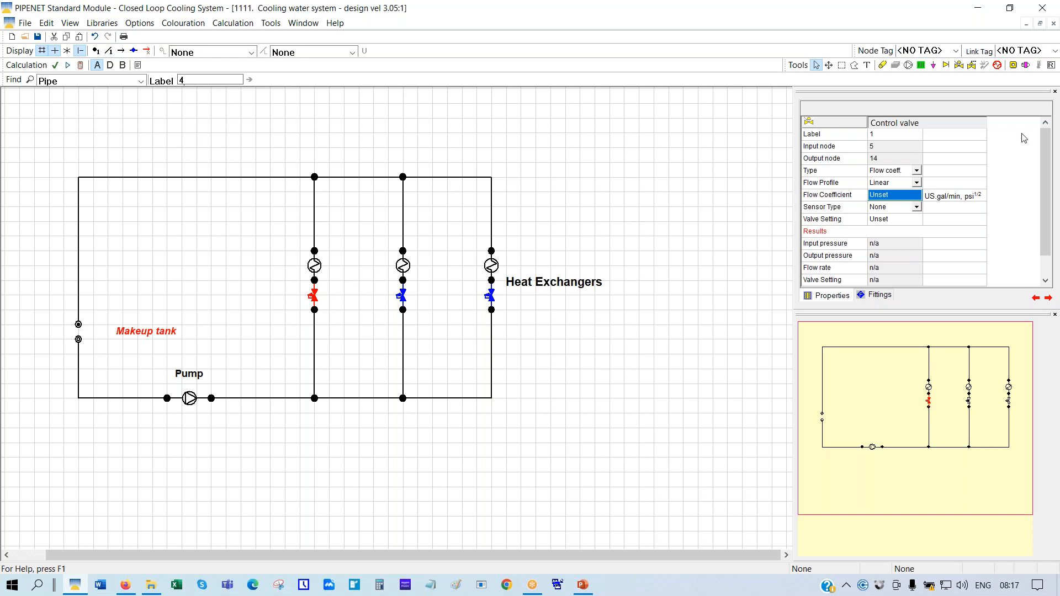
left_click(889, 197)
left_click_drag(899, 197, 867, 199)
type("150")
Give control valve 1 a Flowrate sensor with a 350 US gal/min set point
left_click(917, 208)
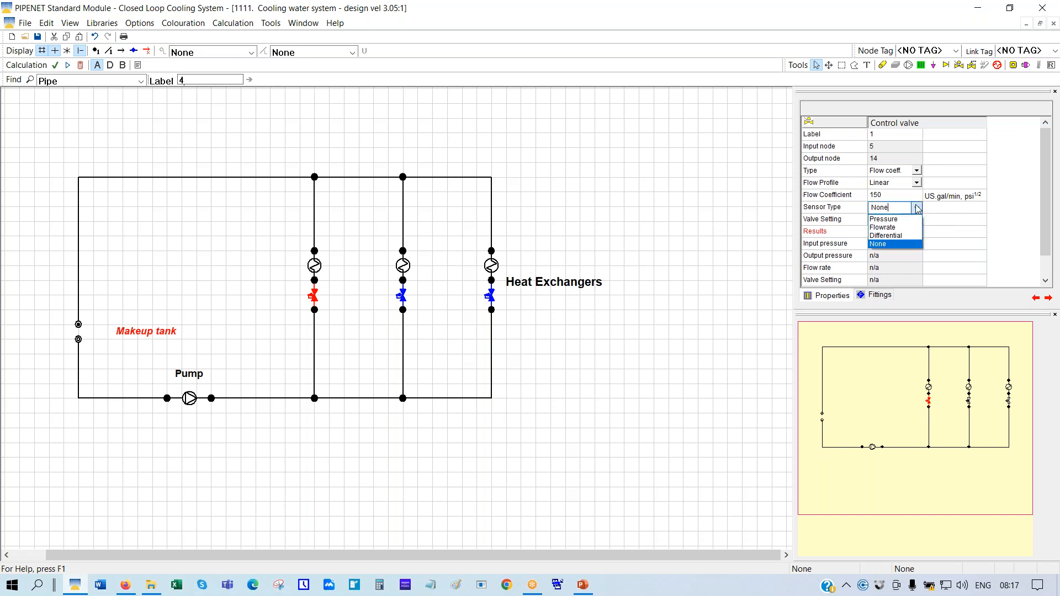
left_click(888, 232)
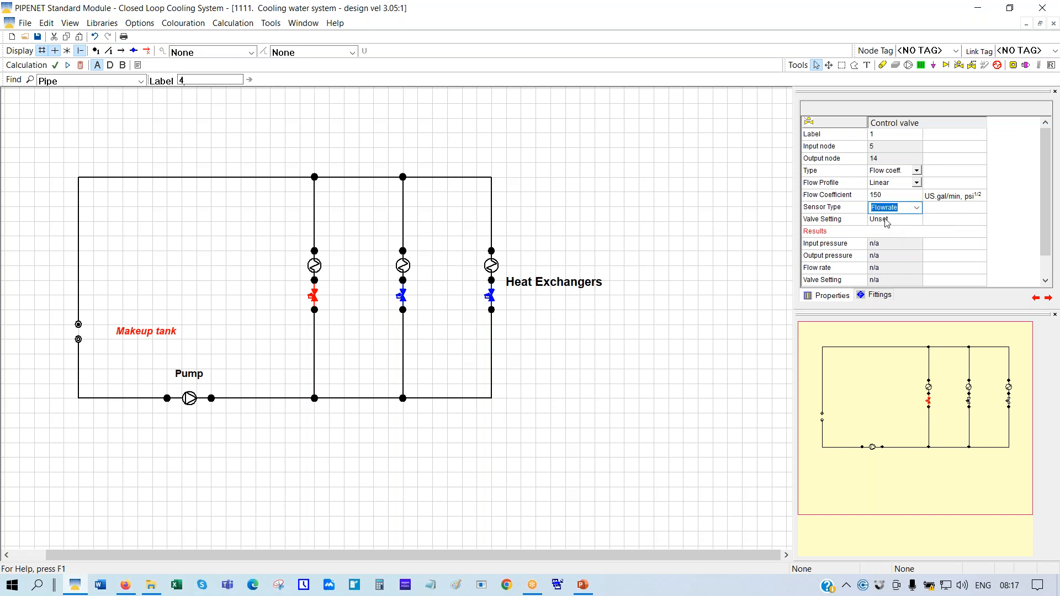
left_click(886, 220)
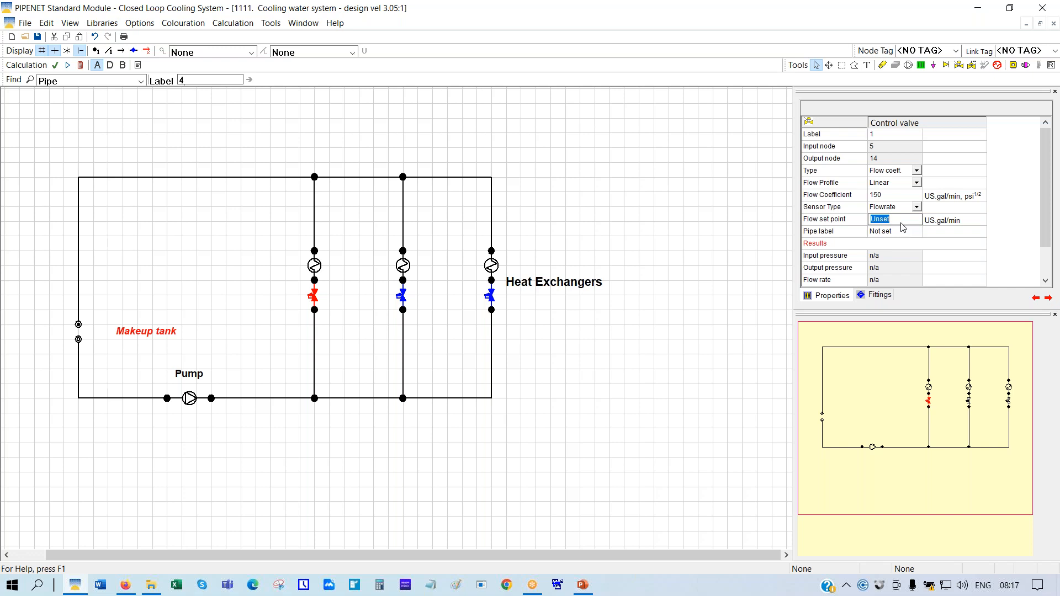
type("350")
Show pipe and component numbers and make control valve 1 sense flow on pipe 4
left_click(109, 57)
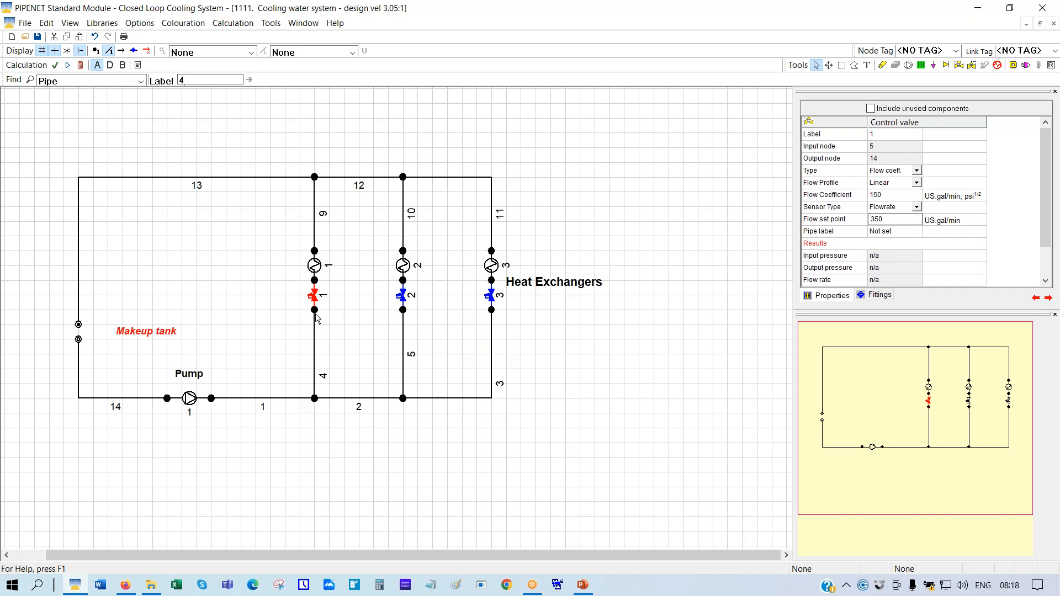
left_click(881, 232)
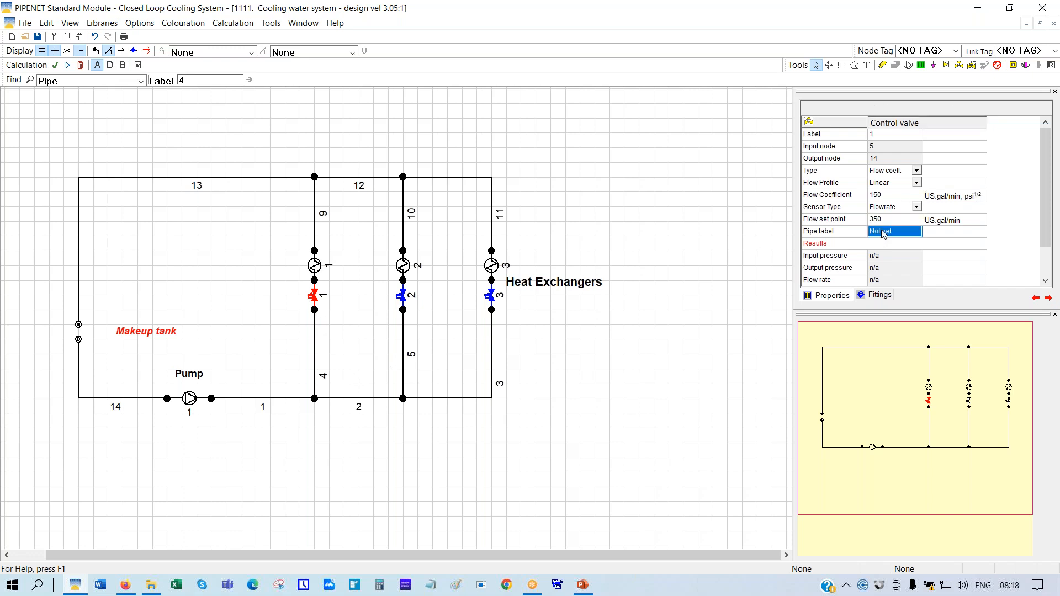
type("4")
key("Return")
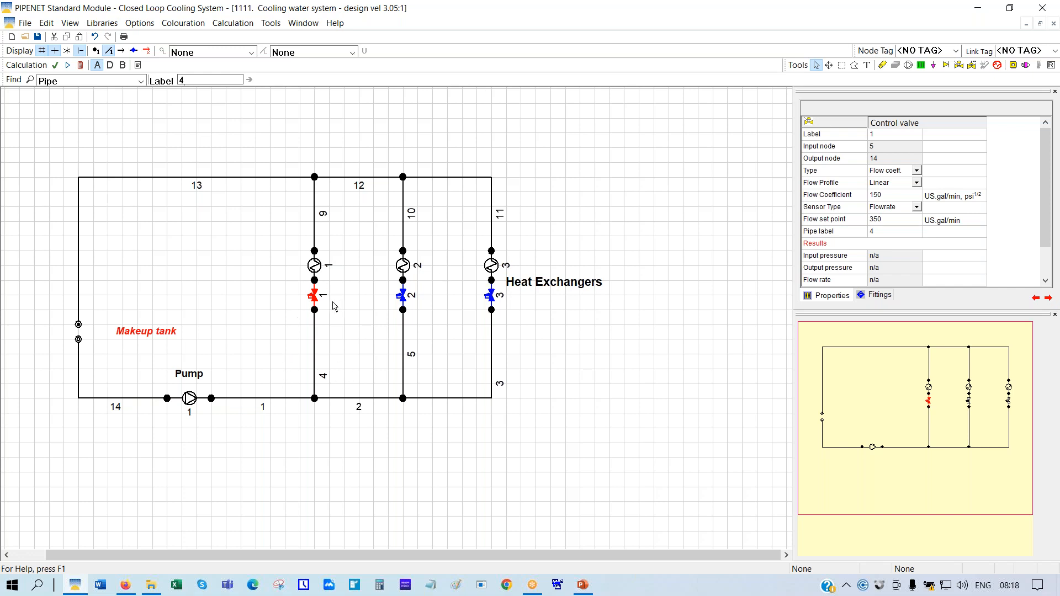
left_click(313, 300)
Select control valve 2 and set its flow coefficient to 290
left_click(403, 297)
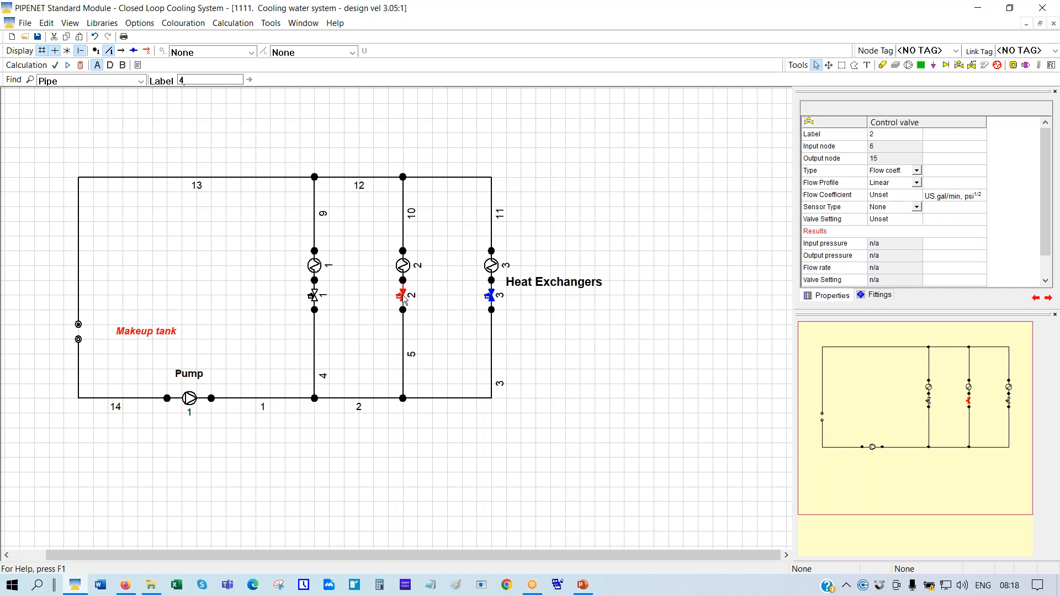
left_click(884, 197)
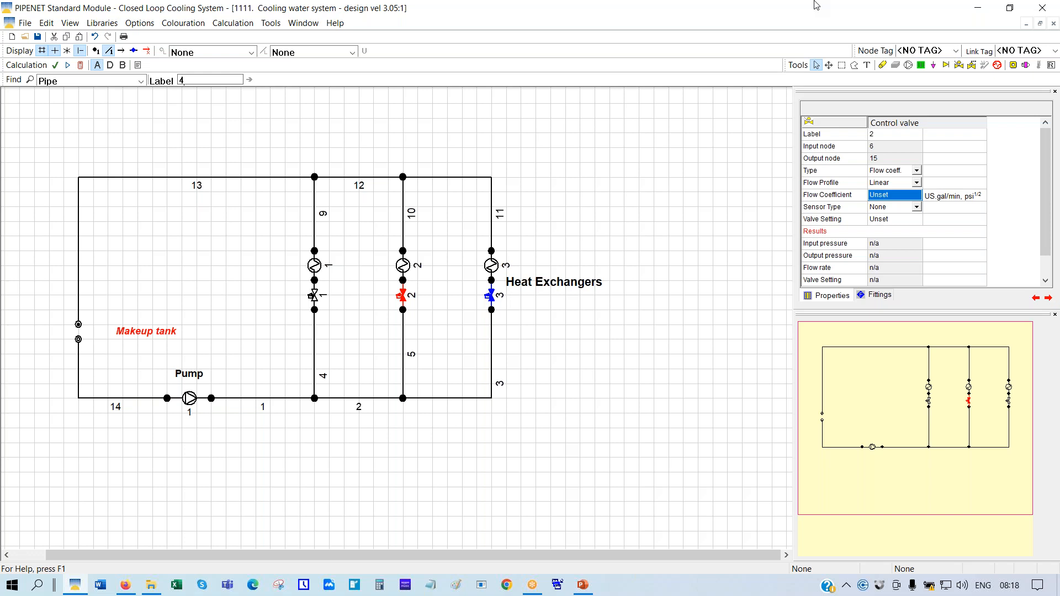
type("29")
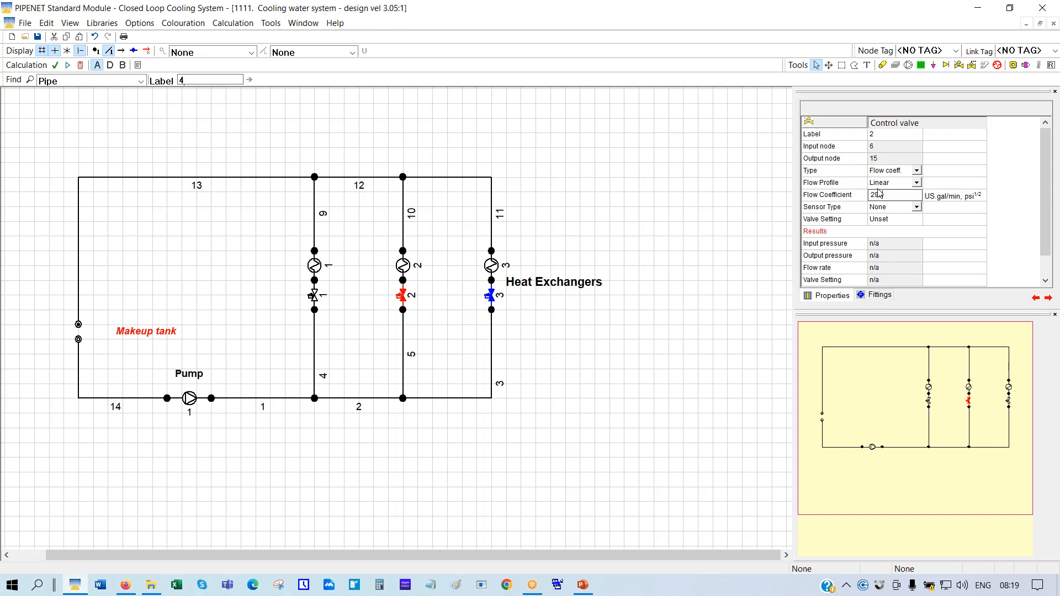
key("BackSpace")
key("BackSpace")
type("30")
Give valve 2 a flowrate sensor on pipe 5 with a 300 US gal/min set point
left_click(917, 207)
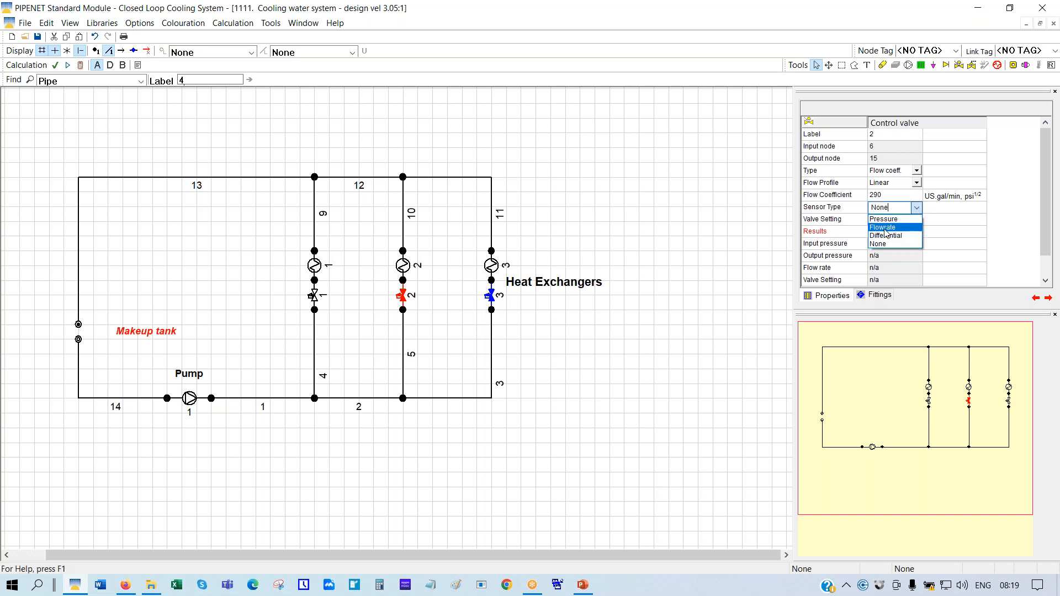
left_click(886, 227)
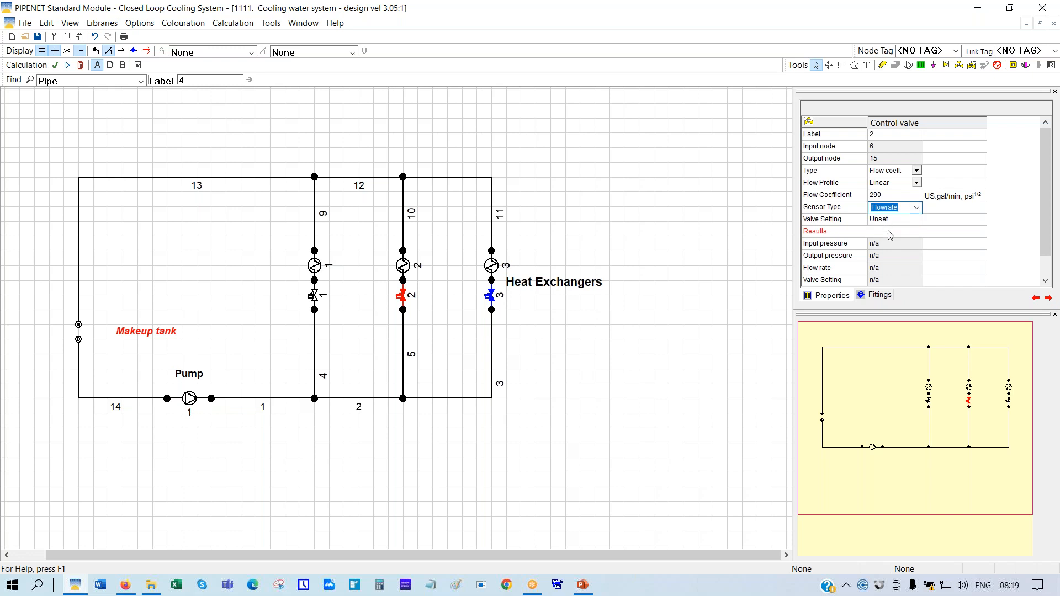
left_click(878, 221)
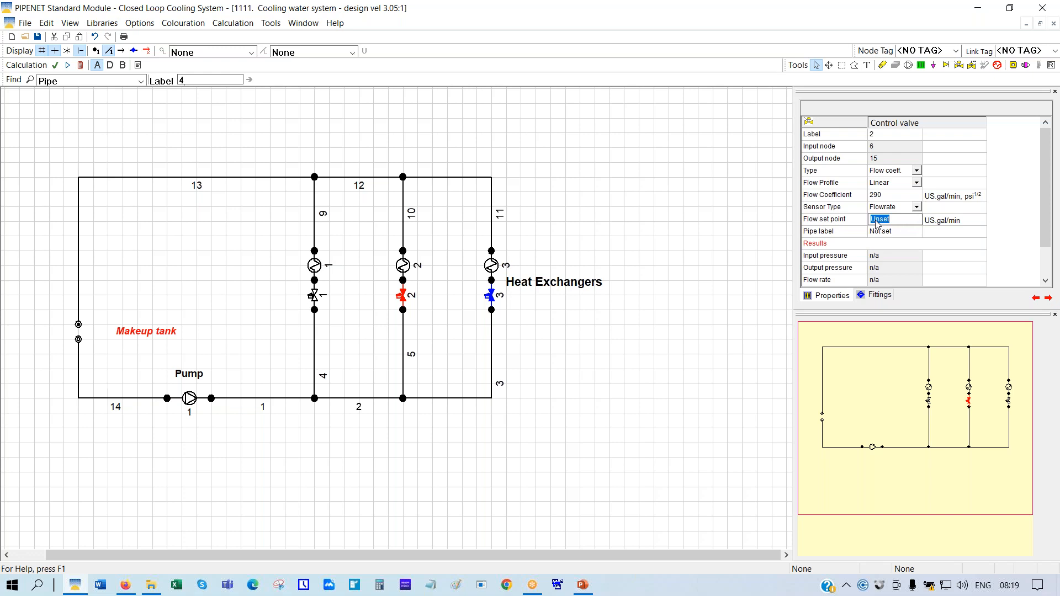
type("300")
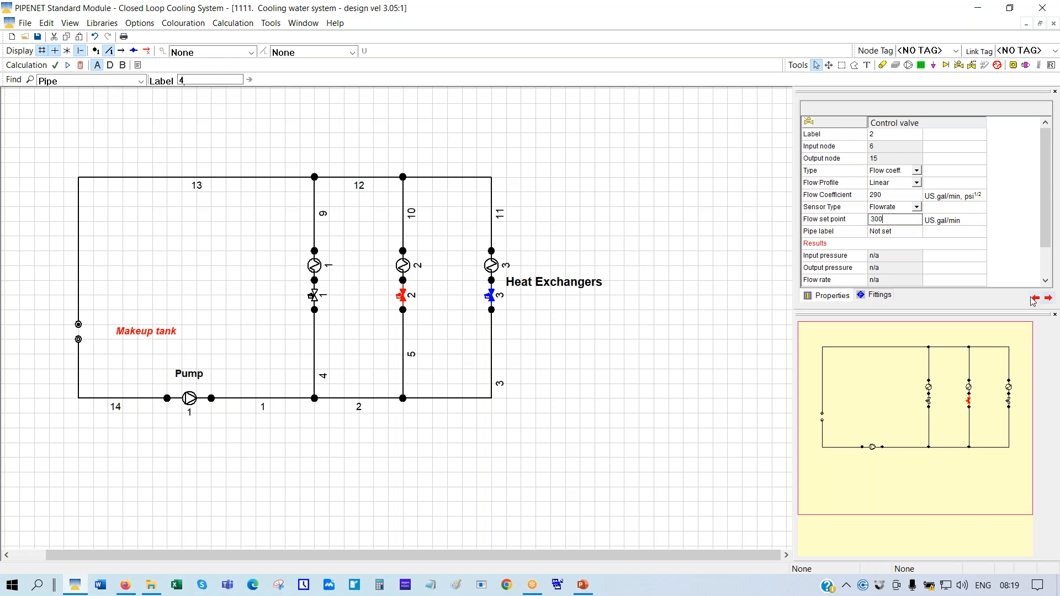
left_click(880, 233)
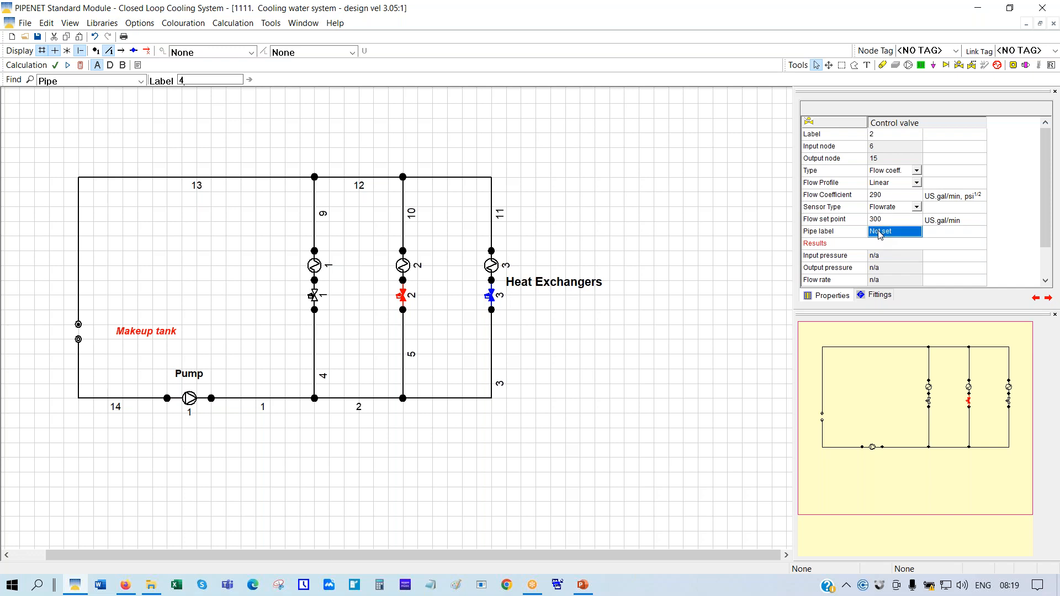
type("5")
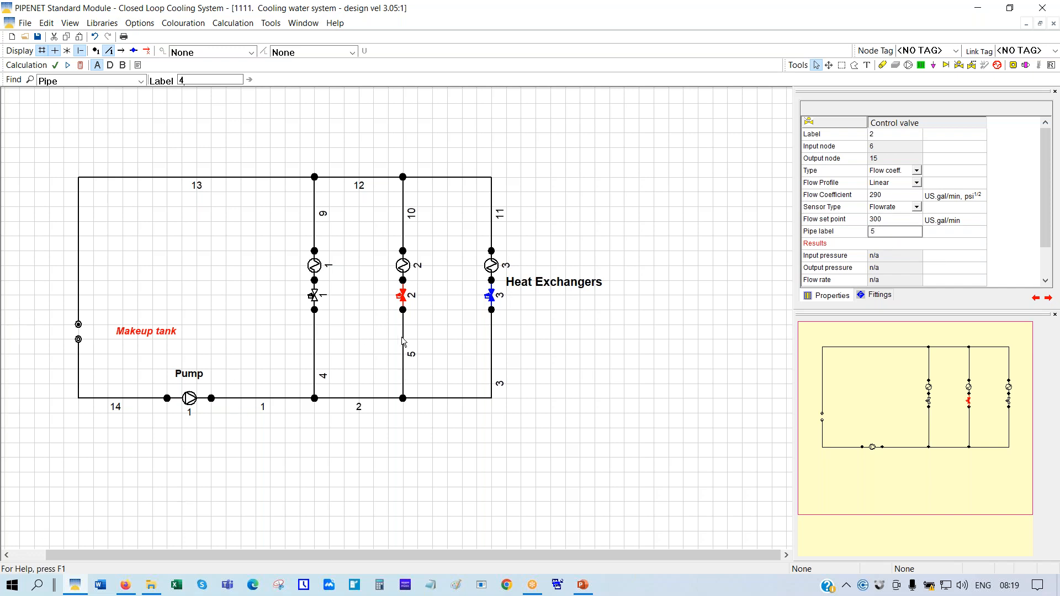
Give control valve 3 flow coefficient 280 and a flowrate sensor on pipe 3 at 250 US gal/min
left_click(491, 298)
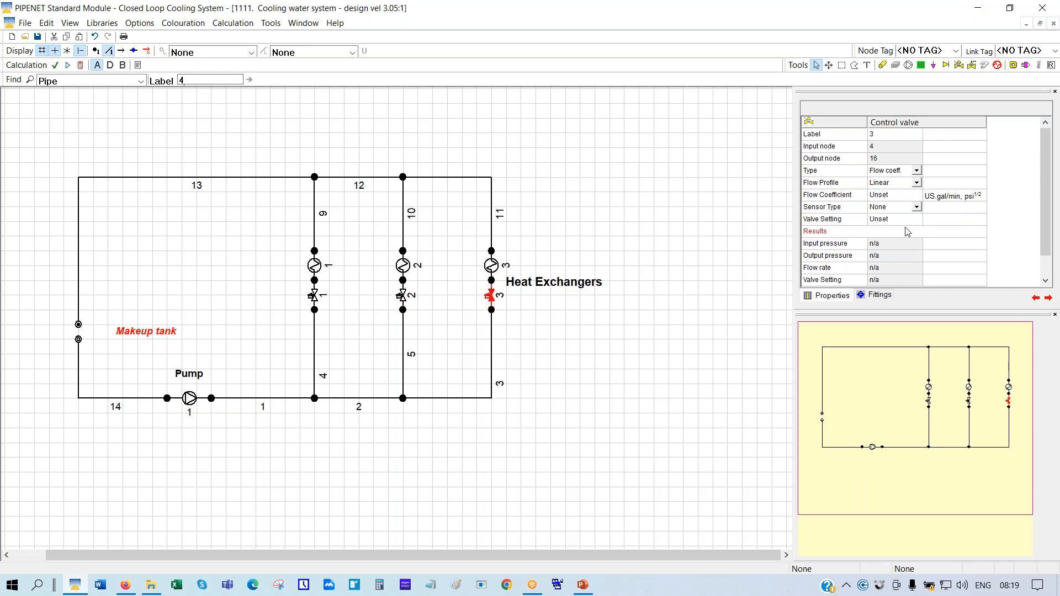
left_click(885, 198)
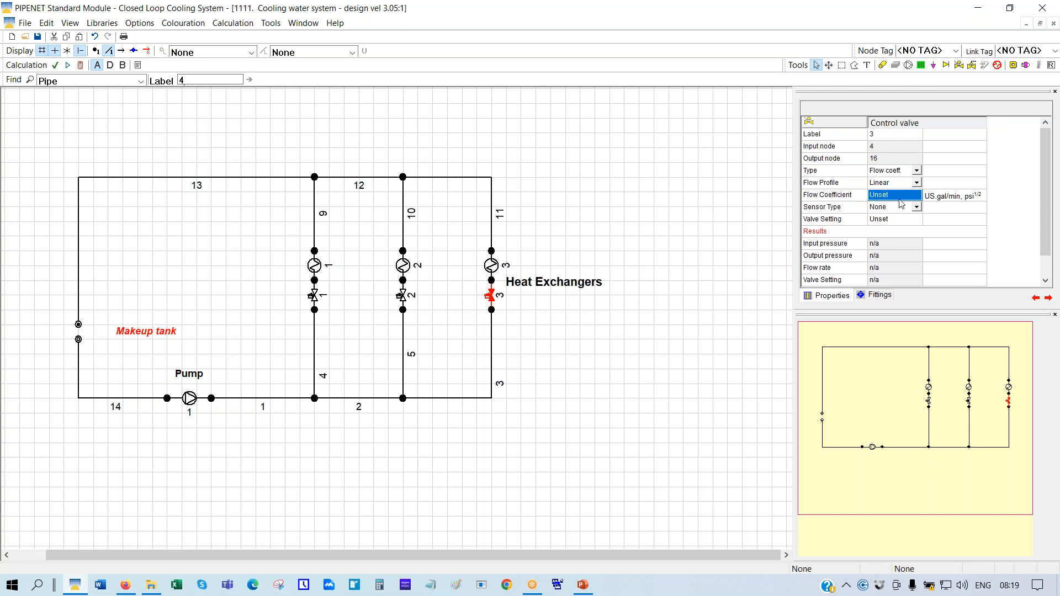
type("280")
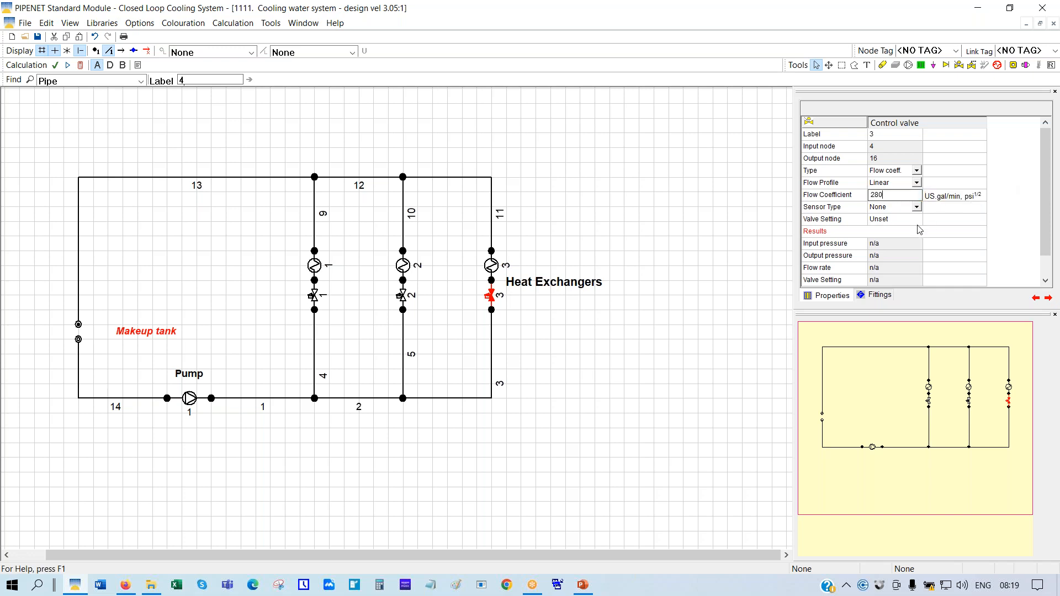
left_click(916, 208)
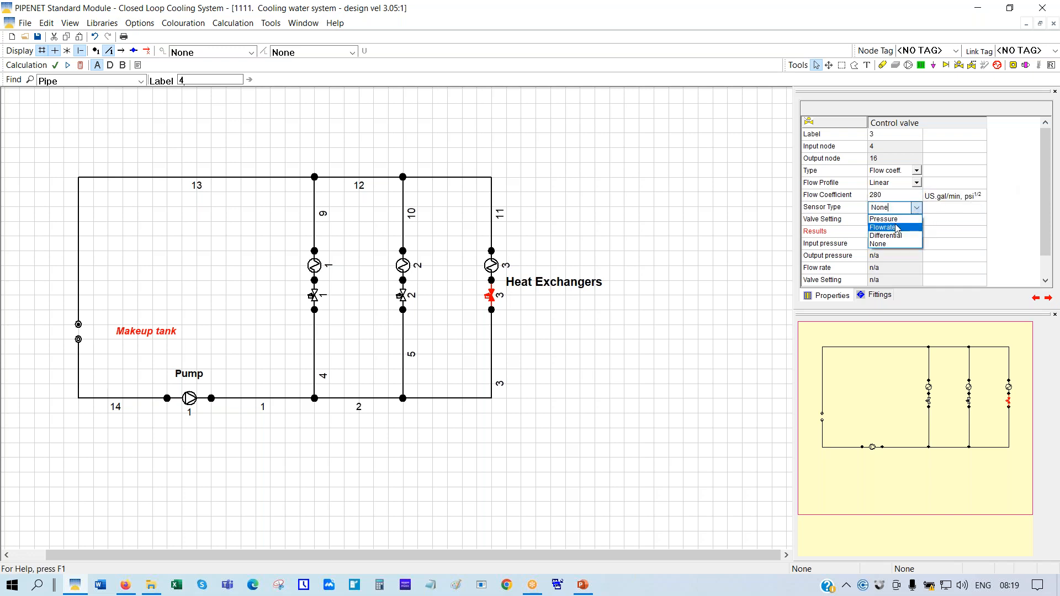
left_click(895, 232)
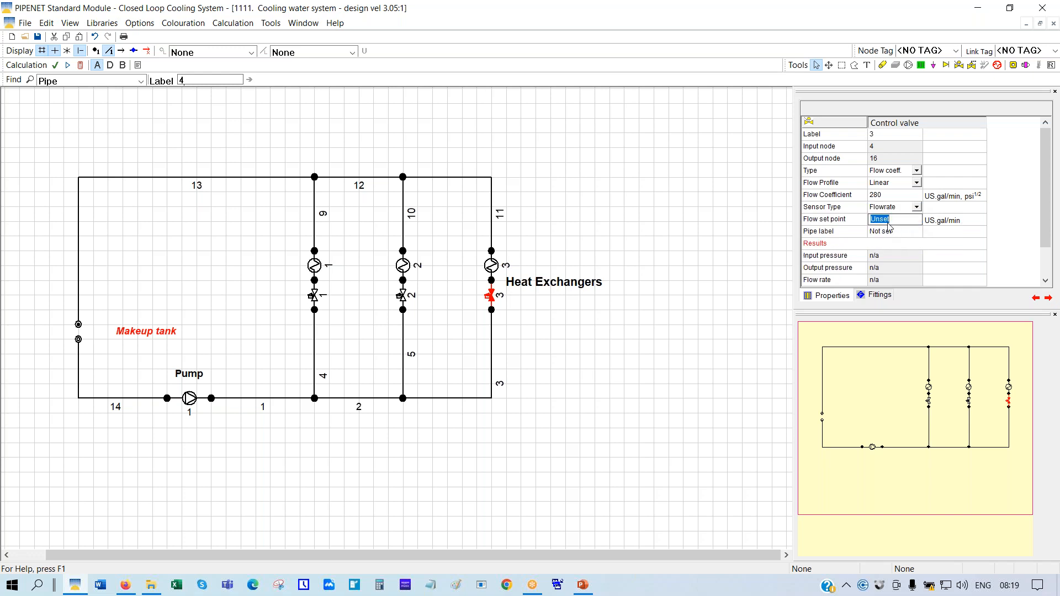
type("250")
left_click(882, 233)
type("3")
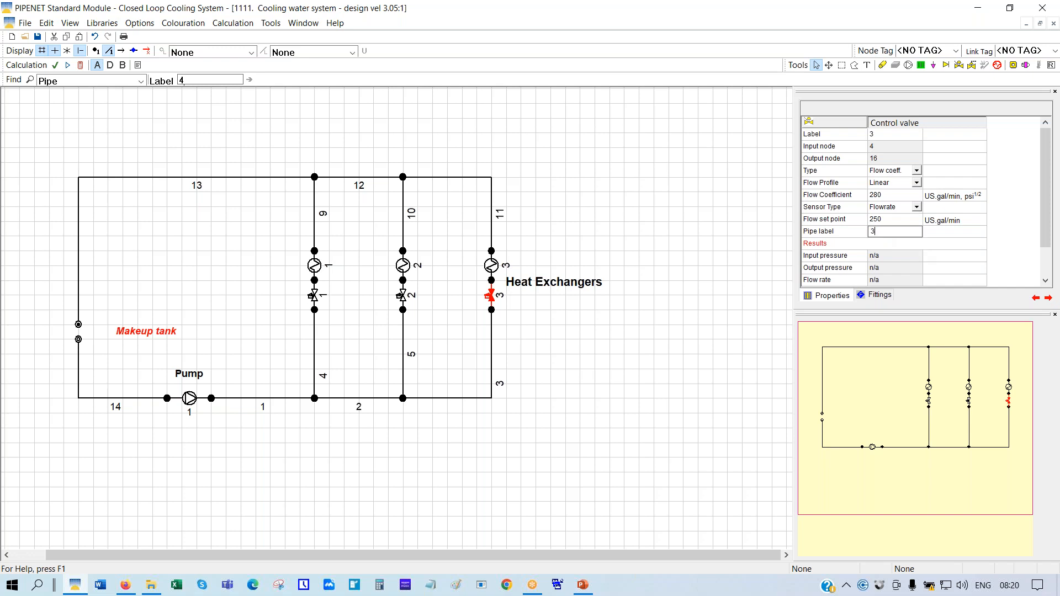
key("Return")
Deselect valve 3, run the network calculation and close the report once it reports OK
left_click(604, 331)
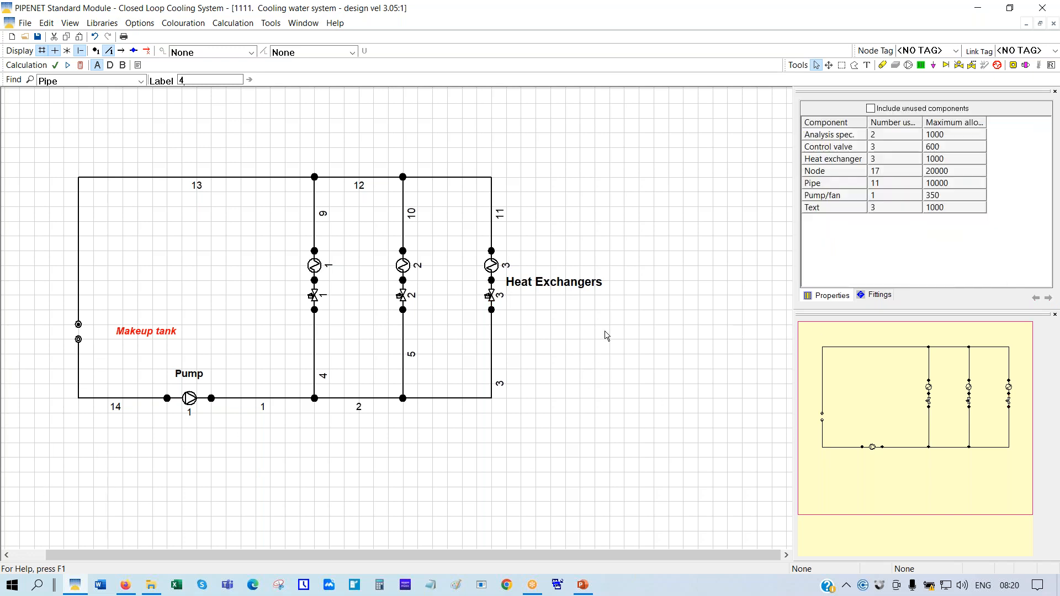
left_click(80, 65)
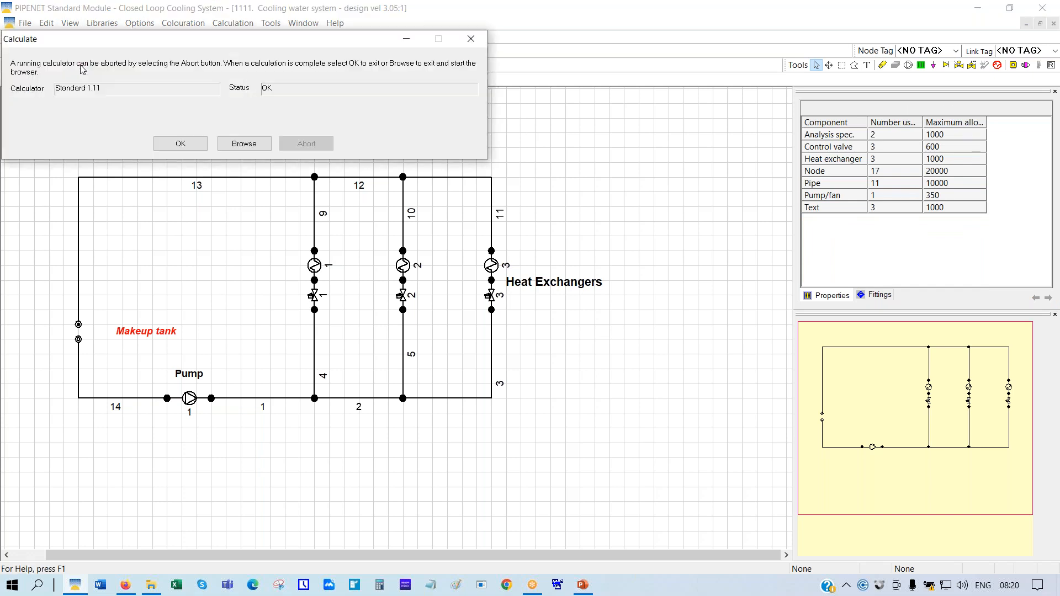
left_click(180, 143)
left_click(352, 52)
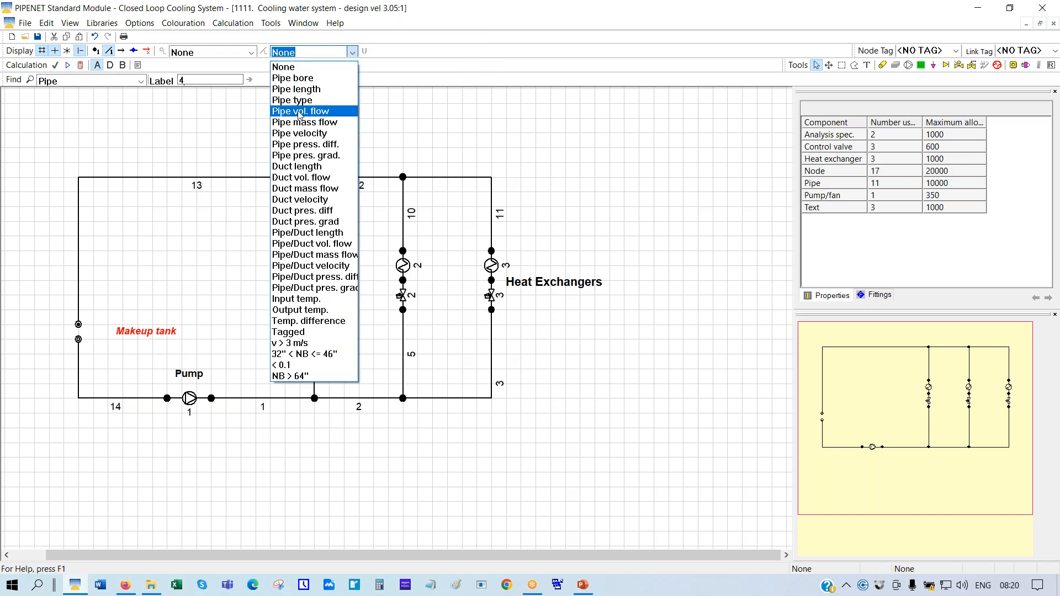
Show pipe volume flows on the diagram and inspect pump 1 and control valve 1 results
left_click(299, 112)
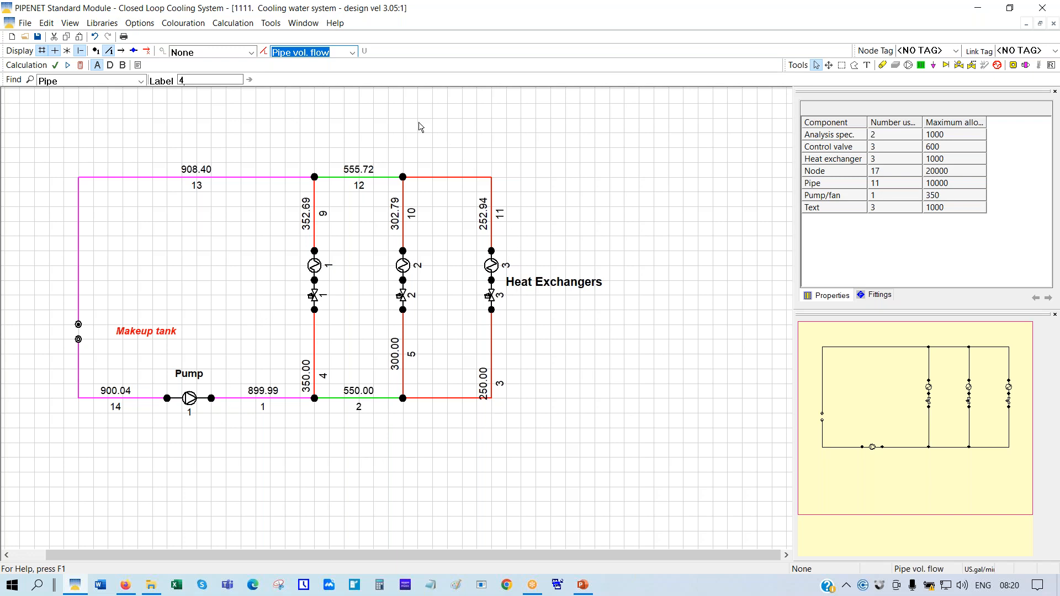
left_click(190, 398)
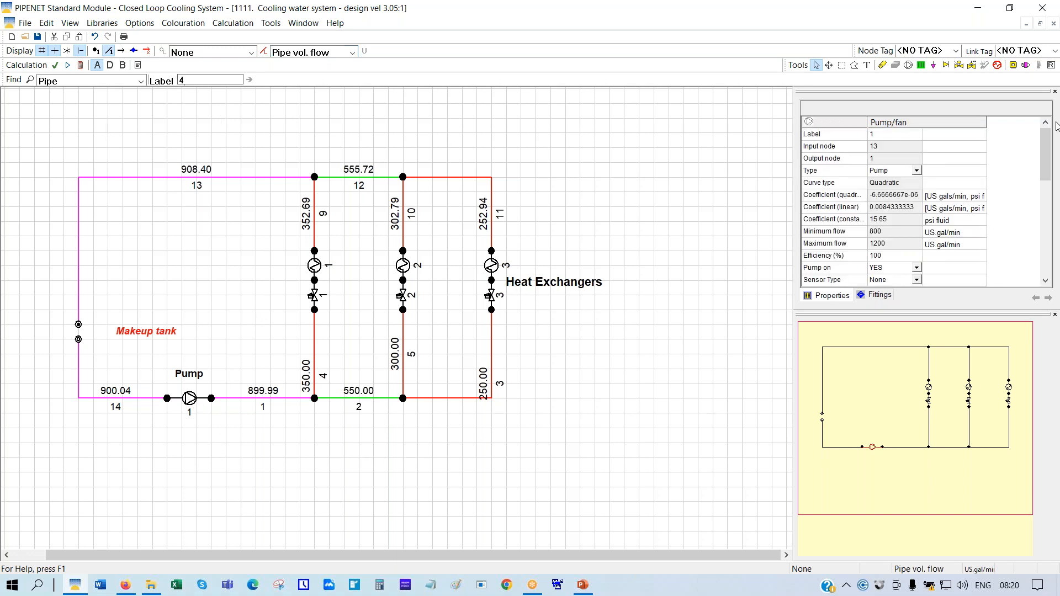
mouse_move(1045, 153)
left_mouse_down()
mouse_move(1045, 223)
mouse_move(1045, 154)
left_mouse_up()
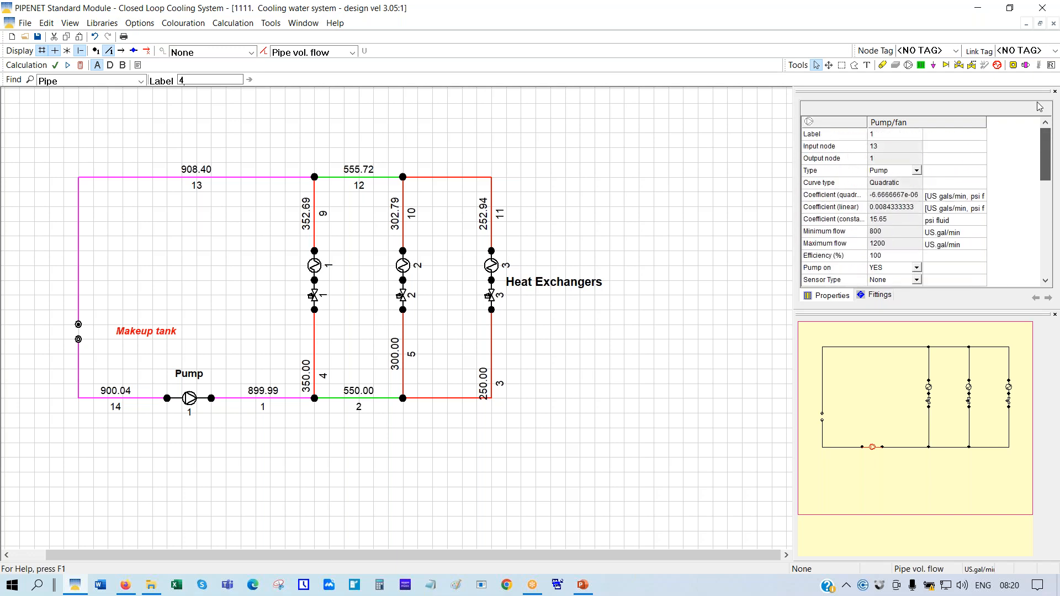
left_click(315, 299)
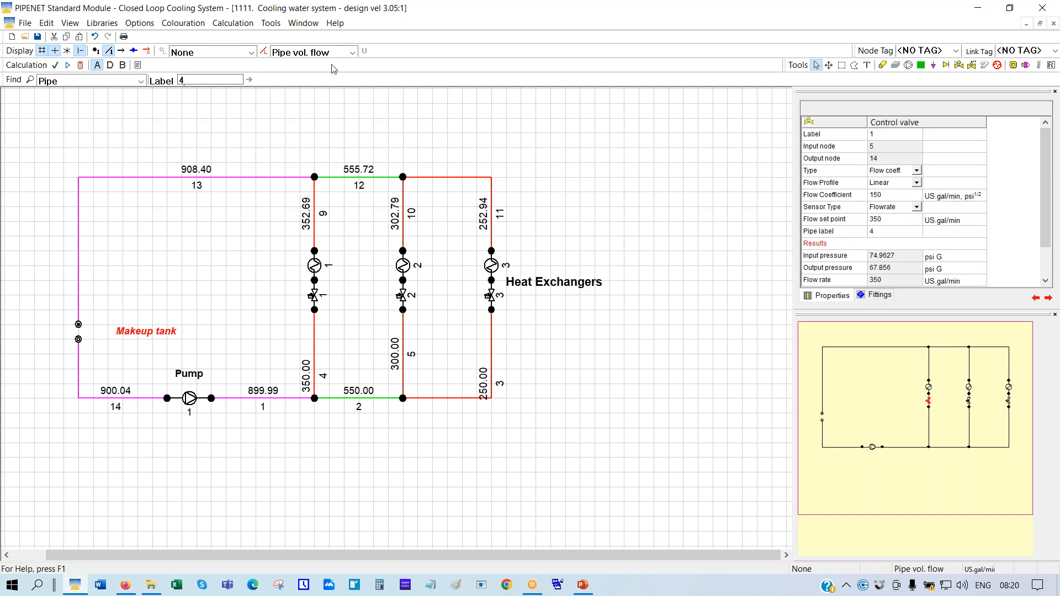
left_click(351, 53)
Clear the flow labels, enlarge the properties panel, and compare valve settings of valves 1, 2 and 3
left_click(284, 67)
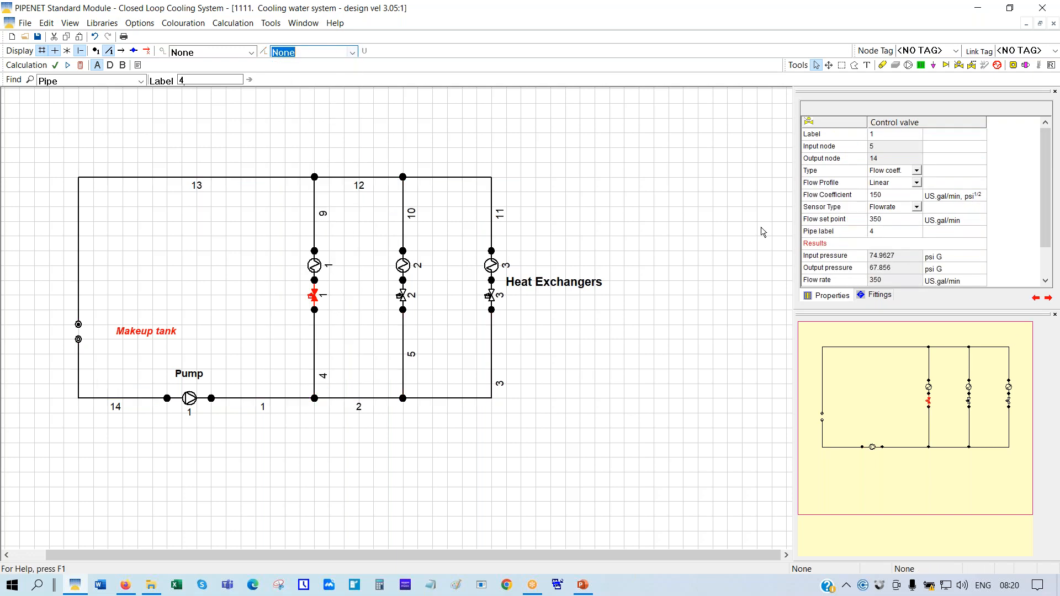
left_click_drag(942, 311, 959, 367)
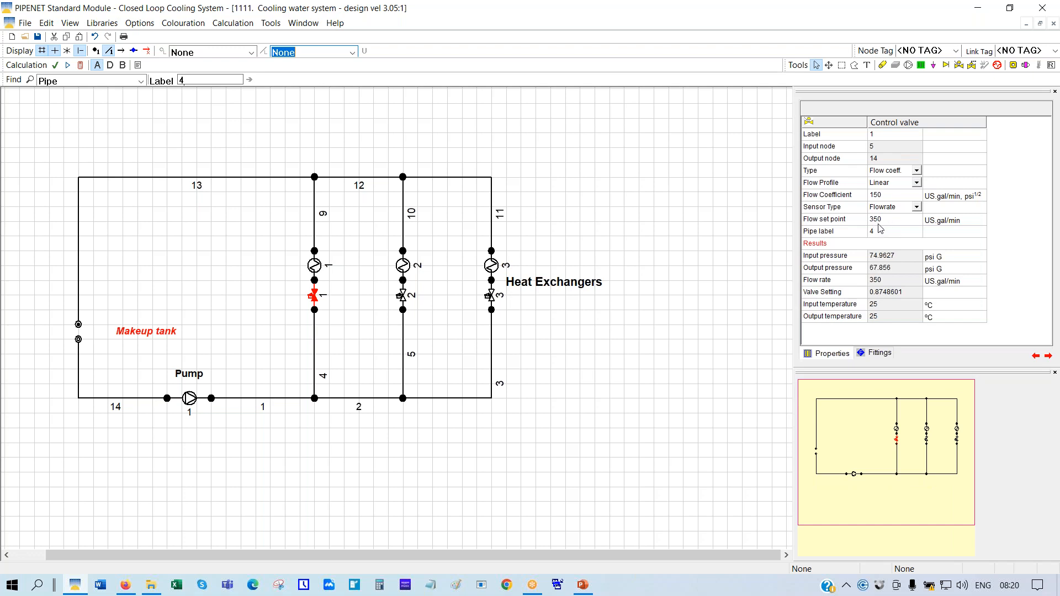
left_click(818, 293)
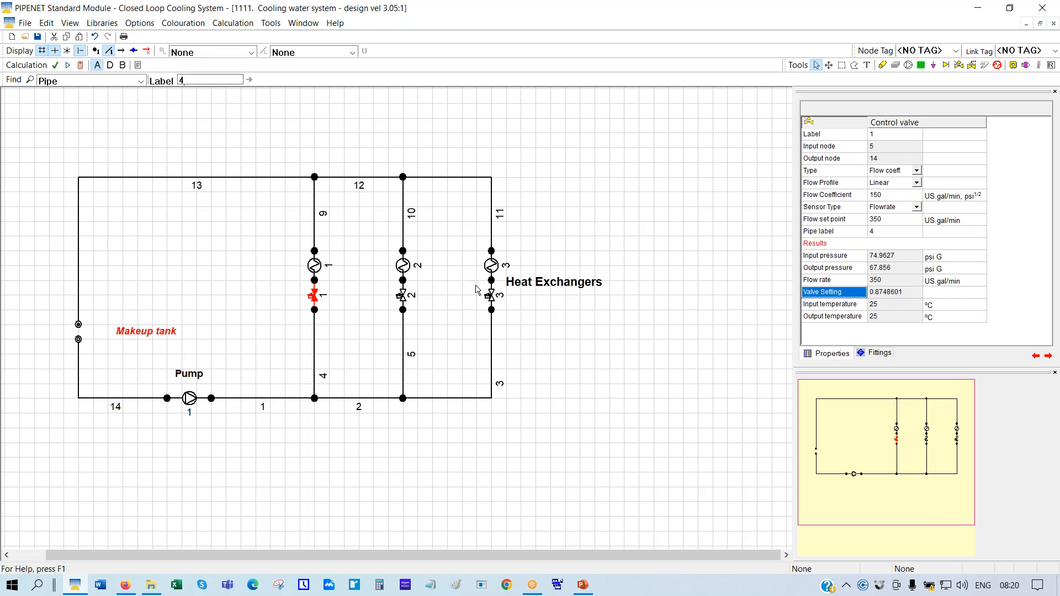
left_click(403, 298)
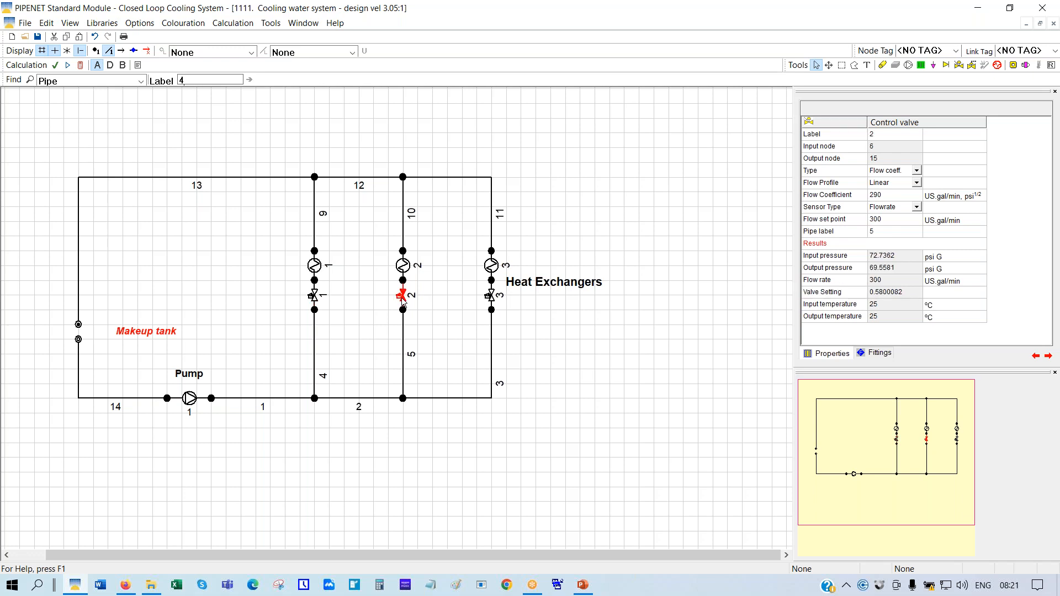
left_click(855, 299)
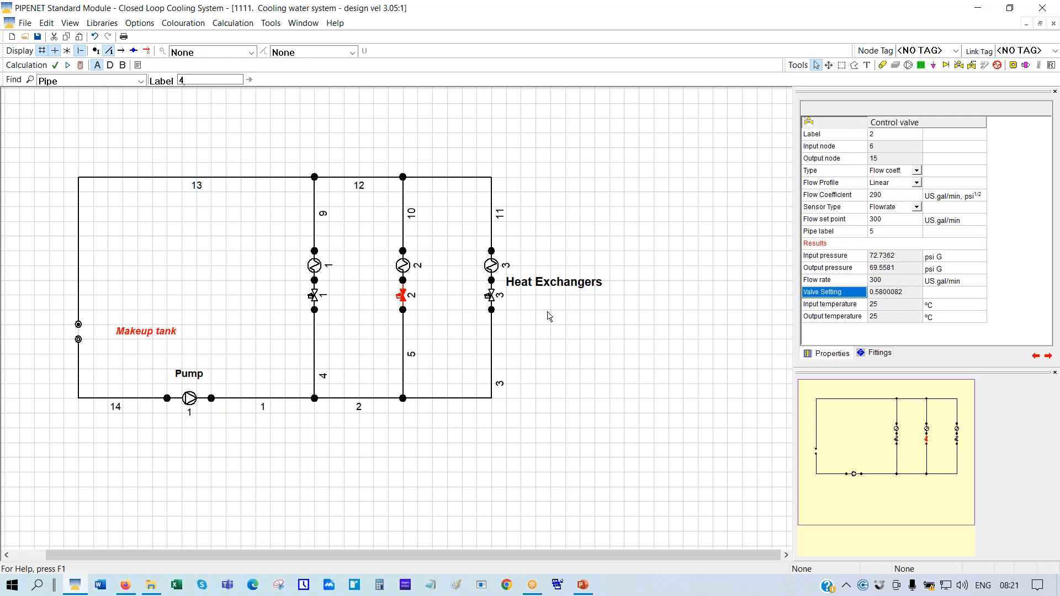
left_click(491, 297)
Open 1111. Base Case - Cooling Water System (STD) from 2222. Open Loop…\AAA - Standard, discarding unsaved changes
left_click(25, 37)
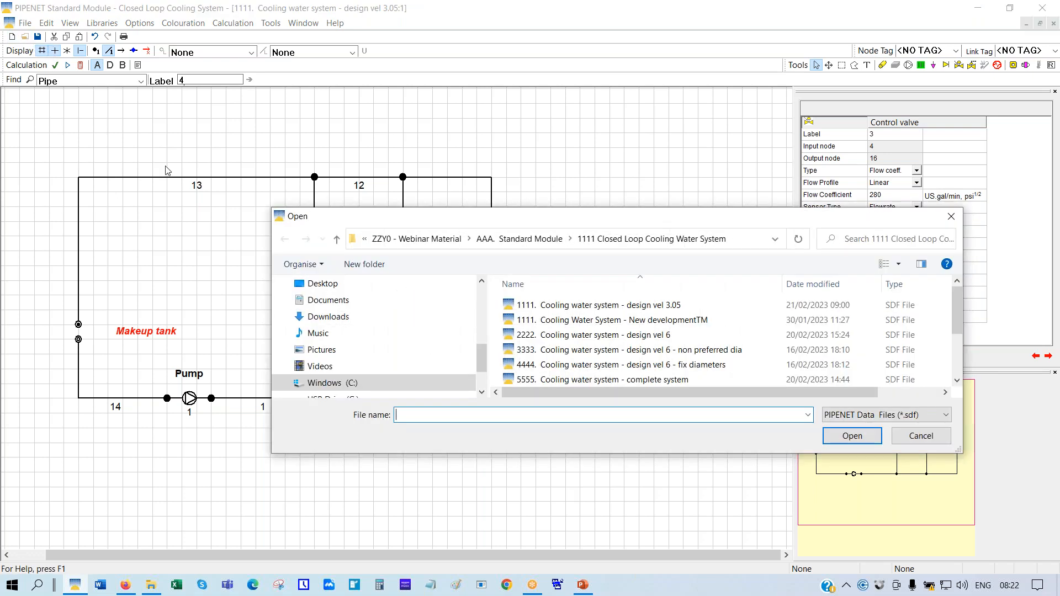
left_click(523, 243)
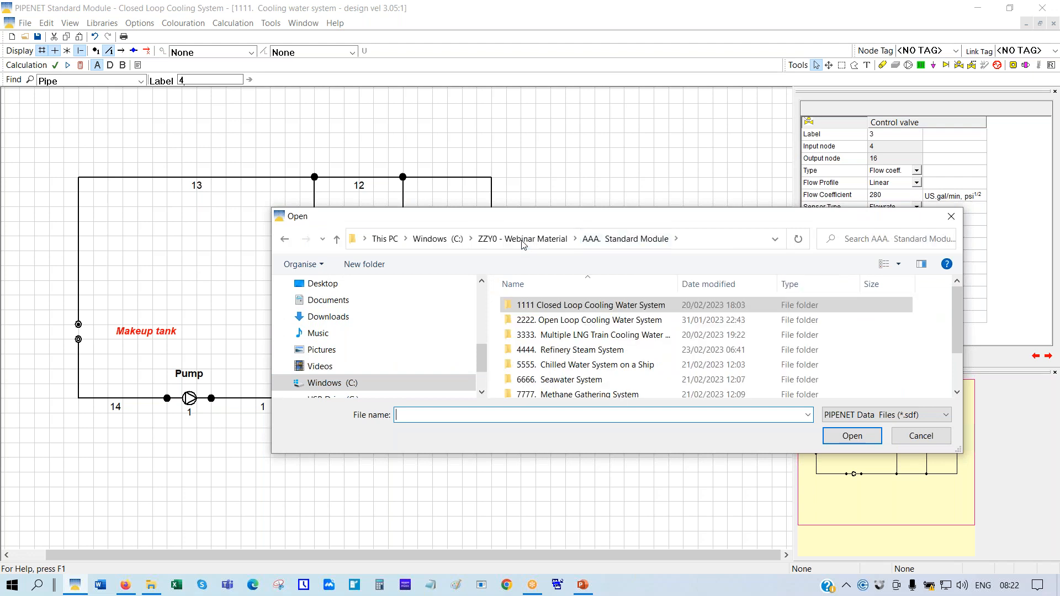
double_click(576, 321)
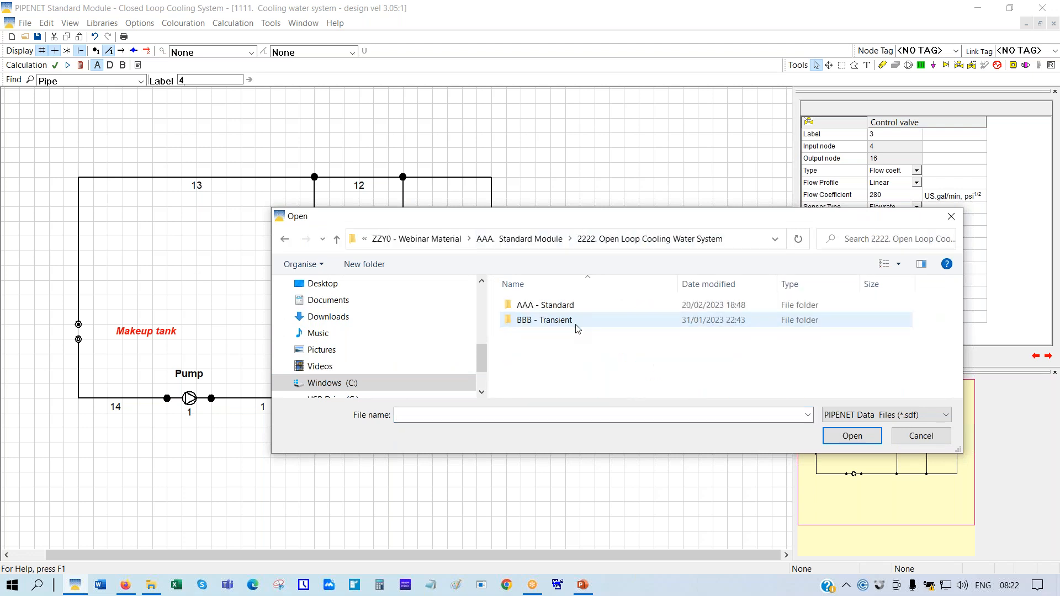
double_click(549, 306)
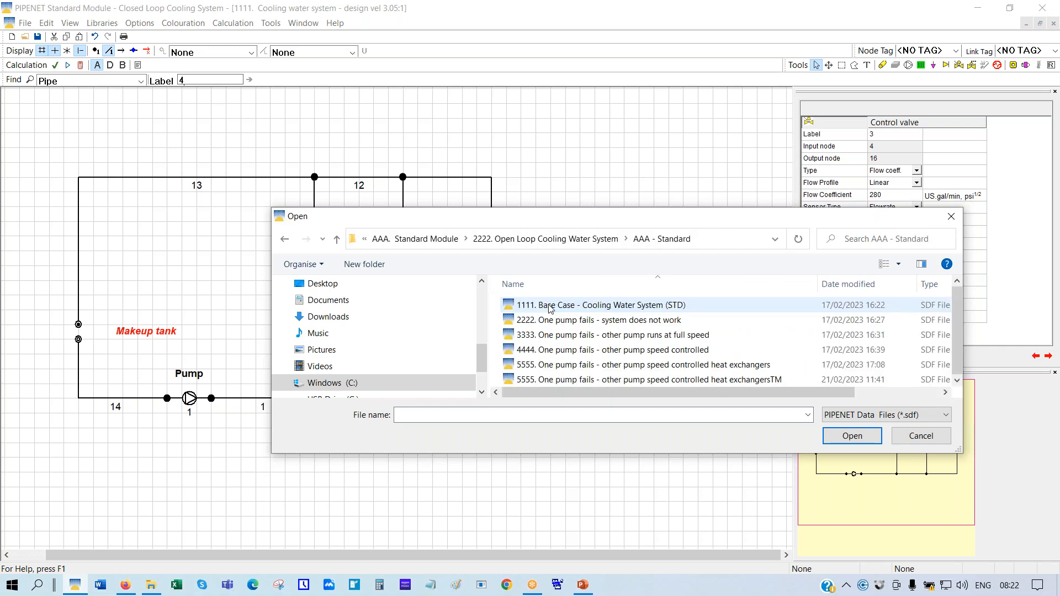
left_click(551, 307)
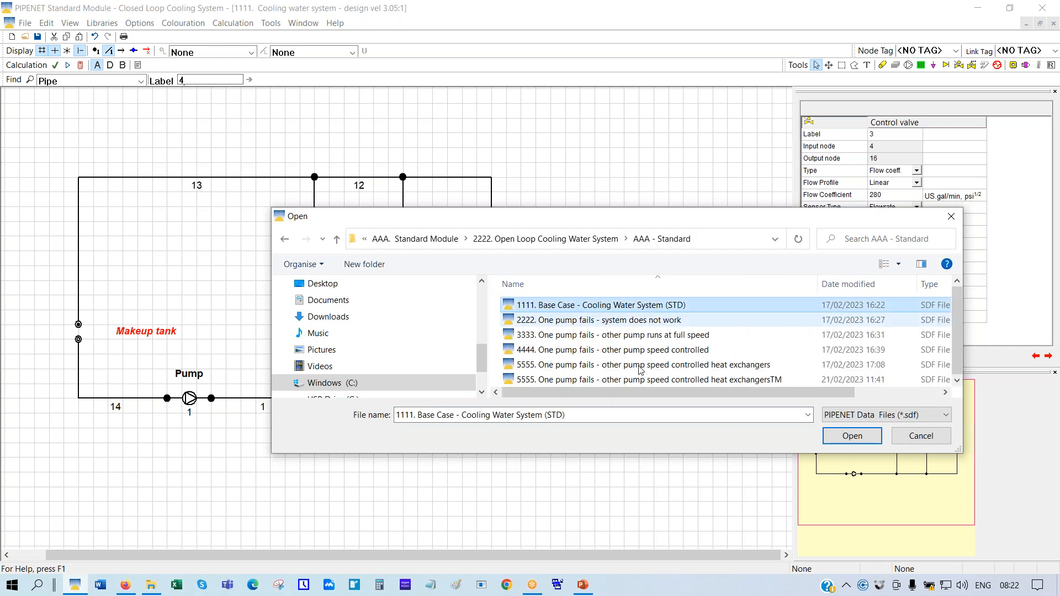
left_click(839, 437)
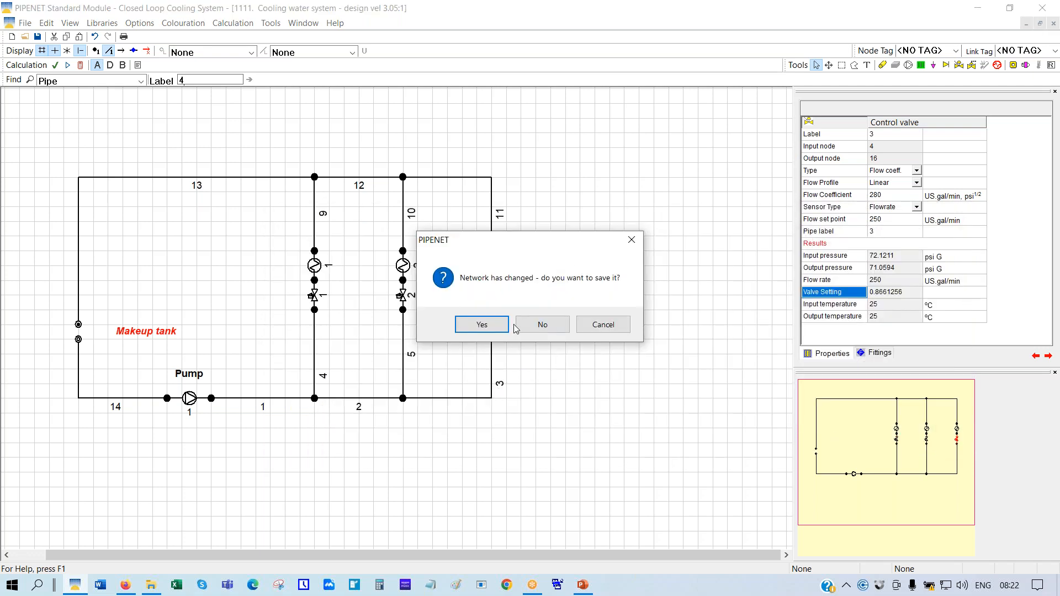
left_click(529, 325)
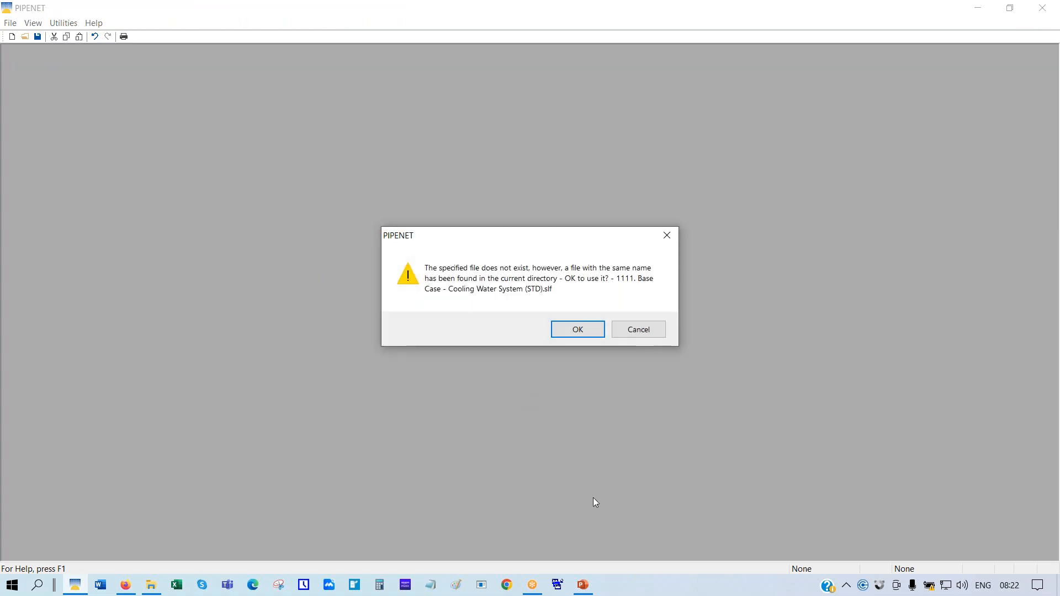
left_click(586, 327)
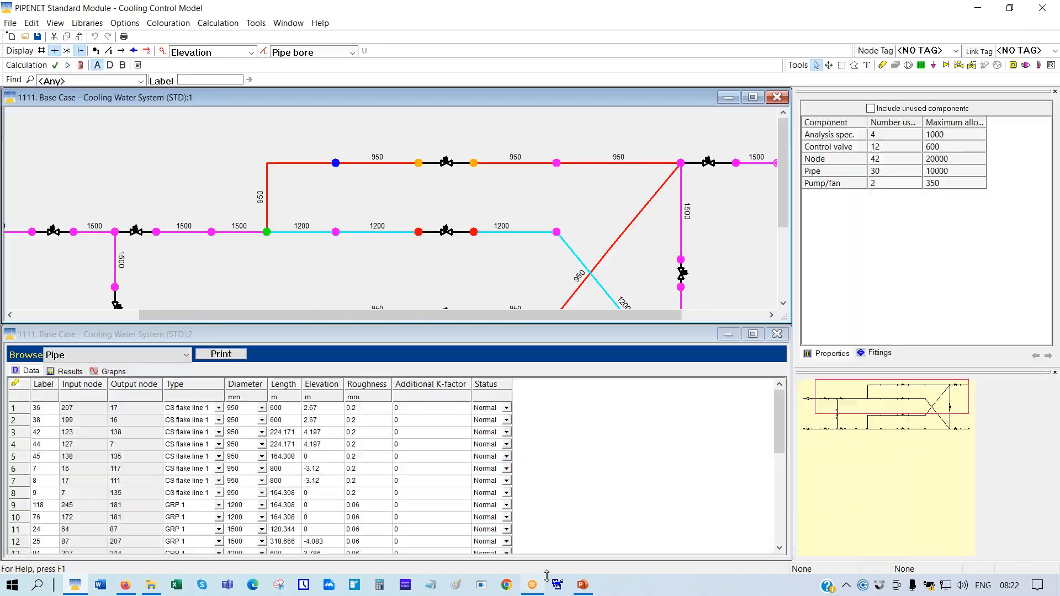
Close the PIPENET presentation and switch to File Explorer
left_click(582, 585)
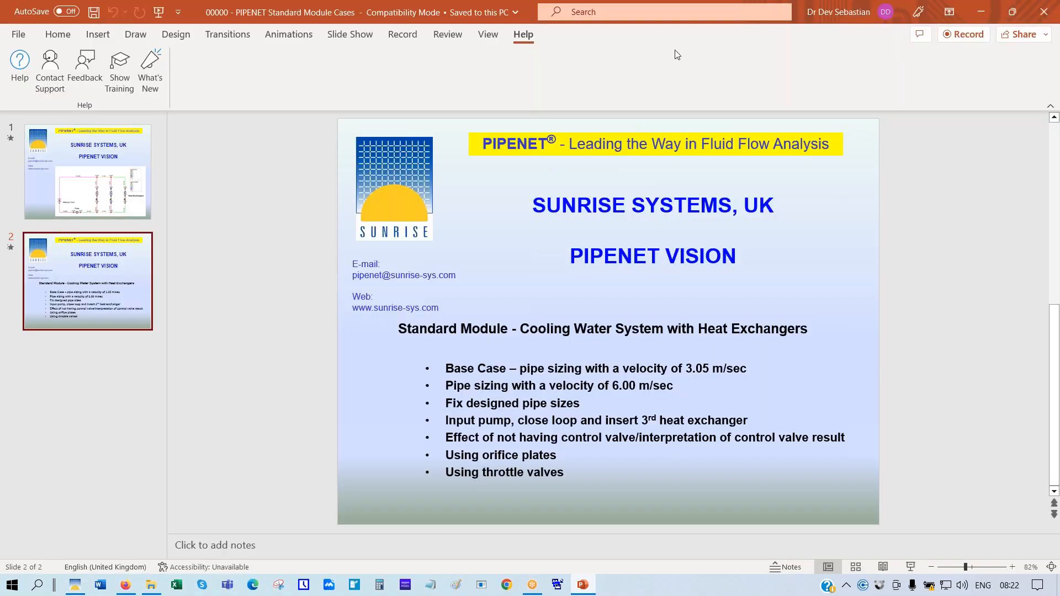
left_click(1043, 12)
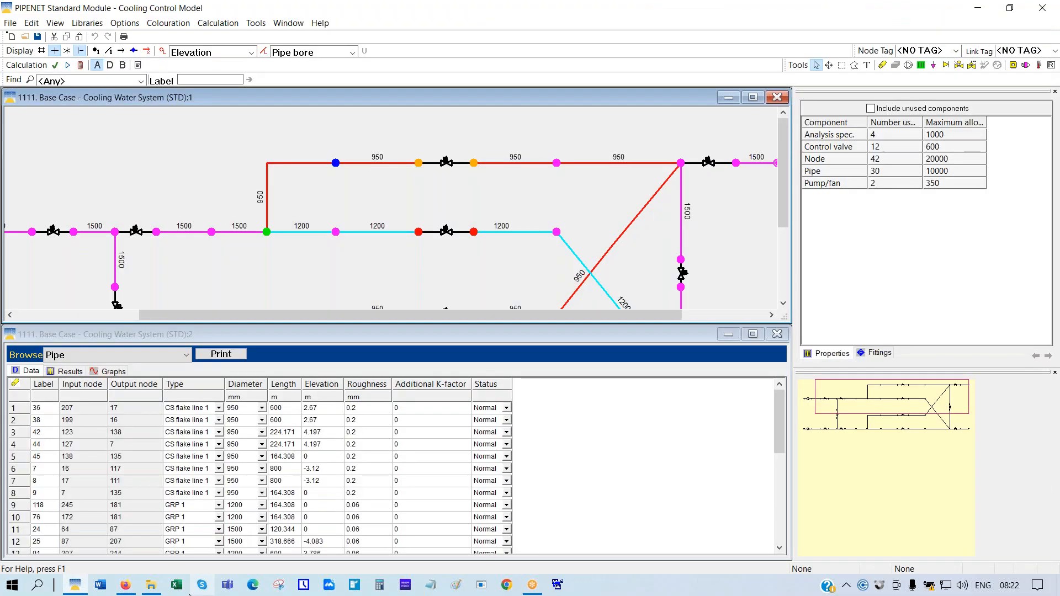
left_click(150, 584)
Open 00000 - PIPENET Standard Module Cases from the open-loop AAA - Standard folder and show slide 2
left_click(301, 108)
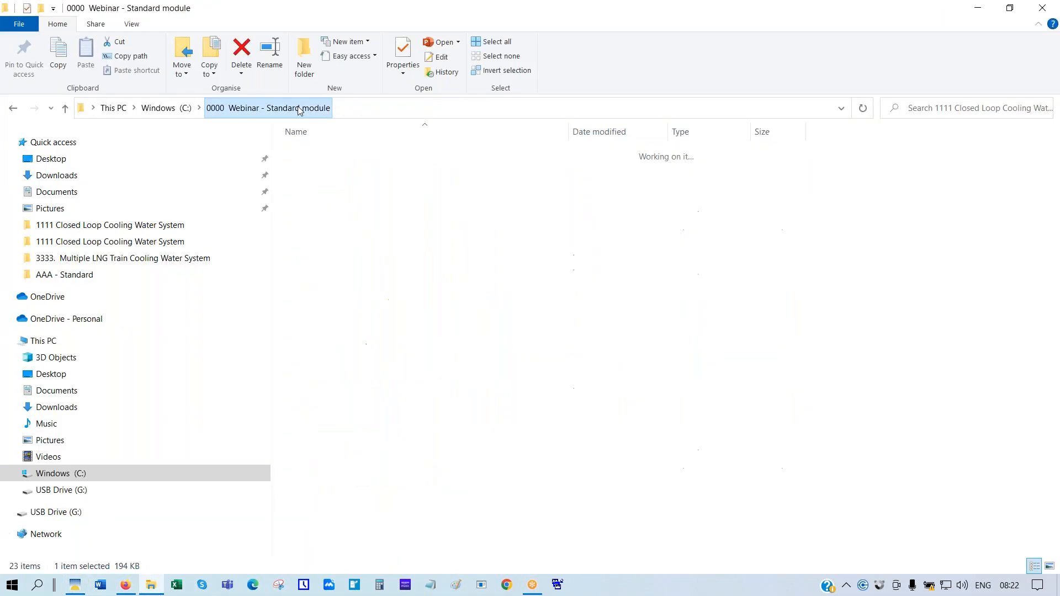
double_click(348, 167)
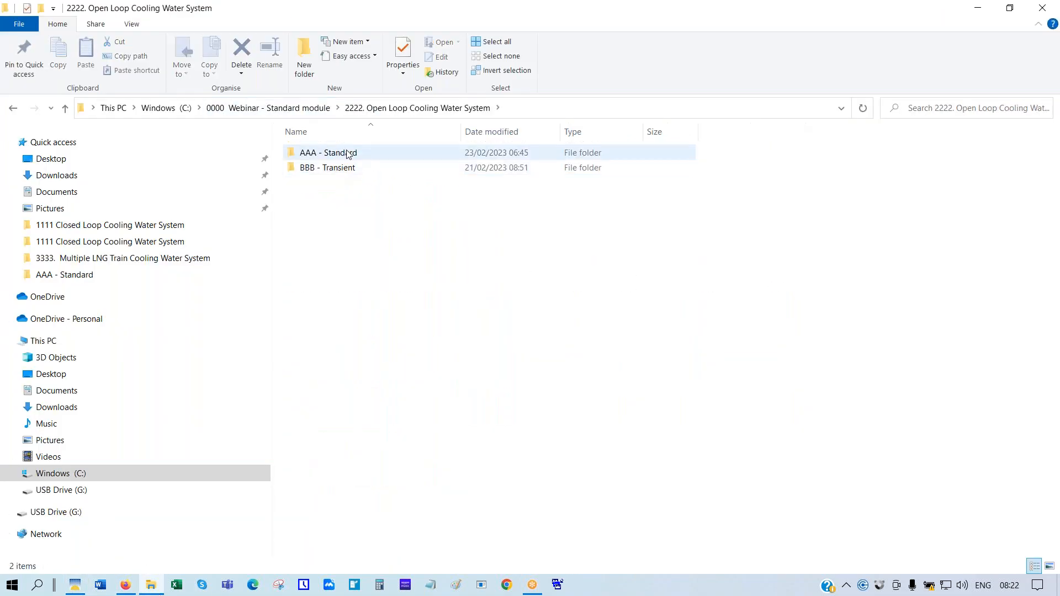
double_click(348, 154)
double_click(348, 154)
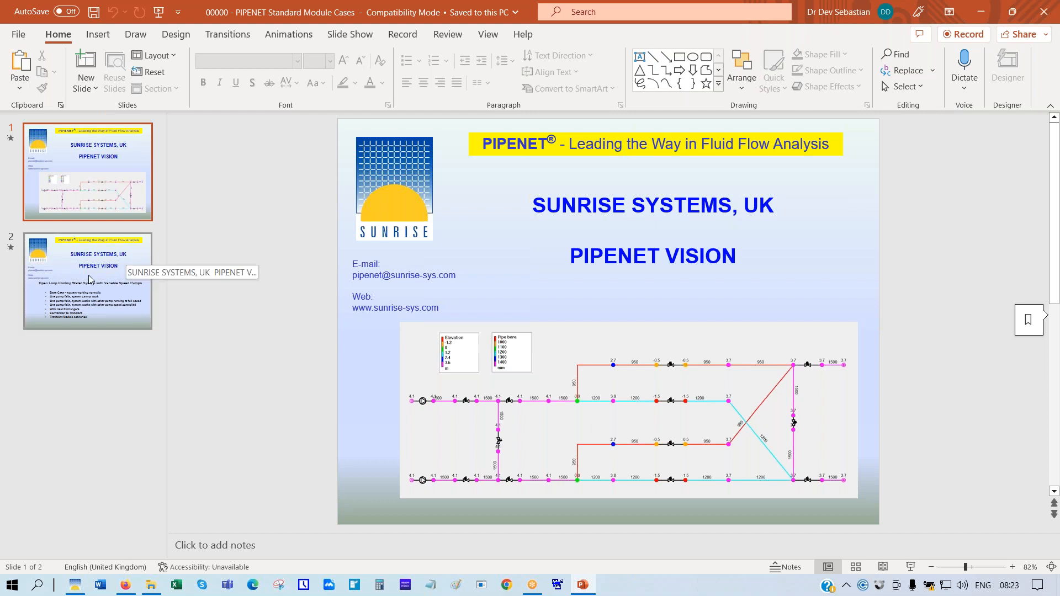
left_click(31, 308)
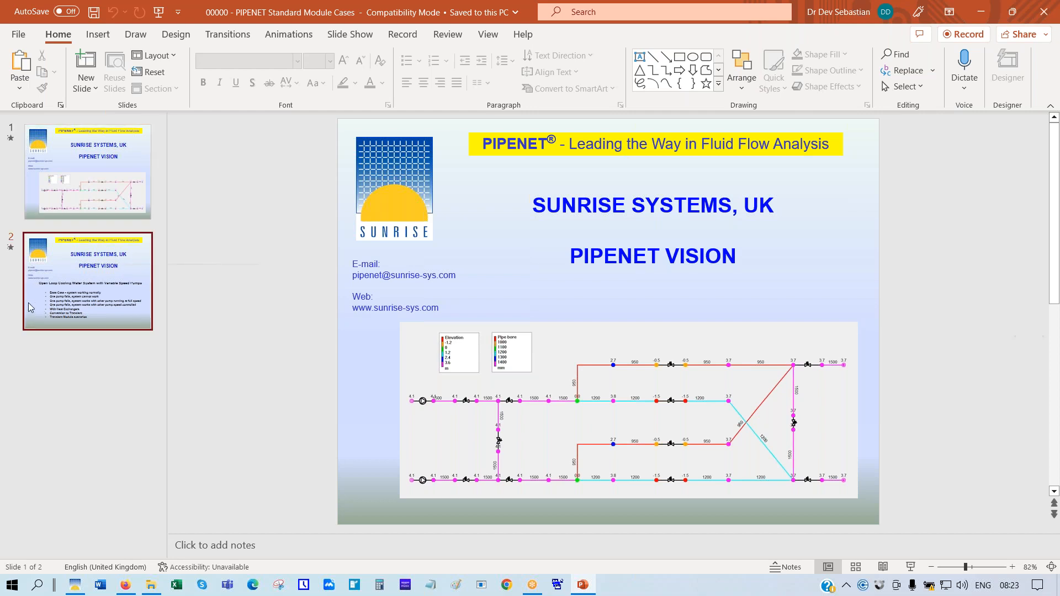
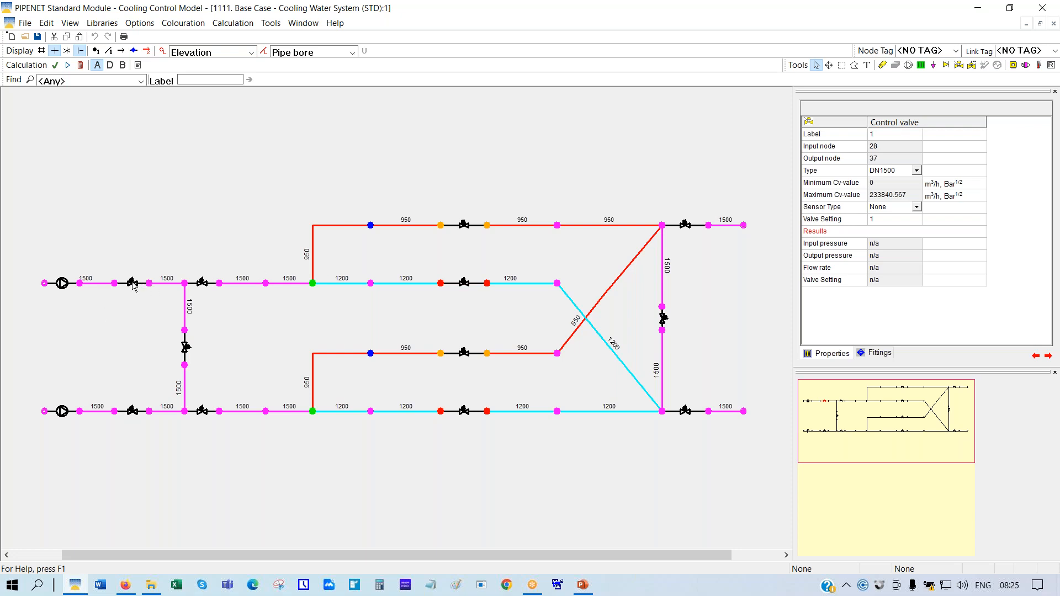
Browse pipe 1's list of available fittings, then go back to its property values
left_click(96, 285)
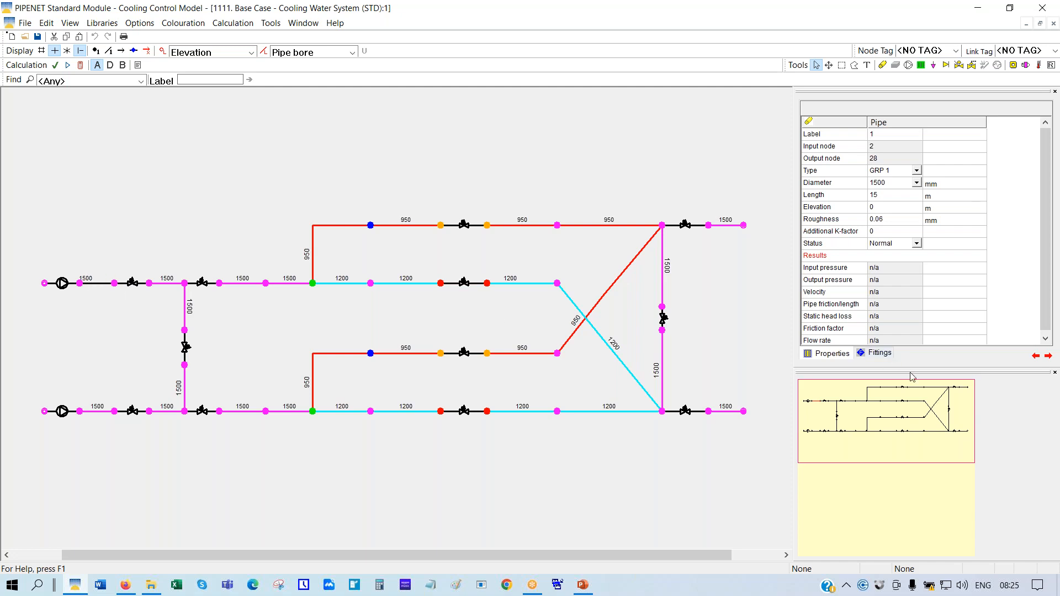
left_click(877, 354)
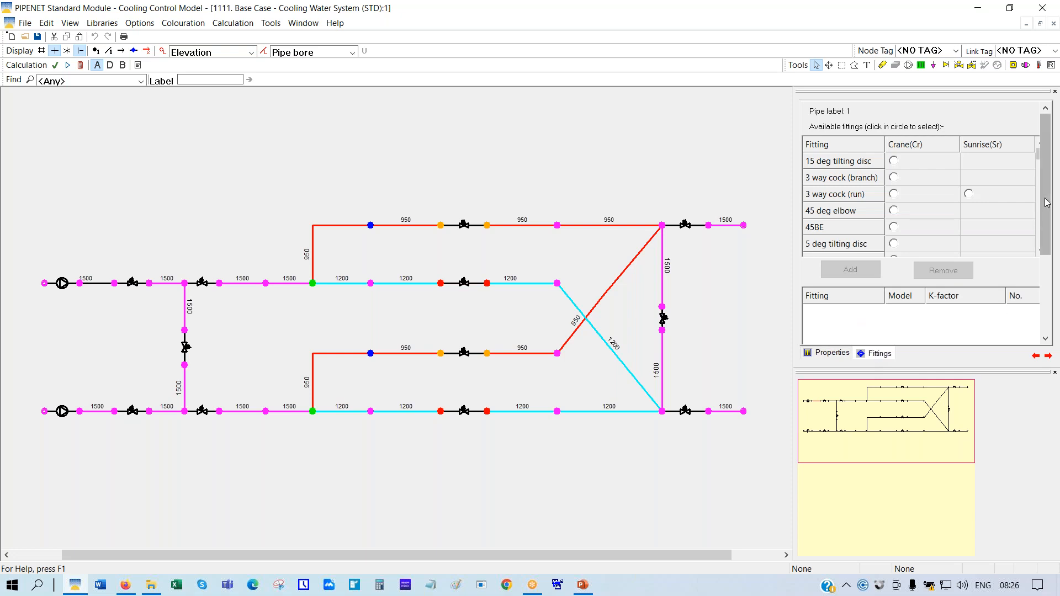
mouse_move(1046, 196)
left_mouse_down()
mouse_move(1043, 223)
mouse_move(1039, 161)
mouse_move(1040, 202)
left_mouse_up()
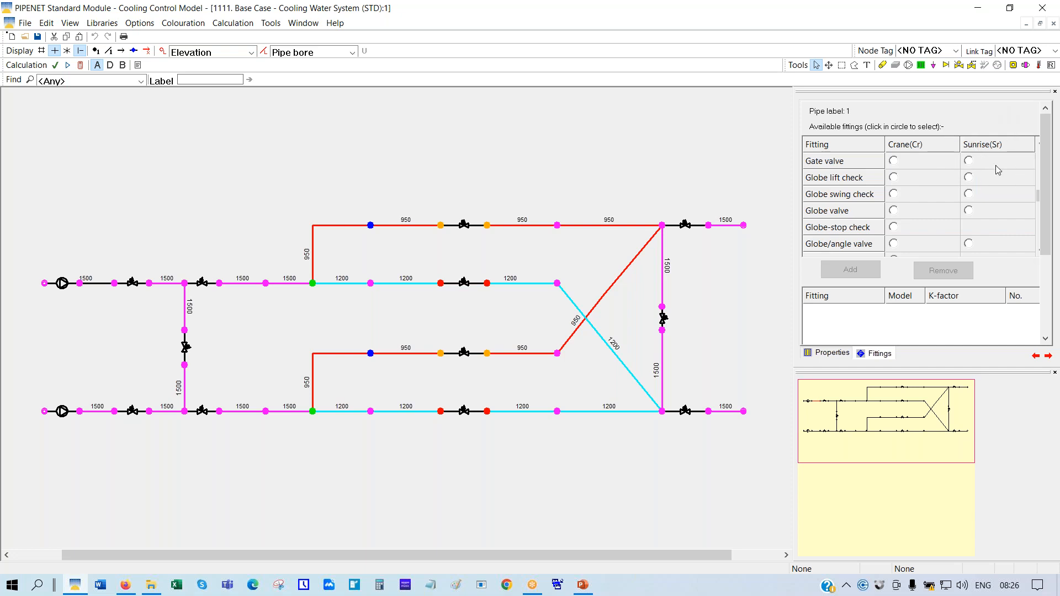
left_click(824, 353)
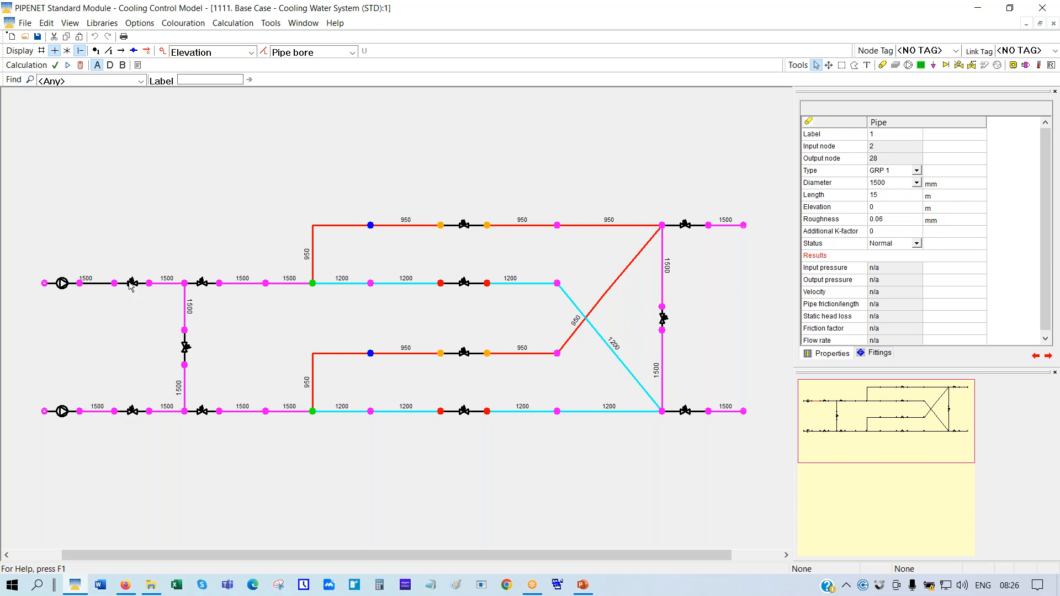
Inspect control valves 1, 2, 3, 4 and 8, ending on valve 3's 3000 m³/h flow set point
left_click(467, 229)
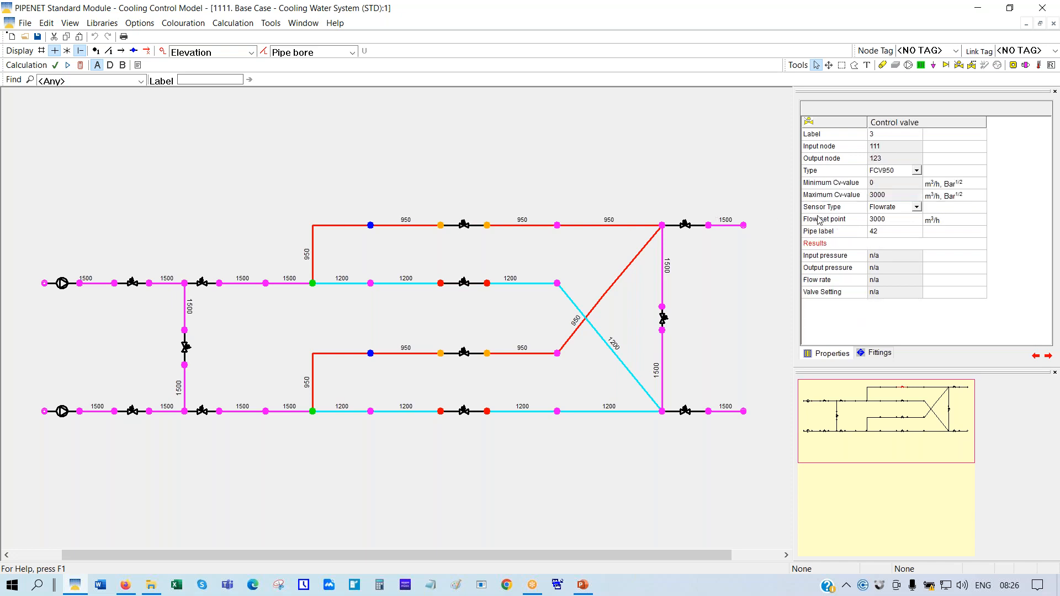
left_click(133, 284)
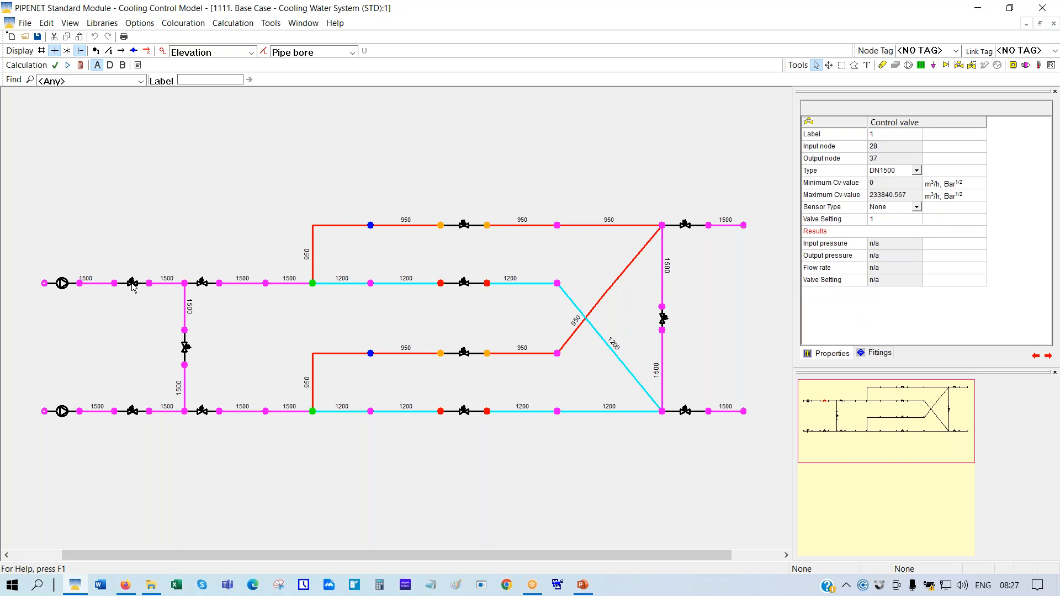
left_click(839, 219)
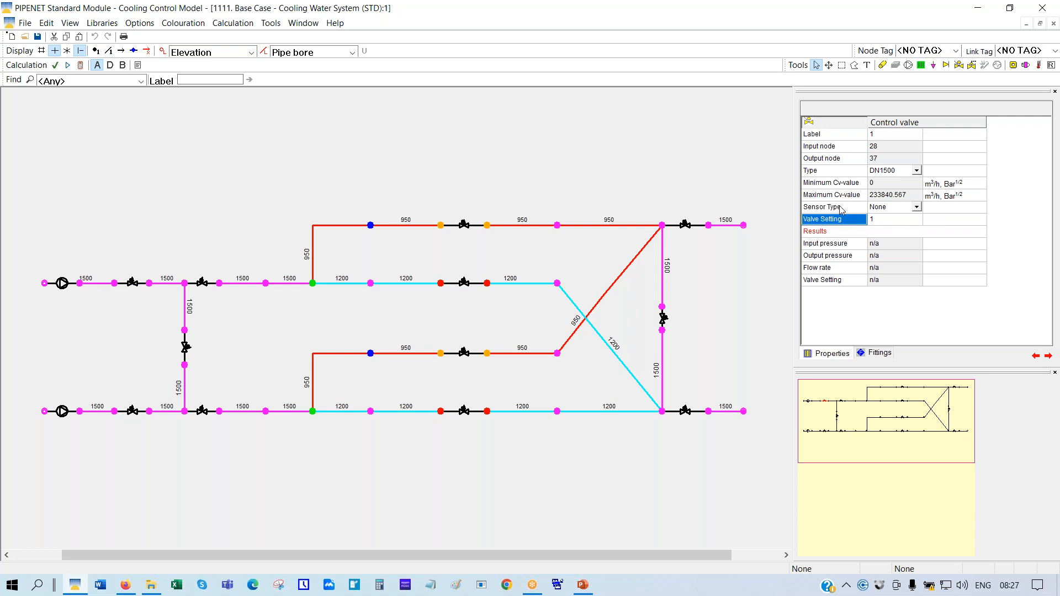
left_click(202, 283)
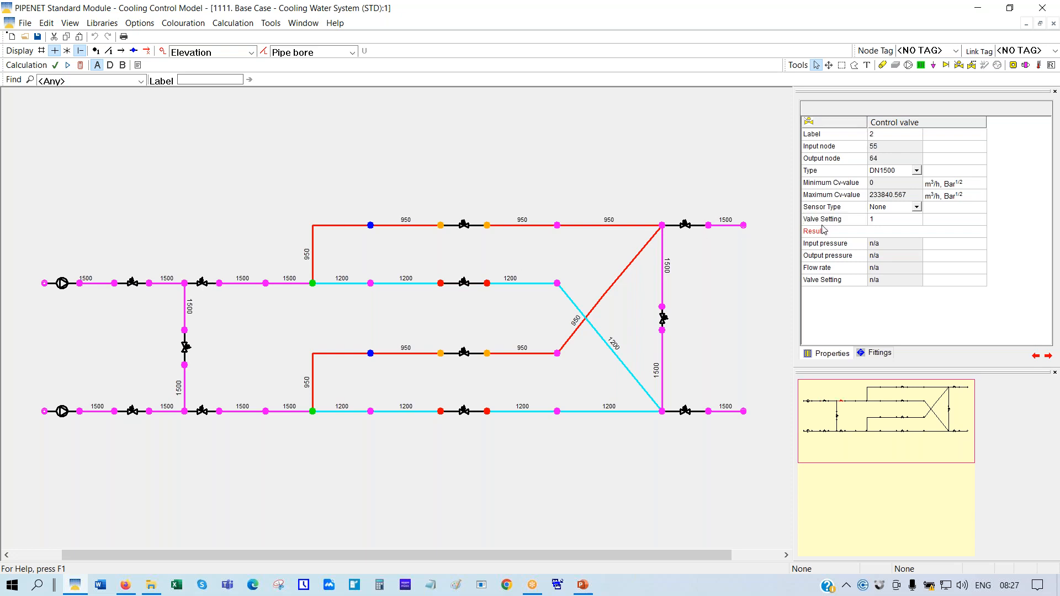
left_click(465, 226)
left_click(465, 285)
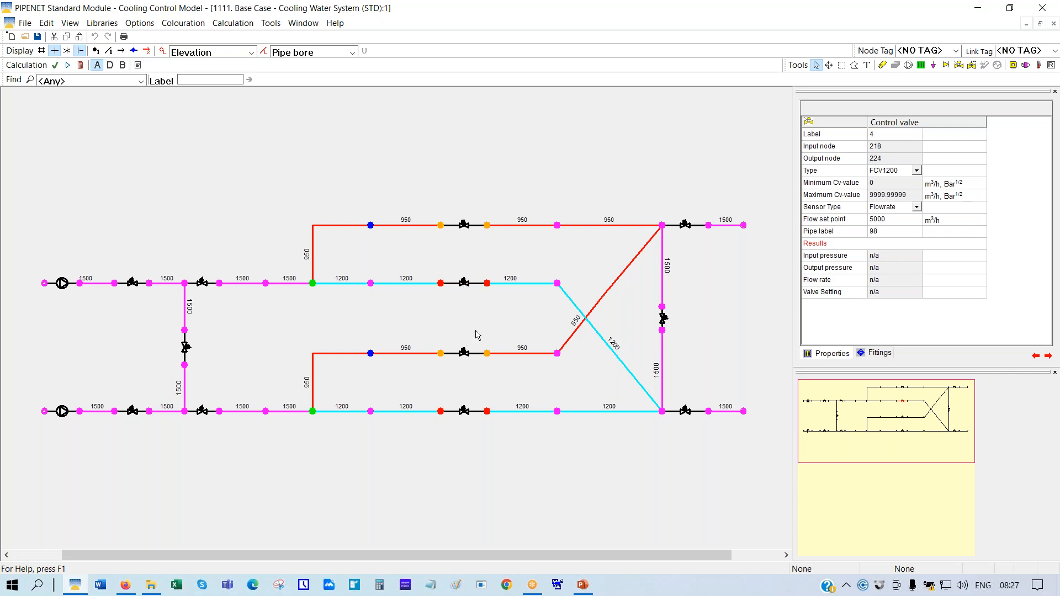
left_click(464, 355)
left_click(467, 228)
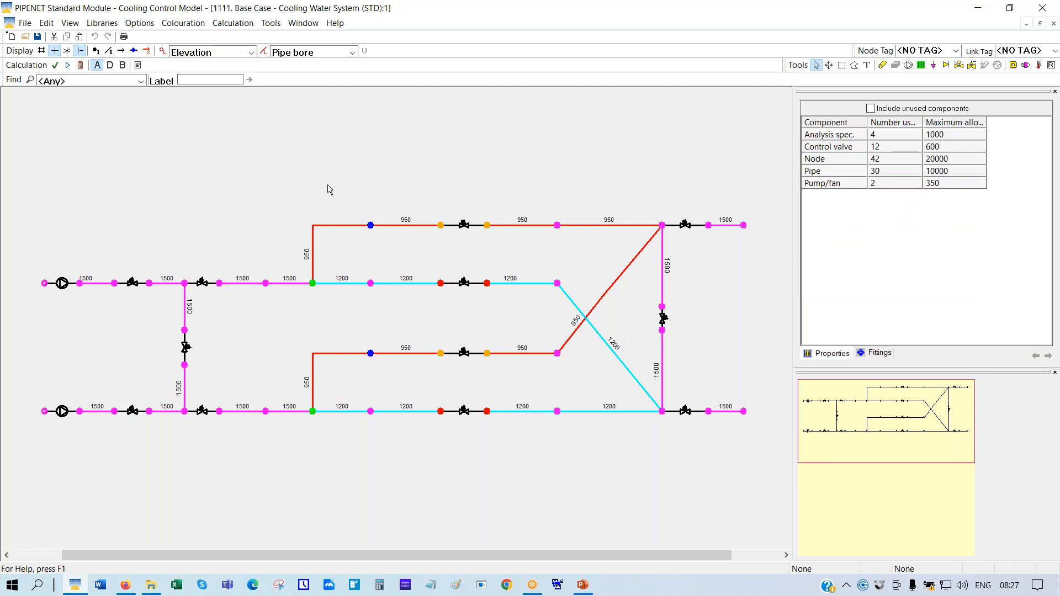
left_click(467, 228)
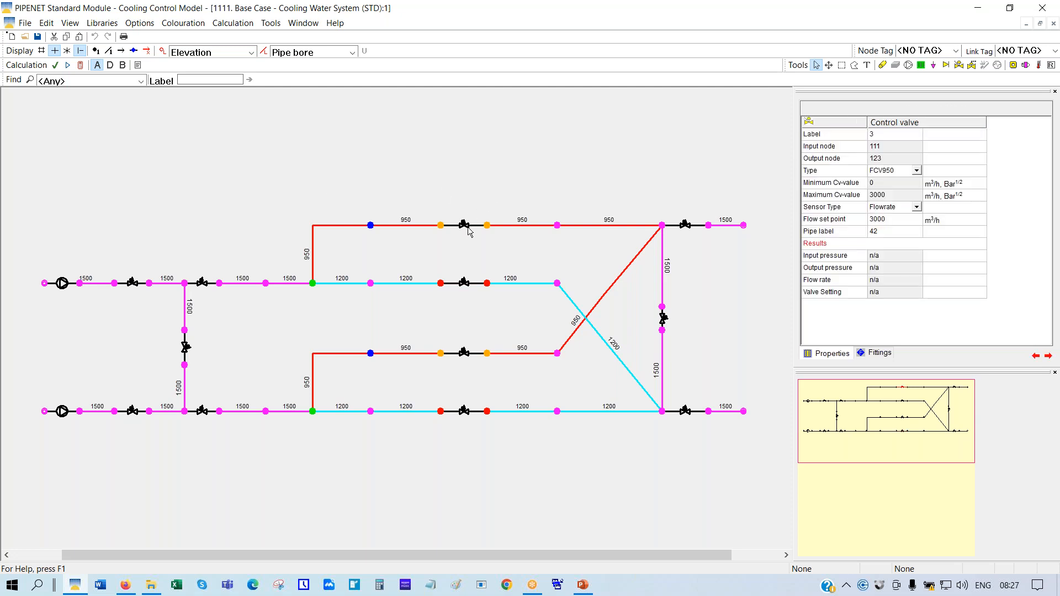
left_click(837, 222)
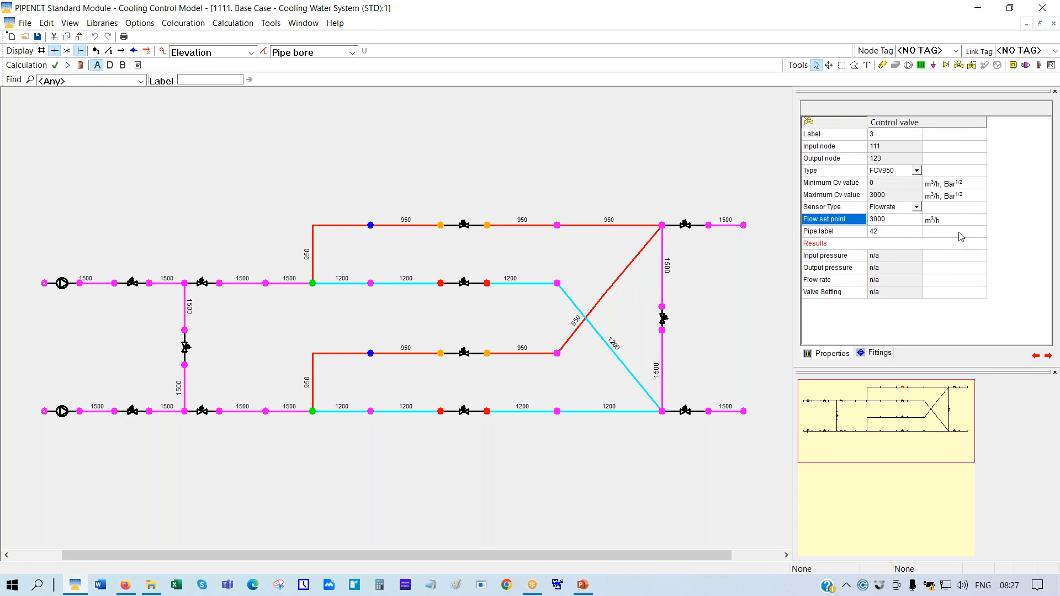
Show the pipe number labels and set pipe colouring to None
left_click(110, 51)
left_click(351, 52)
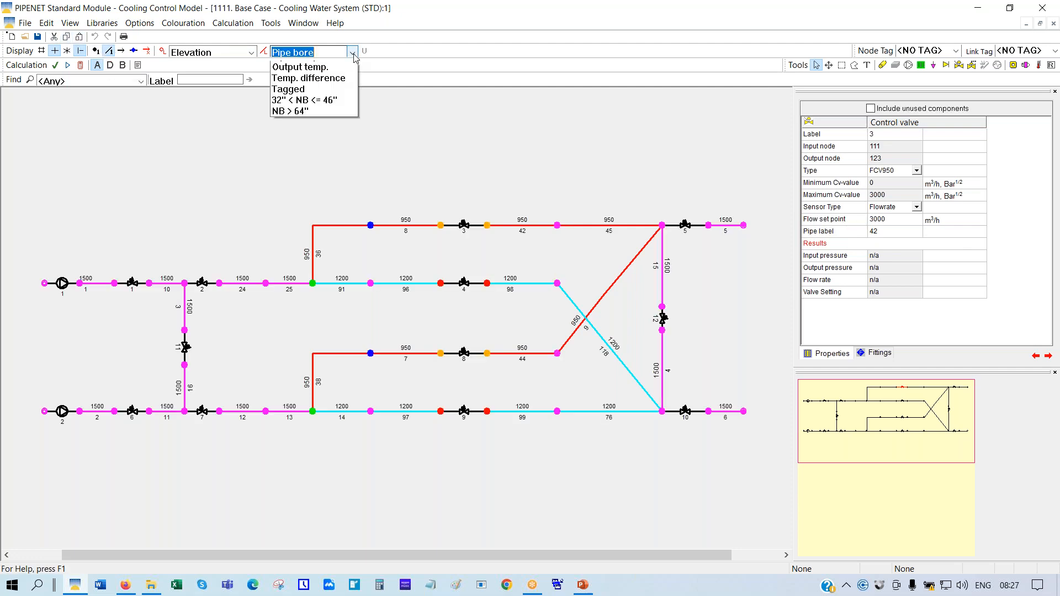
left_click(302, 69)
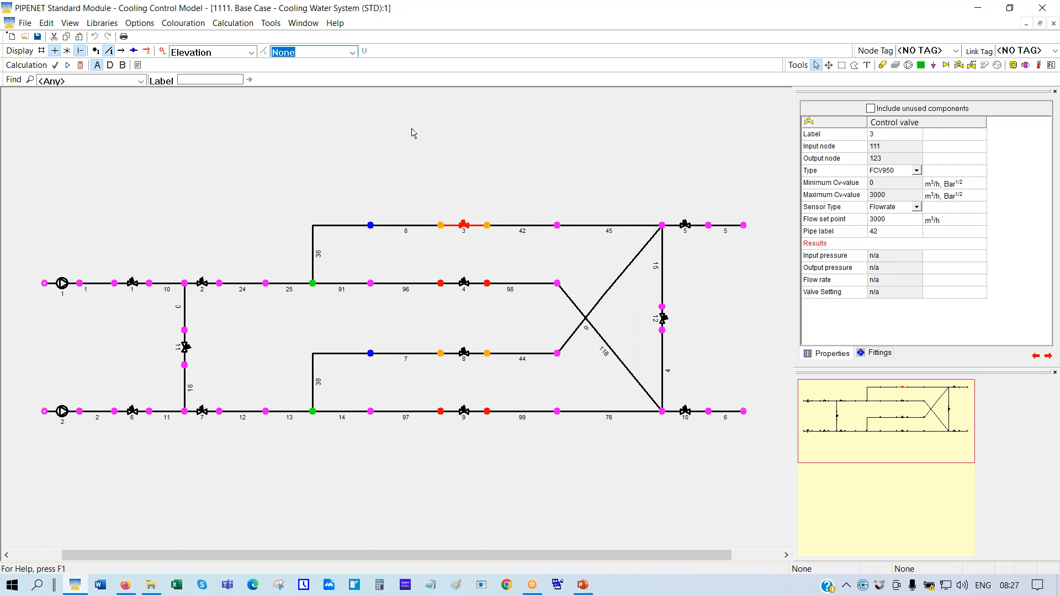
Set the schematic display font size to 22 and change node colouring from Elevation to None
left_click(140, 25)
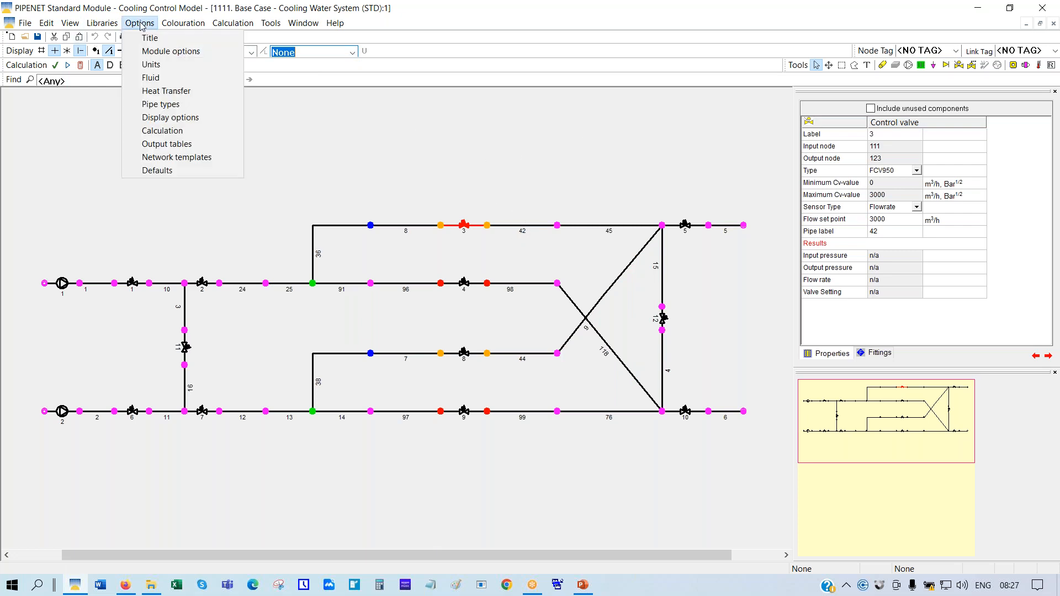
left_click(165, 117)
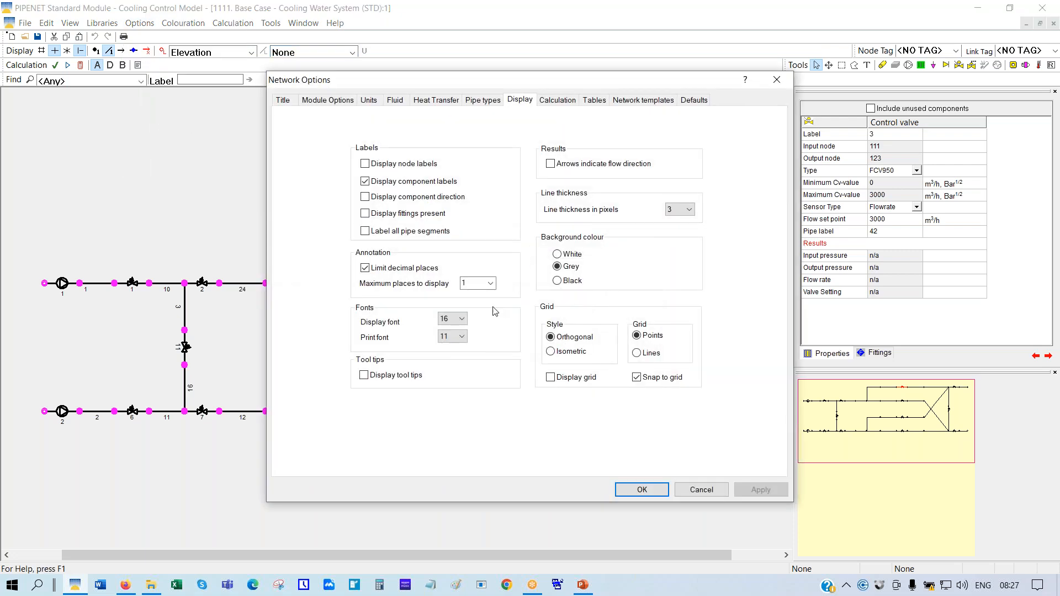
left_click(462, 319)
left_click(453, 410)
left_click(641, 490)
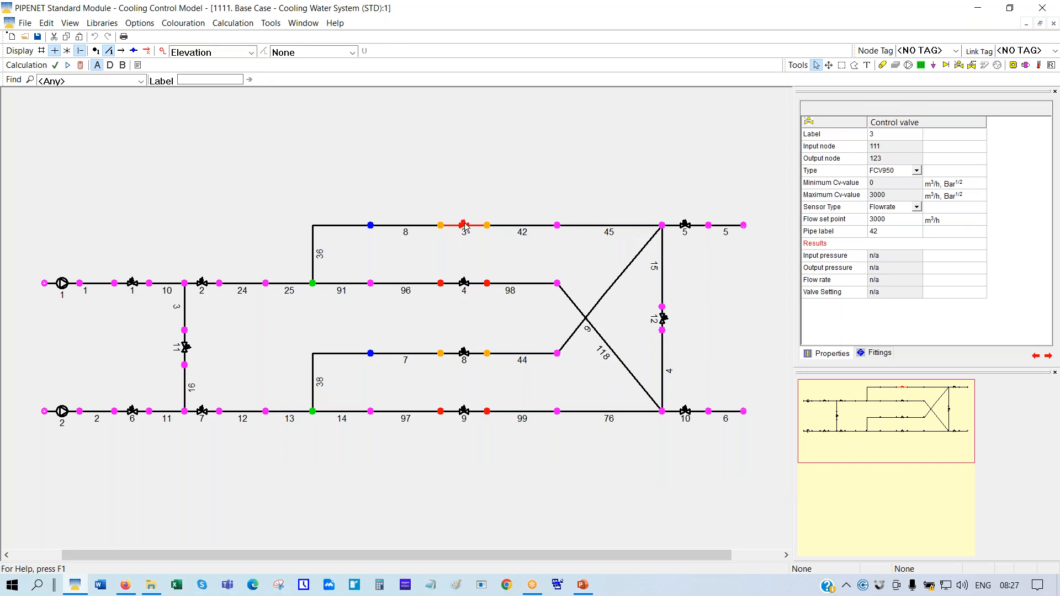
left_click(251, 53)
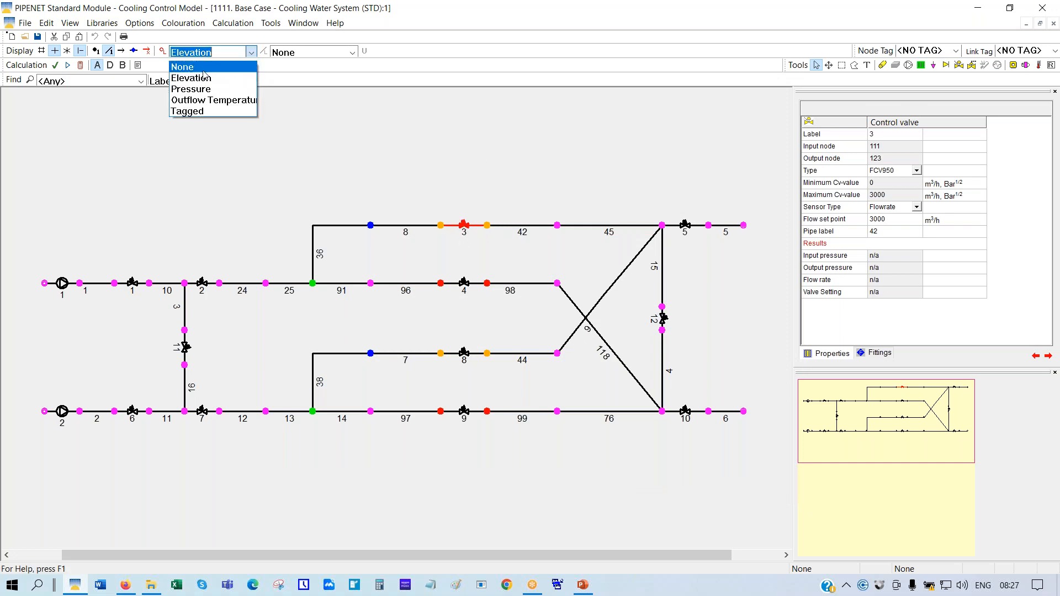
left_click(203, 68)
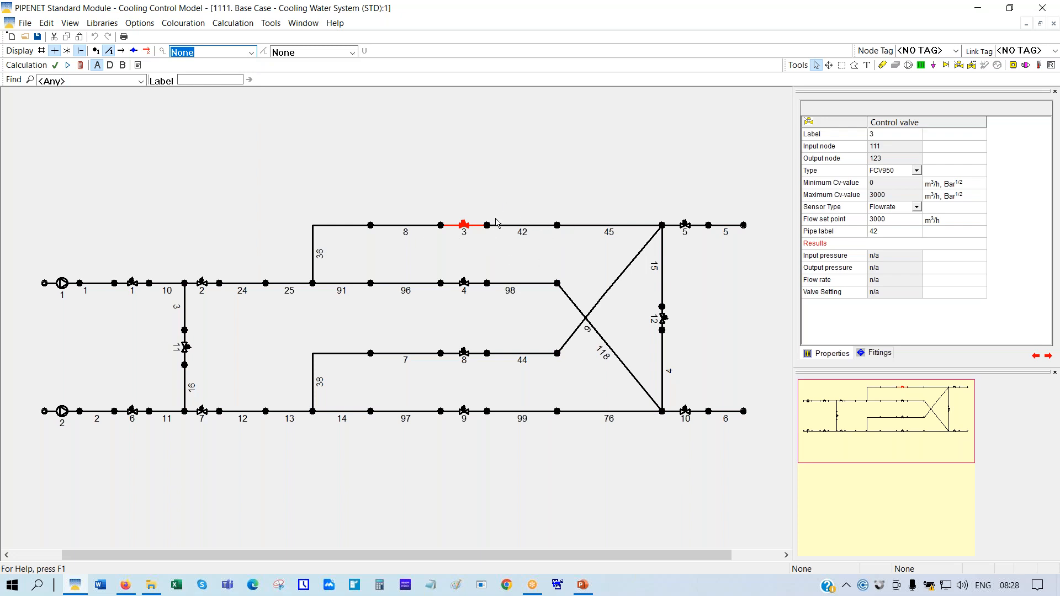
Inspect valves 4, 8 and 9, then view pump 1's 0.742163 pump setting
left_click(464, 283)
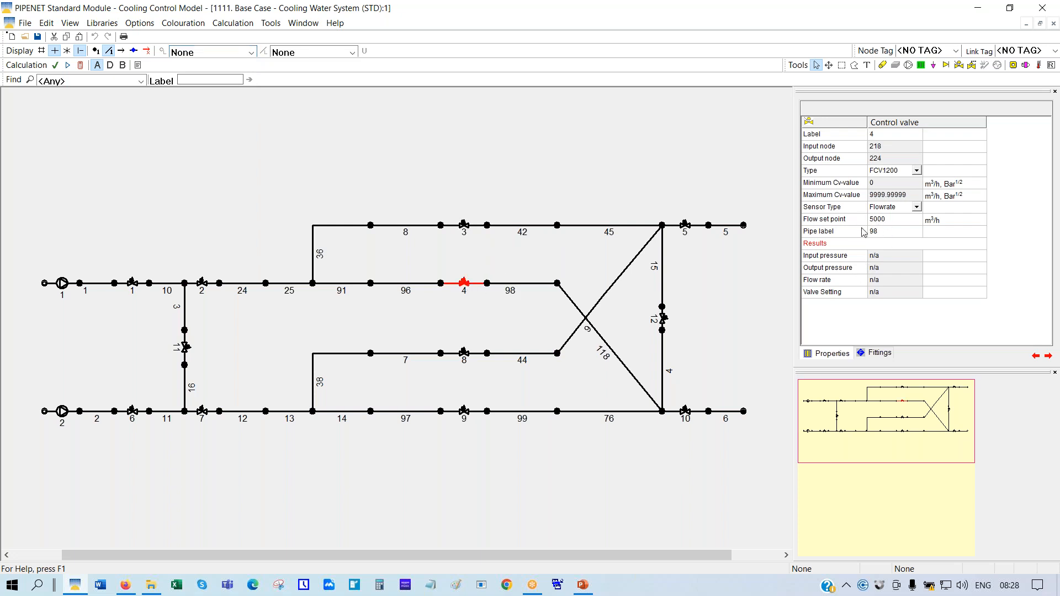
left_click(464, 354)
left_click(464, 413)
left_click(63, 288)
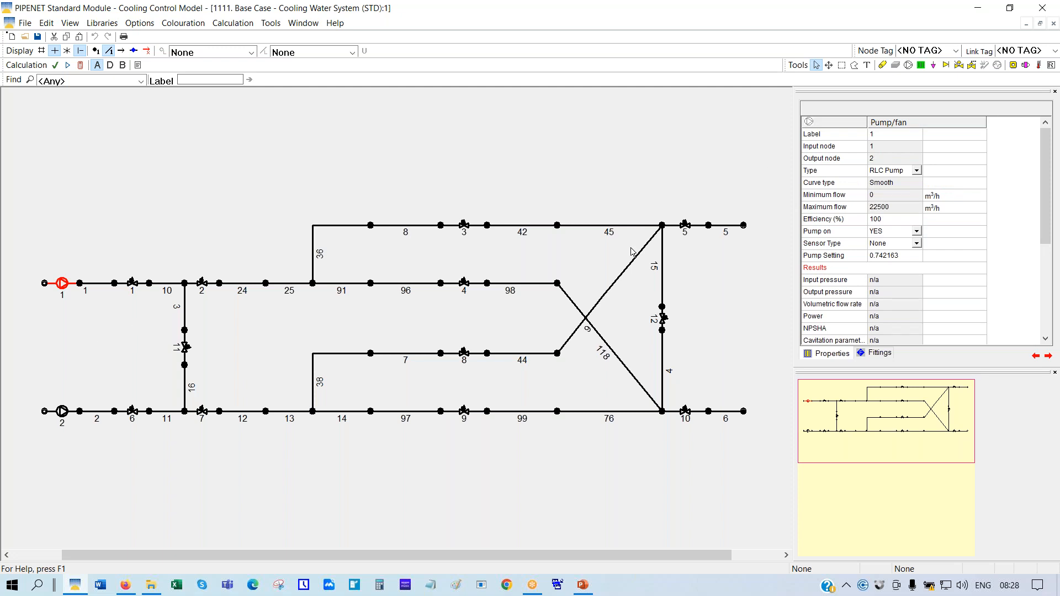
left_click(820, 256)
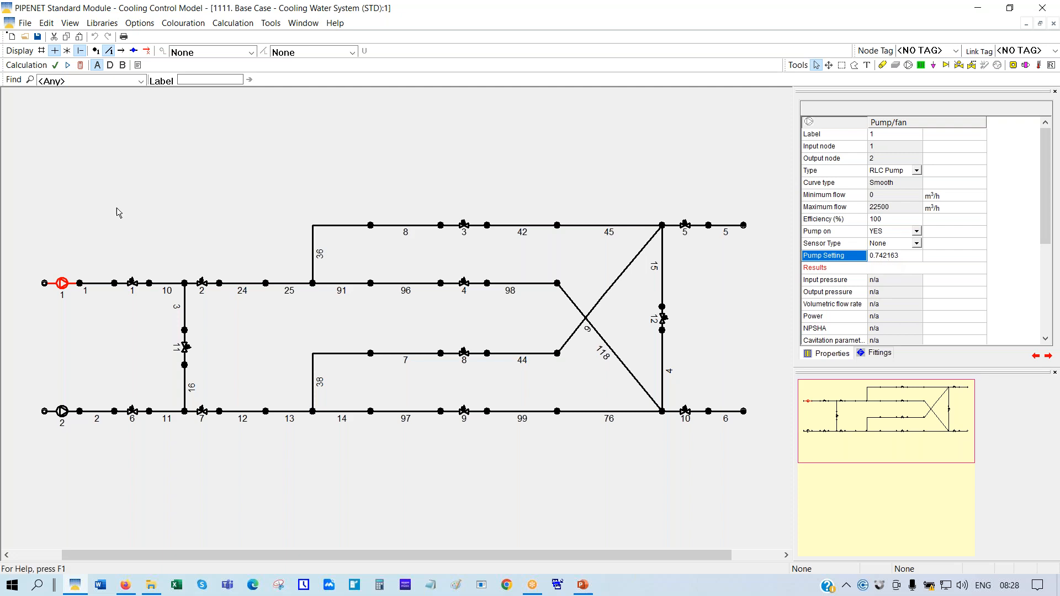
Calculate the network and review pump 1's results and pump curve
left_click(80, 65)
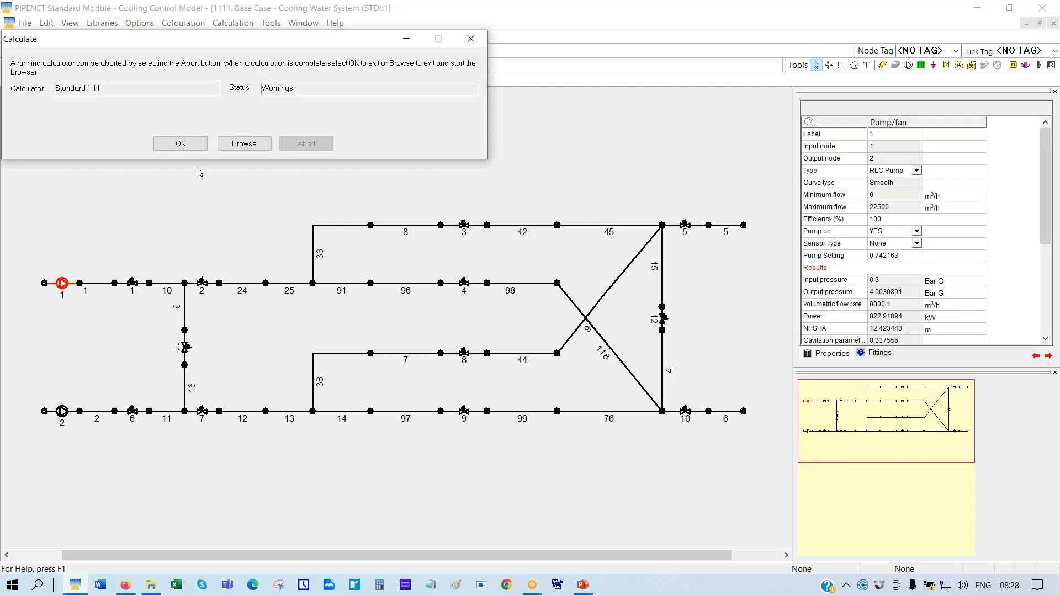
left_click(182, 144)
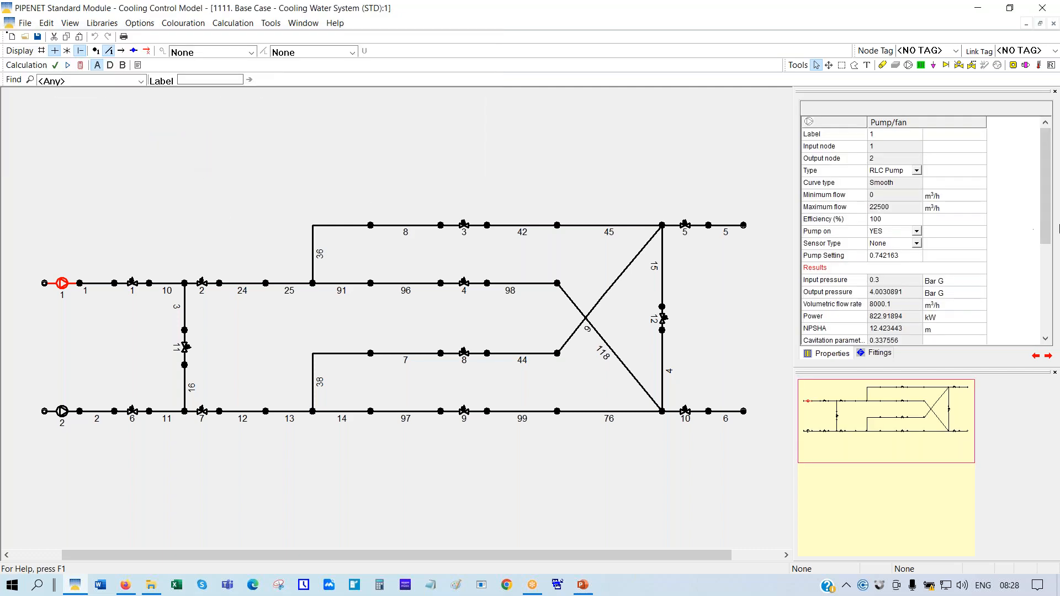
left_click_drag(1045, 190, 1036, 280)
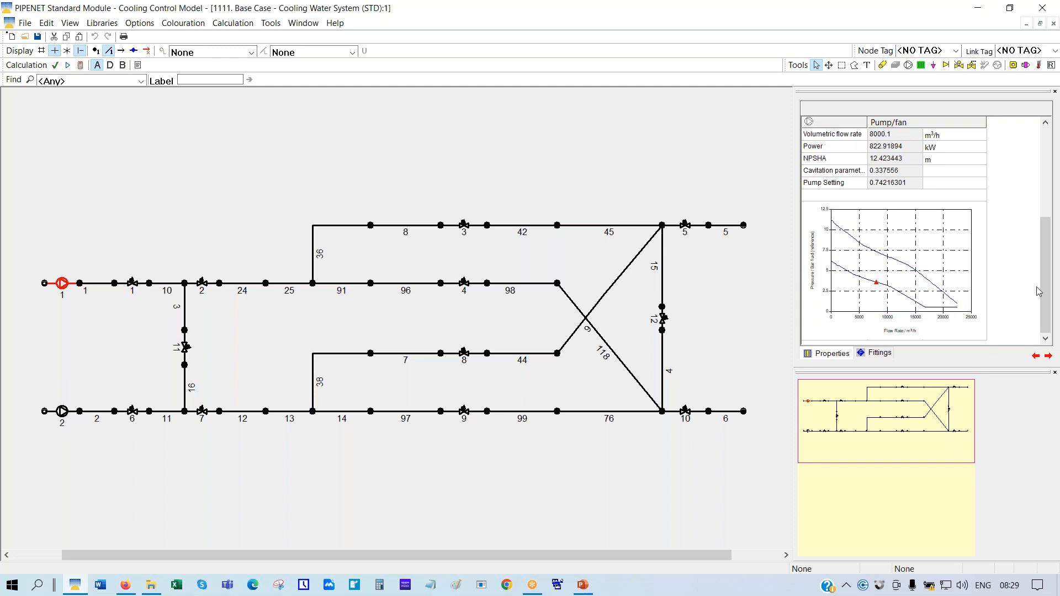
left_click_drag(1044, 311, 1044, 307)
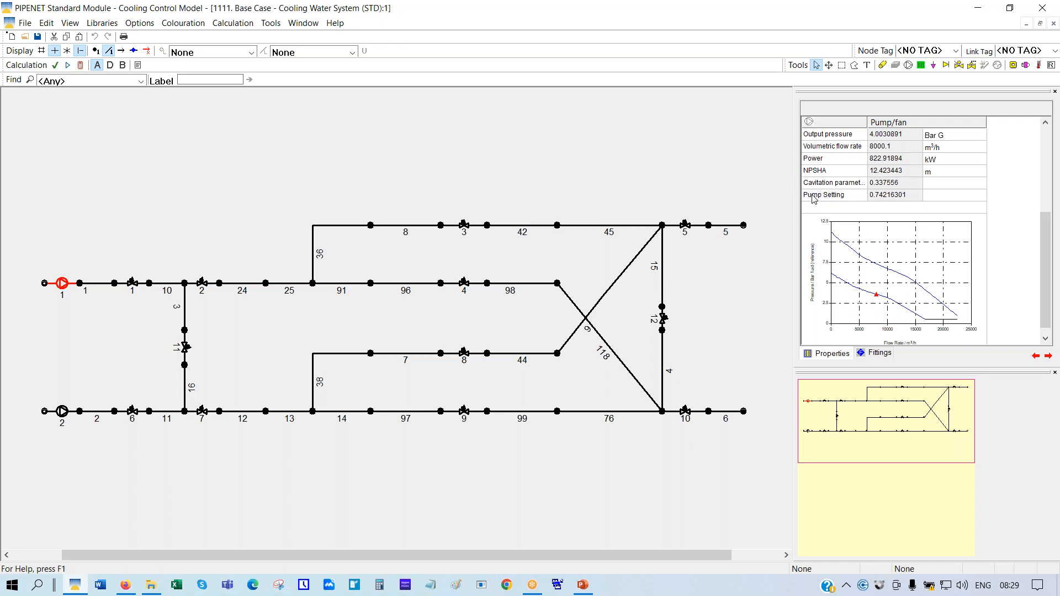
Check node 2's pressure and pump 2's results: 7999.90092 m³/h at 822.8985 kW
left_click(80, 283)
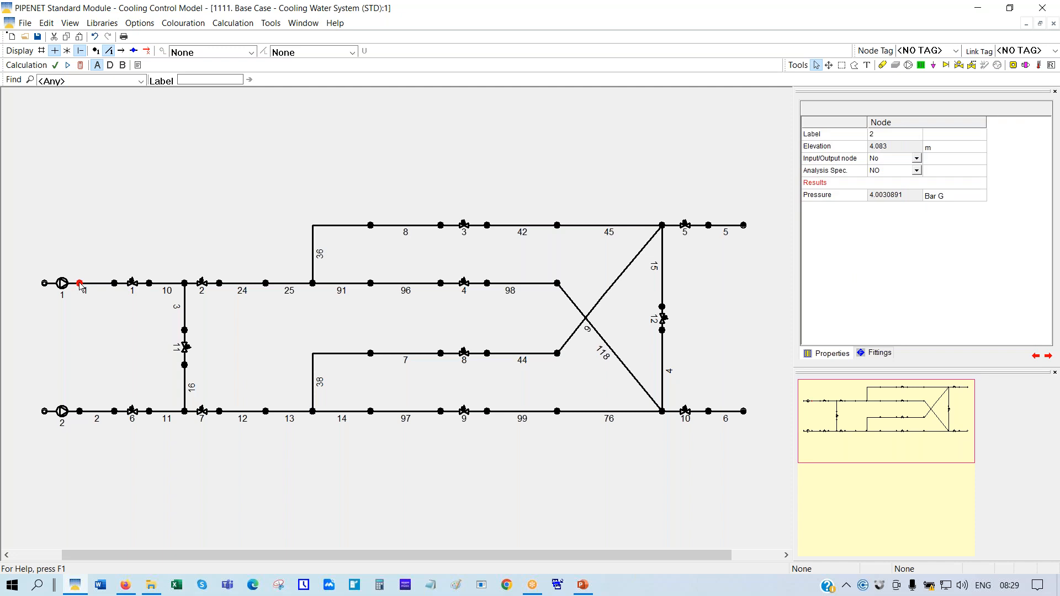
left_click(832, 196)
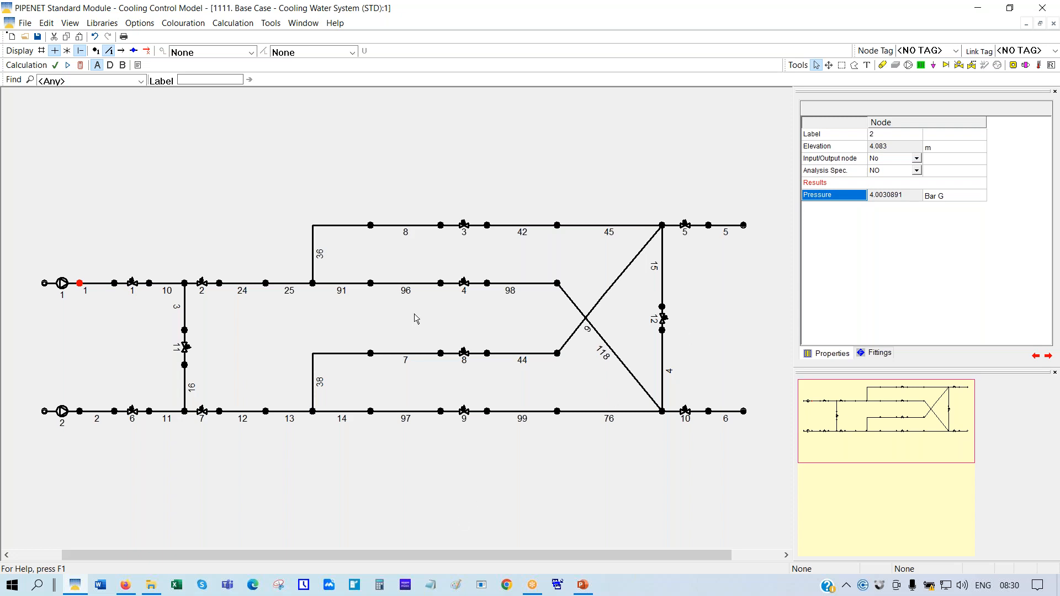
left_click(62, 413)
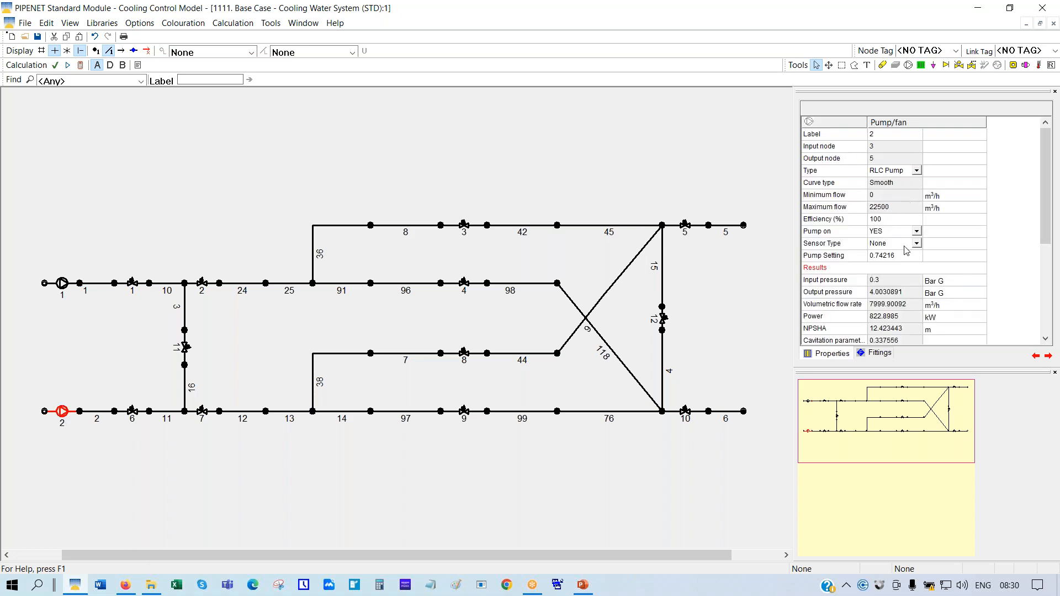
left_click(917, 232)
Switch pump 2 off and zoom to 150% on the network's left end
left_click(916, 233)
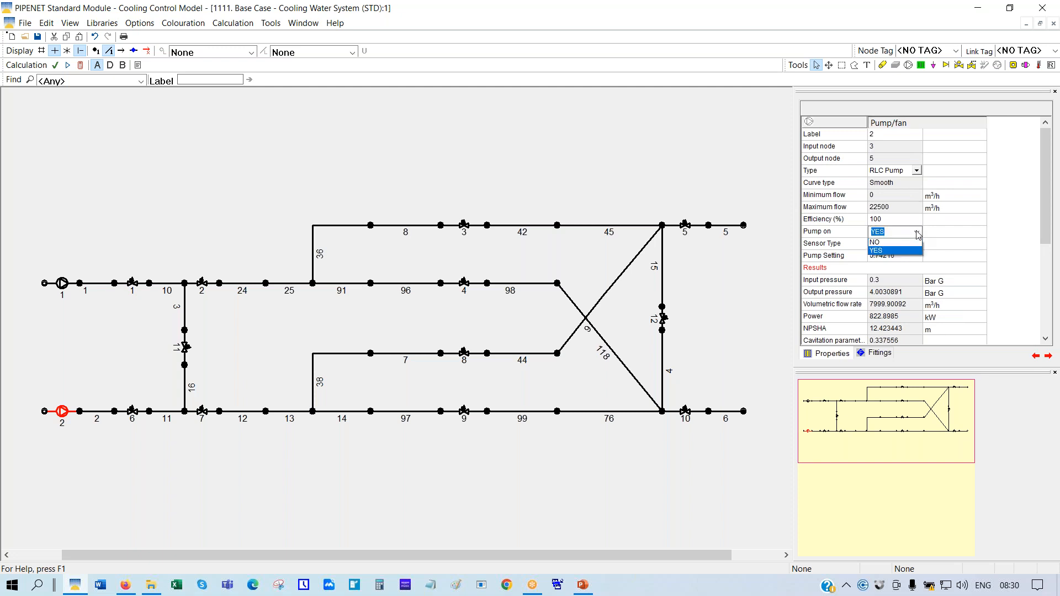
left_click(880, 245)
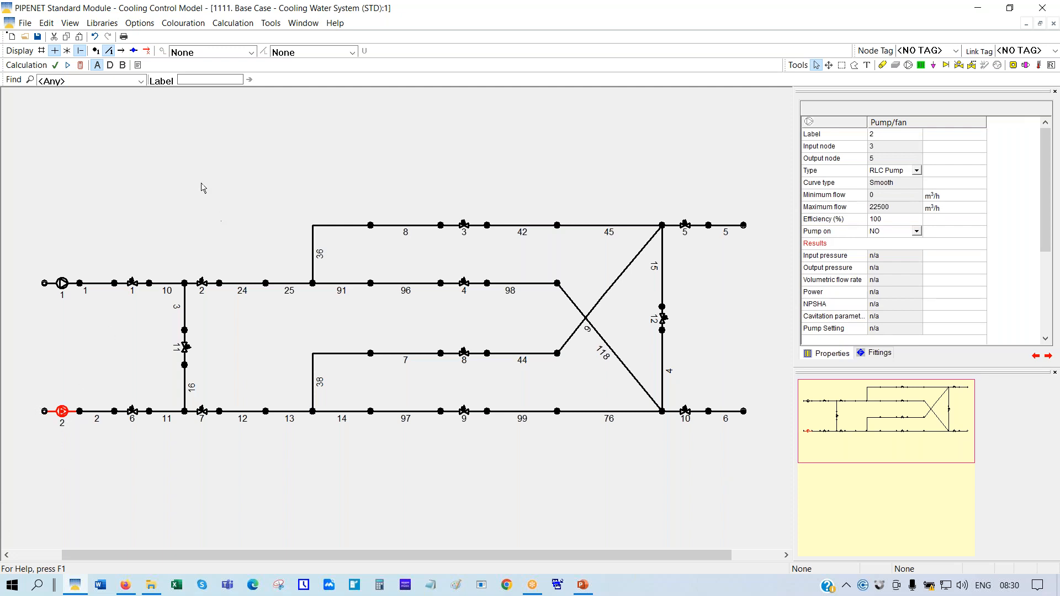
right_click(217, 201)
left_click(226, 241)
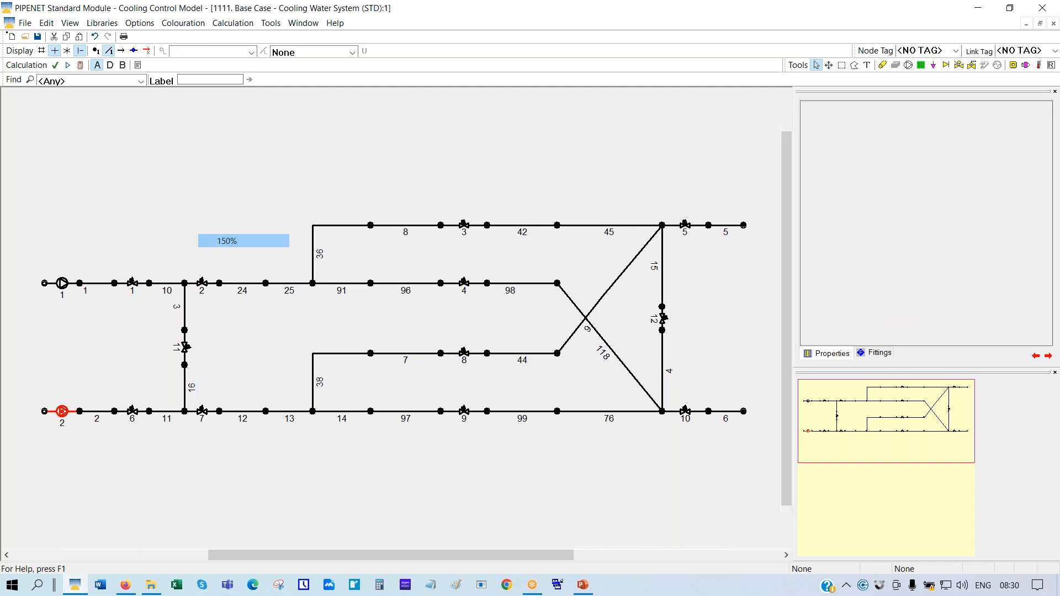
left_click_drag(865, 410, 815, 417)
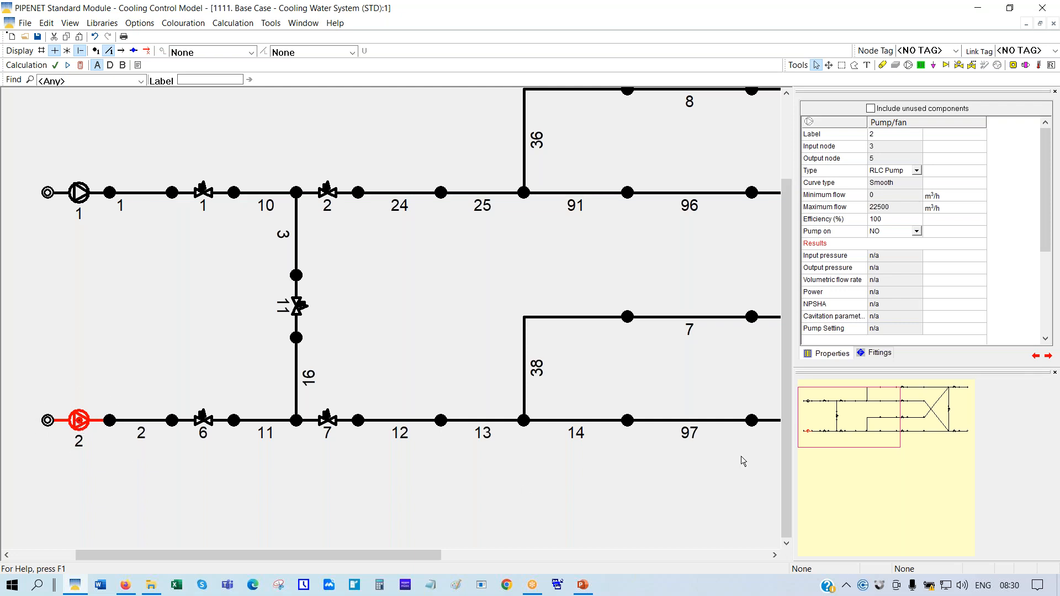
Fit the whole network in view and hide the link labels
right_click(423, 310)
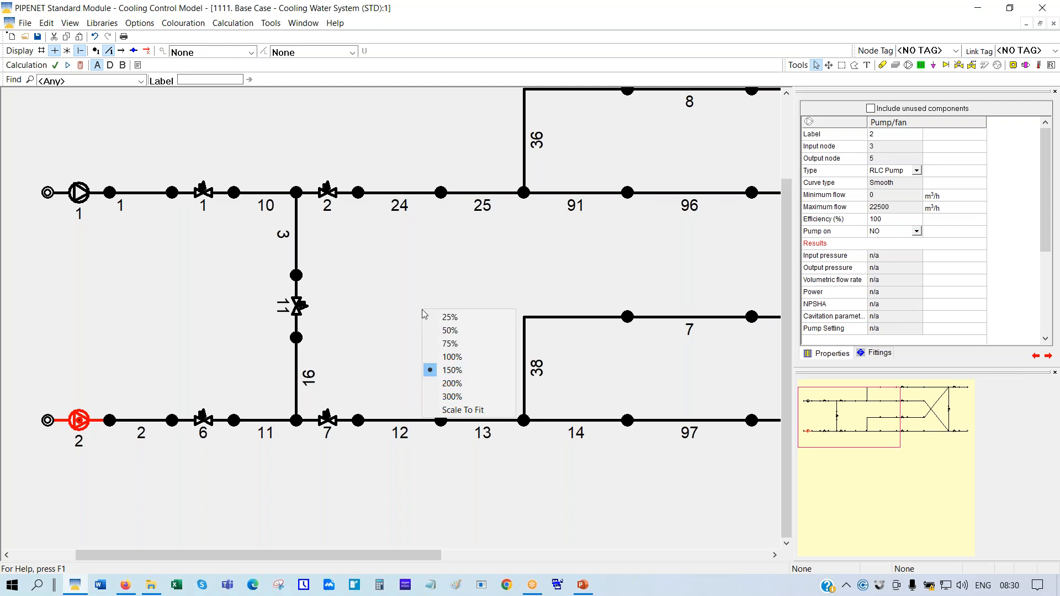
left_click(452, 410)
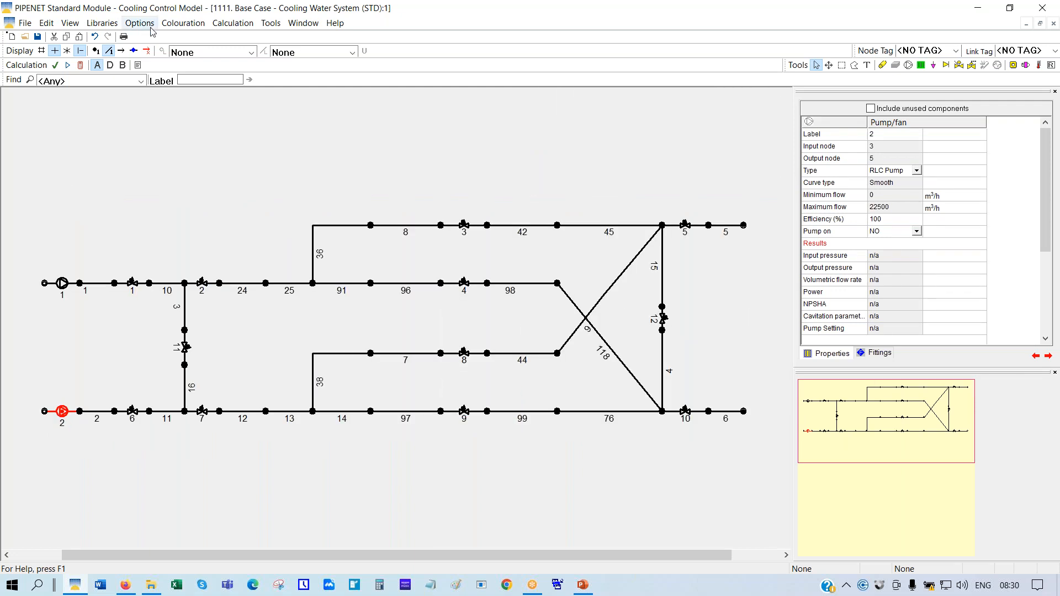
left_click(109, 50)
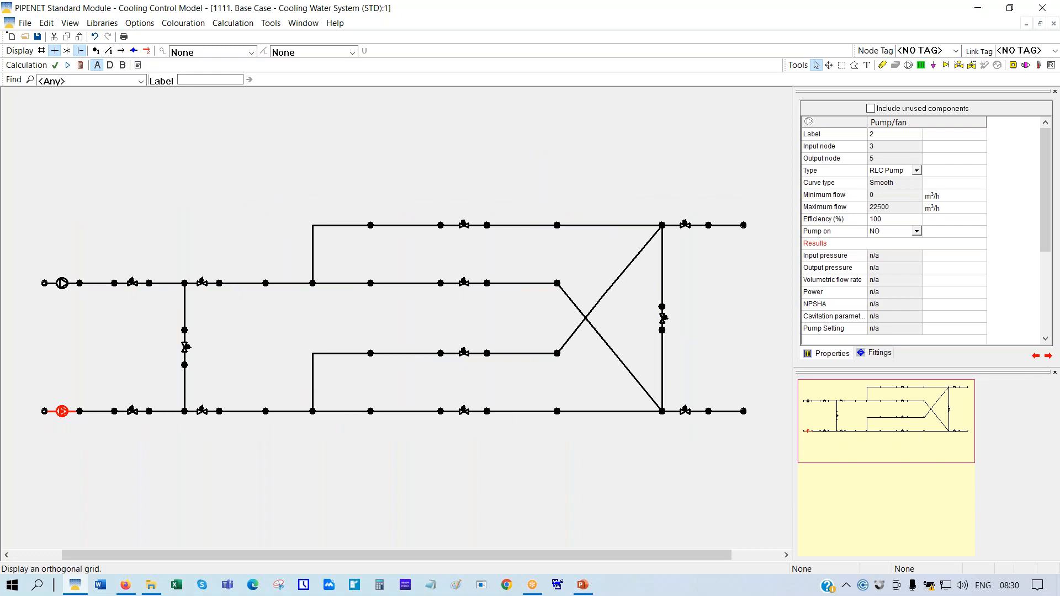
left_click(221, 177)
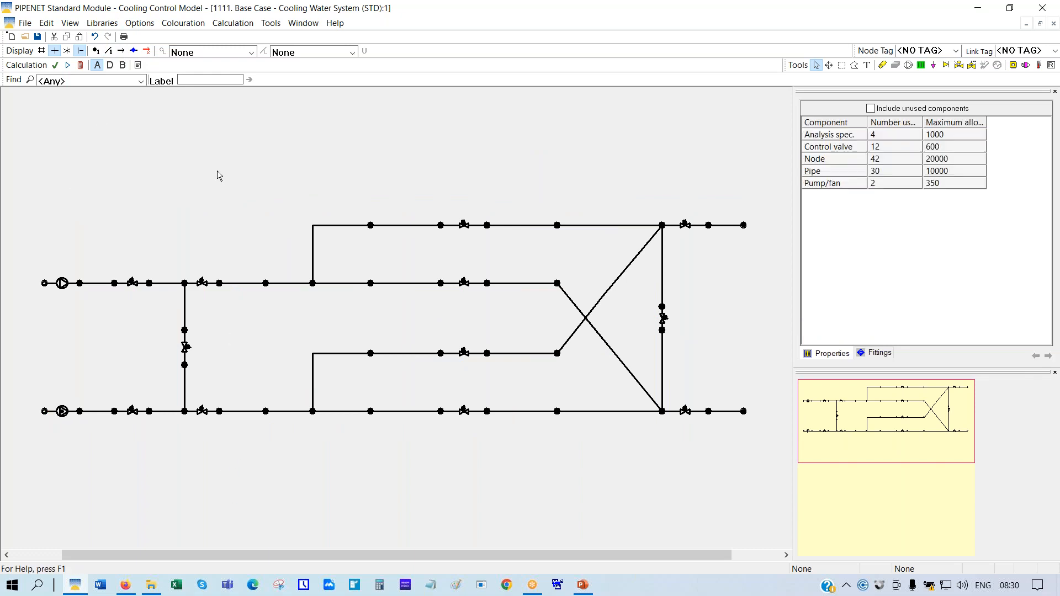
Calculate with pump 2 off, dismiss the failure report, then inspect pump 1 and control valve 3
left_click(80, 66)
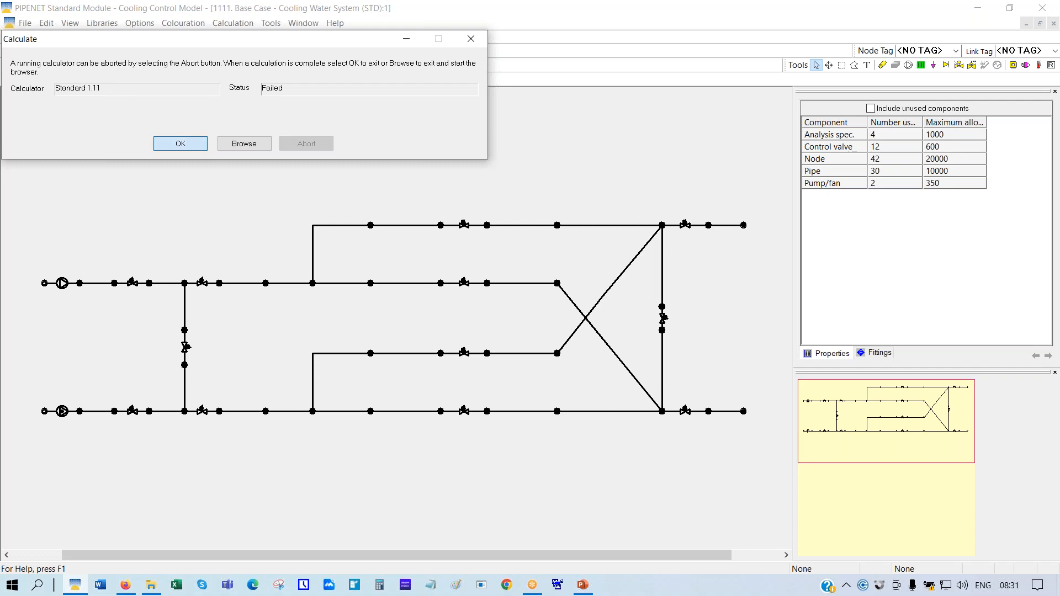
left_click(190, 149)
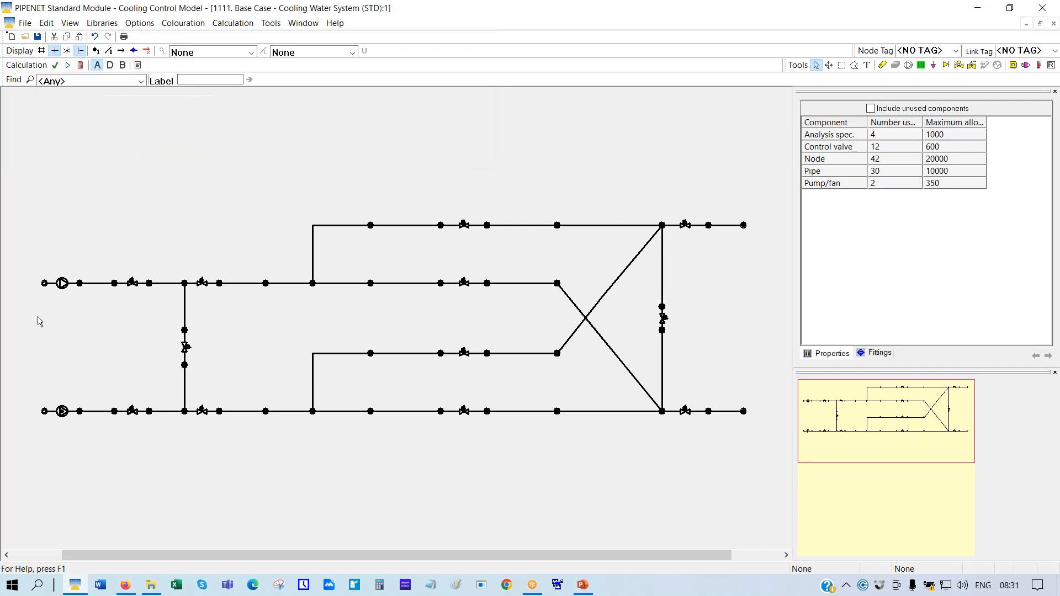
left_click(62, 284)
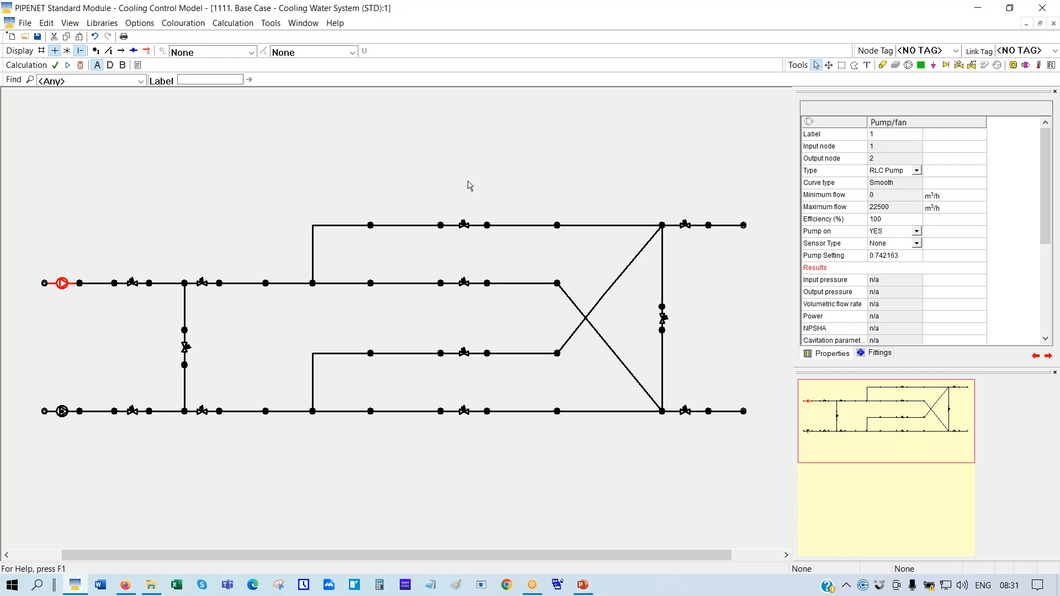
left_click(464, 226)
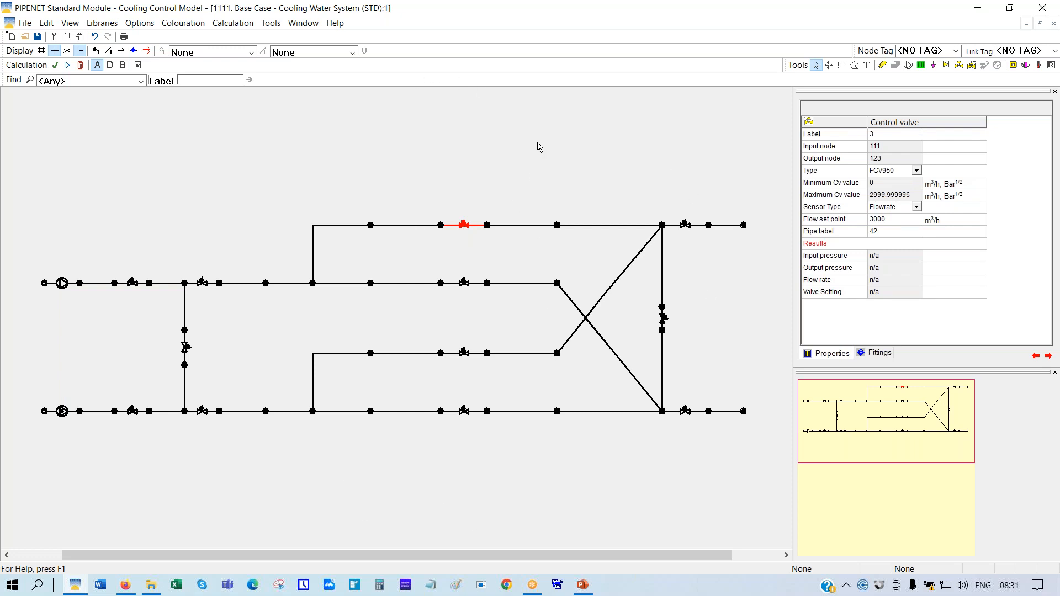
left_click(105, 24)
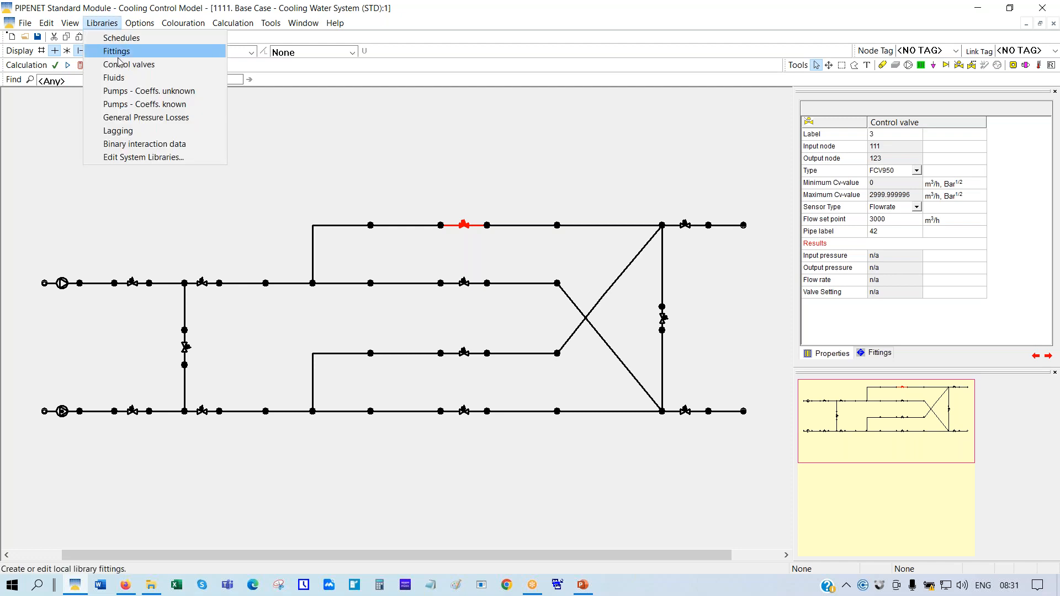
left_click(129, 92)
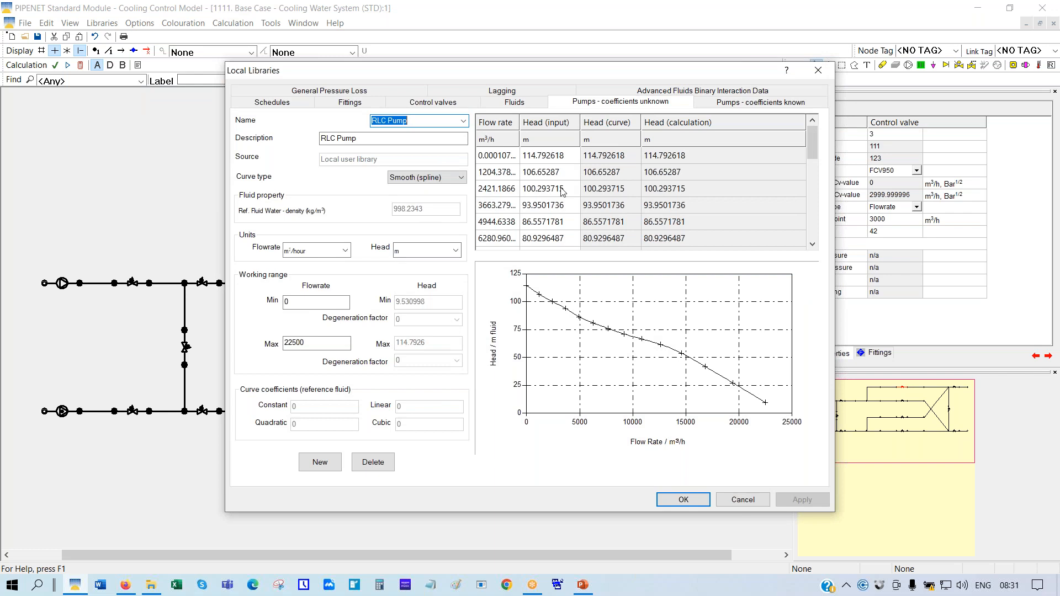
left_click(456, 251)
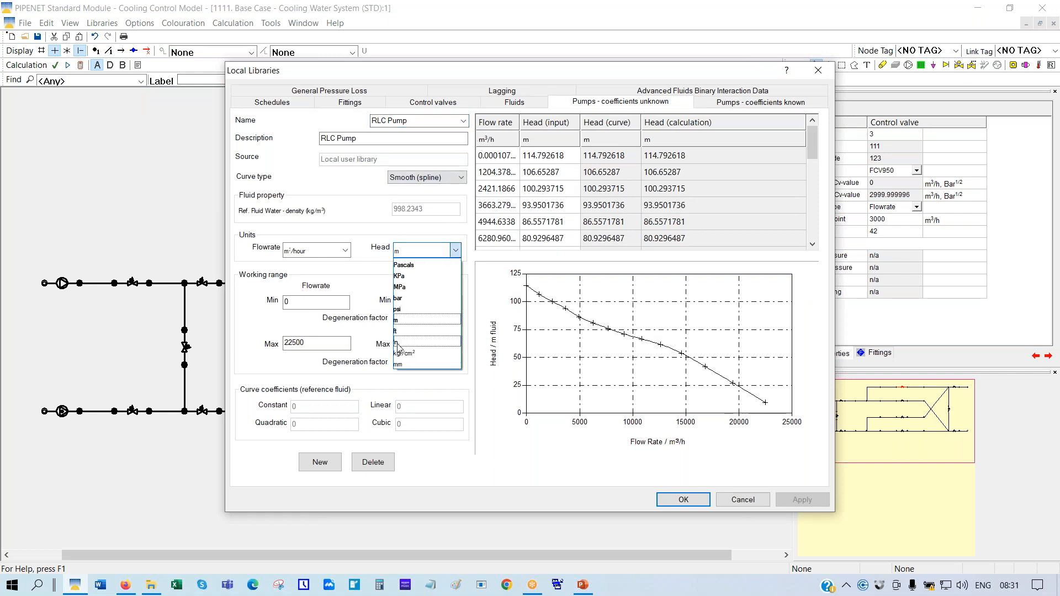
left_click(399, 298)
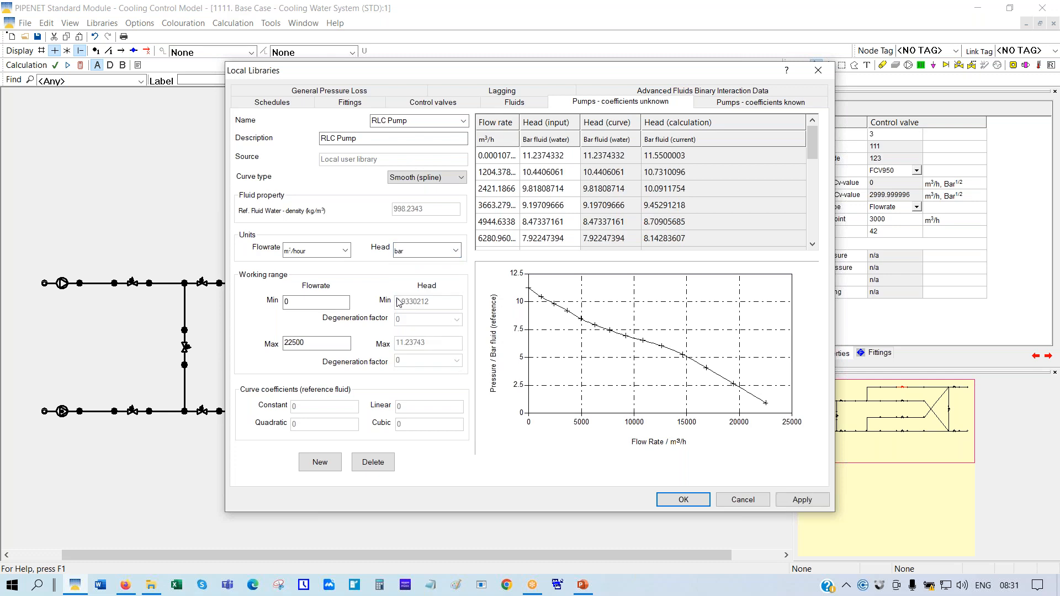
left_click_drag(816, 137, 812, 173)
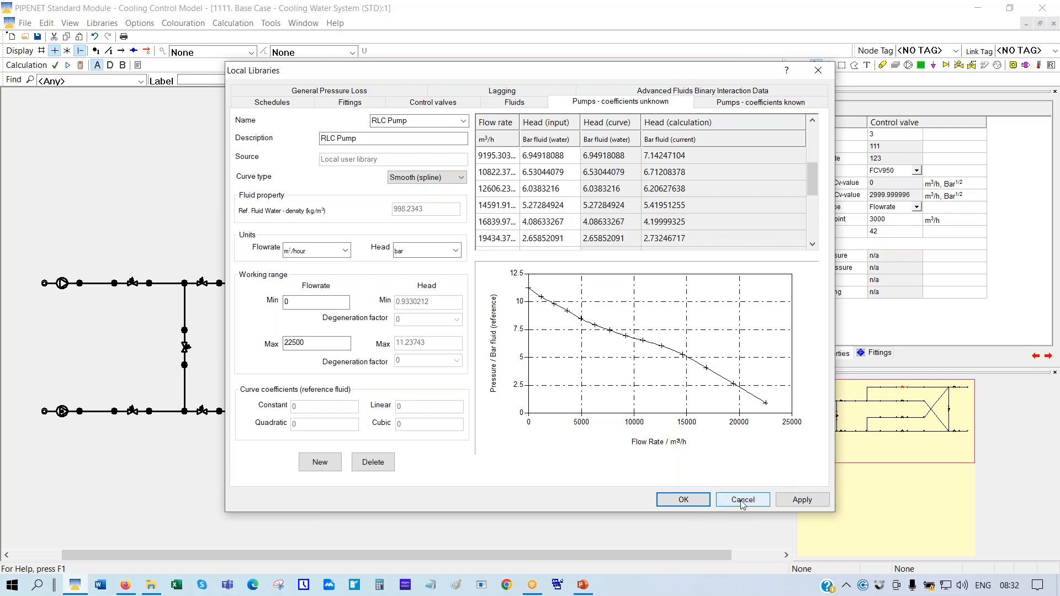
left_click(496, 242)
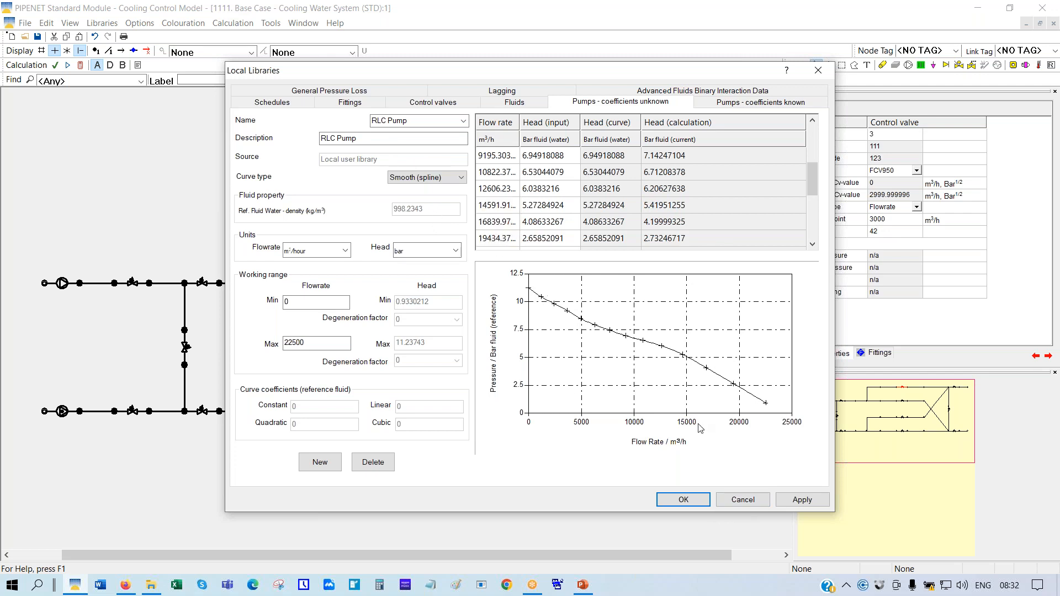
left_click(742, 501)
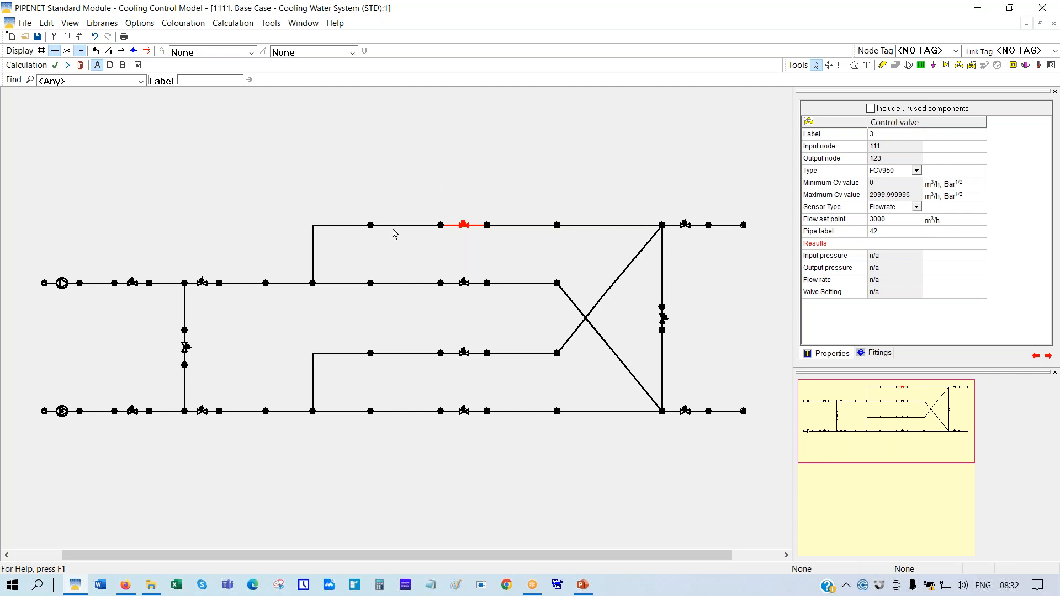
Set pump 1's setting to 1, recalculate, and review its 16000 m³/h, 2078.87 kW results
left_click(62, 284)
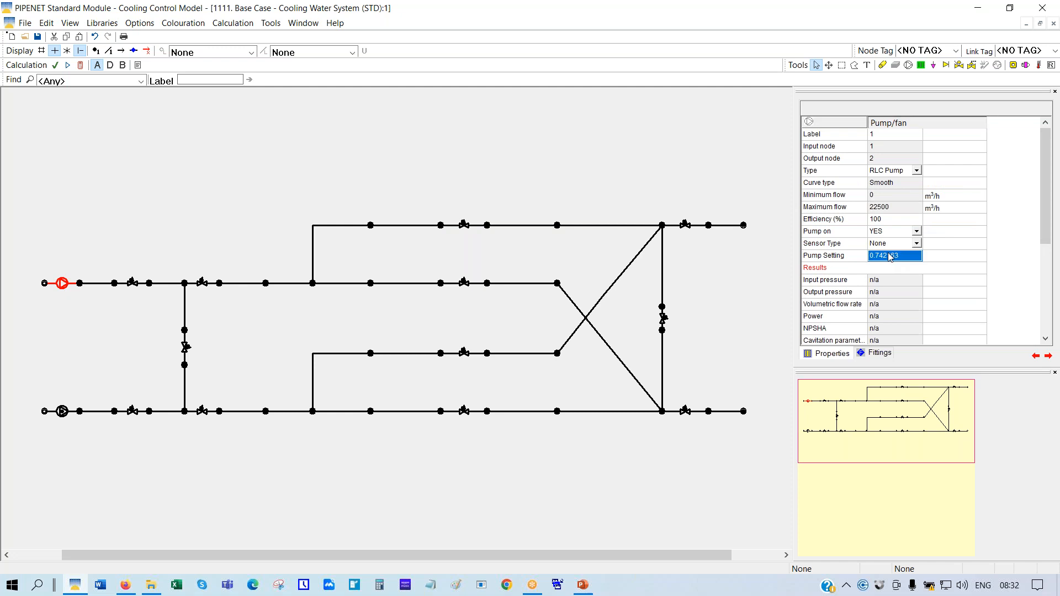
type("1")
key("Return")
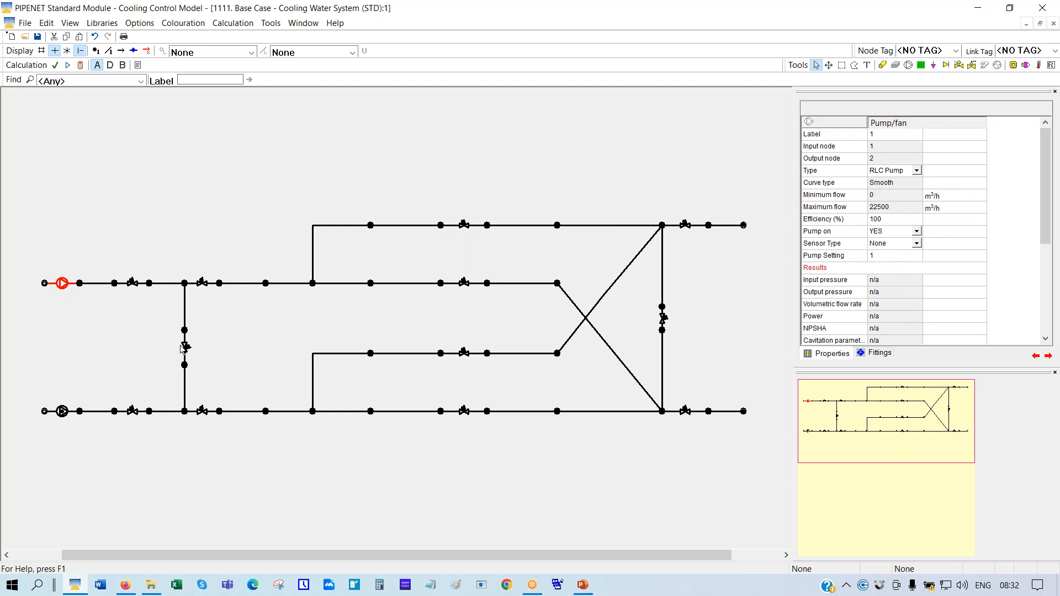
left_click(81, 65)
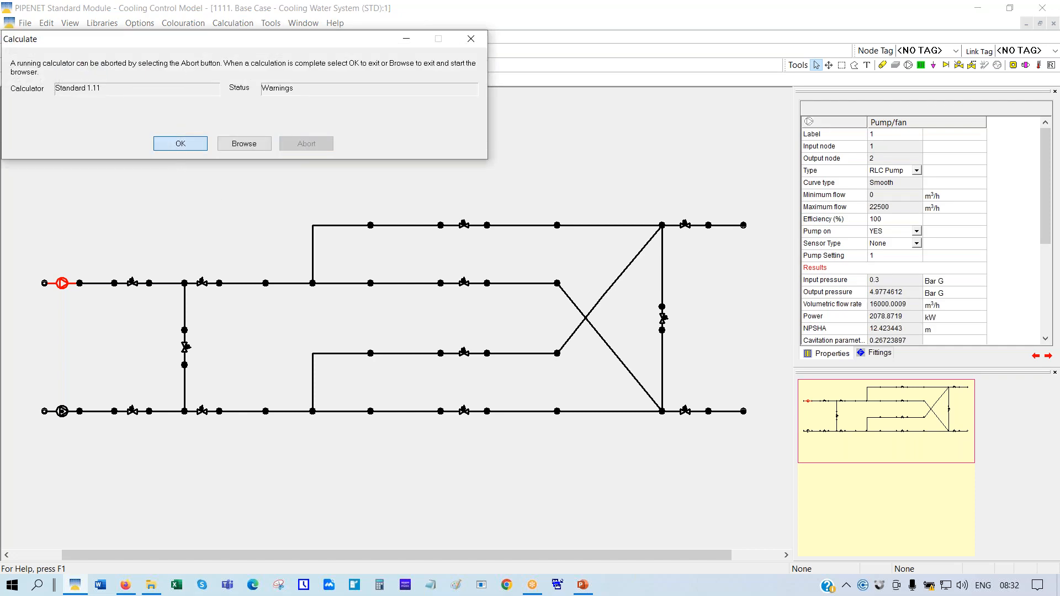
left_click(182, 144)
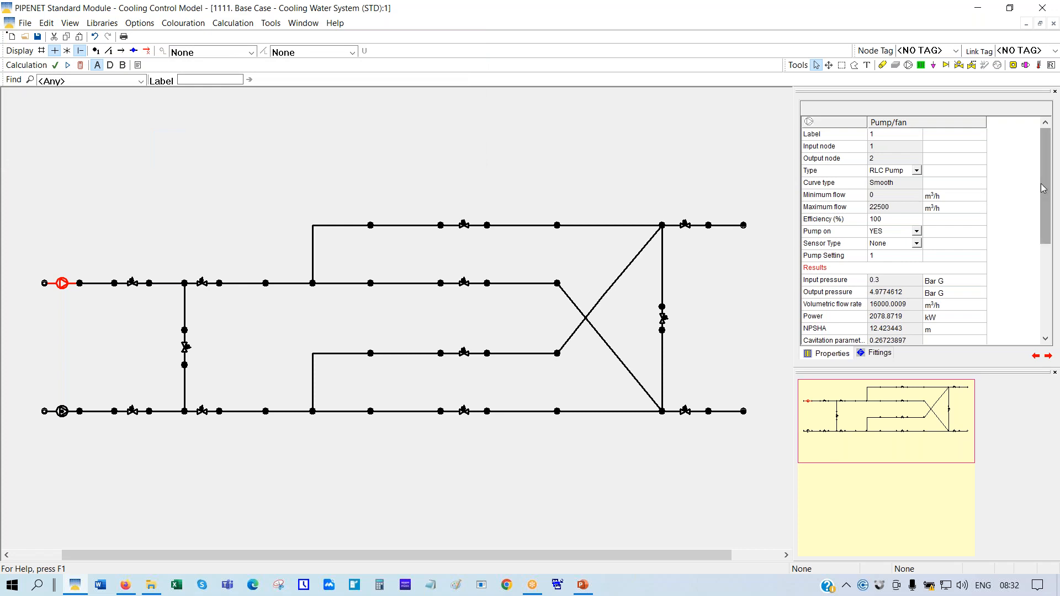
left_click_drag(1046, 176, 1056, 274)
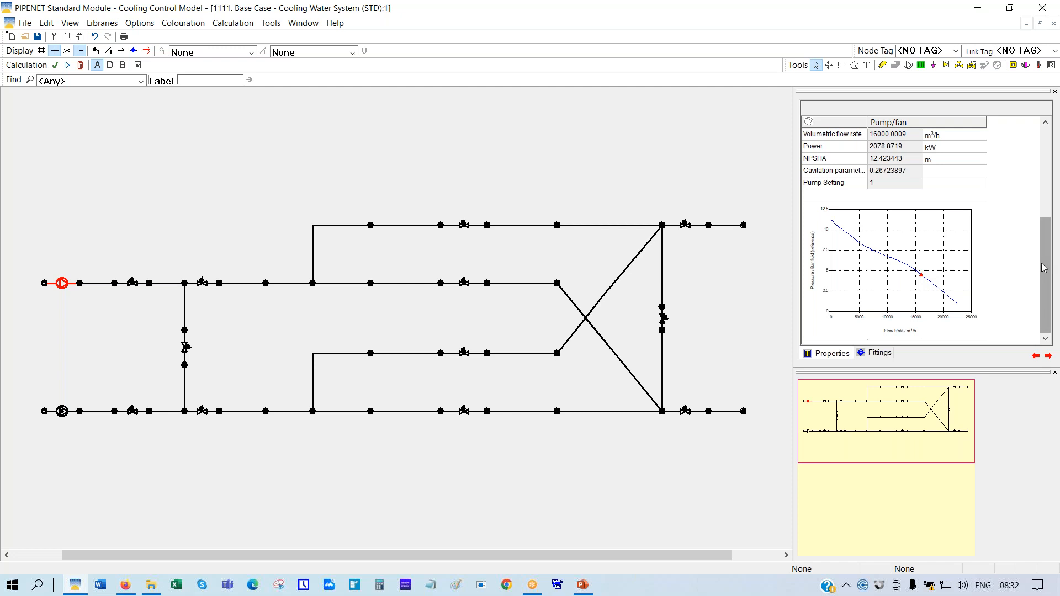
left_click_drag(1045, 267, 1049, 232)
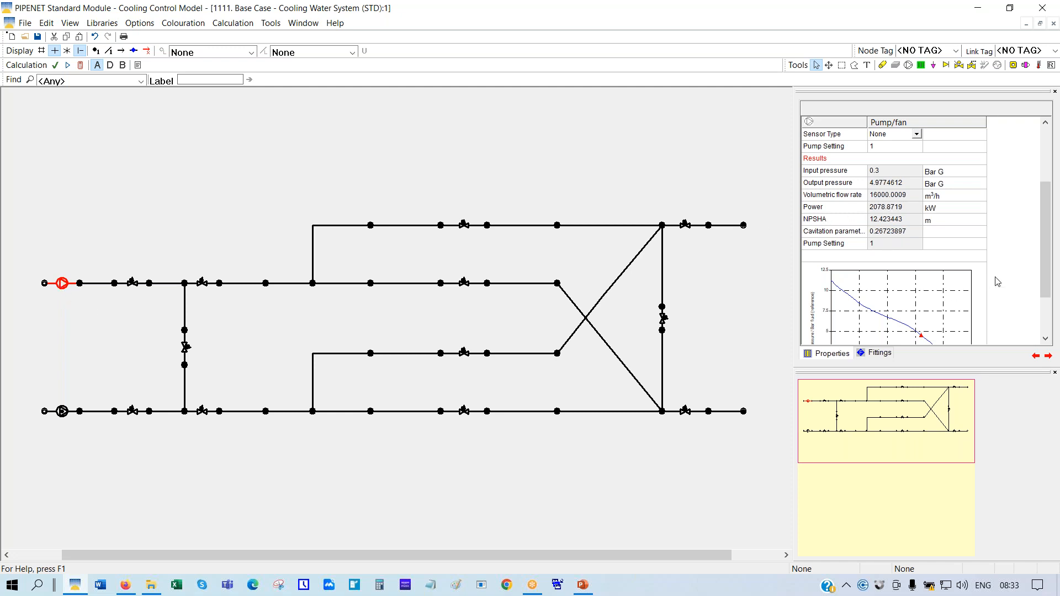
Give pump 1 a pressure sensor with a 4 Bar G set point at node 2
left_click_drag(1051, 254, 1049, 212)
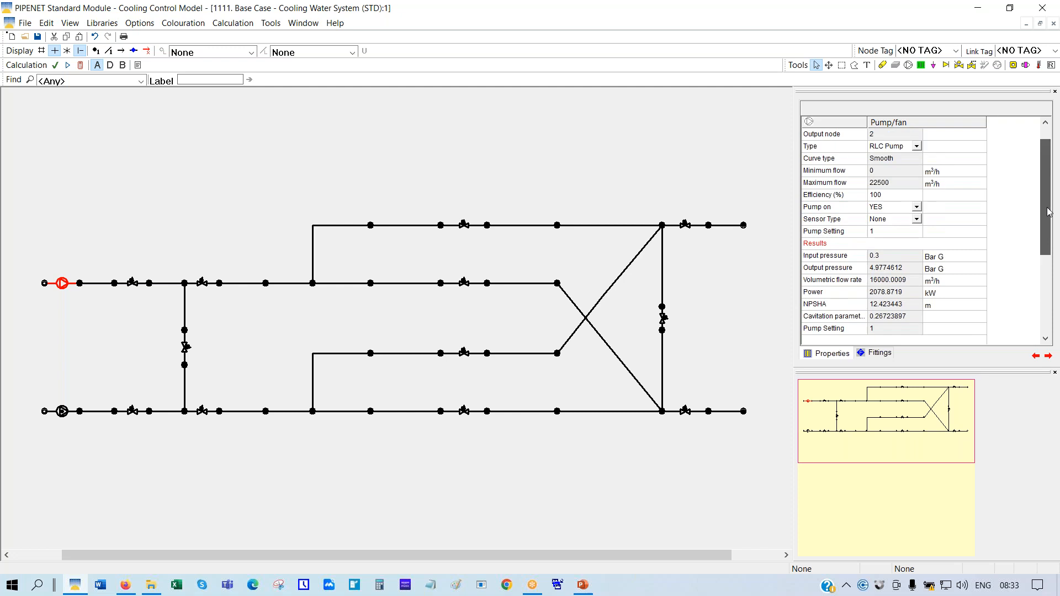
left_click(916, 220)
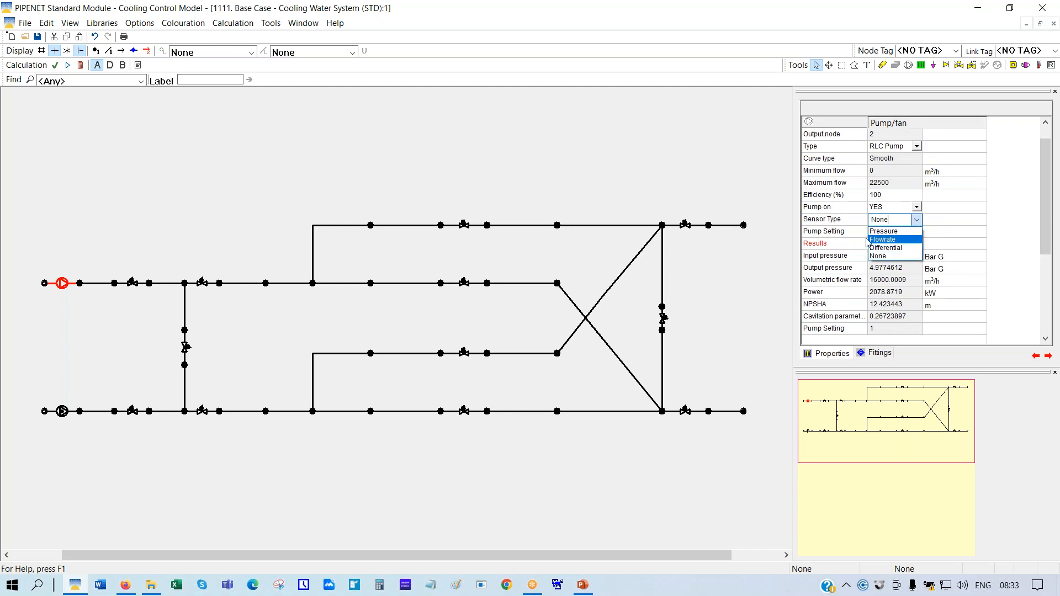
left_click(881, 232)
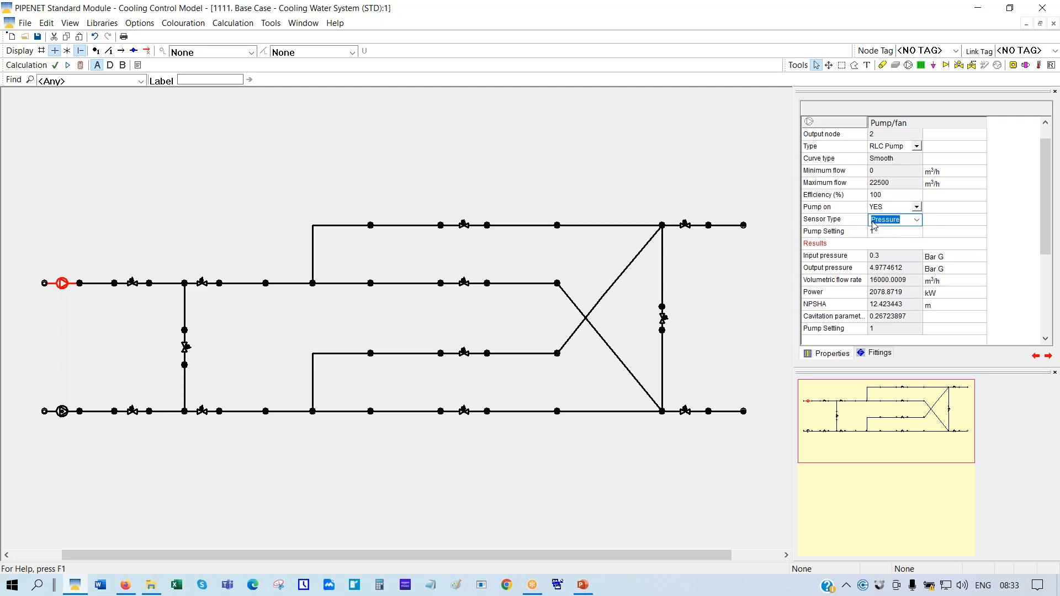
left_click(876, 236)
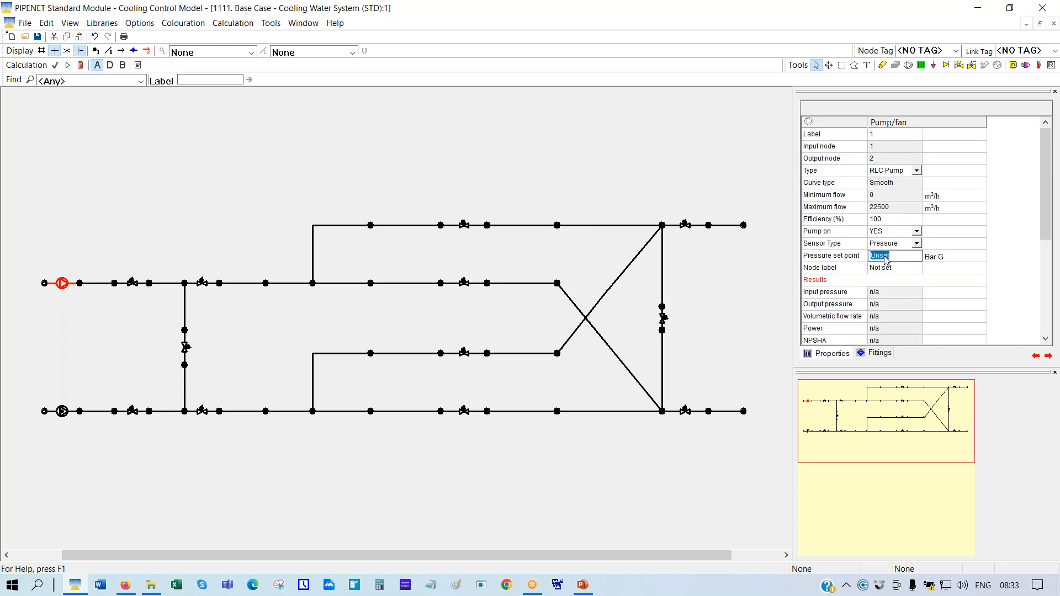
type("4")
left_click(98, 53)
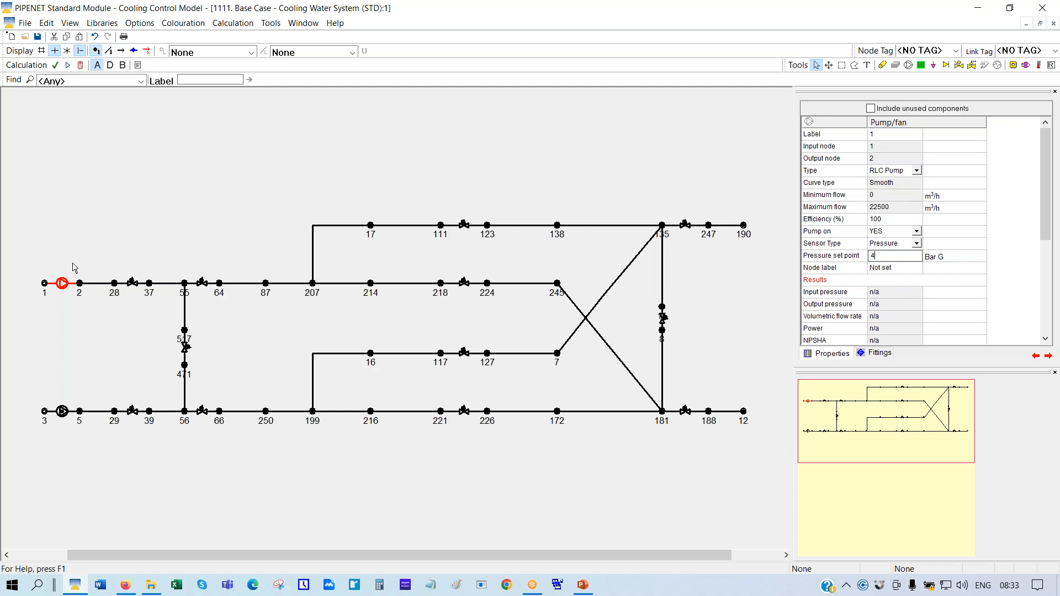
left_click(882, 268)
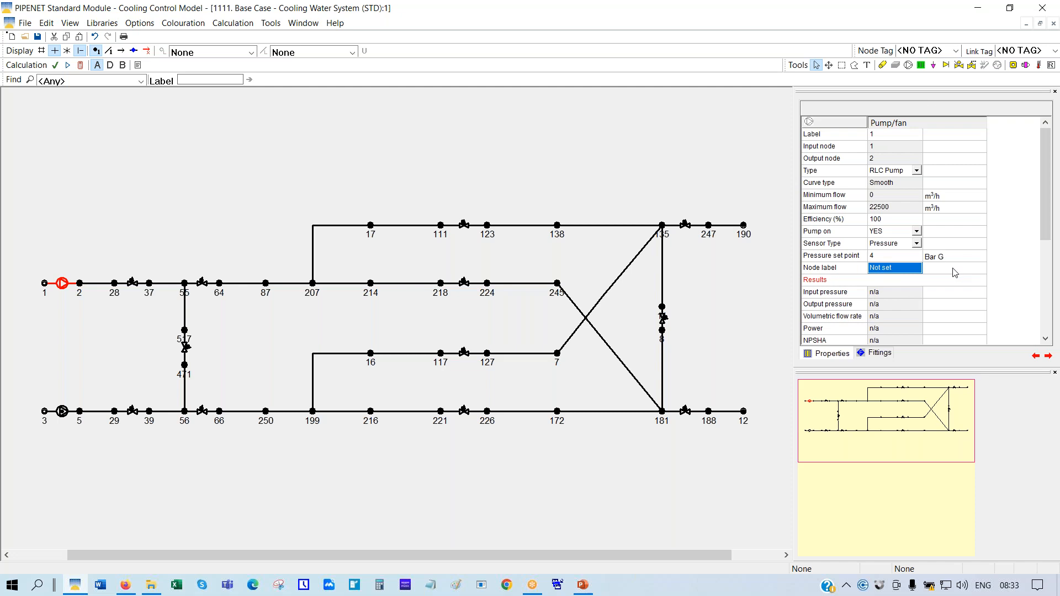
type("2")
key("Return")
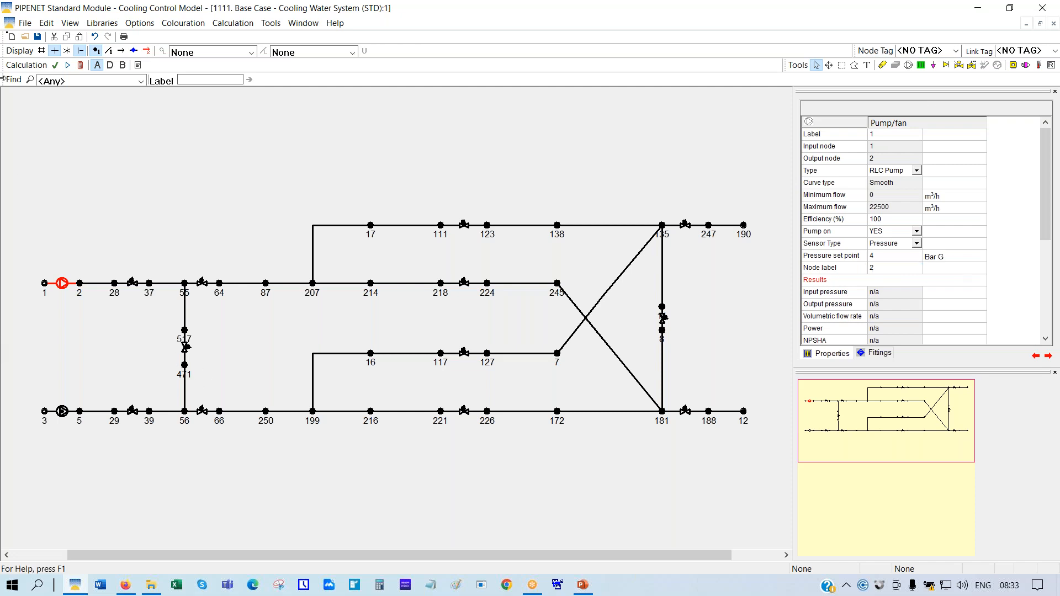
Recalculate and review node 2's pressure and pump 1's 1644.4445 kW power and 0.94474487 setting
left_click(81, 66)
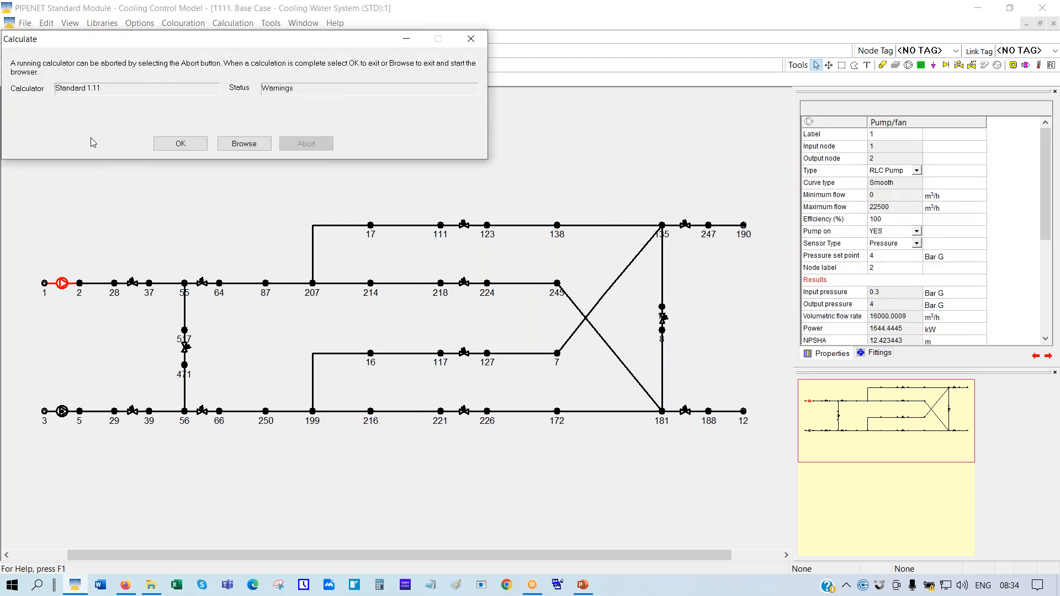
left_click(183, 144)
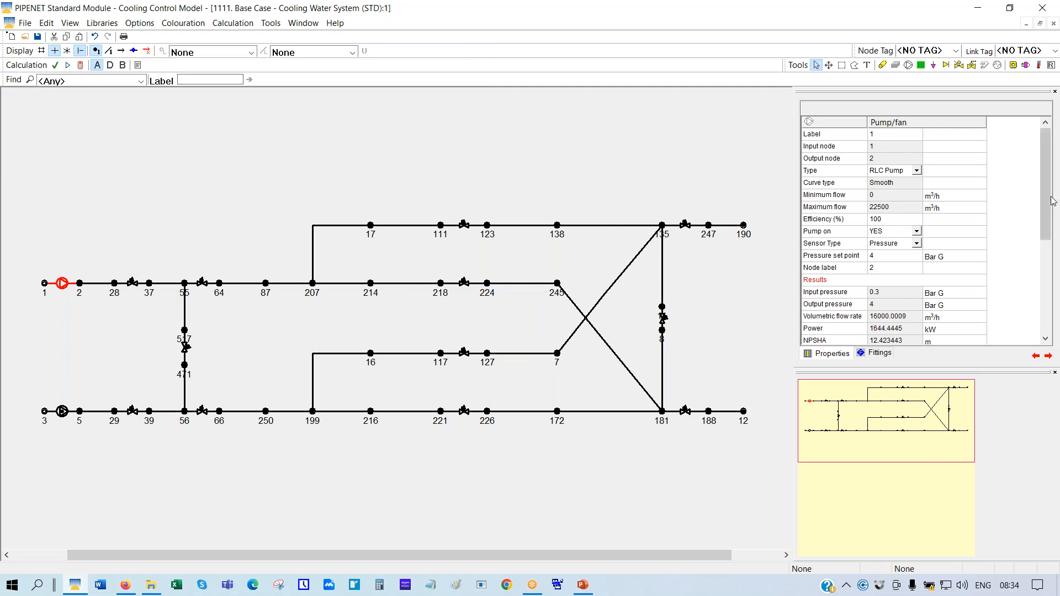
left_click_drag(1048, 206, 1048, 244)
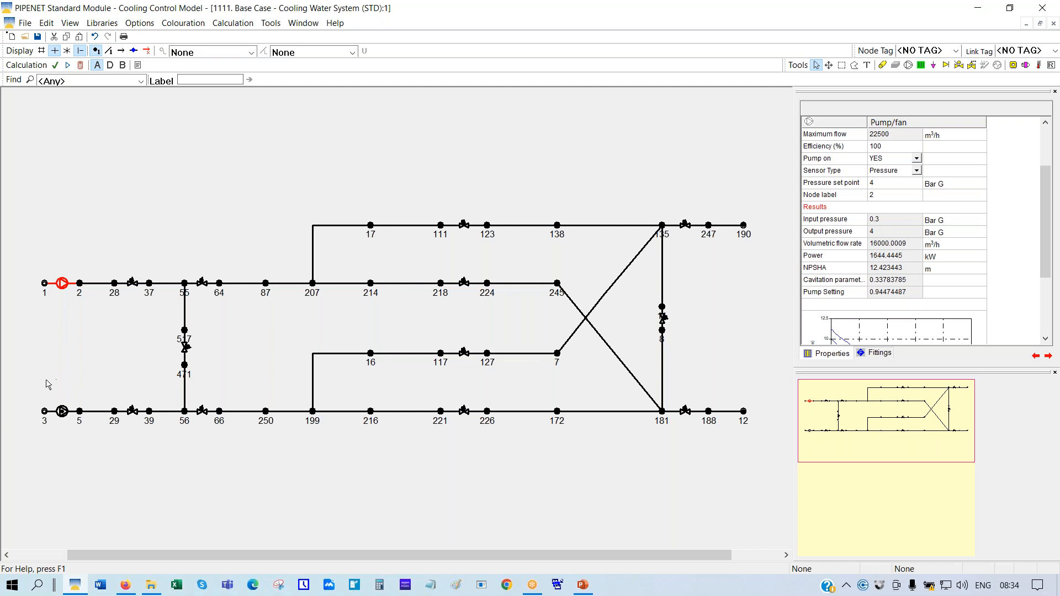
left_click(80, 284)
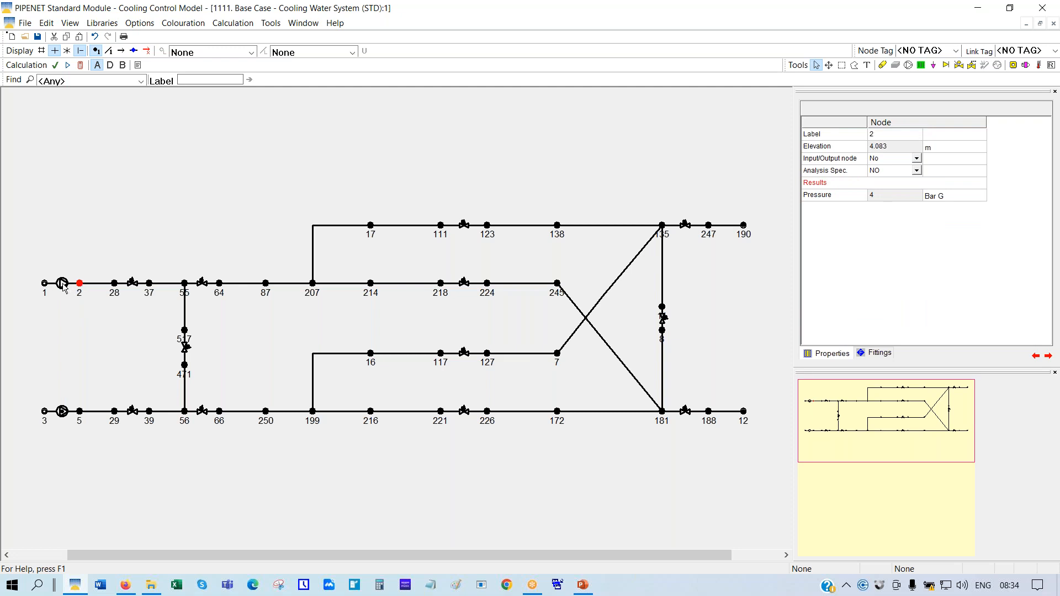
left_click(64, 288)
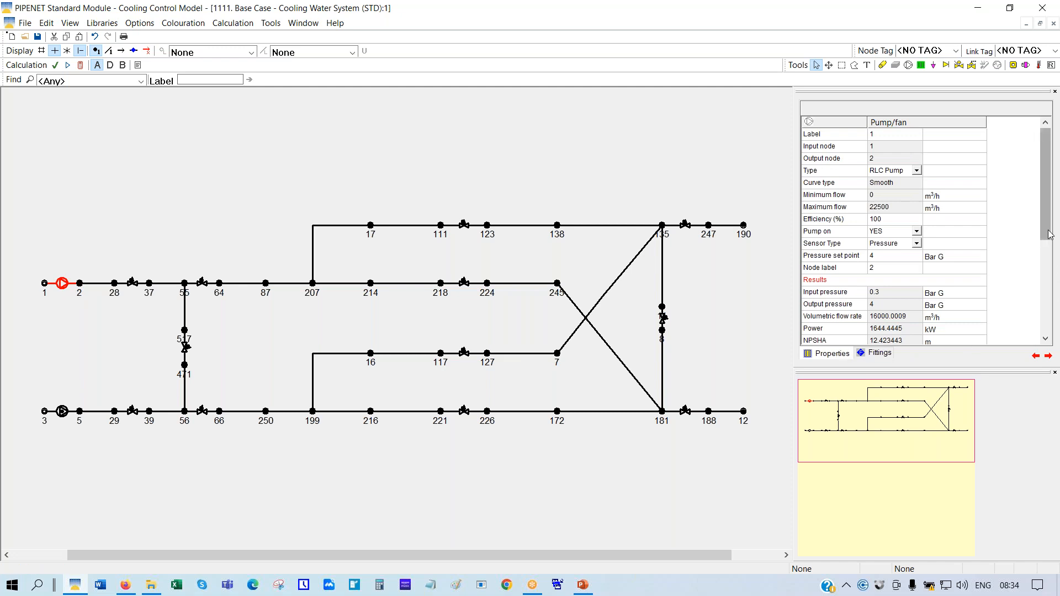
left_click_drag(1051, 217, 1051, 243)
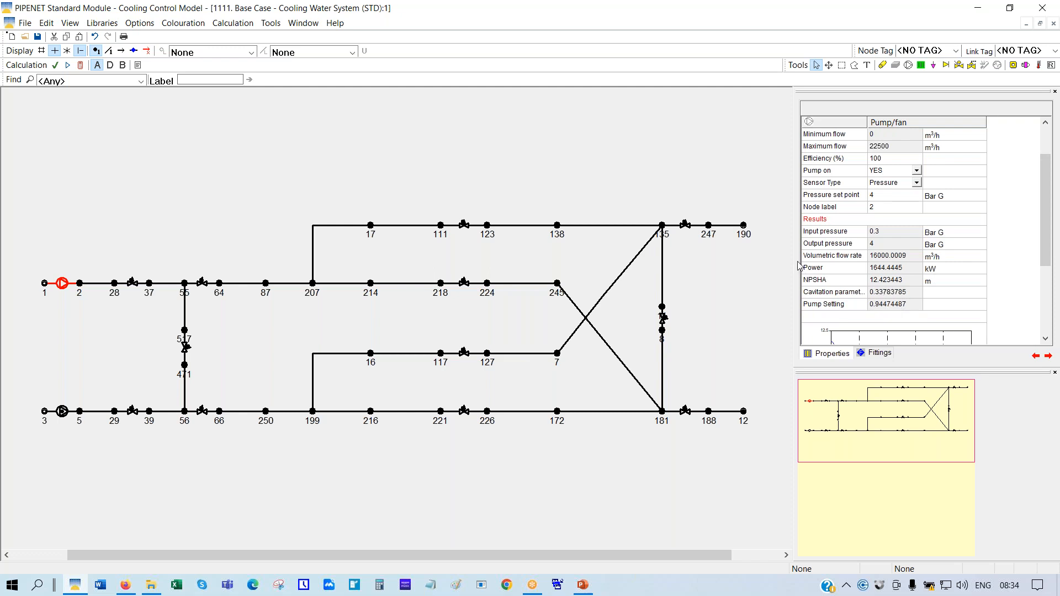
left_click(857, 268)
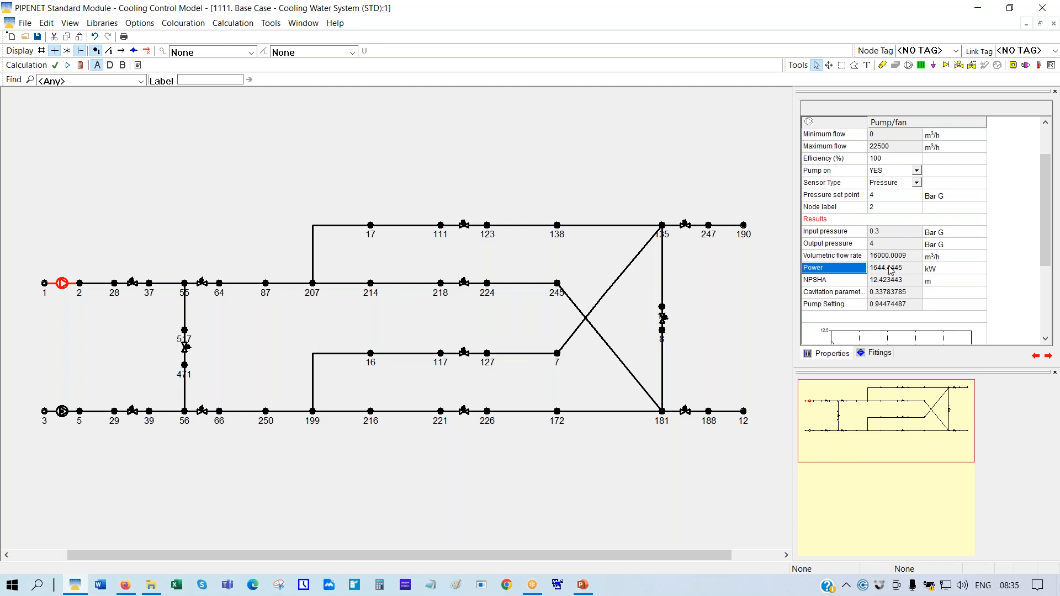
Set pump 1's sensor to None at setting 1, recalculate, and check power and valve setting
left_click(917, 184)
left_click(917, 183)
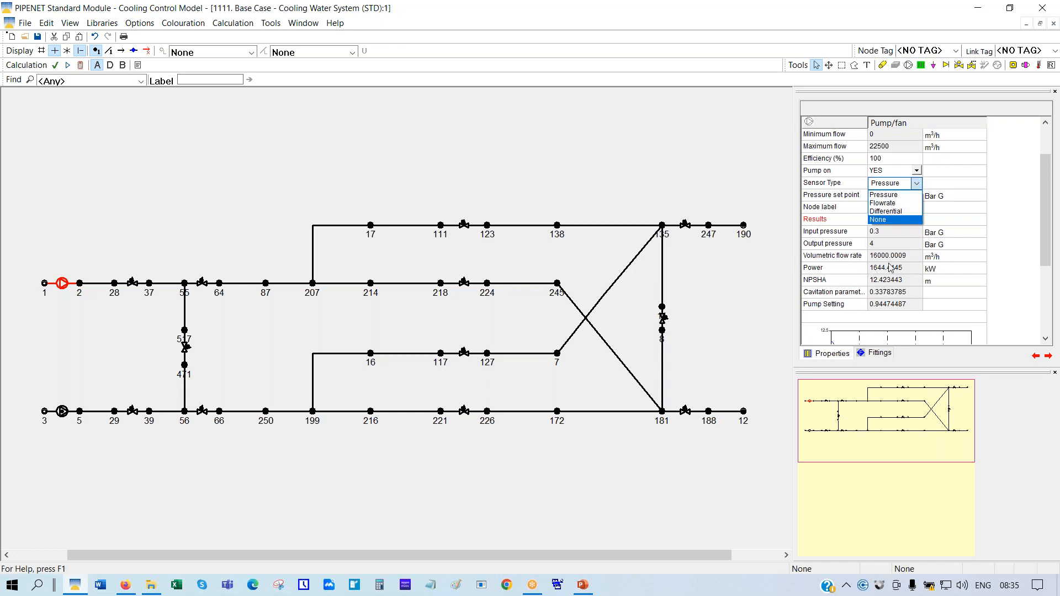
left_click(884, 220)
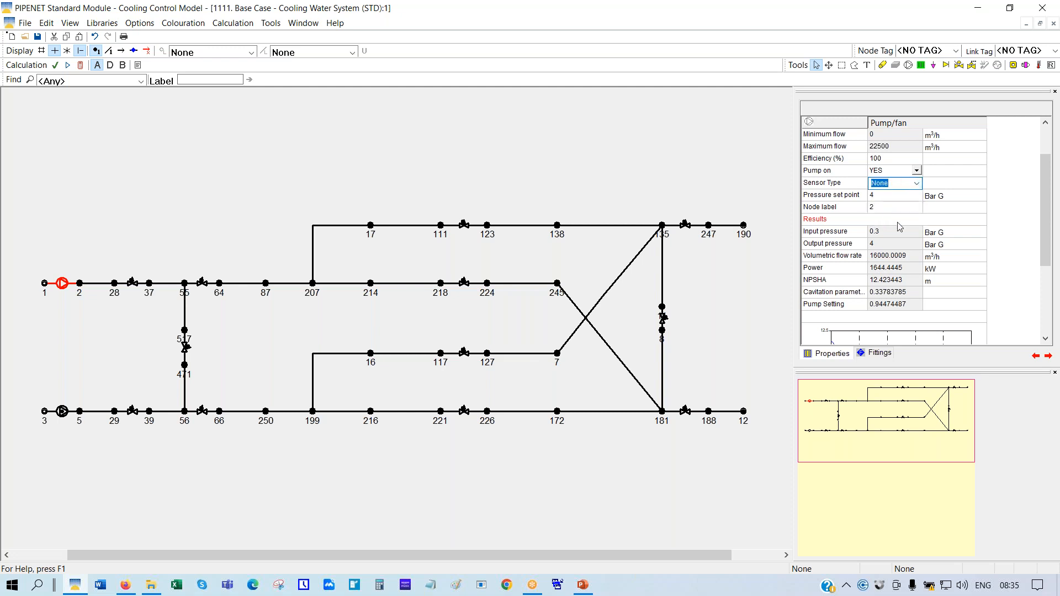
left_click(915, 199)
left_click(939, 256)
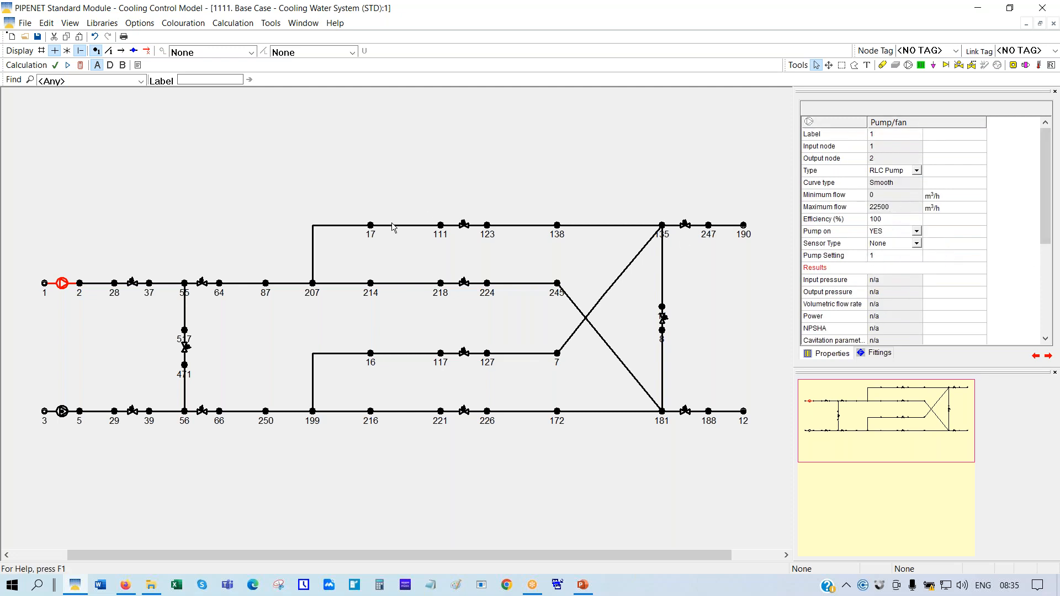
left_click(81, 66)
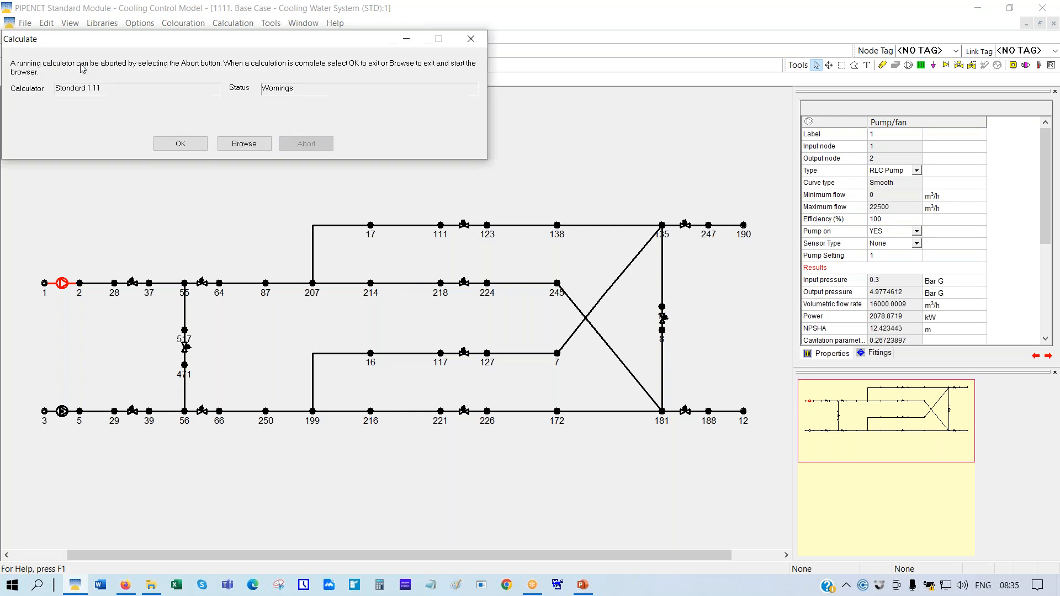
left_click(170, 146)
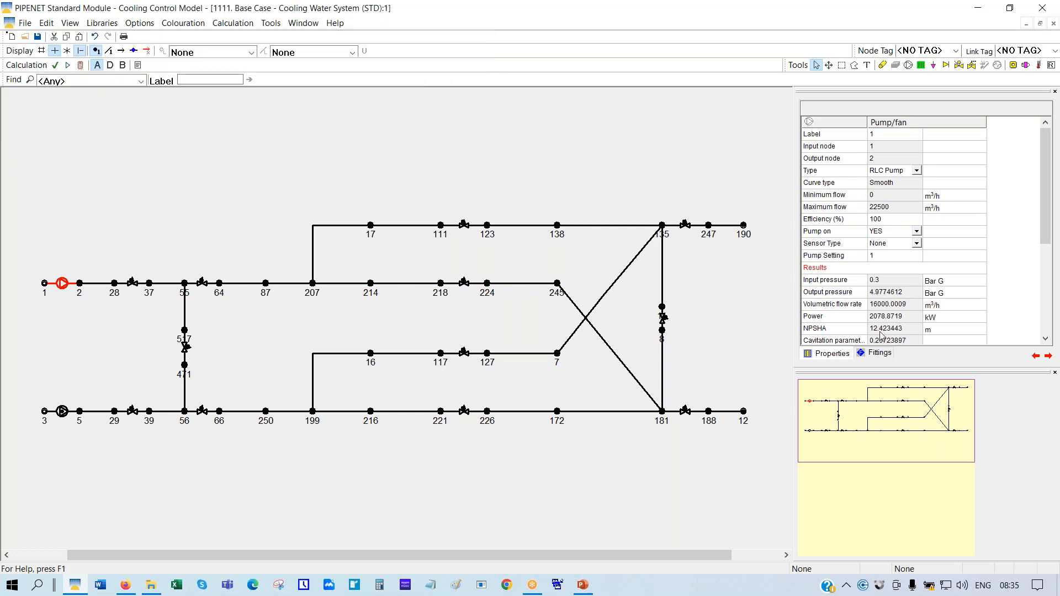
left_click(853, 320)
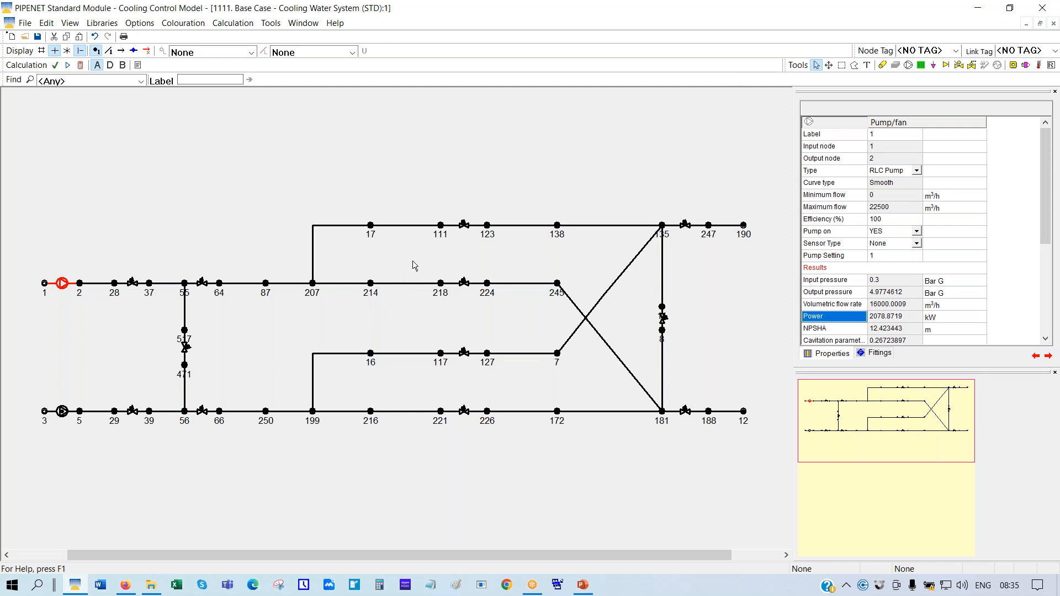
left_click(464, 226)
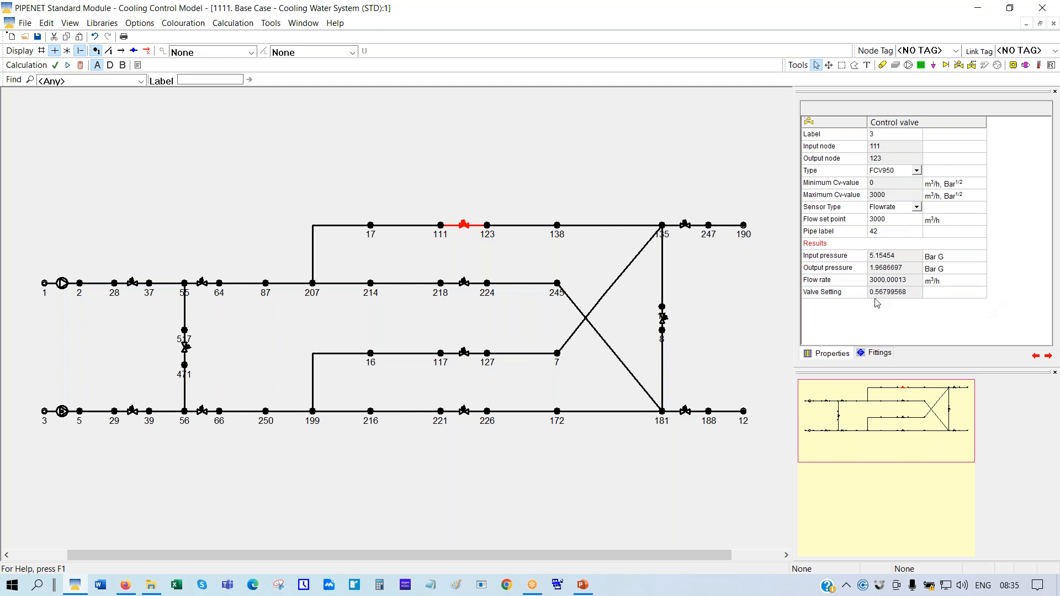
left_click(854, 297)
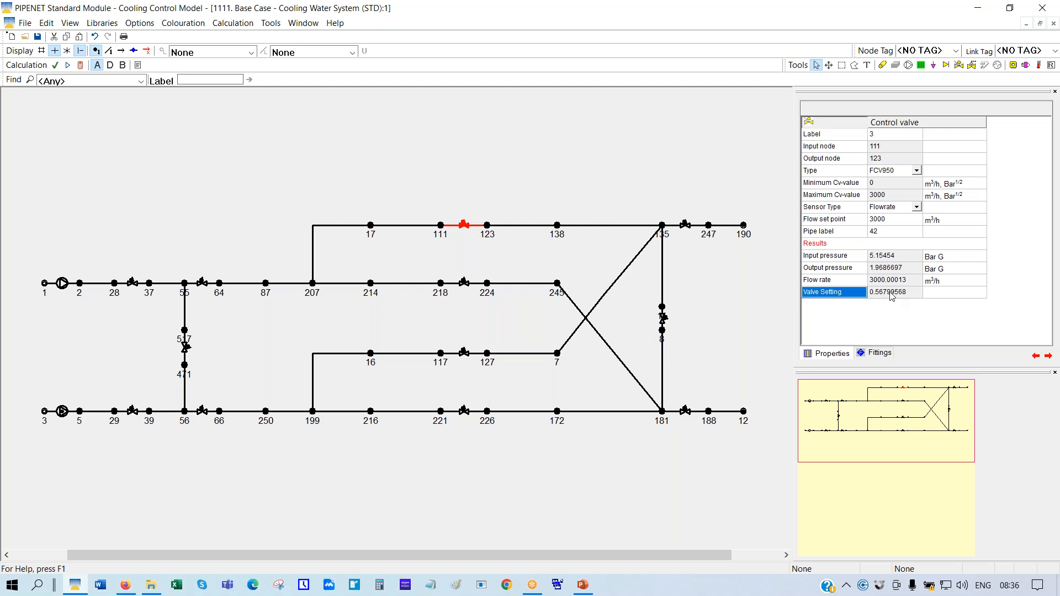
Switch pump 2 on, recalculate with both pumps running, and recheck the control valve
left_click(63, 412)
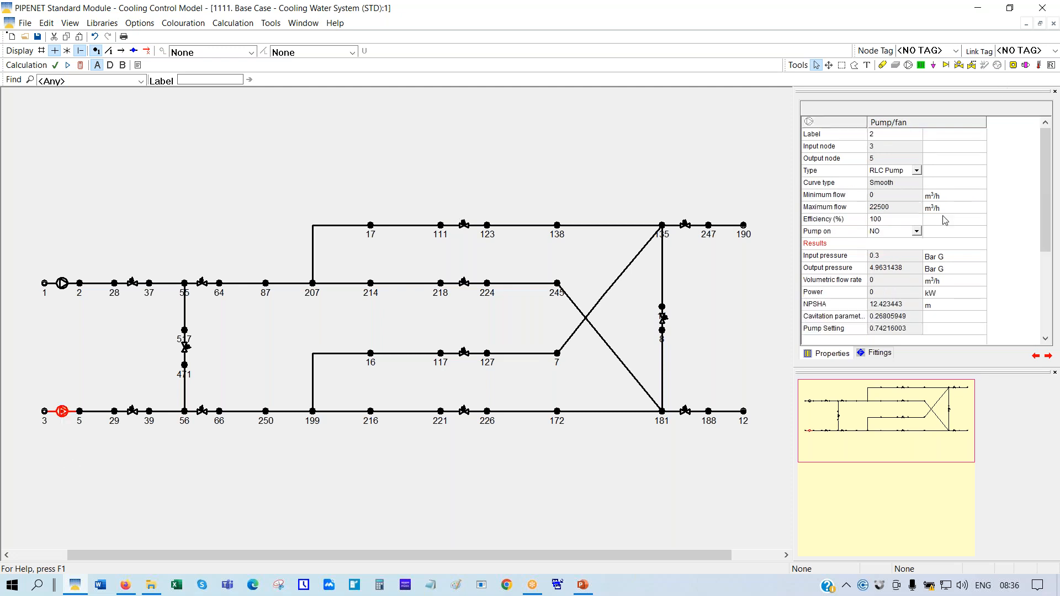
left_click(917, 232)
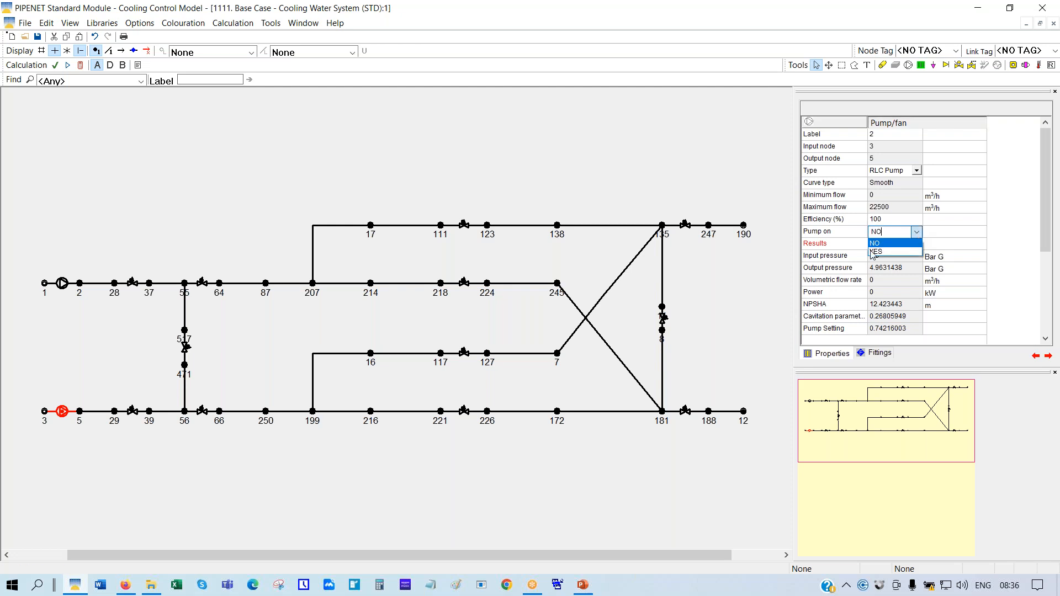
left_click(876, 252)
left_click(190, 167)
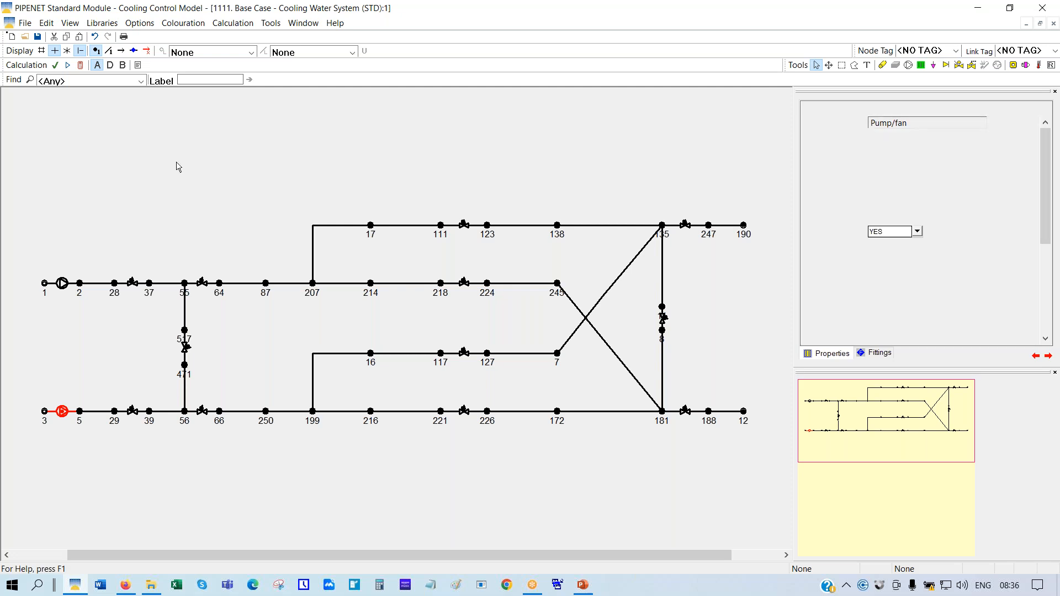
left_click(64, 285)
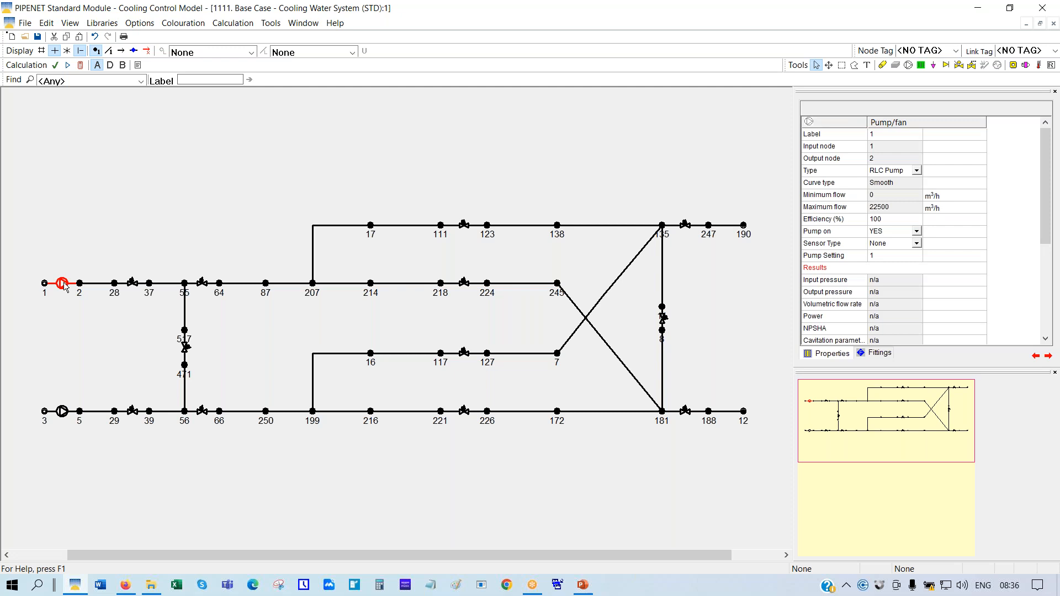
left_click(81, 66)
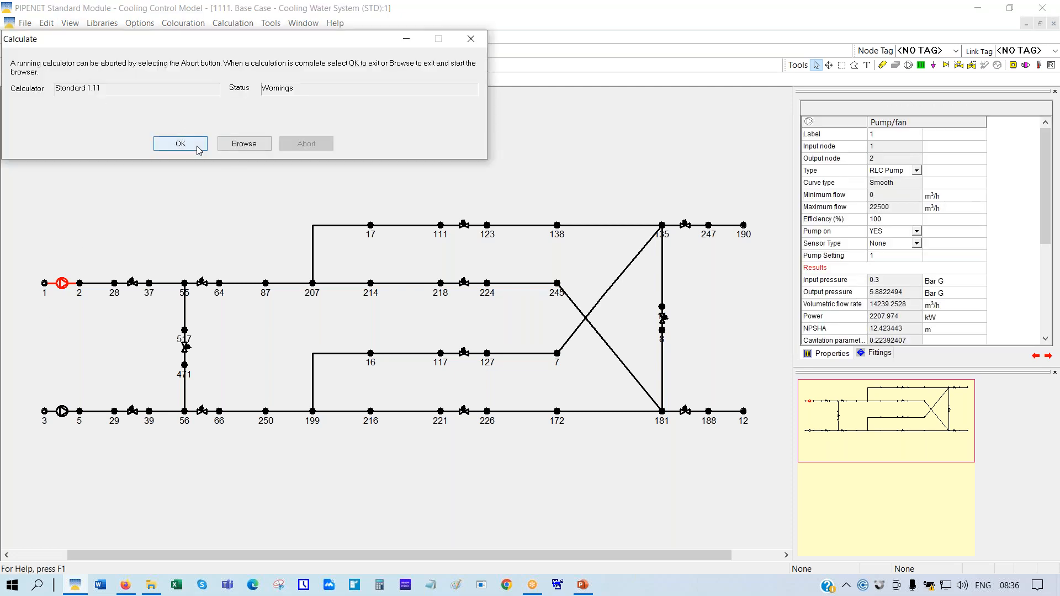
left_click(198, 148)
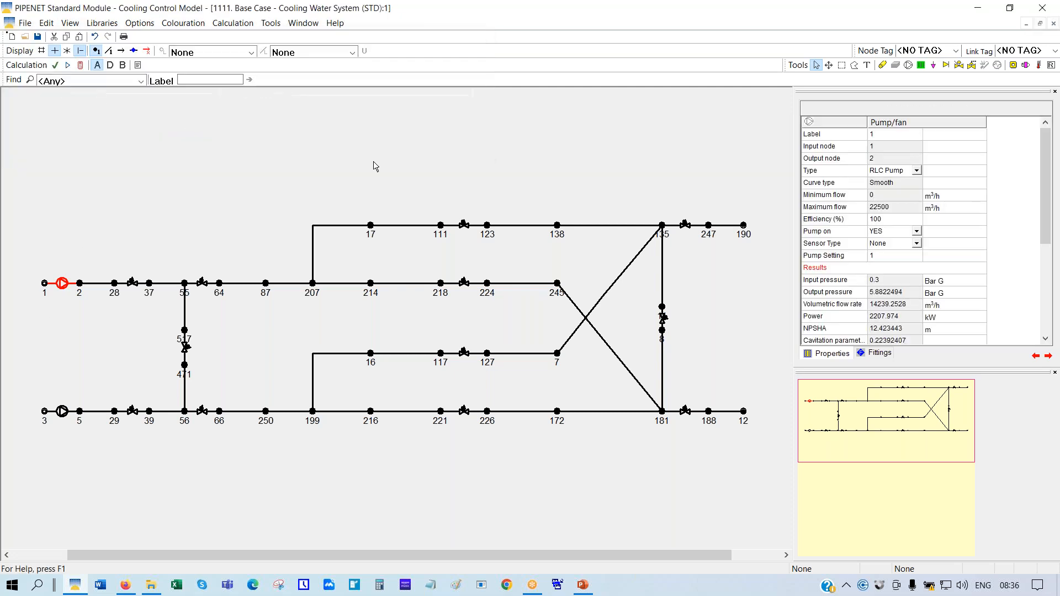
left_click(467, 227)
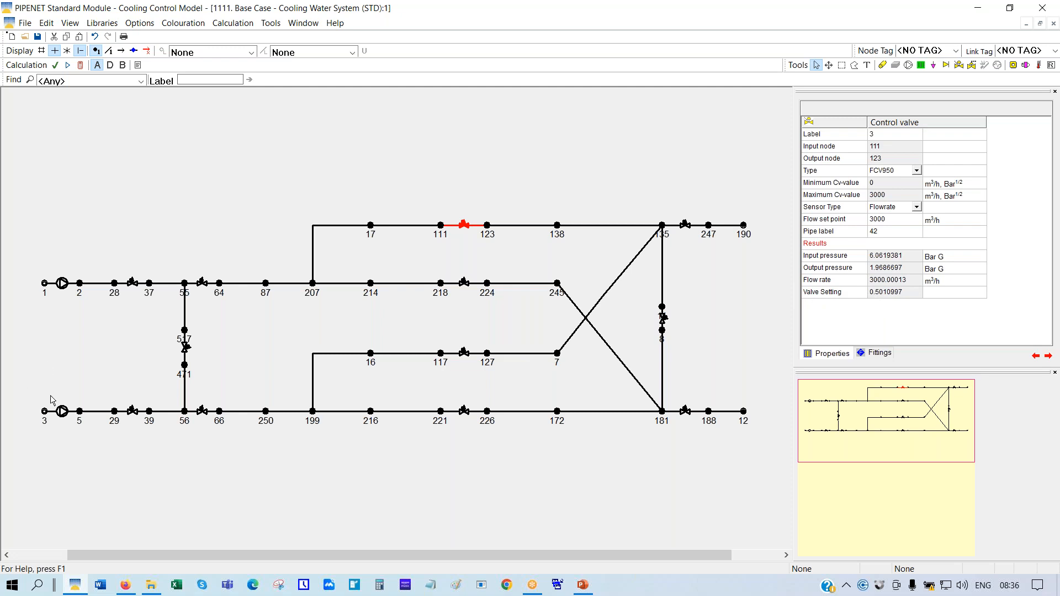
Switch pump 2 back off and reselect pump 1
left_click(62, 412)
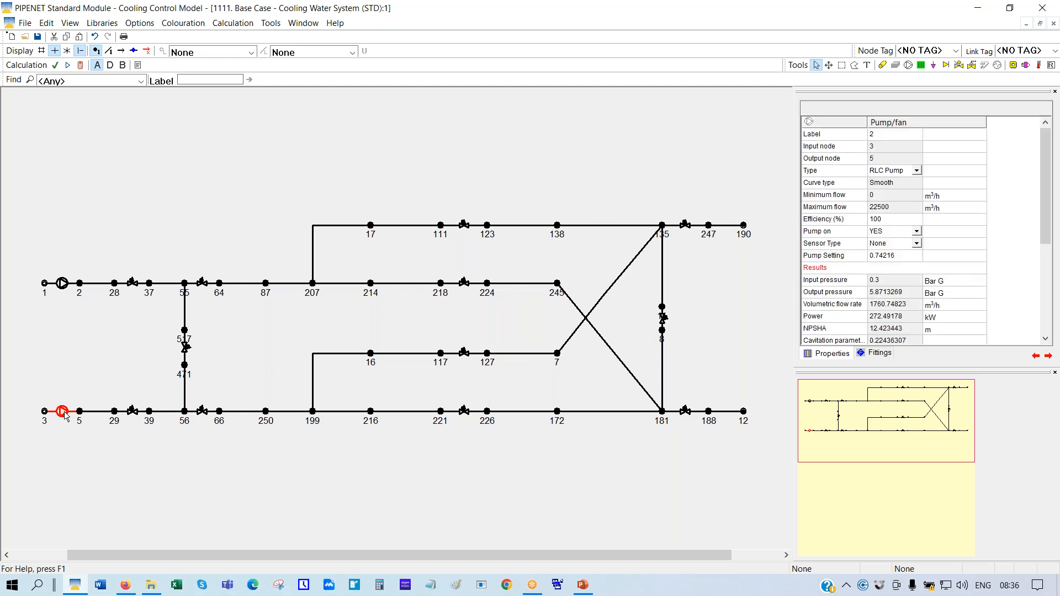
left_click(916, 232)
left_click(876, 244)
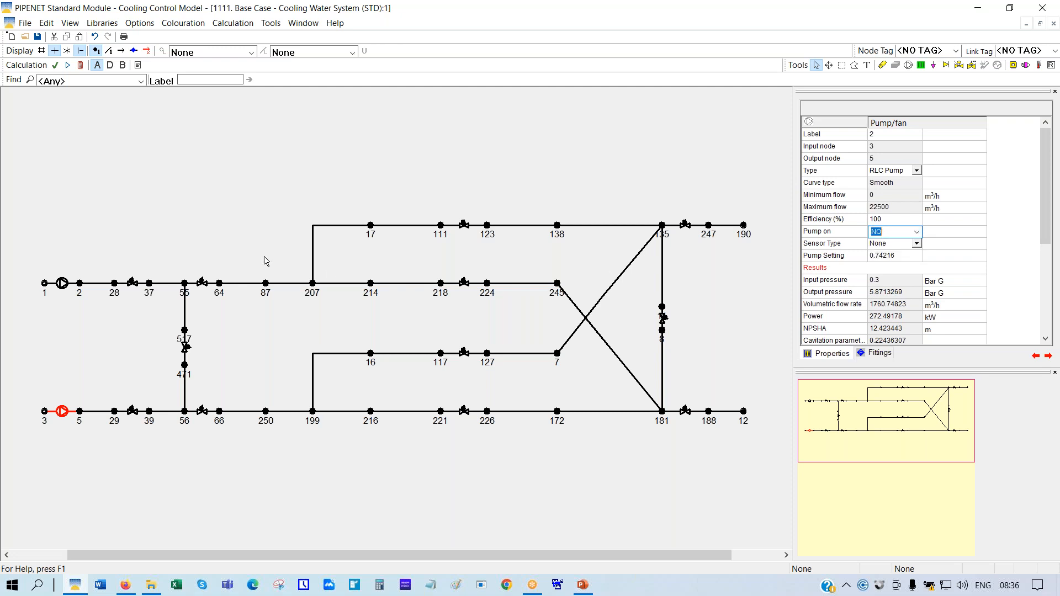
left_click(62, 284)
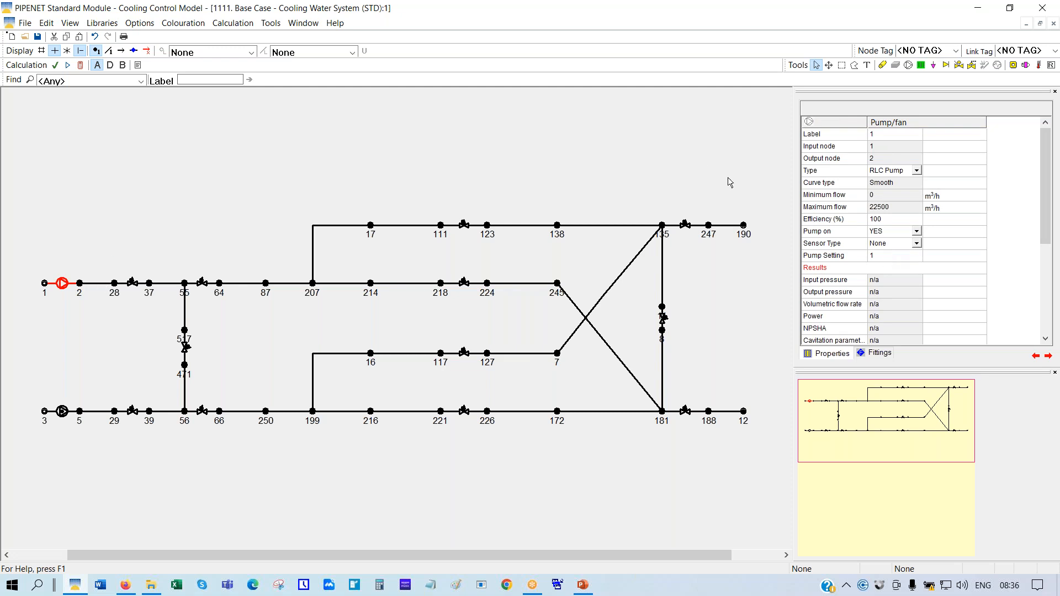
left_click(80, 65)
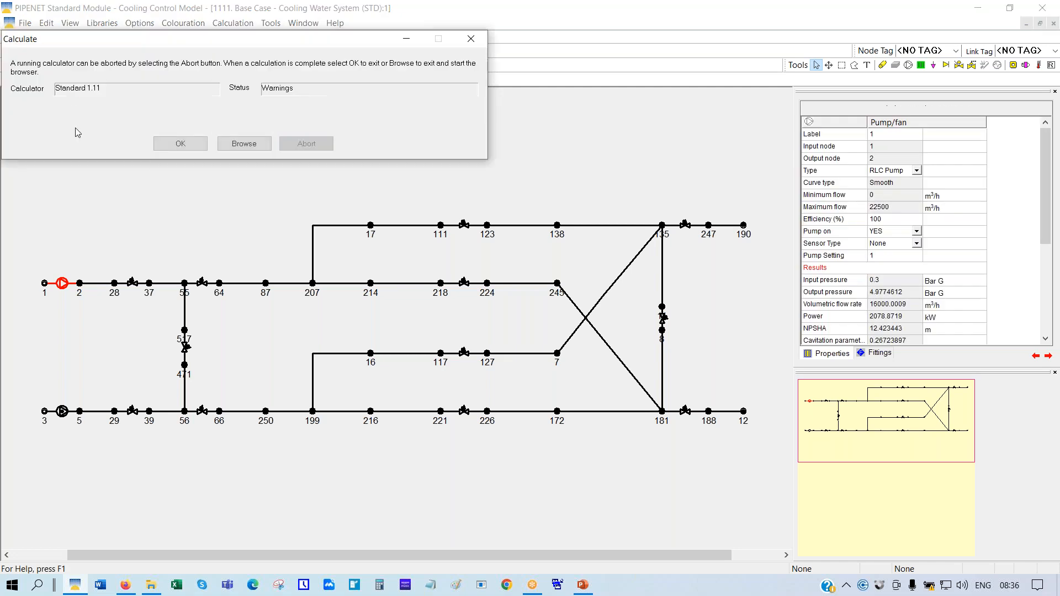
left_click(180, 143)
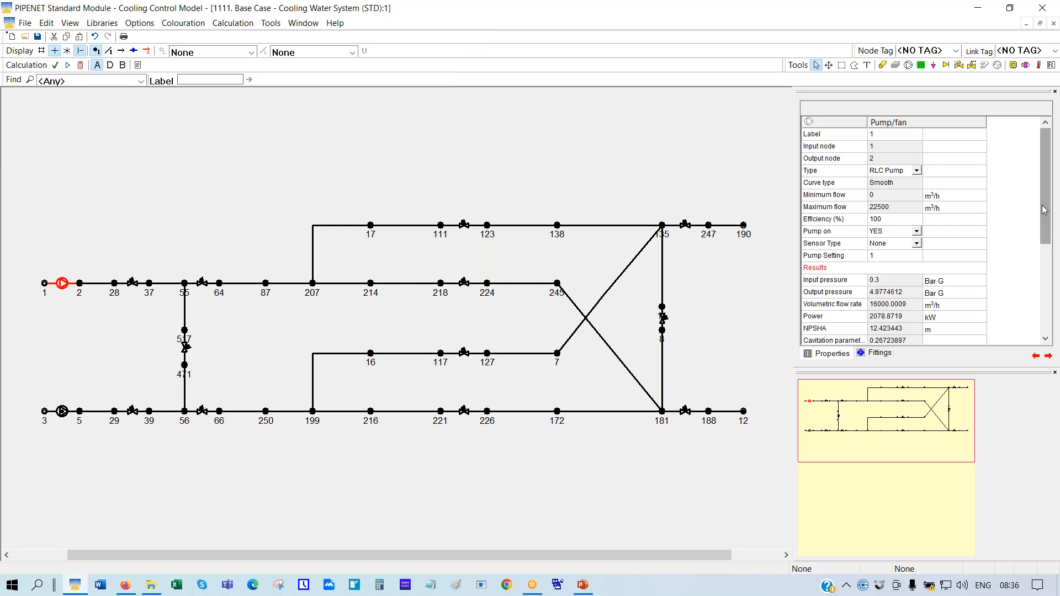
left_click_drag(1045, 210, 1045, 228)
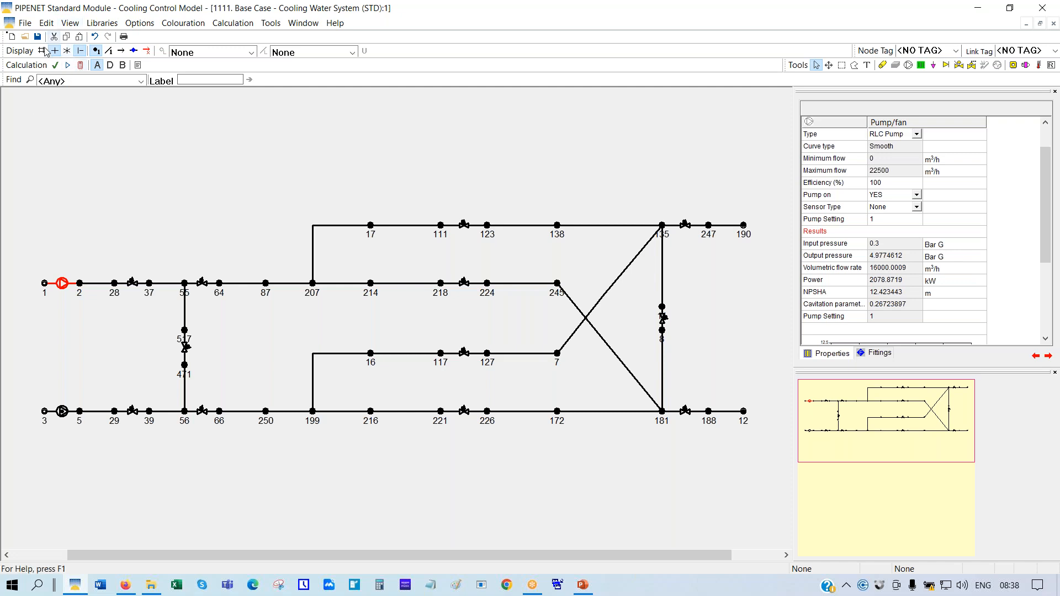
Open the '5555. One pump fails - other pump speed controlled heat exchangers' model, discarding Base Case changes
left_click(25, 37)
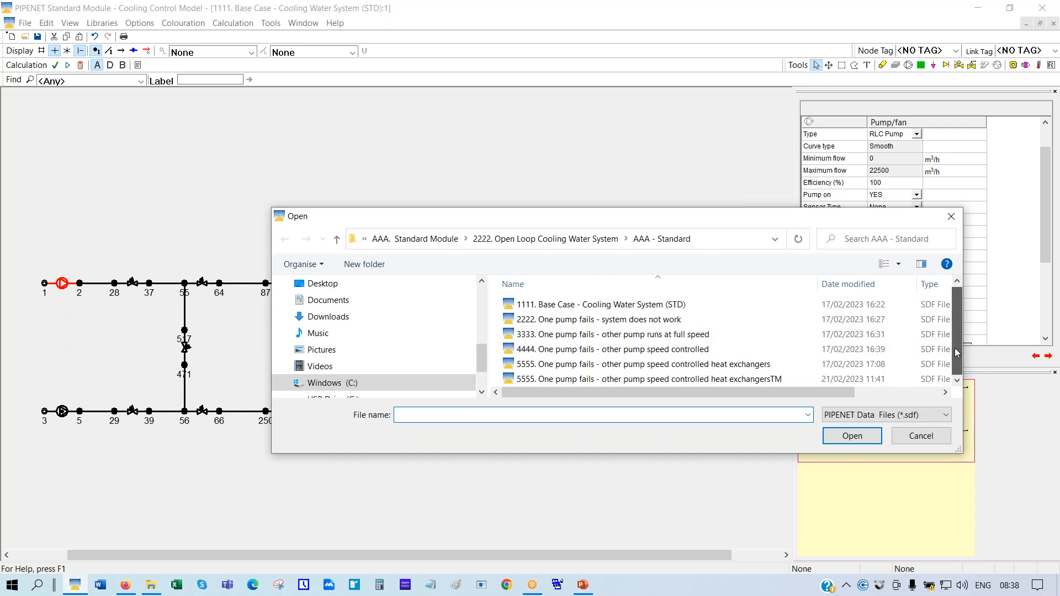
left_click(691, 366)
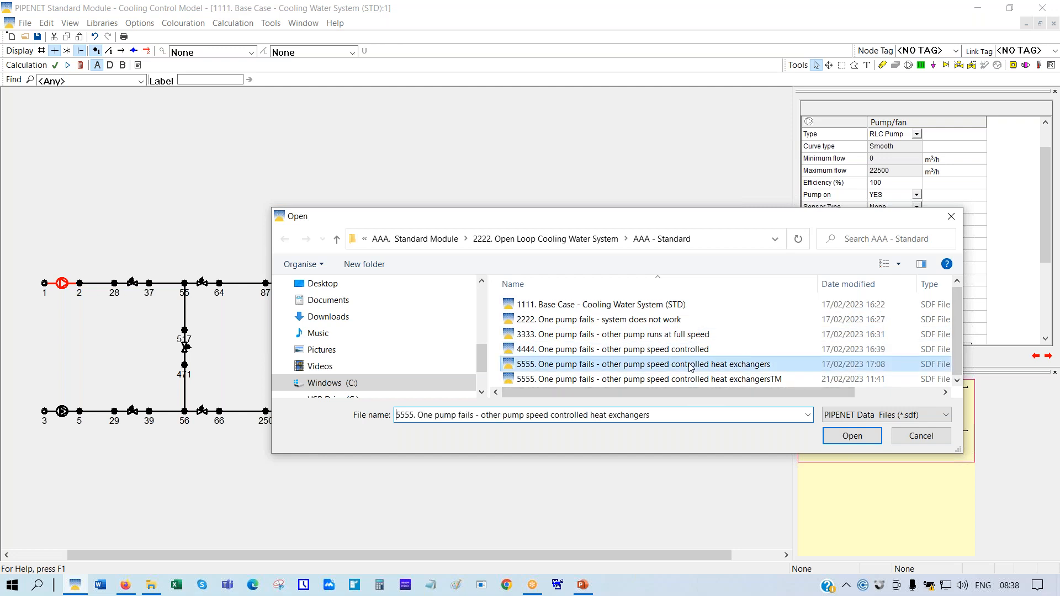
left_click(853, 436)
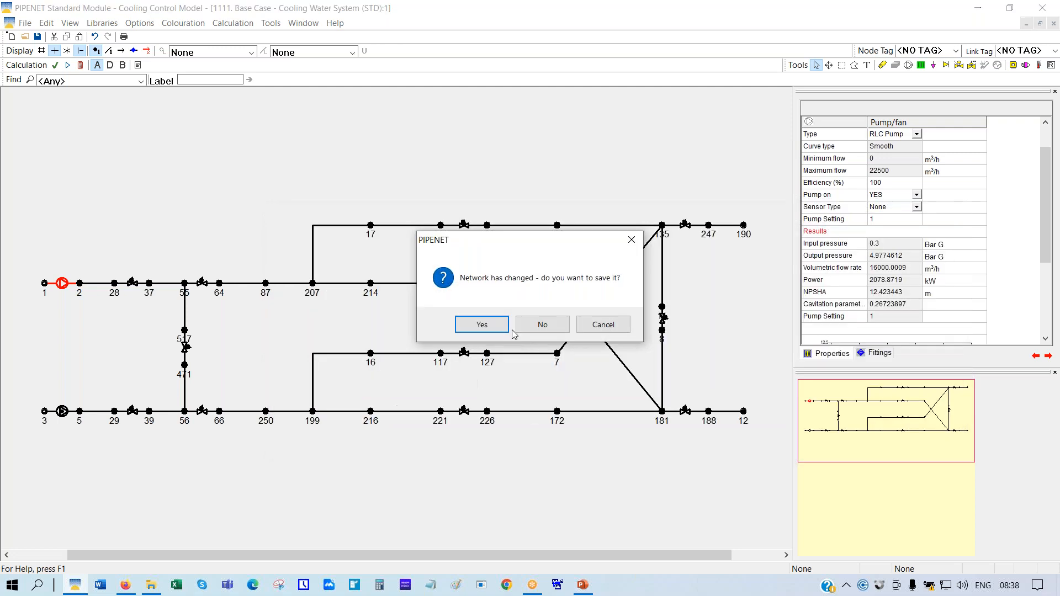
left_click(542, 324)
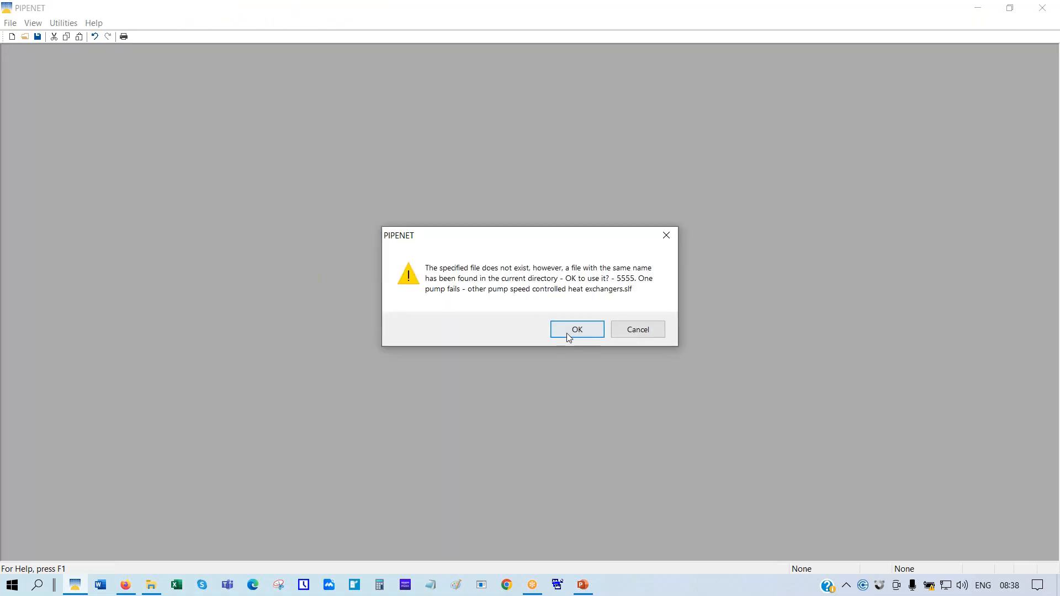
left_click(569, 329)
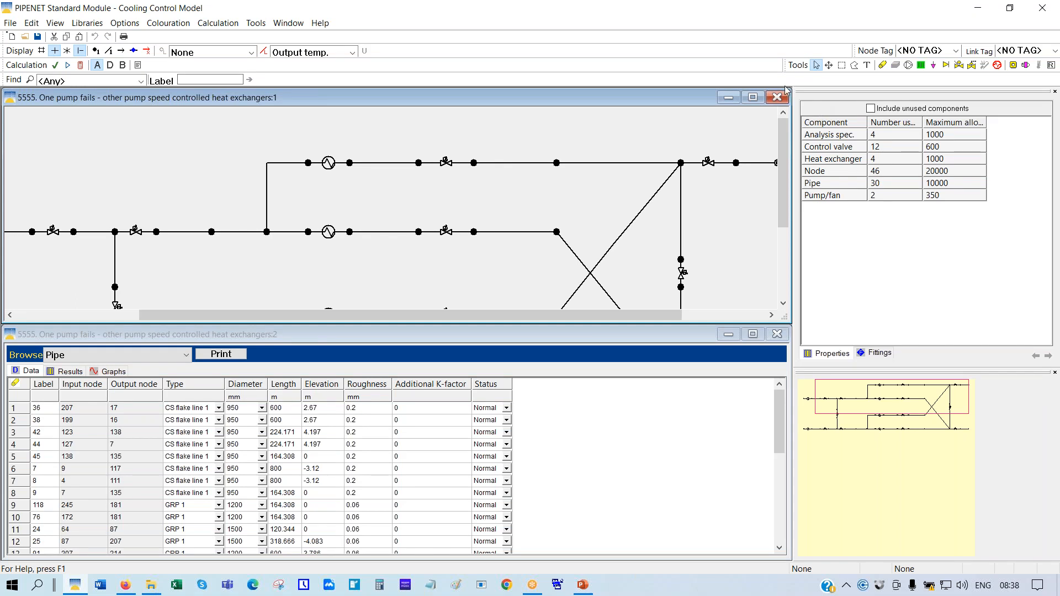
Maximise the network window and scale the view to fit the whole network
left_click(753, 97)
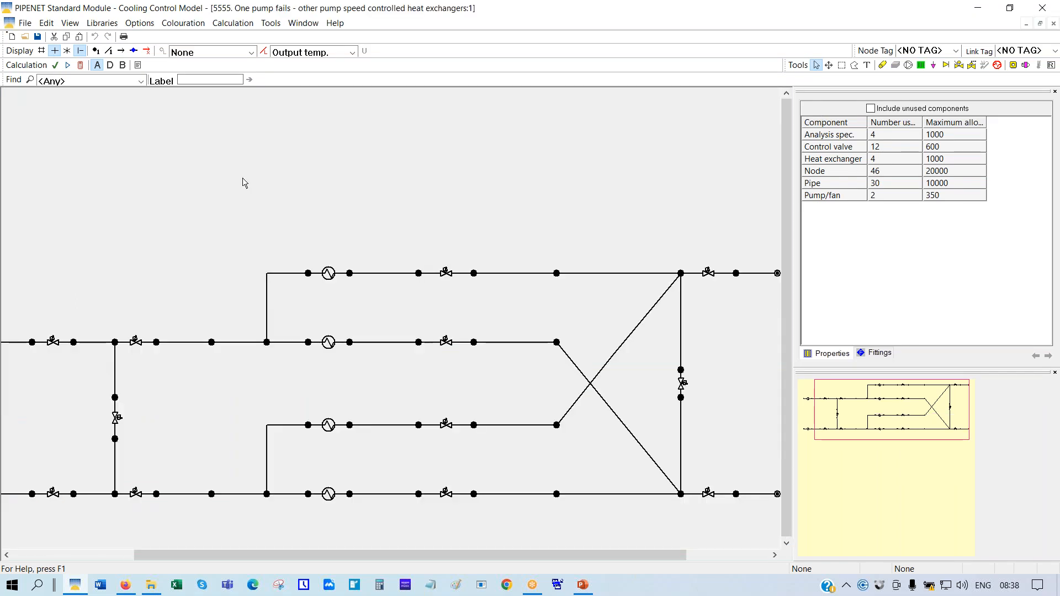
right_click(244, 178)
left_click(286, 277)
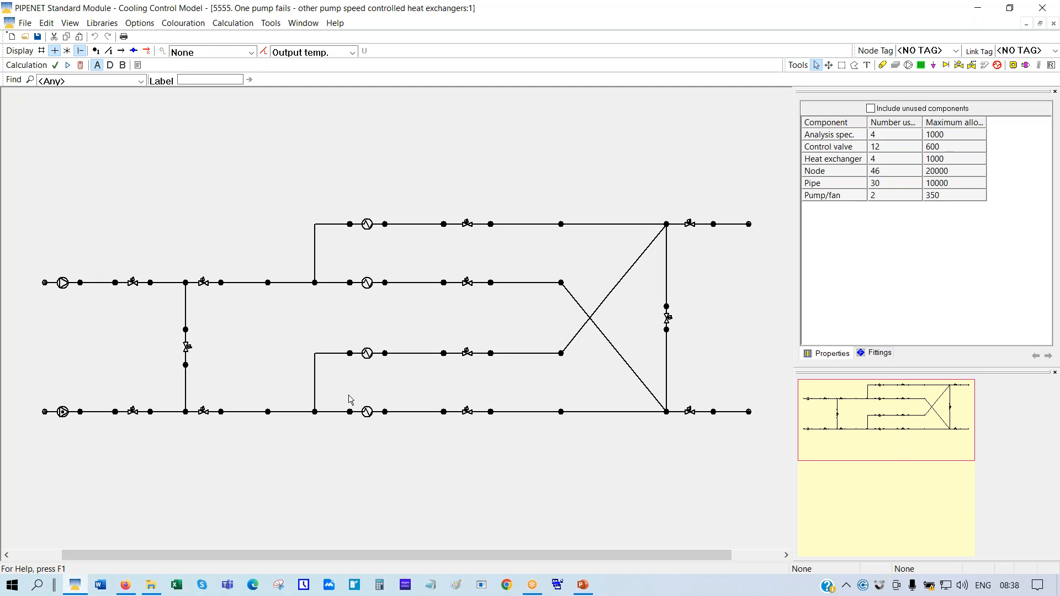
Calculate the 5555 network so pipe temperatures of 15.0 to 26.5 and 25.4 appear
left_click(81, 66)
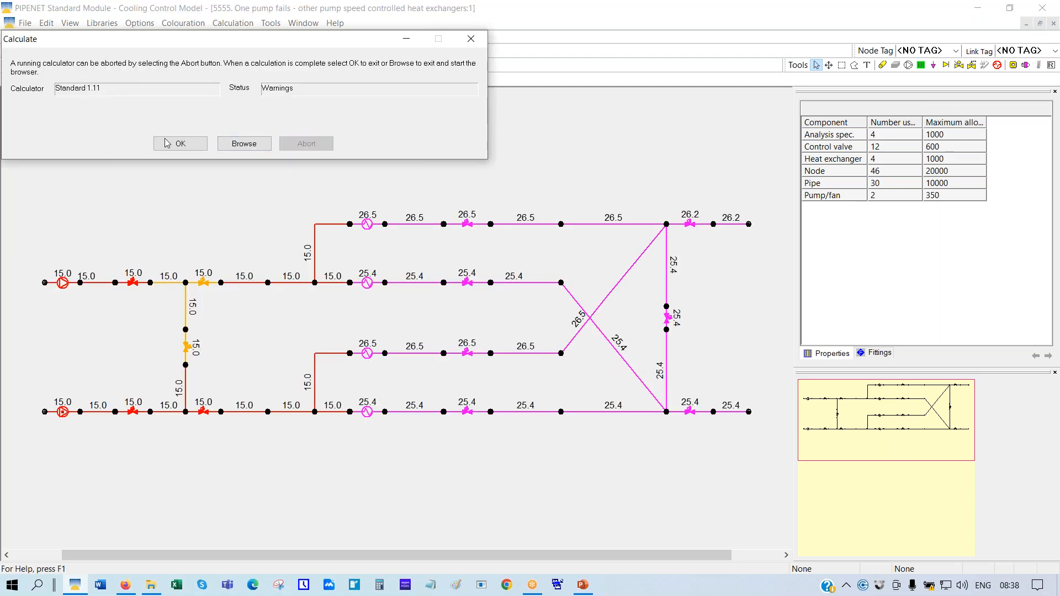
left_click(178, 144)
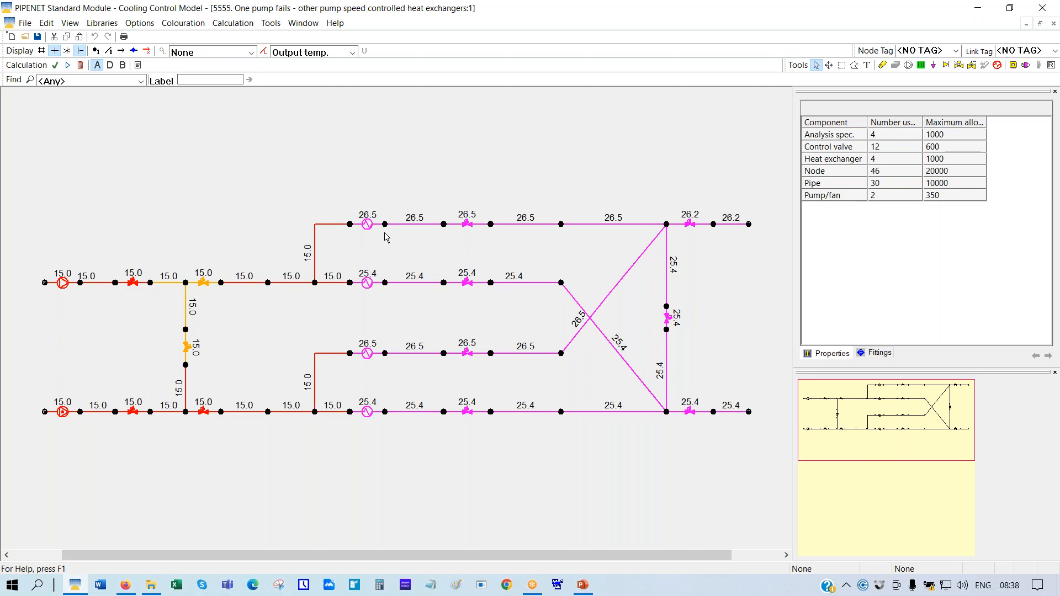
left_click(139, 23)
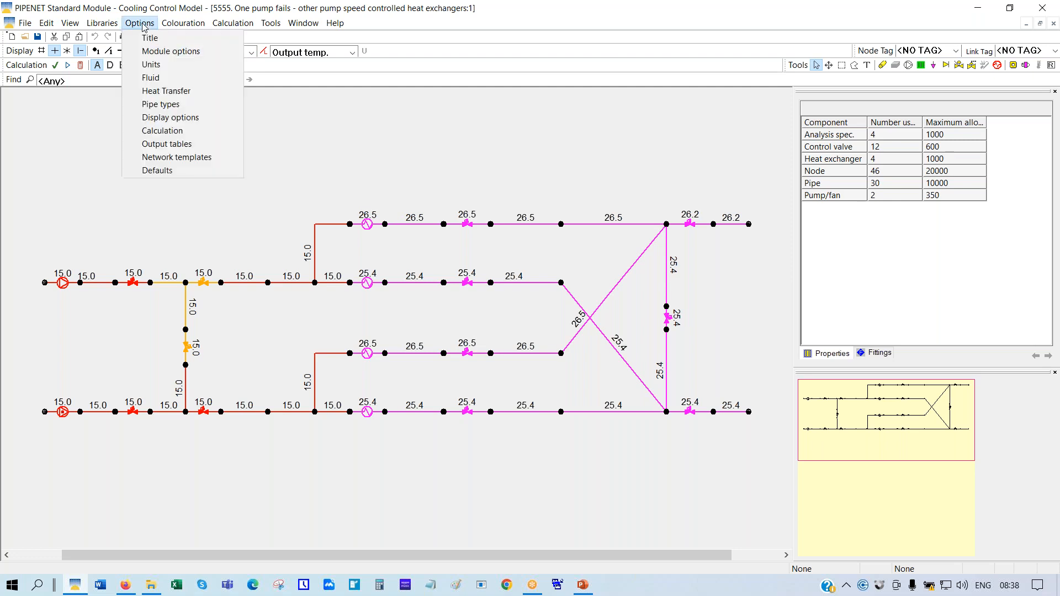
left_click(177, 95)
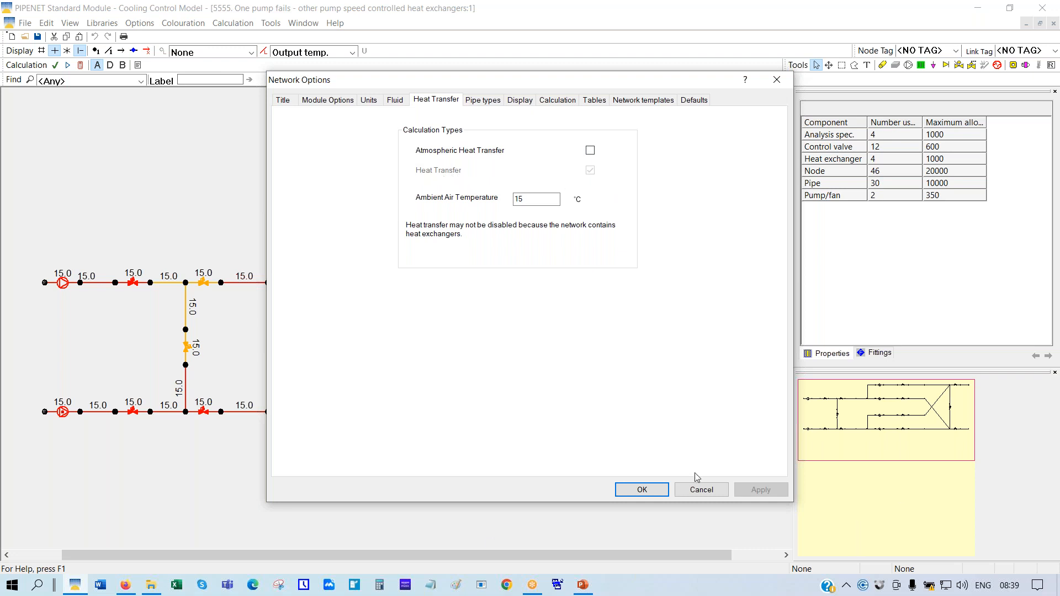
left_click(700, 491)
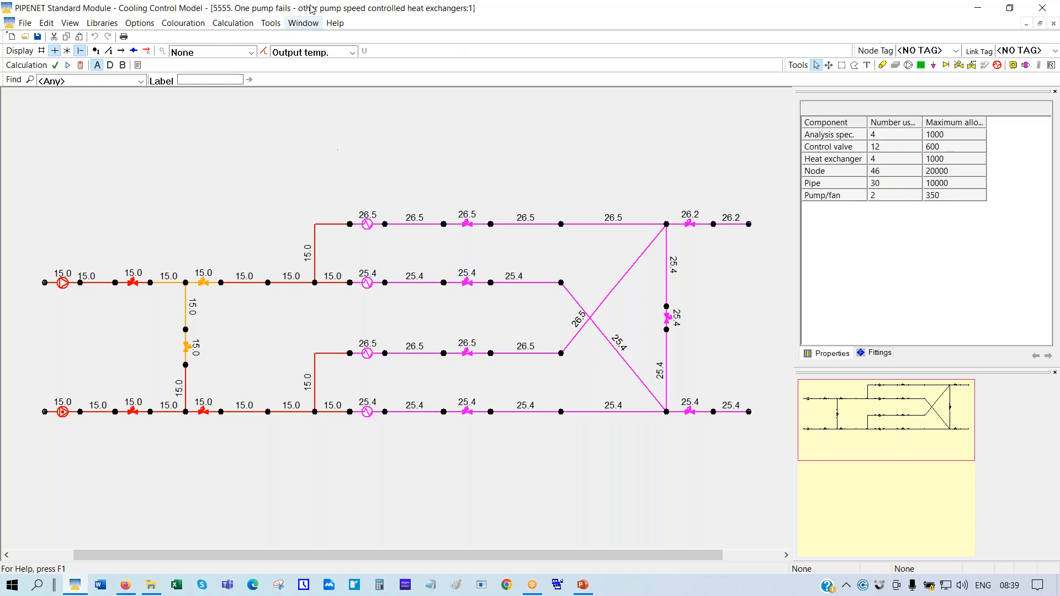
Launch the Convert a Model to Transient utility from Tools > Utilities
left_click(271, 24)
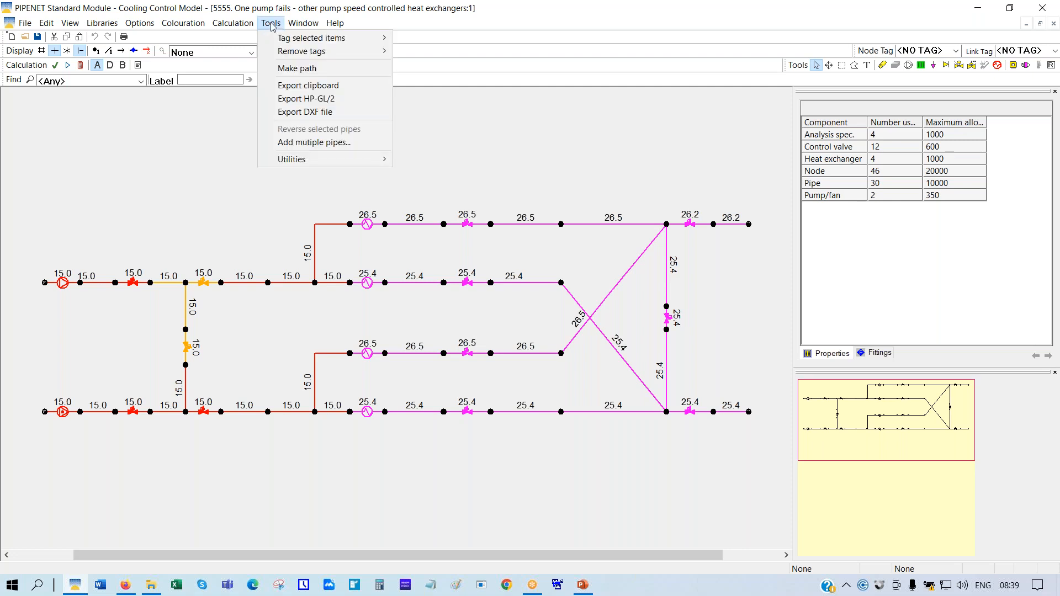
mouse_move(336, 165)
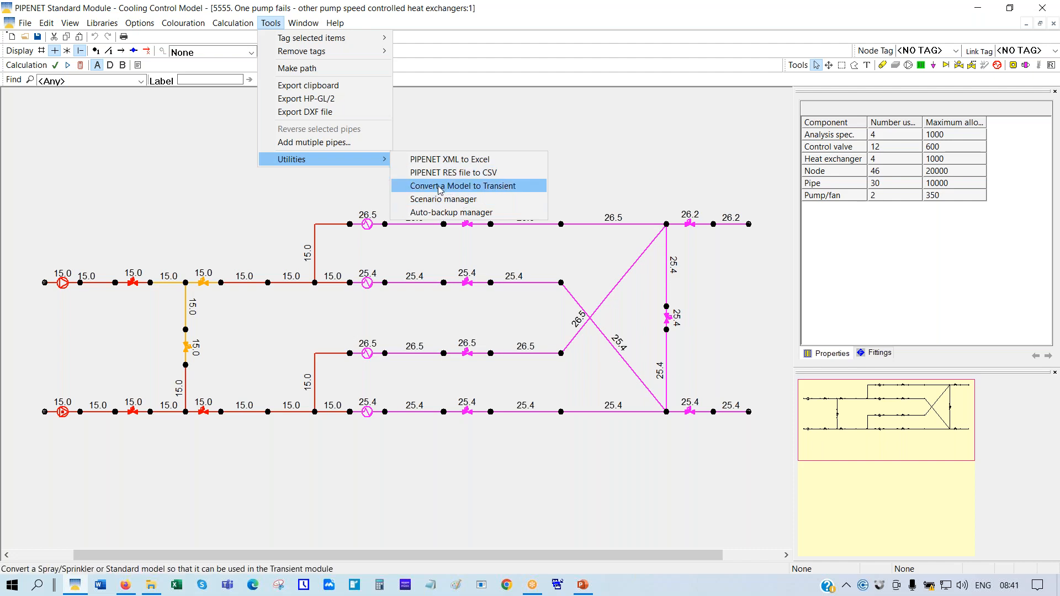
left_click(440, 188)
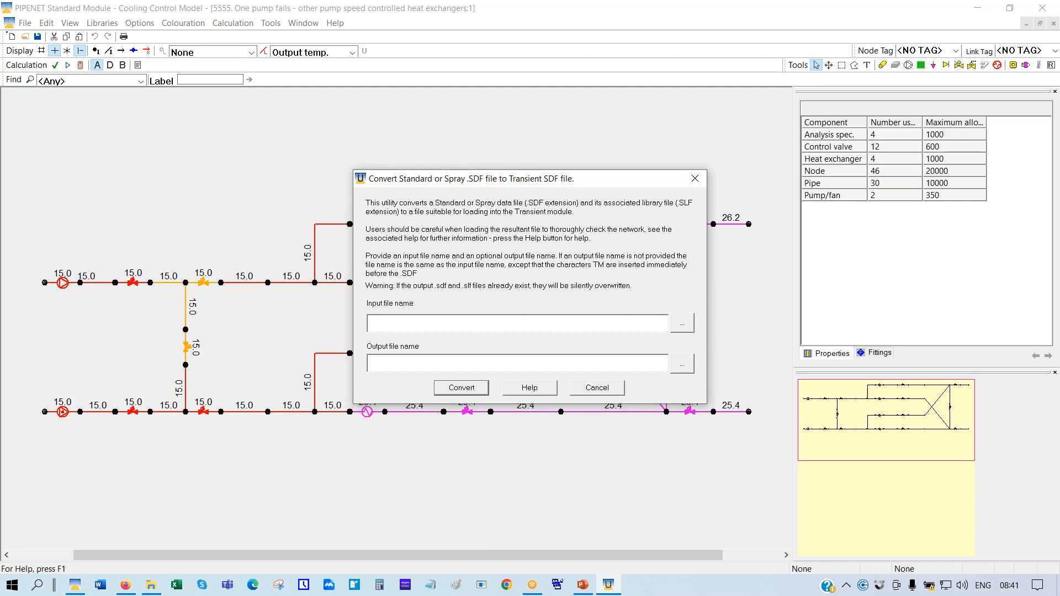
Select the 5555 heat exchangers SDF as input and check the input and output file paths
left_click(680, 327)
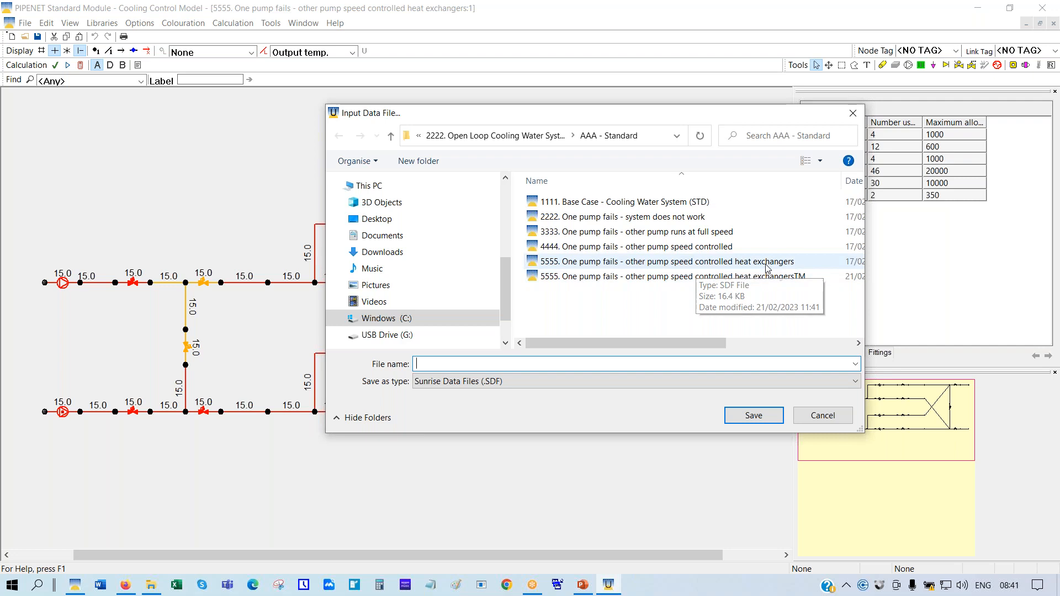
left_click(727, 268)
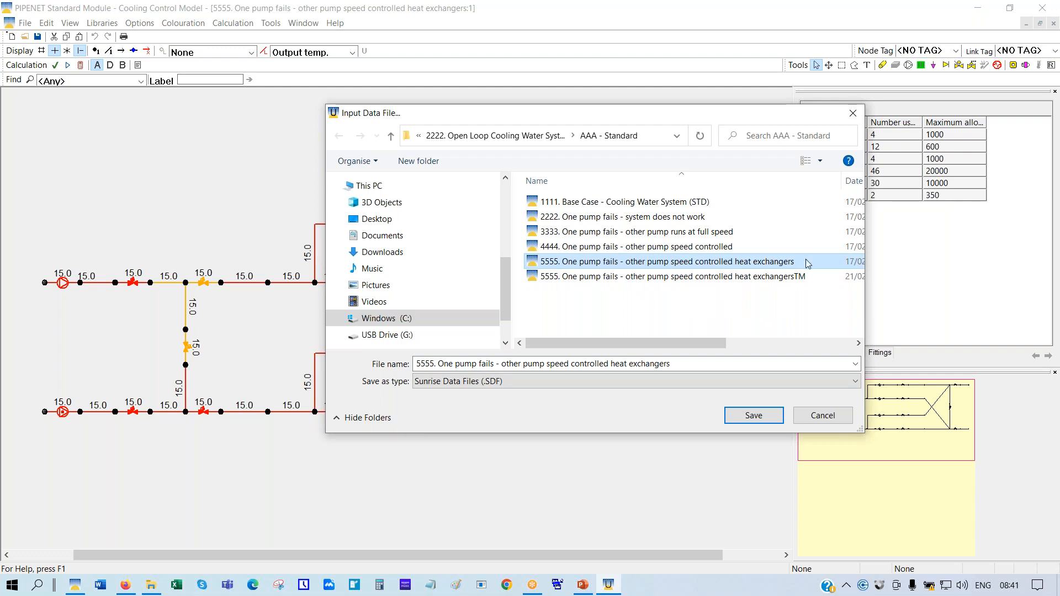
left_click(749, 418)
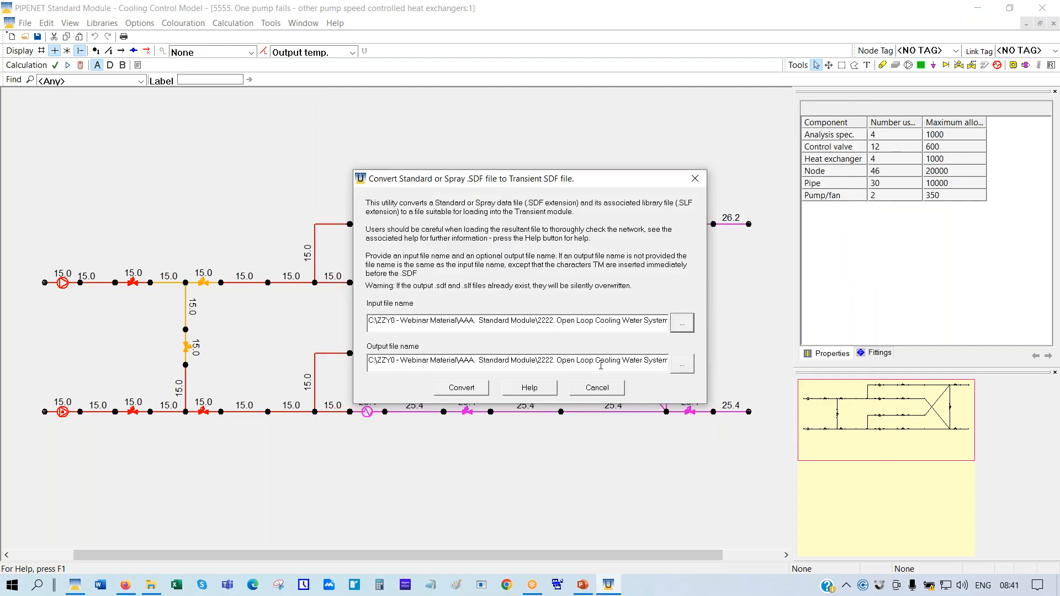
left_click(621, 320)
key("End")
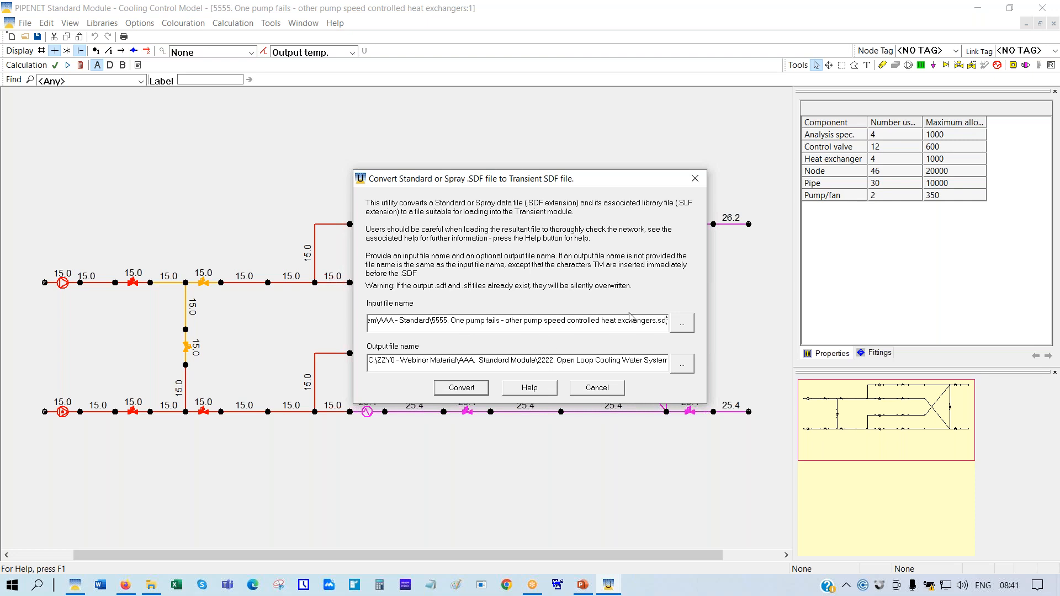
left_click(609, 360)
key("End")
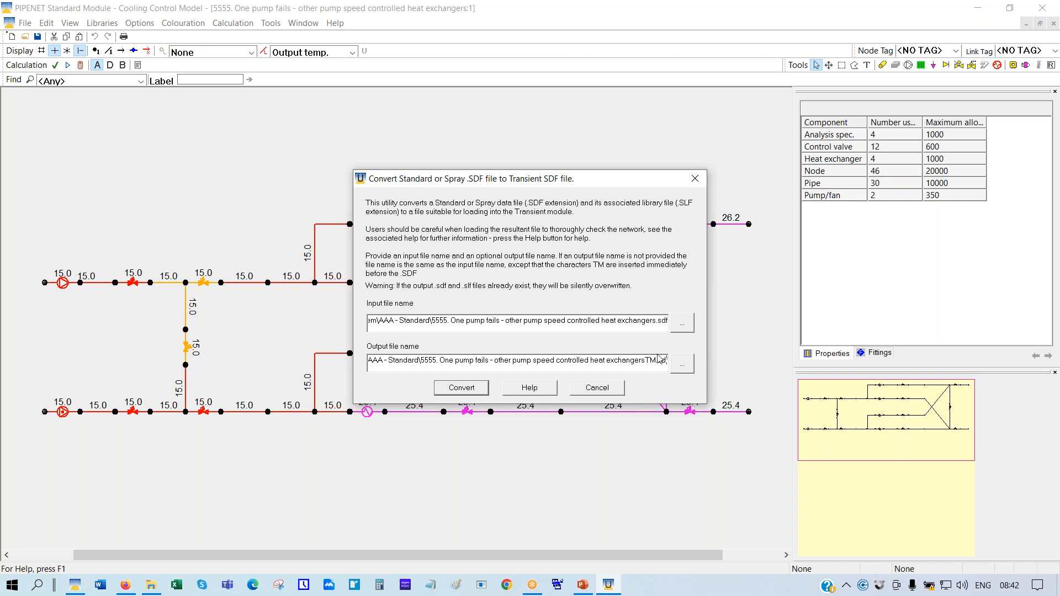
Convert it into the '...heat exchangersTM.sdf' Transient file and close the converter
left_click(467, 390)
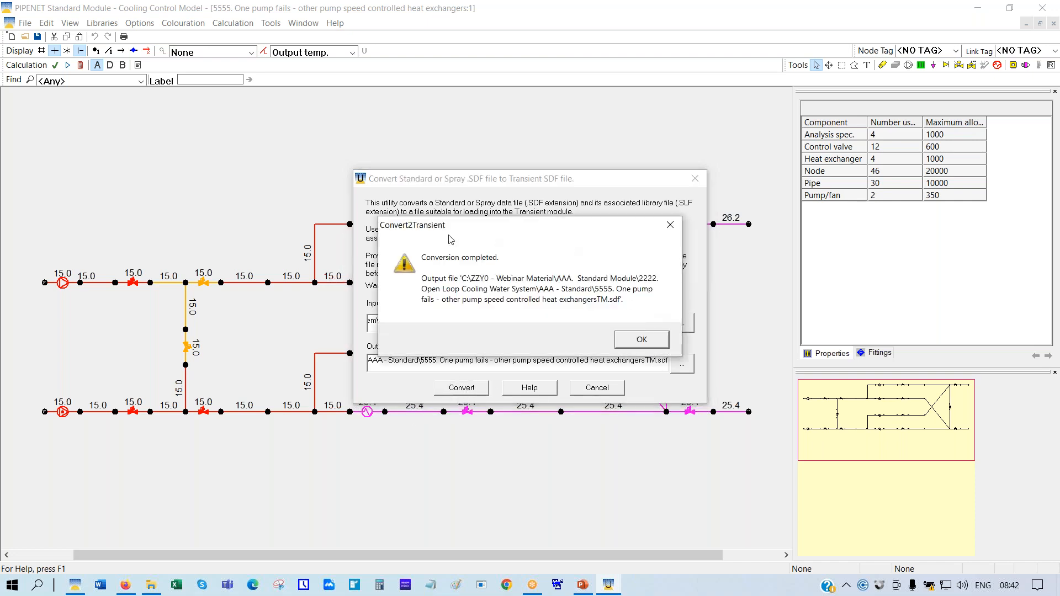
left_click(636, 341)
left_click(598, 388)
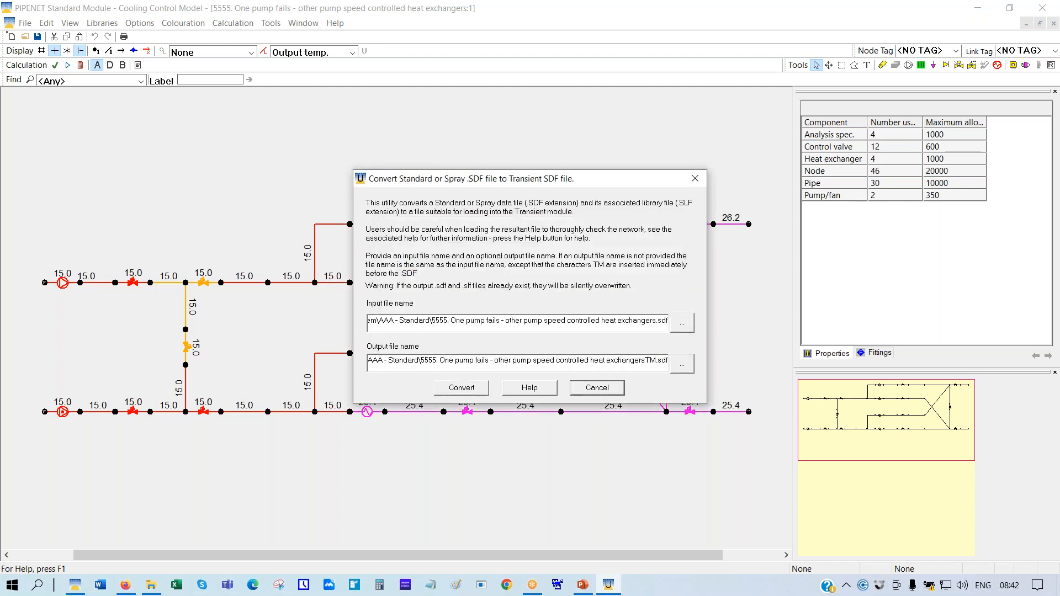
Open the converted '5555 ... heat exchangersTM' file in the Transient Module
left_click(25, 37)
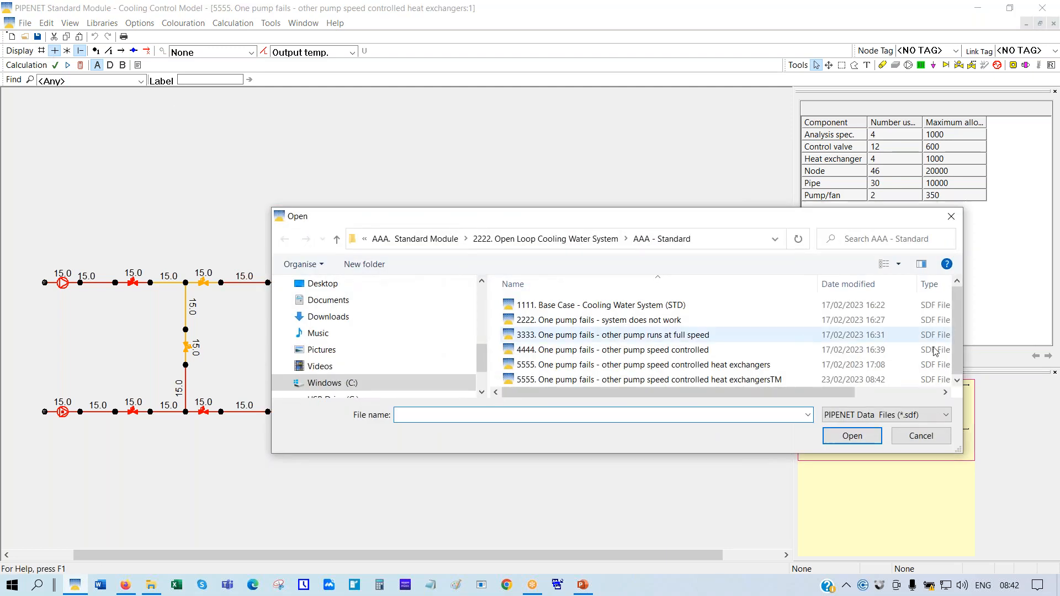
left_click_drag(957, 341, 962, 384)
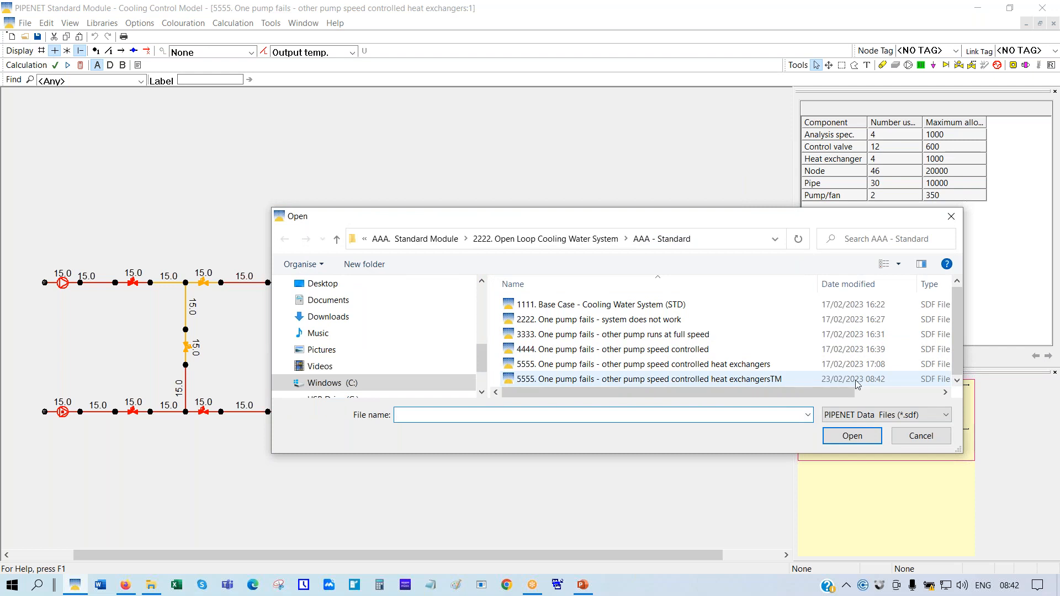
left_click(736, 380)
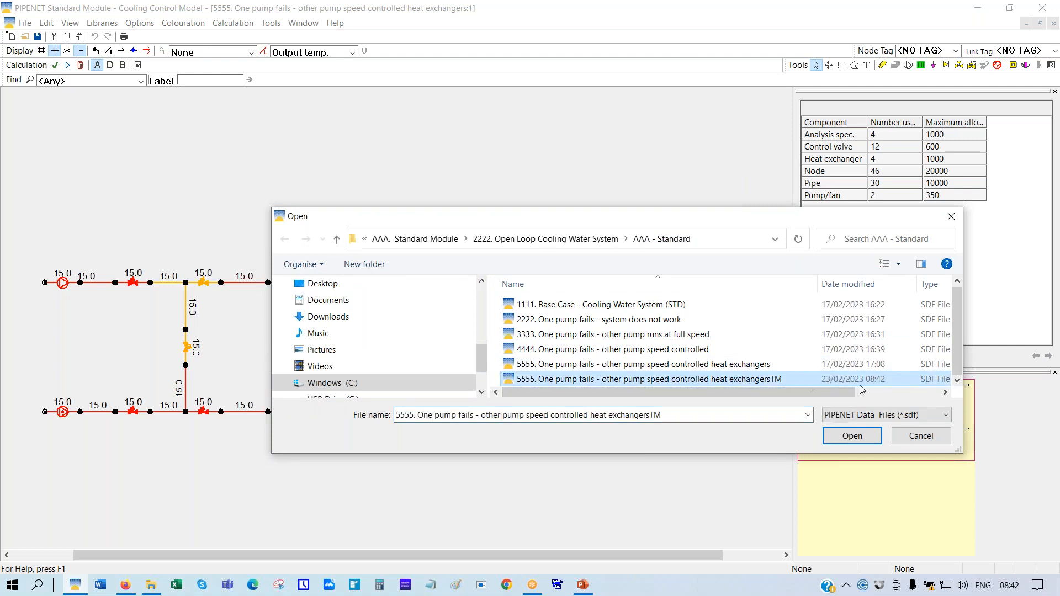
left_click(851, 437)
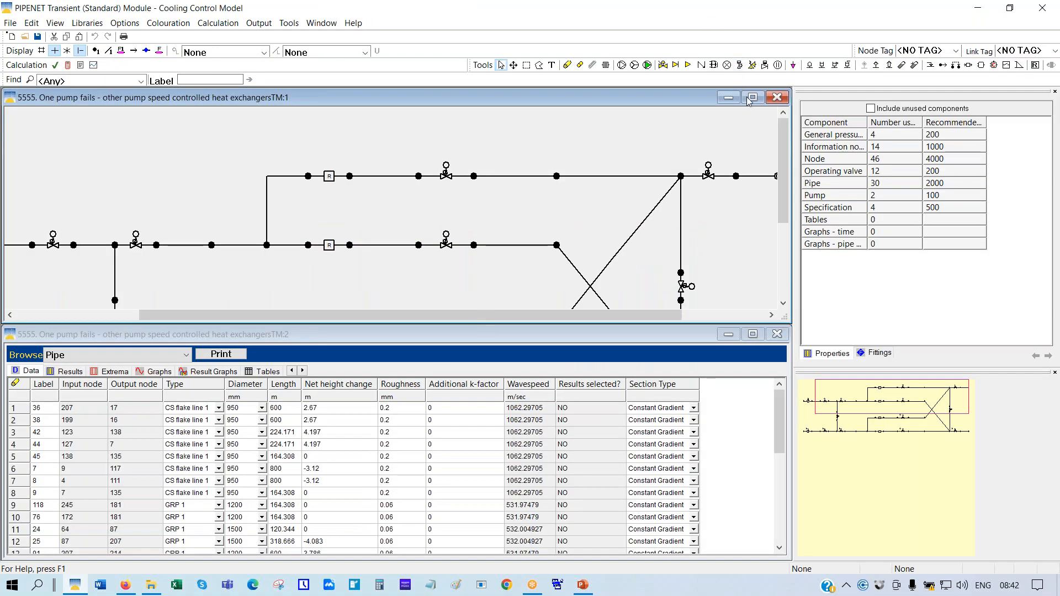
Maximise and fit the TM network, then show Pump 1's properties (RLC Pump, 22500 m³/h maximum flow)
left_click(754, 98)
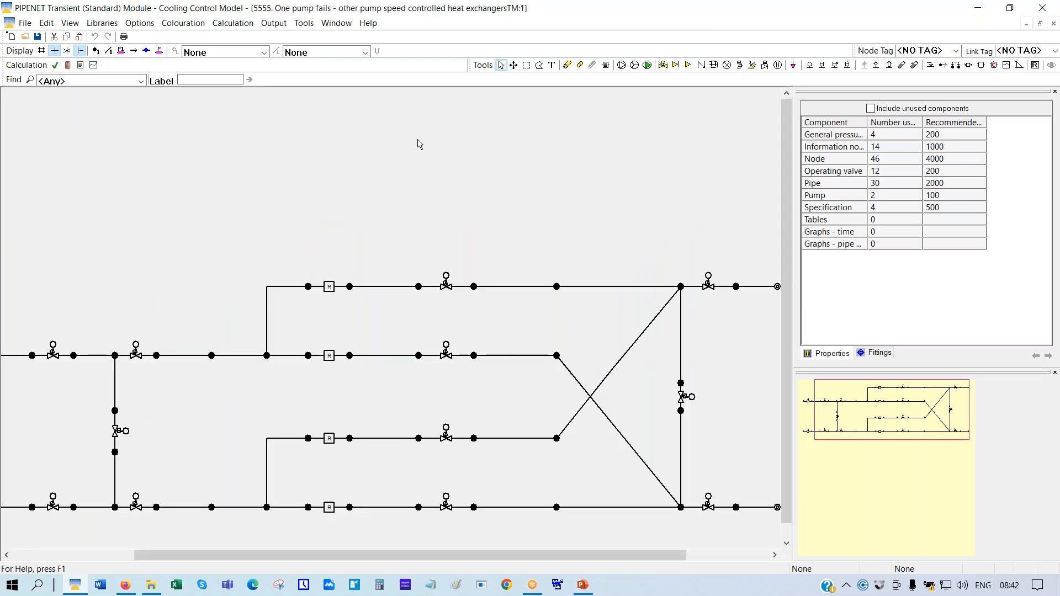
right_click(417, 139)
left_click(457, 241)
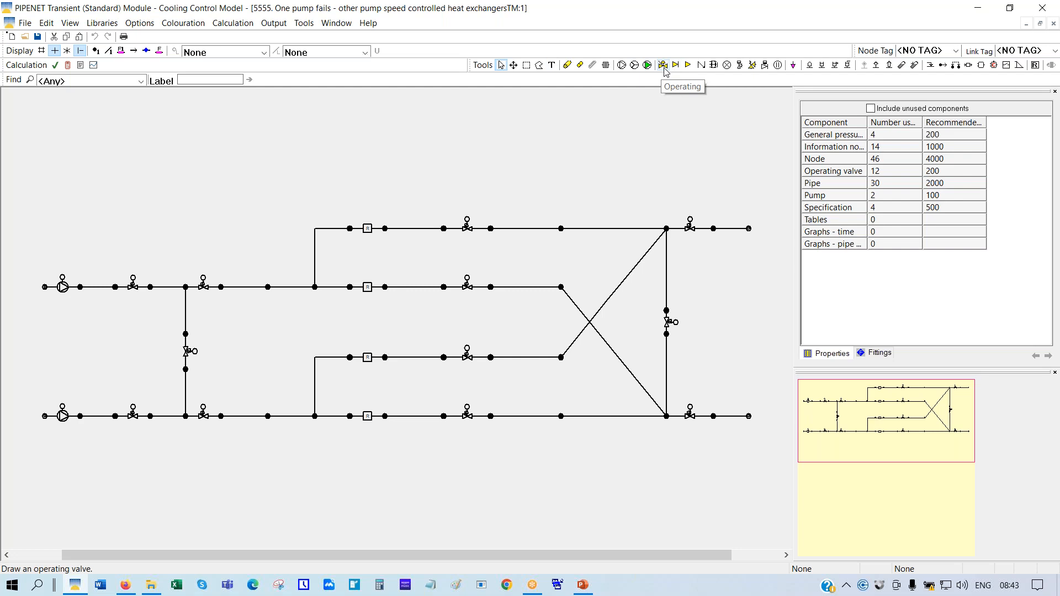
left_click(64, 293)
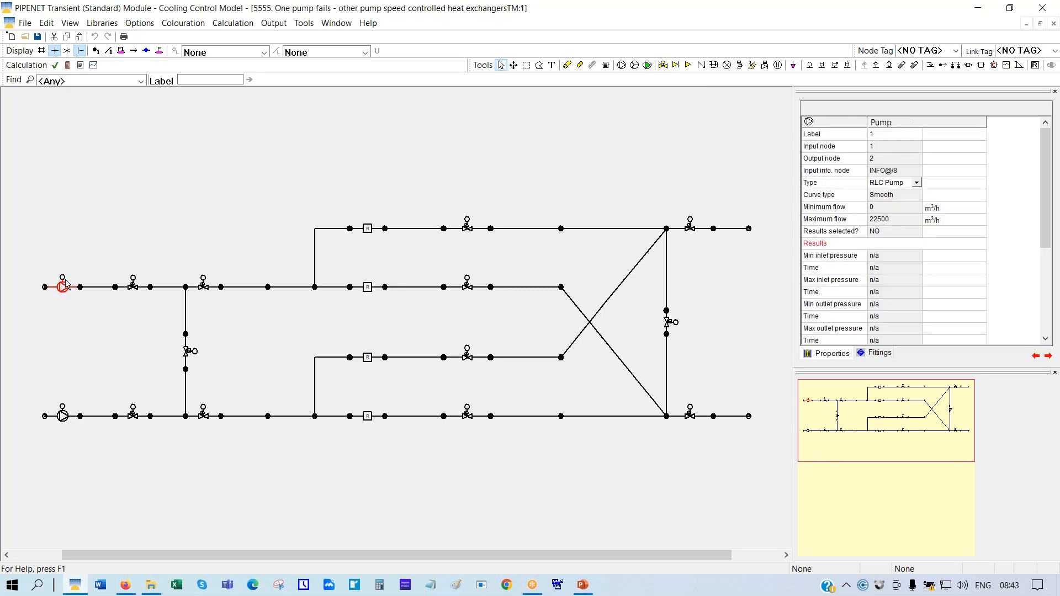
Check information node INFO@8's properties (Specification NO) and begin opening another model file
left_click(62, 278)
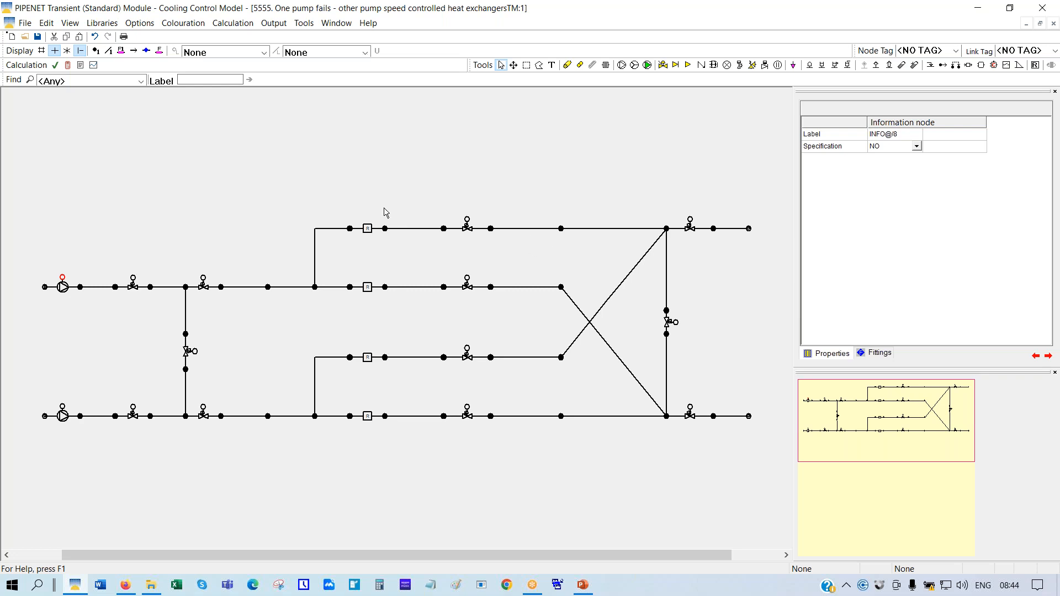
left_click(25, 37)
Open '1111 - Cooling Water System (TM) - steady state for check' from 2222 > BBB - Transient without saving, maximised
left_click(526, 240)
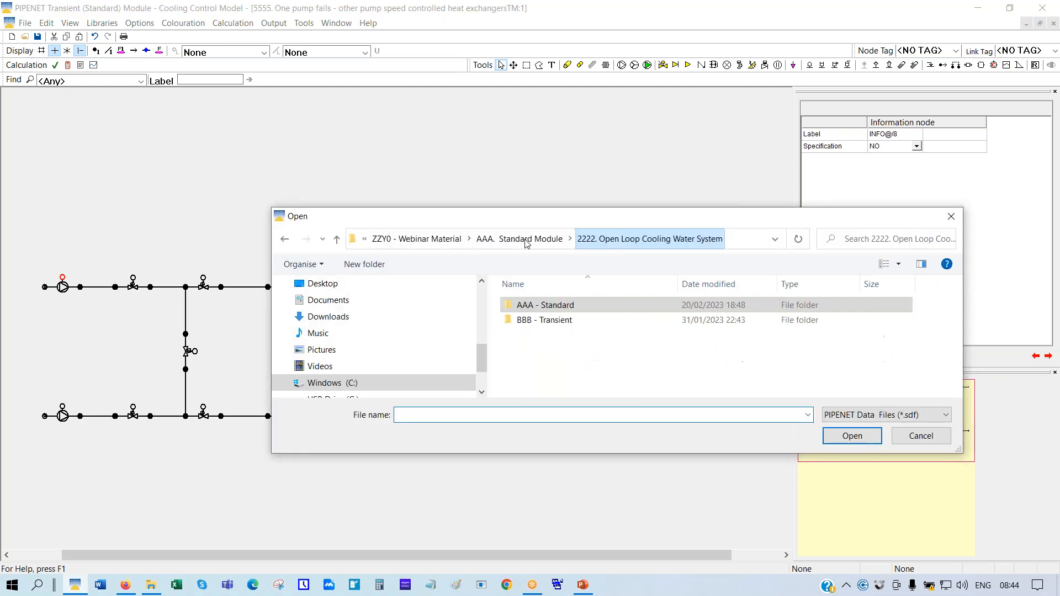
double_click(559, 324)
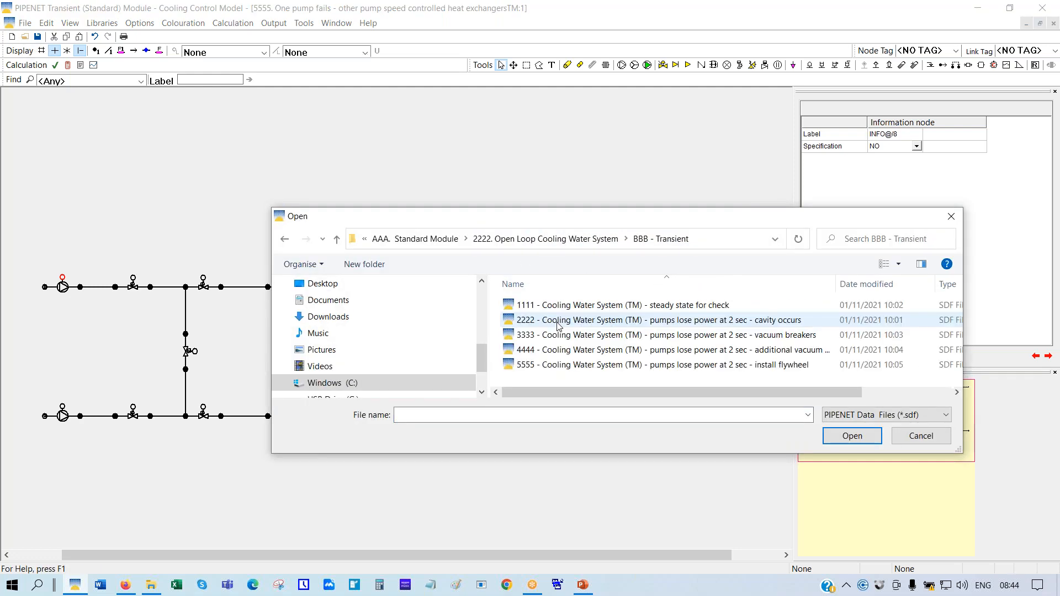
double_click(574, 307)
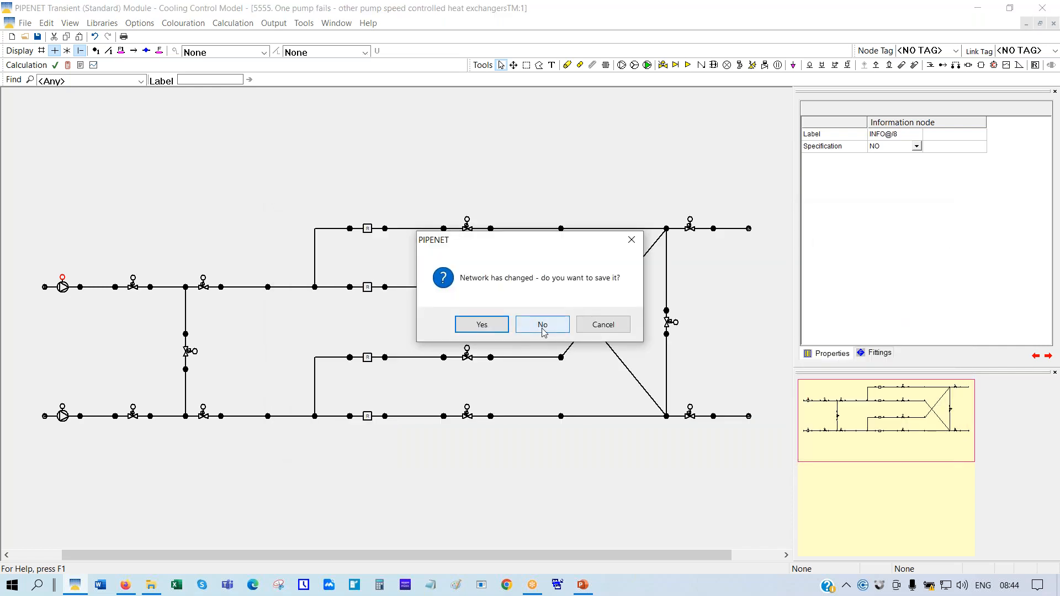
left_click(543, 329)
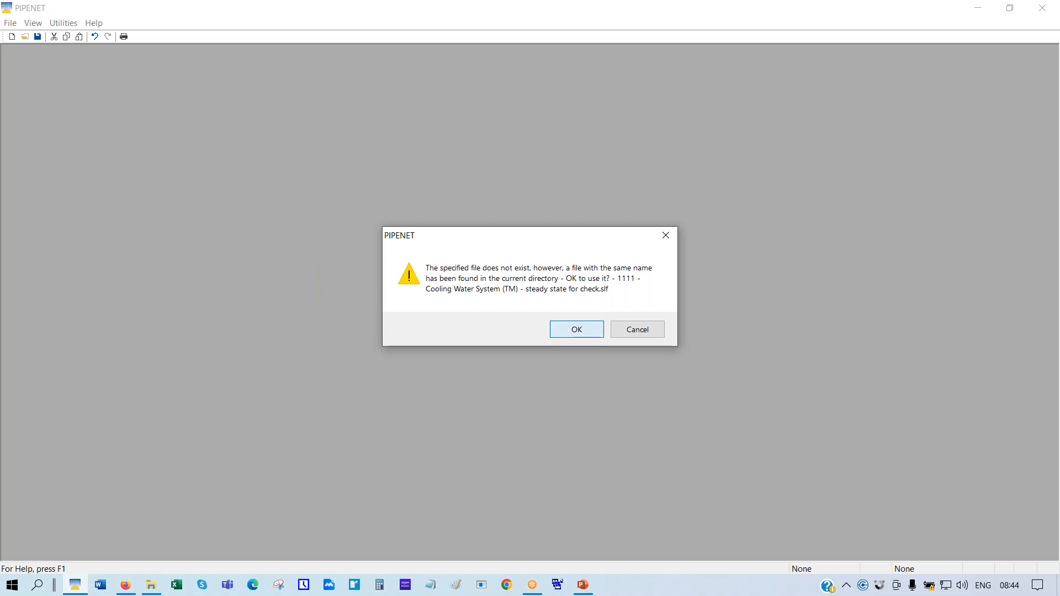
left_click(565, 330)
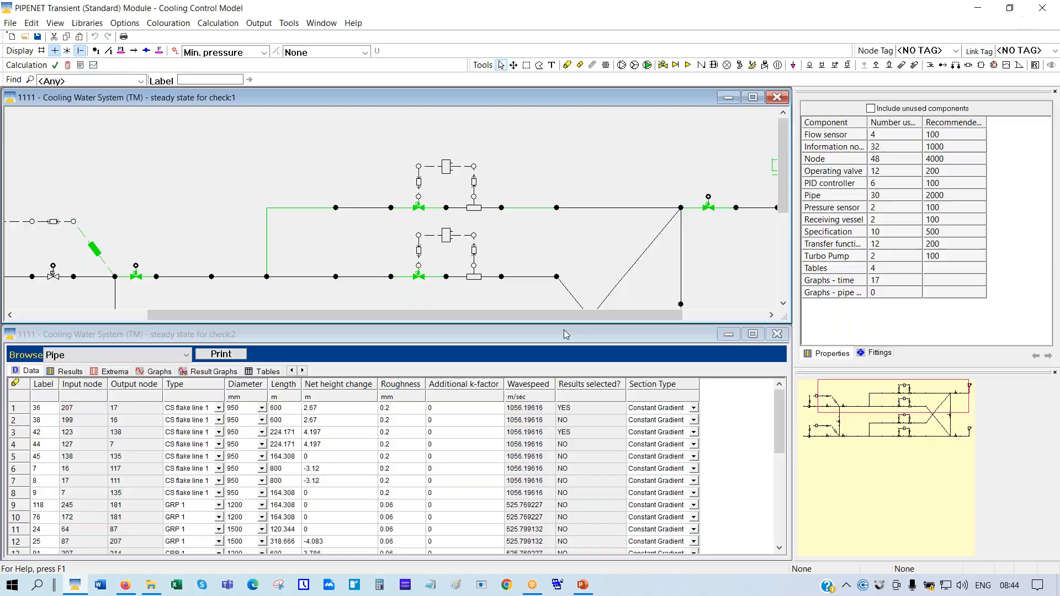
left_click(754, 98)
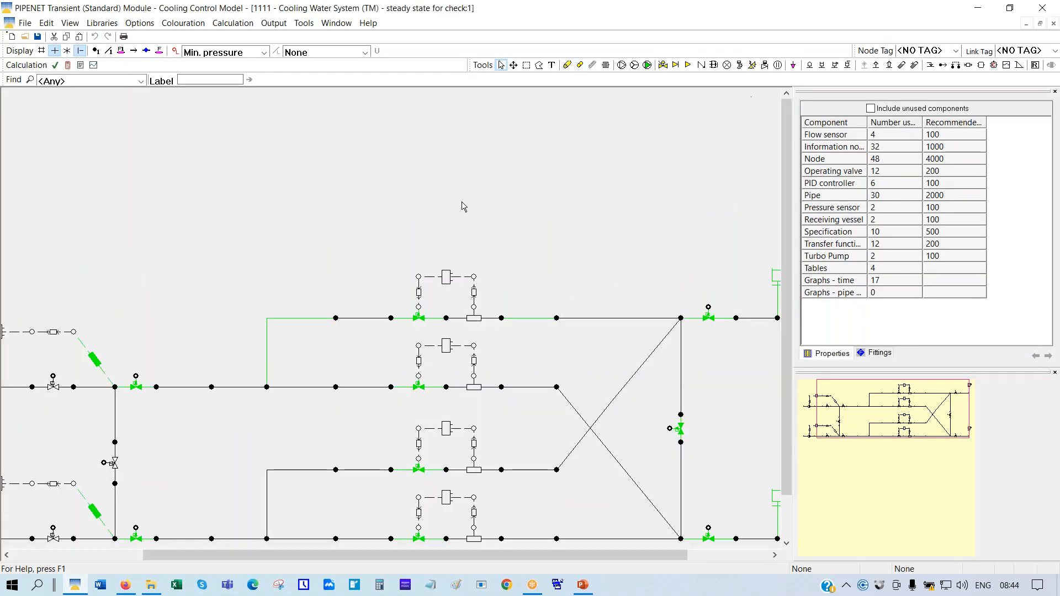
right_click(466, 144)
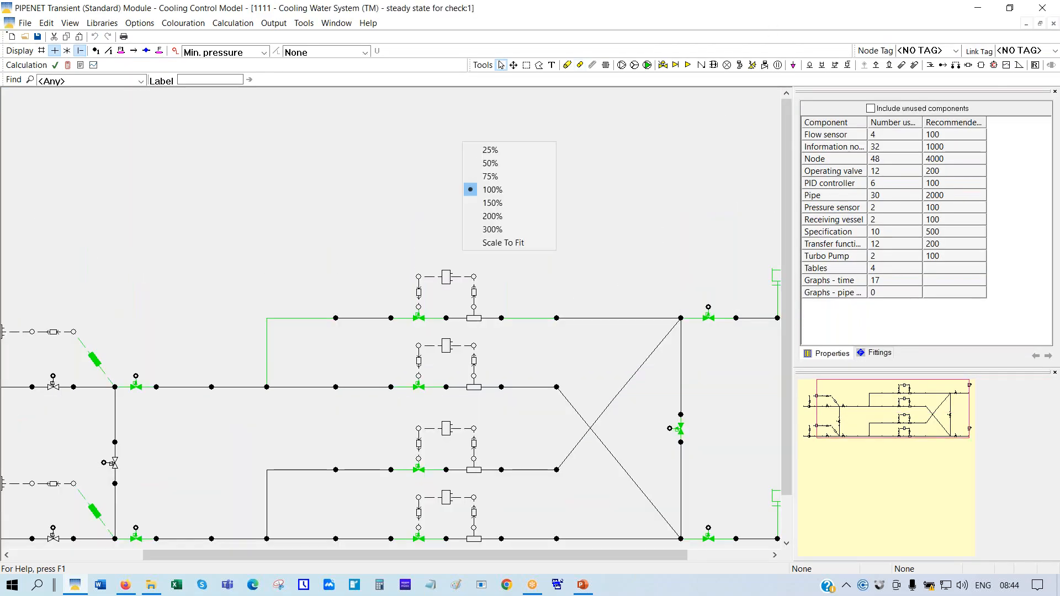
Fit the cooling network and inspect the operating valve, information node 65 (constant 1) and pressure sensor 2
left_click(501, 247)
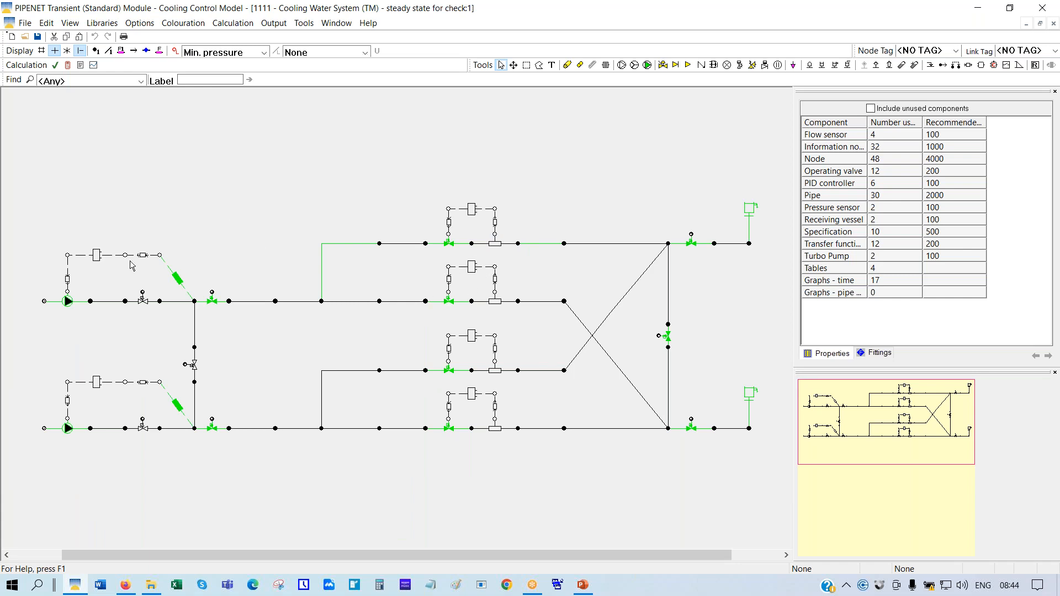
left_click(213, 305)
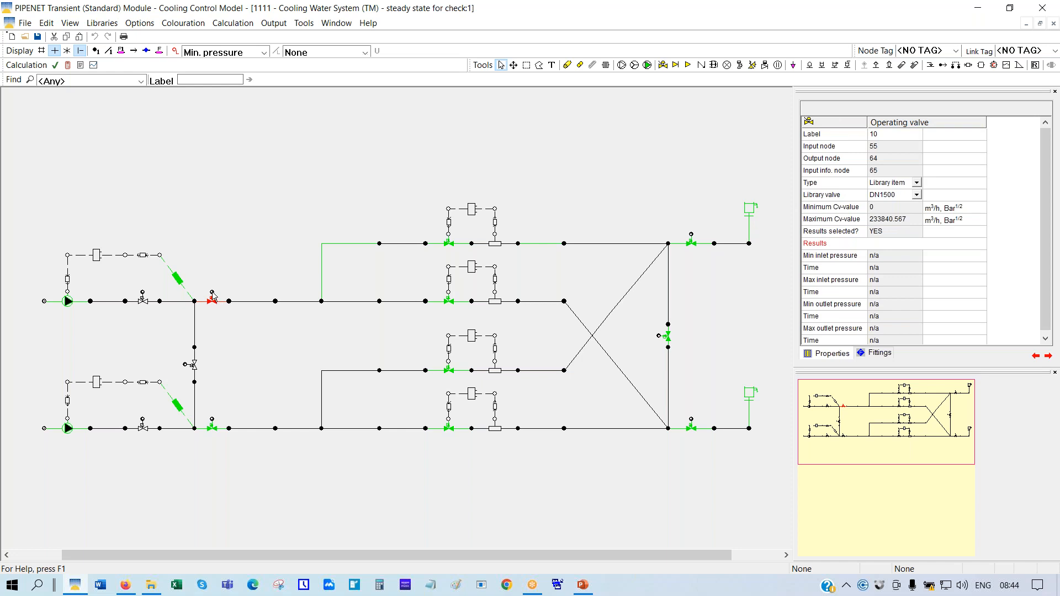
left_click(212, 293)
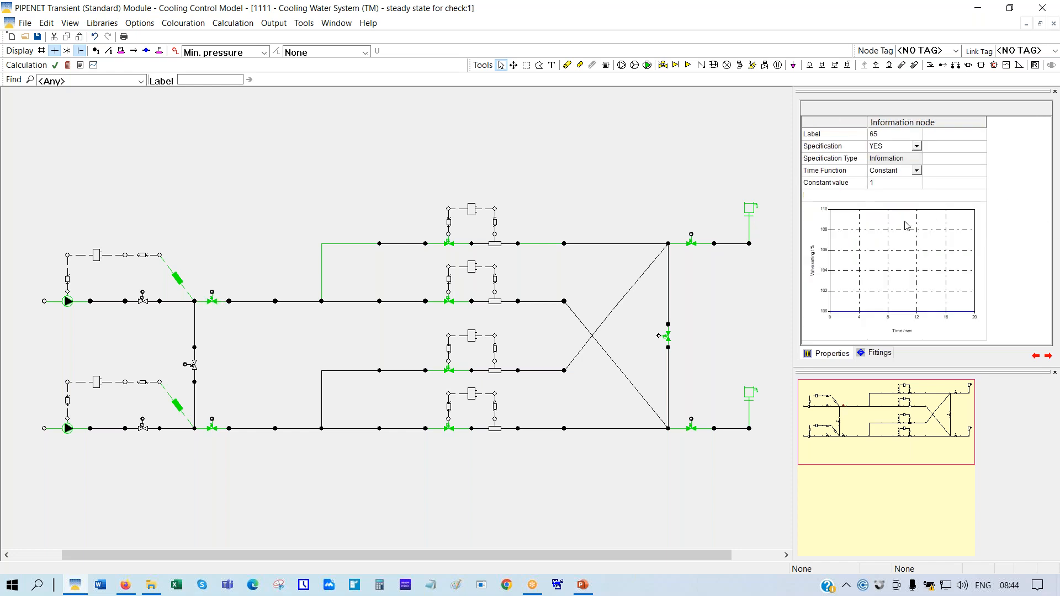
left_click(839, 185)
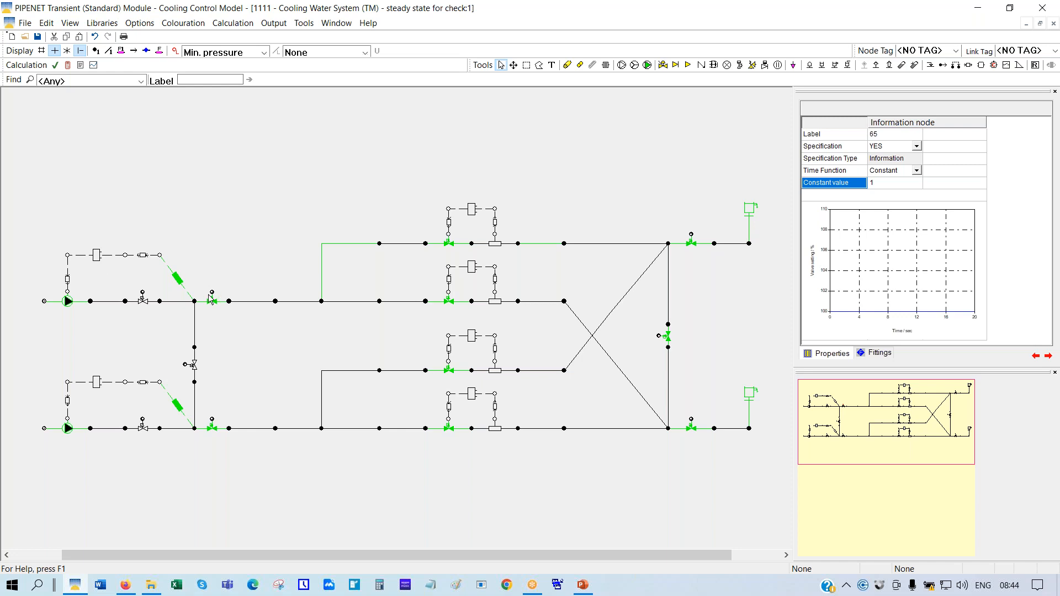
left_click(176, 277)
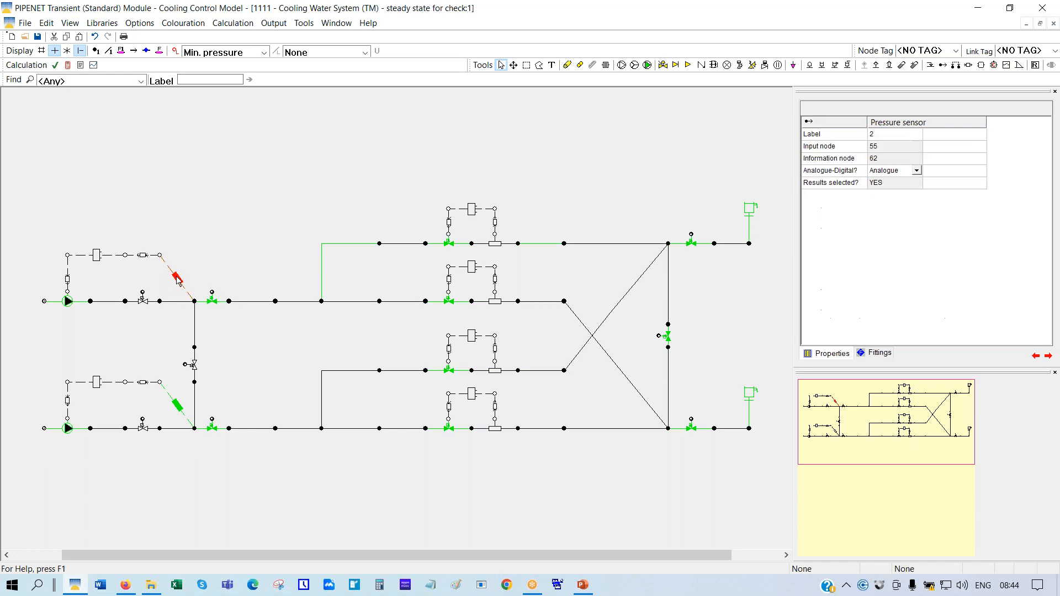
Show transfer function 31, PID controller 16 and transfer function 32 (first order, 10 sec) properties
left_click(143, 255)
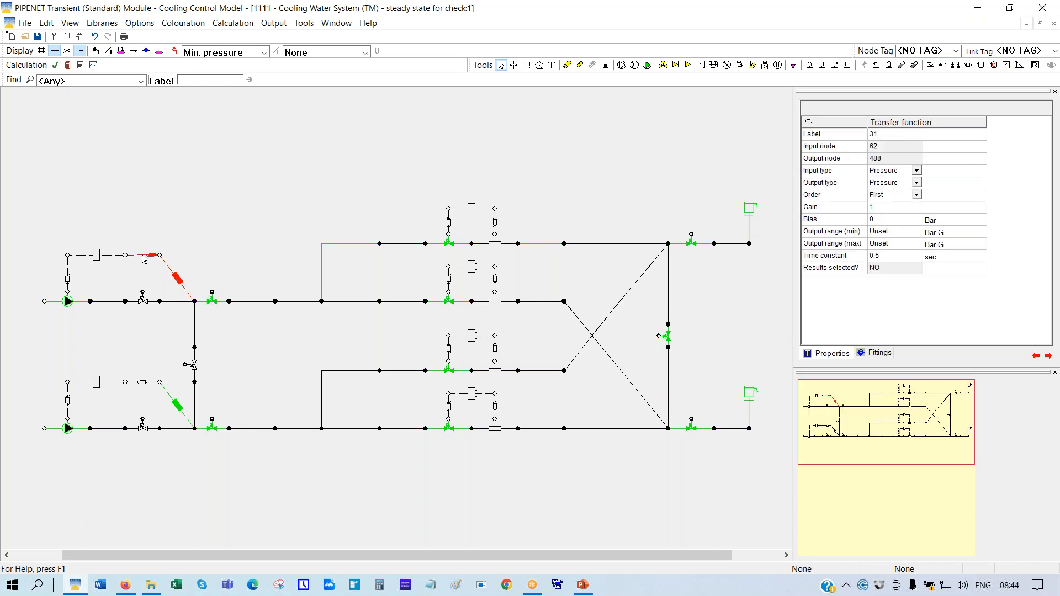
left_click(97, 257)
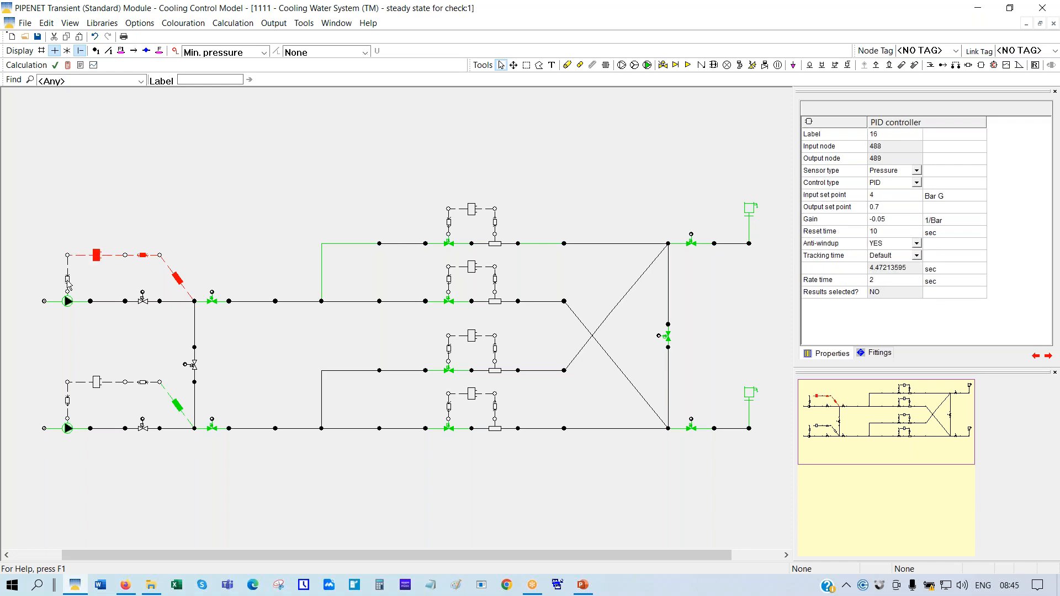
left_click(68, 283)
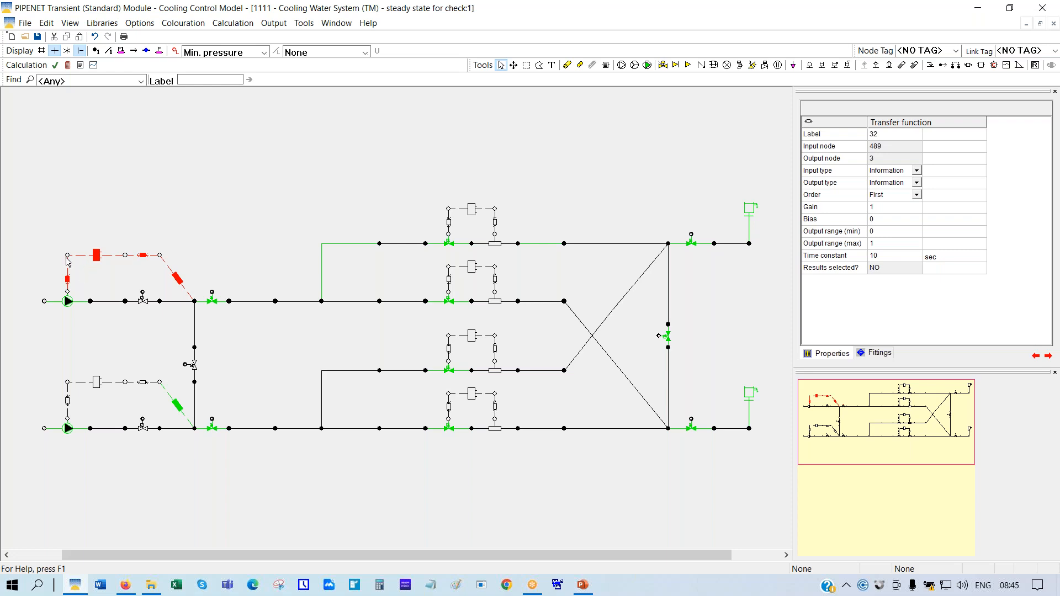
Reselect PID controller 16 and keep its control type as PID after viewing the P/I/D options
left_click(96, 257)
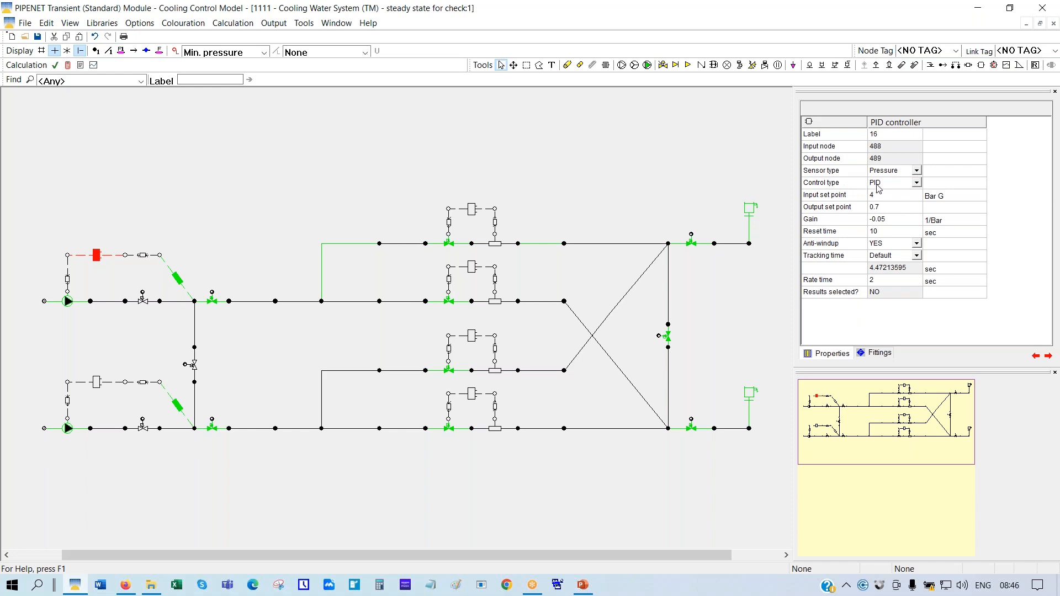
left_click(917, 186)
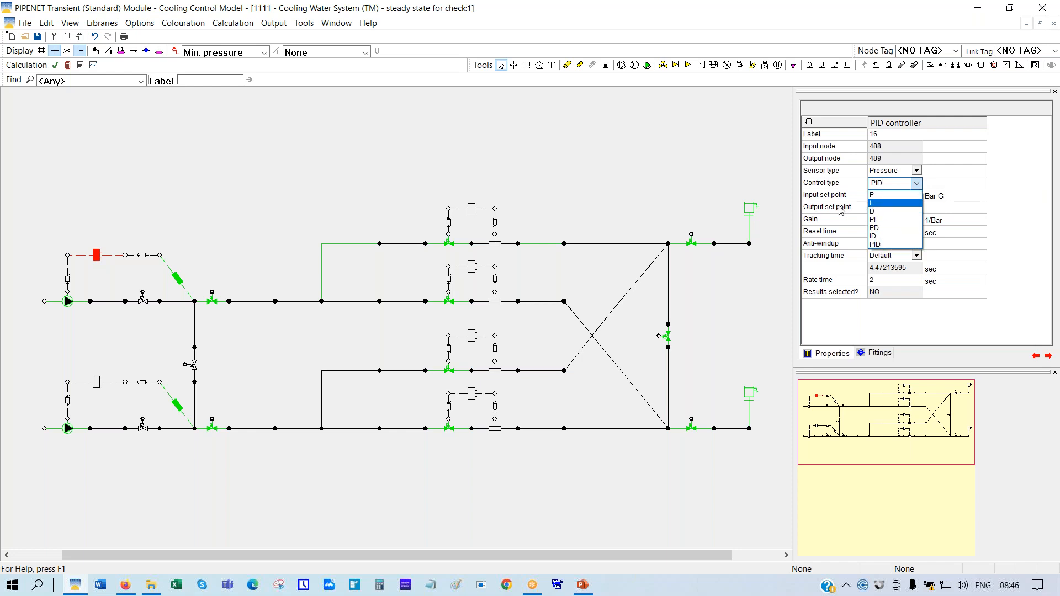
left_click(764, 178)
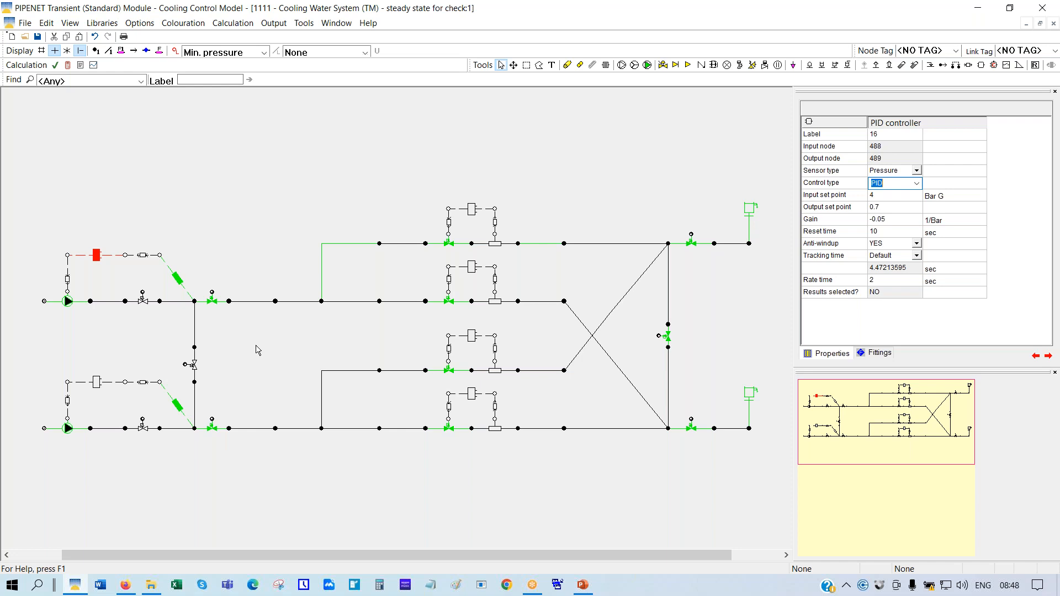
Check both turbo pumps' settings, including the upper pump's trip time
left_click(67, 301)
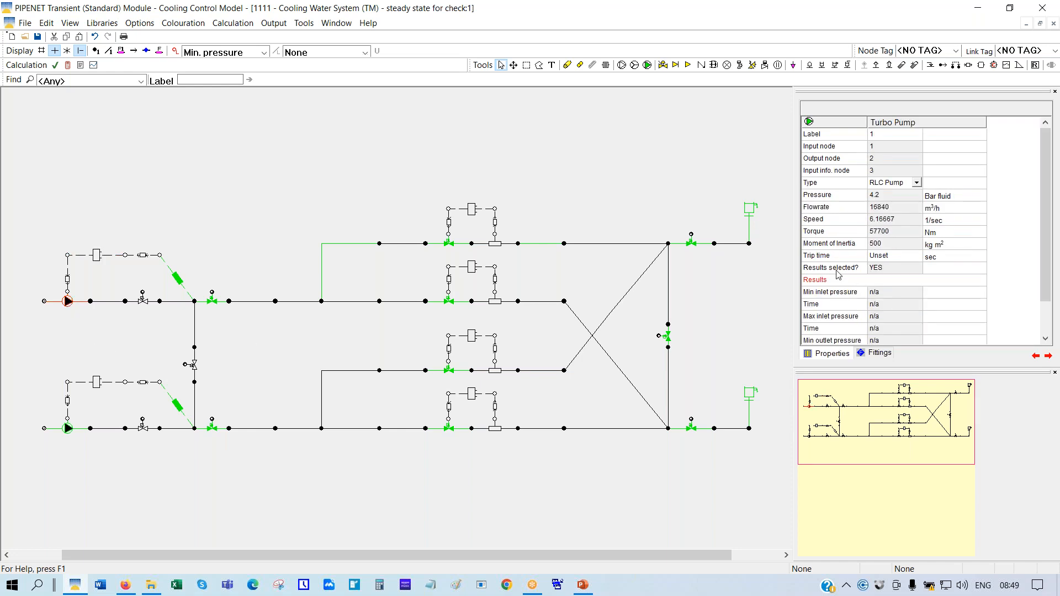
left_click(823, 258)
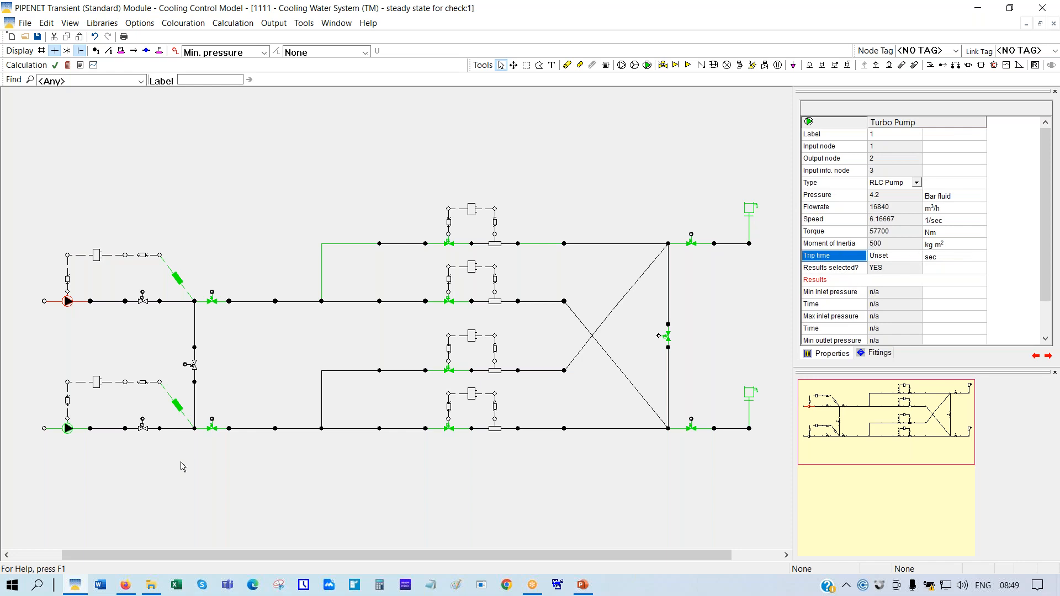
left_click(67, 429)
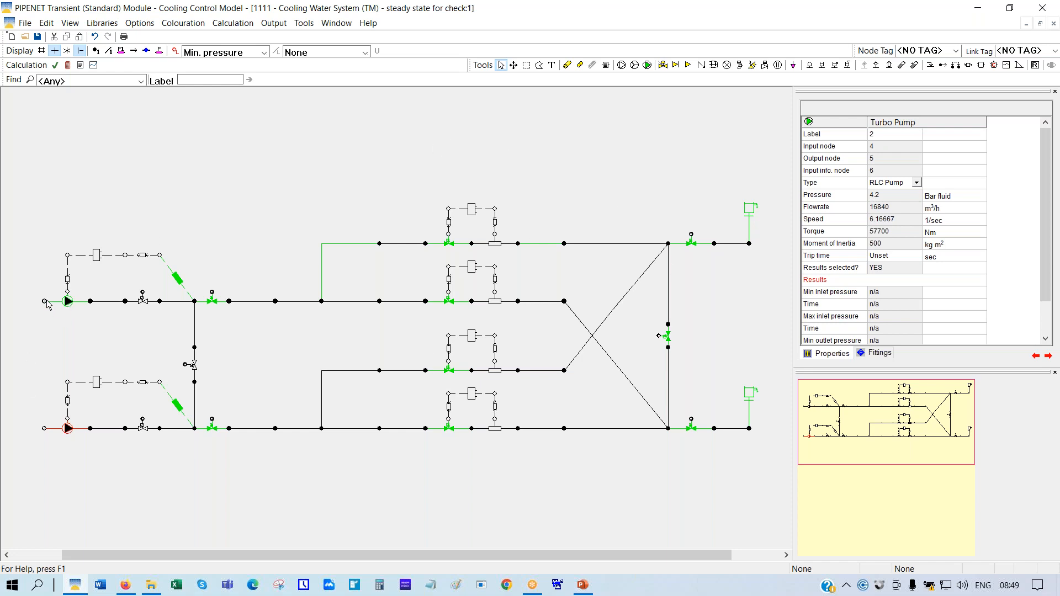
Set the node Display to None and check inlet nodes 1 (constant 0.3 Bar G) and 4
left_click(45, 302)
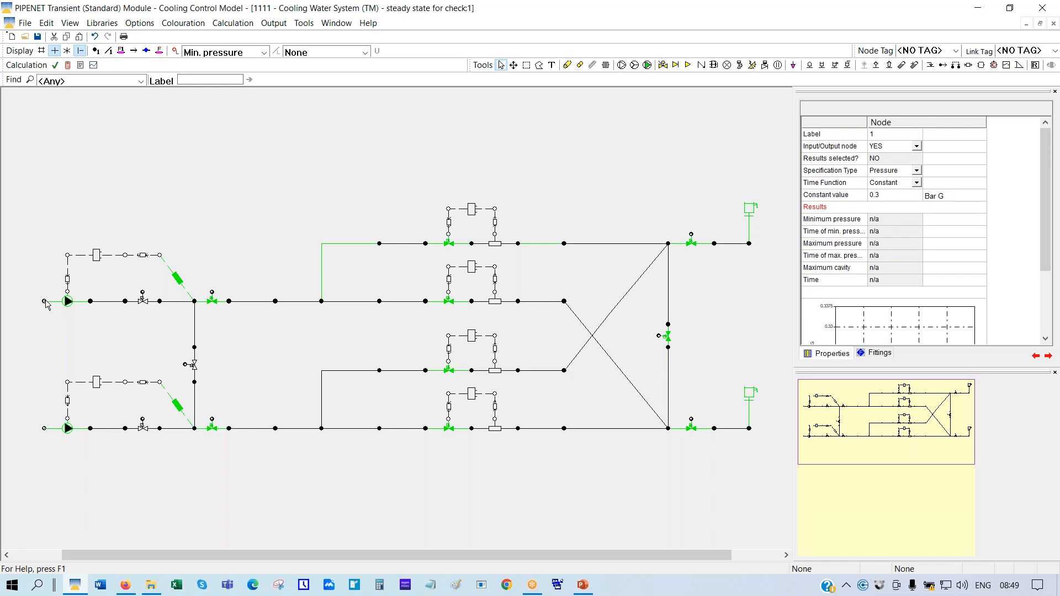
left_click(263, 53)
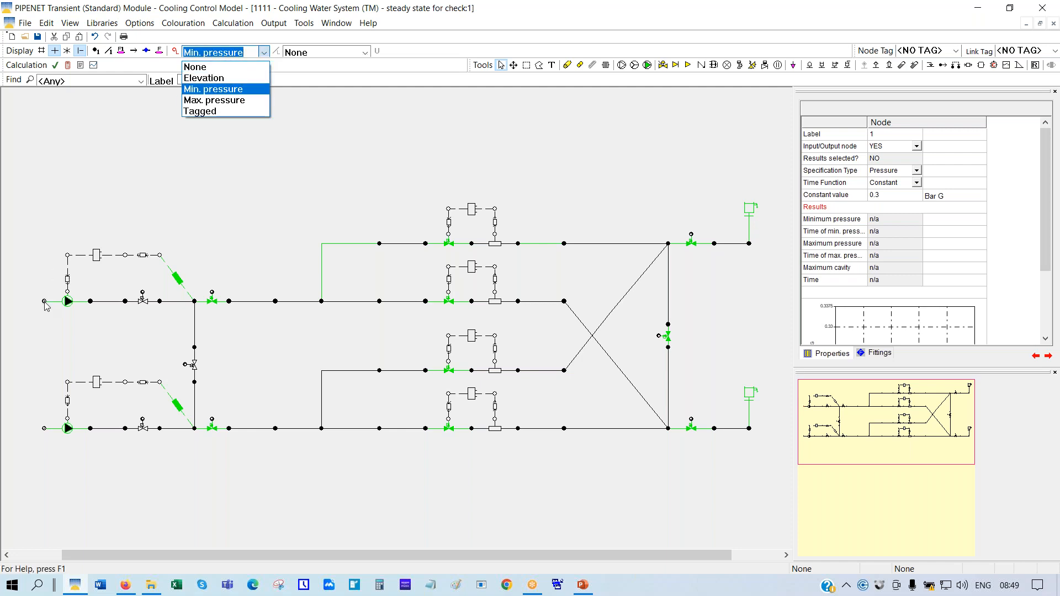
left_click(45, 303)
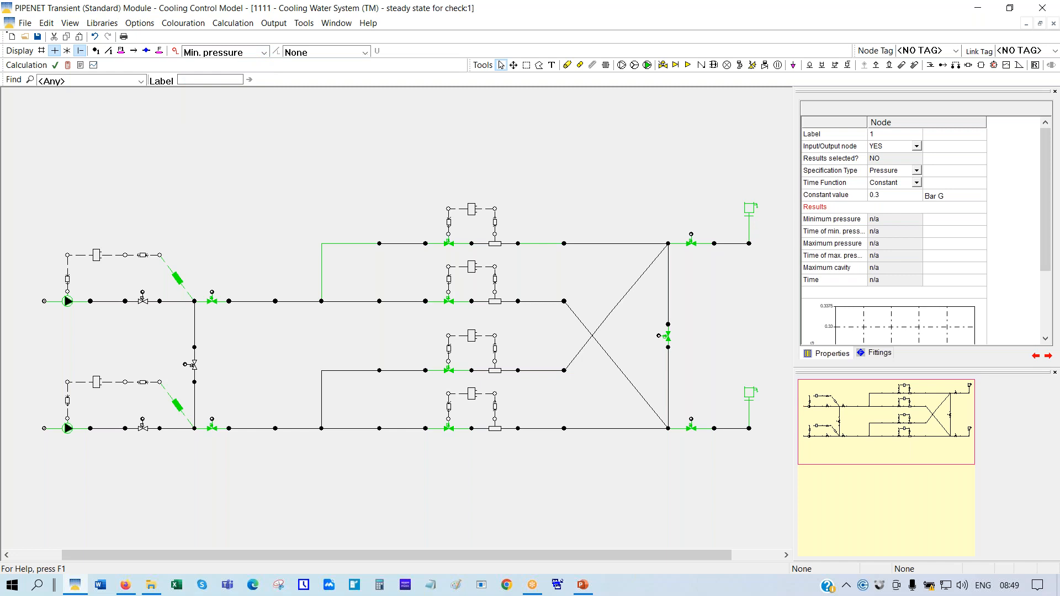
left_click(264, 53)
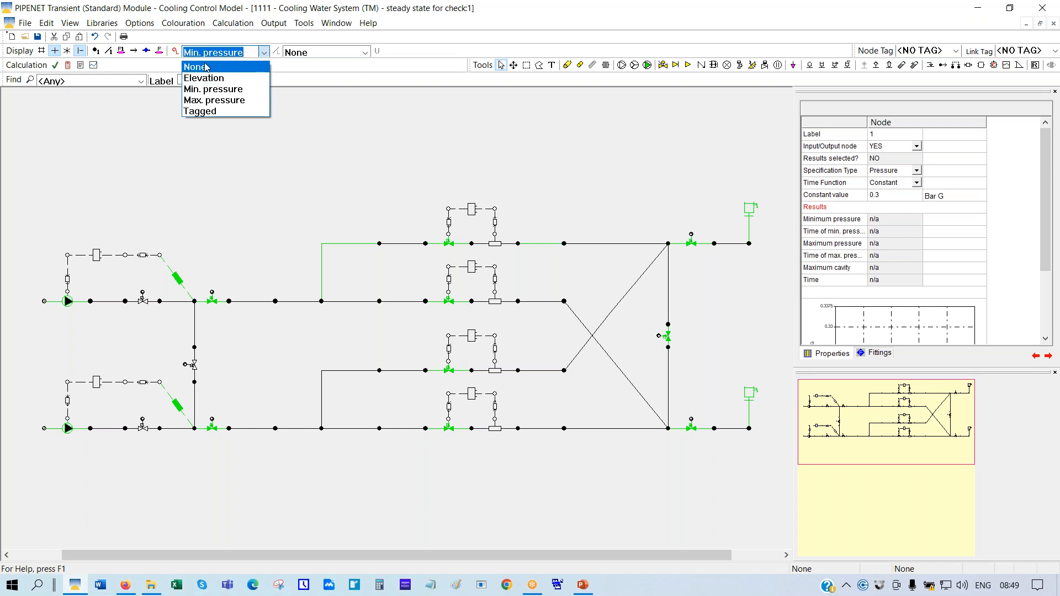
left_click(206, 67)
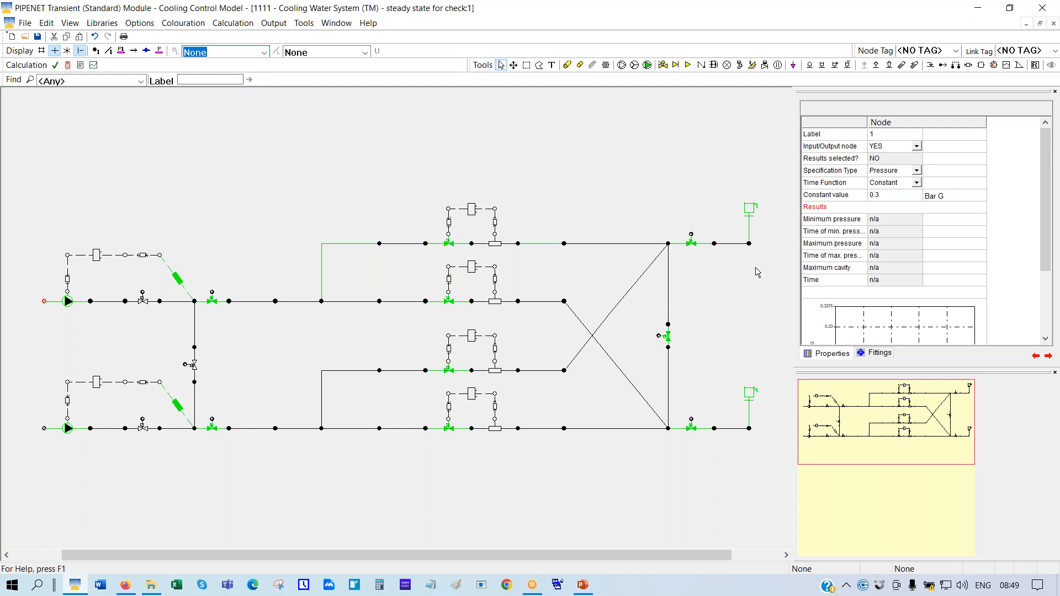
left_click(823, 197)
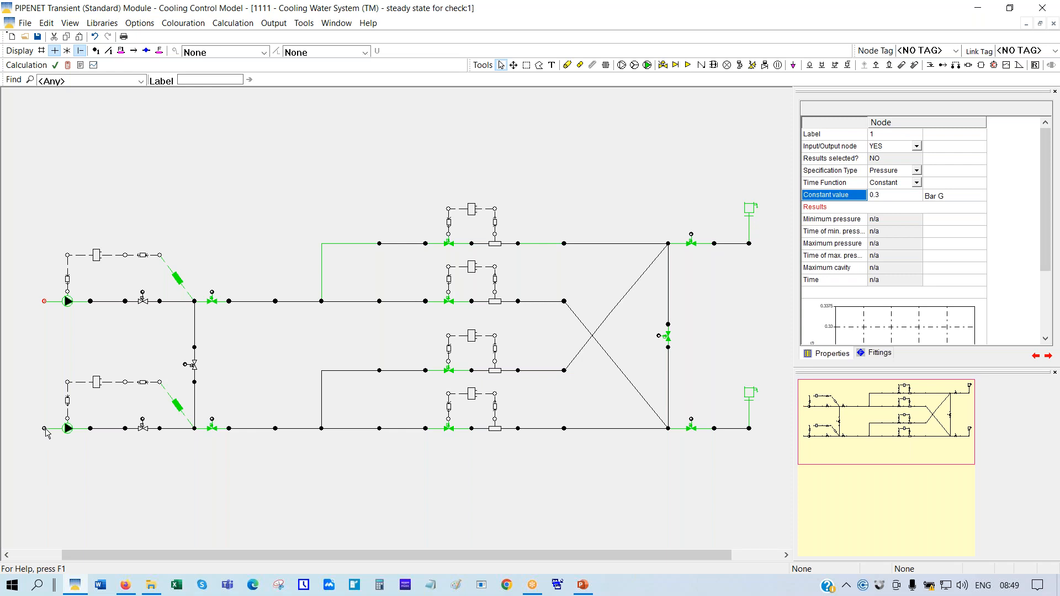
left_click(44, 428)
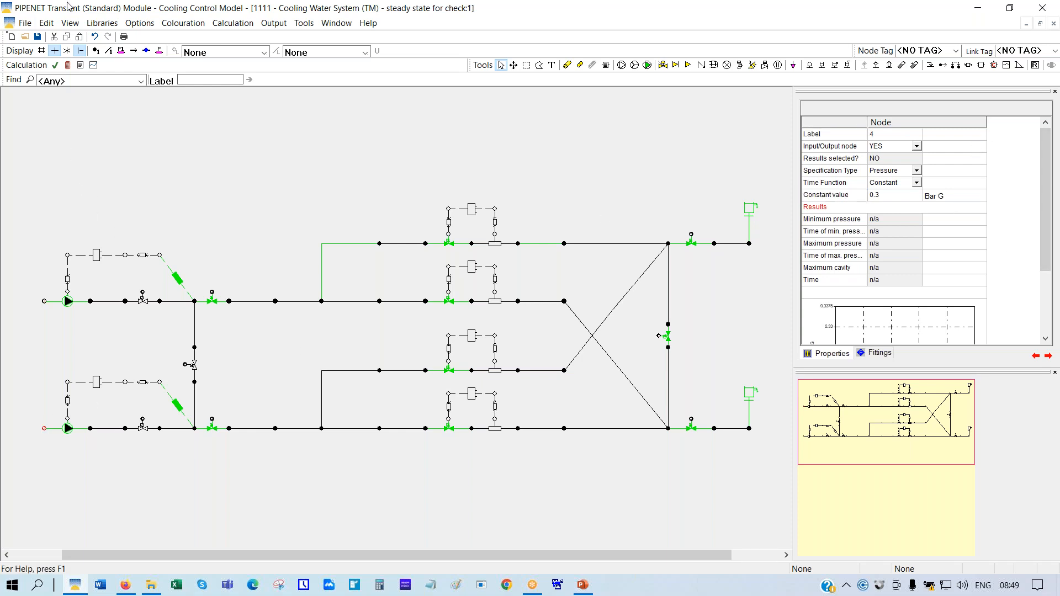
Run the calculation, overwriting previous results, then open the result graphs for turbo pump 1
left_click(68, 65)
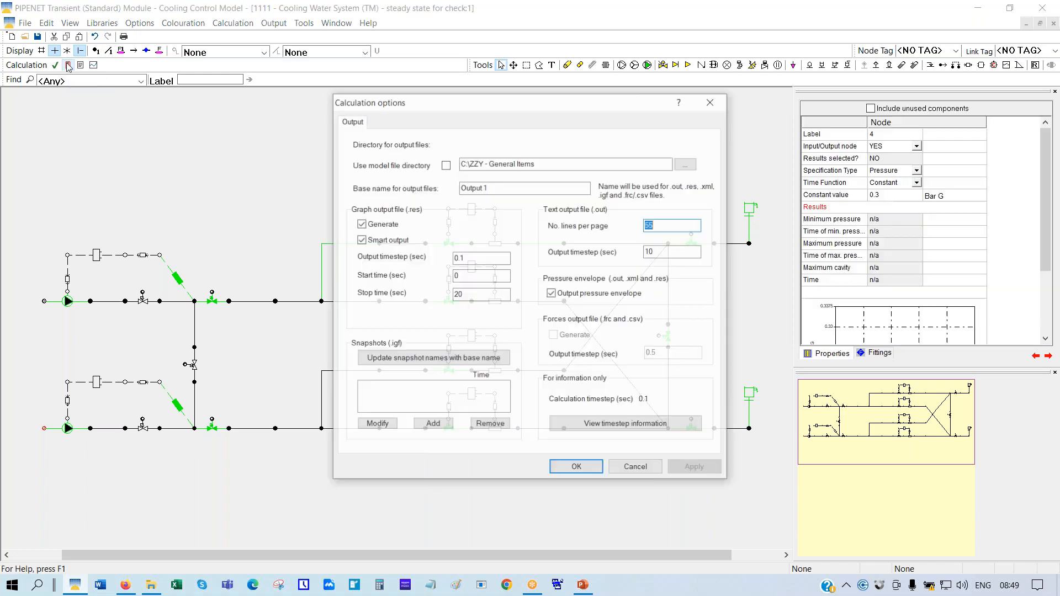
left_click(574, 470)
left_click(579, 340)
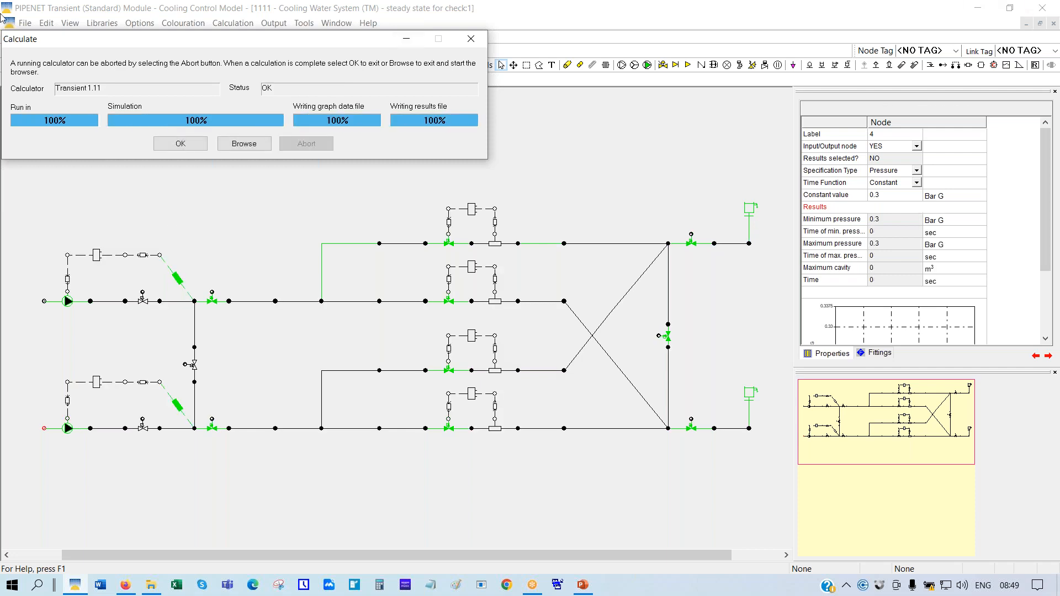
left_click(180, 144)
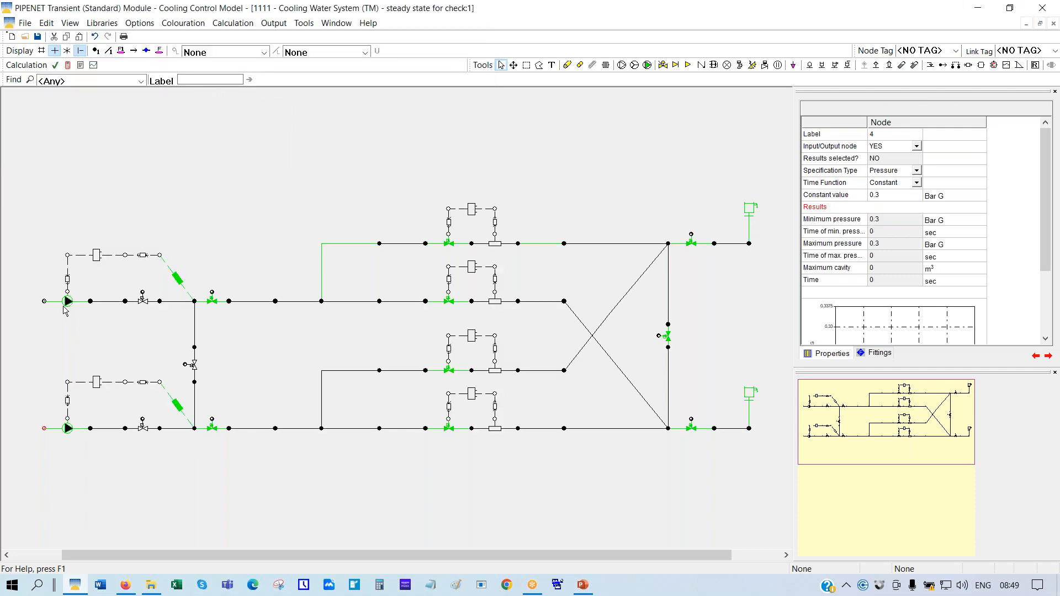
left_click(67, 301)
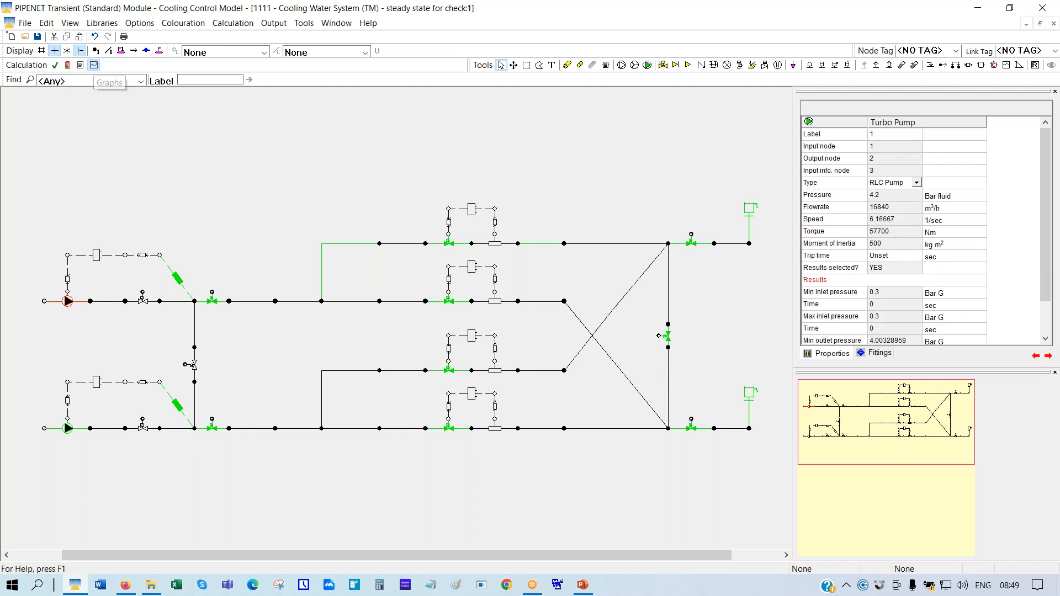
left_click(93, 65)
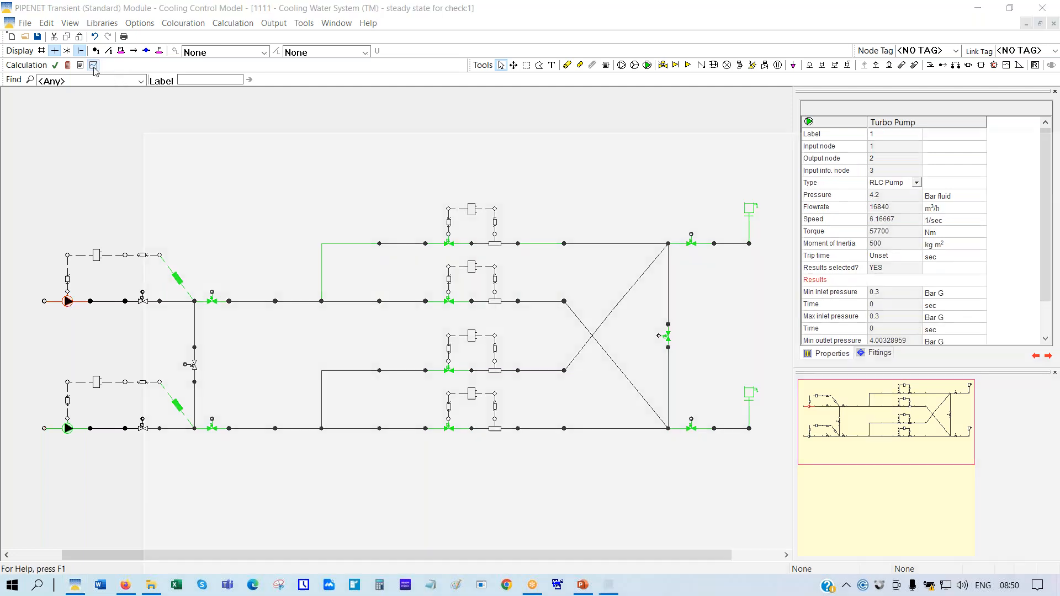
Maximise the viewer and plot turbo pump 1's proportional speed from Output 1.res instead of rotation speed
double_click(429, 141)
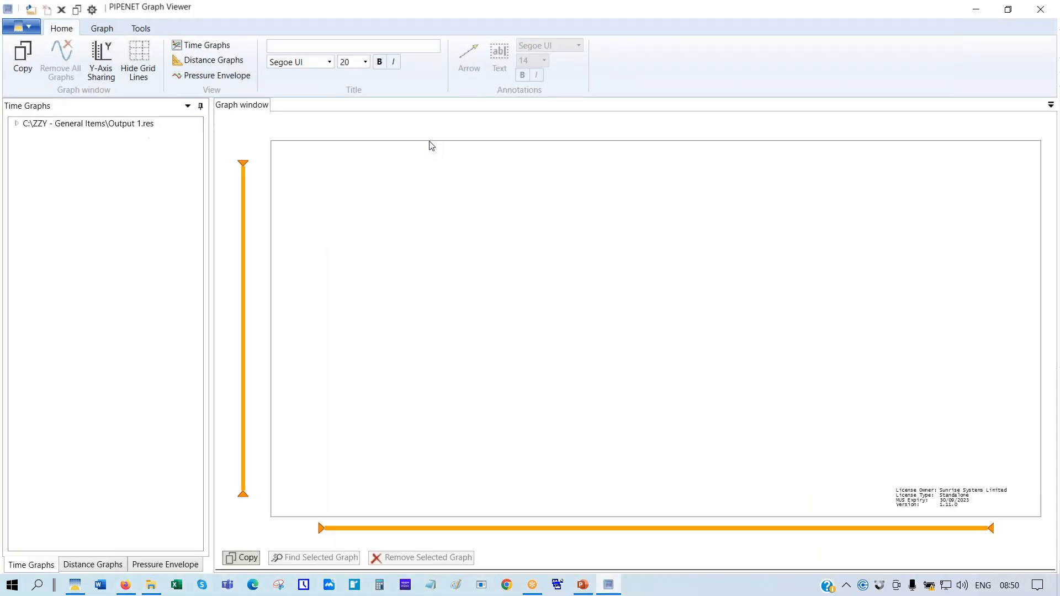
left_click(17, 125)
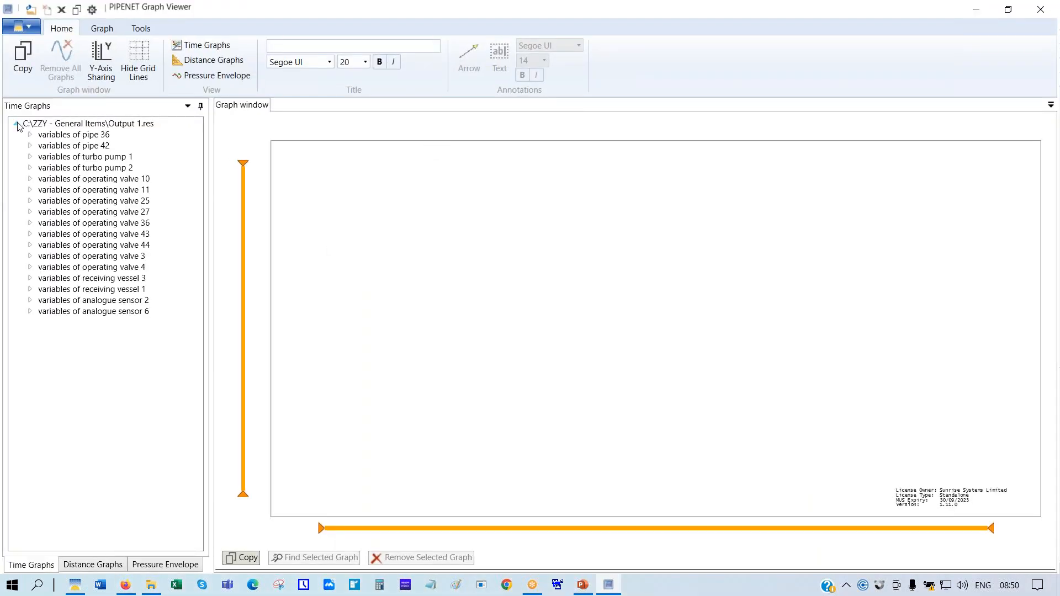
left_click(30, 158)
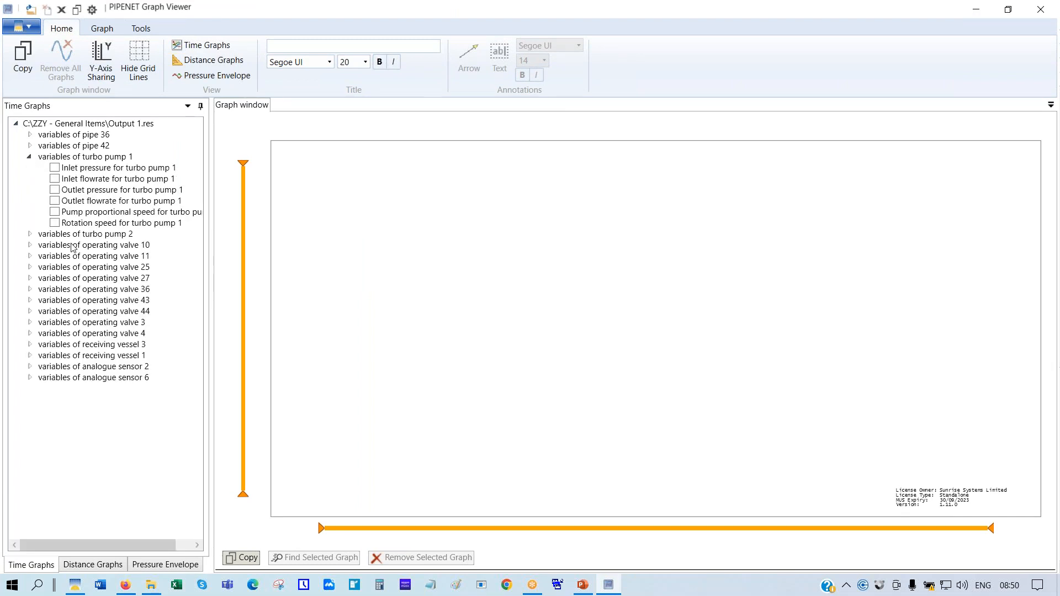
left_click(58, 223)
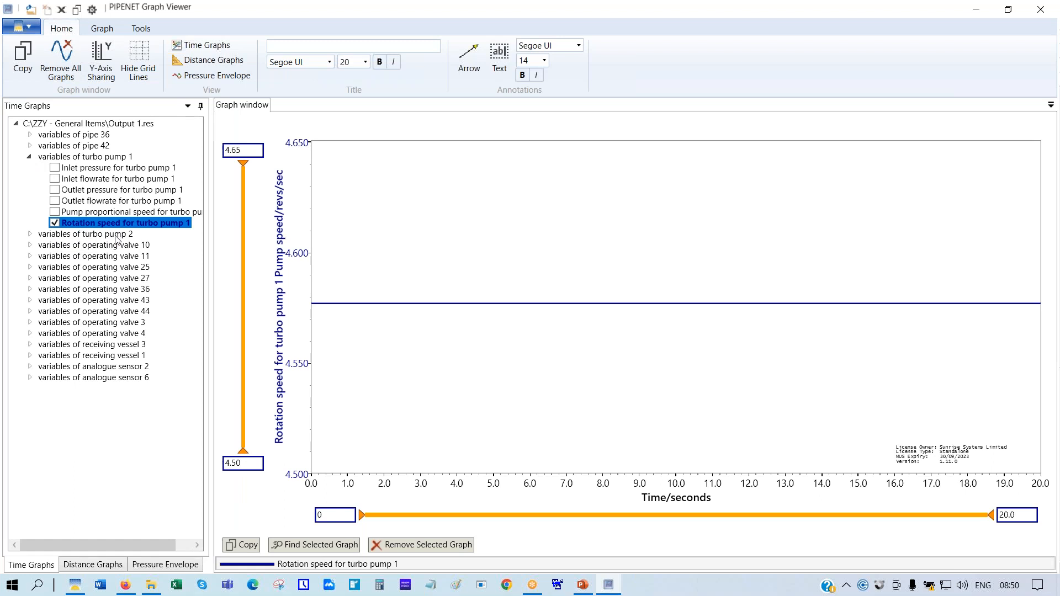
left_click(55, 213)
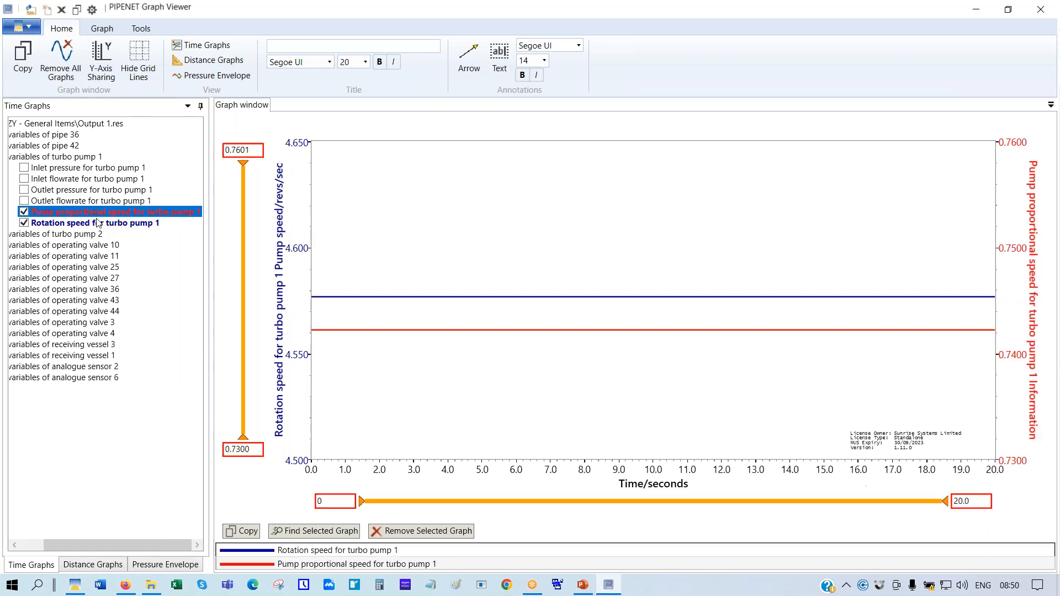
left_click(24, 224)
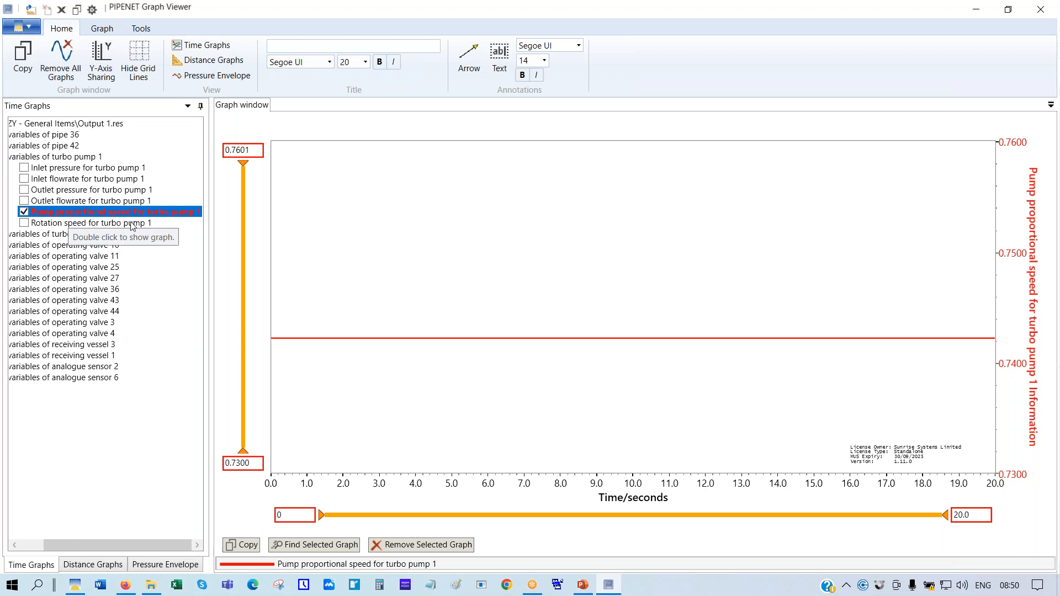
Read the proportional speed near 16 s (steady at 0.742163), then close the Graph Viewer
left_click(844, 339)
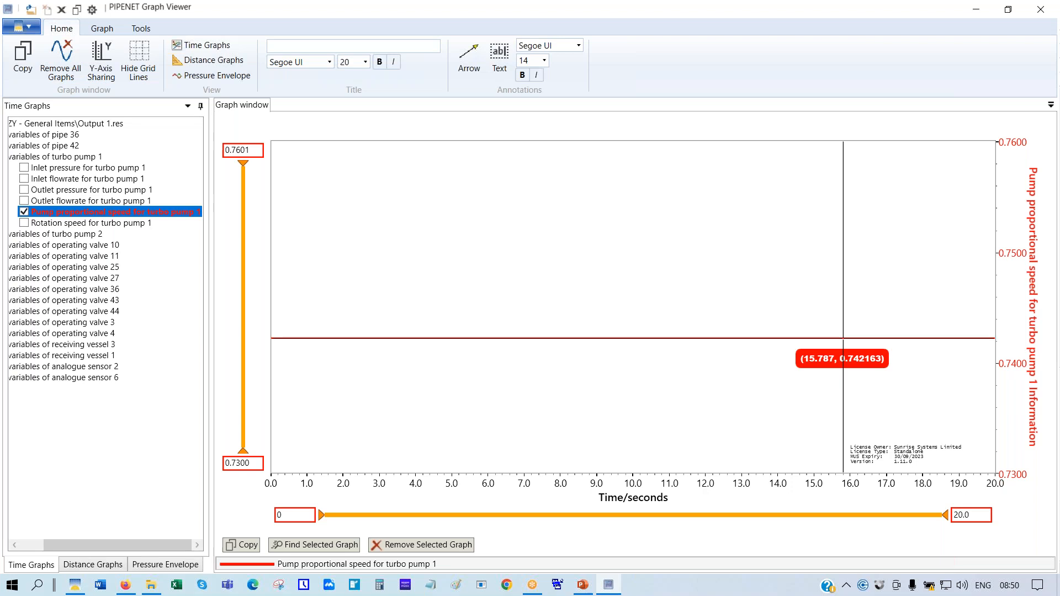
left_click(848, 338)
left_click_drag(848, 338, 848, 337)
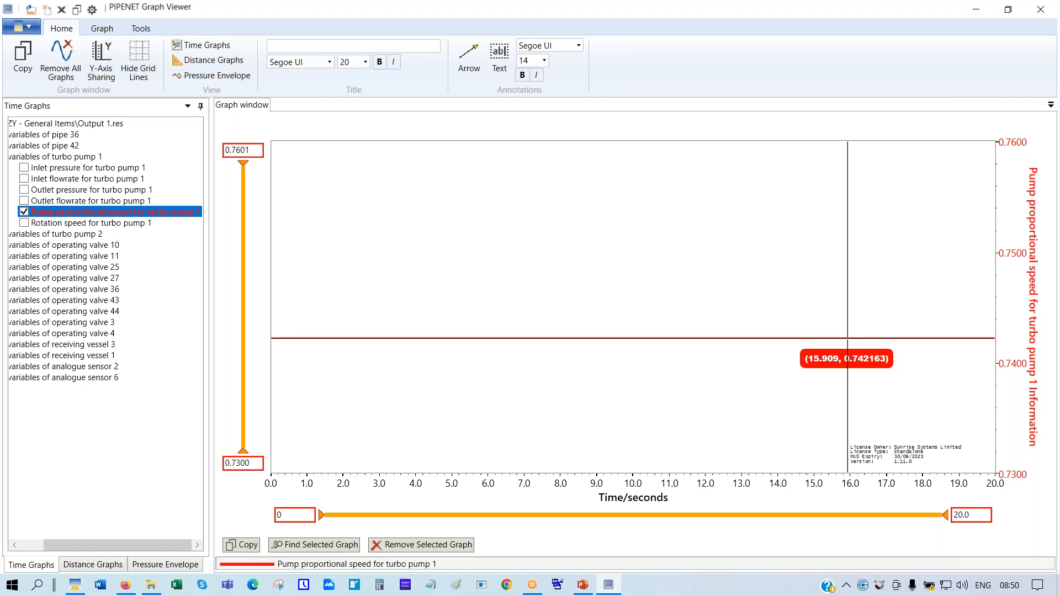
left_click_drag(848, 338, 855, 354)
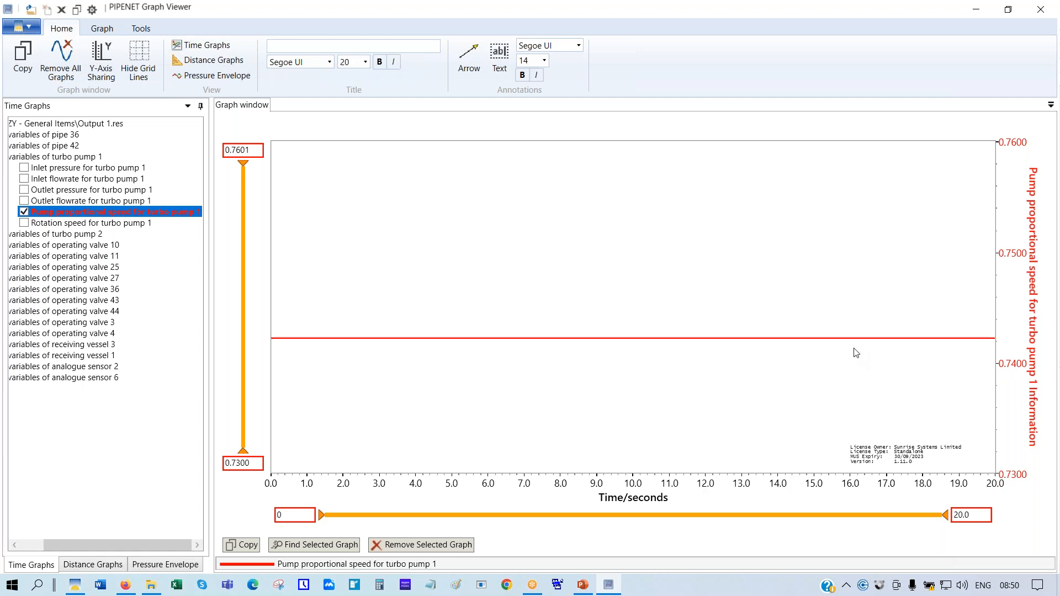
left_click(857, 338)
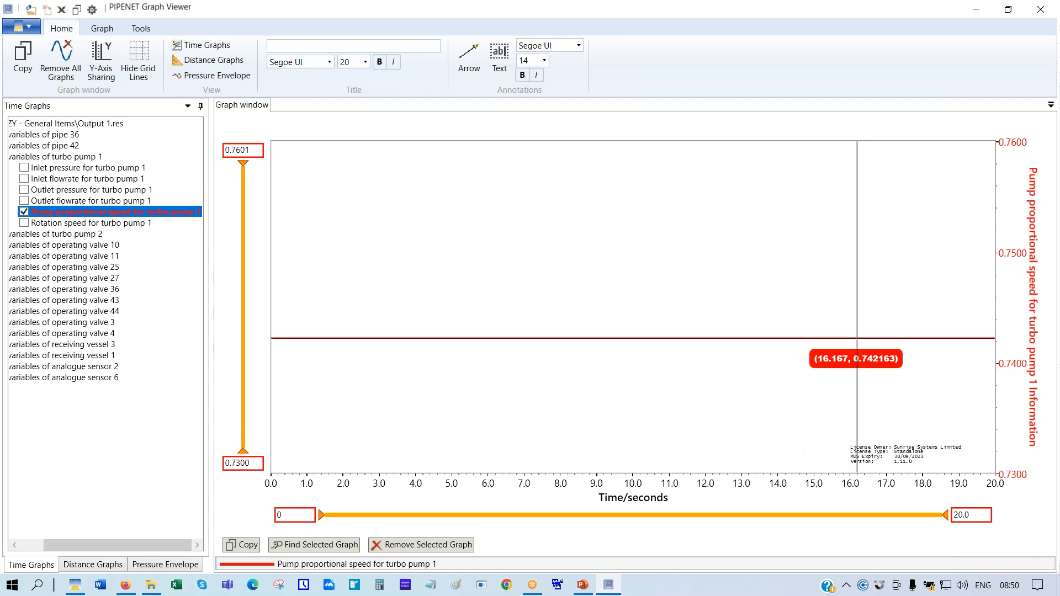
left_click(1041, 11)
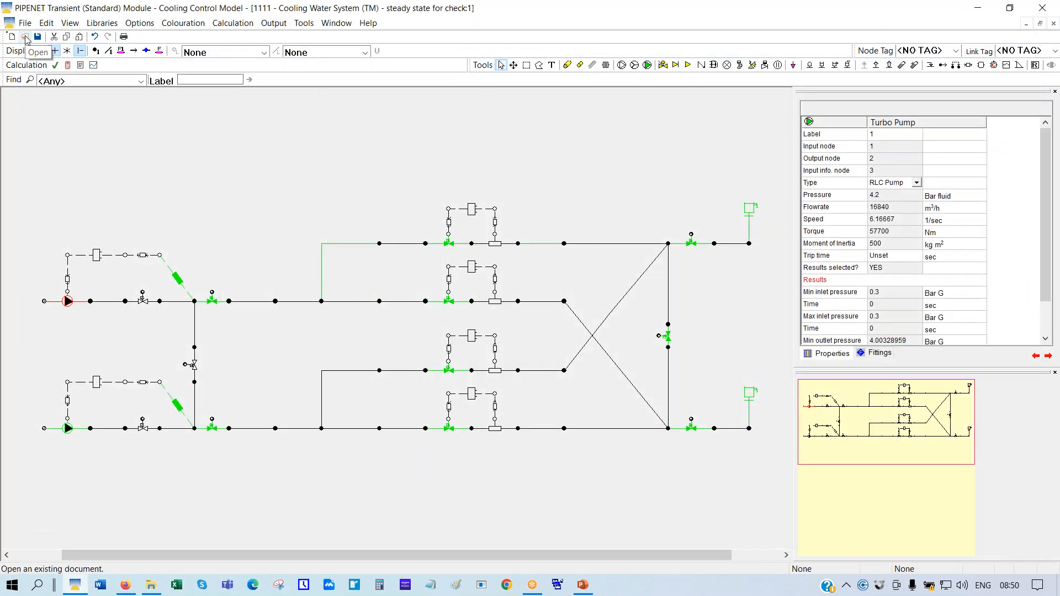
left_click(25, 36)
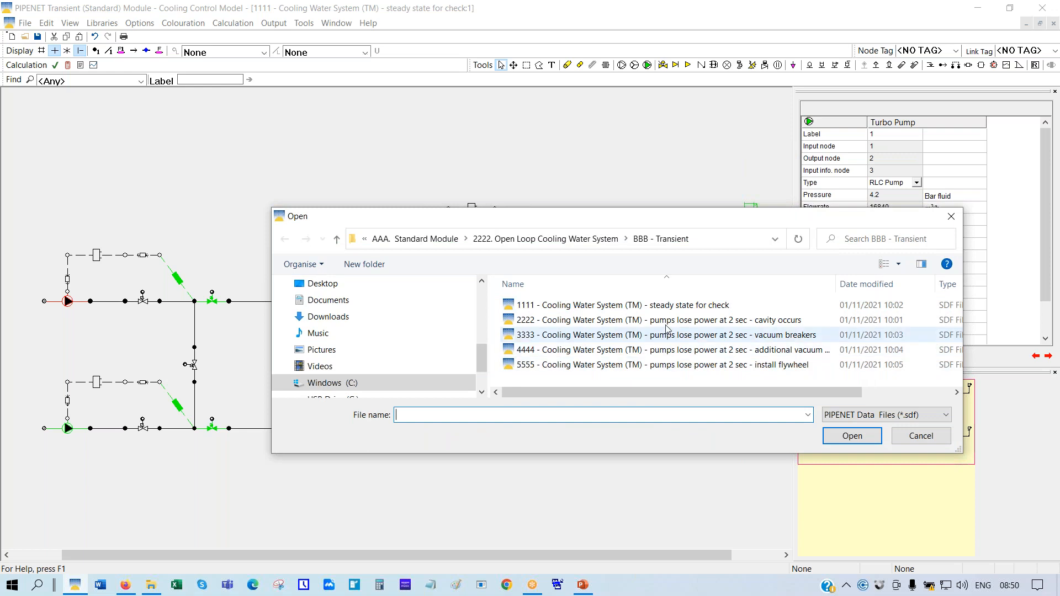
Open the 2222 pumps-lose-power model, discarding unsaved changes and using the same-named file
left_click(686, 325)
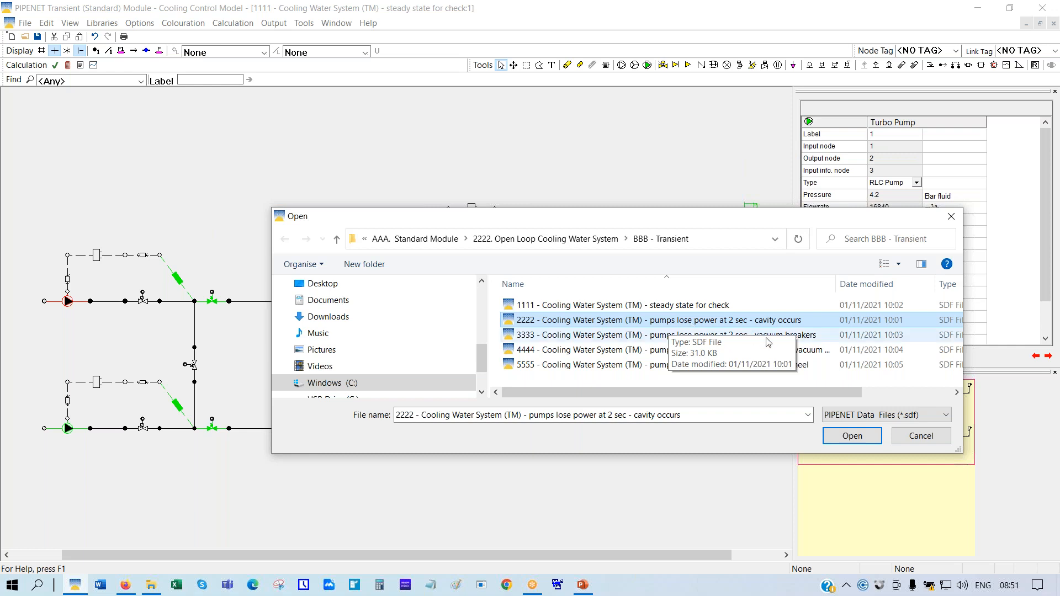
left_click(850, 436)
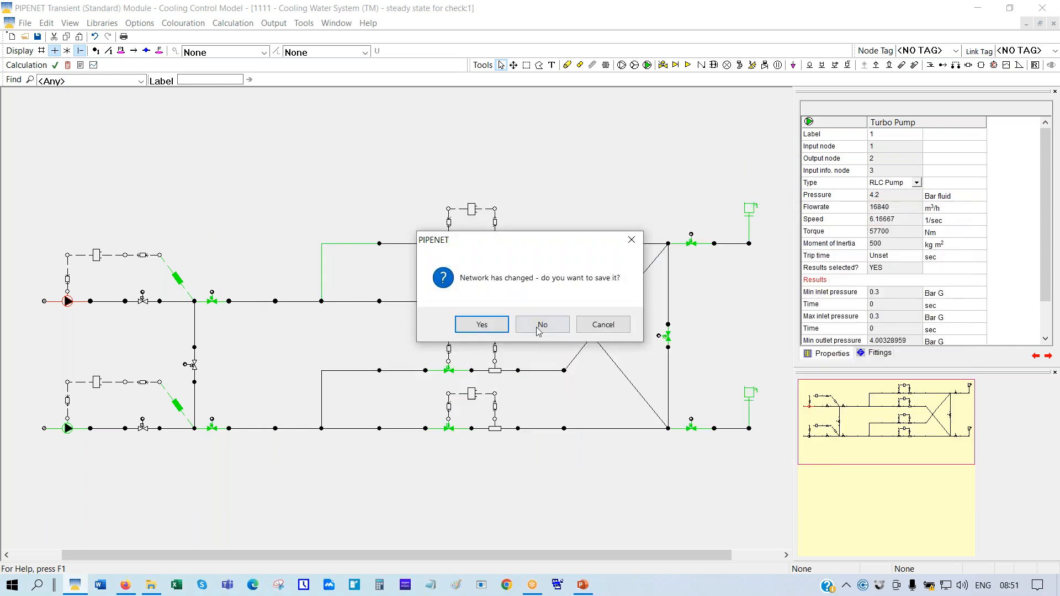
left_click(544, 328)
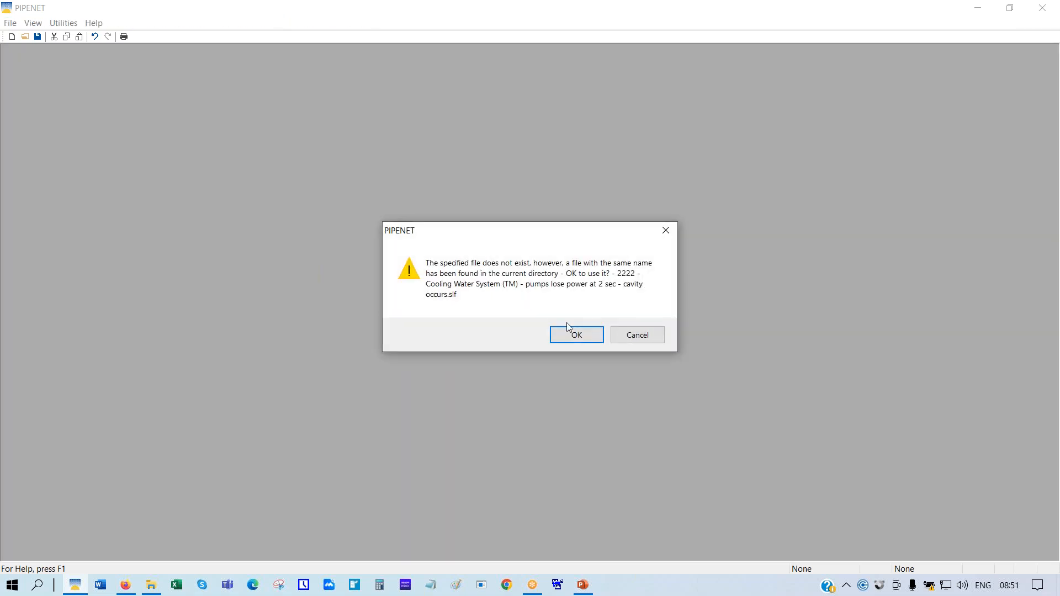
left_click(573, 338)
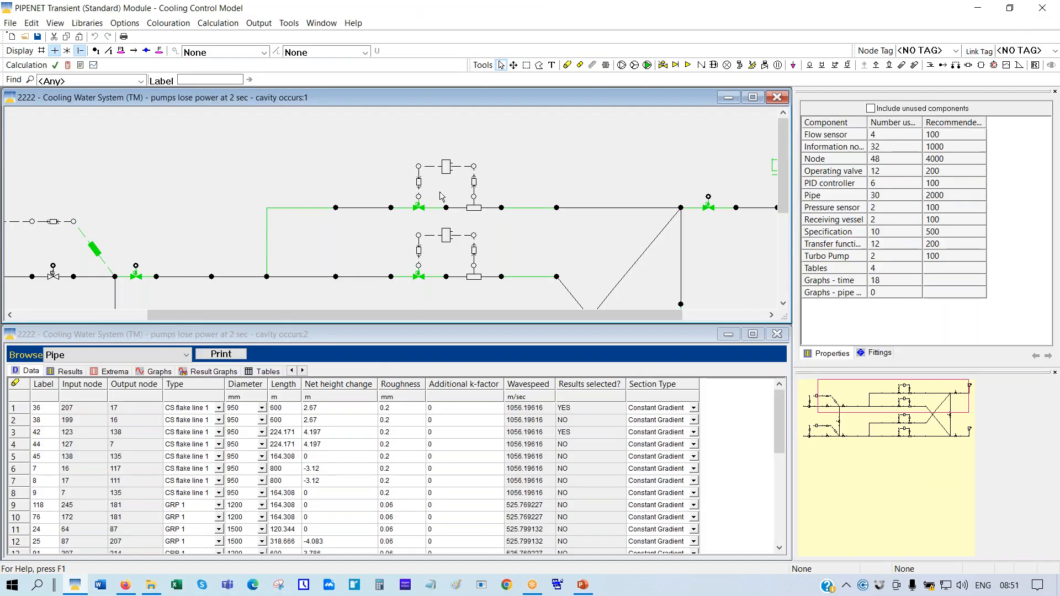
Fit the network to view, confirm both turbo pumps trip at 2 sec, and review component counts
right_click(554, 134)
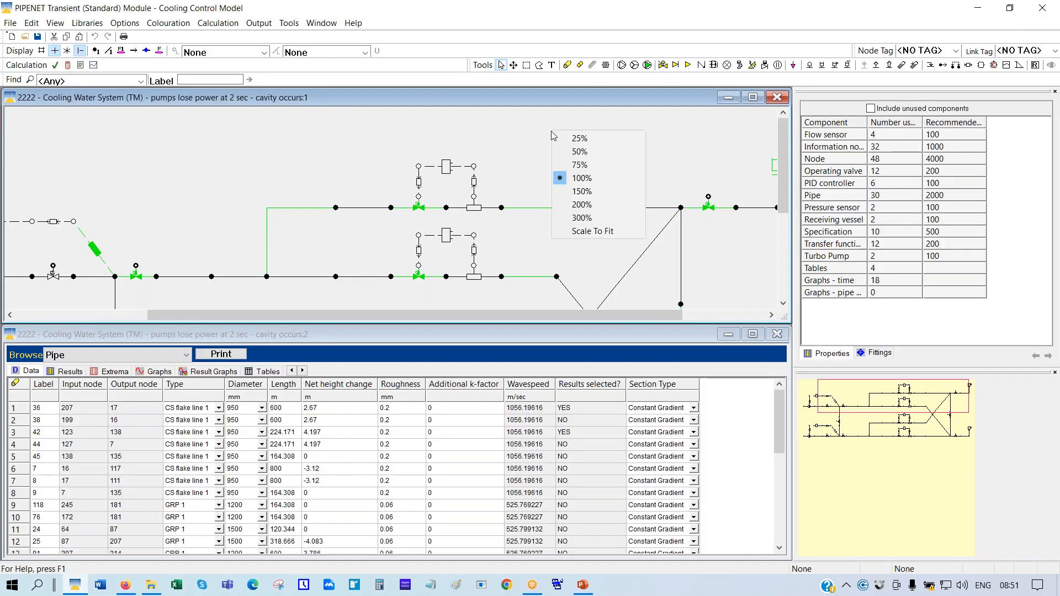
left_click(585, 232)
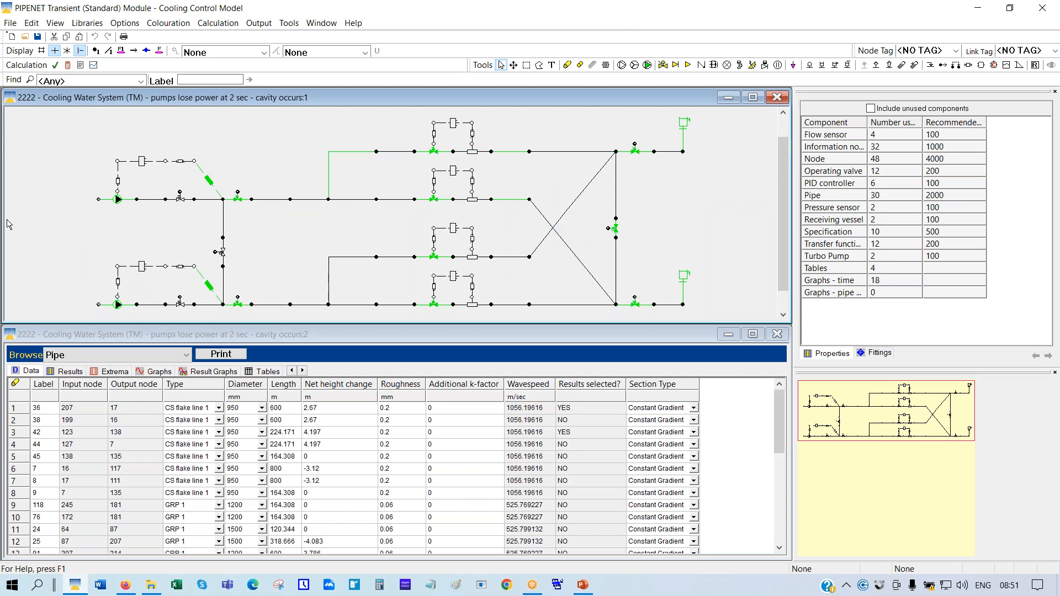
left_click(99, 201)
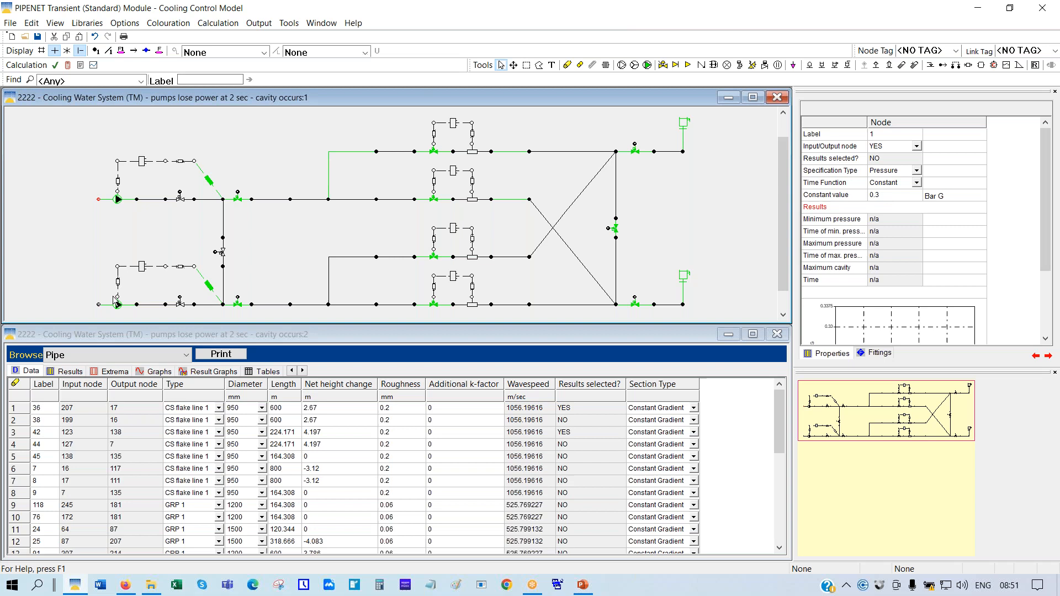
left_click(118, 201)
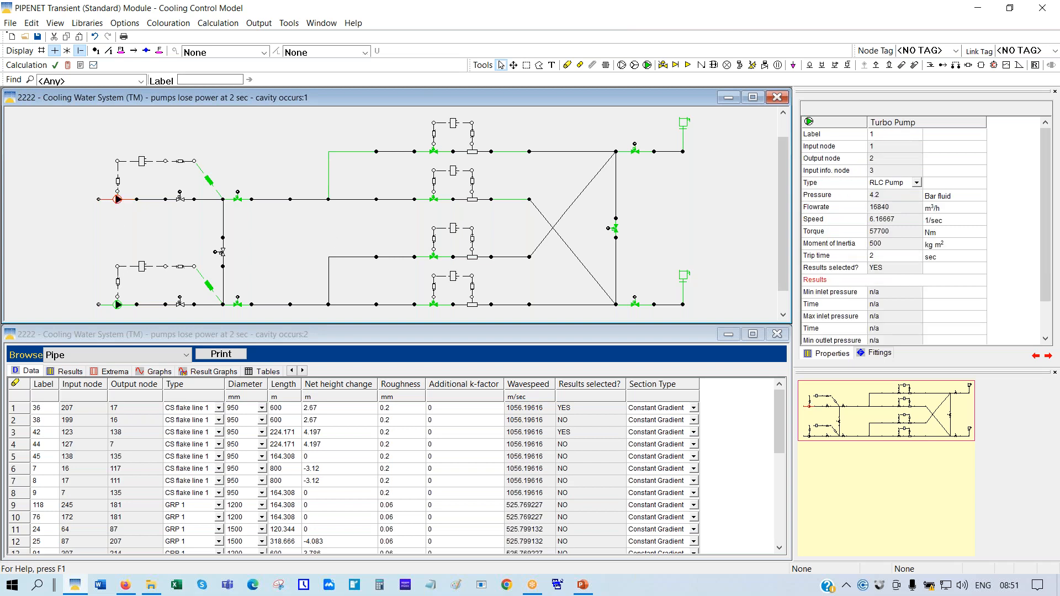
left_click(826, 255)
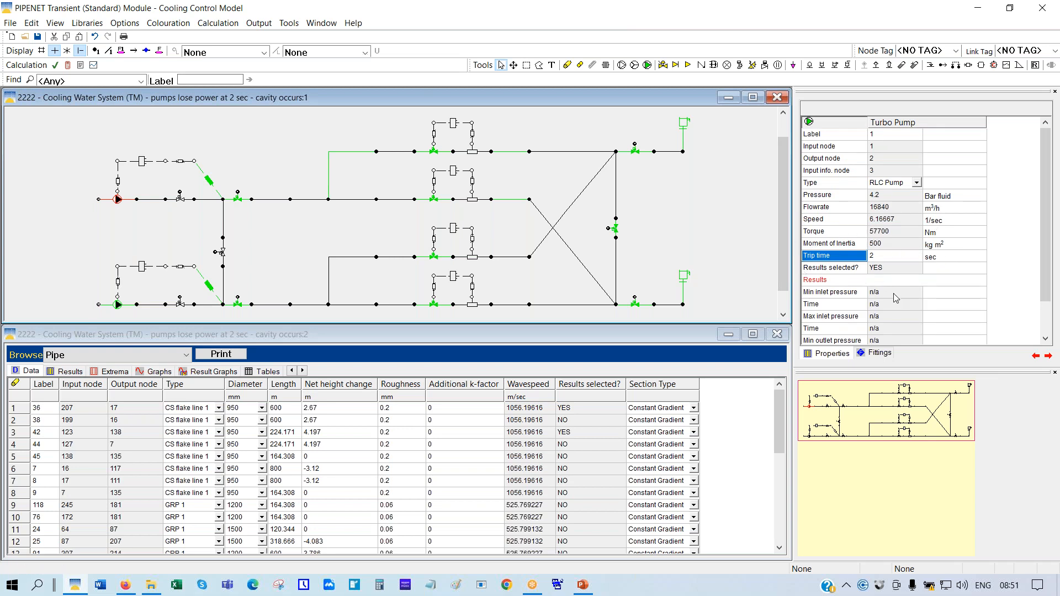
left_click(117, 304)
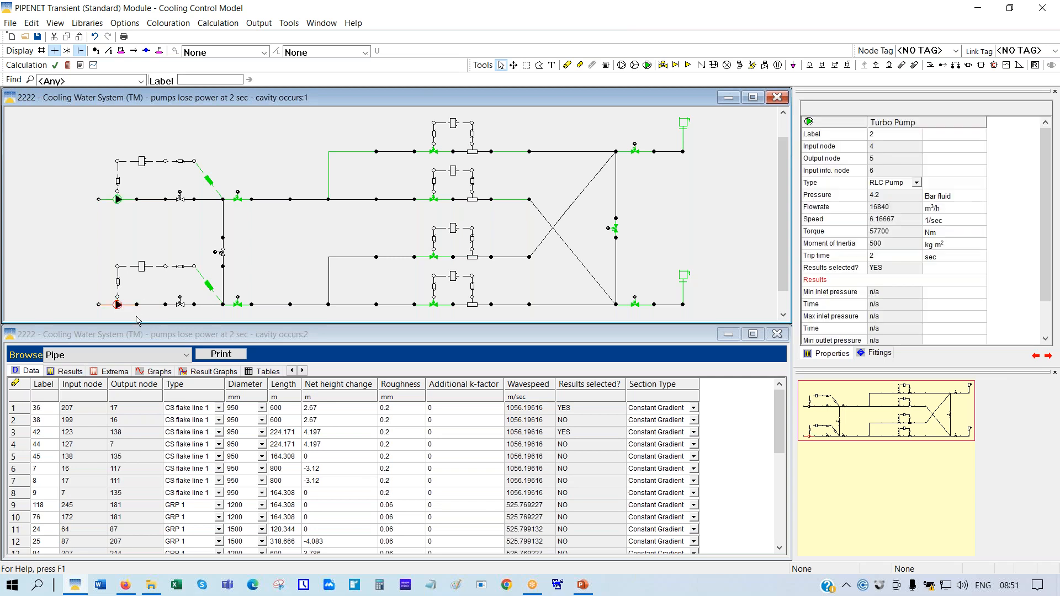
left_click(142, 217)
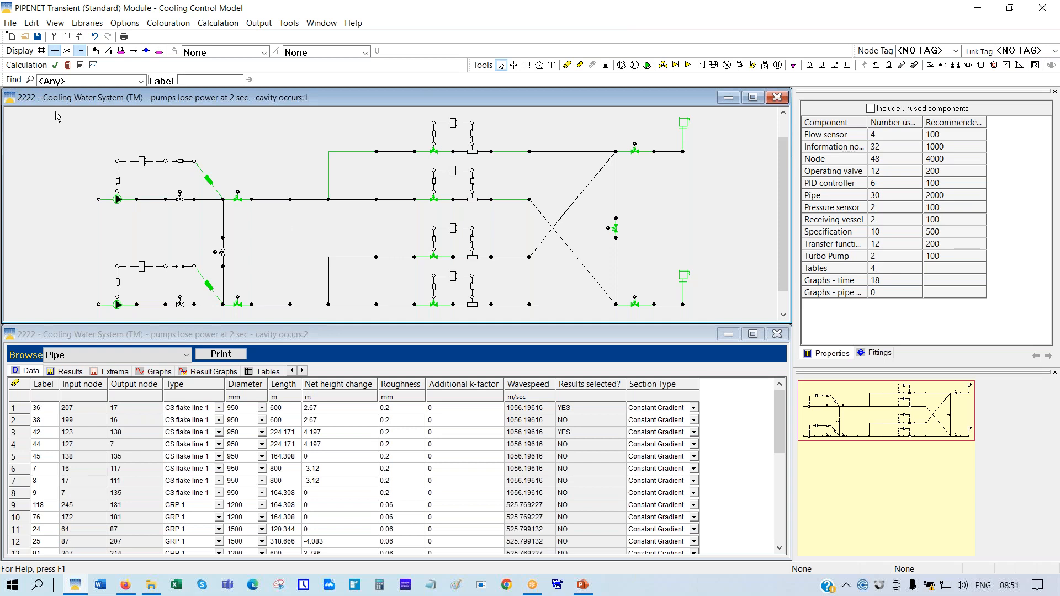
Calculate the 2222 model, overwriting the Output 2 results, and open the graph viewer
left_click(68, 66)
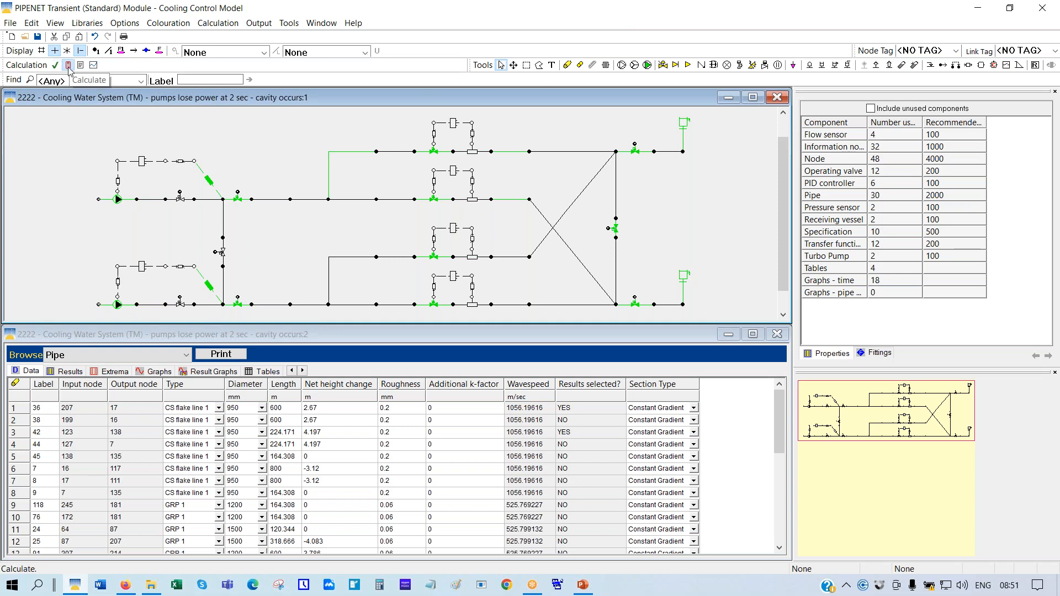
left_click(571, 470)
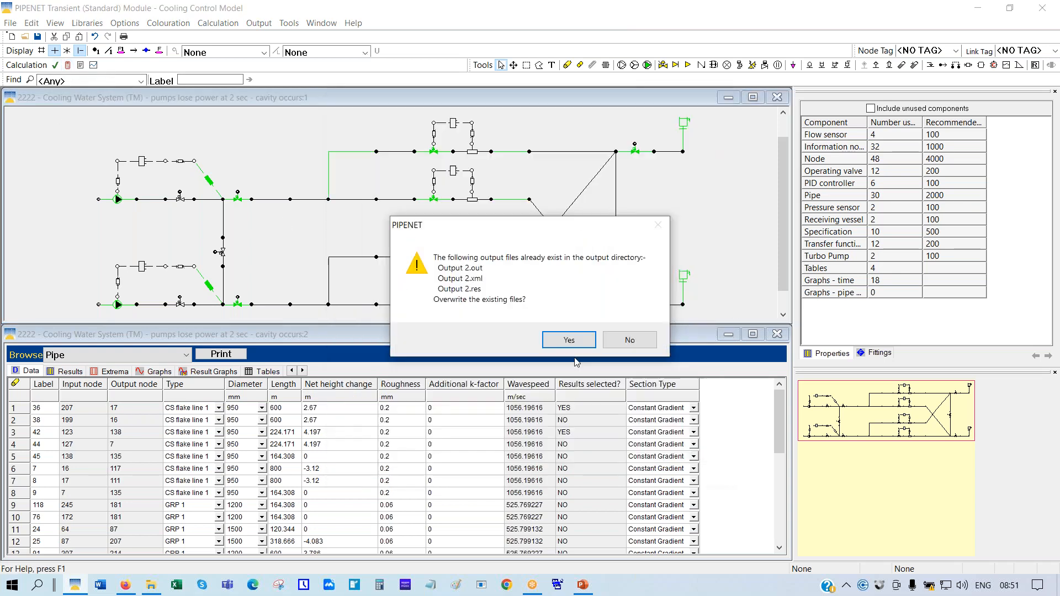
left_click(563, 345)
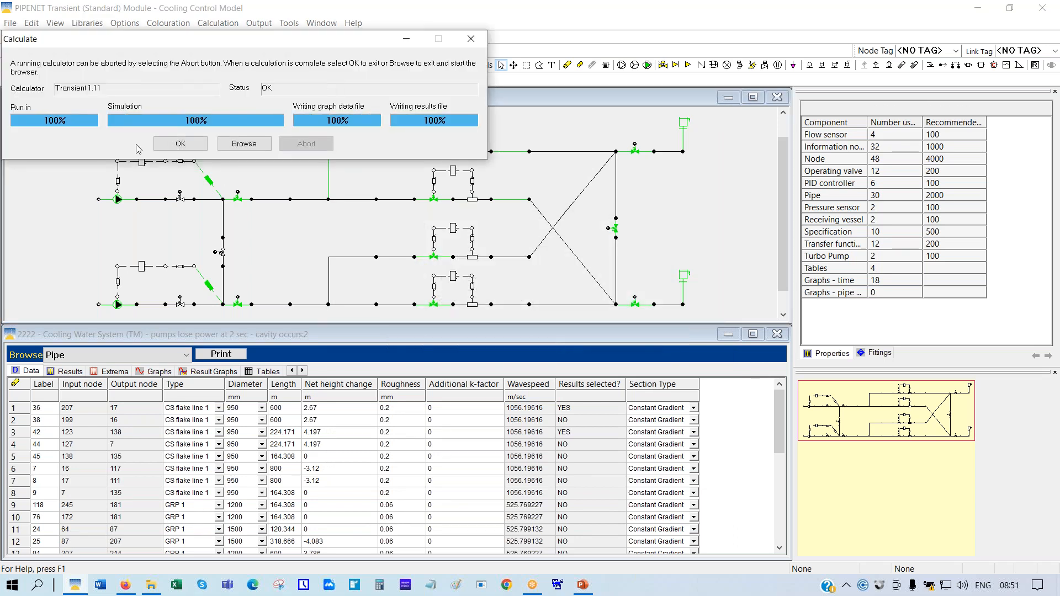
left_click(181, 144)
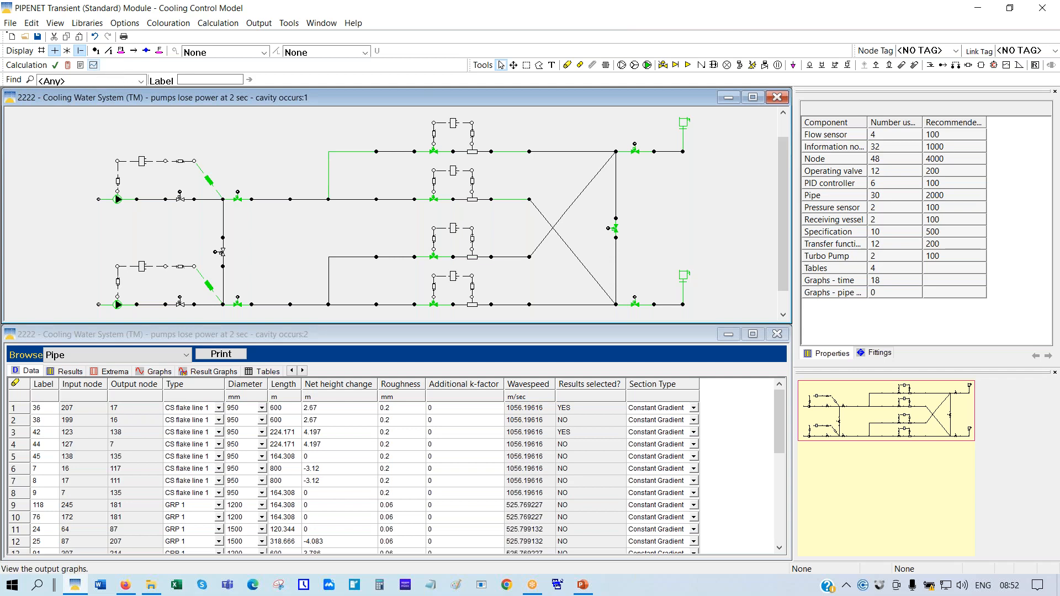
left_click(93, 64)
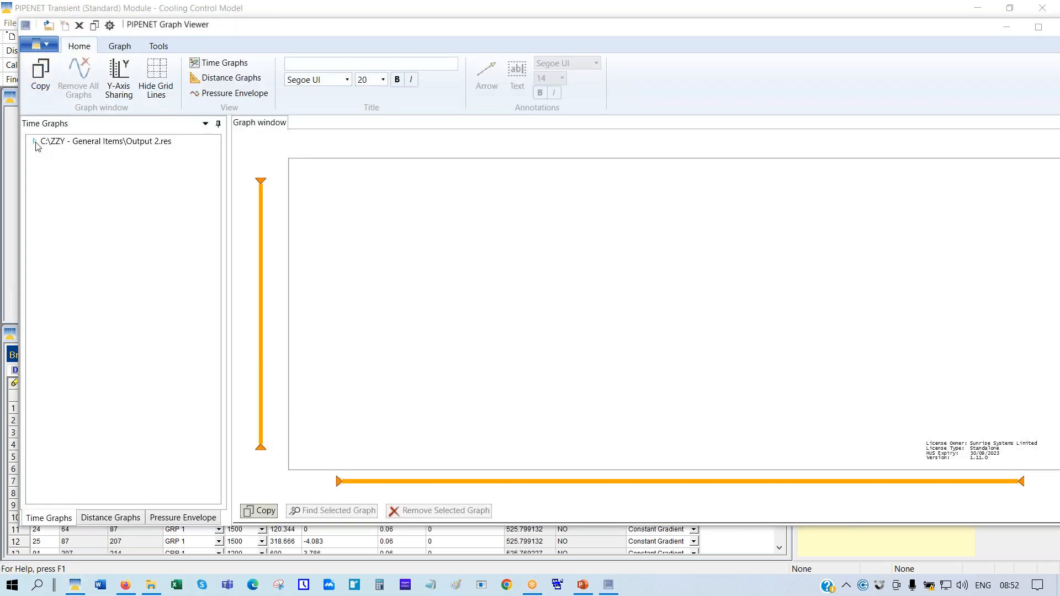
Plot turbo pump 1's outlet pressure from Output 2.res in a maximised viewer
left_click(33, 143)
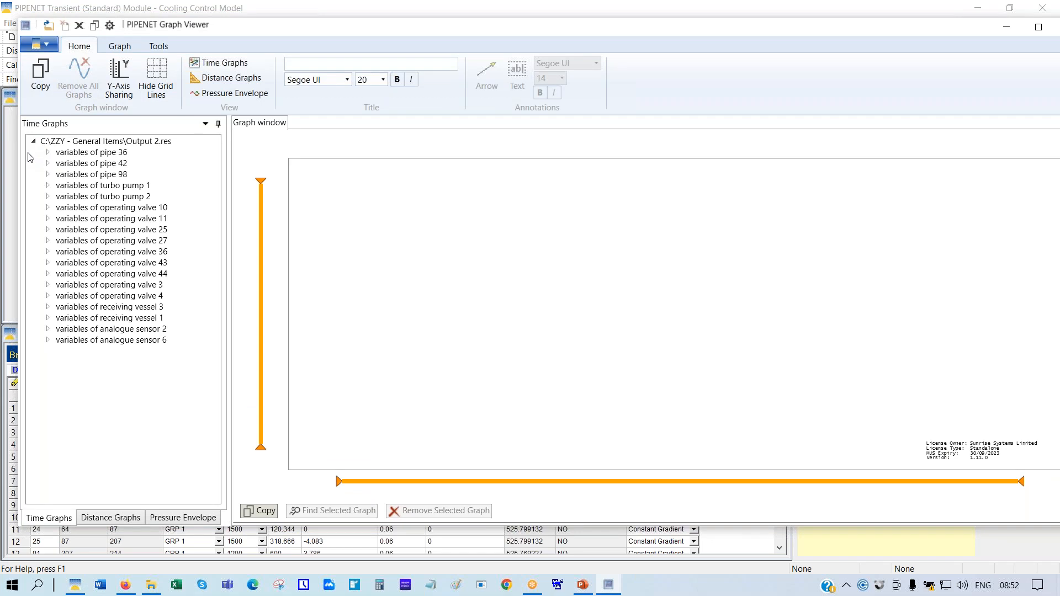
left_click(47, 186)
left_click(73, 219)
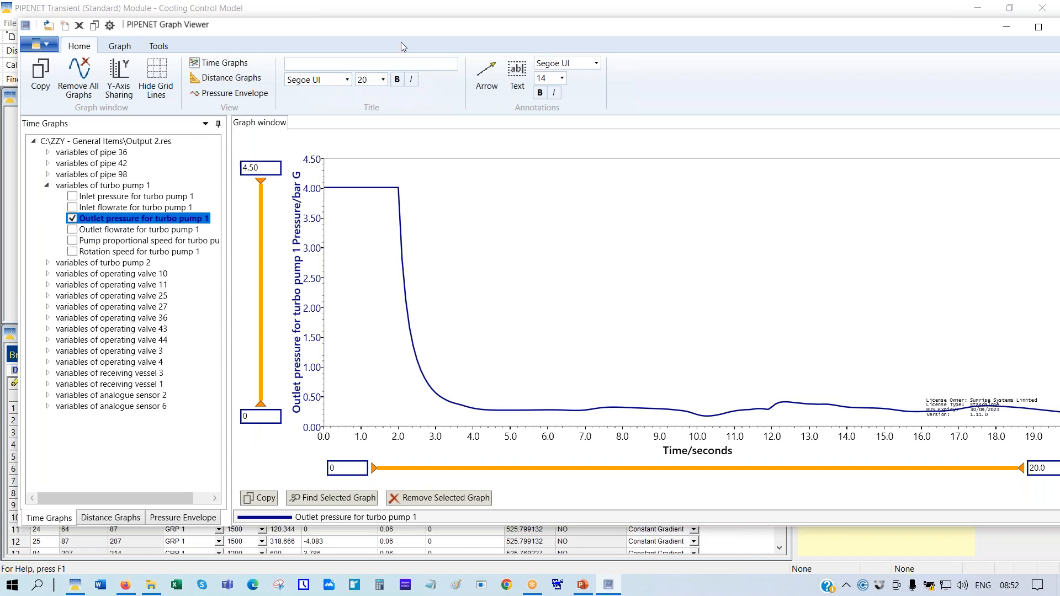
double_click(462, 32)
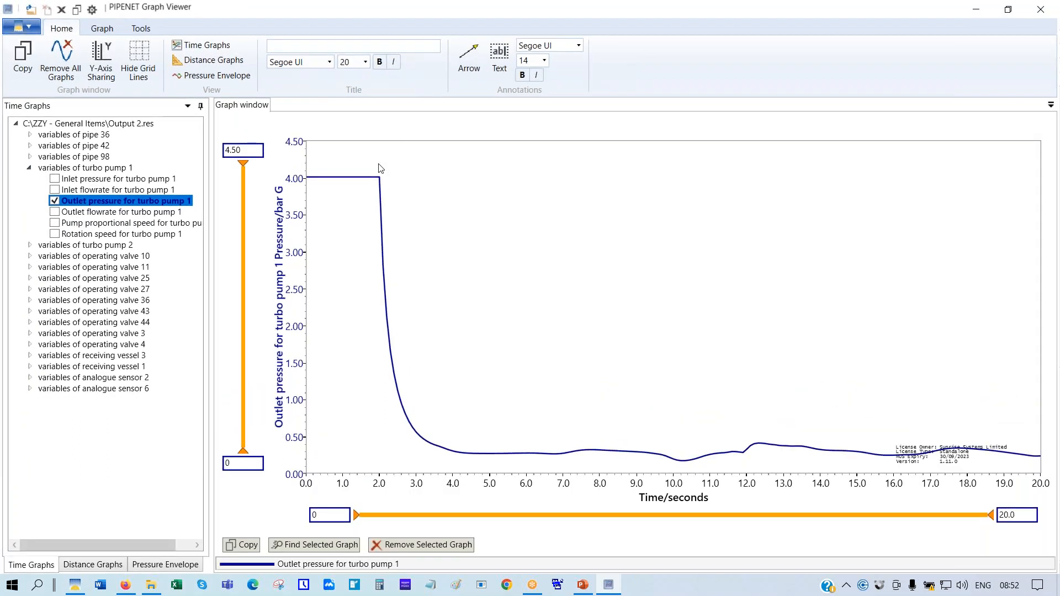
Read the outlet pressure at 2 s and near 19.6 s, then replace it with rotation speed
left_click(385, 194)
left_click(1027, 456)
mouse_move(999, 452)
left_click(54, 201)
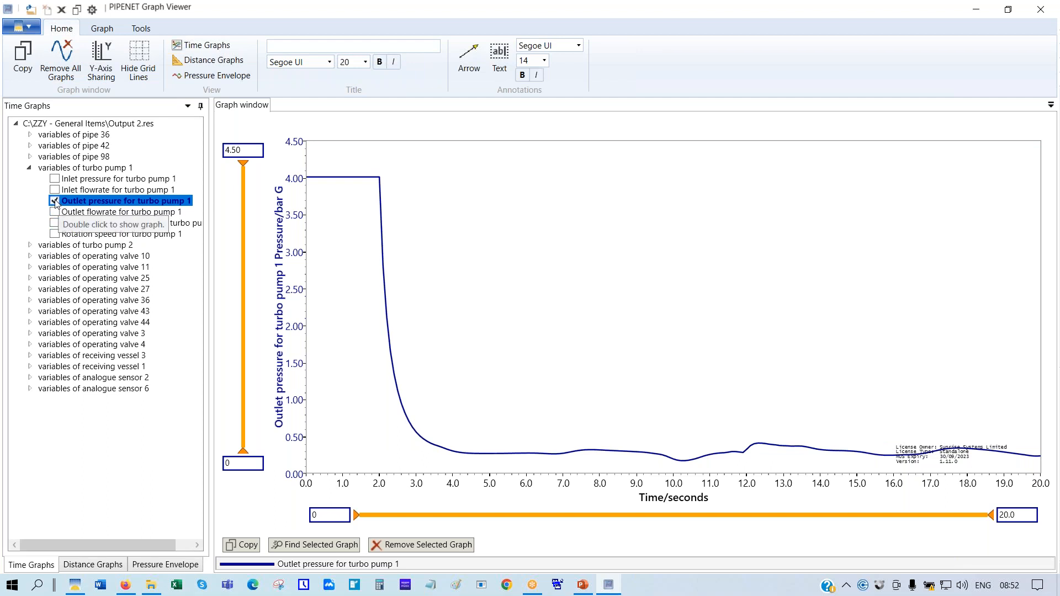
left_click(54, 234)
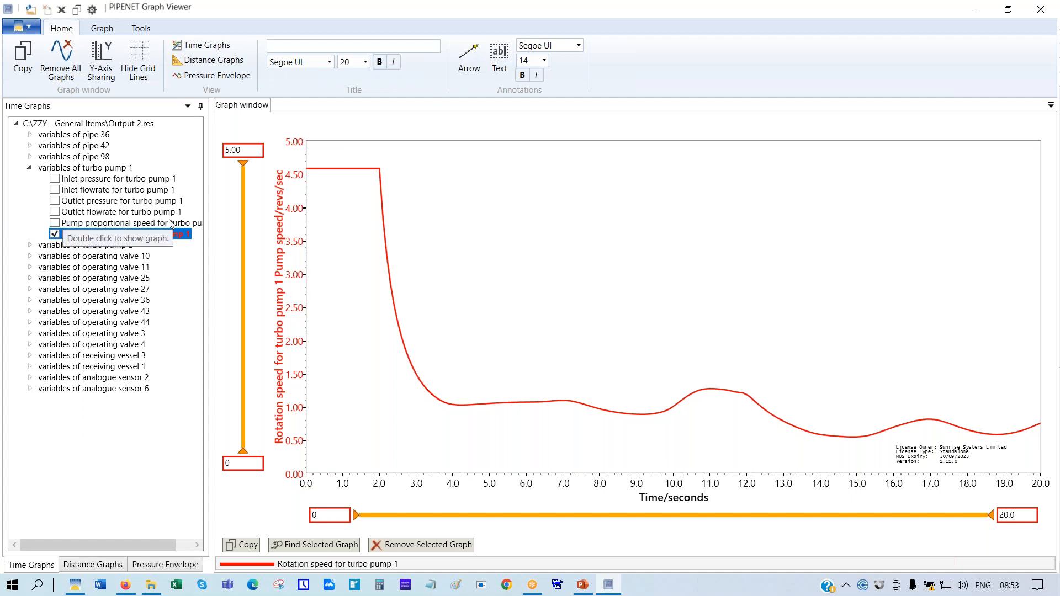
Add turbo pump 1's proportional speed to the rotation speed graph and bring the Transient network forward
double_click(55, 224)
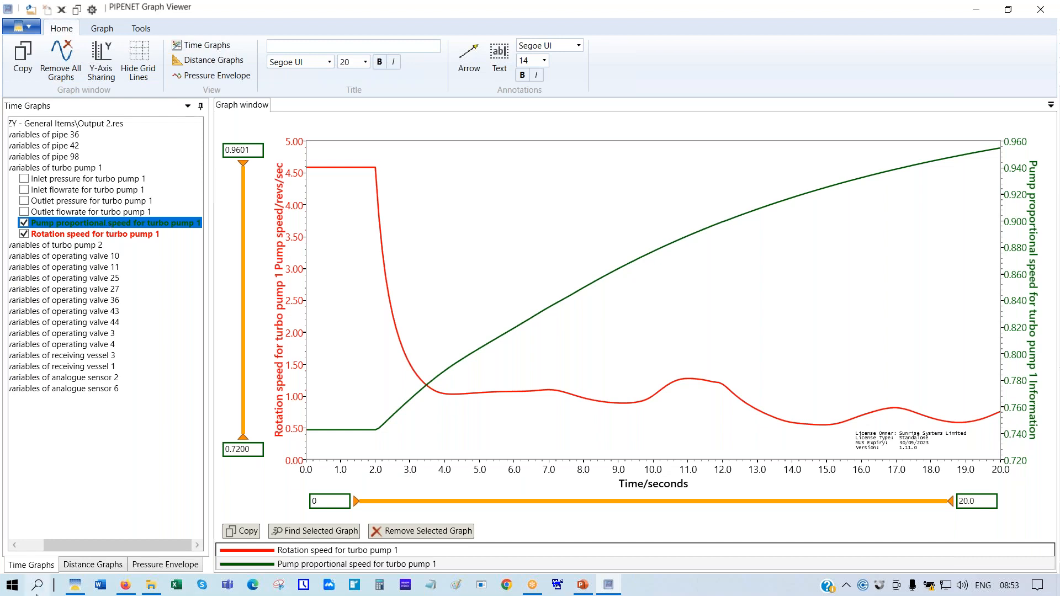
left_click(76, 586)
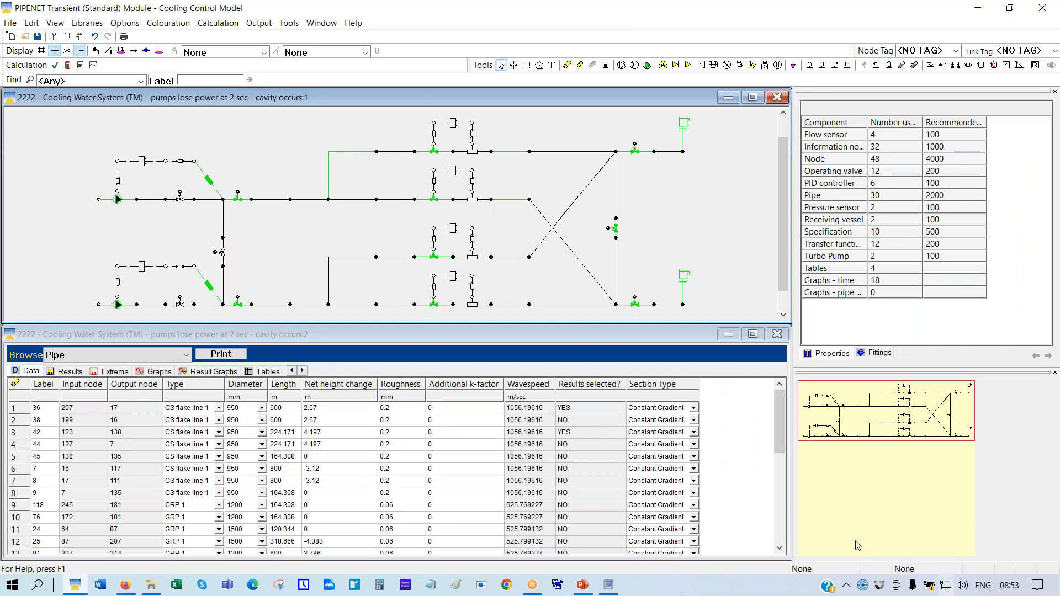
Compare the graphs with the network model, then read proportional speed 0.85677 at about 8.5 s
left_click(609, 586)
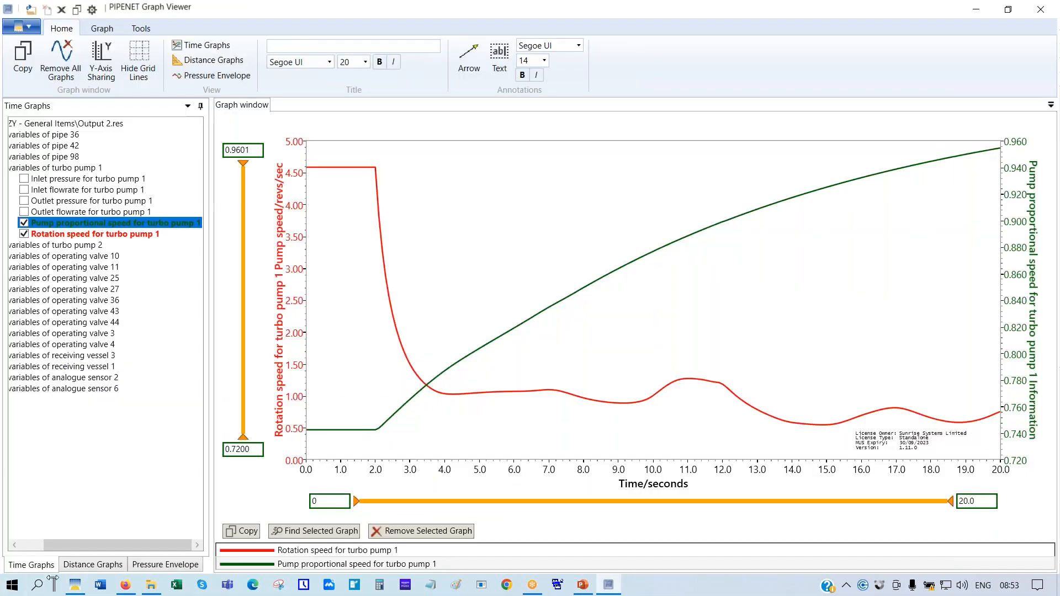
left_click(82, 587)
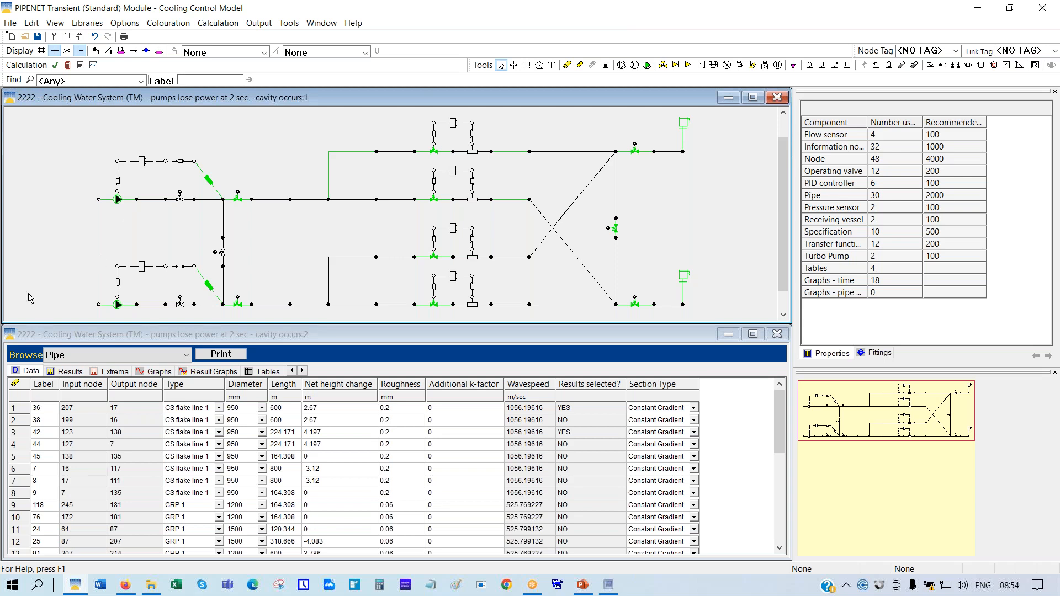
left_click(609, 586)
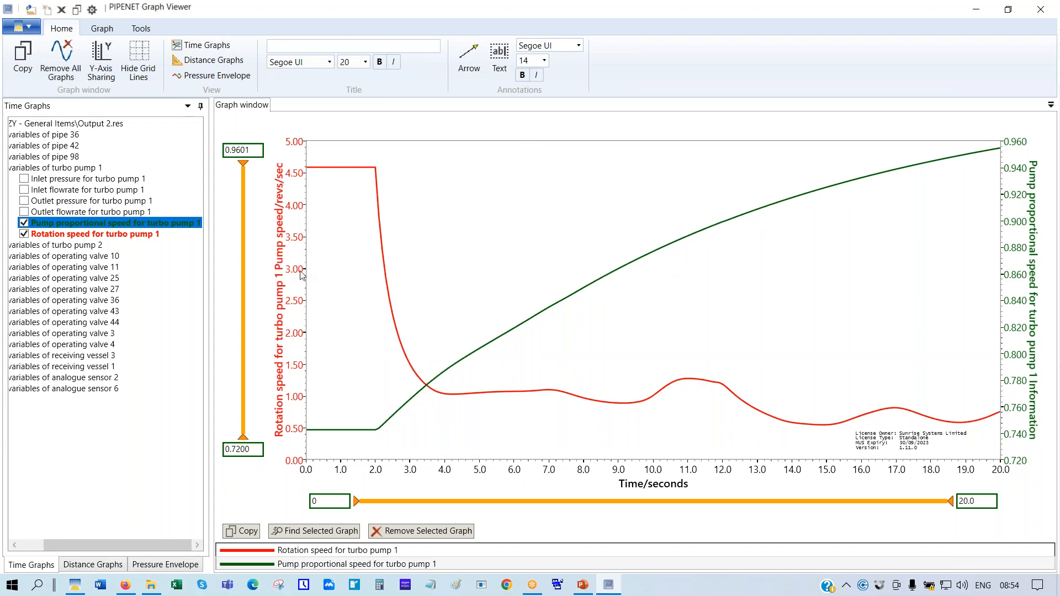
left_click(601, 278)
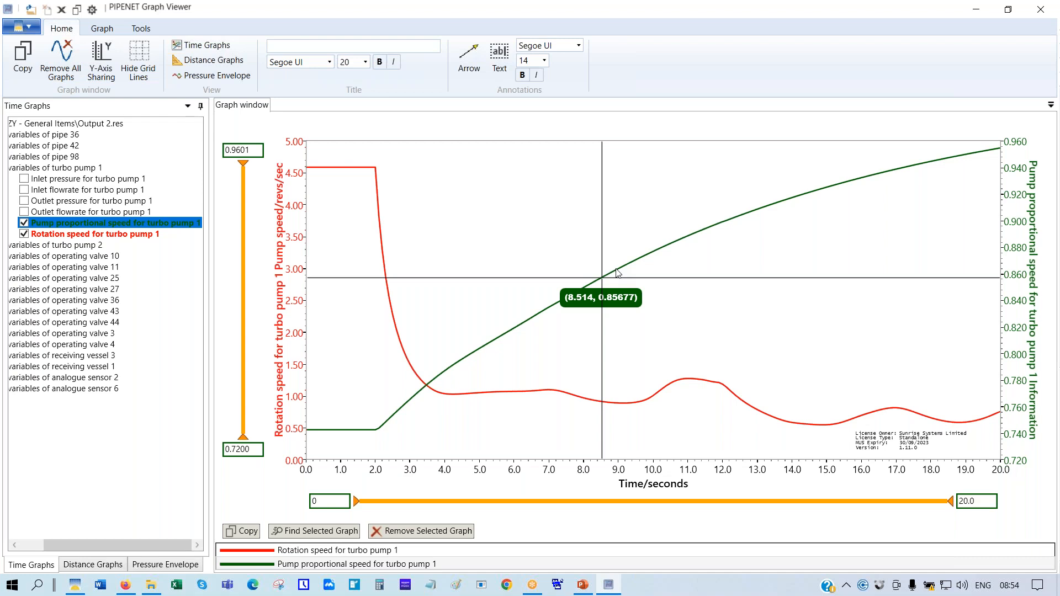
left_click(395, 151)
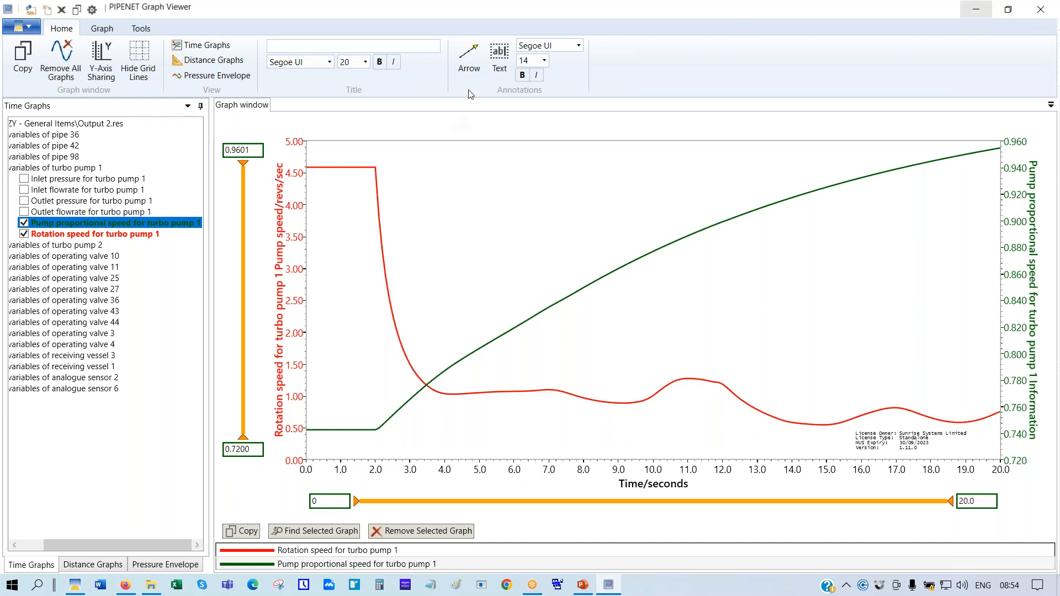
Draw an arrow to the rotation speed bump near 10.5 s and label its tail 'Pump speed'
left_click(473, 55)
left_click_drag(721, 303, 666, 380)
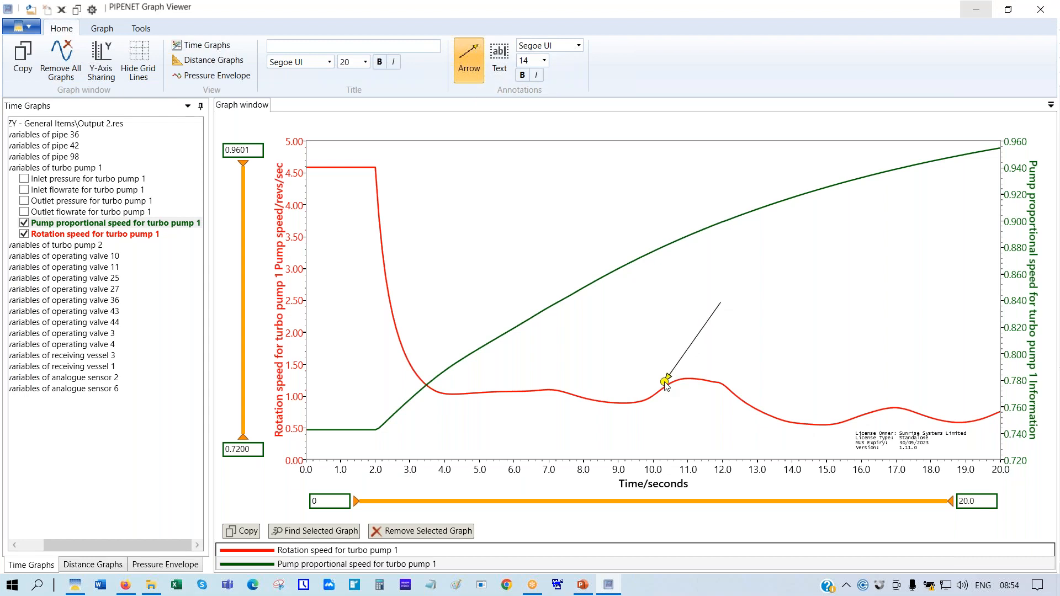
left_click(500, 53)
left_click(760, 307)
left_click(790, 307)
type("Pu")
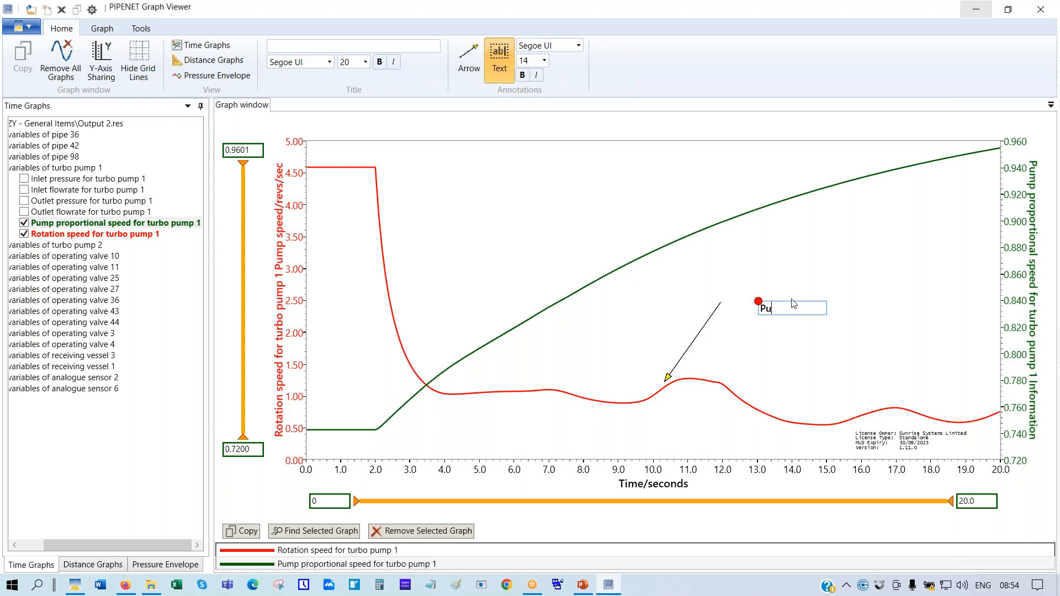
type("mp speed")
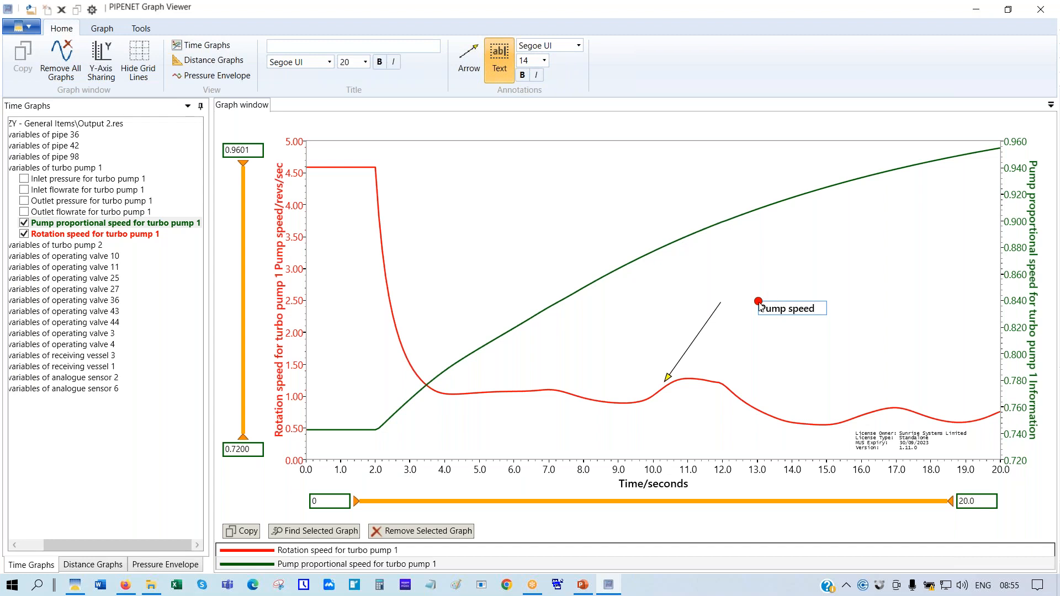
left_click_drag(760, 307, 731, 296)
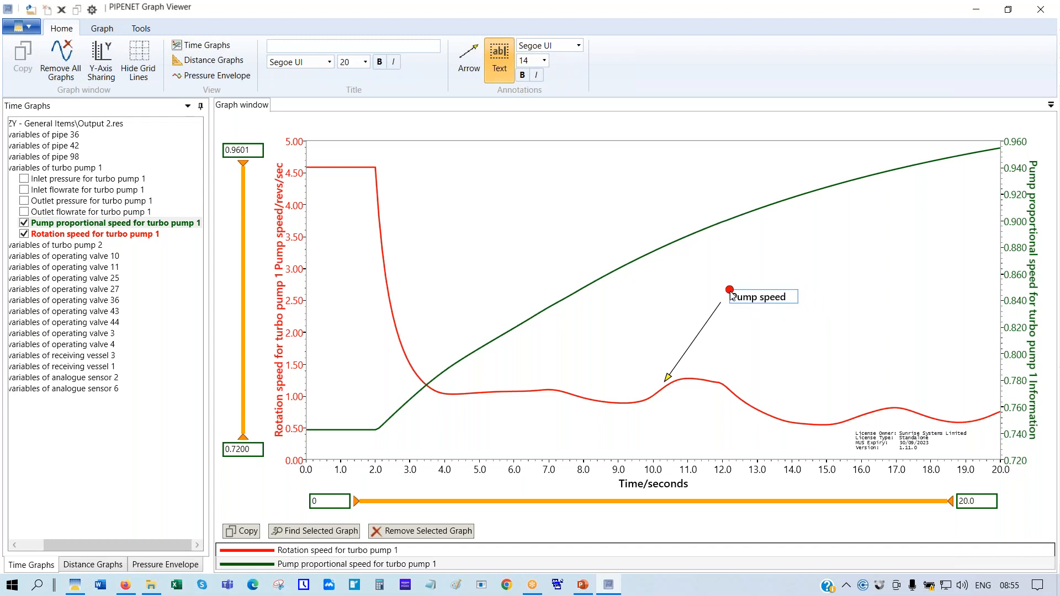
left_click(499, 58)
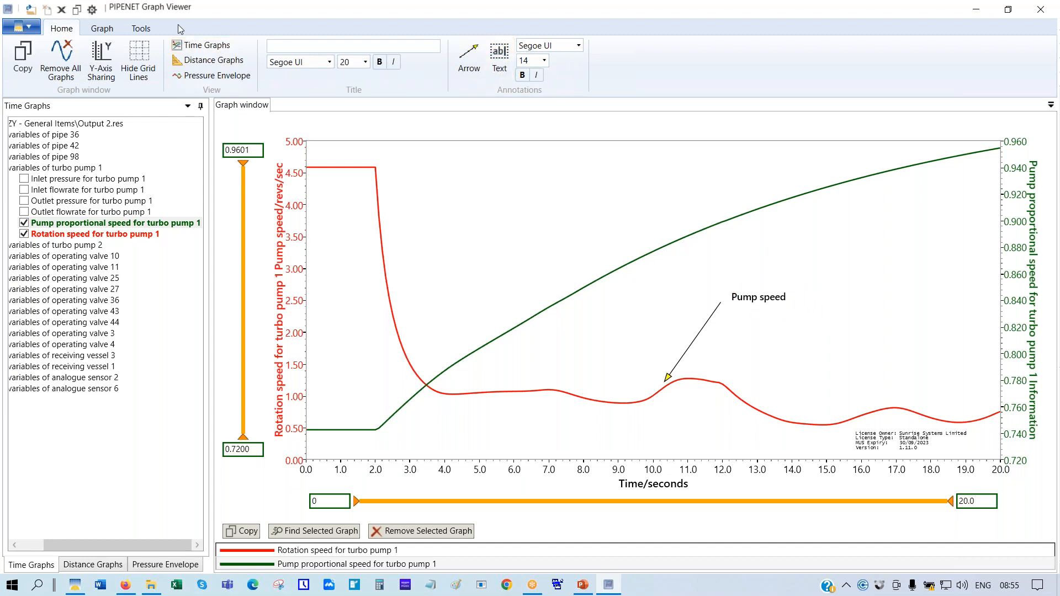
left_click(141, 28)
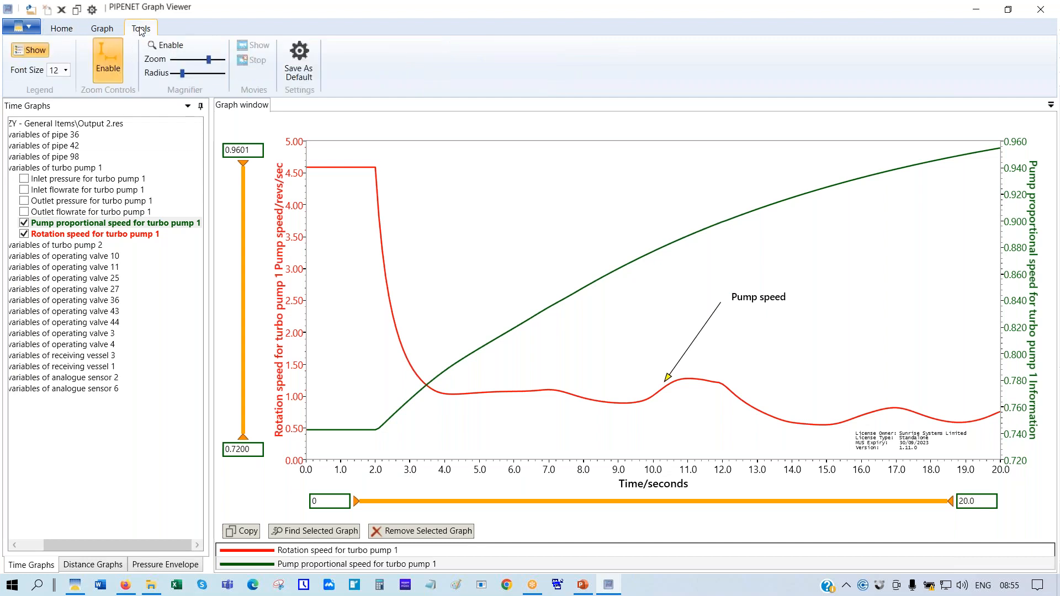
Read the curves near 3.9 s and 2.5 s with an enlarged magnifier, then close the Graph Viewer
left_click(159, 47)
left_click_drag(185, 76, 197, 76)
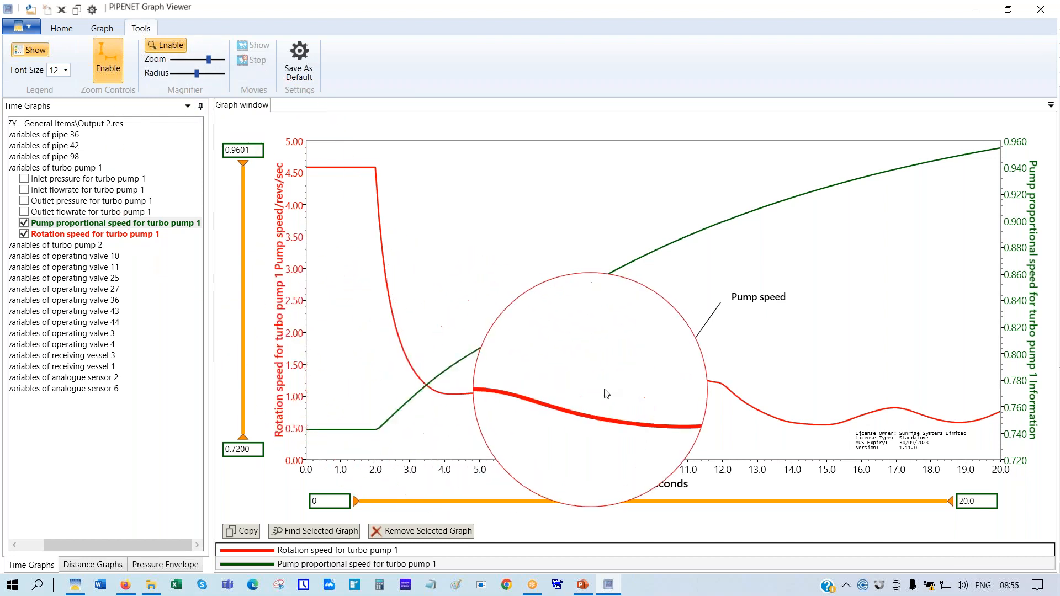
left_click(440, 375)
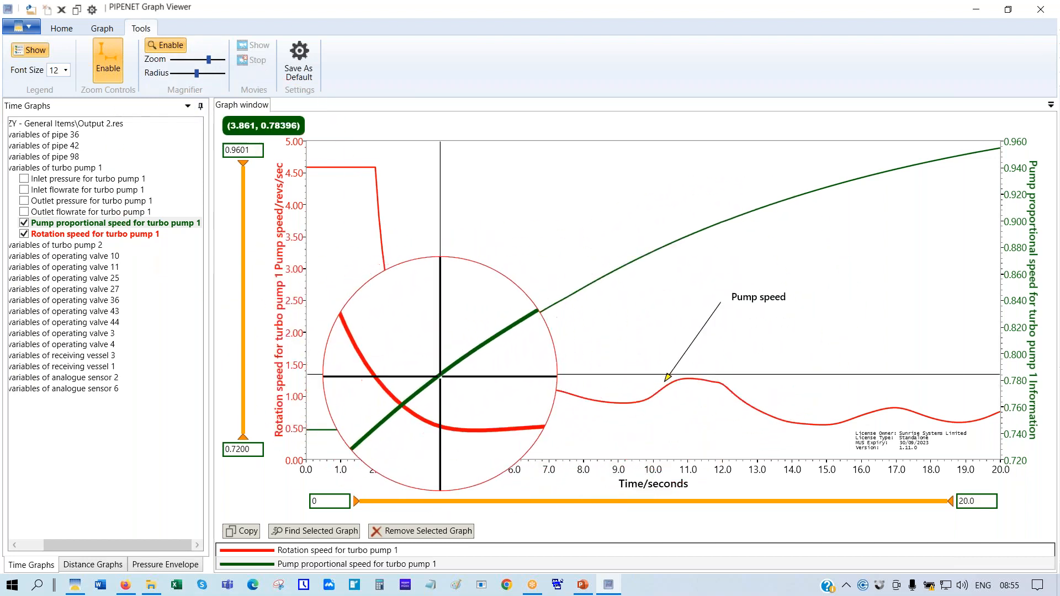
left_click(395, 315)
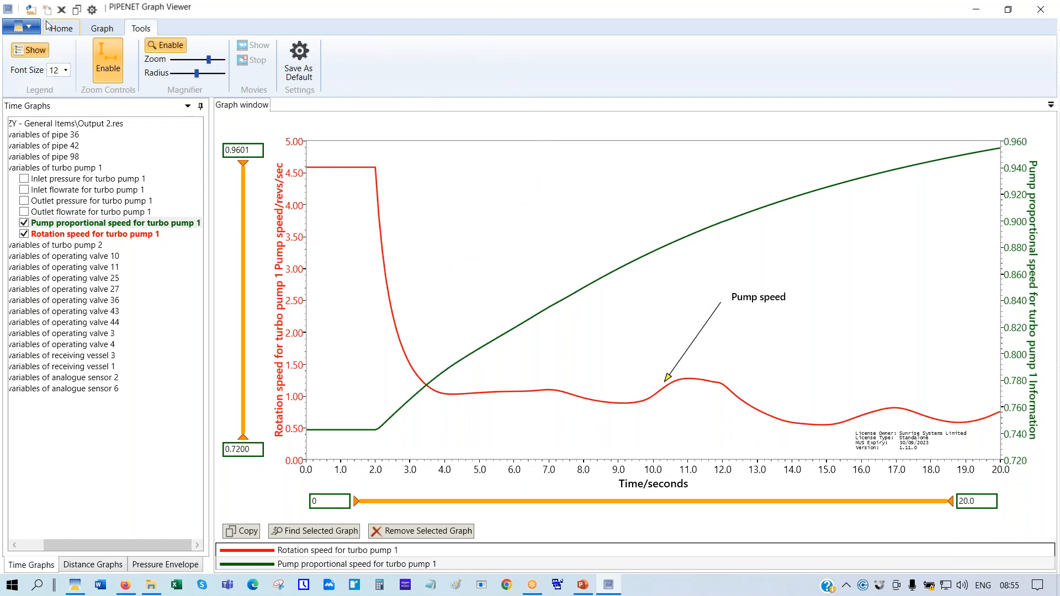
left_click(171, 46)
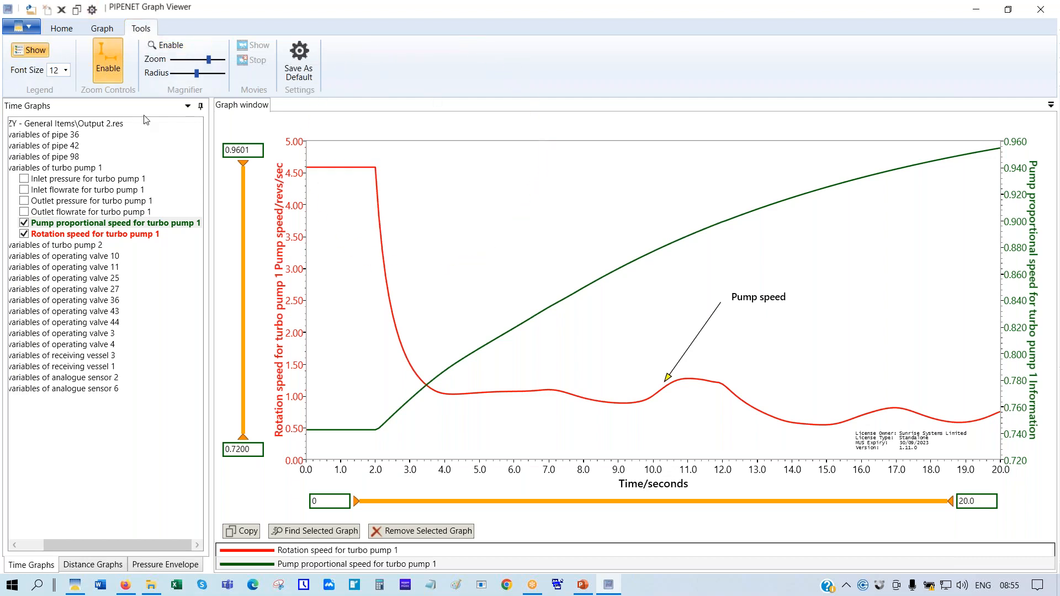
left_click(1043, 10)
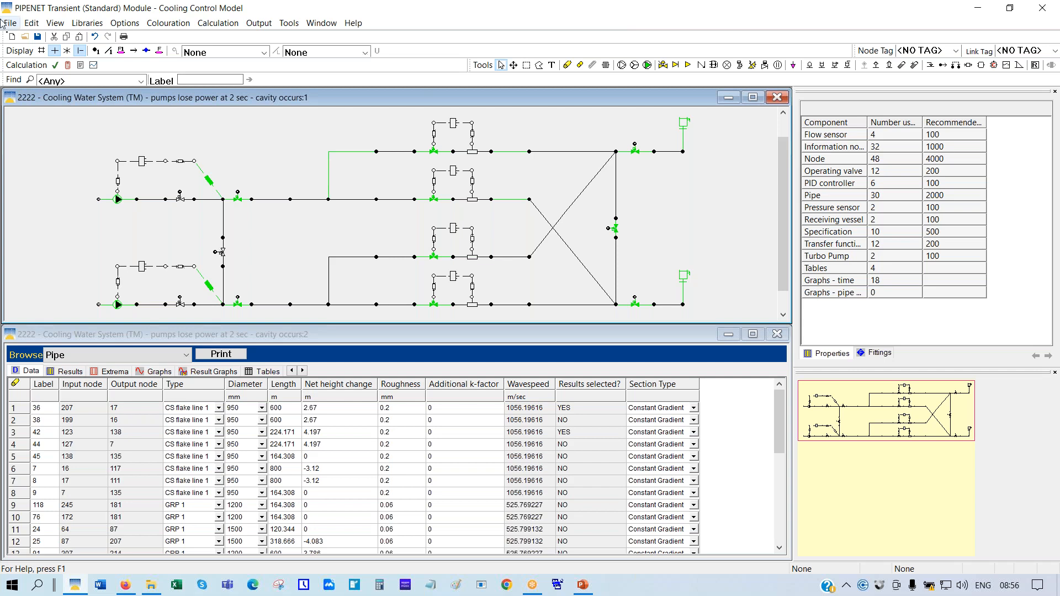
Open '1111 Base case' from folder 3333 under AAA. Standard Module, accepting the same-named .slf file
left_click(24, 38)
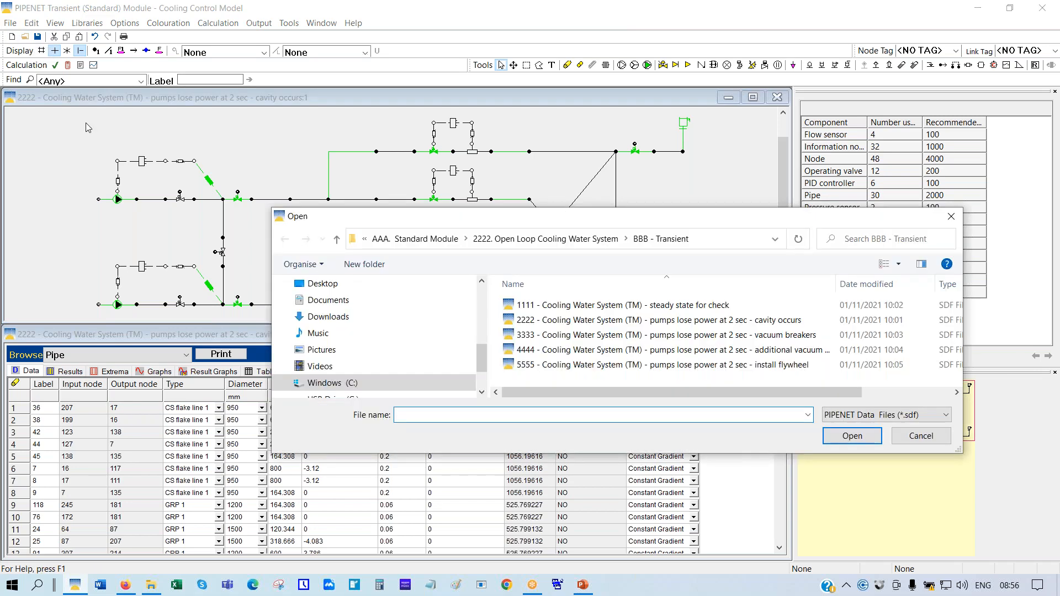
left_click(430, 242)
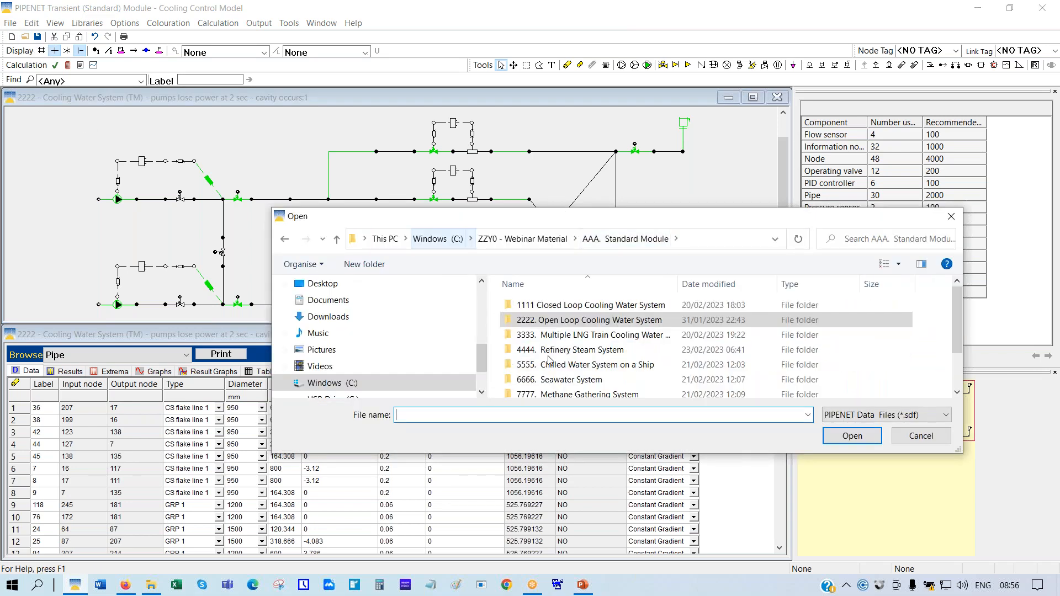
double_click(602, 335)
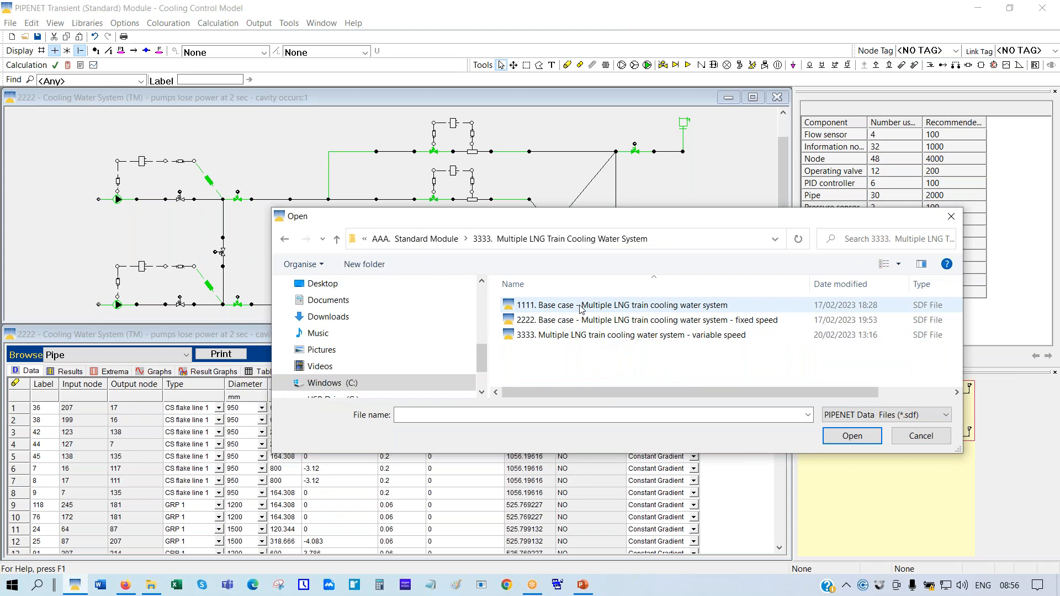
double_click(580, 308)
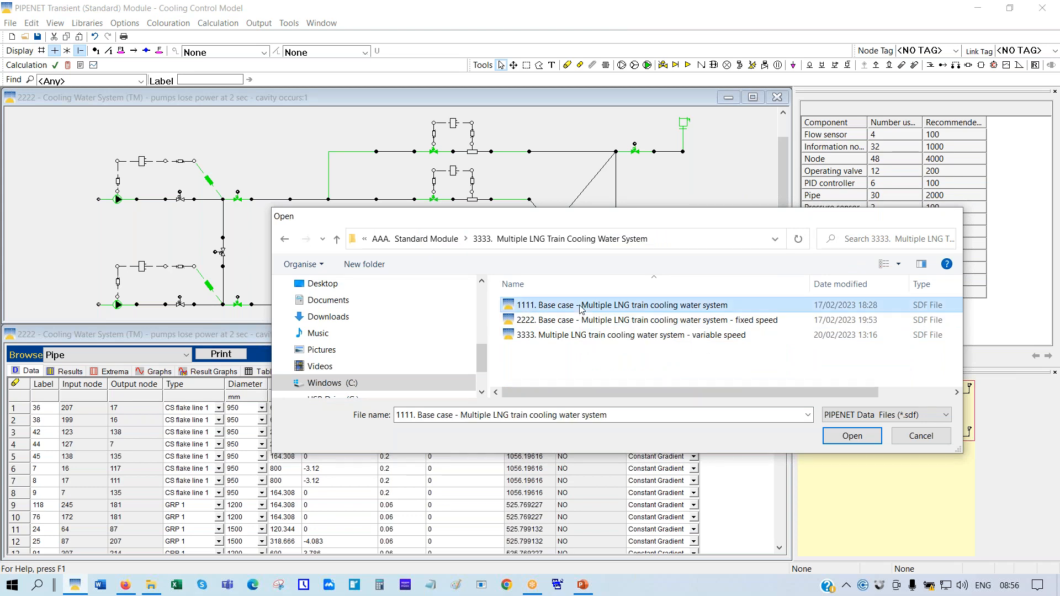
left_click(544, 325)
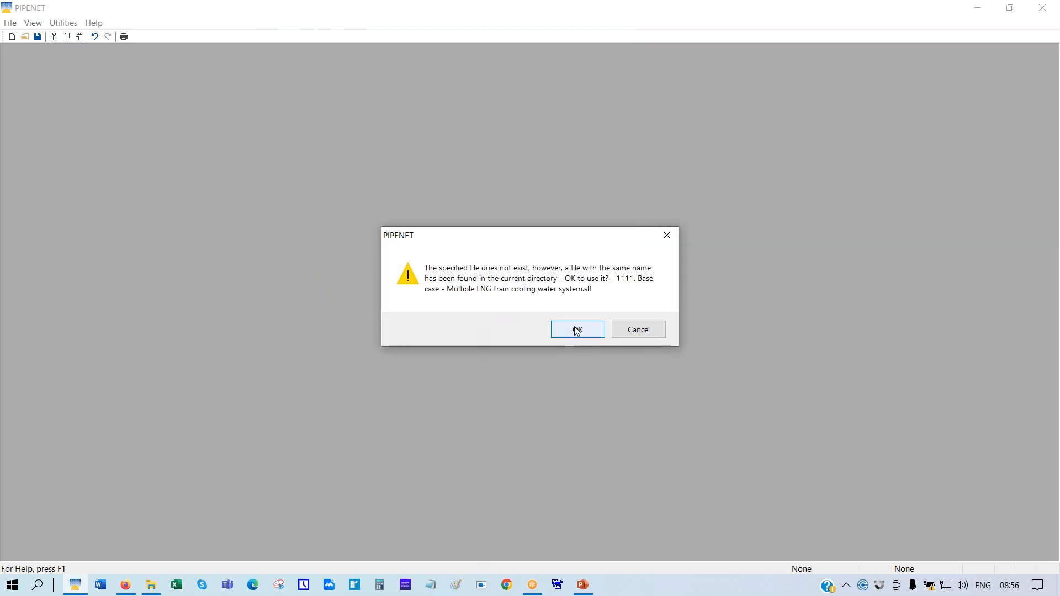
left_click(572, 336)
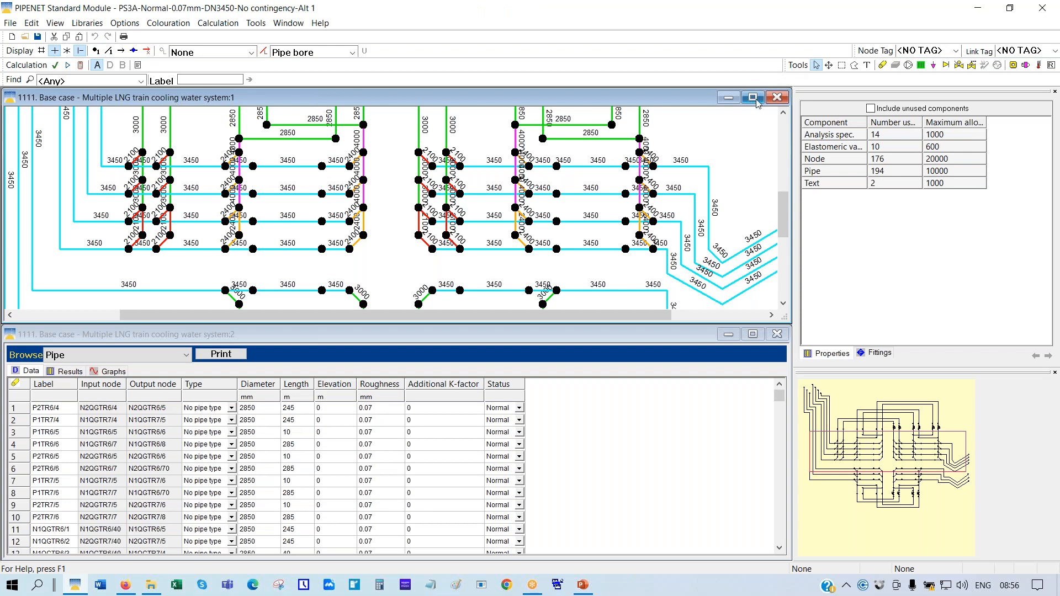
Maximize the 1111 network window, scale it to fit, and set pipe labels from Pipe bore to None
left_click(752, 98)
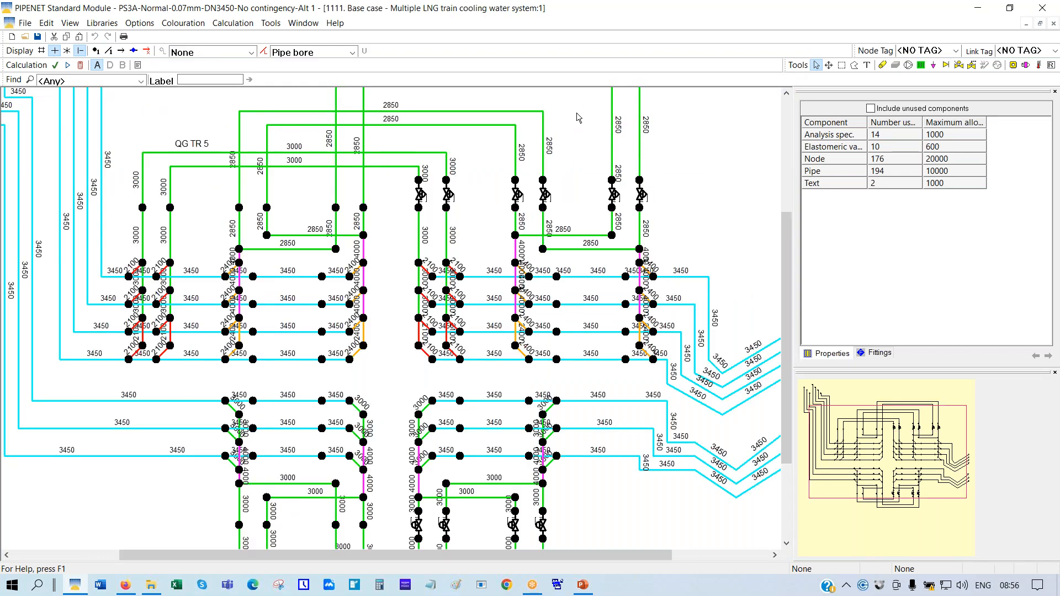
right_click(576, 113)
left_click(621, 216)
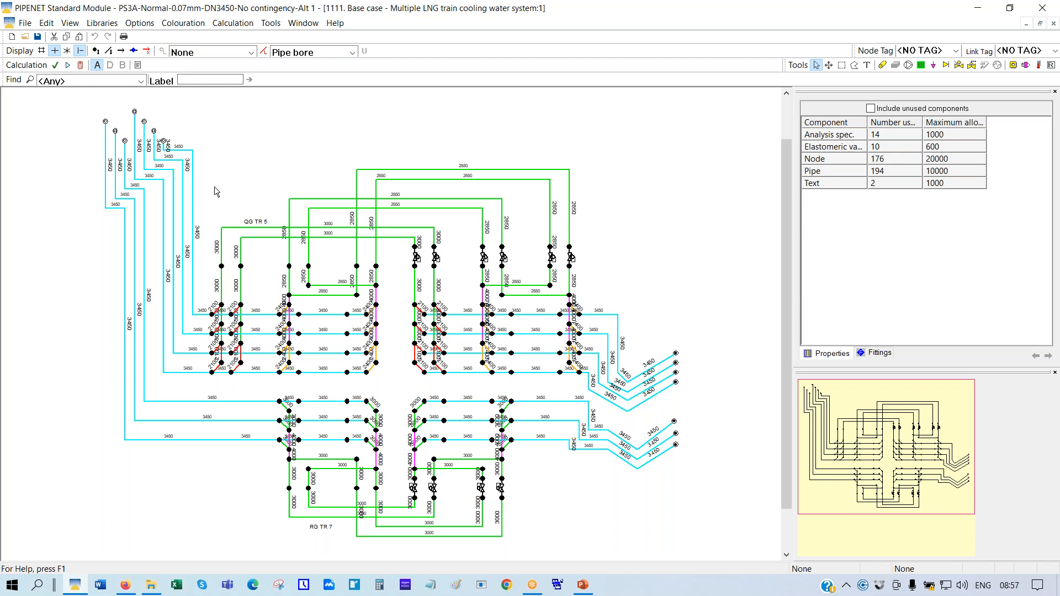
left_click(354, 52)
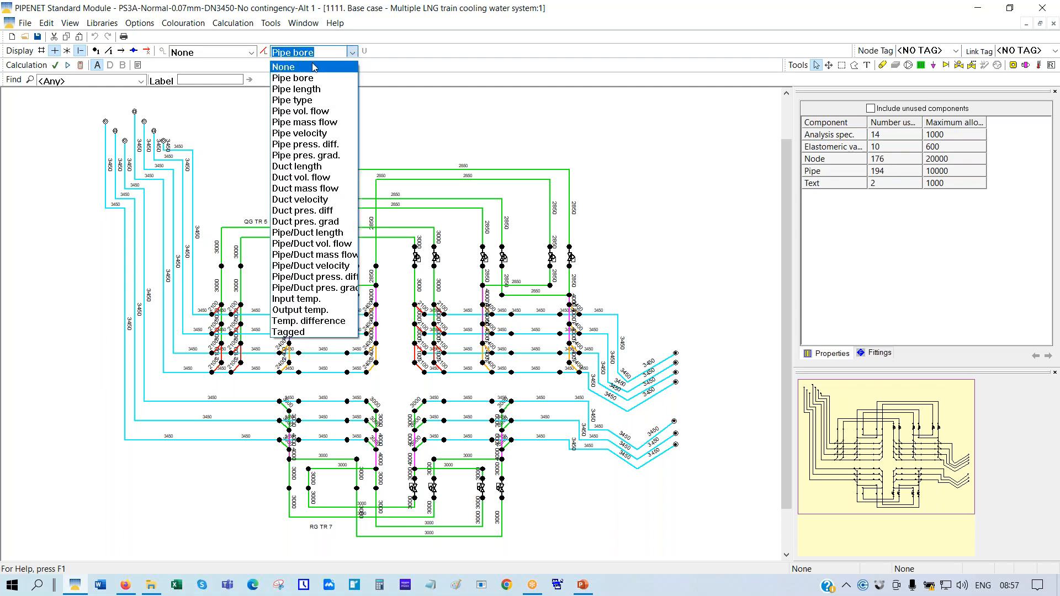
left_click(313, 62)
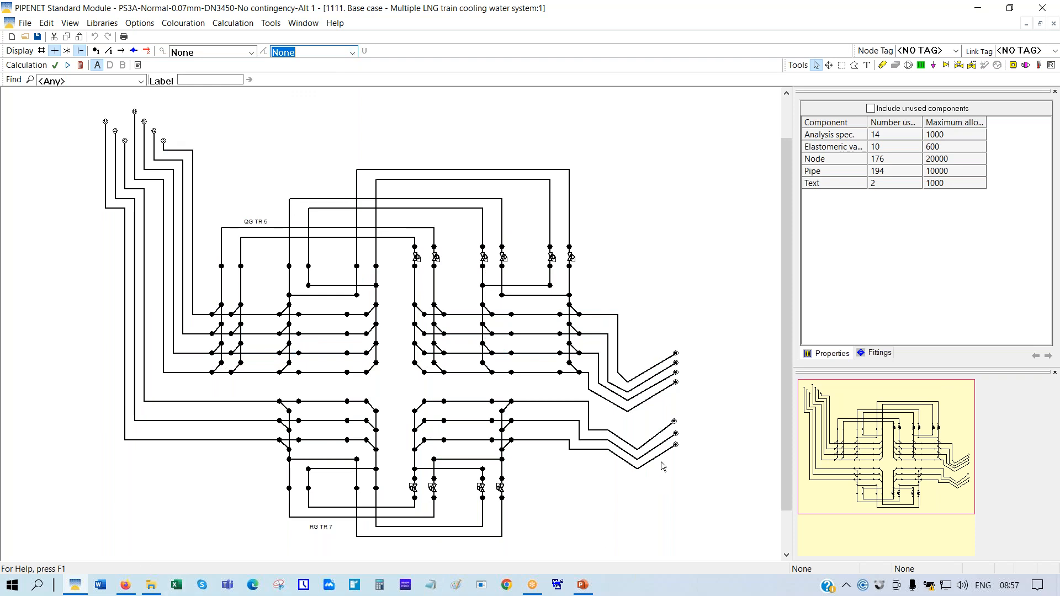
Review the properties of four elastomeric valves, including the lower one labelled 10
left_click(570, 258)
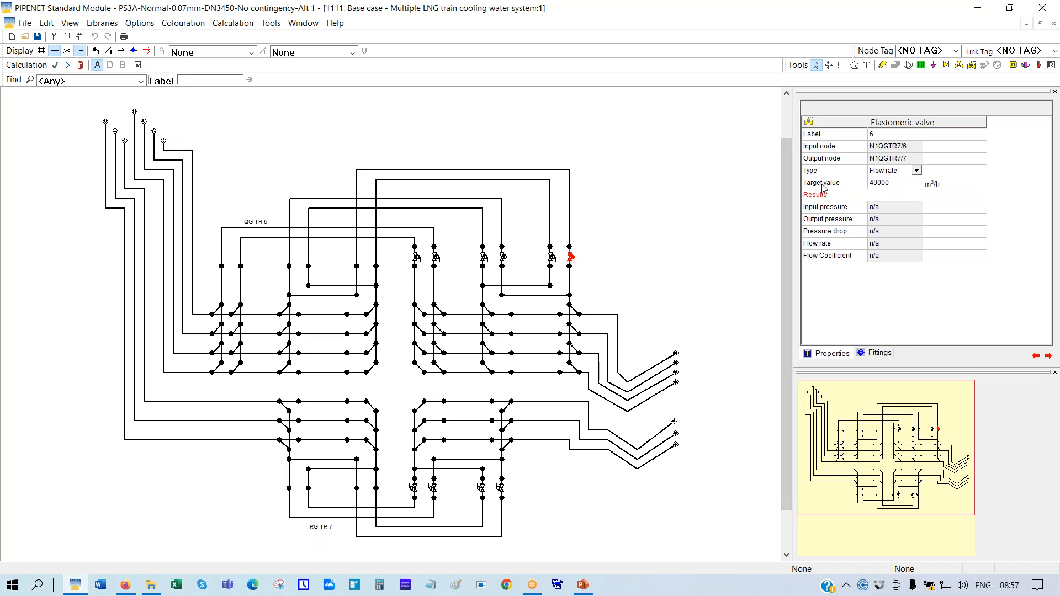
left_click(551, 258)
left_click(503, 258)
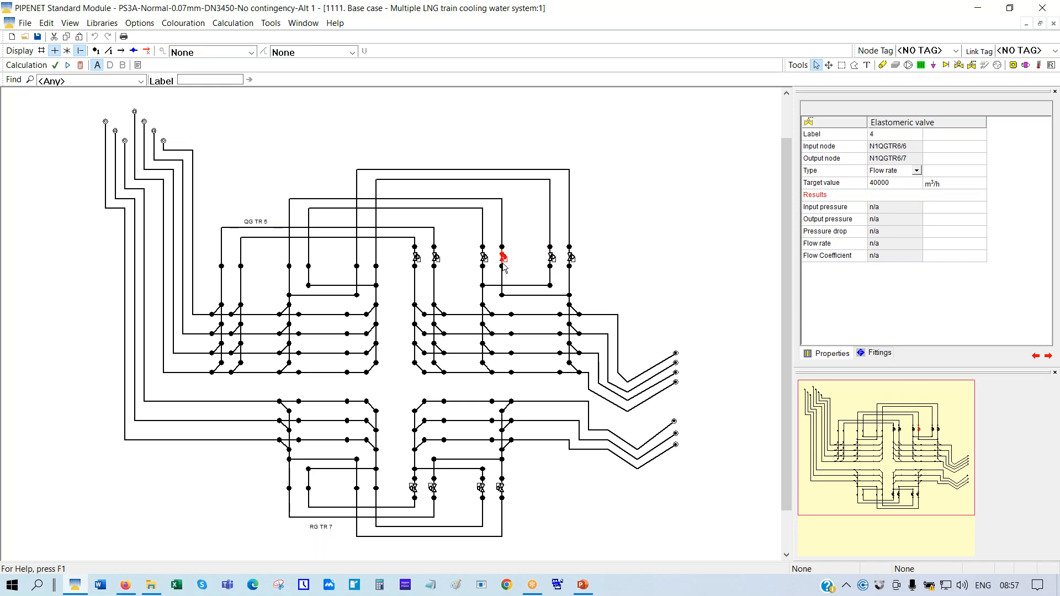
left_click(500, 490)
Check the pressure settings of input node IG1/1 and outlet node OG1/1, ending with IG1/1 selected
left_click(164, 143)
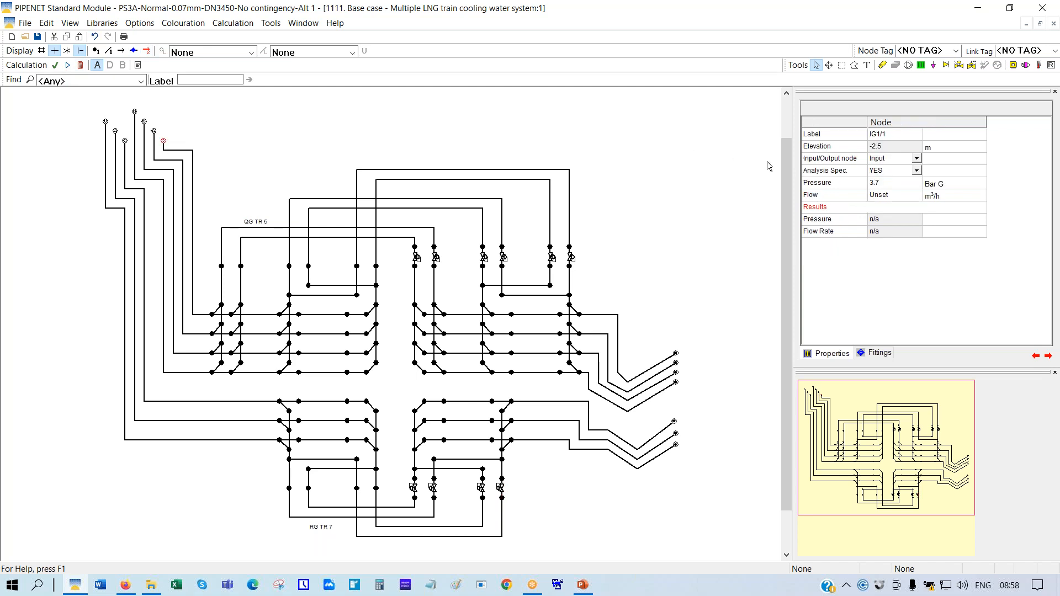
left_click(854, 186)
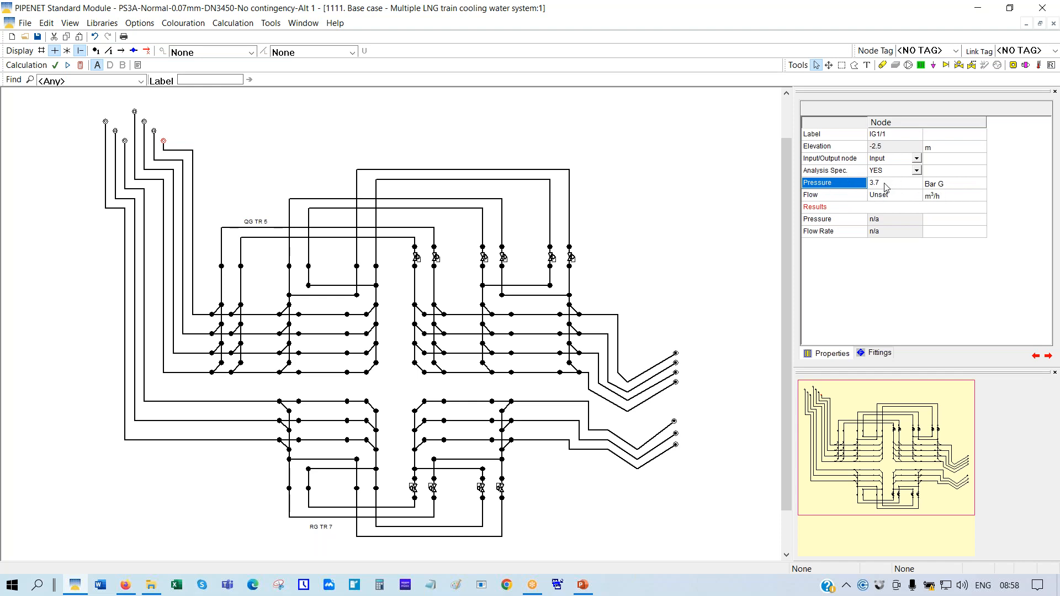
left_click(675, 354)
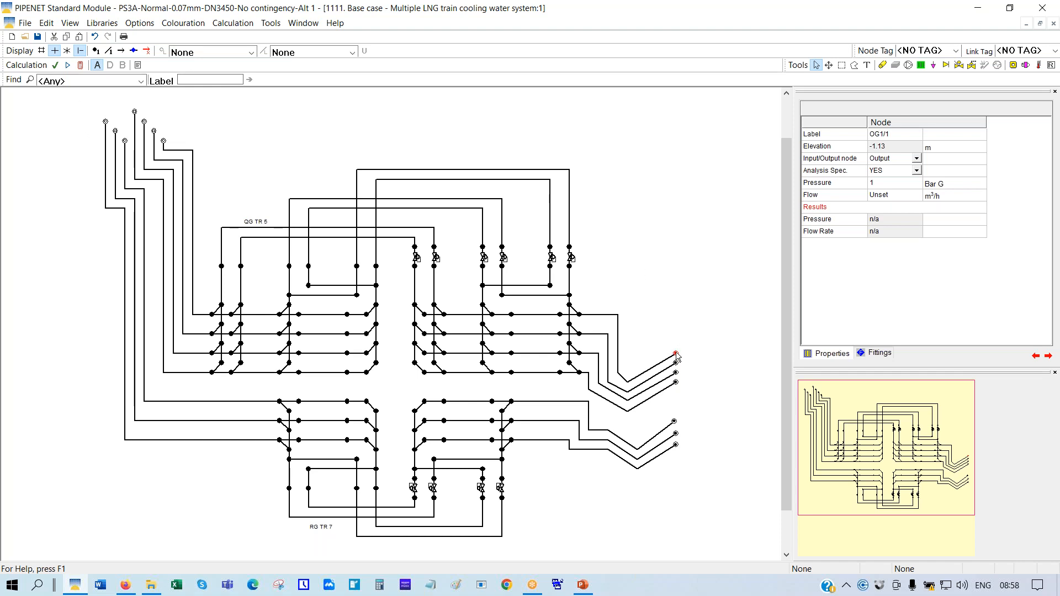
left_click(850, 184)
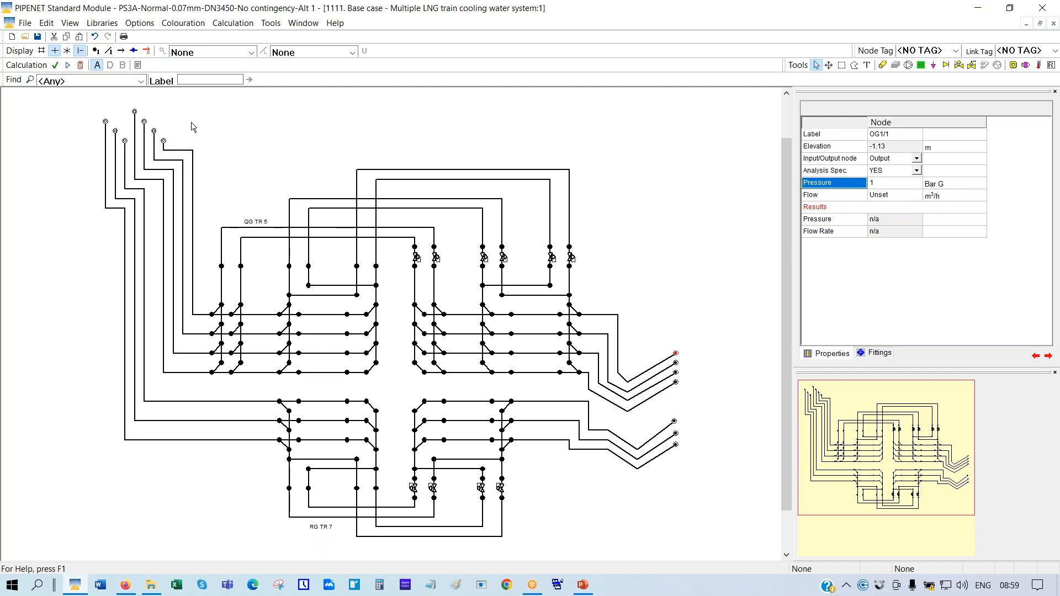
left_click(166, 145)
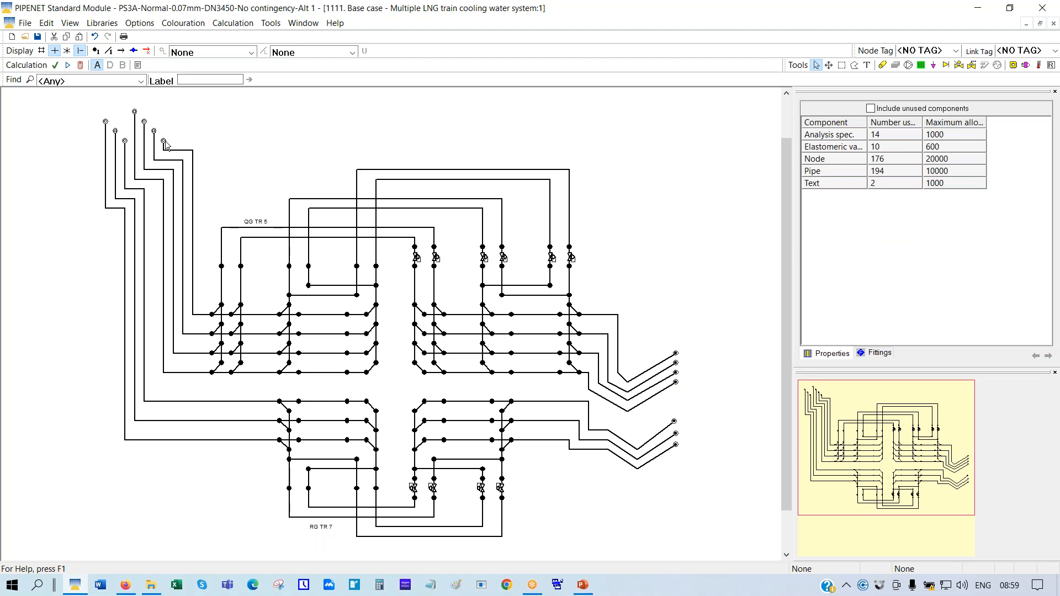
left_click(164, 142)
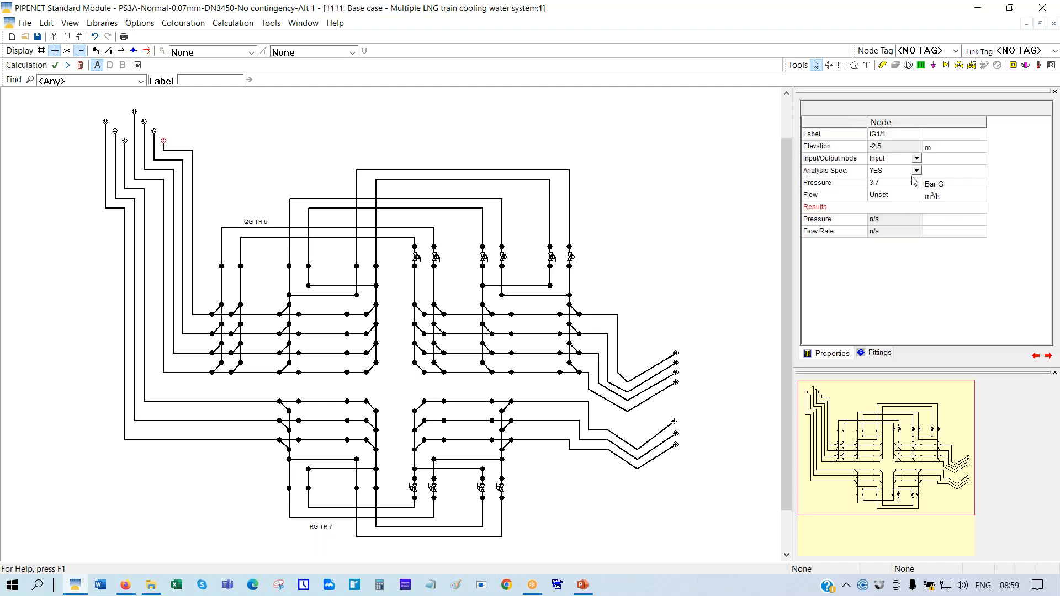
Calculate the network and read IG1/1's results: 3.7 Bar G and 63939.7908 m³/h flow
left_click(81, 65)
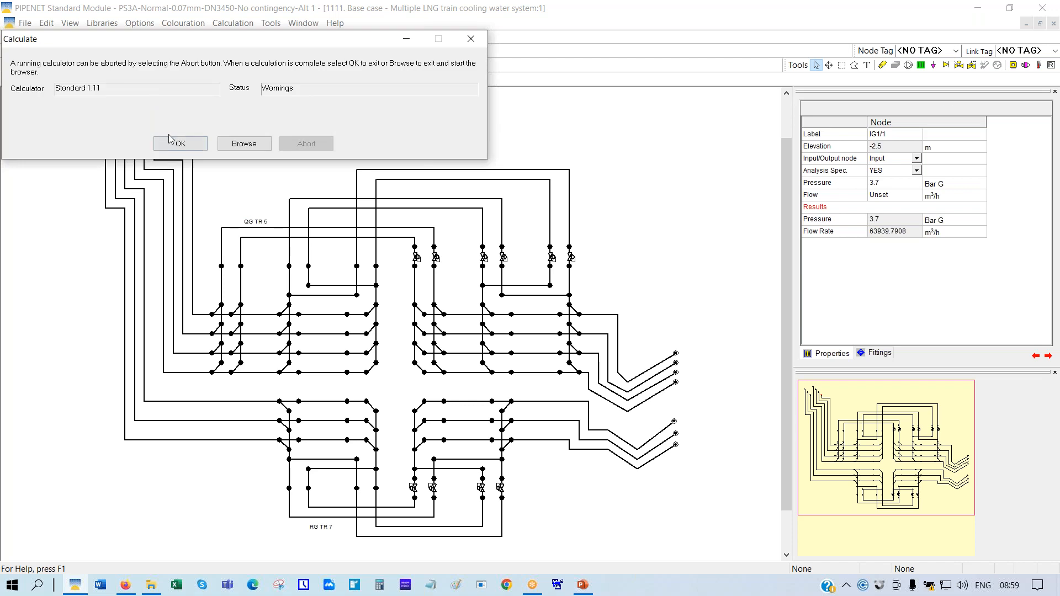
left_click(180, 146)
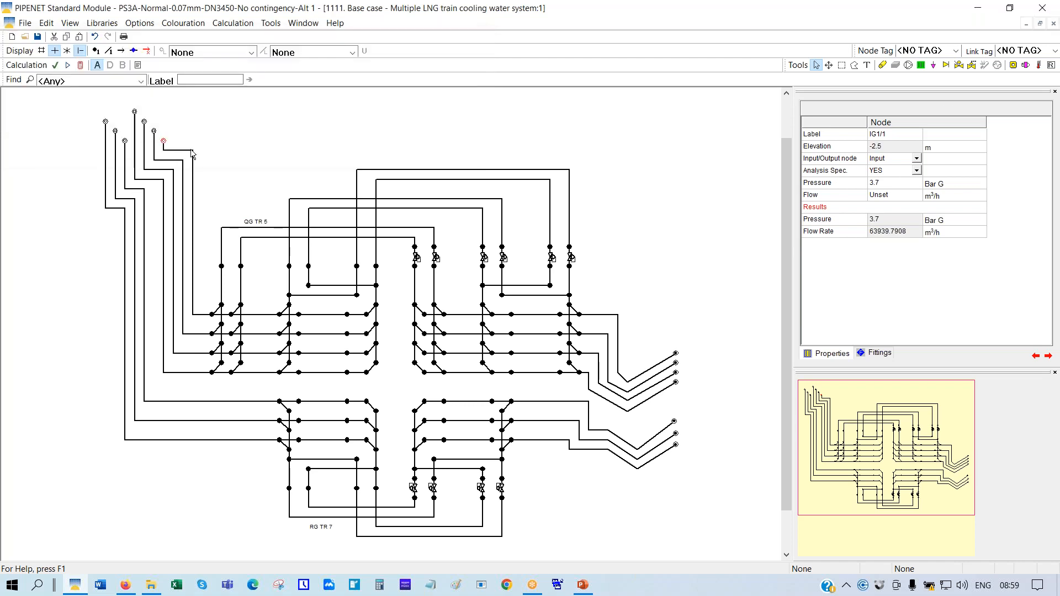
left_click(862, 219)
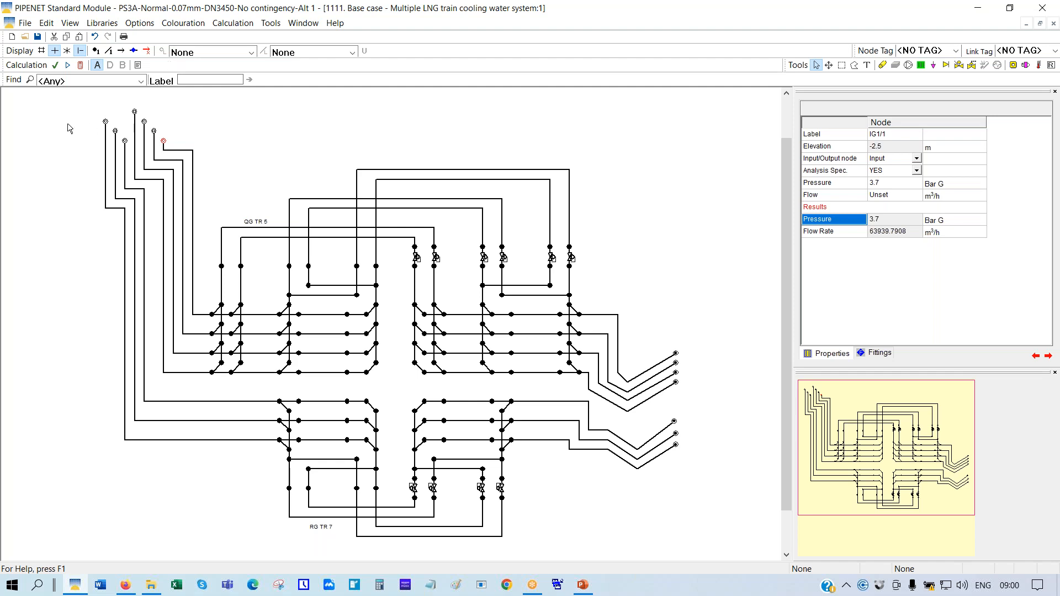
left_click(25, 37)
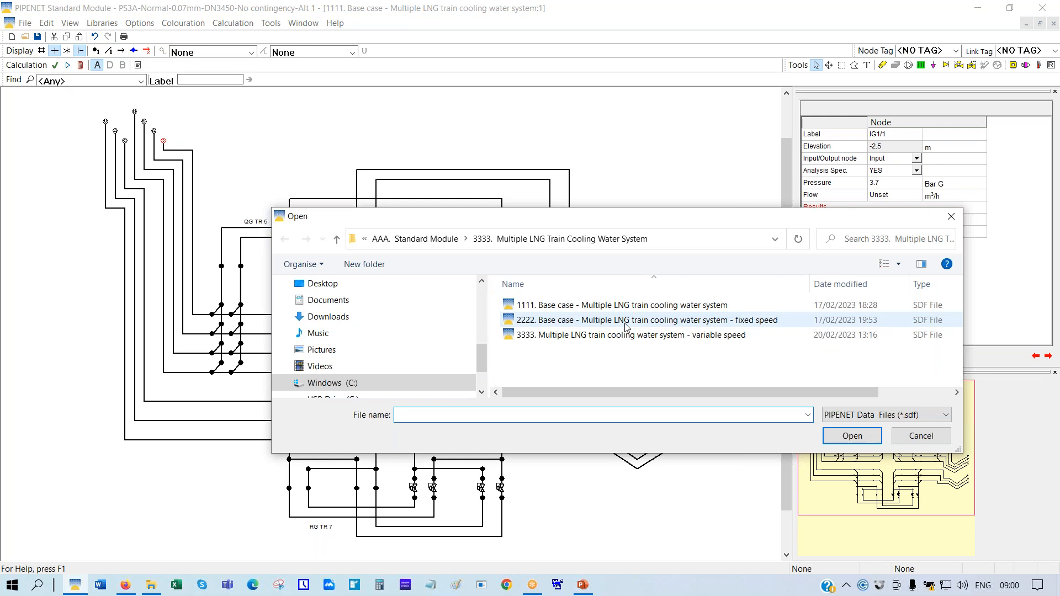
Open the 2222 fixed-speed model, discarding changes to 1111 and accepting the found file
left_click(627, 325)
left_click(852, 436)
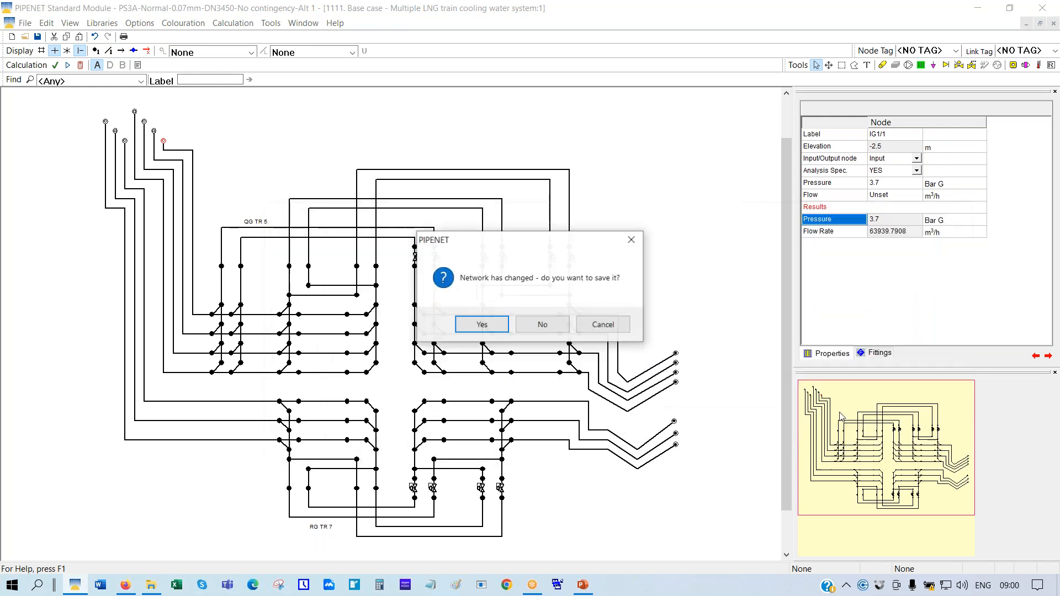
left_click(543, 326)
left_click(576, 329)
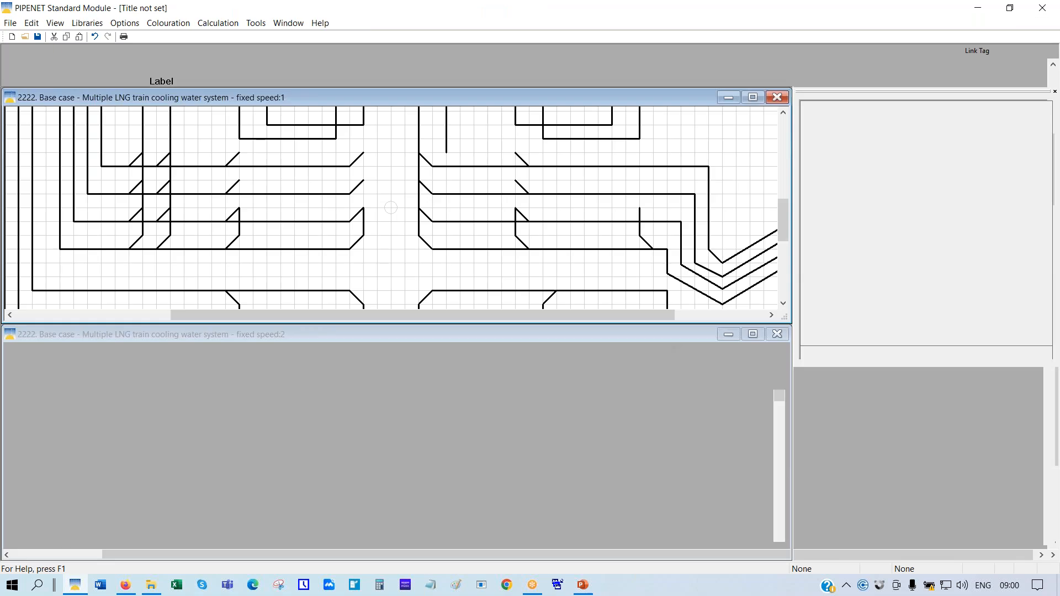
Maximize the 2222 network window and scale it to fit the whole network
left_click(752, 97)
right_click(648, 117)
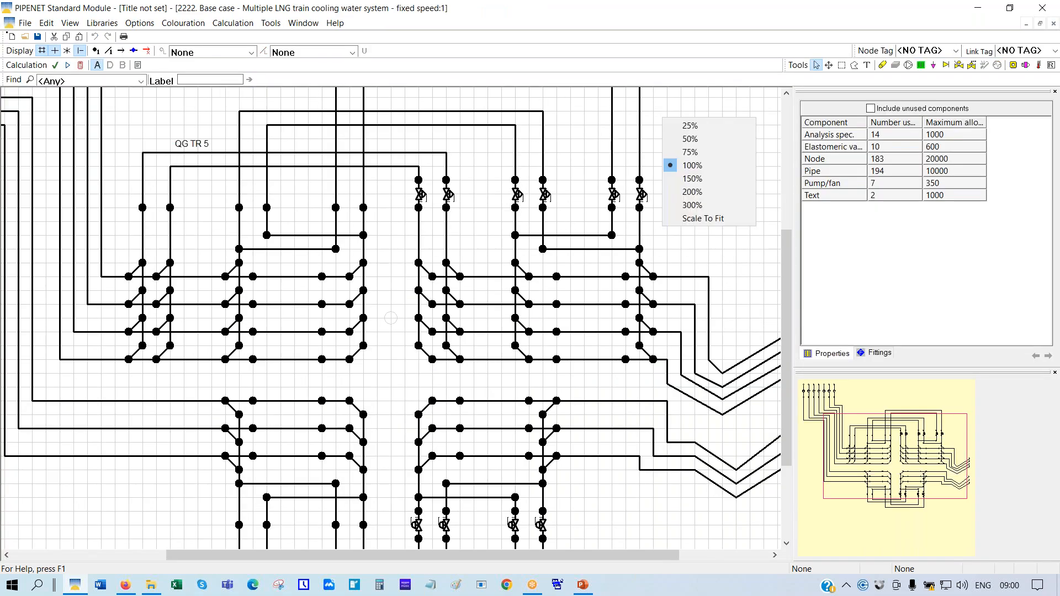
left_click(709, 218)
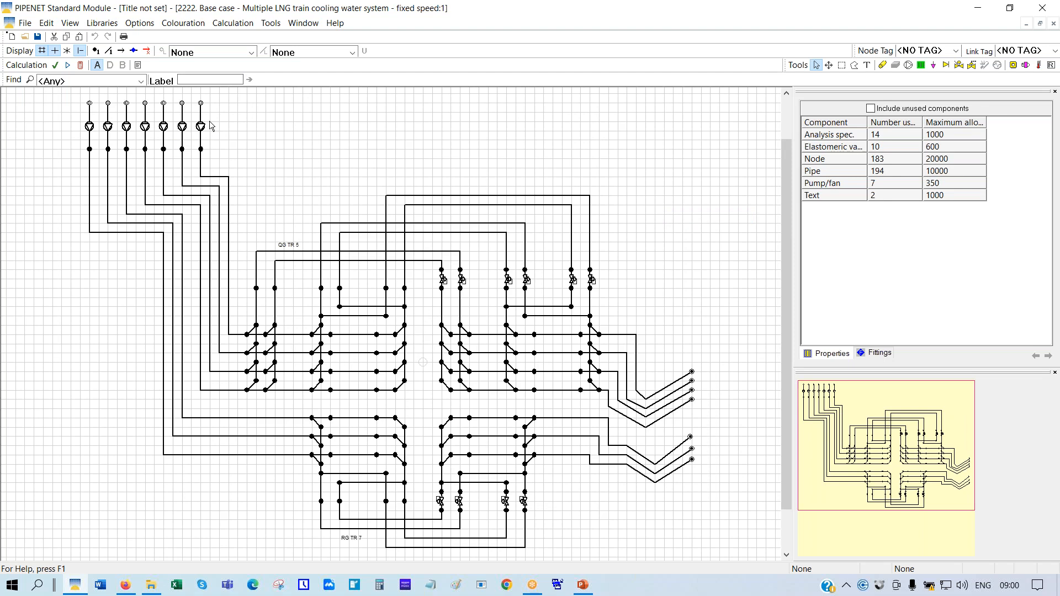
left_click(102, 24)
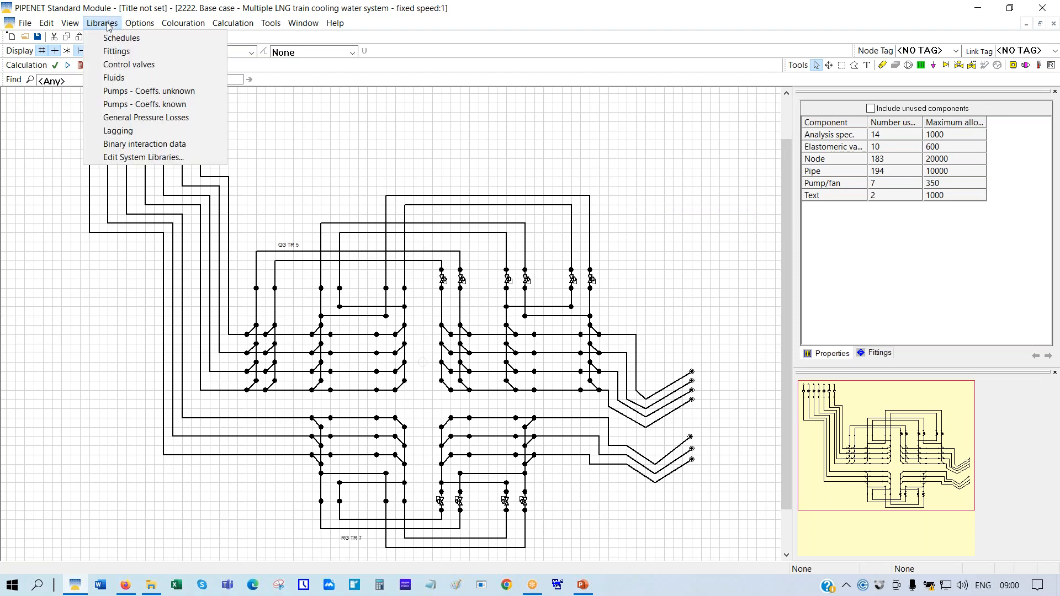
left_click(145, 93)
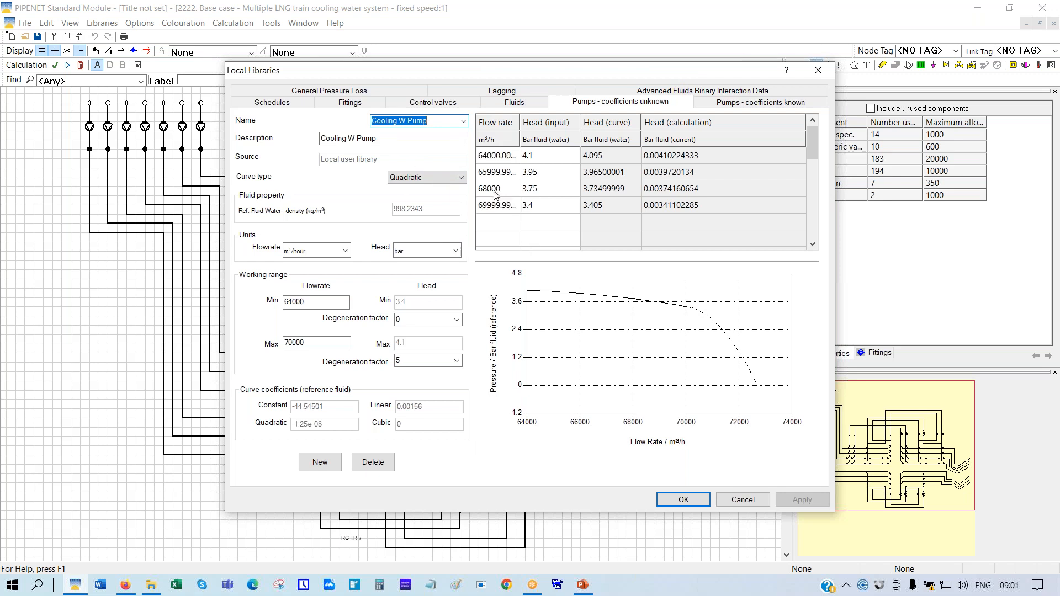
left_click(736, 500)
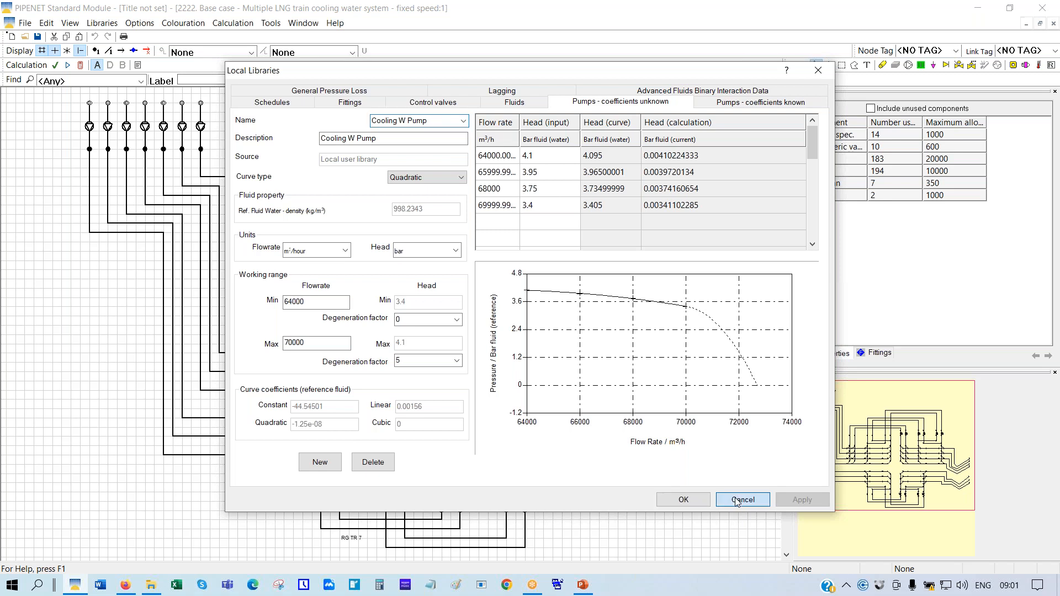
Calculate the 2222 network and show the rightmost pump's inlet node: 0.1 Bar G, 63790.488 m³/h
left_click(80, 66)
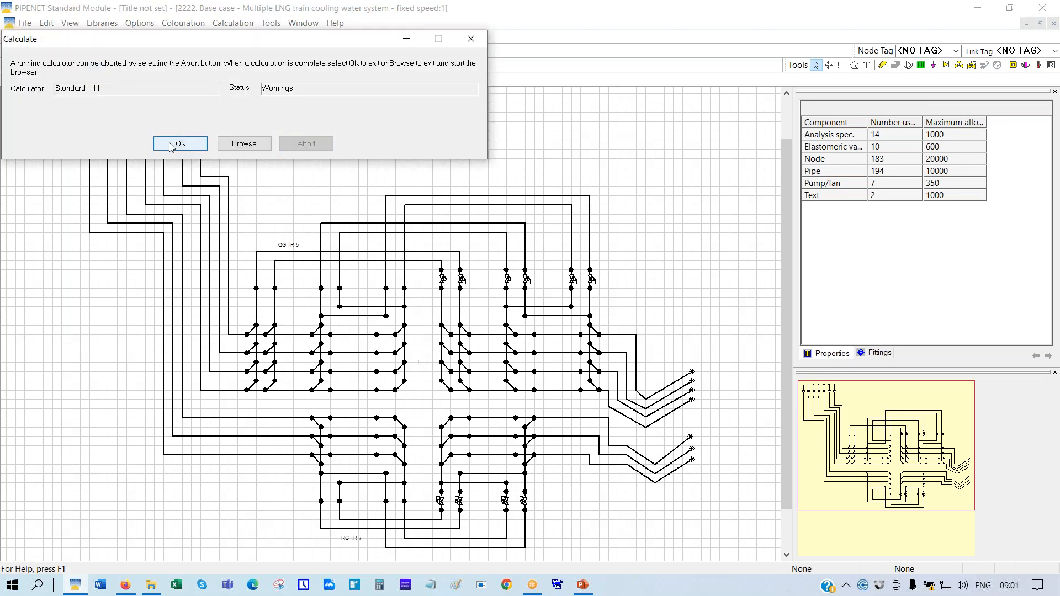
left_click(170, 145)
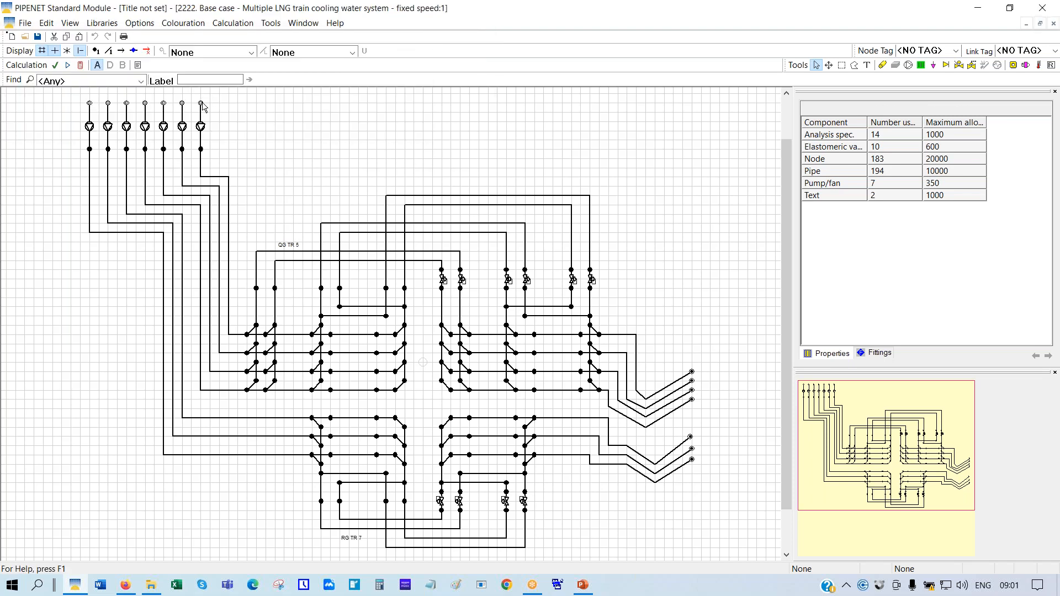
left_click(201, 104)
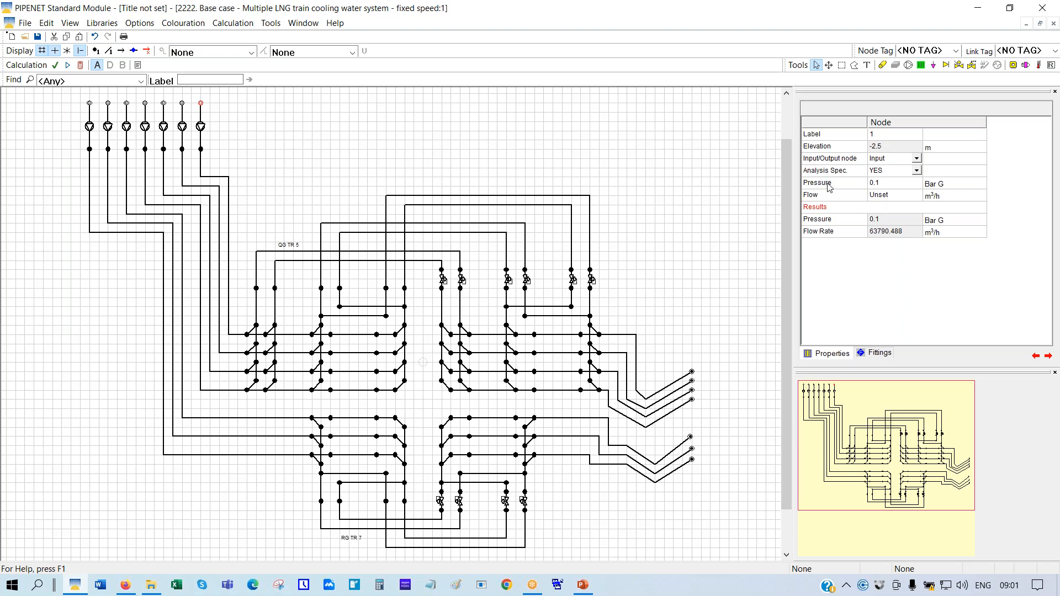
Show pump 1's results: output pressure 4.3668631 Bar G, power 7560.702 kW, and its pump curve
left_click(202, 128)
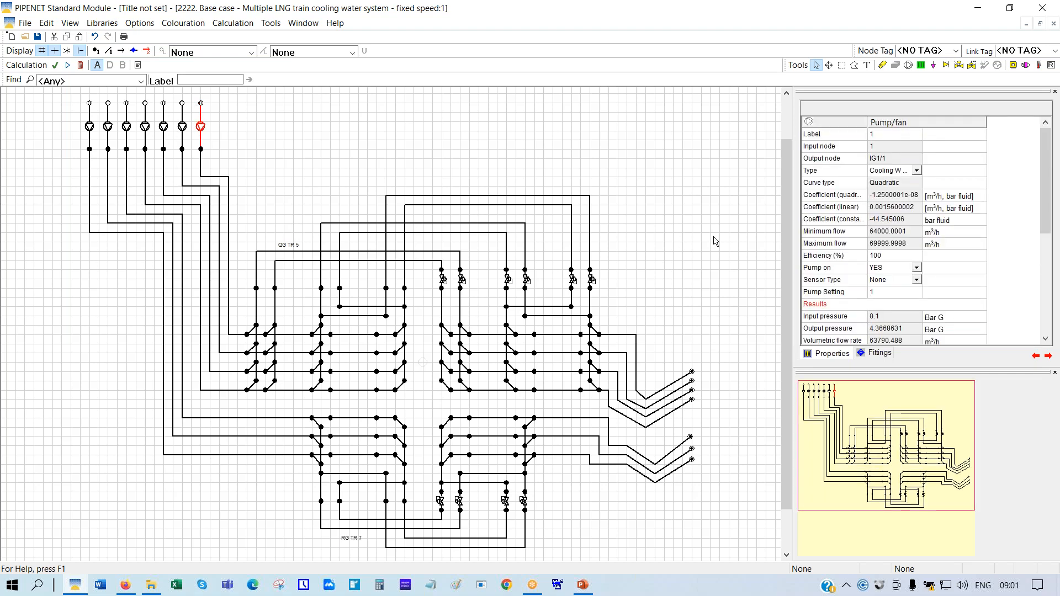
left_click_drag(1050, 156, 1051, 238)
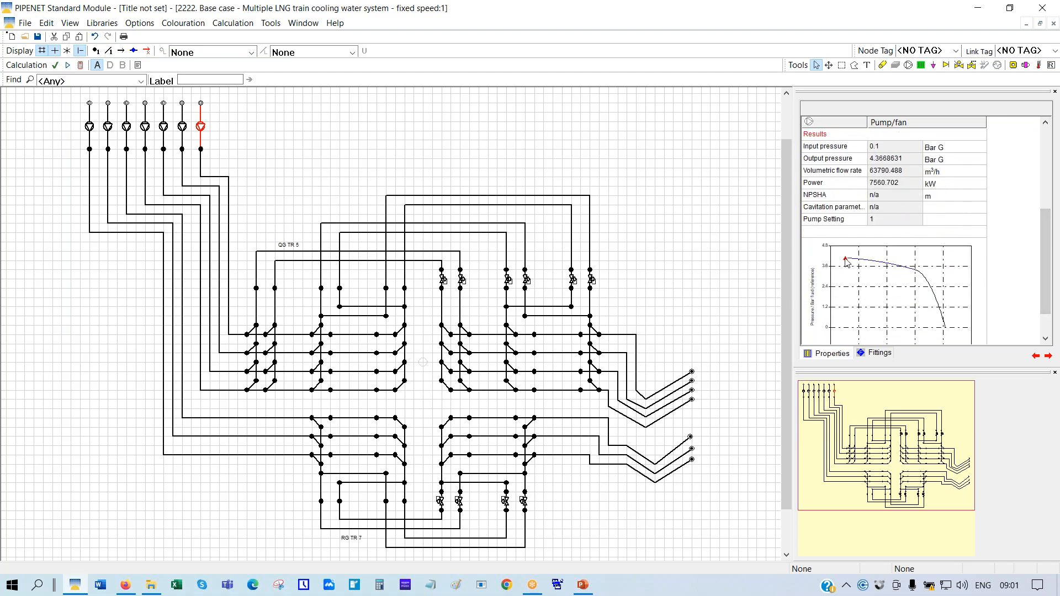
left_click_drag(1047, 277, 1046, 266)
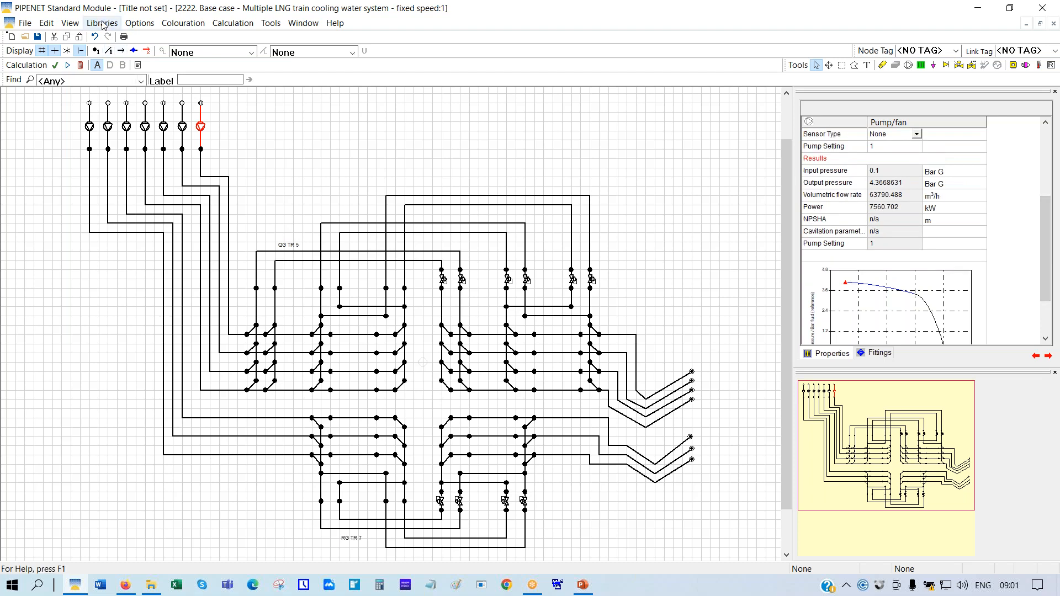
left_click(103, 23)
left_click(139, 92)
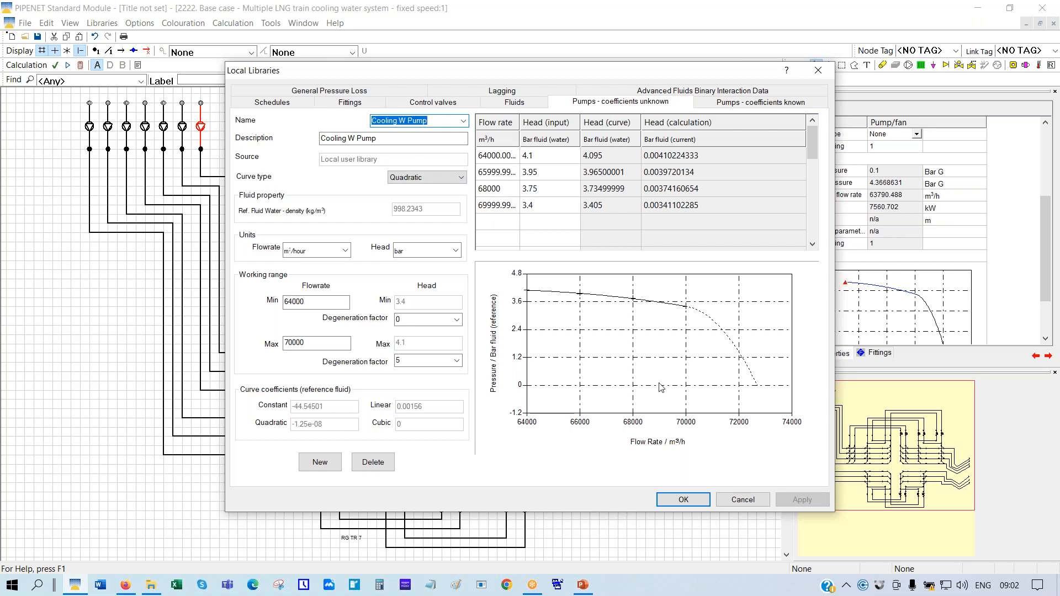
left_click(742, 502)
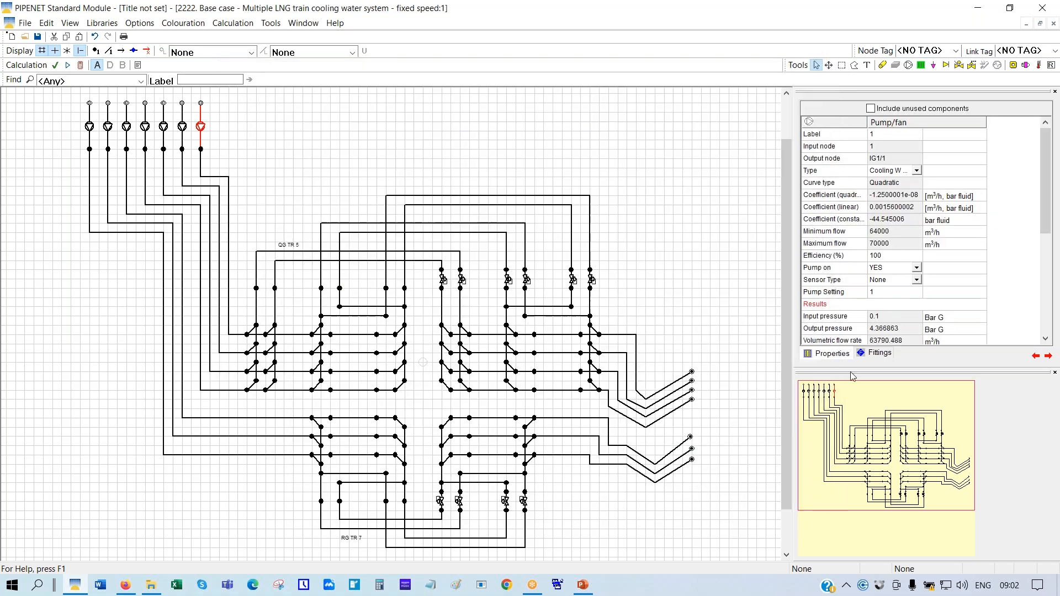
left_click_drag(1045, 214, 1049, 315)
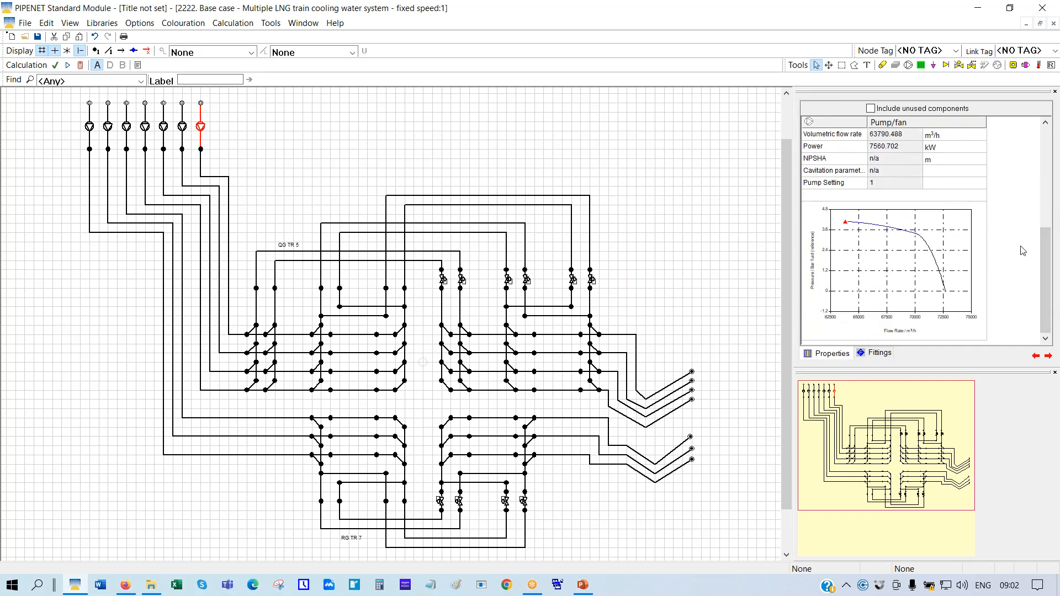
left_click_drag(1050, 311, 1051, 252)
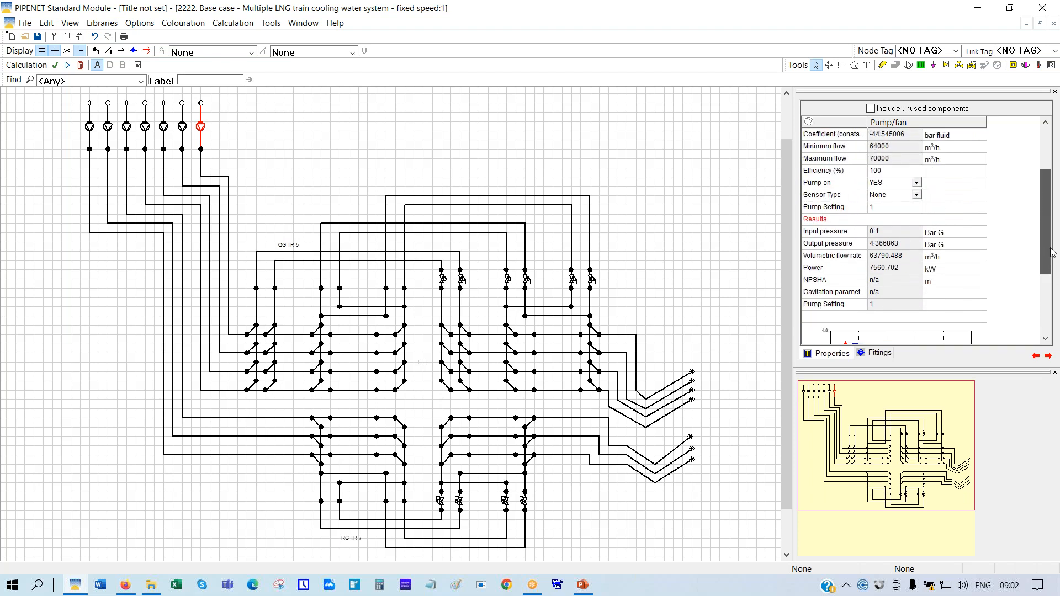
left_click(814, 207)
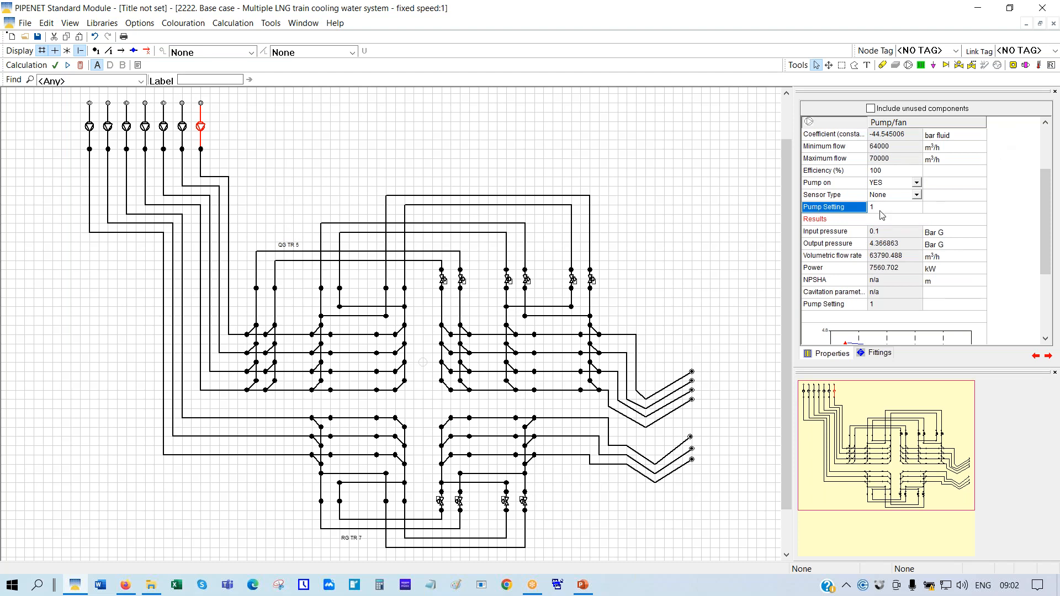
left_click(834, 272)
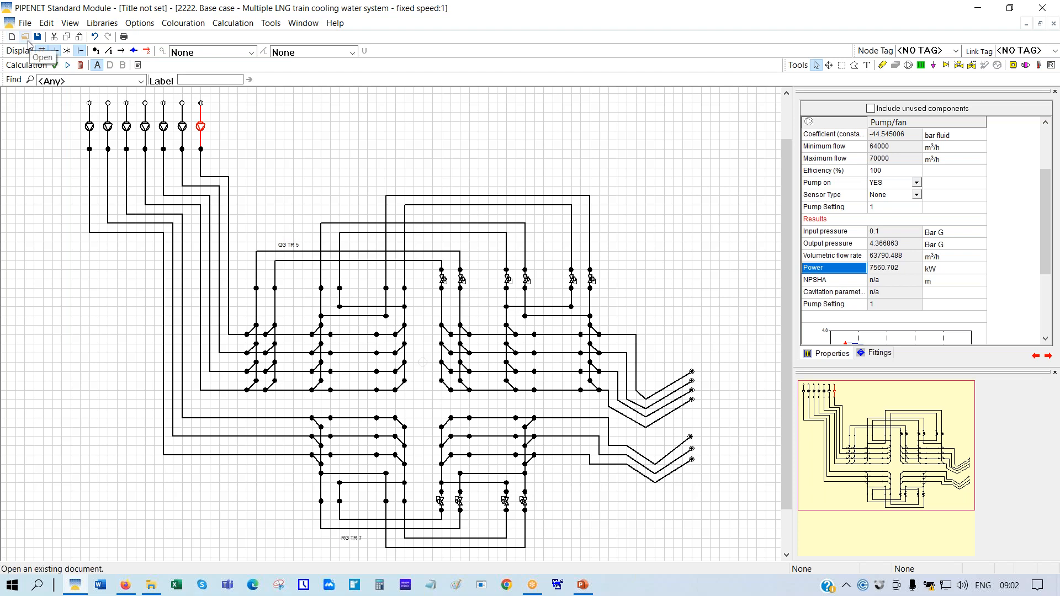
Open the 3333 variable-speed network file, discarding changes to the current model
left_click(25, 37)
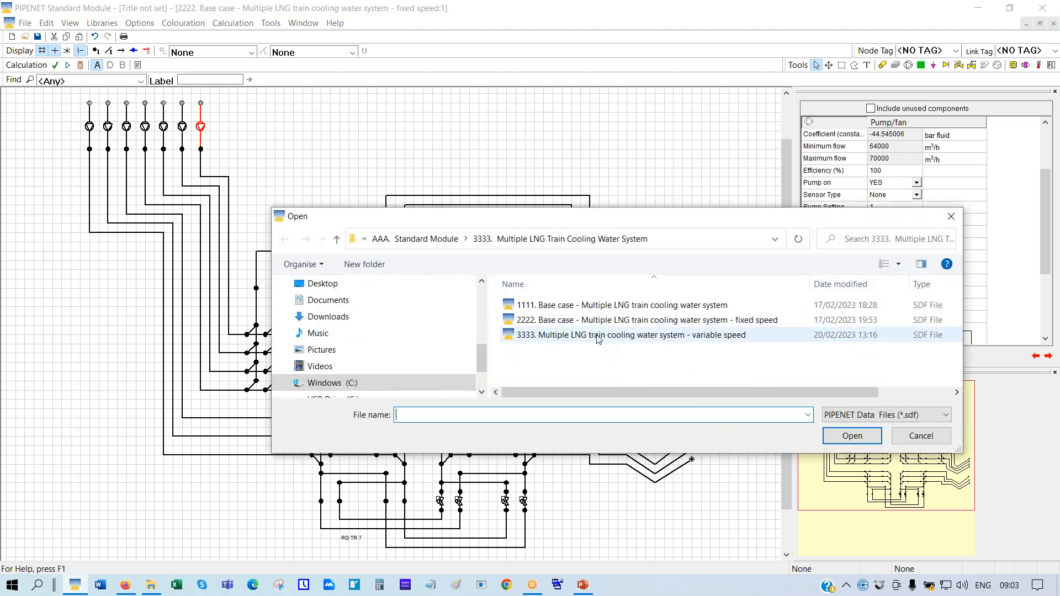
left_click(597, 336)
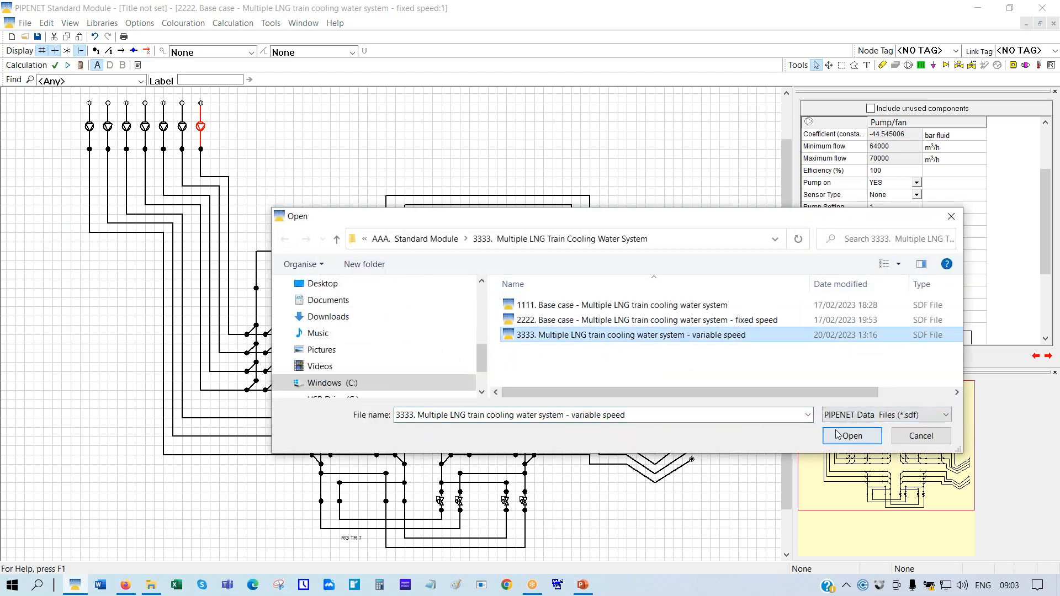
left_click(839, 437)
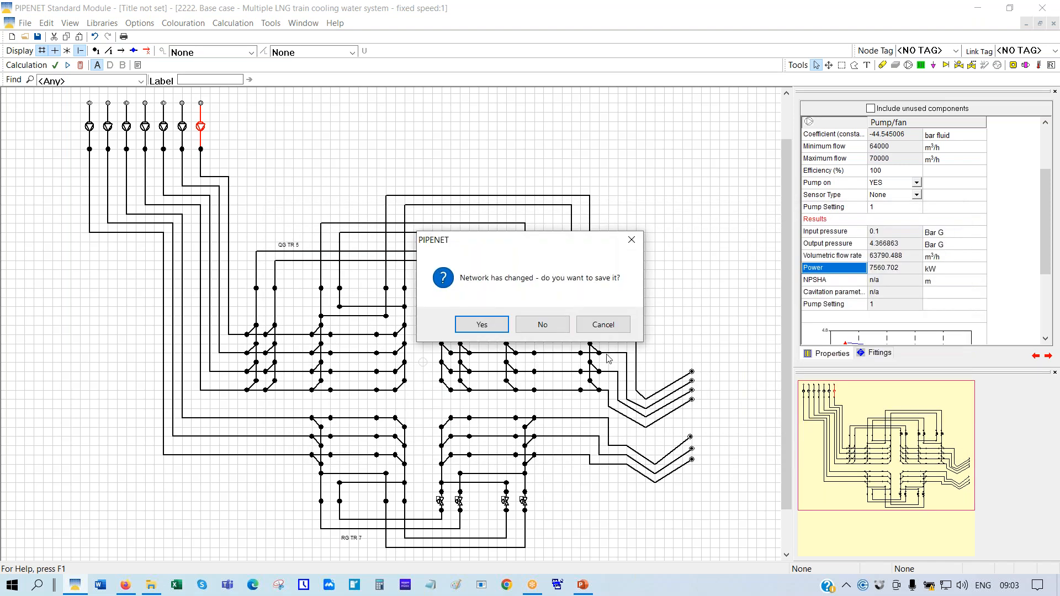
left_click(543, 327)
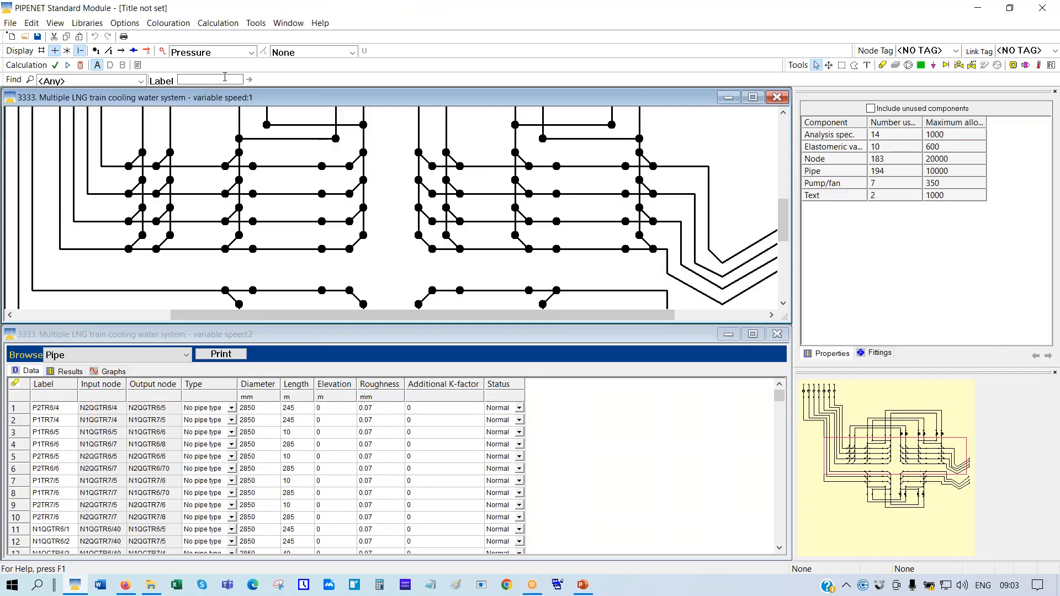
Maximize and scale the 3333 schematic to fit, then select pump 1 with its 3.7 Bar G set point
left_click(753, 98)
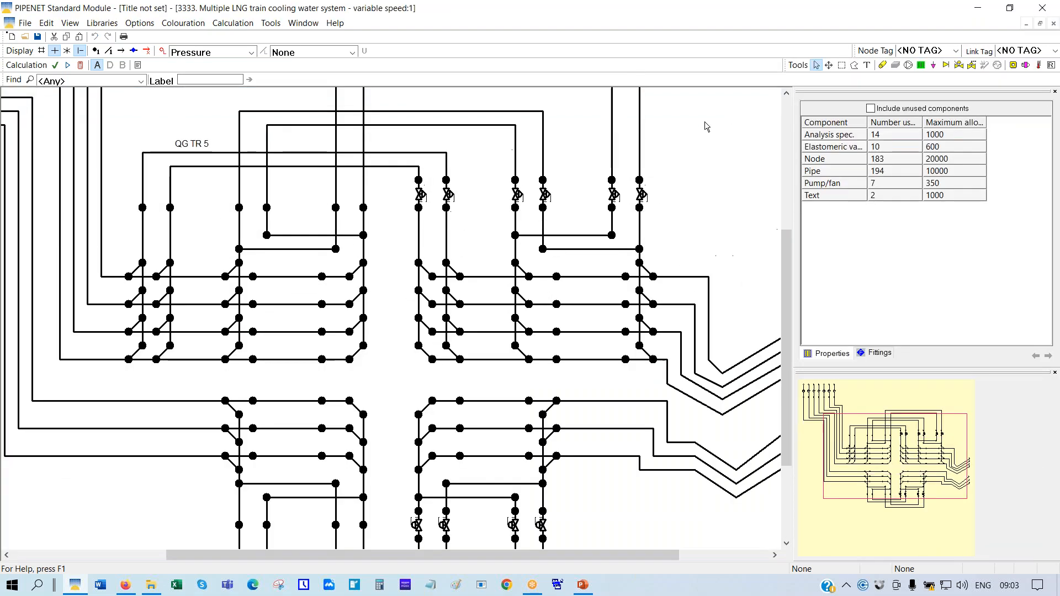
right_click(704, 122)
left_click(743, 224)
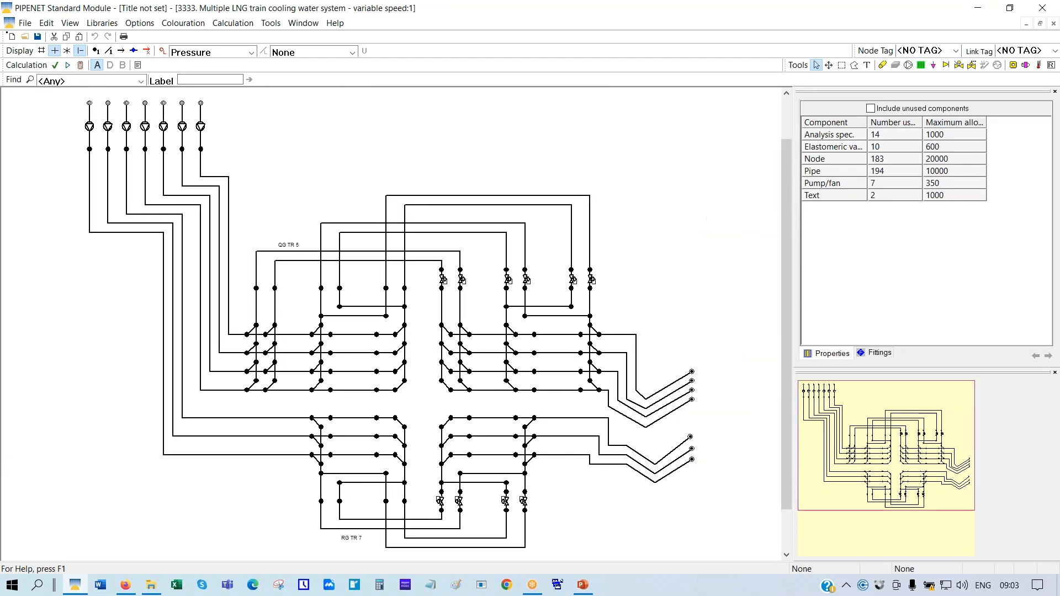
left_click(201, 127)
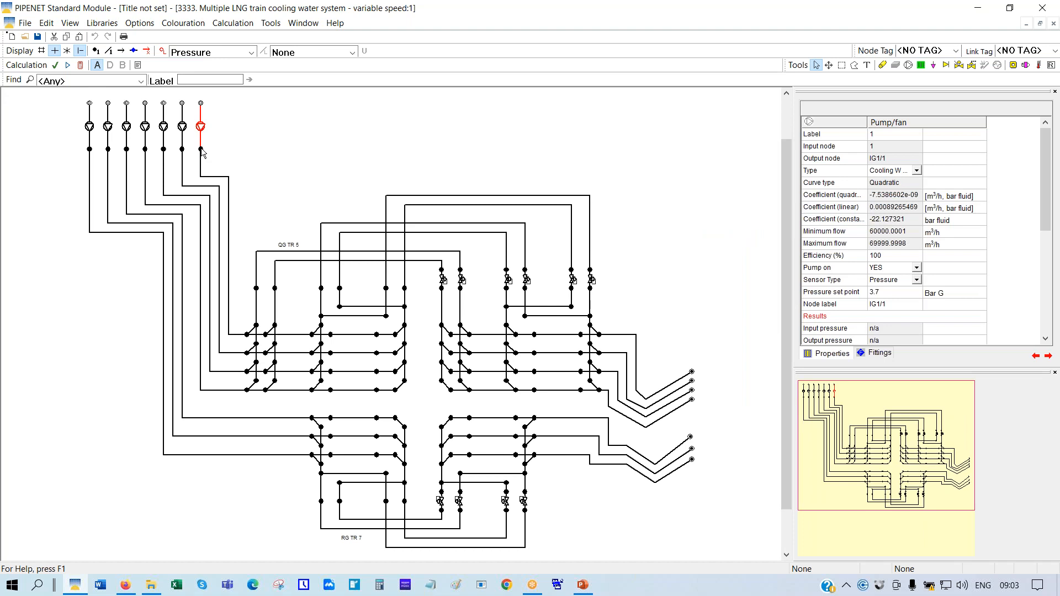
Change node colouring from Pressure to None and turn on node labels across the 3333 network
left_click(202, 150)
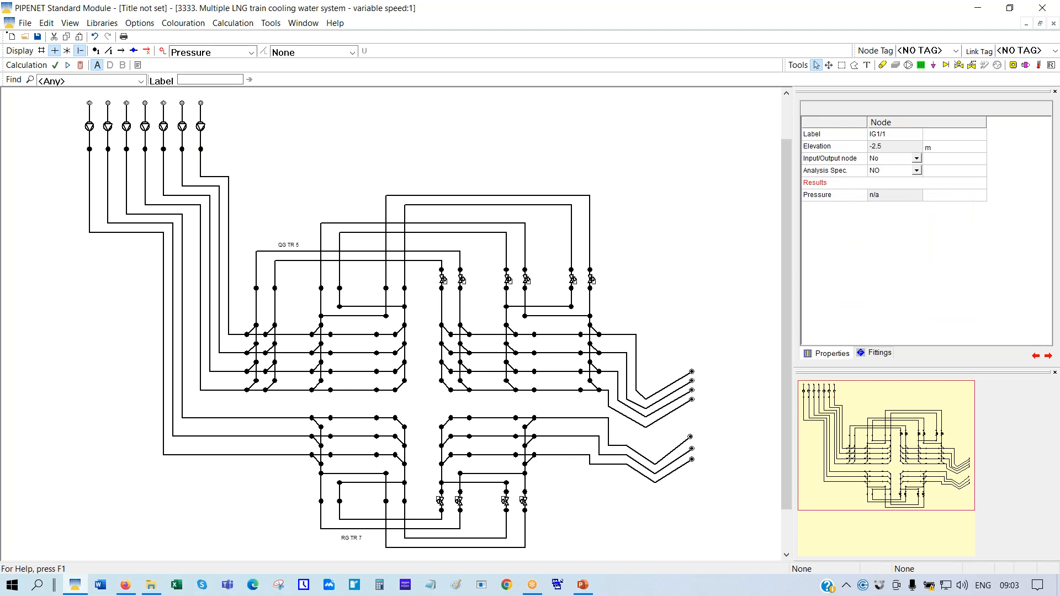
left_click(251, 52)
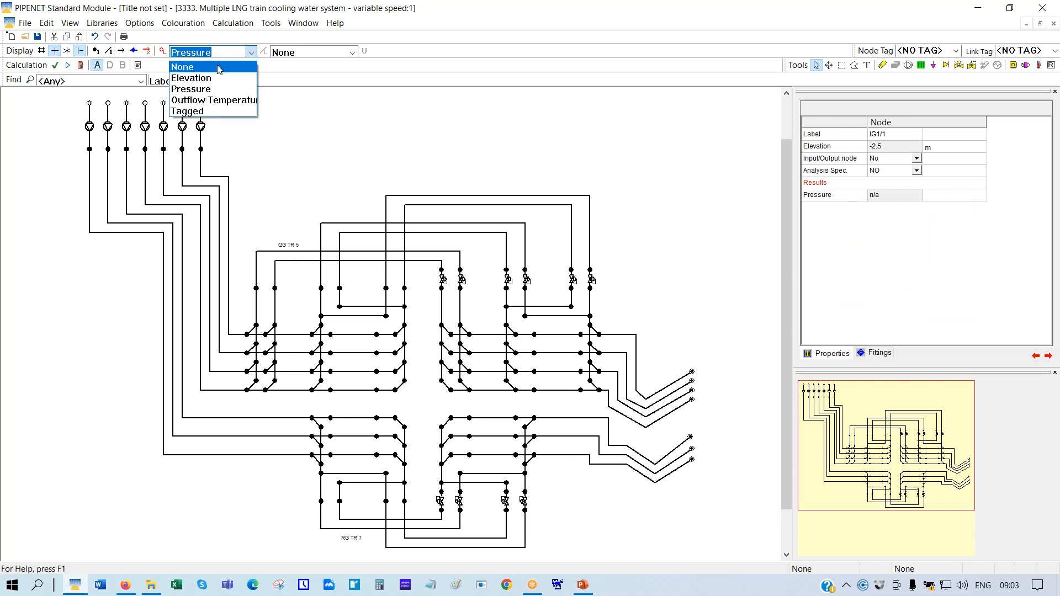
left_click(219, 67)
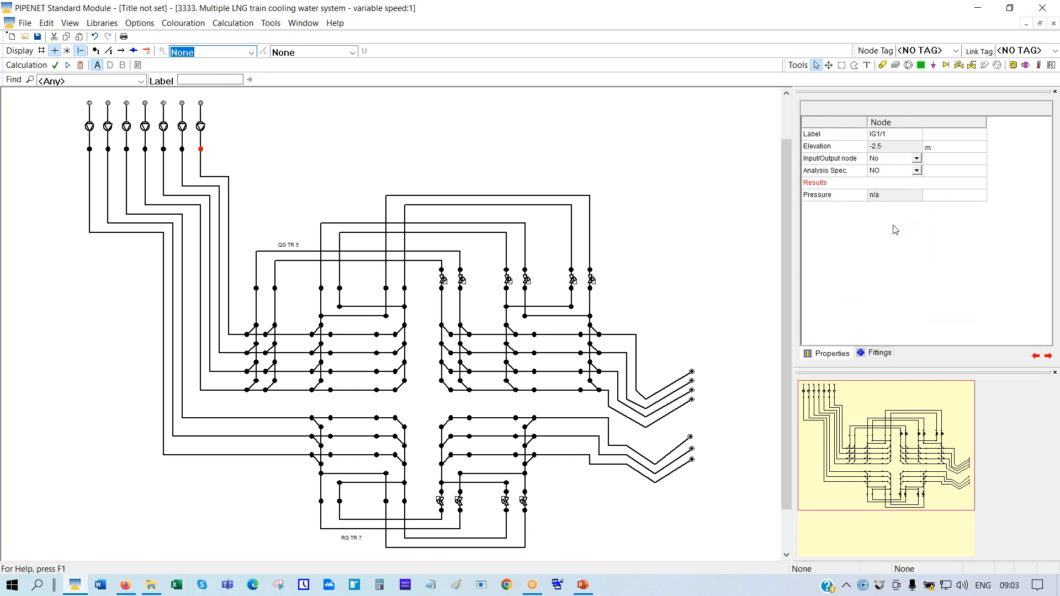
left_click(201, 127)
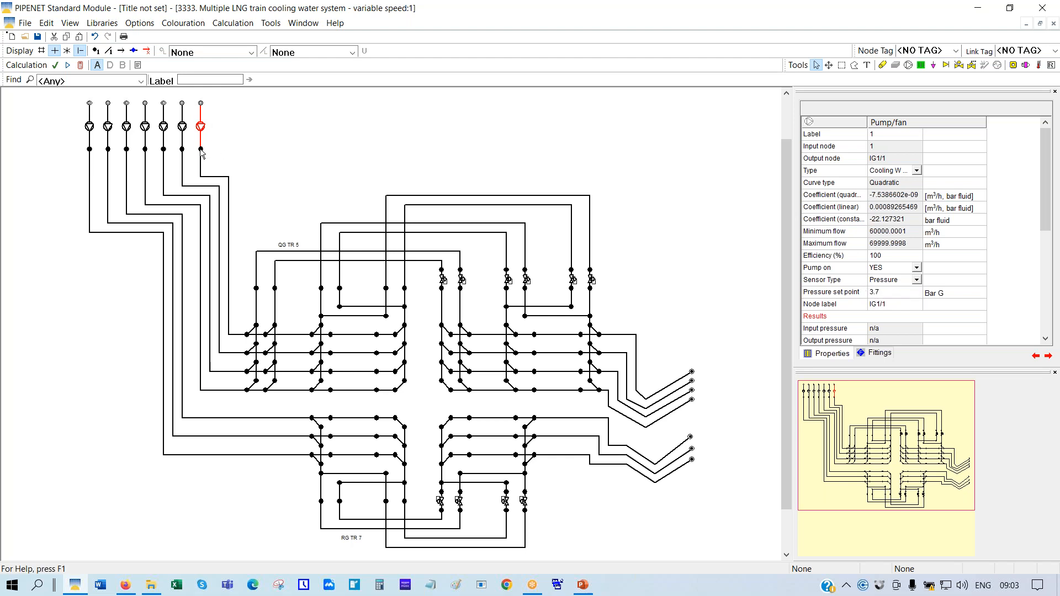
left_click(95, 53)
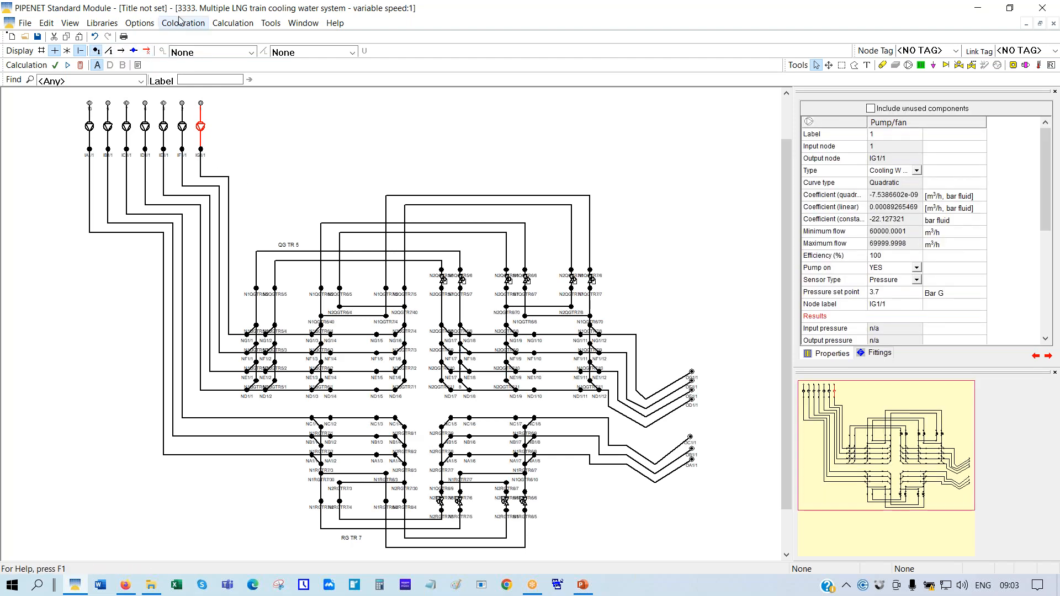
left_click(139, 23)
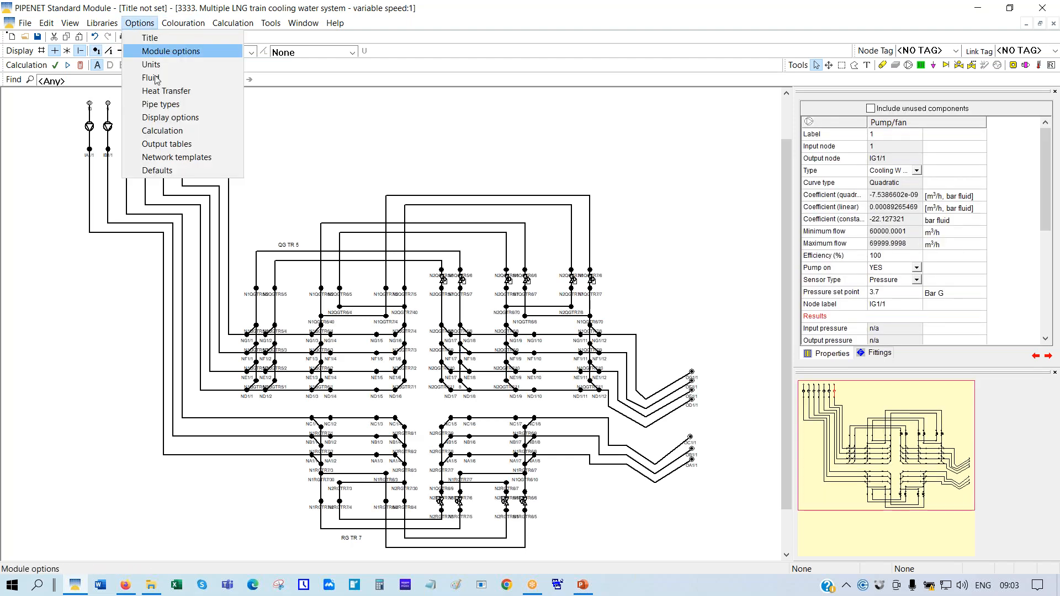
Set the display font size to 28 and drag node IG1/1 out to the right of its pump
left_click(173, 119)
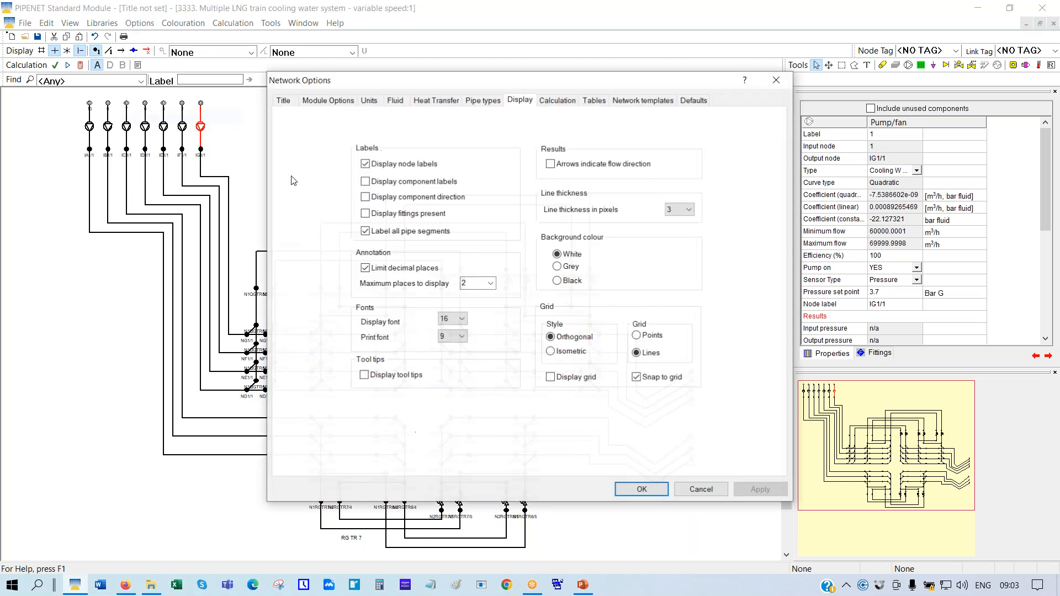
left_click(466, 324)
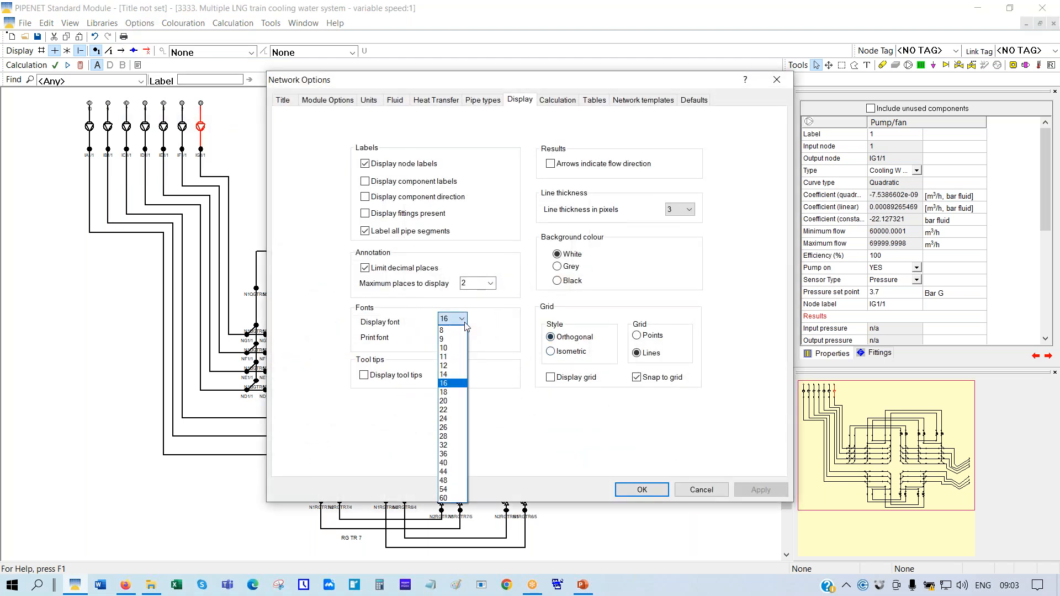
left_click(450, 439)
left_click(639, 496)
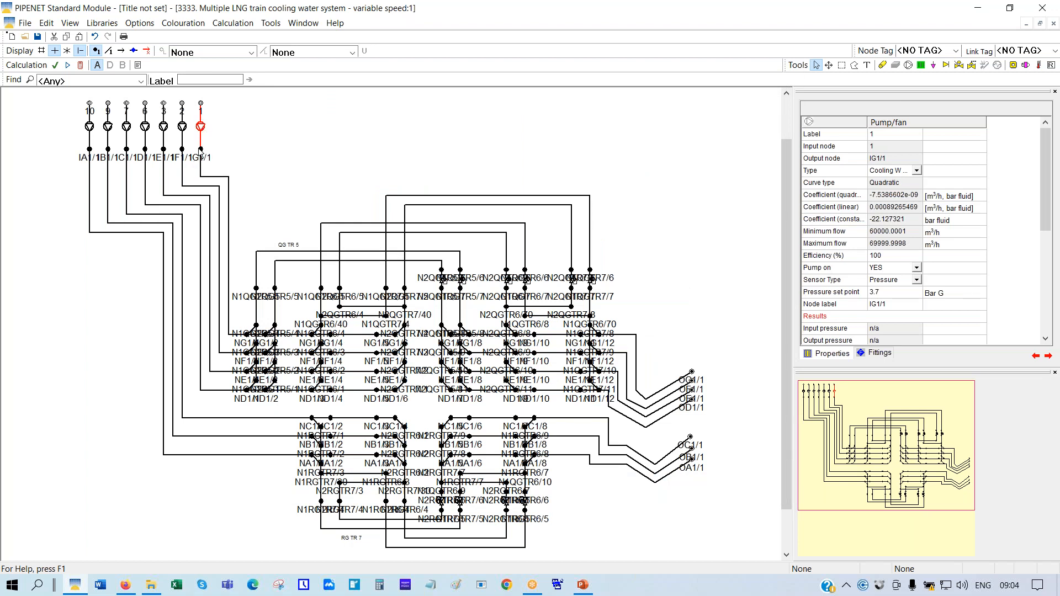
left_click_drag(201, 150, 265, 149)
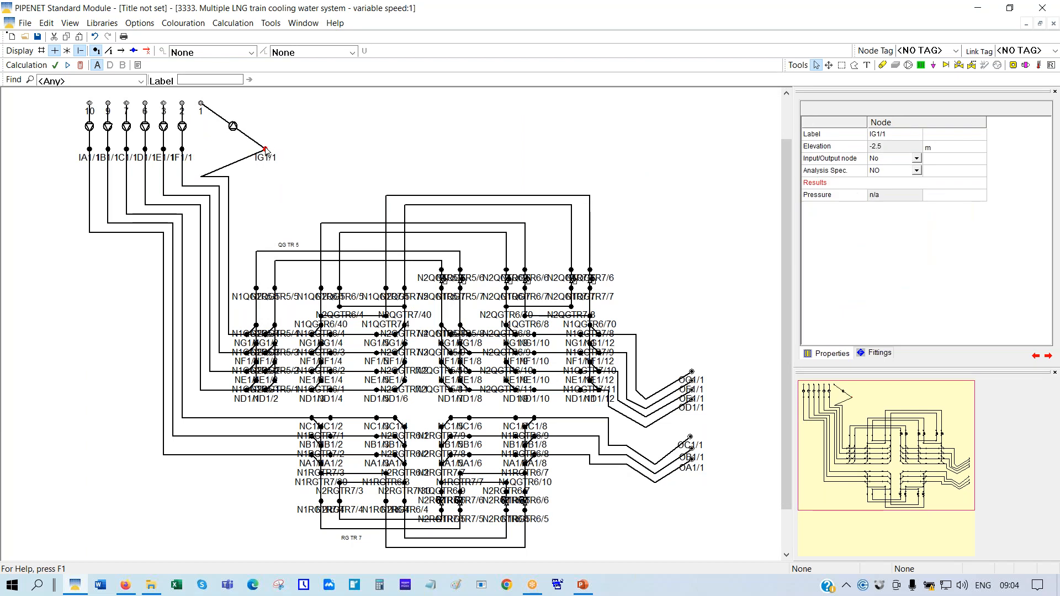
Realign node IG1/1 under pump 1, confirm its 3.7 bar G pressure set point, then calculate
left_click(266, 150)
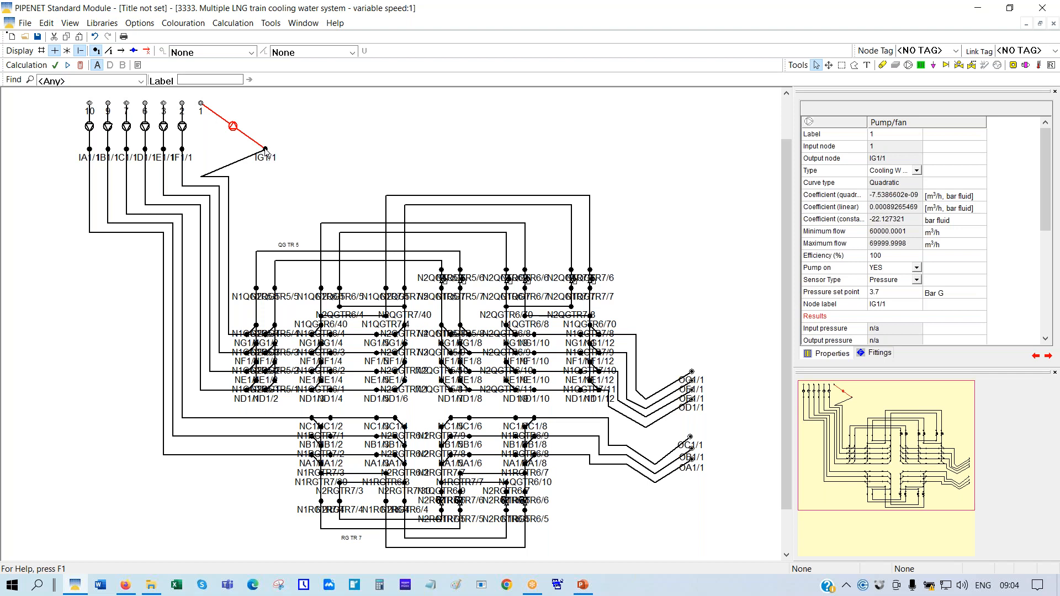
left_click_drag(266, 149, 201, 141)
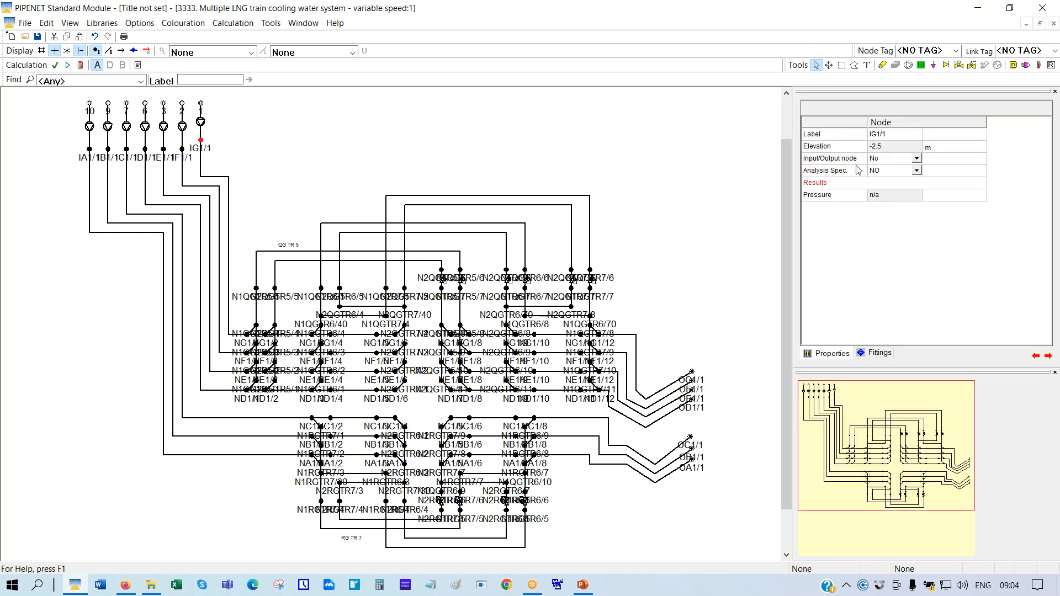
left_click(201, 125)
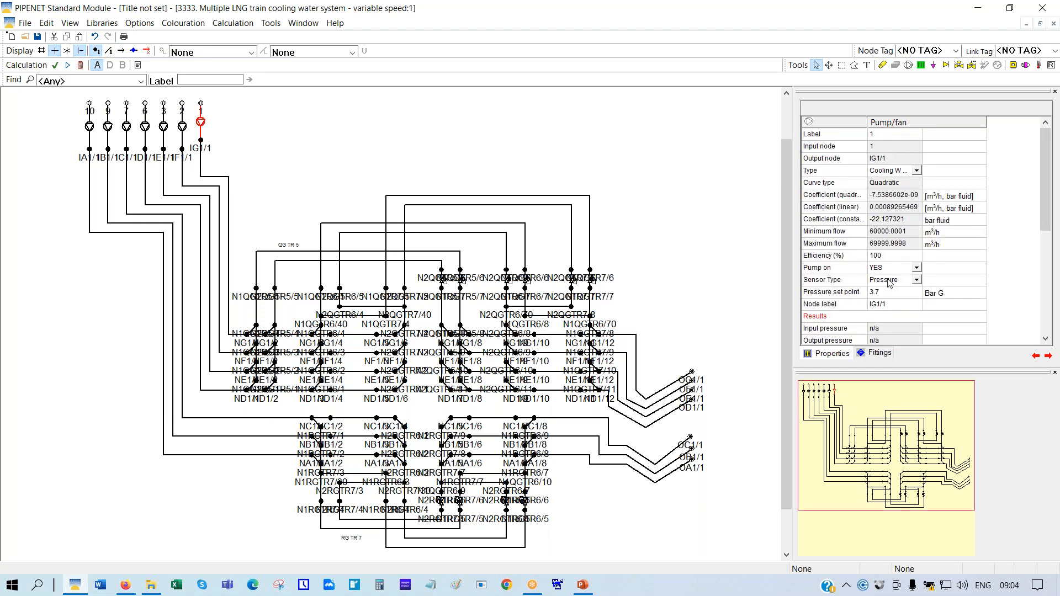
left_click(859, 298)
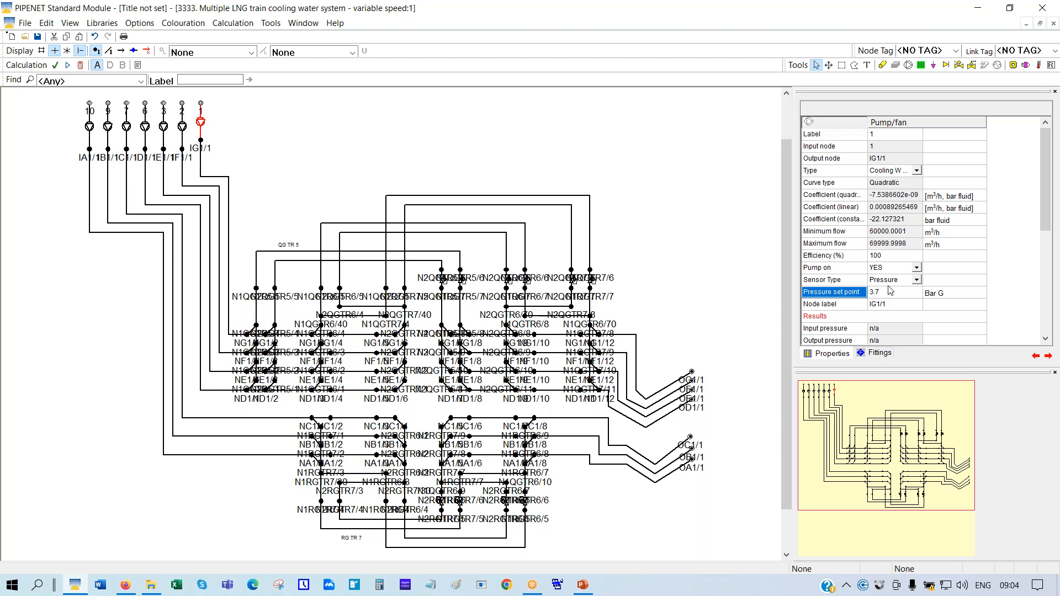
left_click(856, 305)
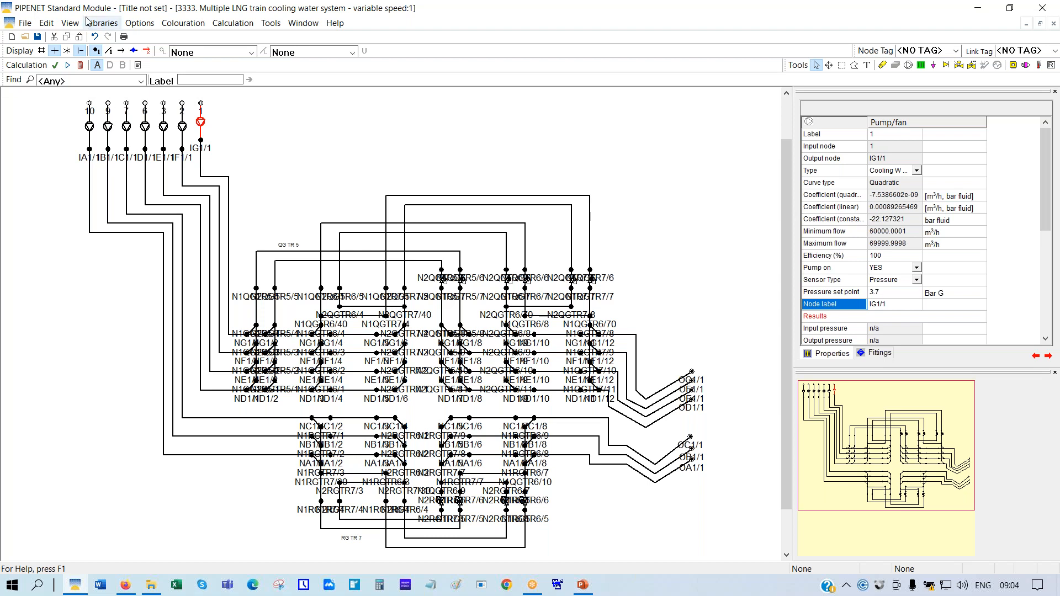
left_click(81, 67)
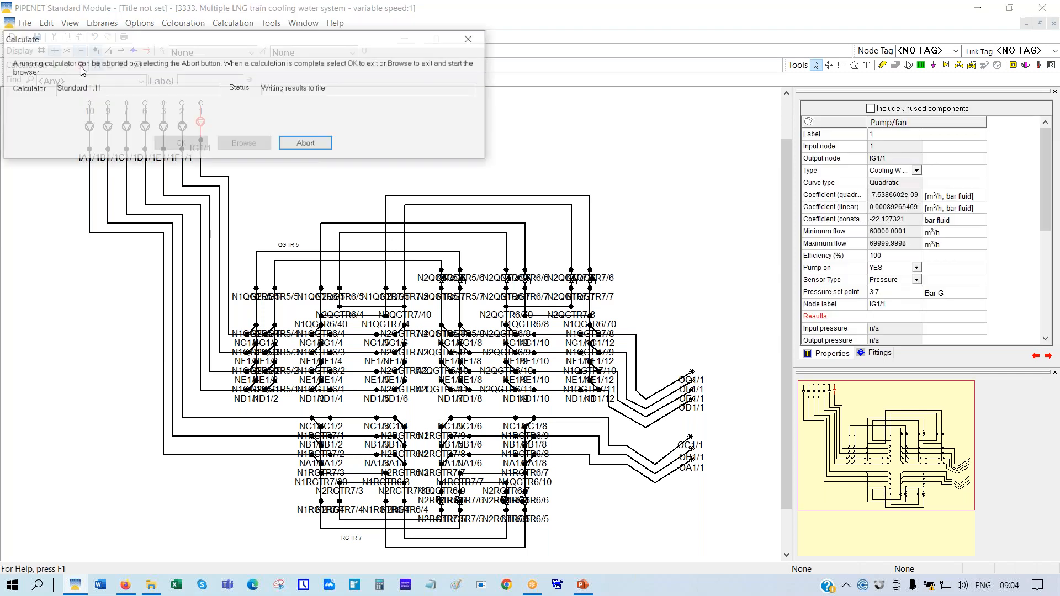
Review pump 1's results (about 63940 m³/h, 6394 kW at setting 0.952) and bring up the Open dialog
left_click(167, 144)
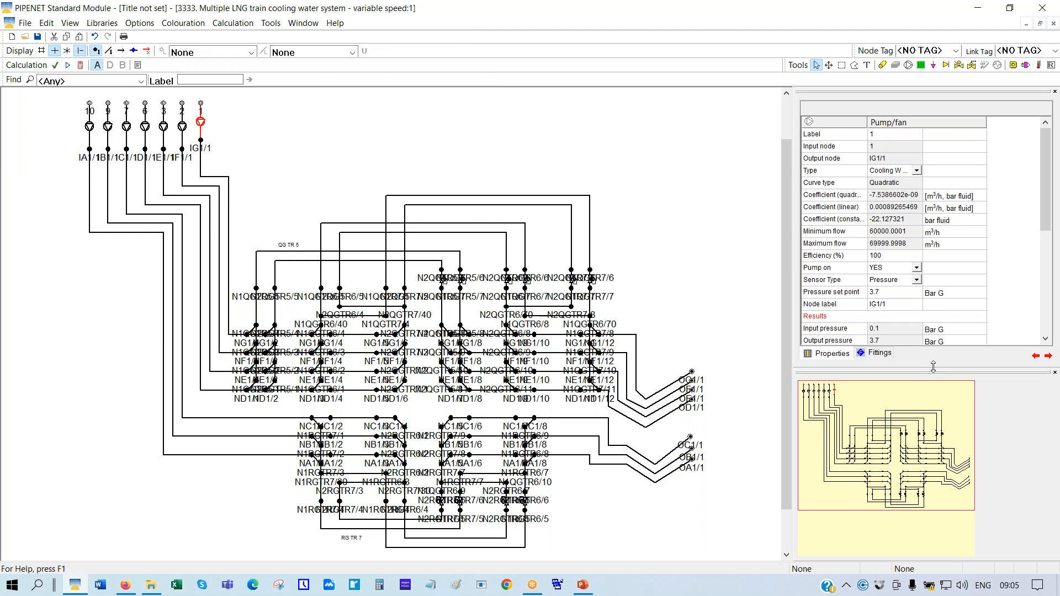
left_click_drag(933, 367, 938, 445)
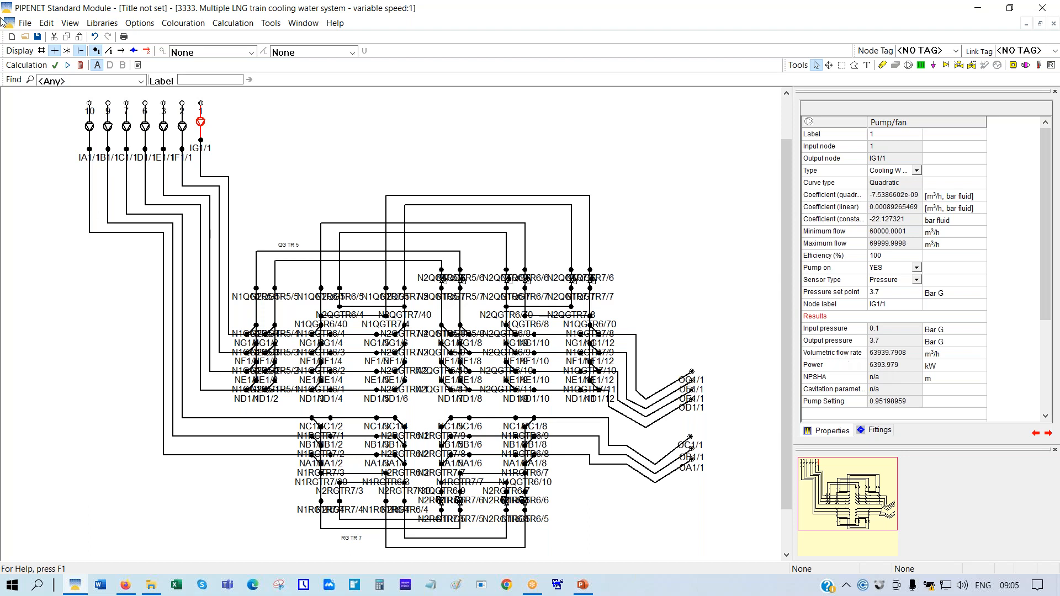
left_click(26, 37)
Open the 2222 fixed-speed base case, discarding changes to the current network
left_click(613, 326)
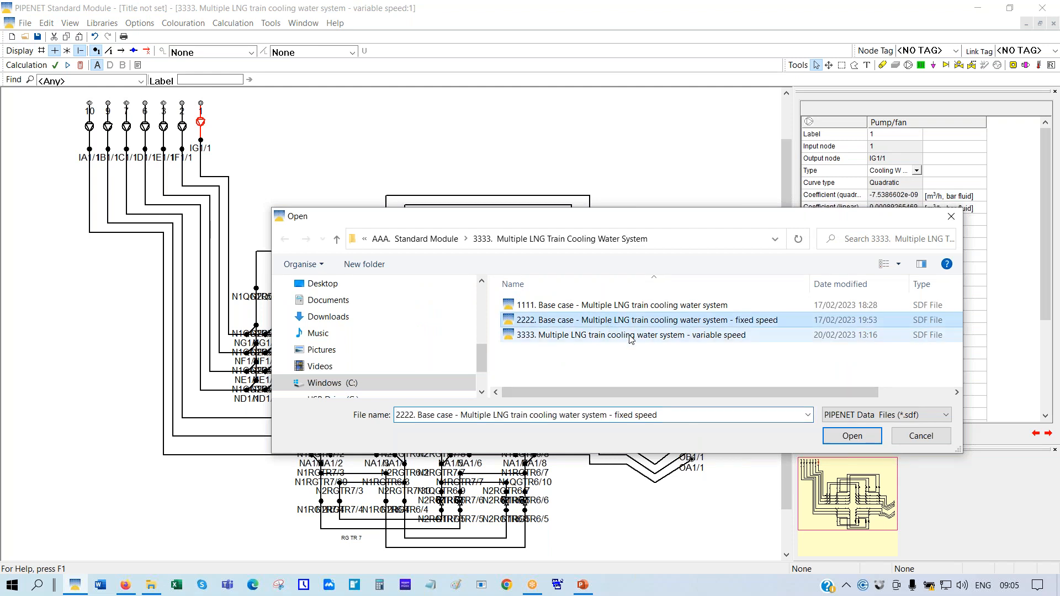
left_click(852, 436)
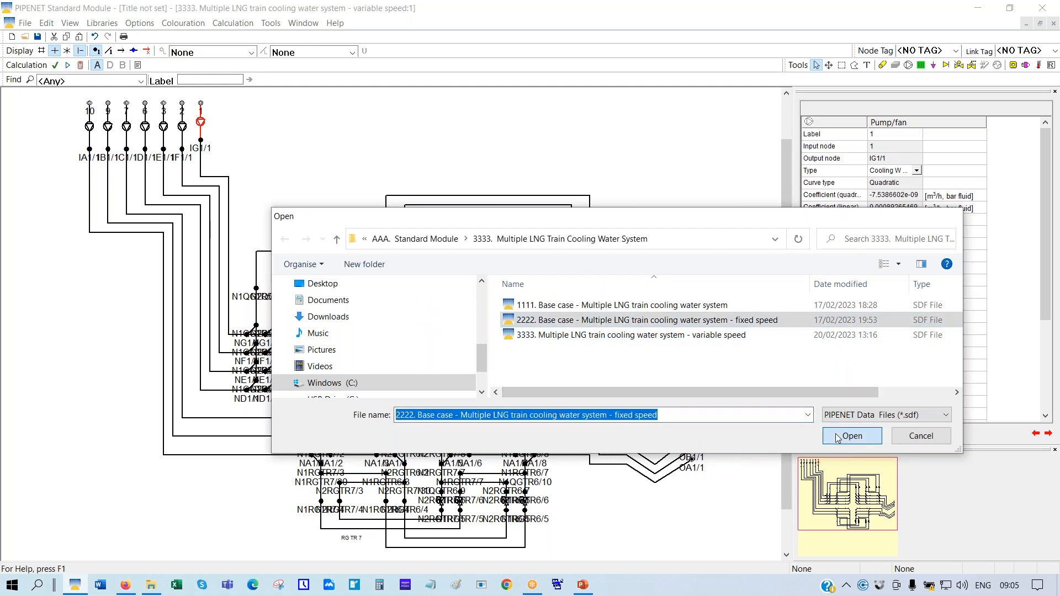
left_click(543, 324)
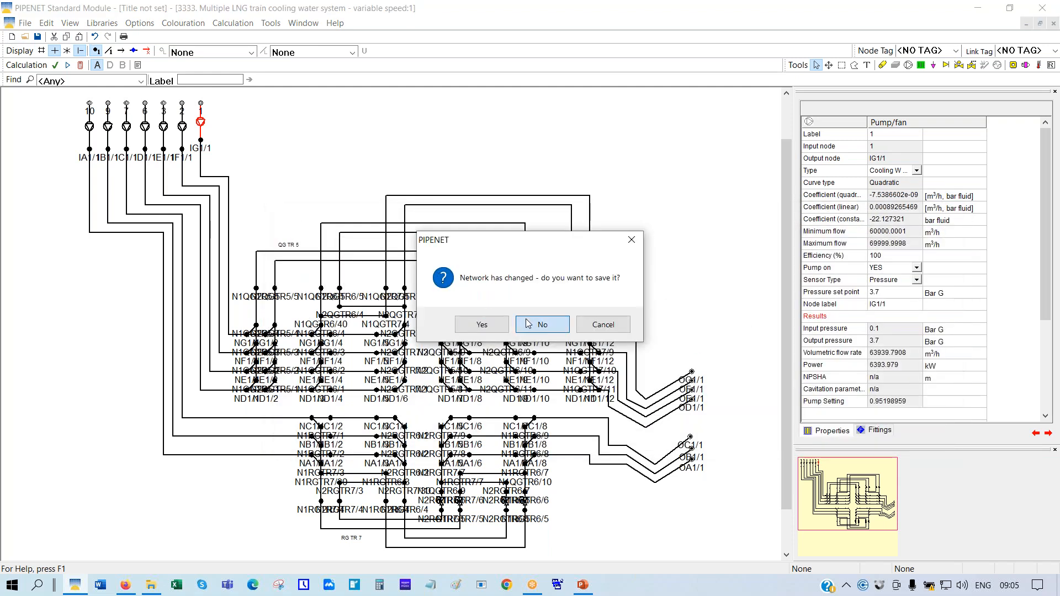
left_click(576, 328)
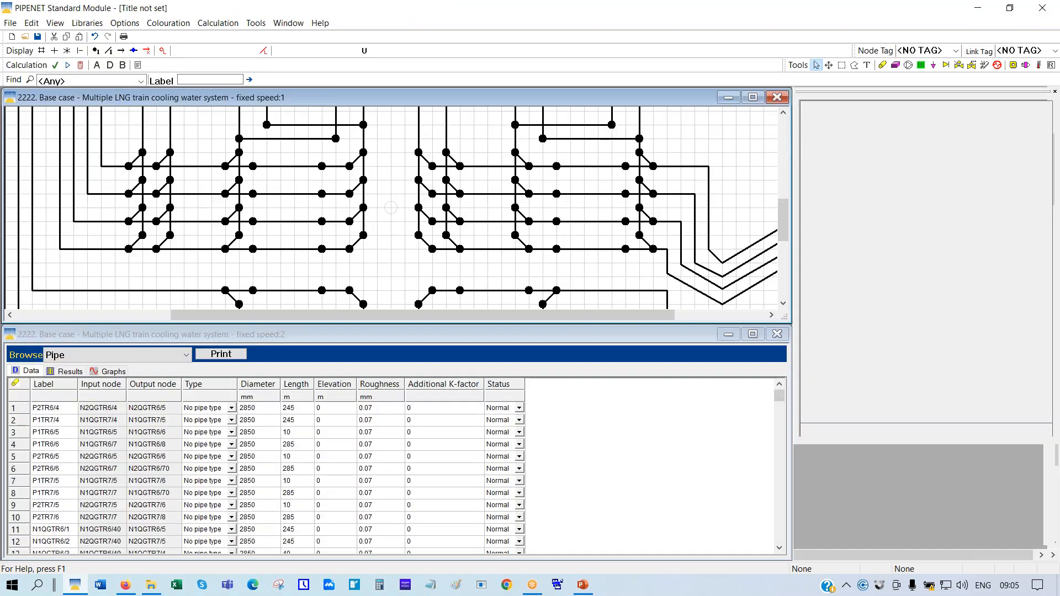
Calculate the fixed-speed network and select the rightmost pump to view its results
left_click(81, 65)
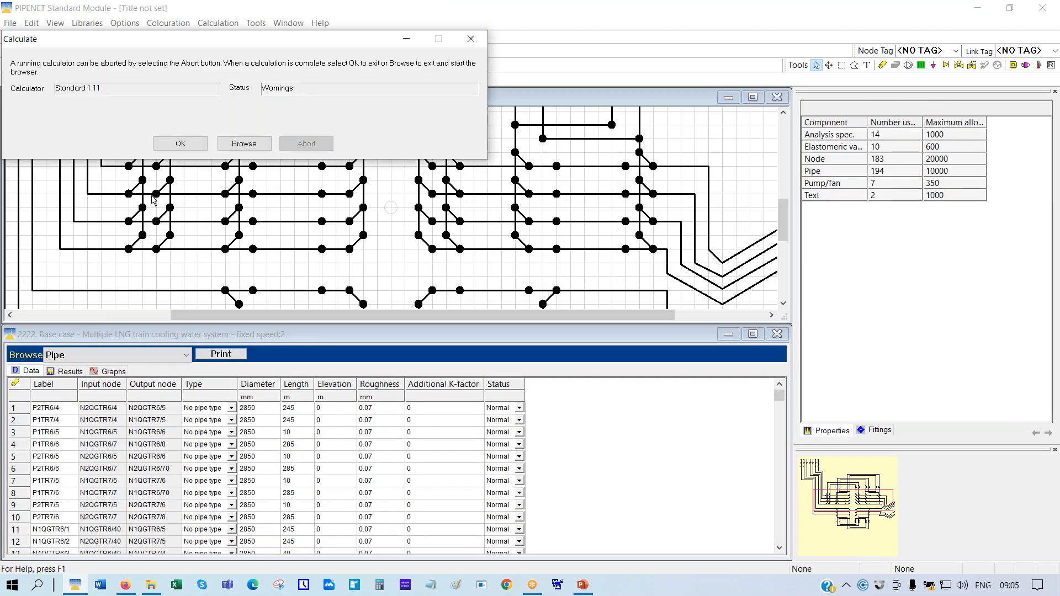
left_click(200, 144)
left_click_drag(857, 504, 812, 458)
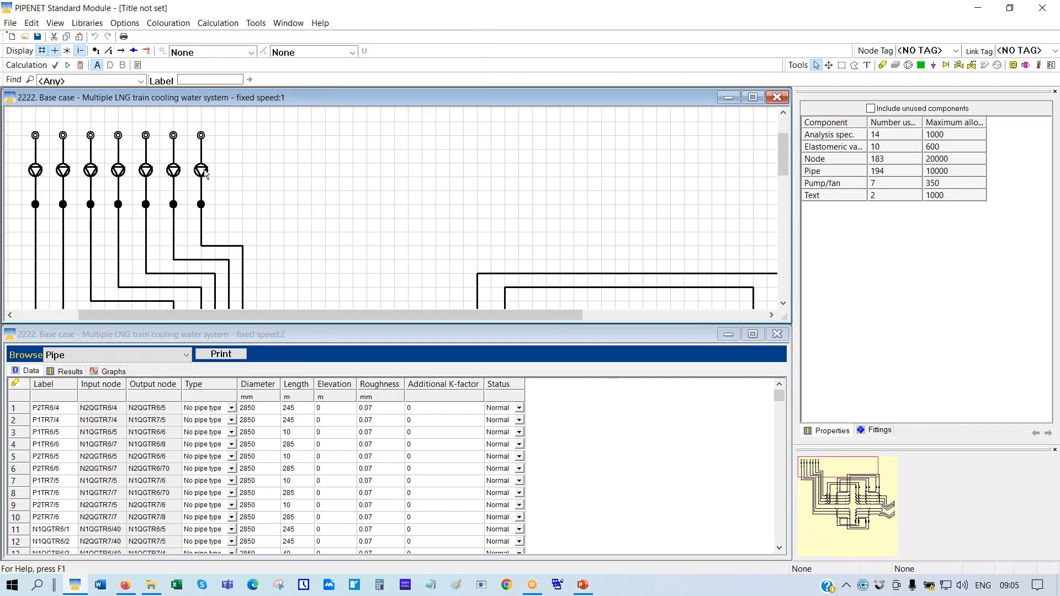
left_click(201, 171)
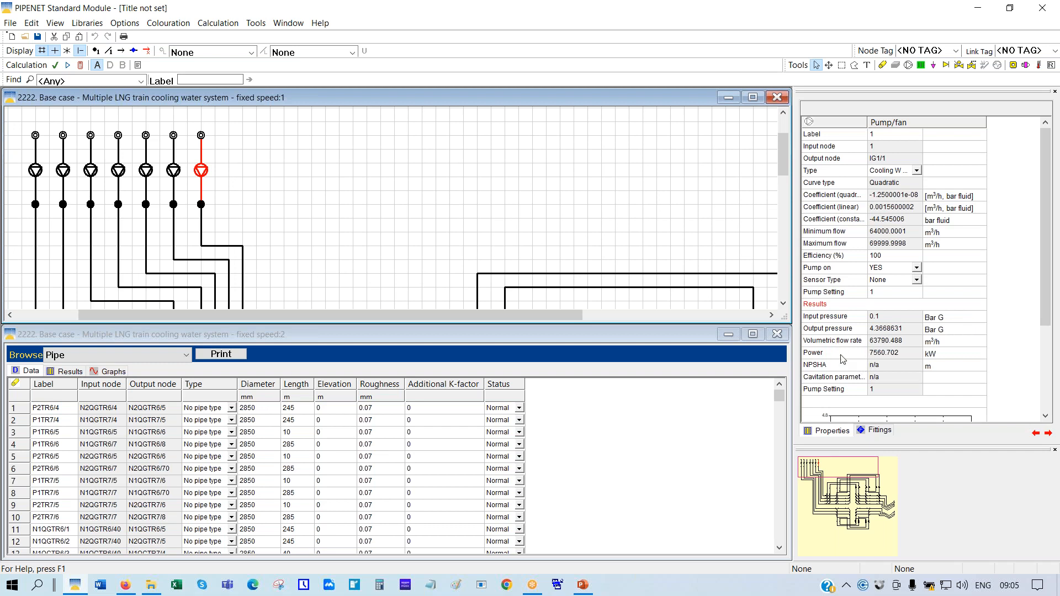
Check the fixed-speed pump's power, about 7561 kW at 63790 m³/h, and bring up the Open dialog
left_click(841, 354)
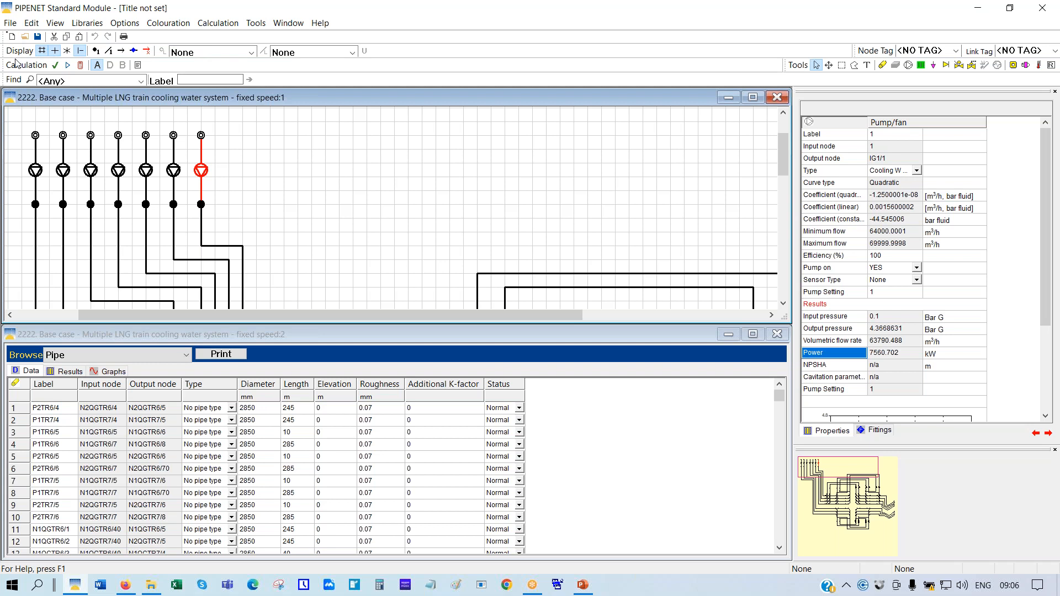
left_click(25, 37)
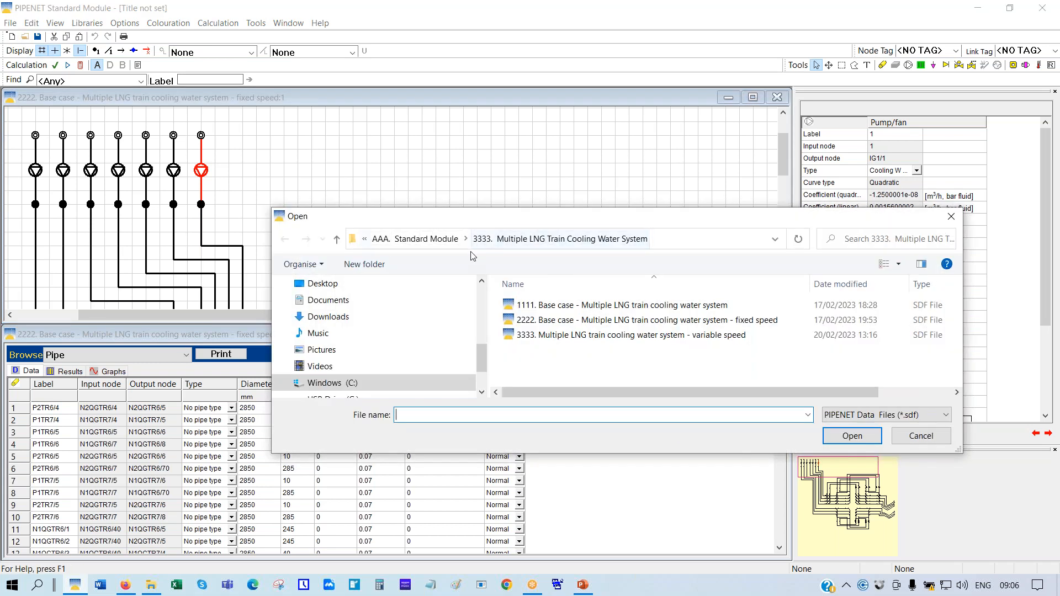
Browse from AAA. Standard Module into 4444. Refinery Steam System and open 1111. Base Case
left_click(434, 240)
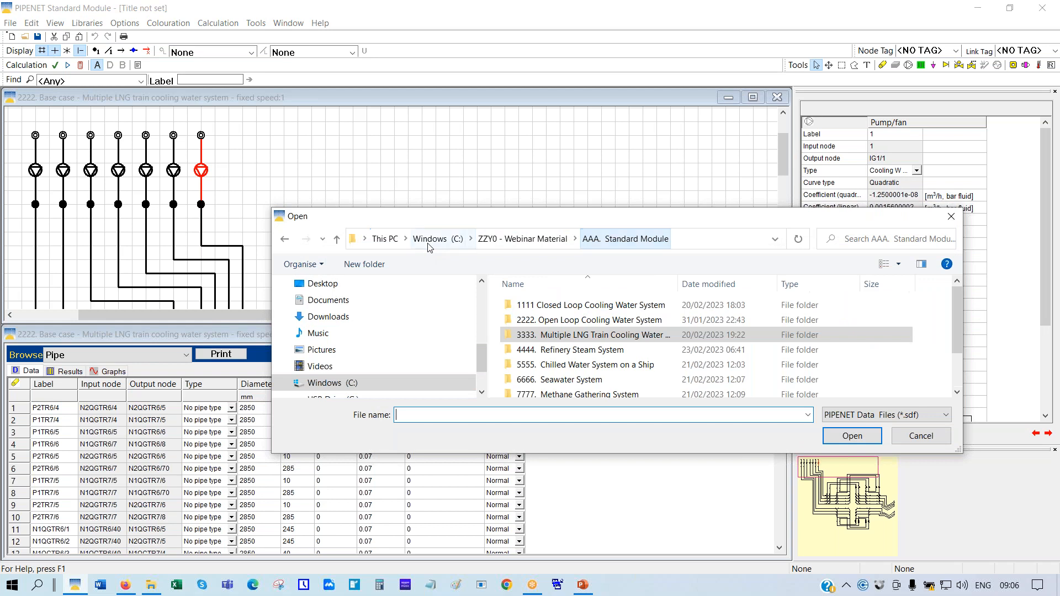
left_click(594, 342)
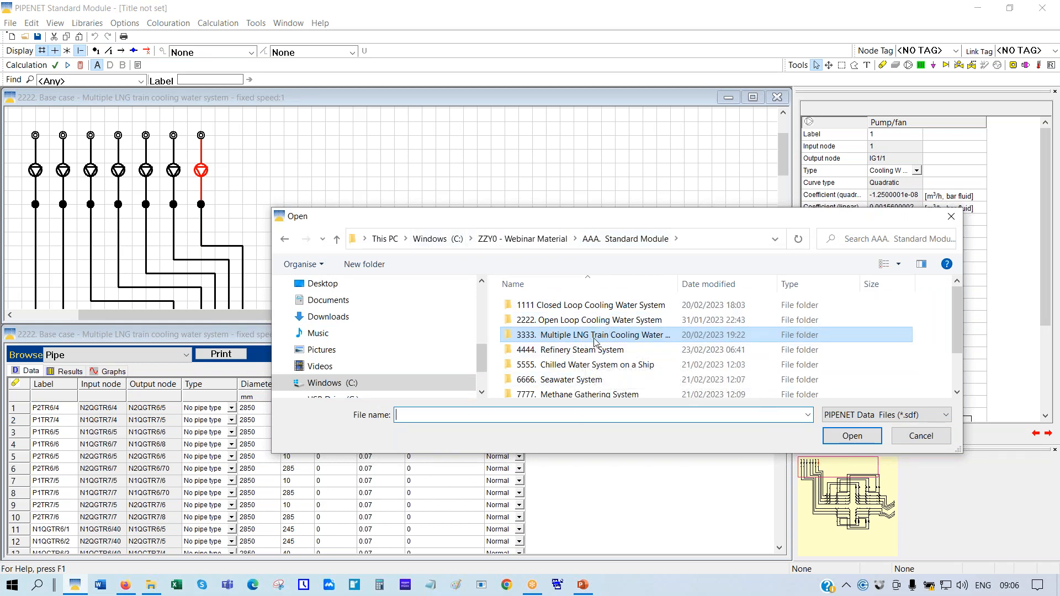
double_click(589, 351)
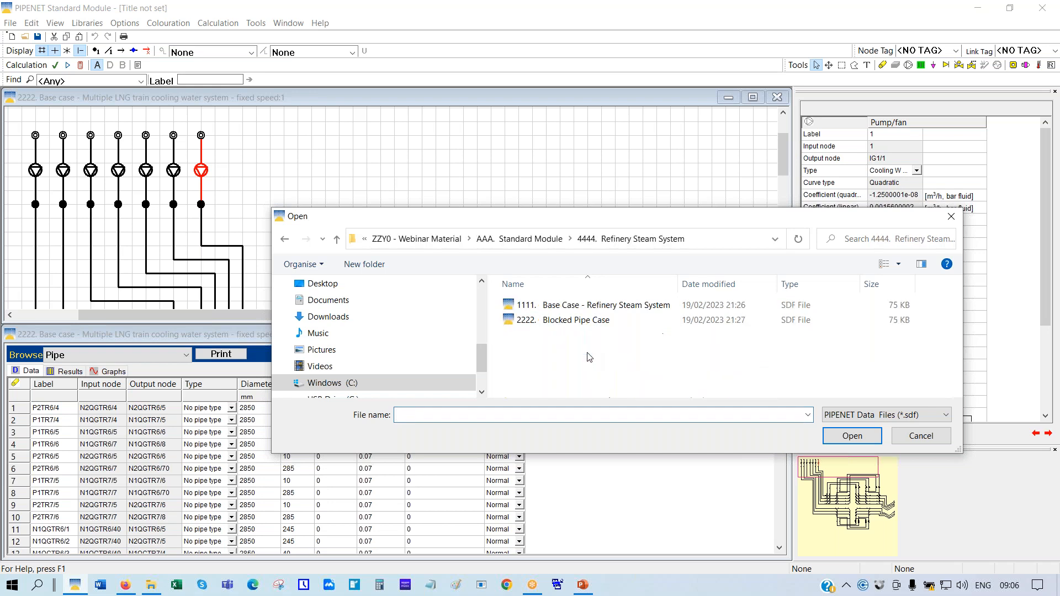
double_click(573, 306)
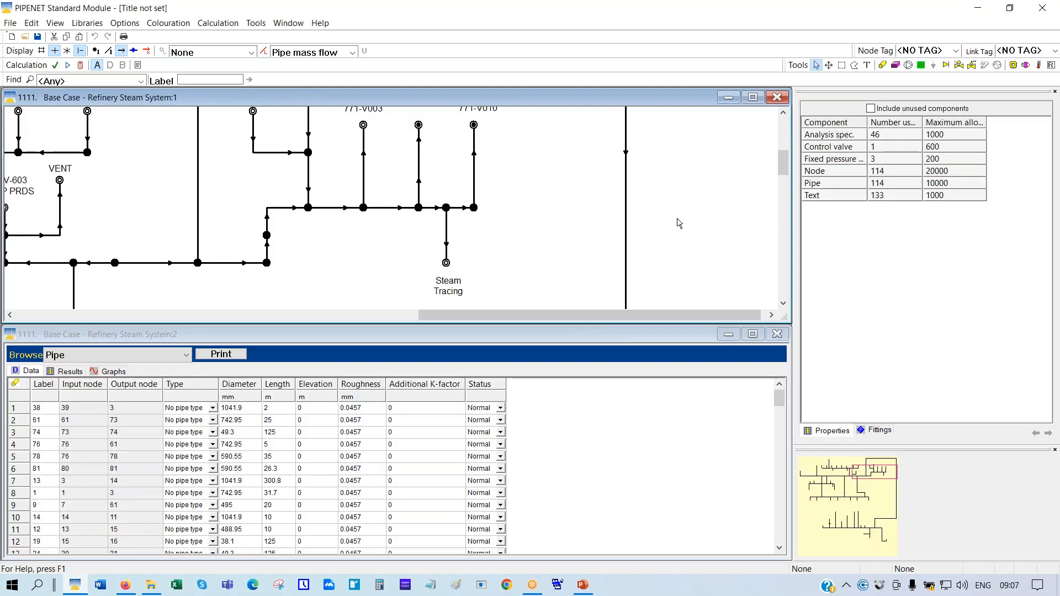
Maximise the steam network schematic, scale it to fit, then zoom to 75%
left_click(752, 97)
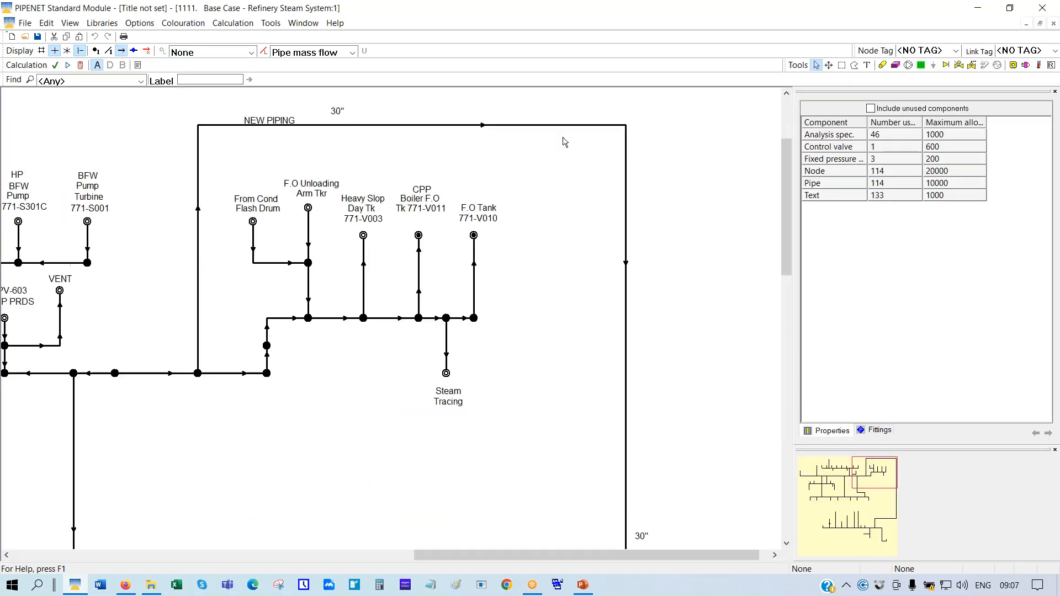
right_click(512, 158)
left_click(536, 261)
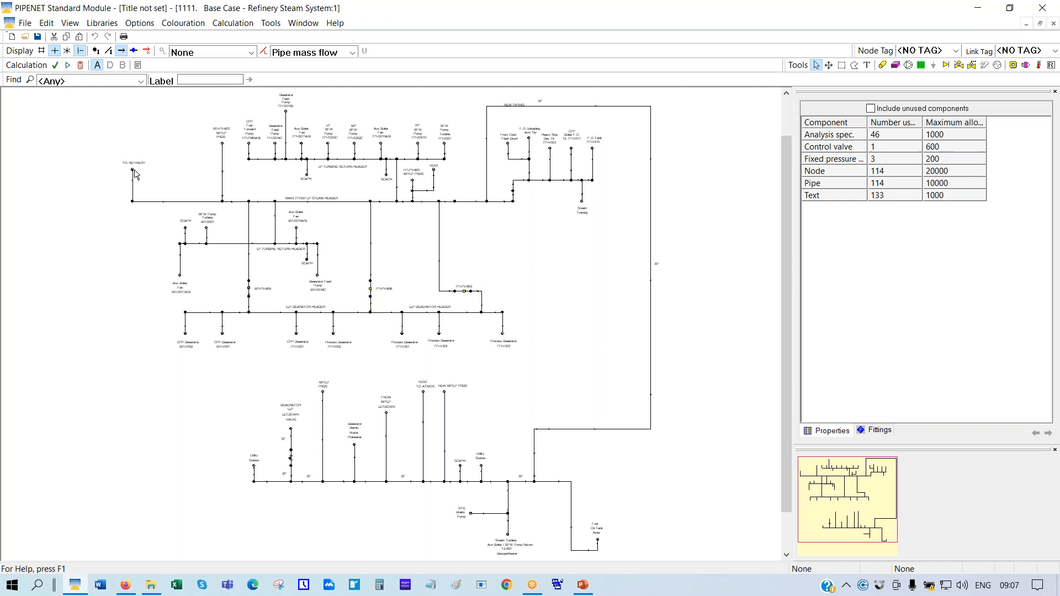
right_click(103, 197)
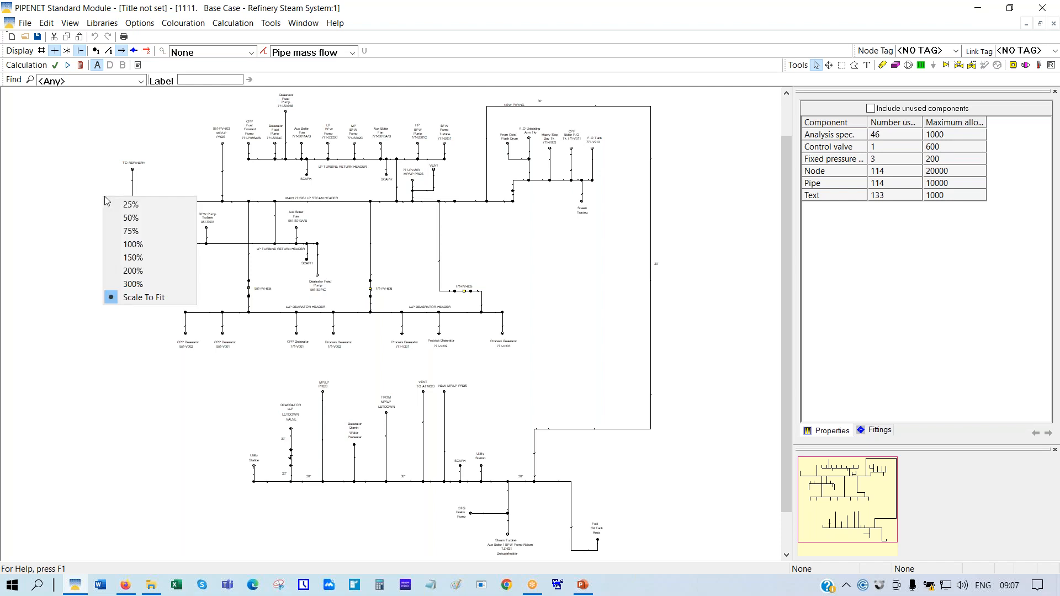
left_click(130, 231)
Select the TO REFINERY node to read its 6.37 kg/cm² A pressure and 436000 kg/h flow
left_click_drag(869, 514, 846, 488)
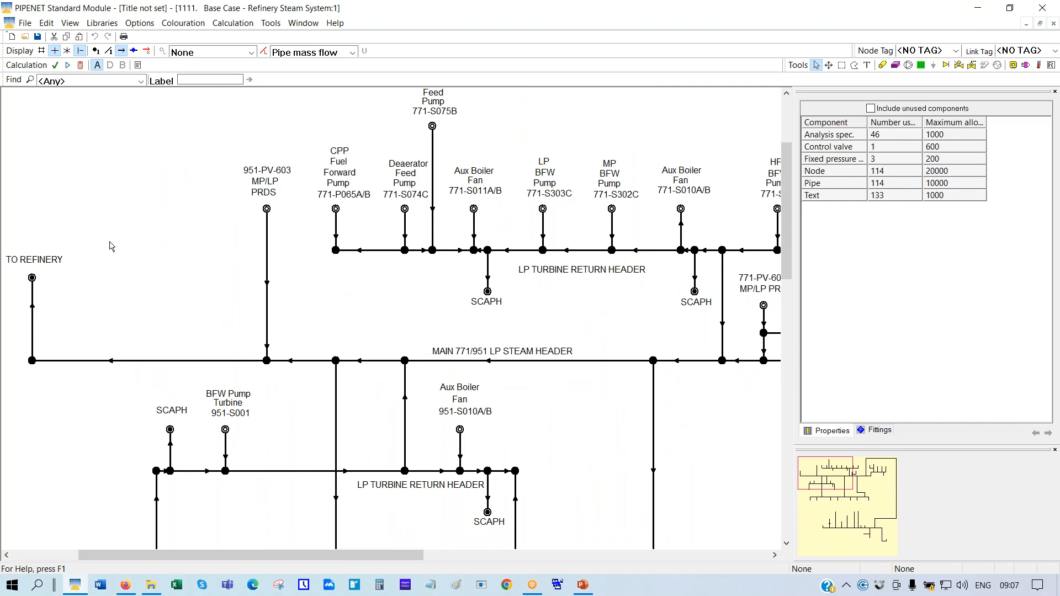
left_click(32, 279)
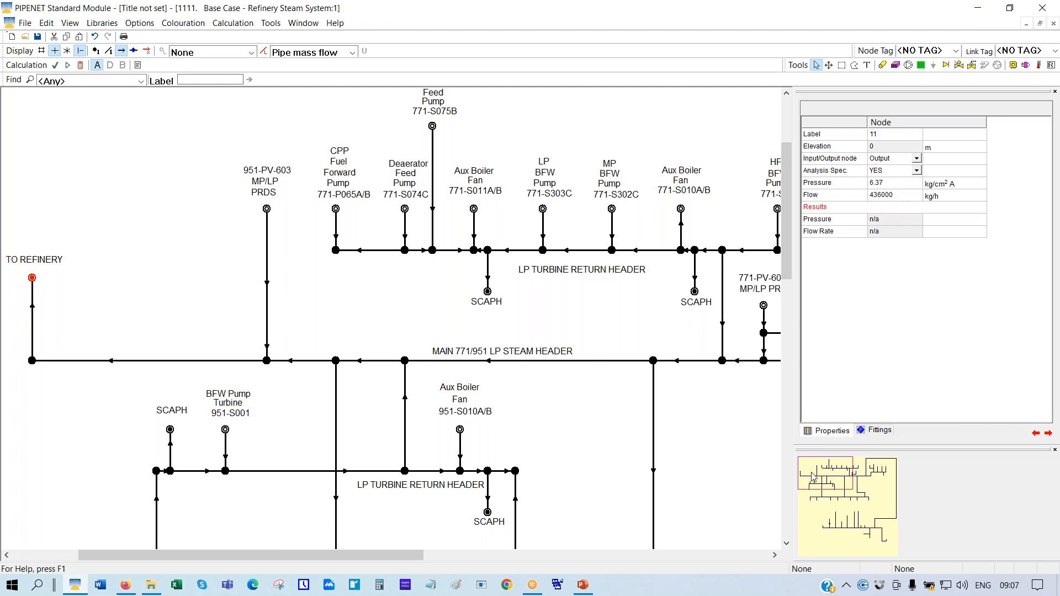
left_click_drag(812, 473, 825, 521)
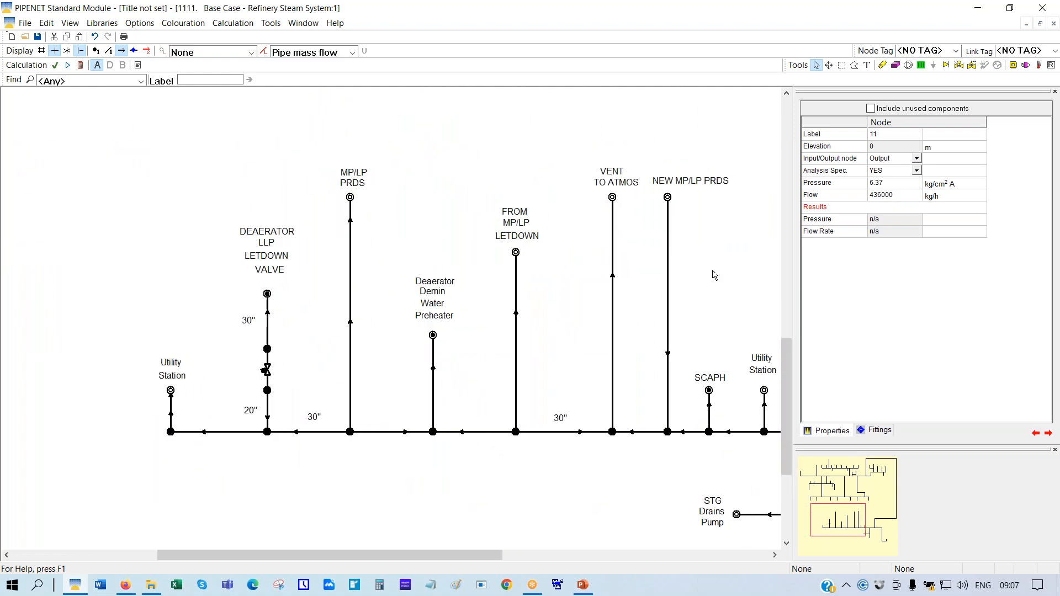
Select the NEW MP/LP PRDS node and calculate, showing about 56899 kg/h through it
left_click(667, 197)
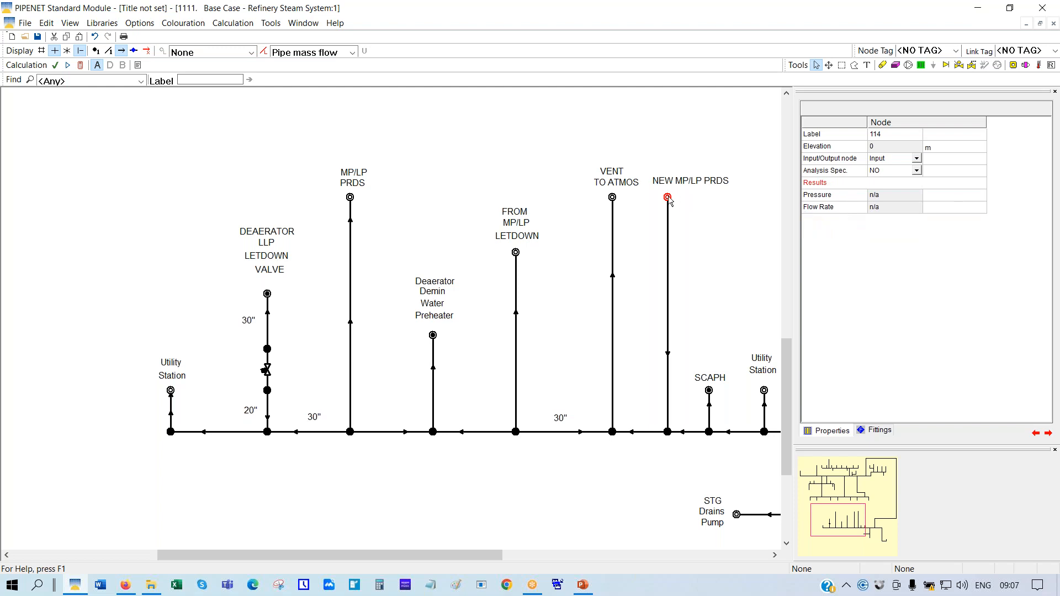
left_click(80, 66)
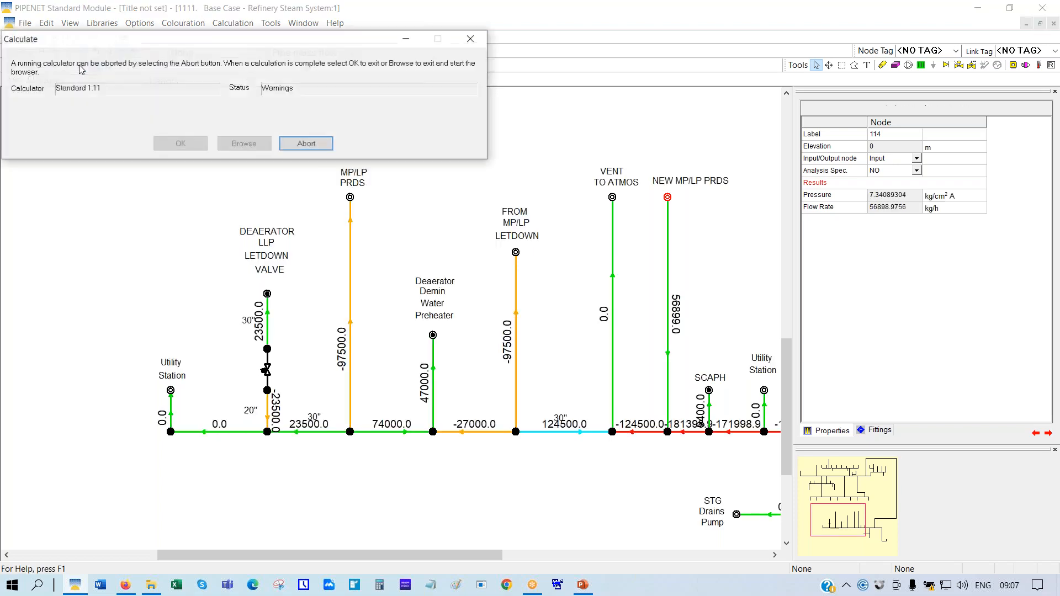
left_click(180, 144)
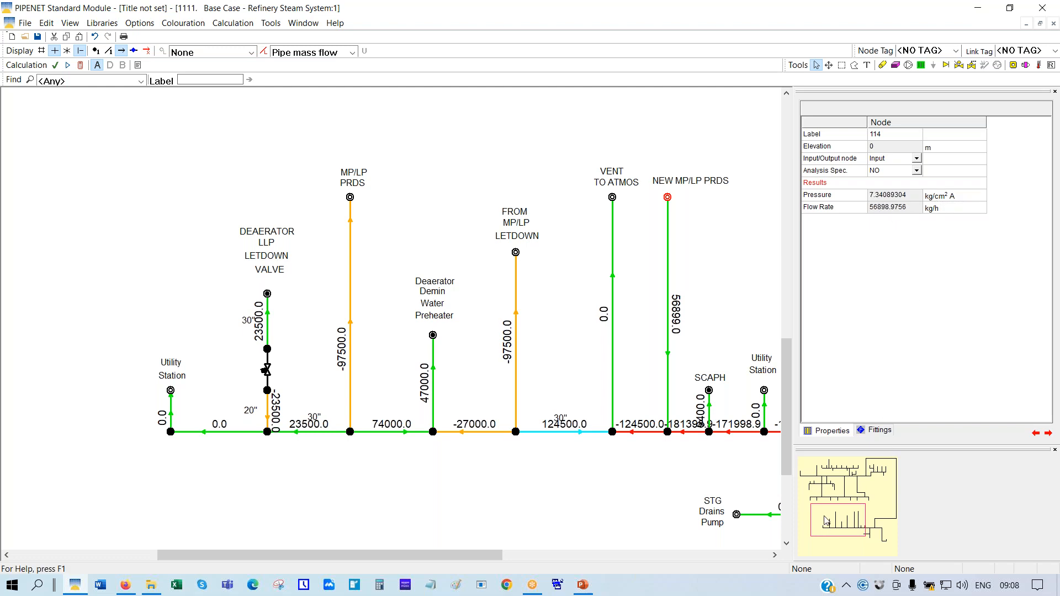
left_click_drag(827, 519, 812, 482)
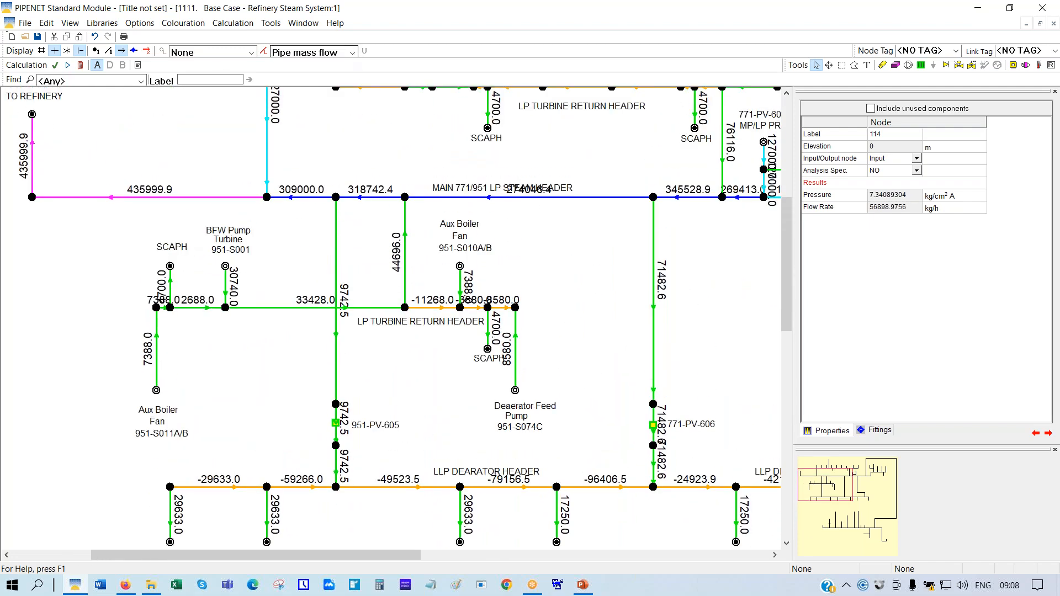
Hide pipe flow values, set pipe 97 on the LP steam header to Blocked, and recalculate
left_click(353, 54)
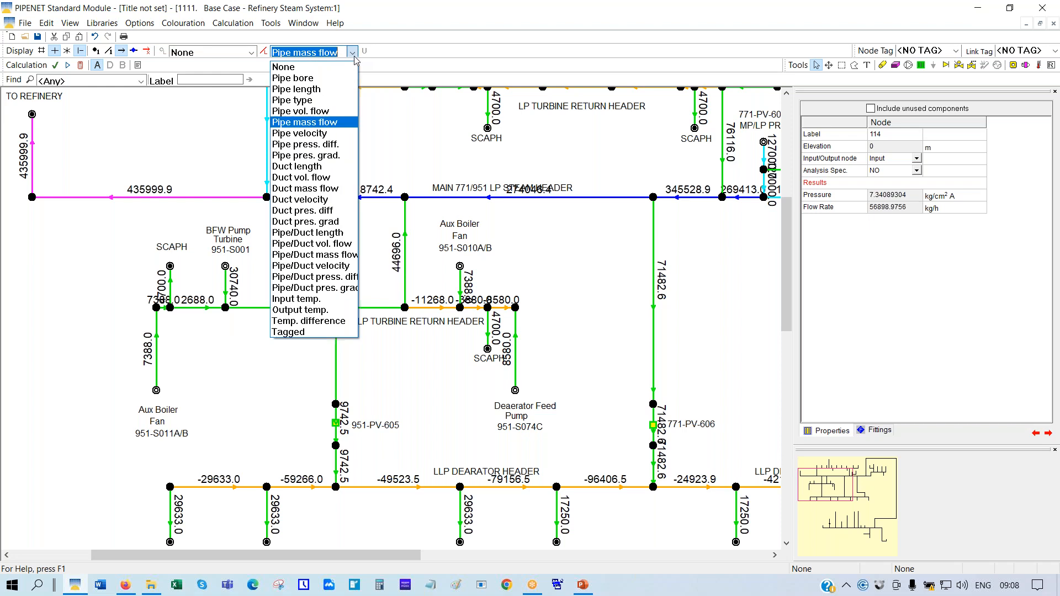
left_click(285, 70)
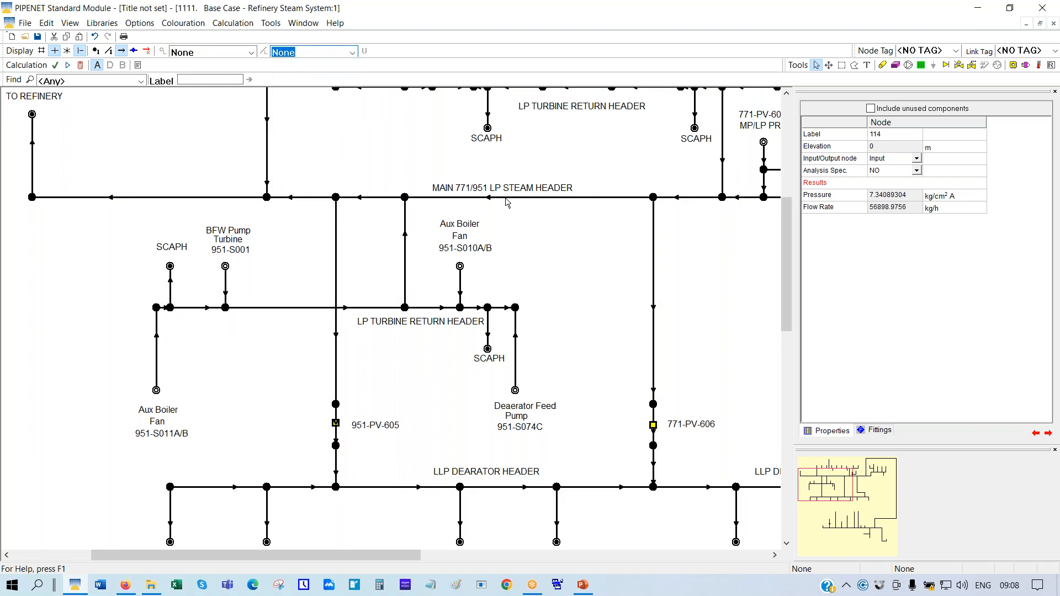
left_click(505, 199)
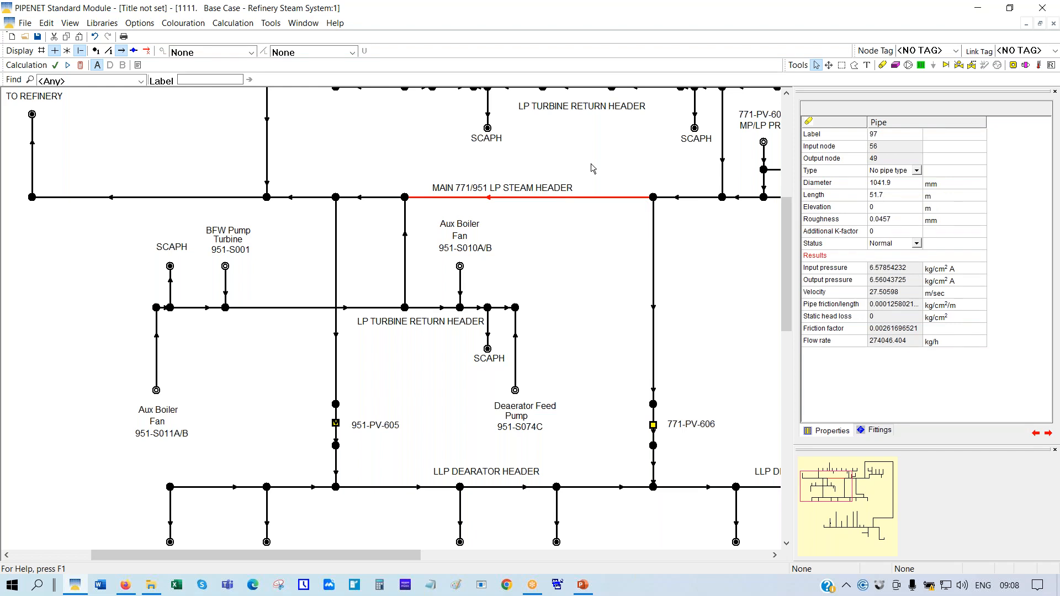
left_click(916, 245)
left_click(917, 245)
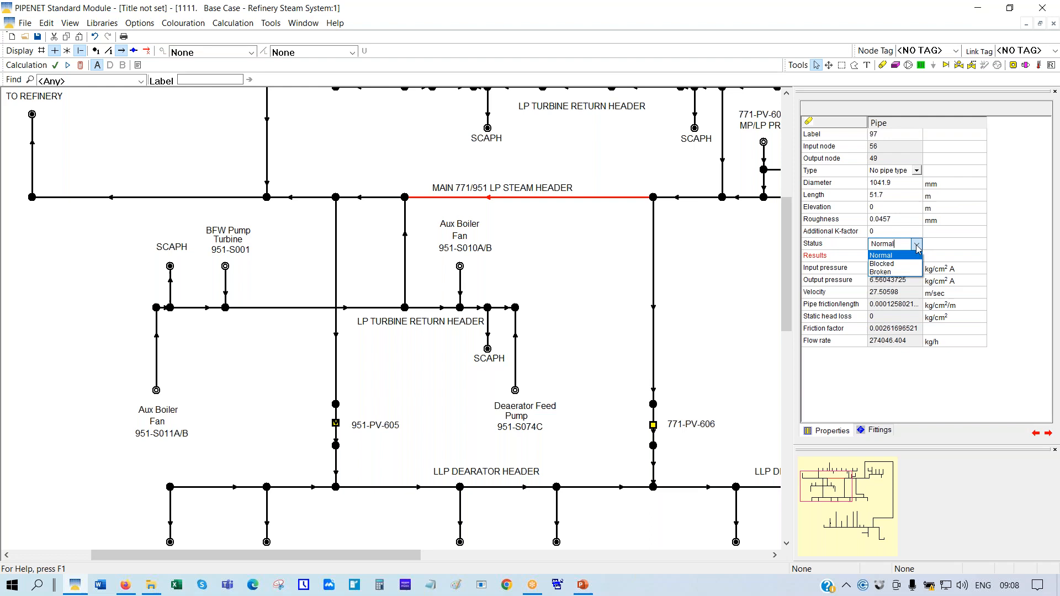
left_click(879, 264)
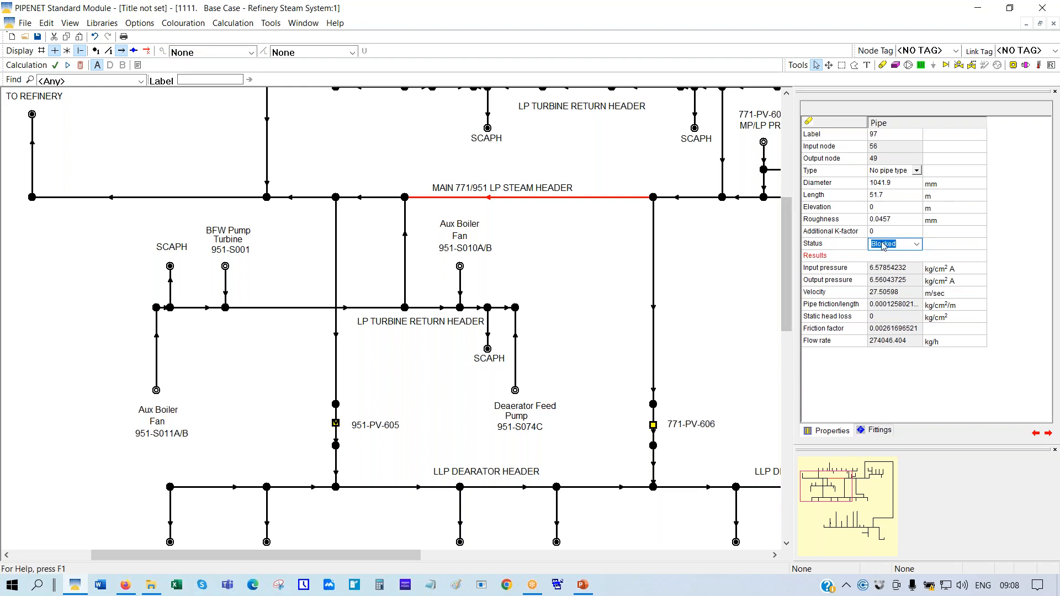
left_click(81, 65)
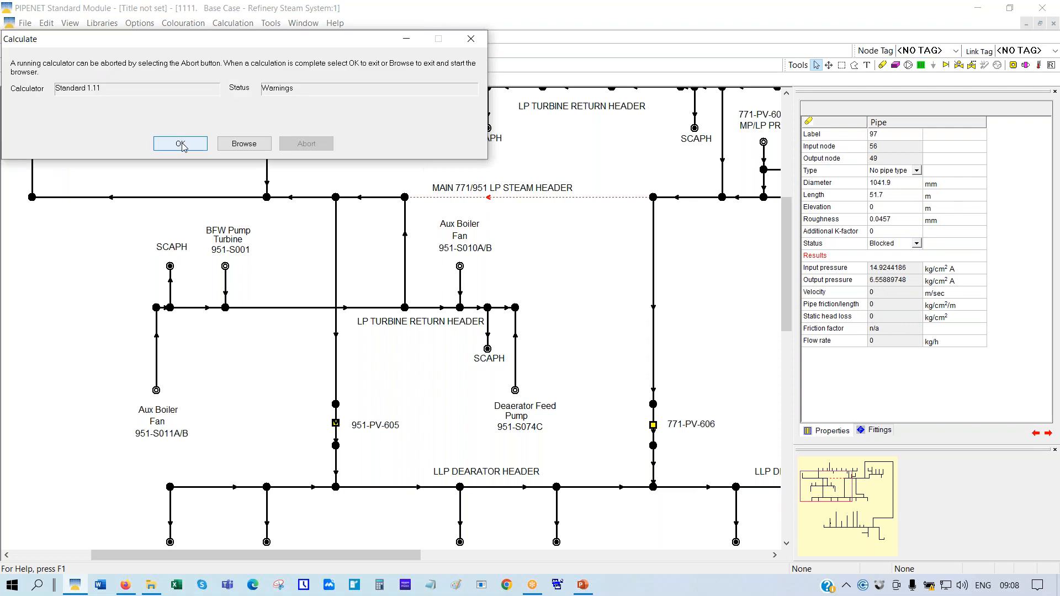
left_click(181, 145)
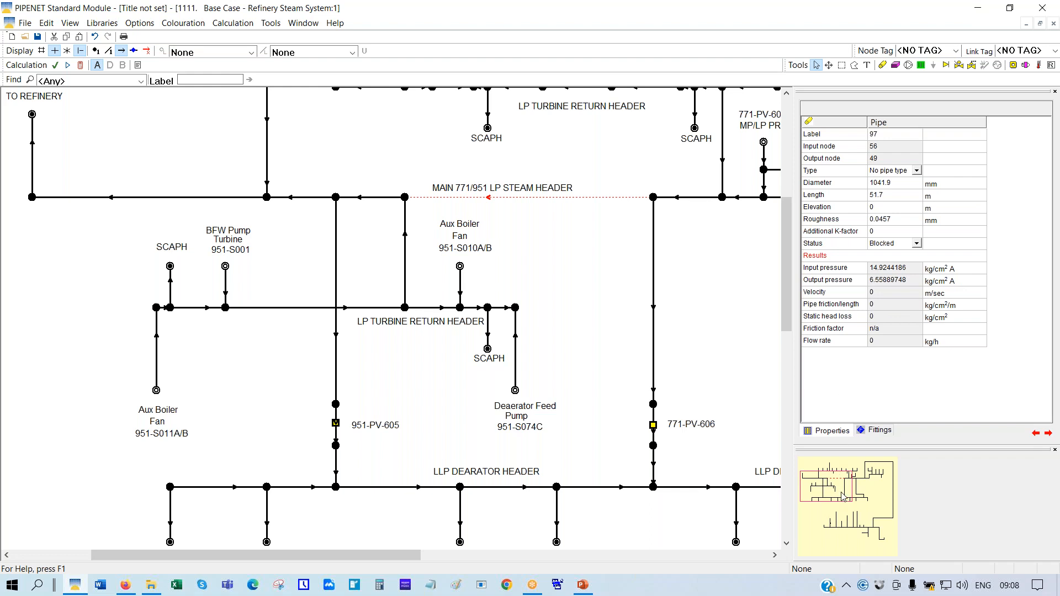
Read the NEW MP/LP PRDS and TO REFINERY results; TO REFINERY still delivers 435999.888 kg/h at 6.37 kg/cm² A
left_click_drag(841, 493, 871, 528)
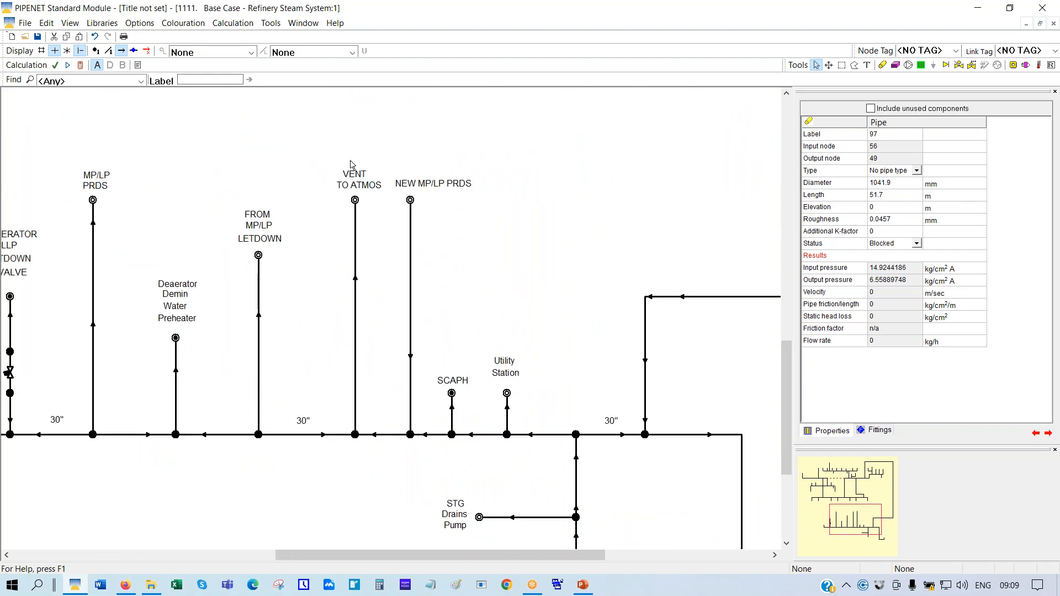
left_click(411, 200)
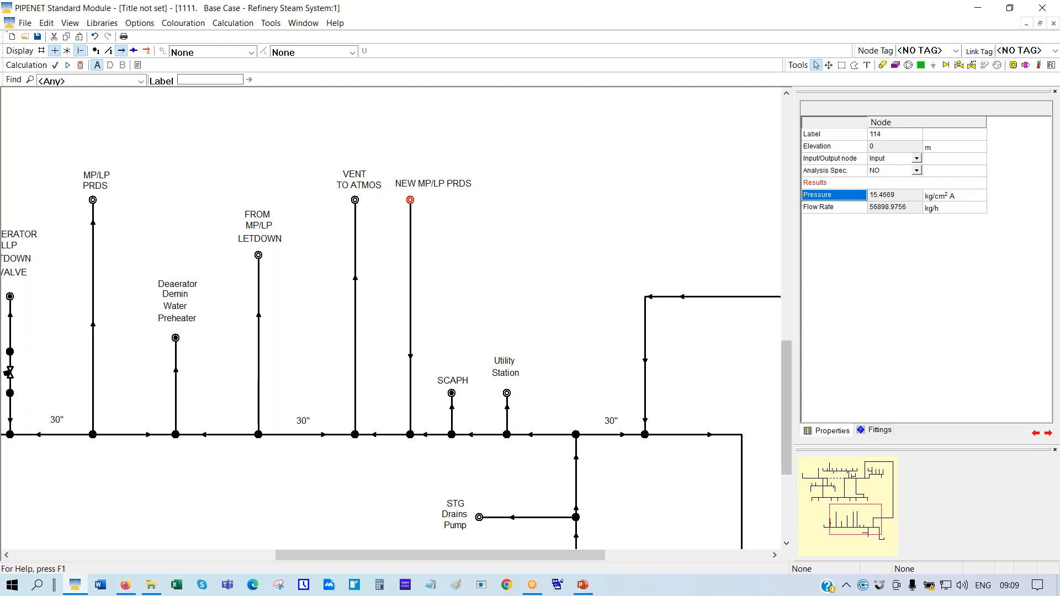
left_click_drag(858, 521, 827, 485)
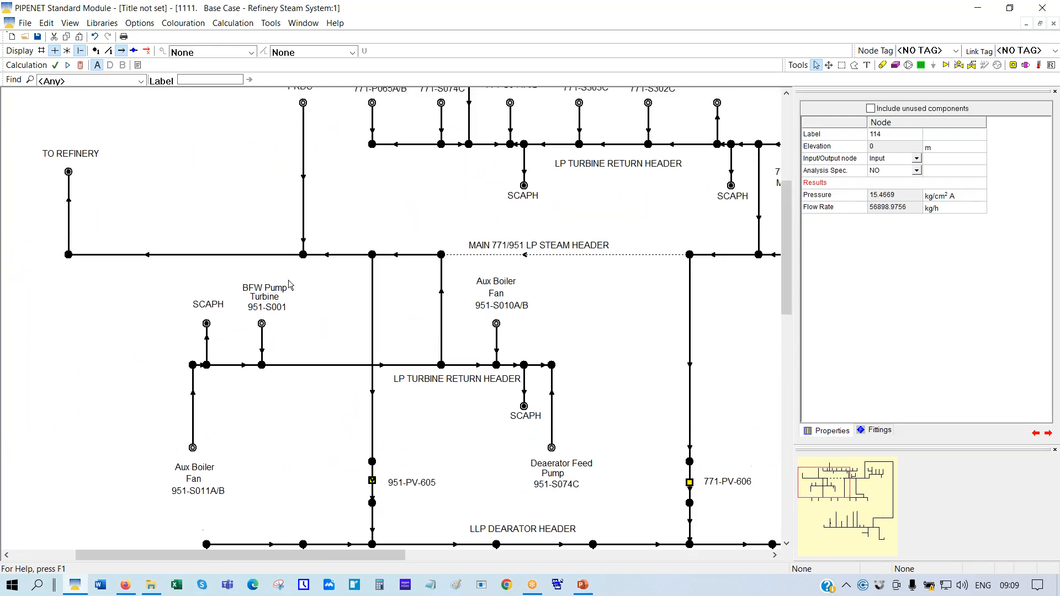
left_click(69, 172)
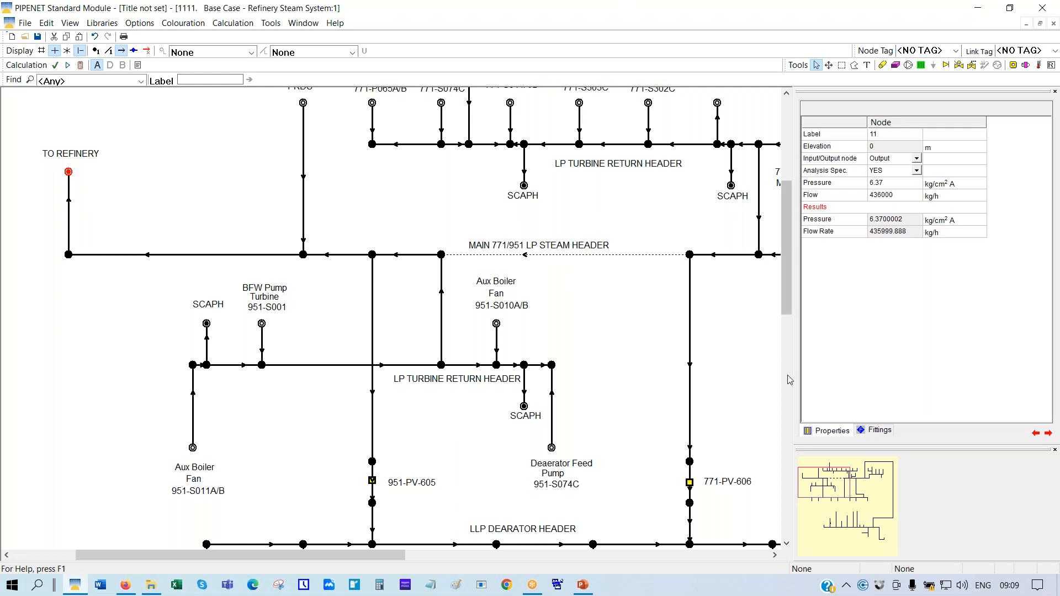
left_click_drag(836, 498, 854, 523)
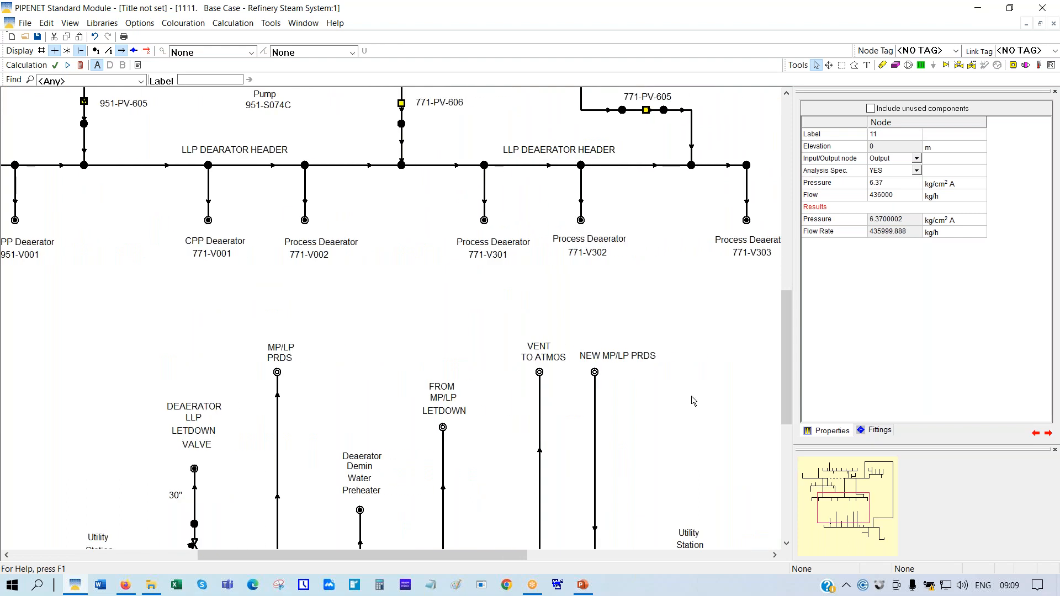
left_click(595, 373)
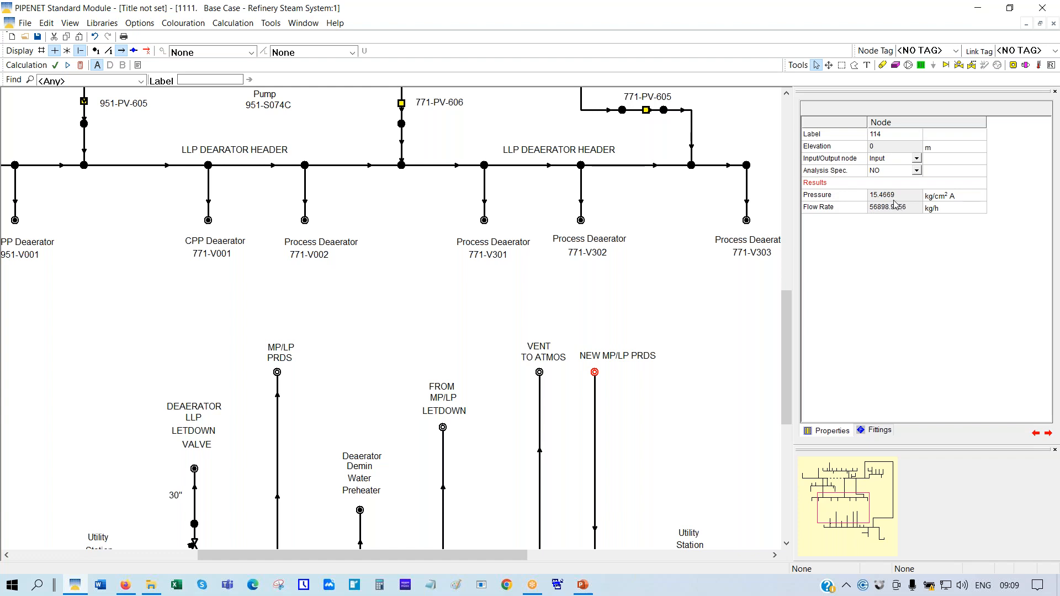
Open the as-designed model in 5555. Chilled Water System on a Ship, discarding steam network changes
left_click(26, 38)
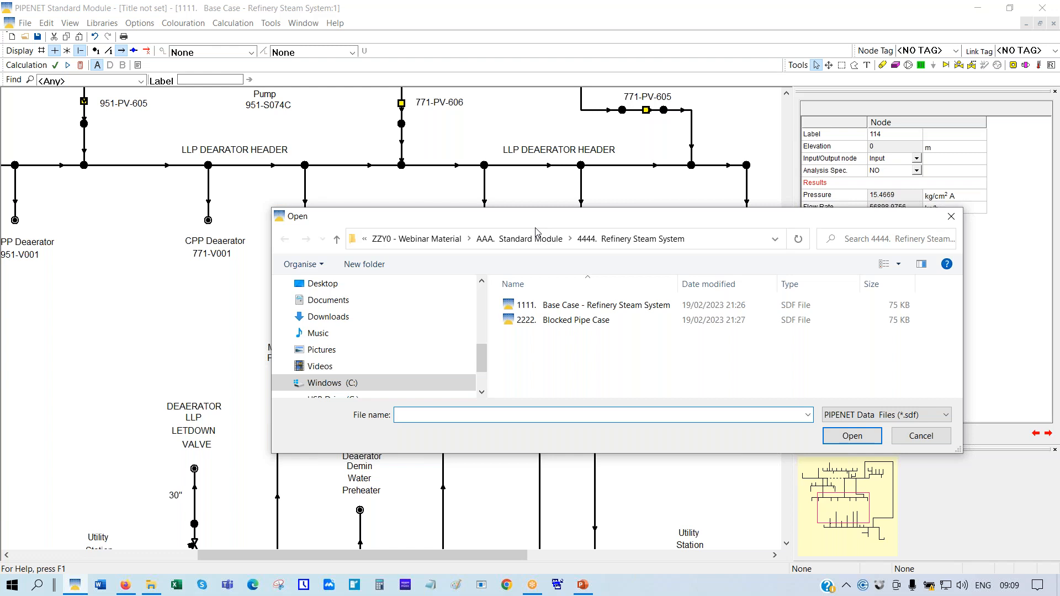
left_click(534, 237)
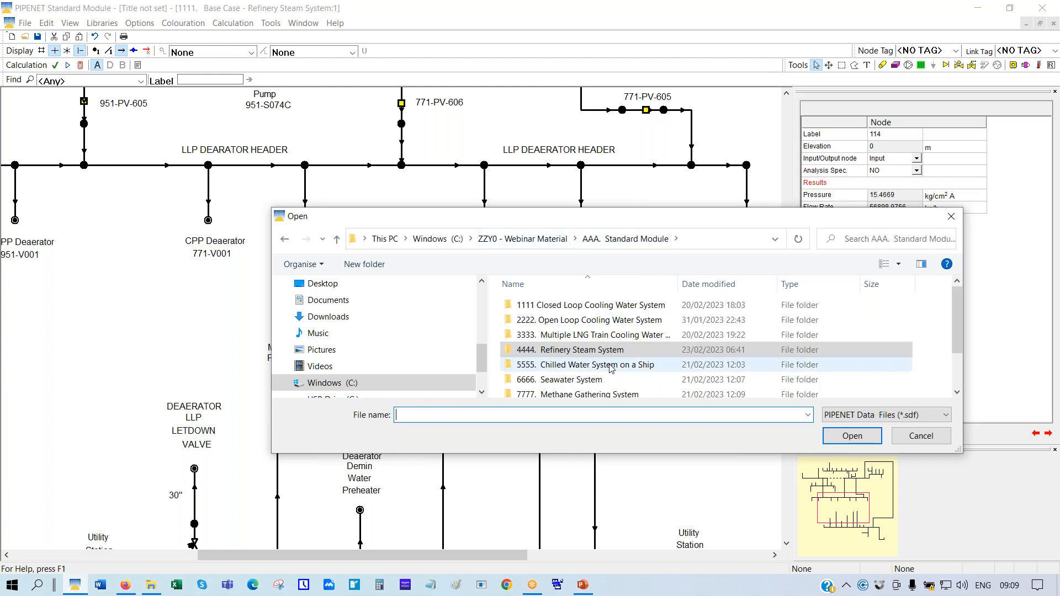
double_click(612, 365)
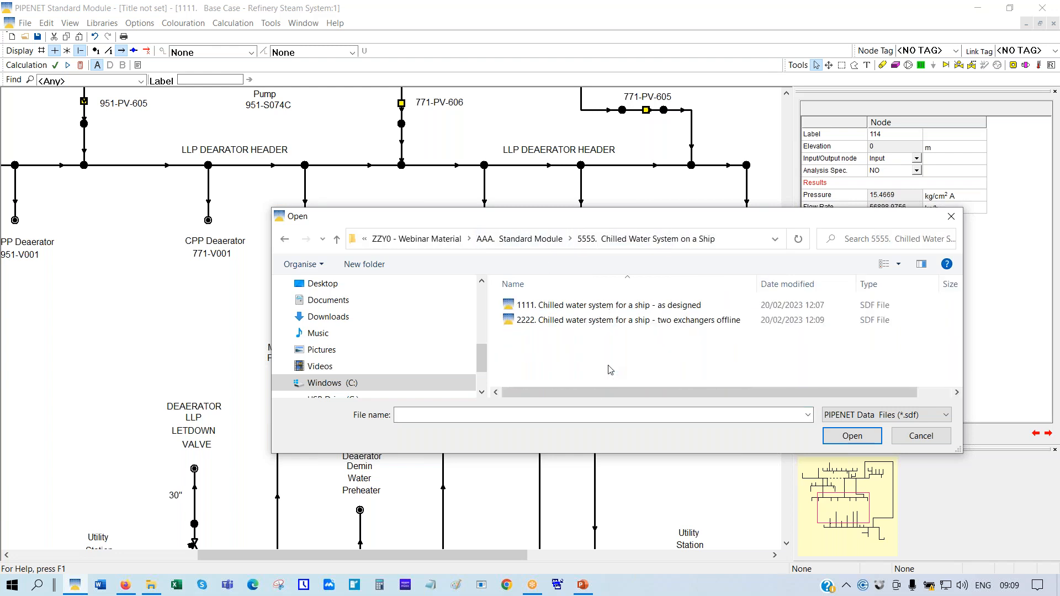
double_click(591, 305)
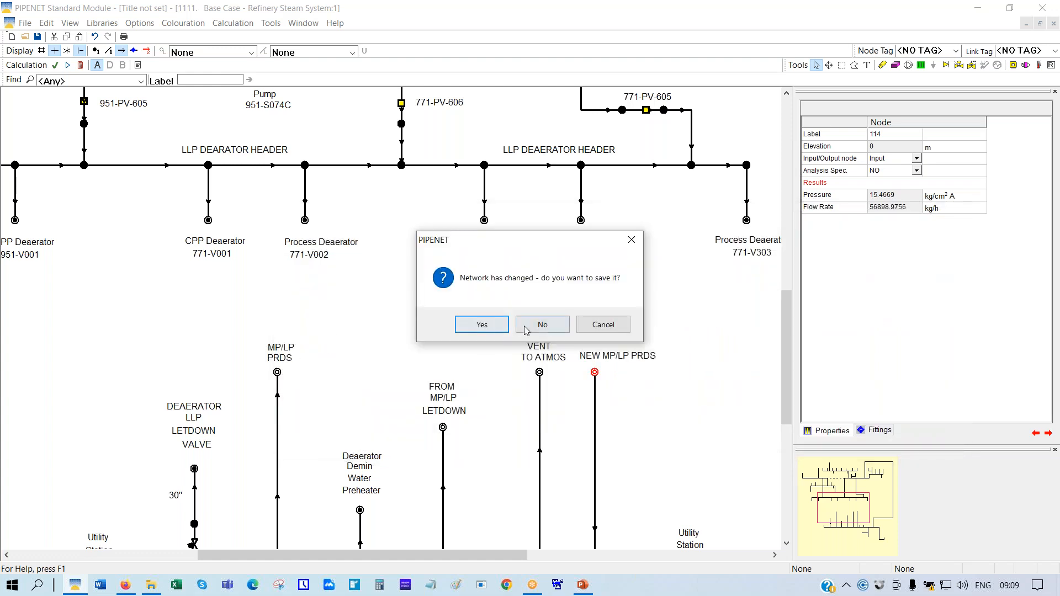
left_click(533, 325)
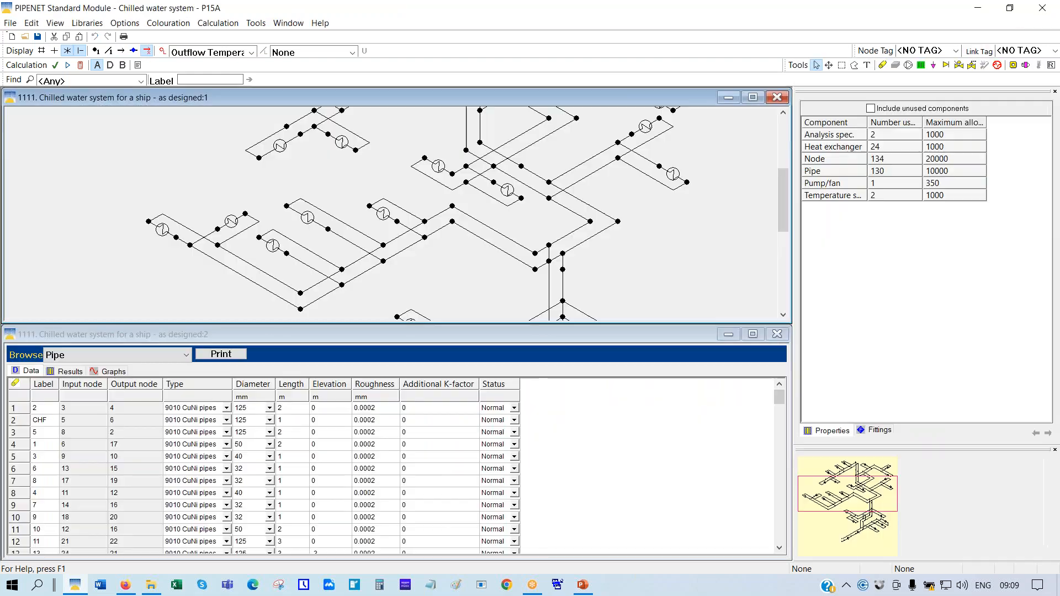
Maximise and scale the drawing to fit, then inspect inlet node 8 (0.2 Bar G) and outlet node 22
left_click(753, 97)
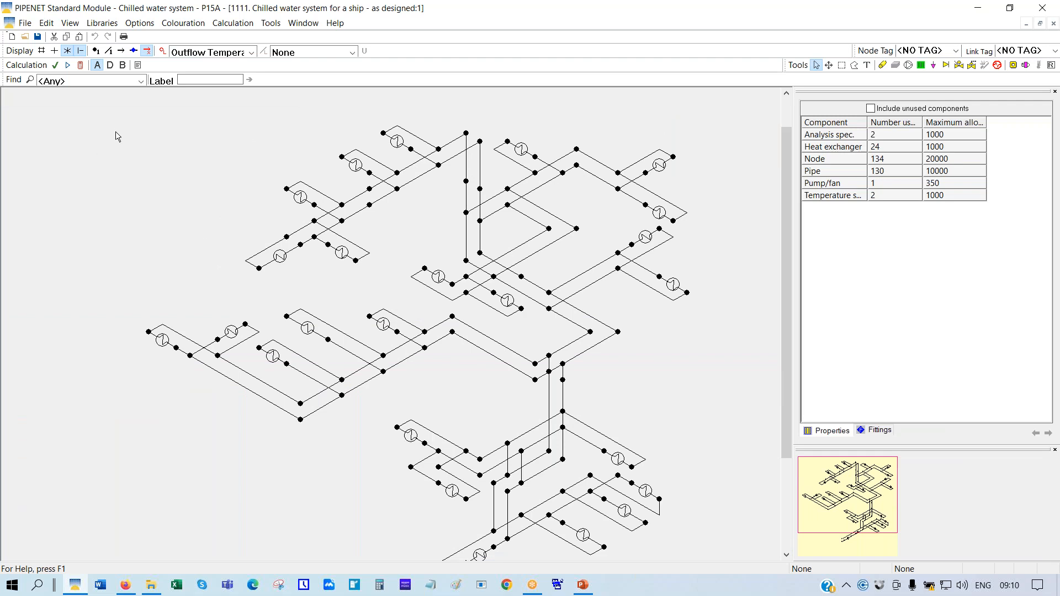
right_click(117, 171)
left_click(168, 234)
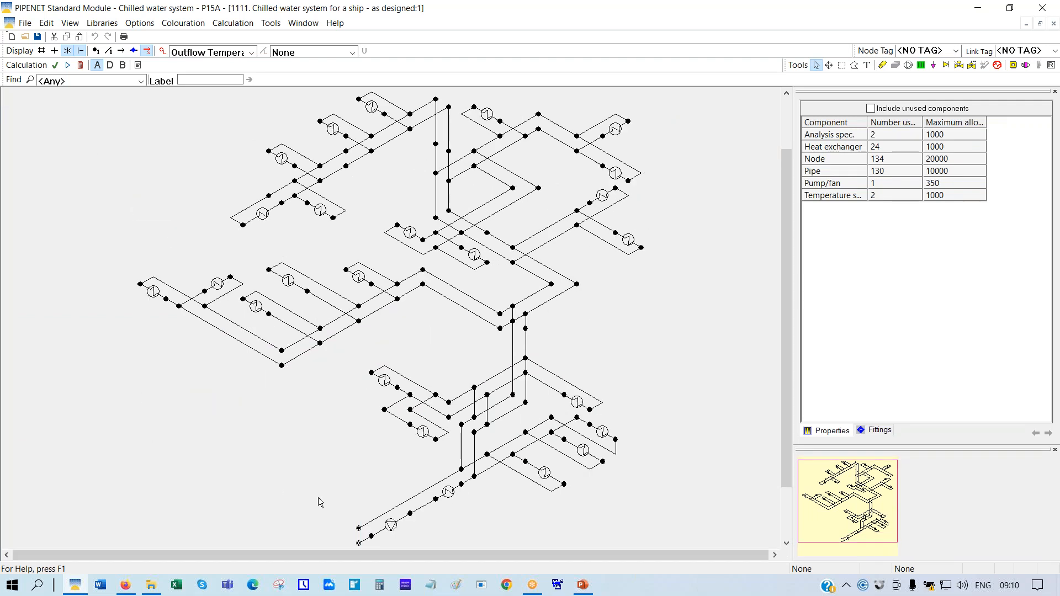
left_click(359, 543)
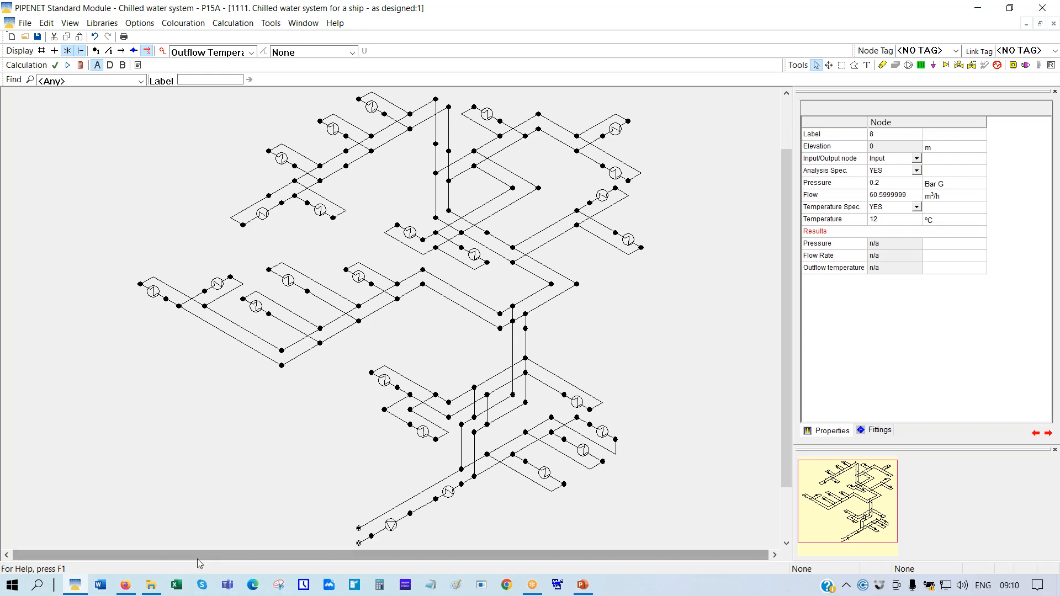
left_click(359, 529)
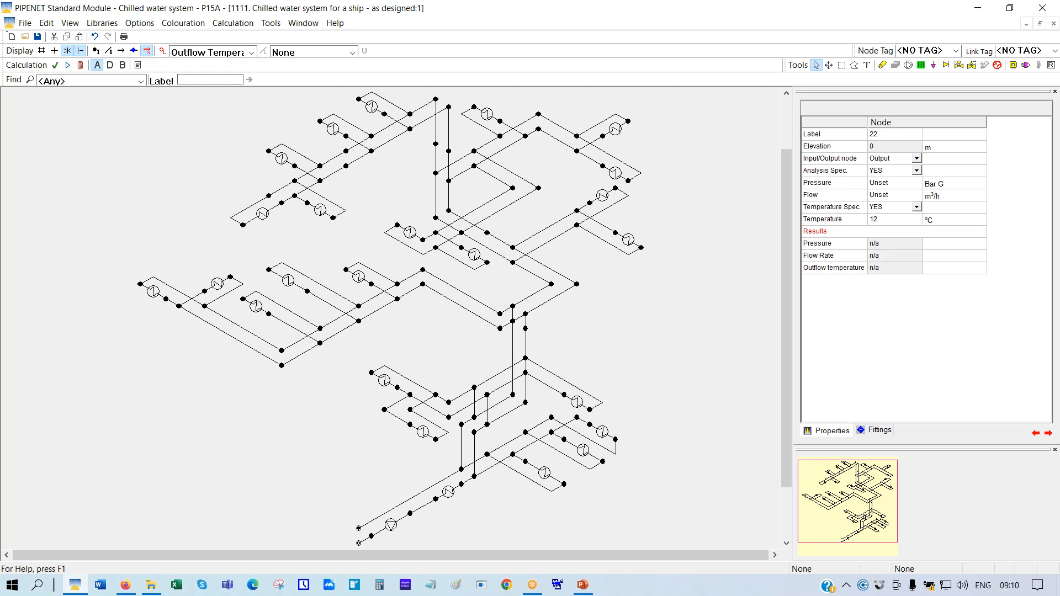
Turn off the data shown beside nodes and reselect inlet node 8
left_click(252, 53)
left_click(252, 52)
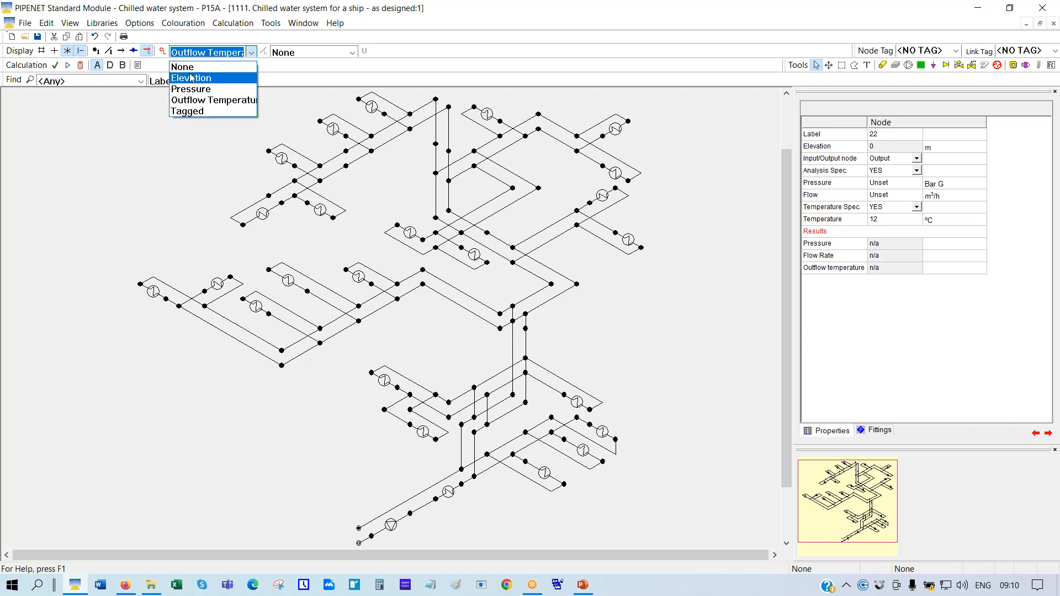
left_click(191, 68)
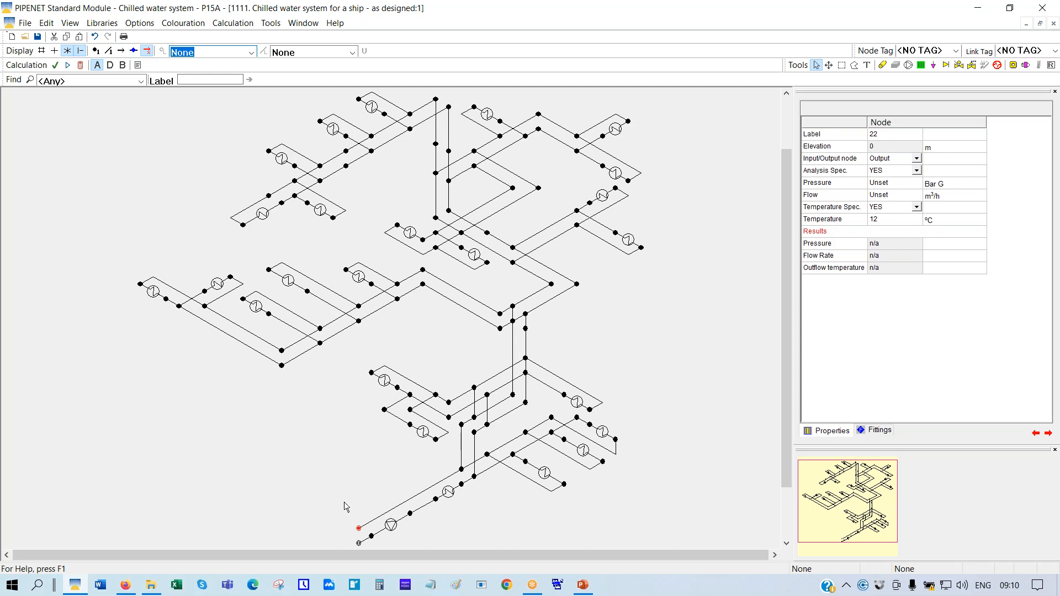
left_click(359, 544)
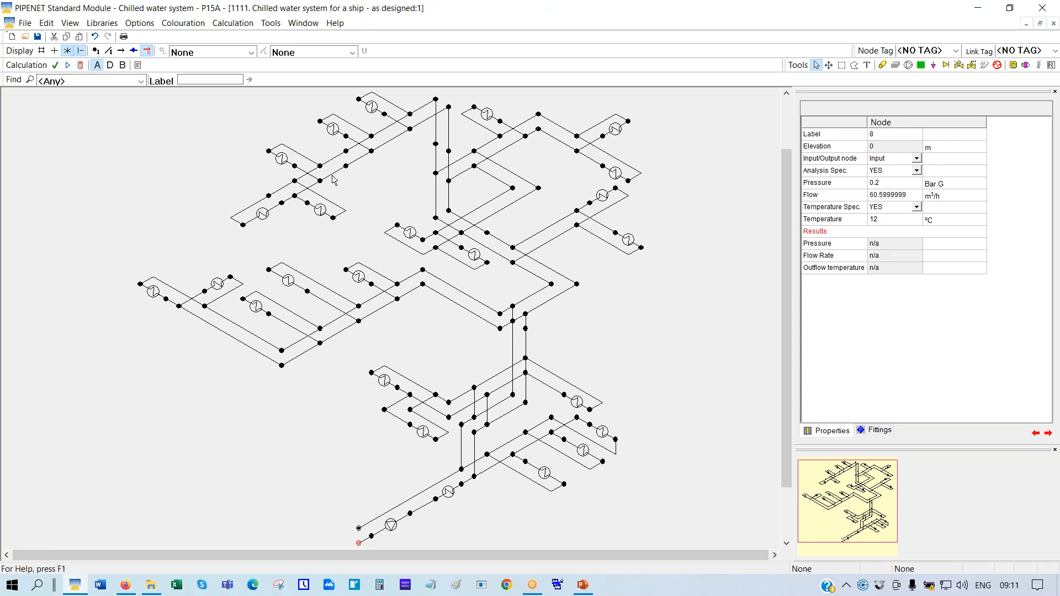
Calculate the chilled water network and check the results: inlet node 8 at 12 °C, outlet node 22 outflow at 15.09734 °C
left_click(80, 66)
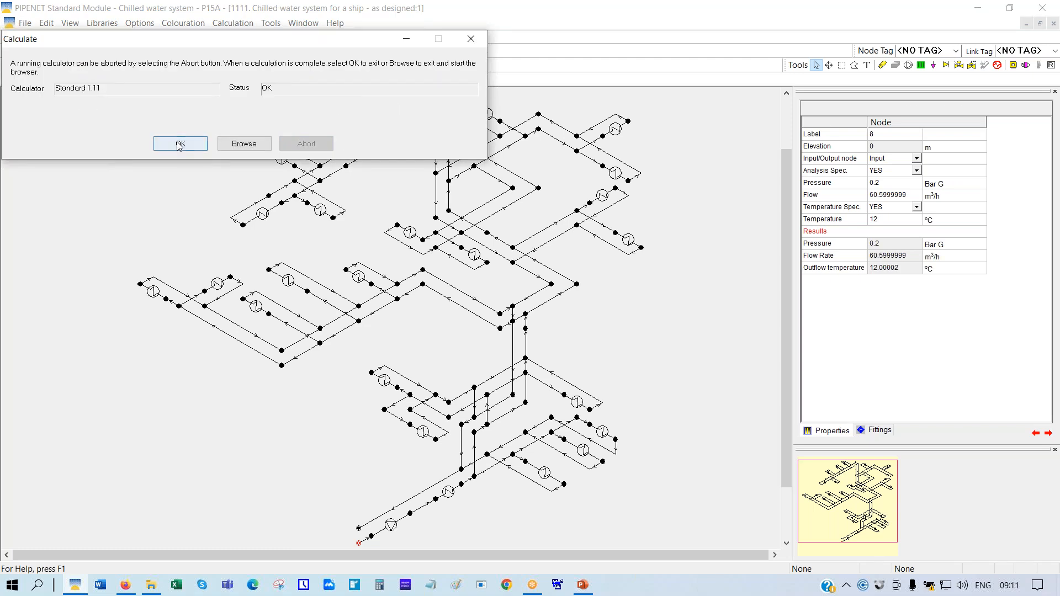
left_click(180, 145)
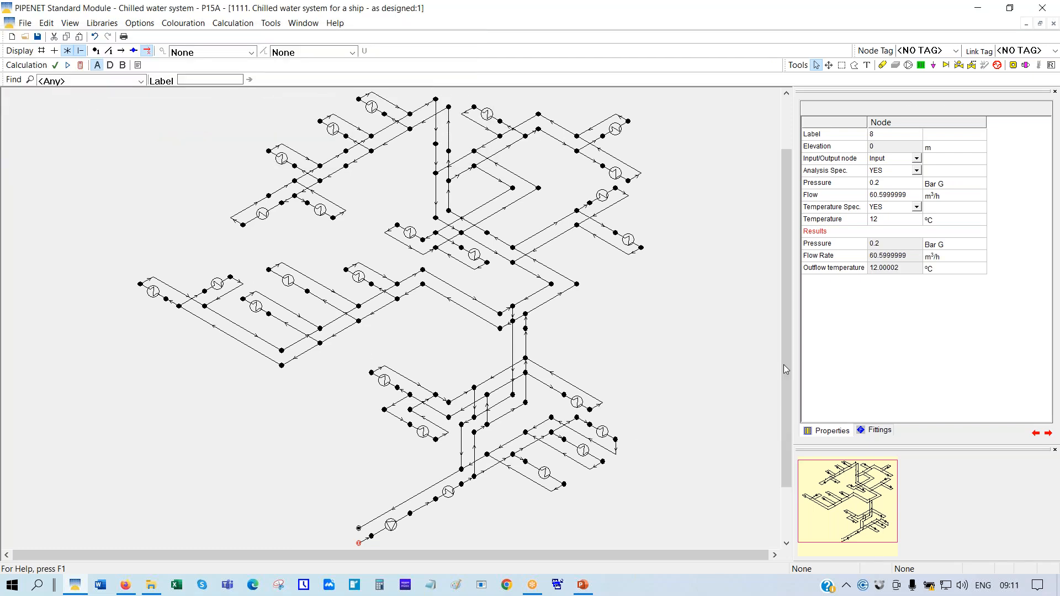
left_click(848, 222)
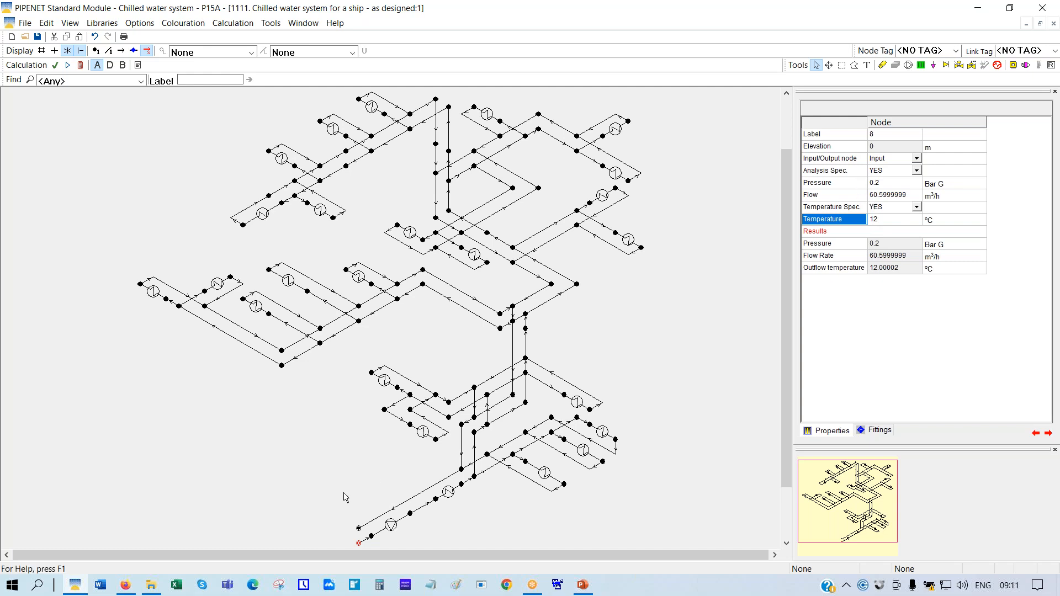
left_click(359, 529)
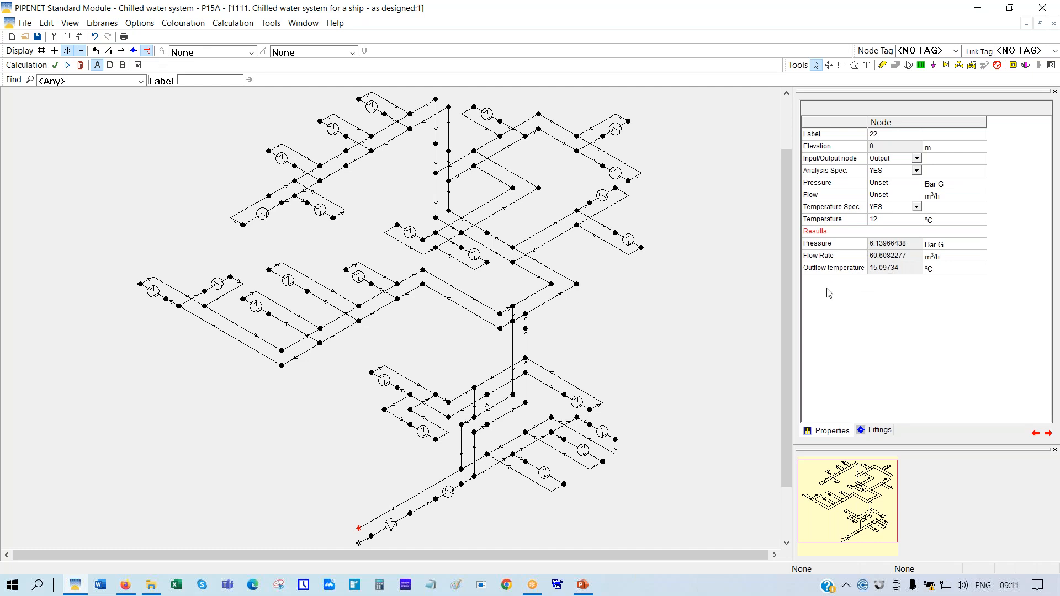
left_click(859, 271)
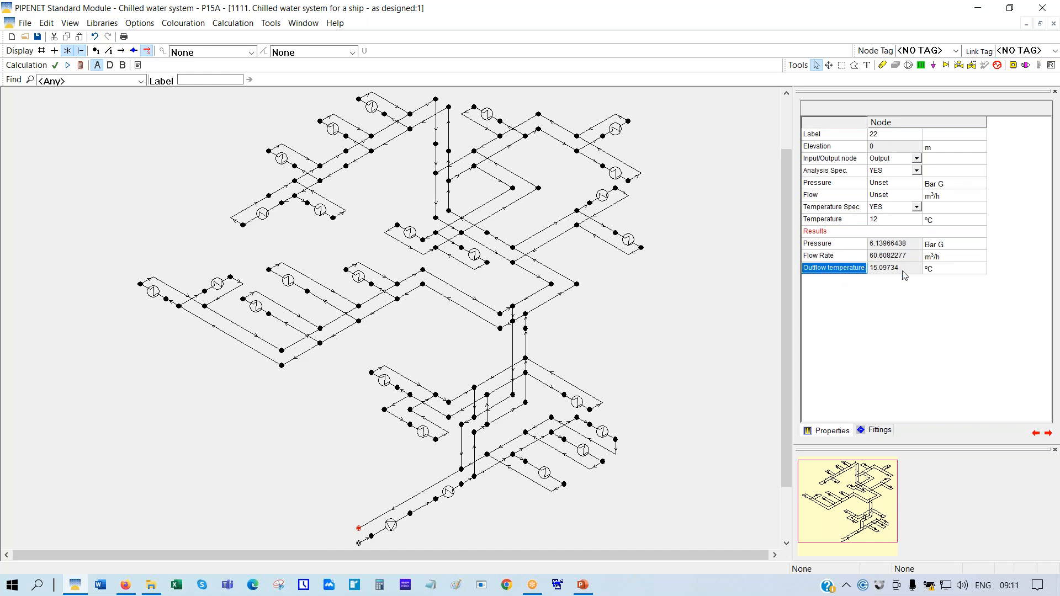
left_click(358, 543)
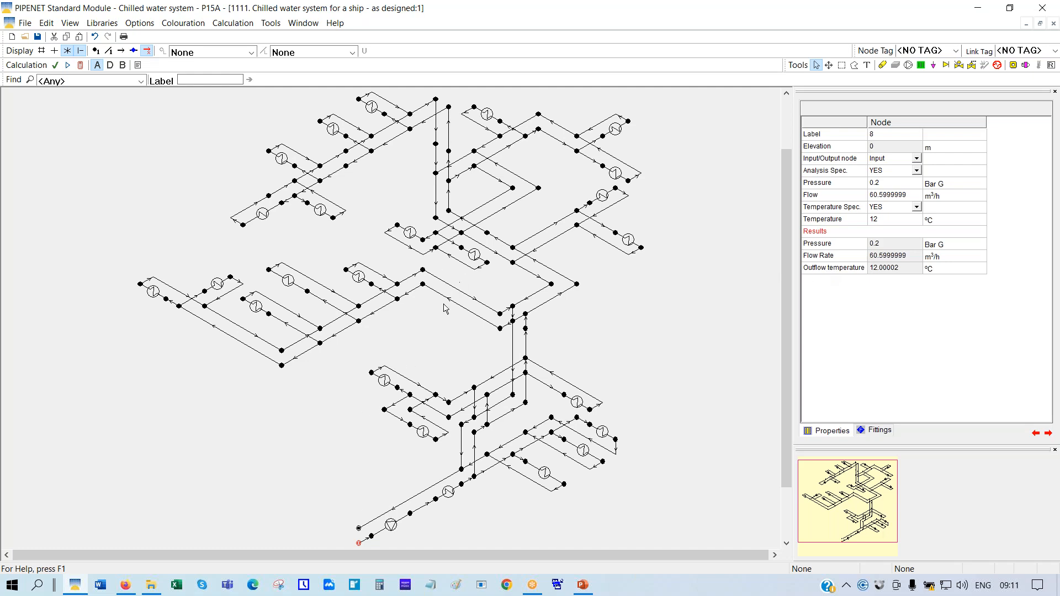
Set pipes 67 and 130 to Blocked and recalculate the chilled water network
left_click(326, 289)
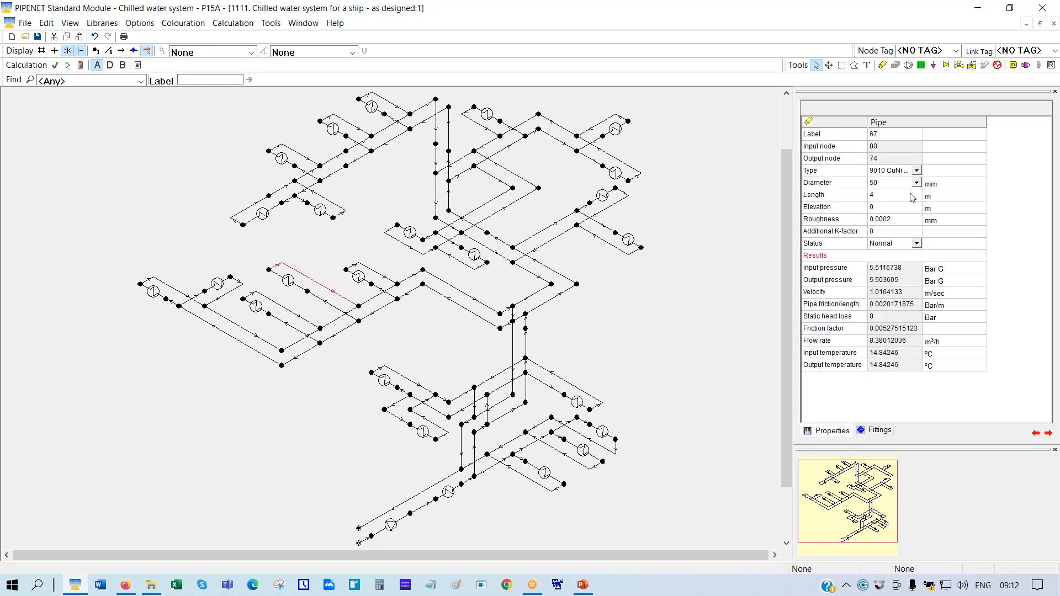
left_click(916, 244)
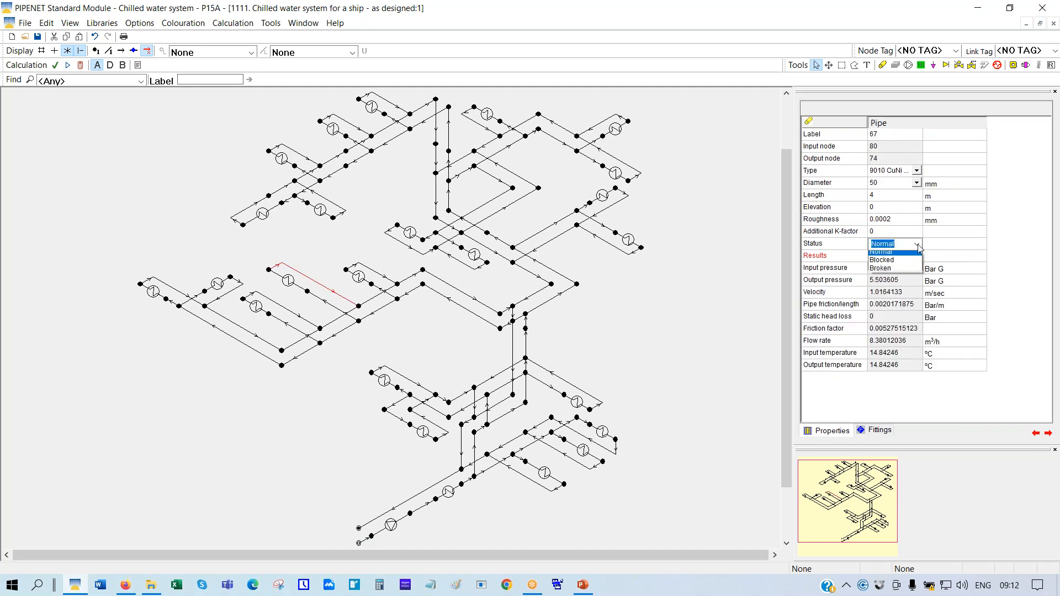
left_click(875, 265)
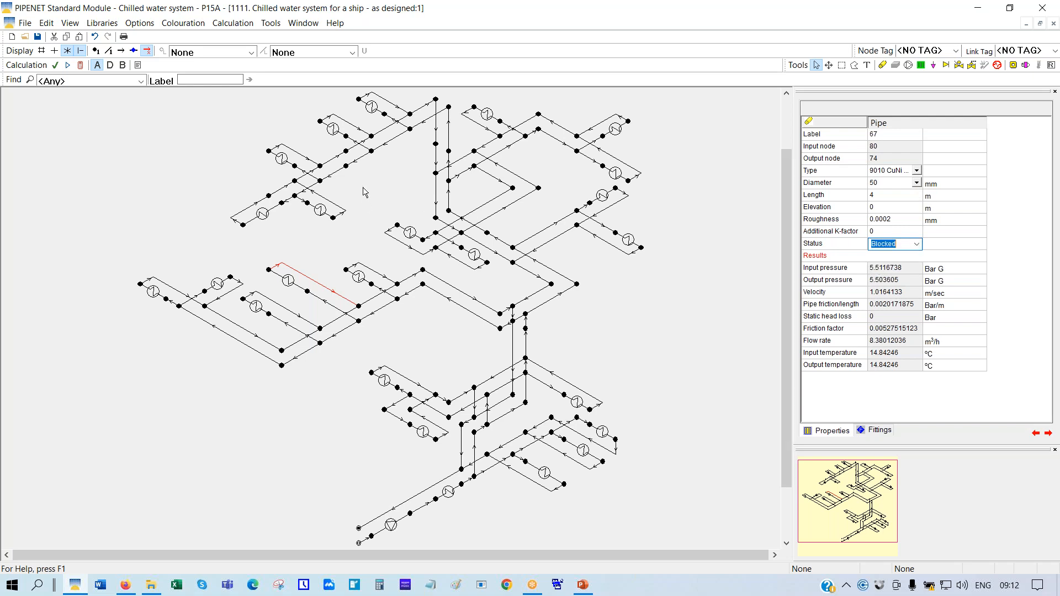
left_click(316, 162)
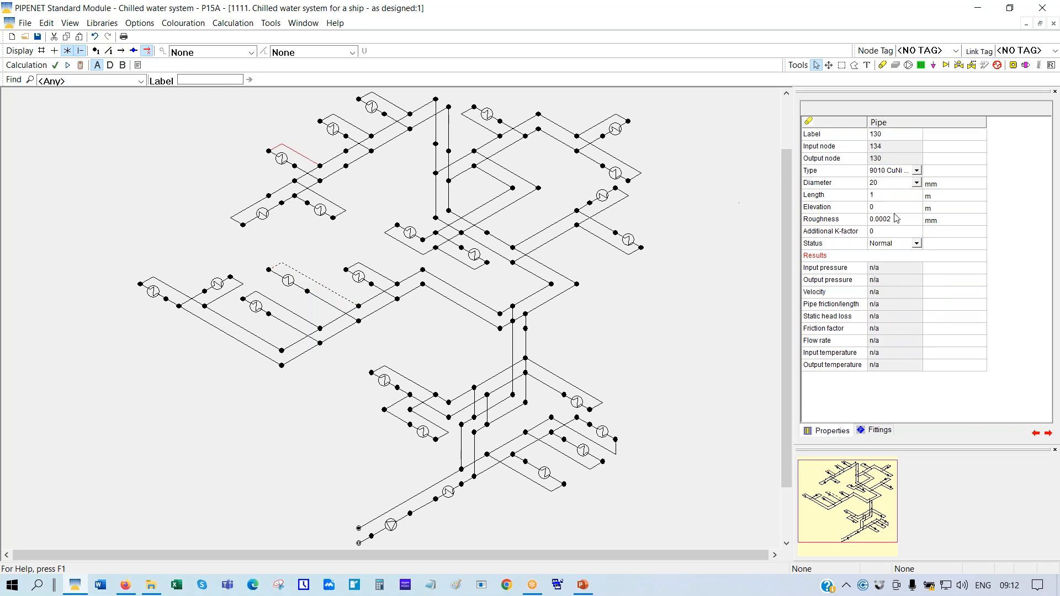
left_click(917, 244)
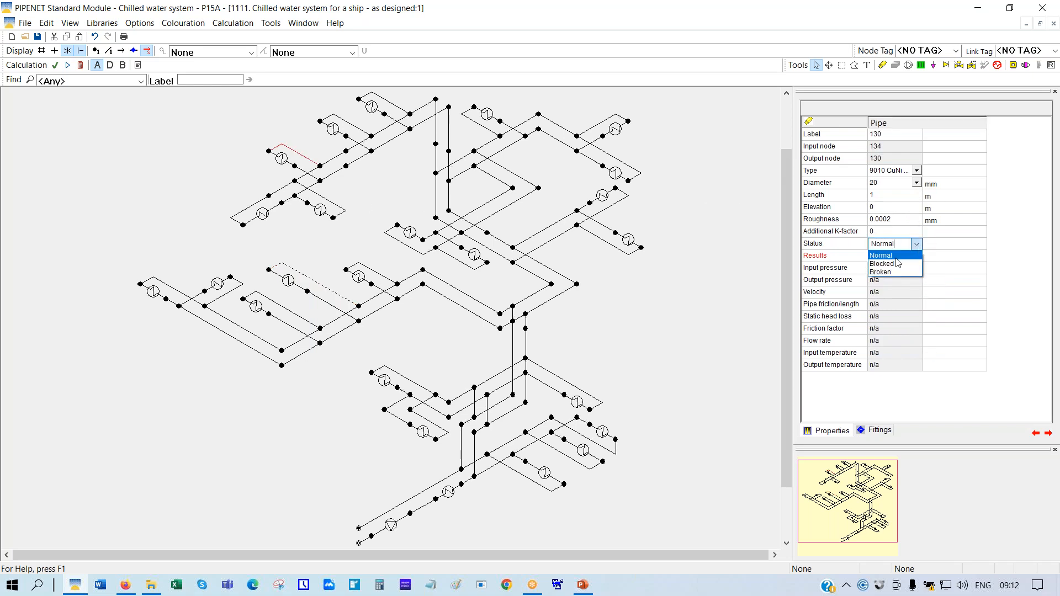
left_click(884, 264)
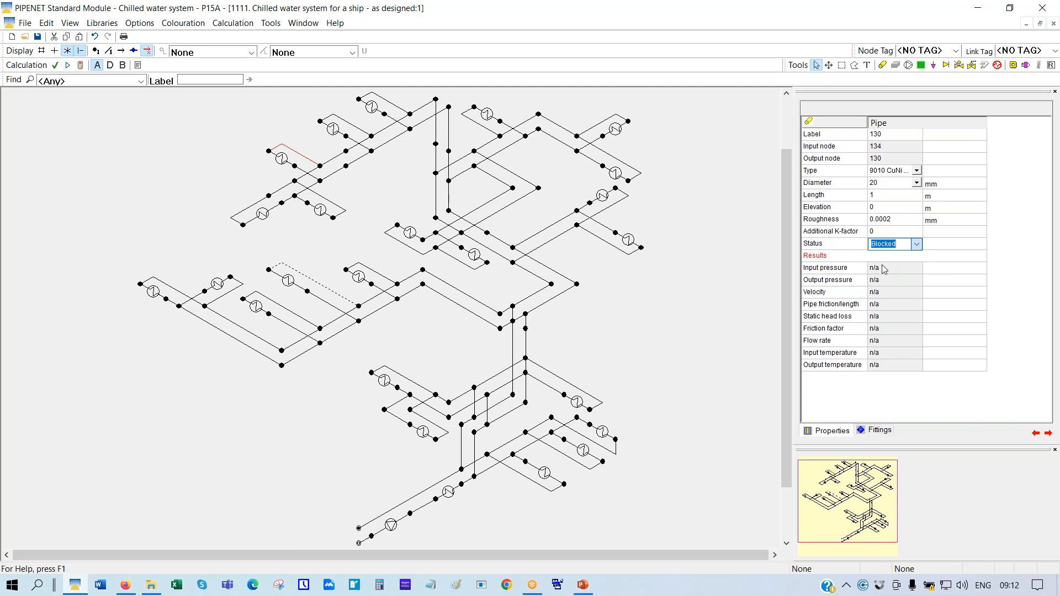
left_click(91, 496)
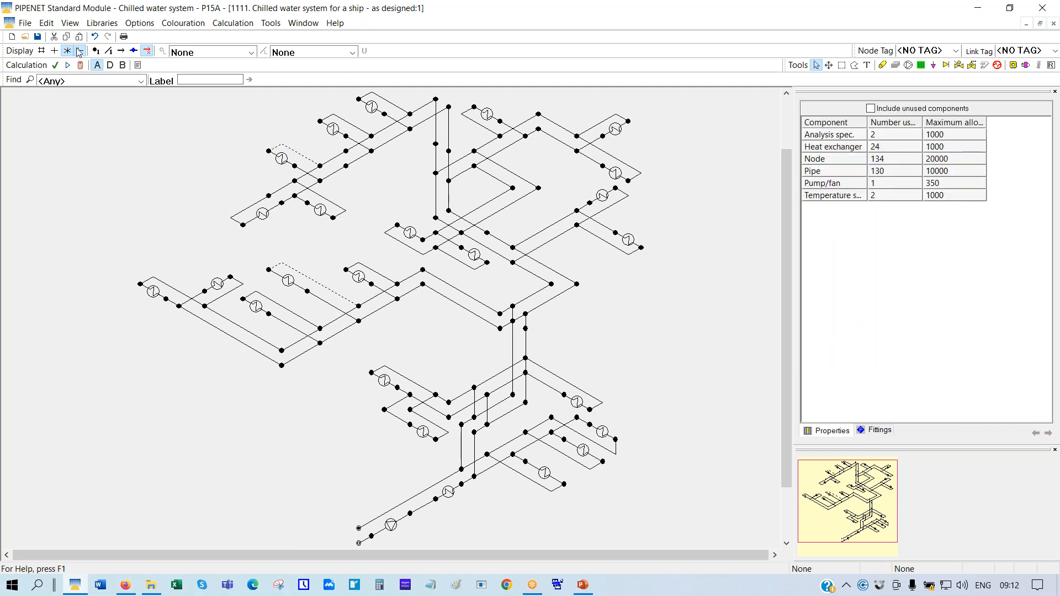
left_click(80, 64)
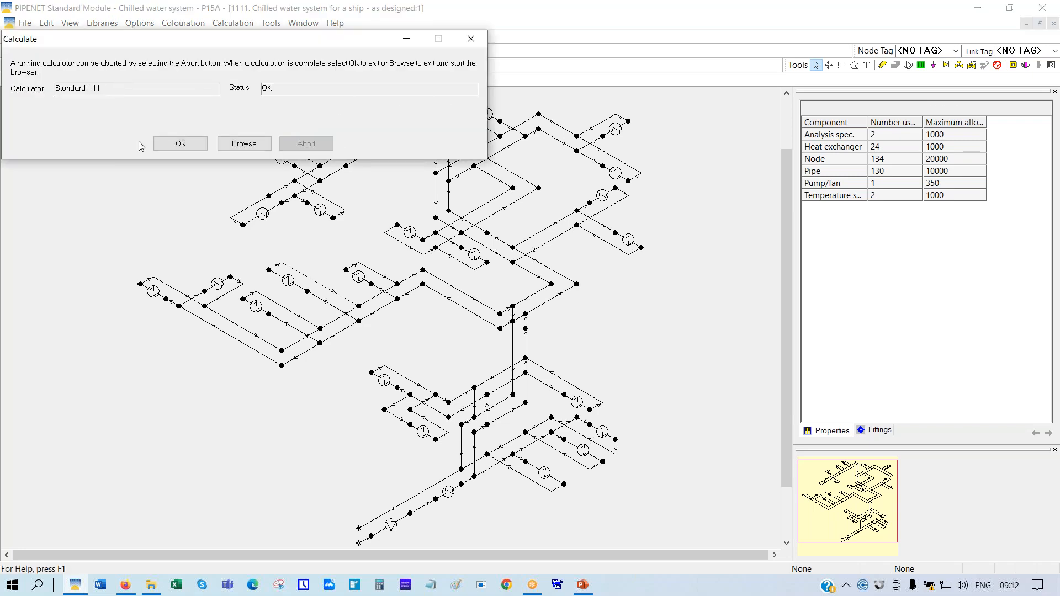
Close the calculation and read outlet node 22's results: 60.60 m³/h flow, 13.85 °C outflow
left_click(181, 143)
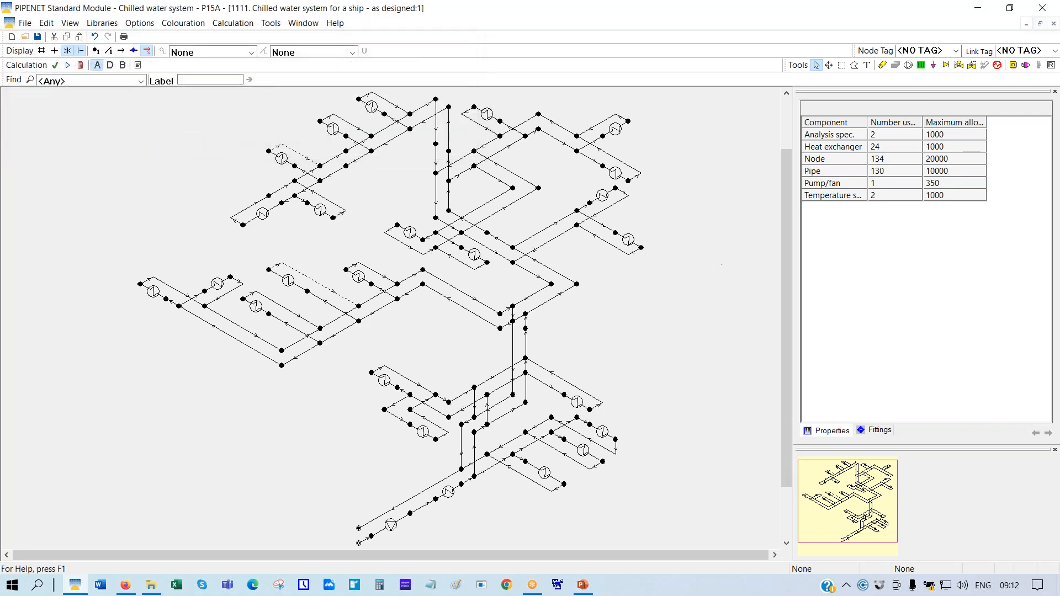
left_click_drag(784, 324, 783, 355)
left_click(359, 487)
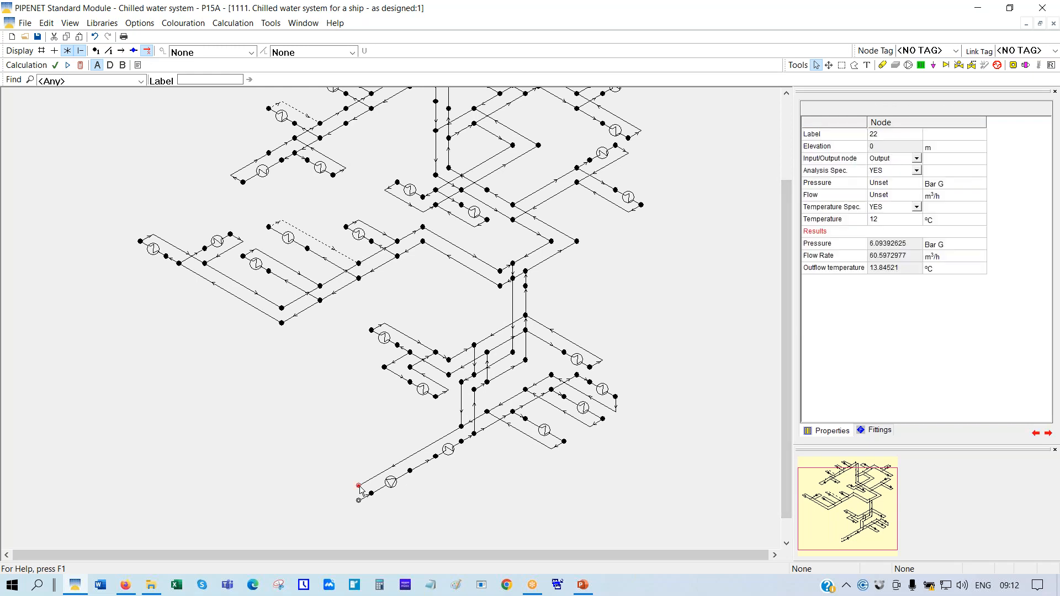
left_click(858, 270)
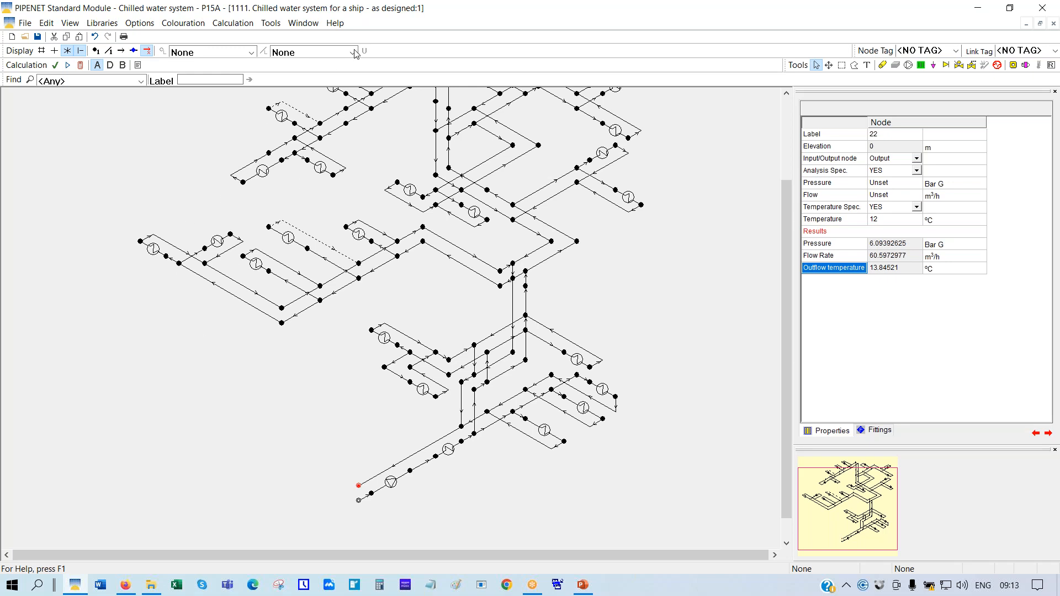
left_click(323, 52)
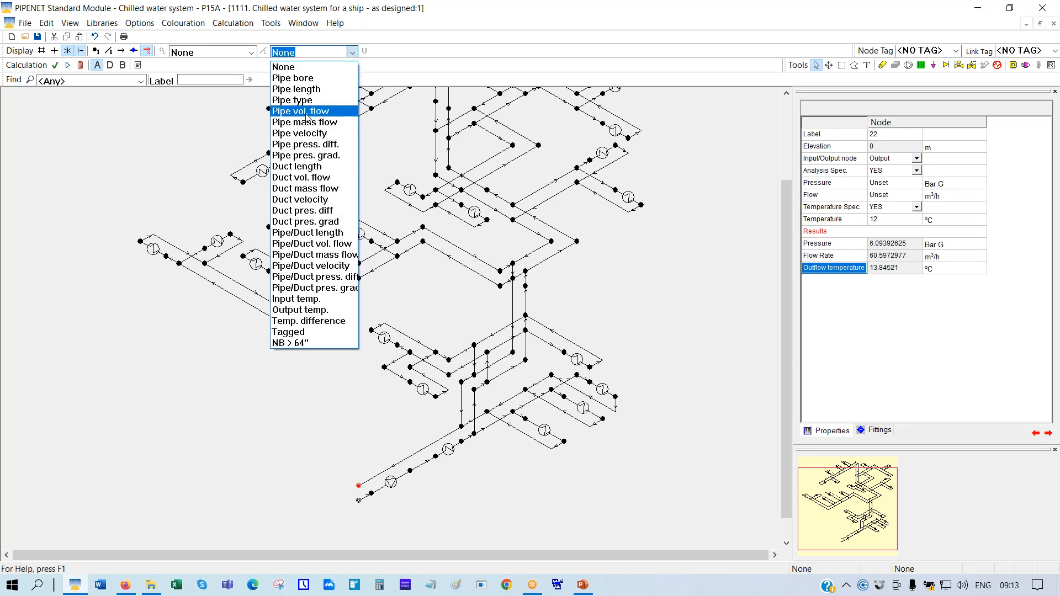
Switch the pipe display to Pipe vol. flow so each pipe shows its flow rate
left_click(311, 110)
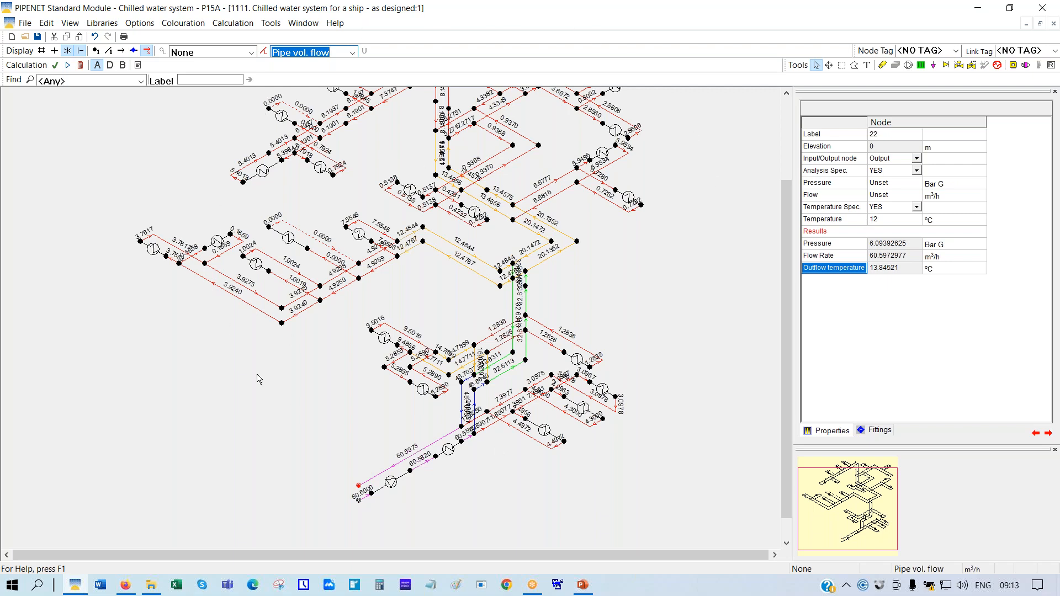
Open 1111. SEAWATER SYSTEM from the 6666. Seawater System folder without saving the chilled water network
left_click(25, 38)
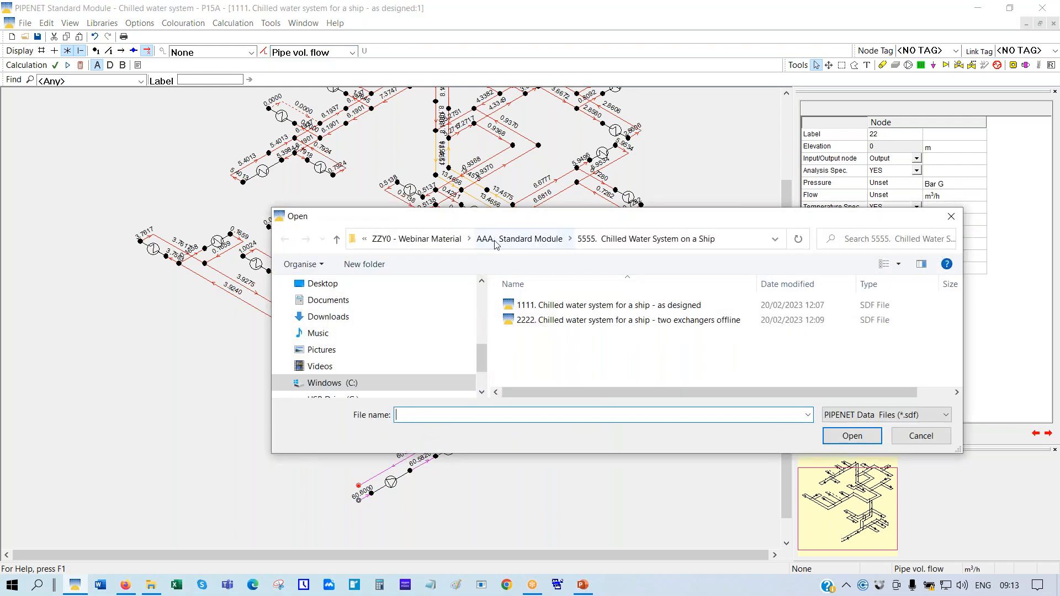
left_click(532, 239)
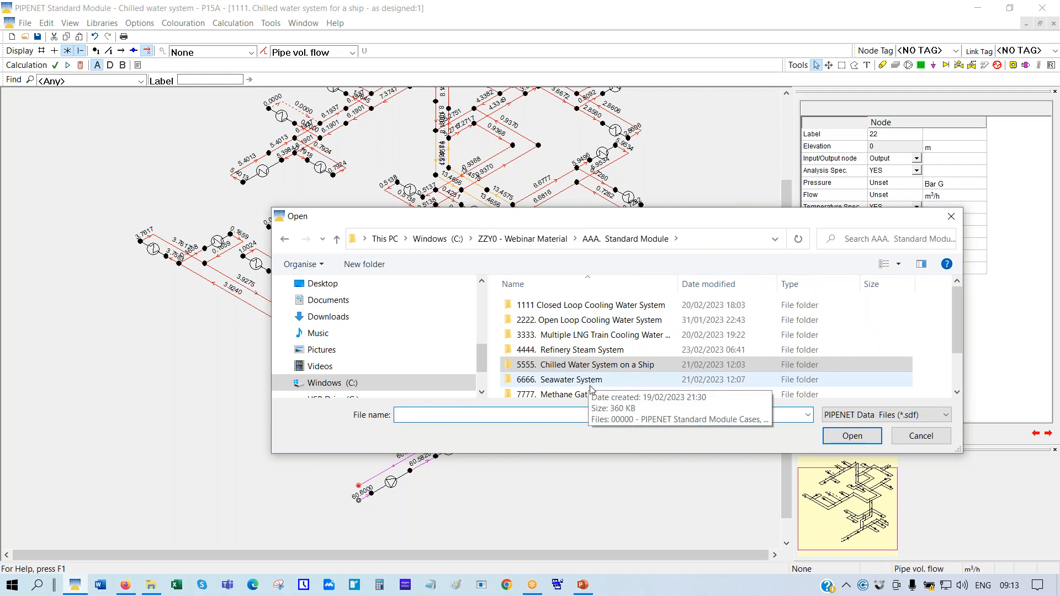
double_click(564, 379)
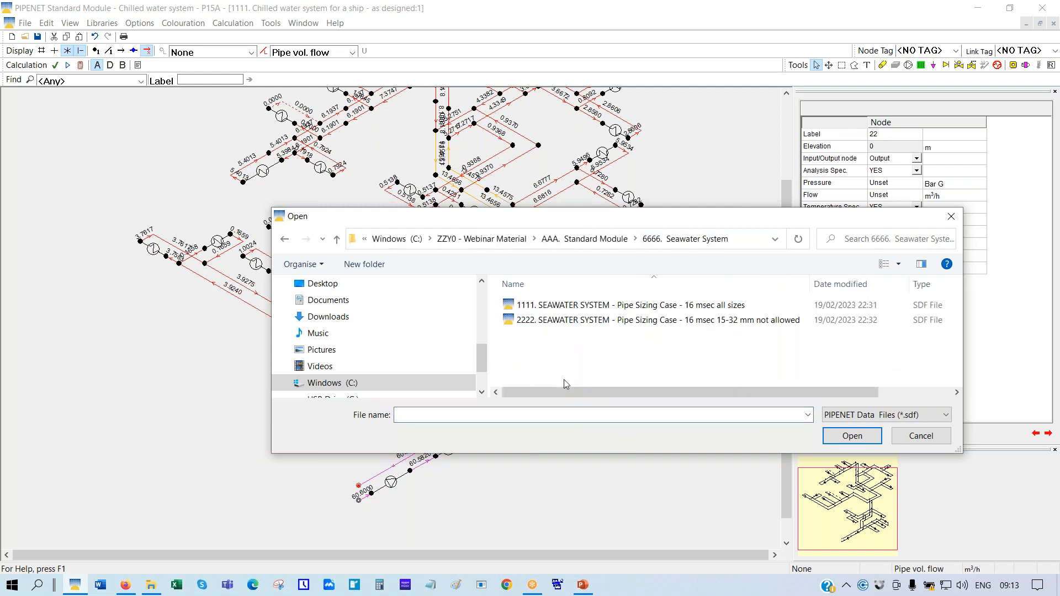
left_click(563, 307)
double_click(563, 307)
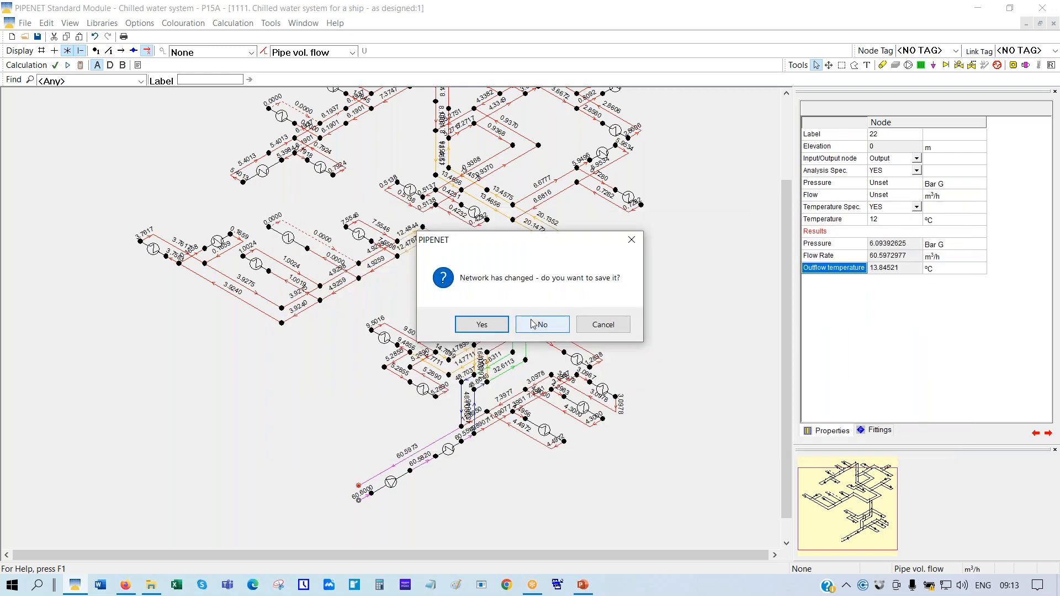
left_click(541, 324)
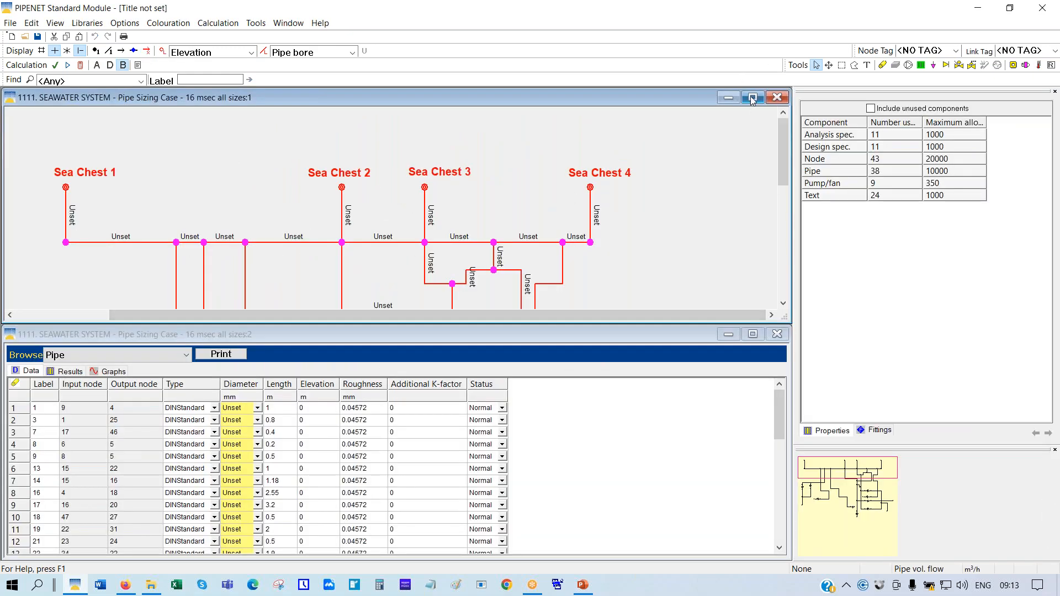
Maximise the seawater schematic window and use Scale To Fit to show the whole network
left_click(753, 98)
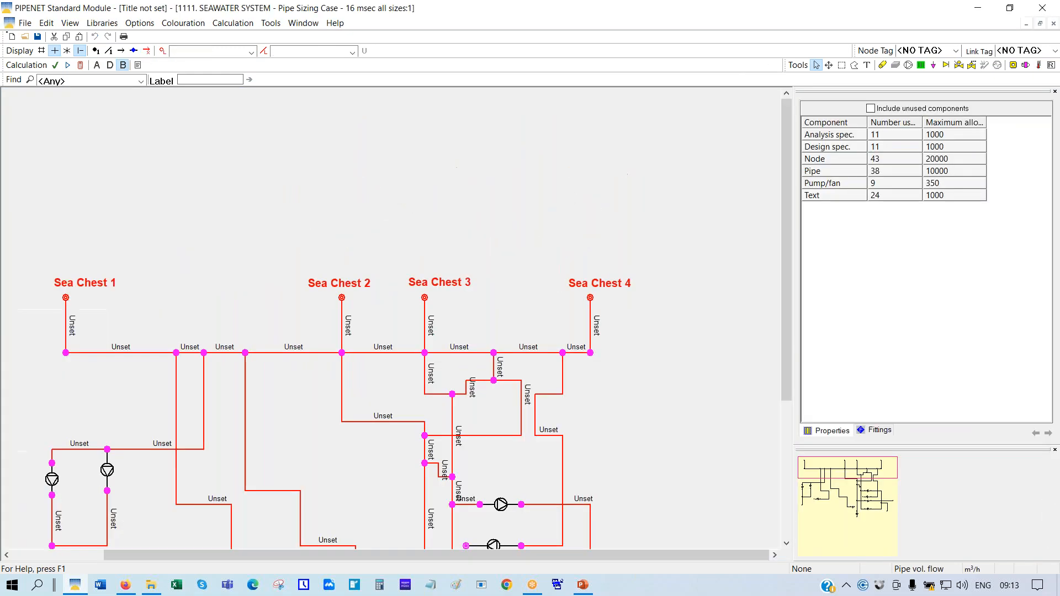
right_click(499, 184)
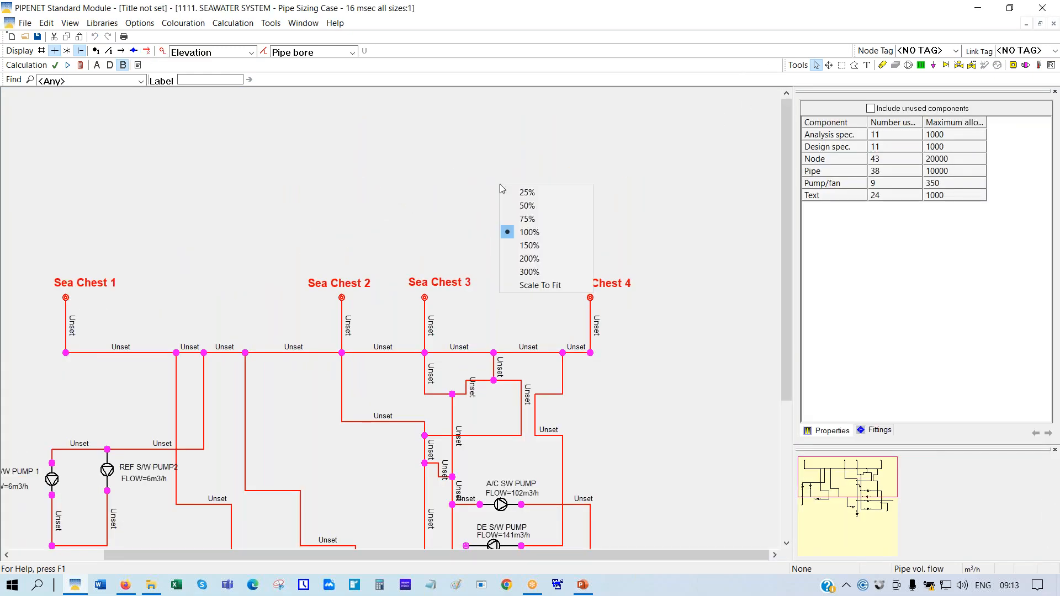
left_click(542, 287)
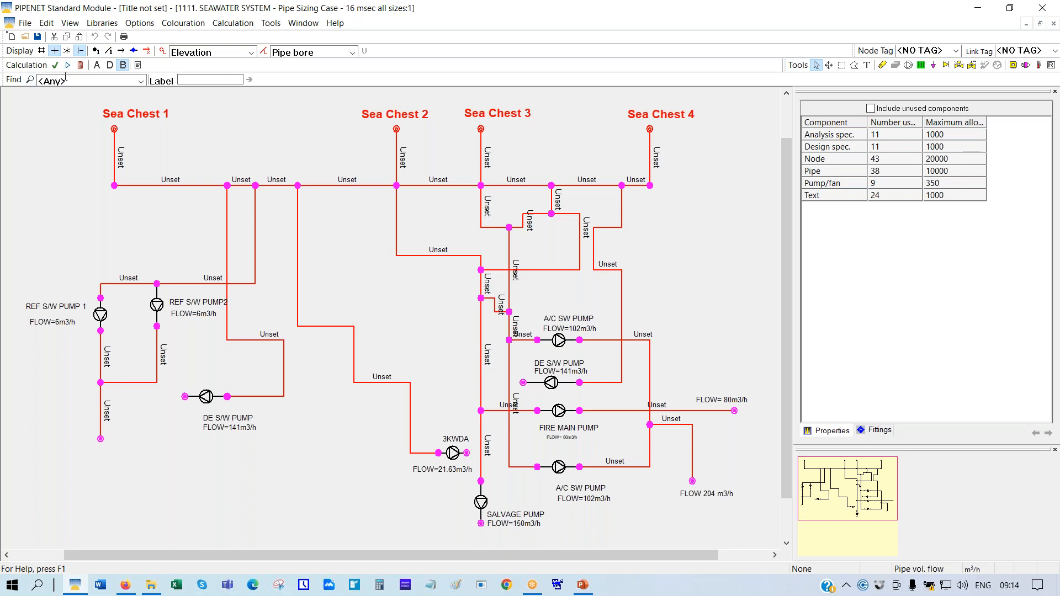
Colour nodes by elevation with a repositioned legend, and set the pipe labels to None
left_click(252, 54)
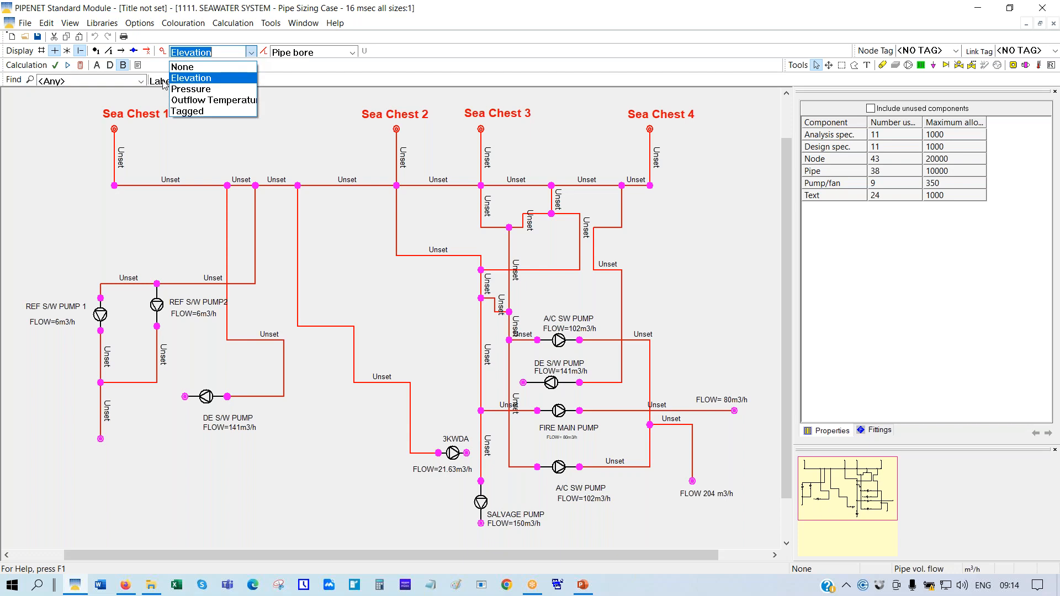
left_click(216, 83)
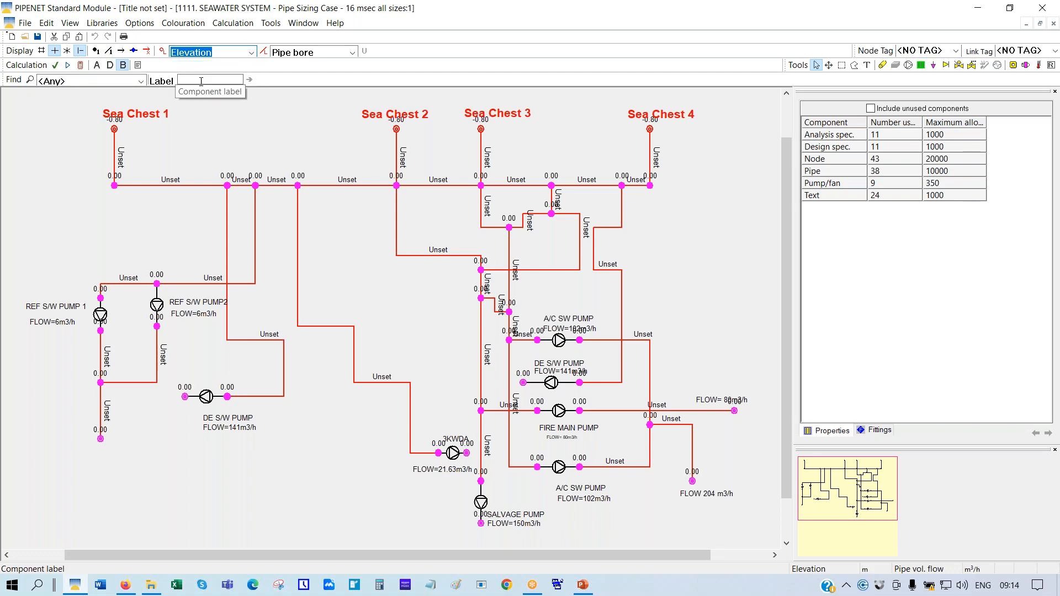
left_click(263, 131)
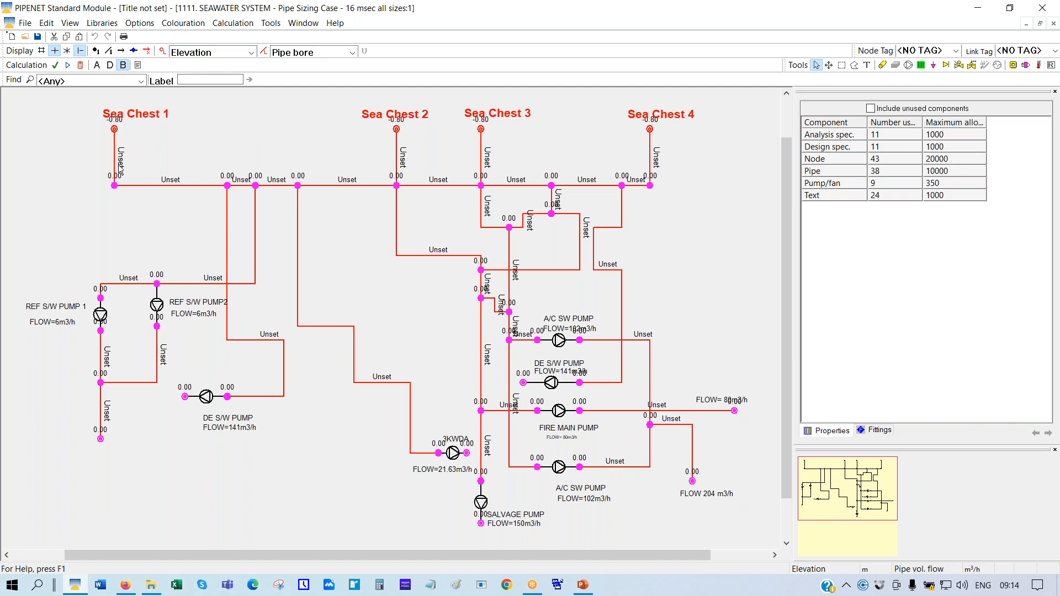
left_click(162, 51)
left_click_drag(65, 156, 69, 215)
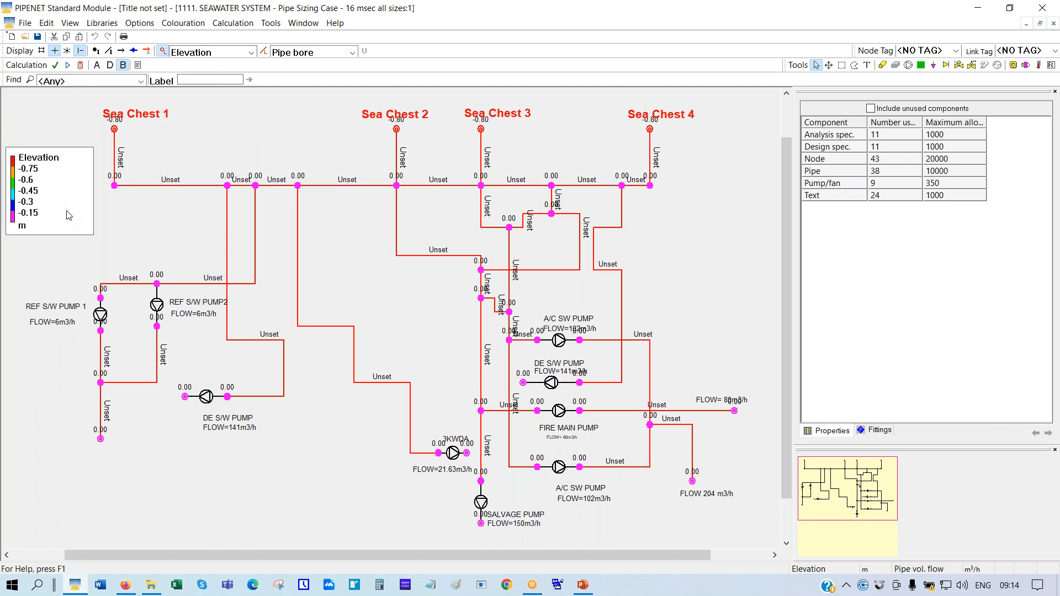
left_click(351, 52)
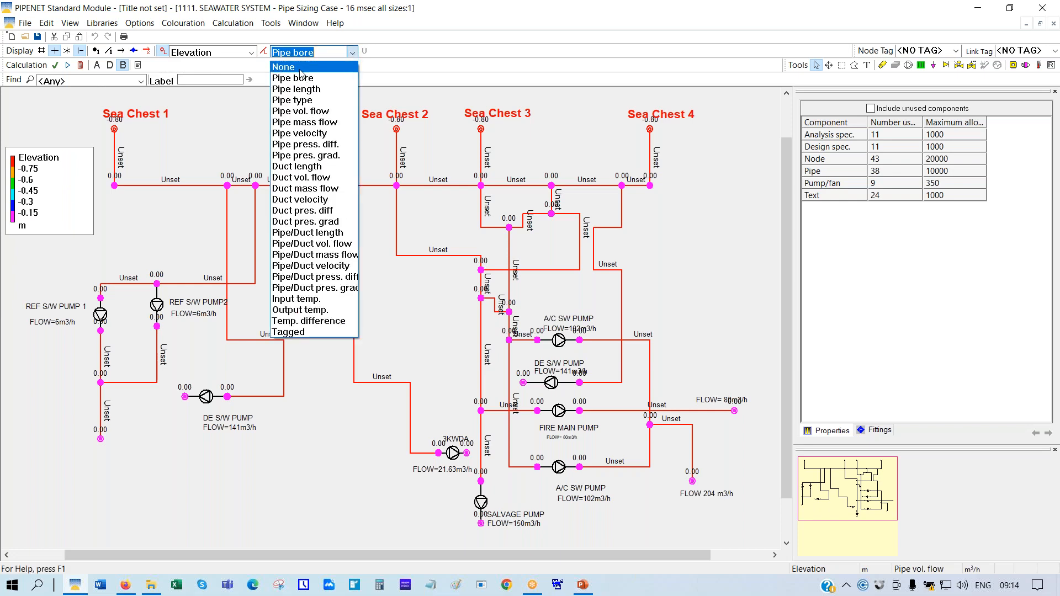
left_click(301, 68)
Set the network display font size to 24 and turn off node elevation colouring
left_click(150, 23)
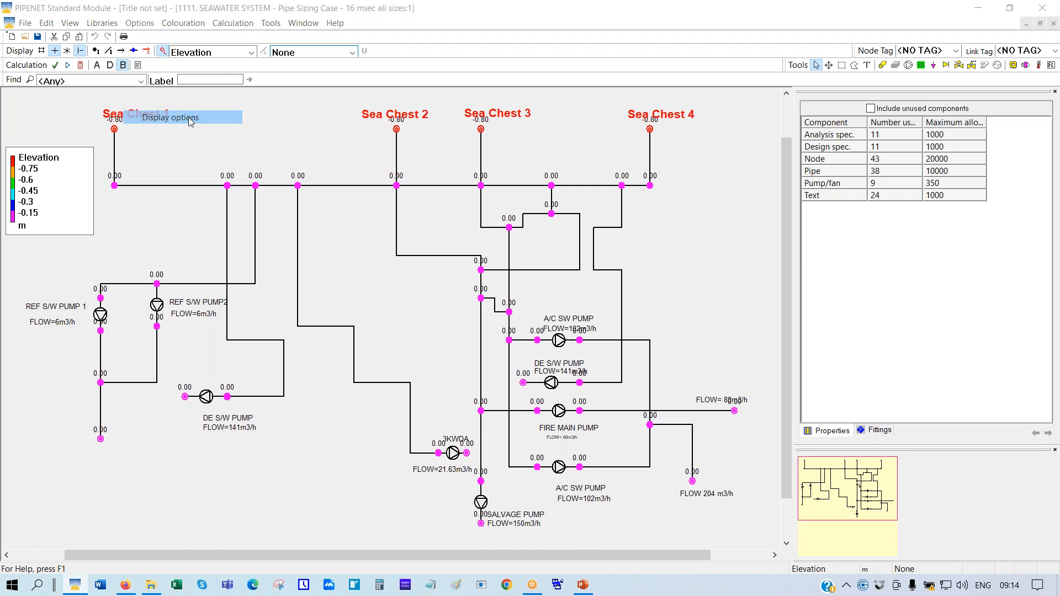
left_click(190, 122)
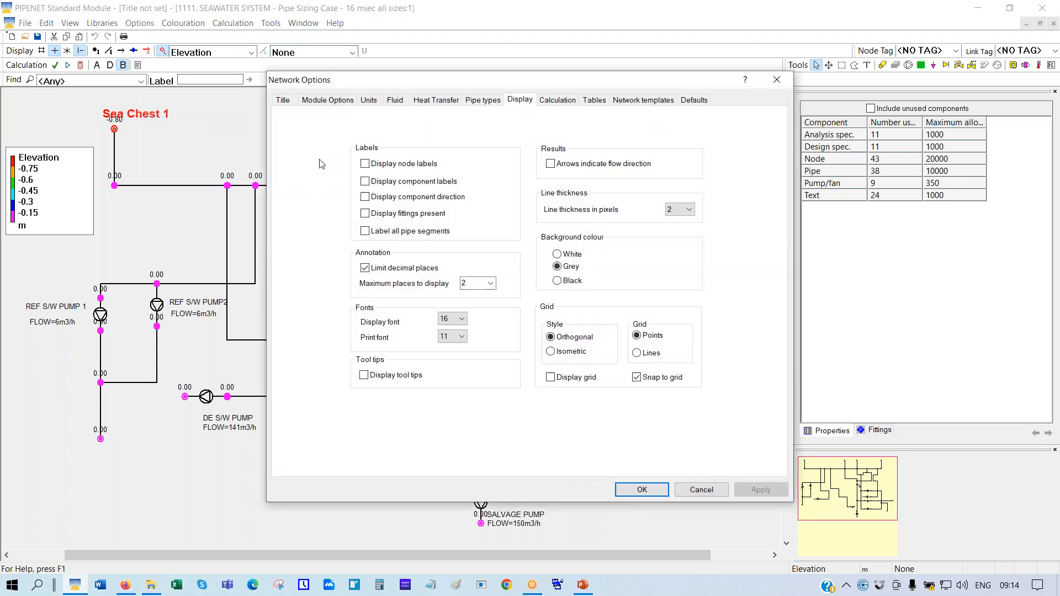
left_click(461, 318)
left_click(449, 421)
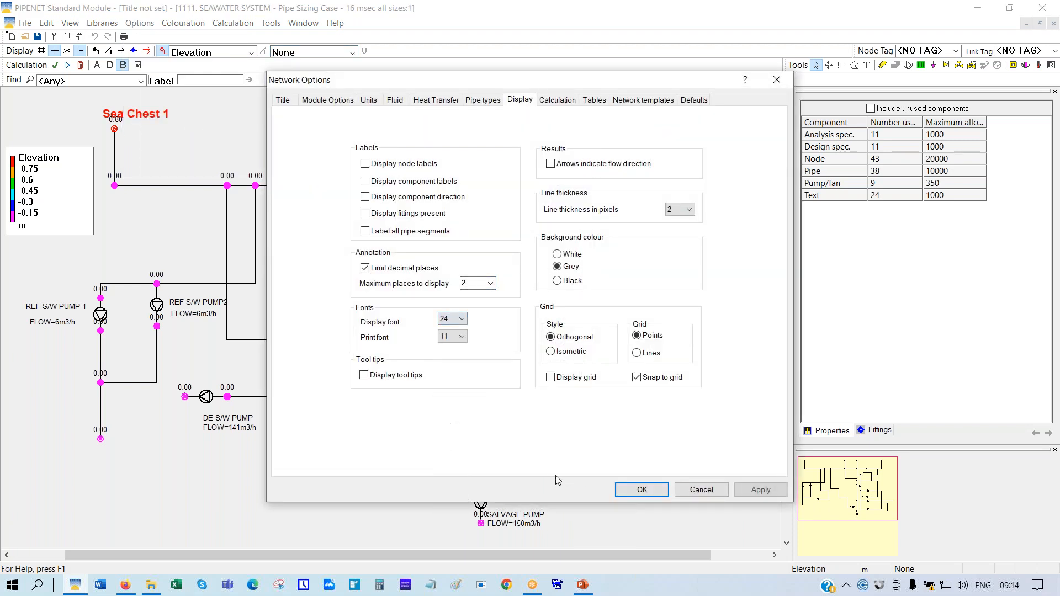
left_click(642, 490)
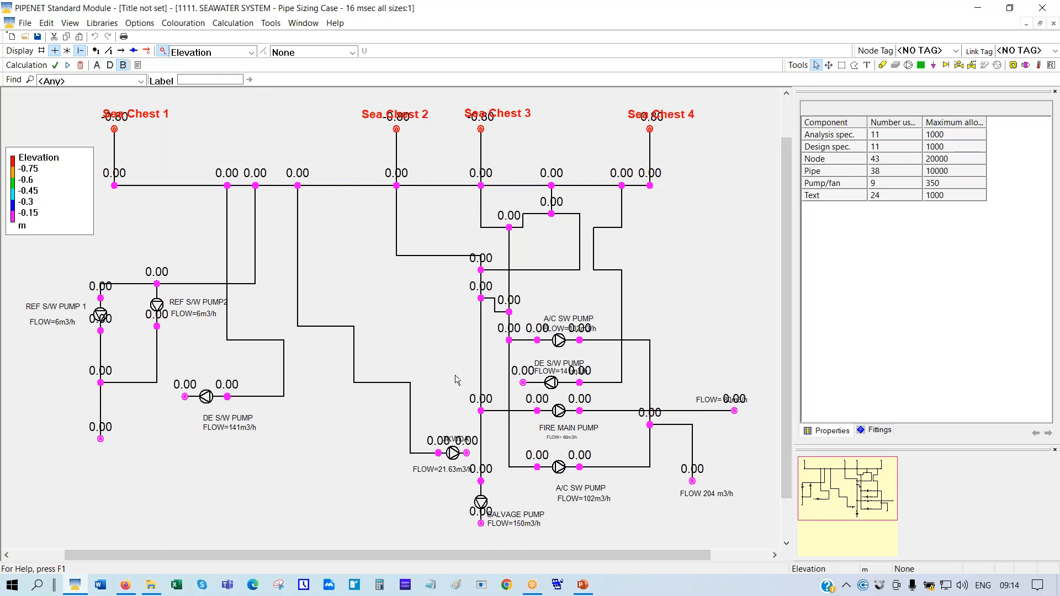
left_click(251, 52)
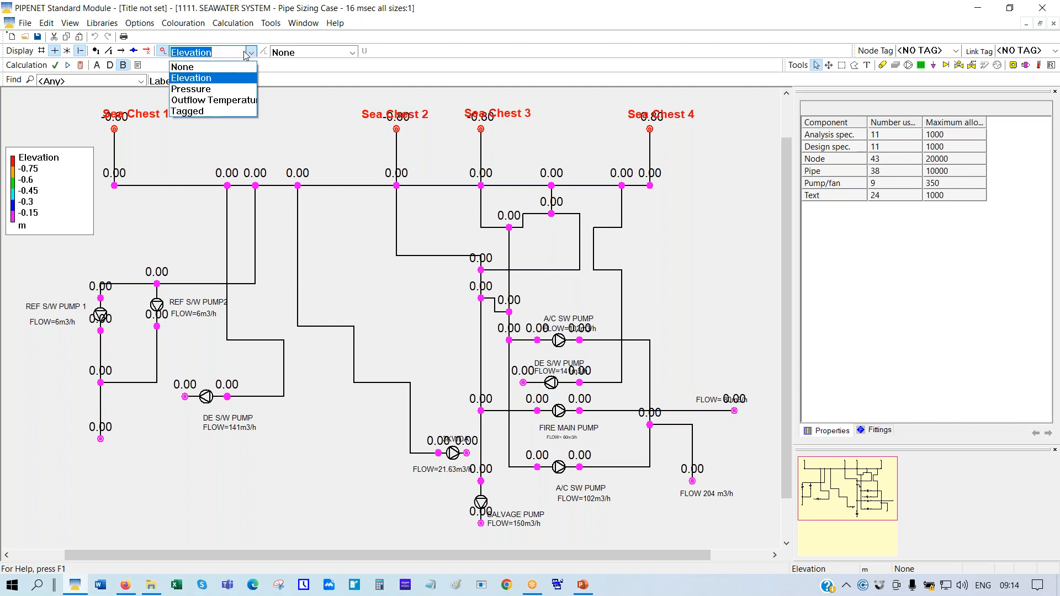
left_click(209, 66)
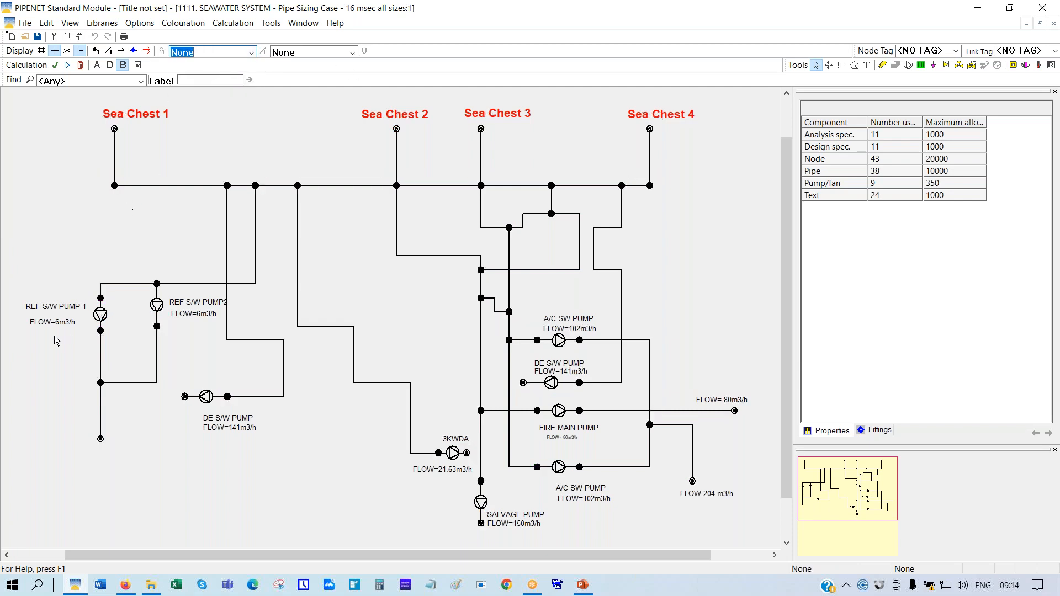
Label pipes by Pipe bore and run the sizing calculation
left_click(351, 52)
left_click(281, 81)
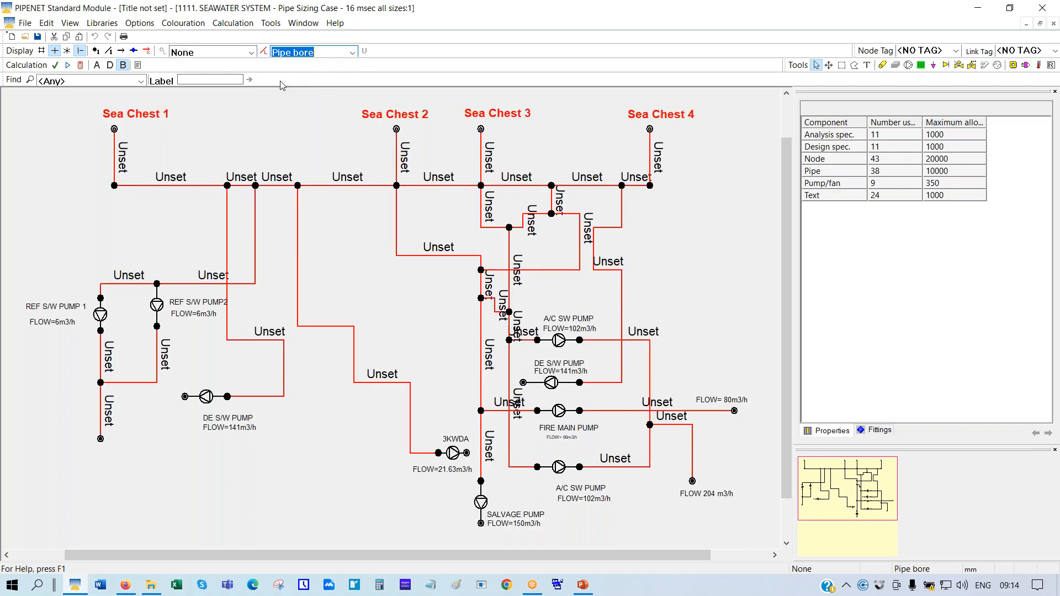
left_click(80, 65)
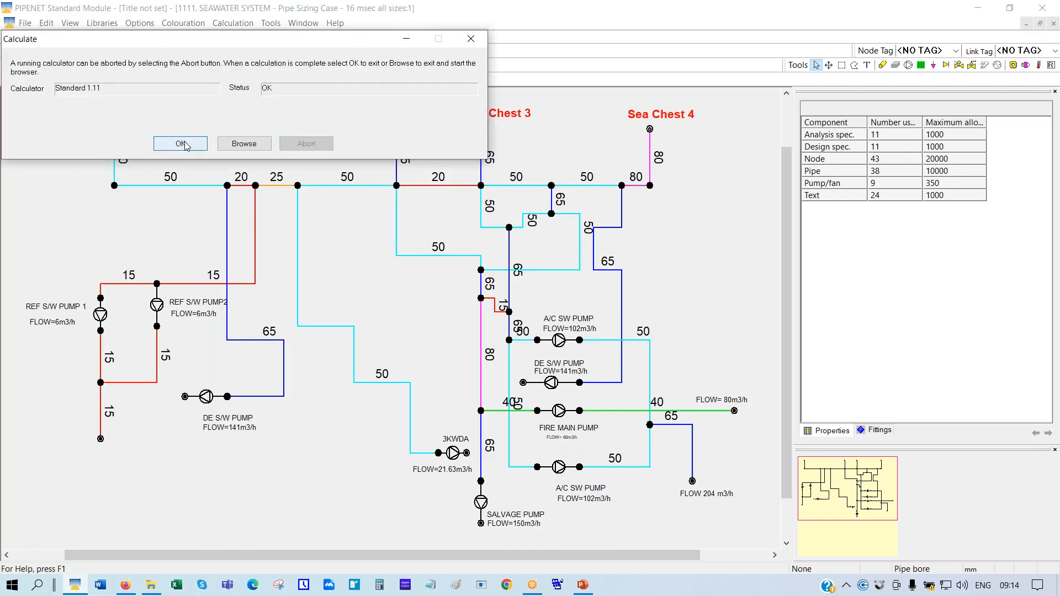
left_click(183, 144)
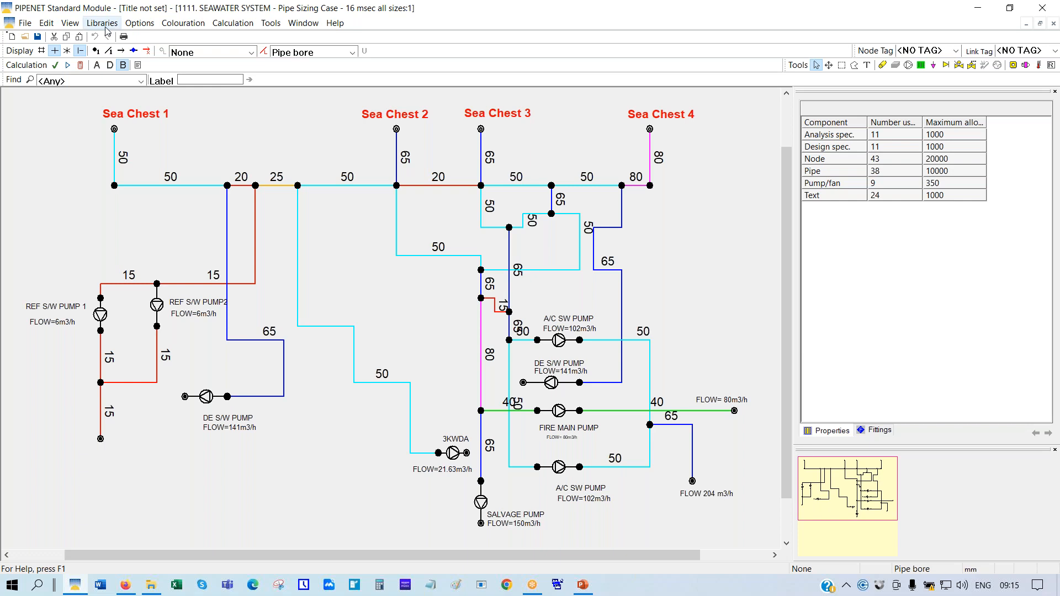
In Pipe types, mark DINStandard bores 15, 20 and 25 as avoided in design
left_click(140, 23)
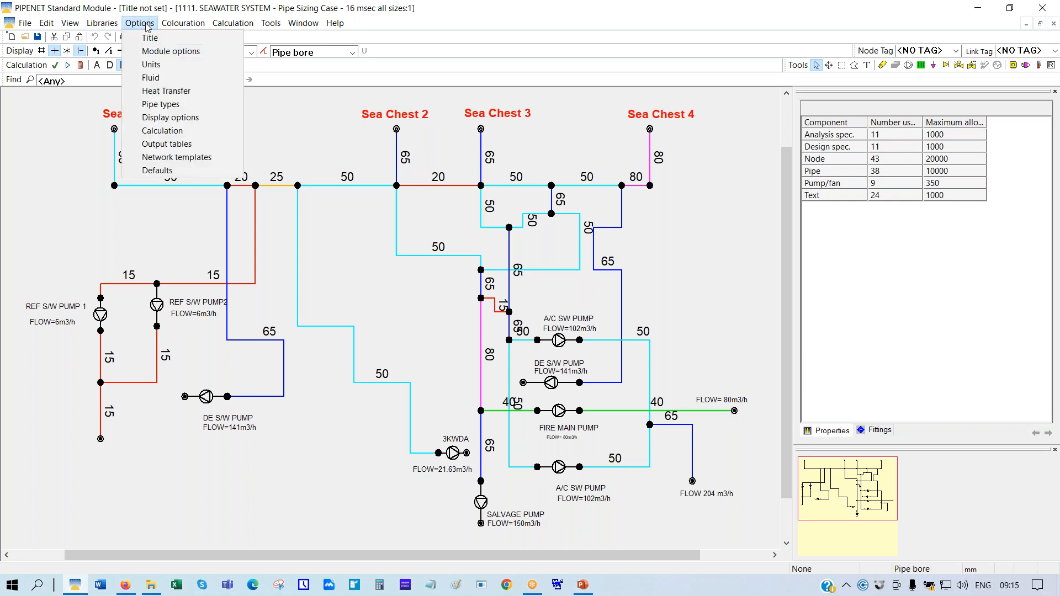
left_click(169, 109)
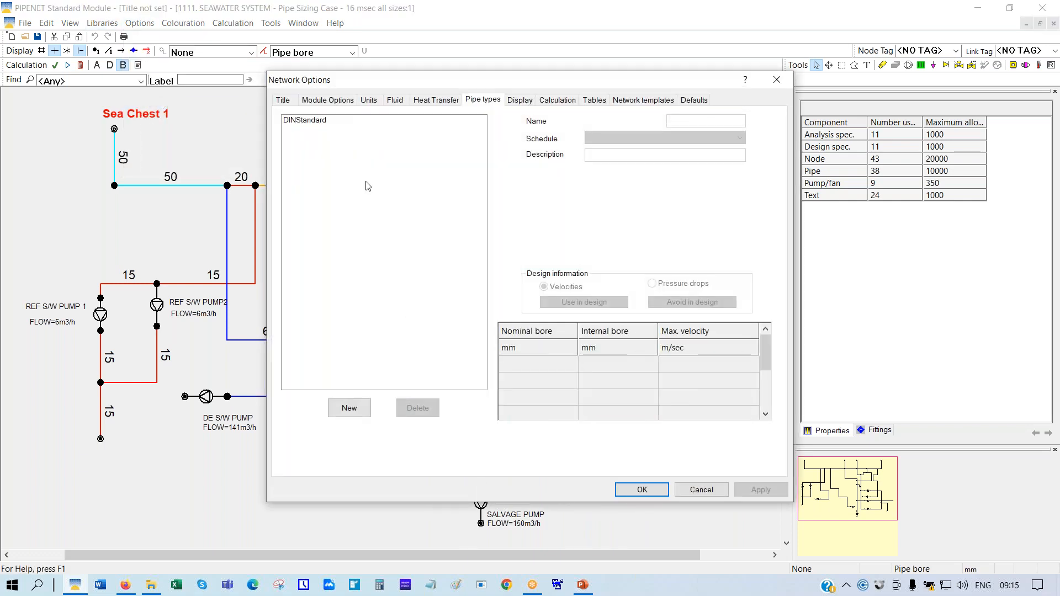
left_click(289, 123)
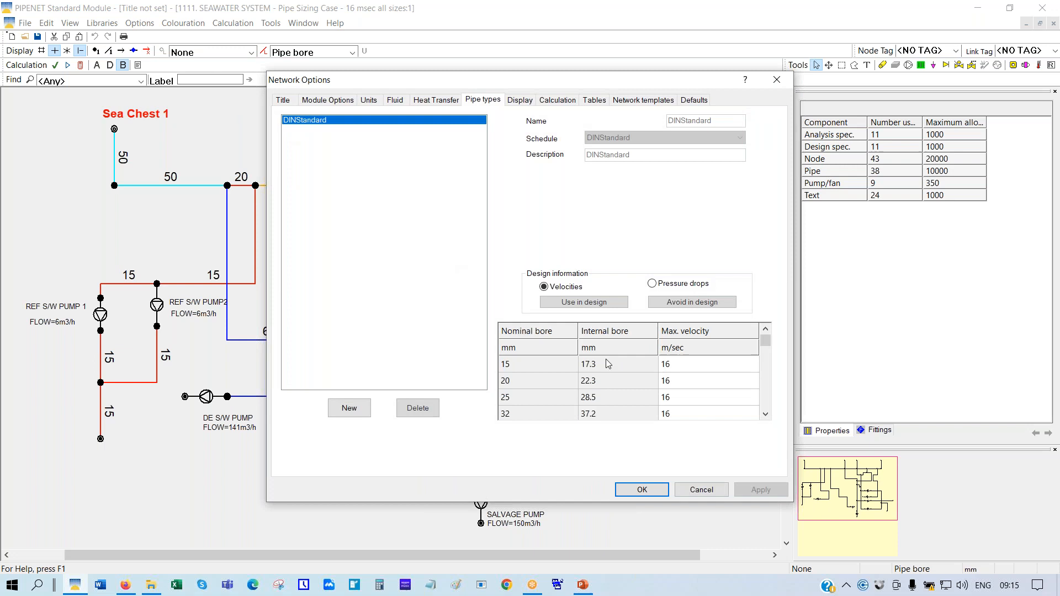
left_click(549, 366)
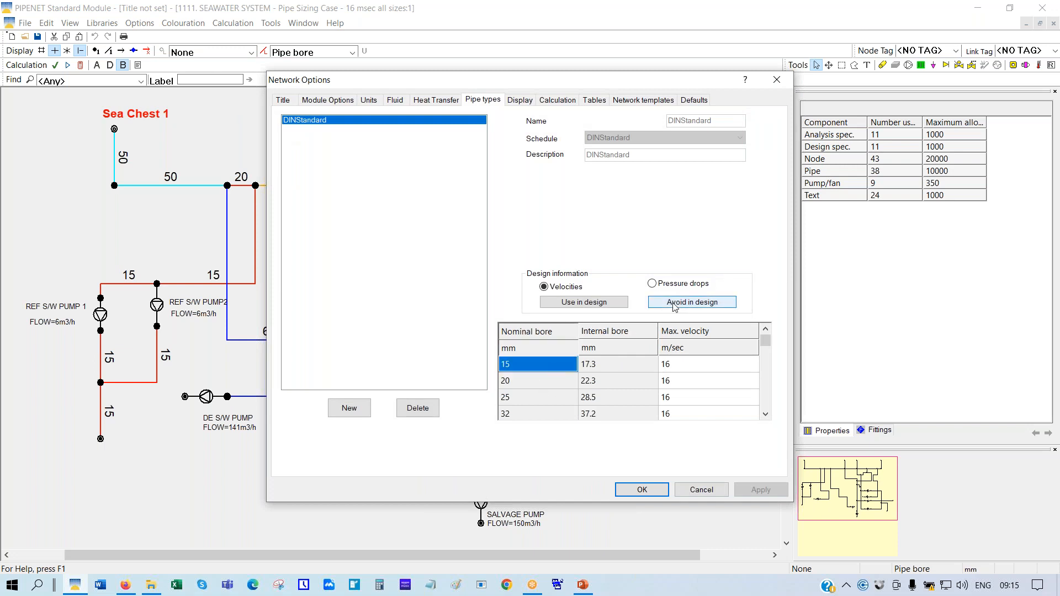
left_click(692, 302)
left_click(529, 386)
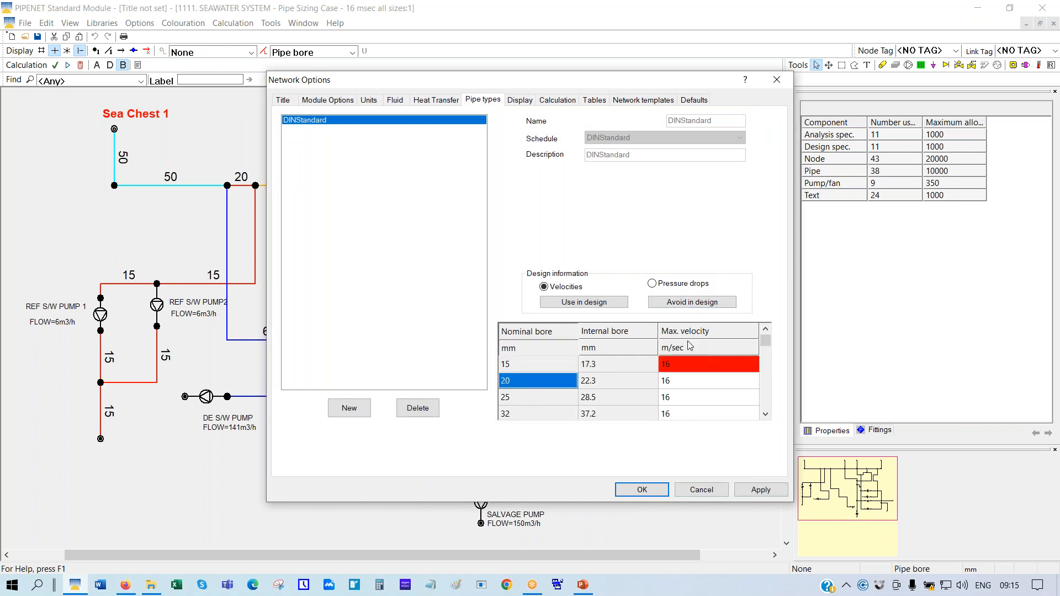
left_click(683, 304)
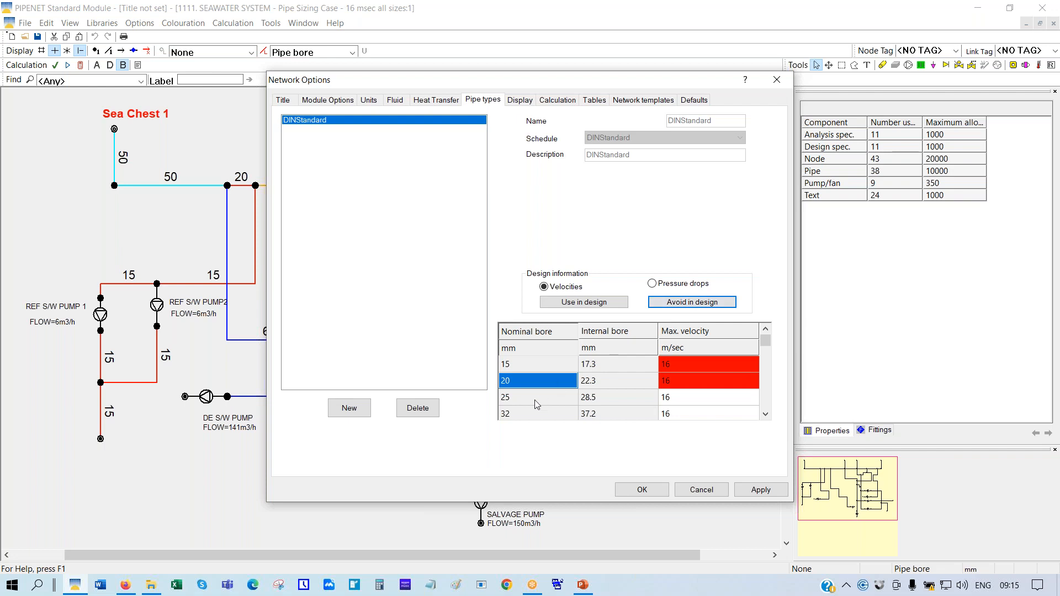
left_click(538, 399)
left_click(676, 303)
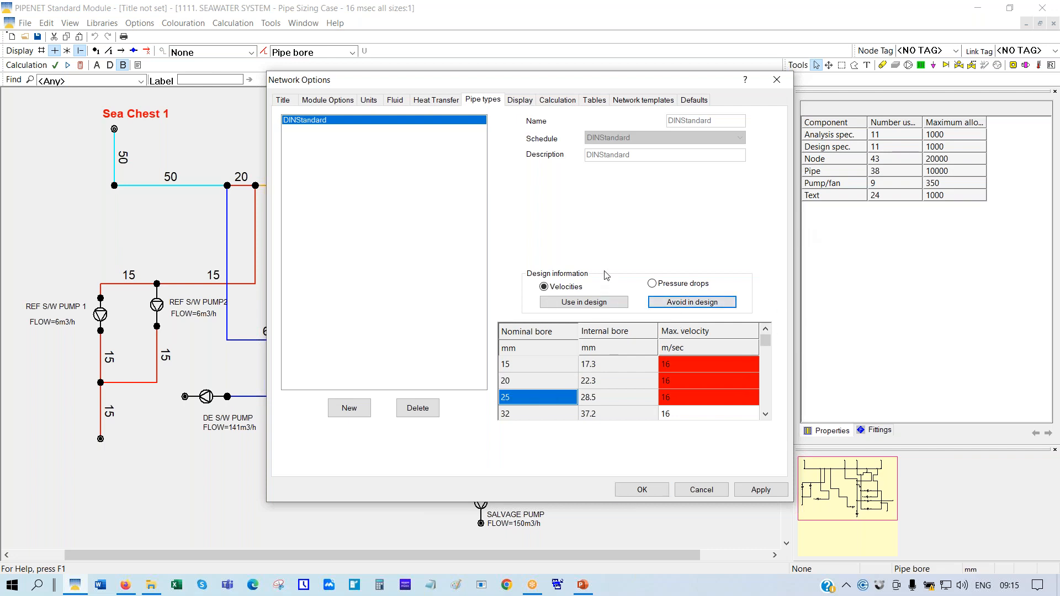
Also avoid DINStandard bores 32 and 65, then confirm the pipe type changes
left_click(520, 415)
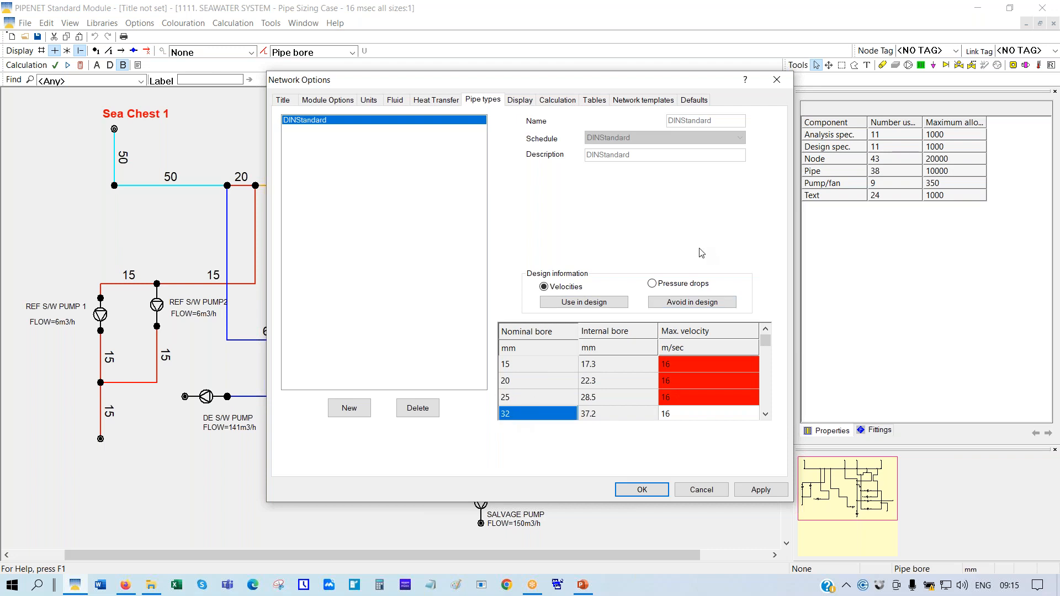
left_click(670, 304)
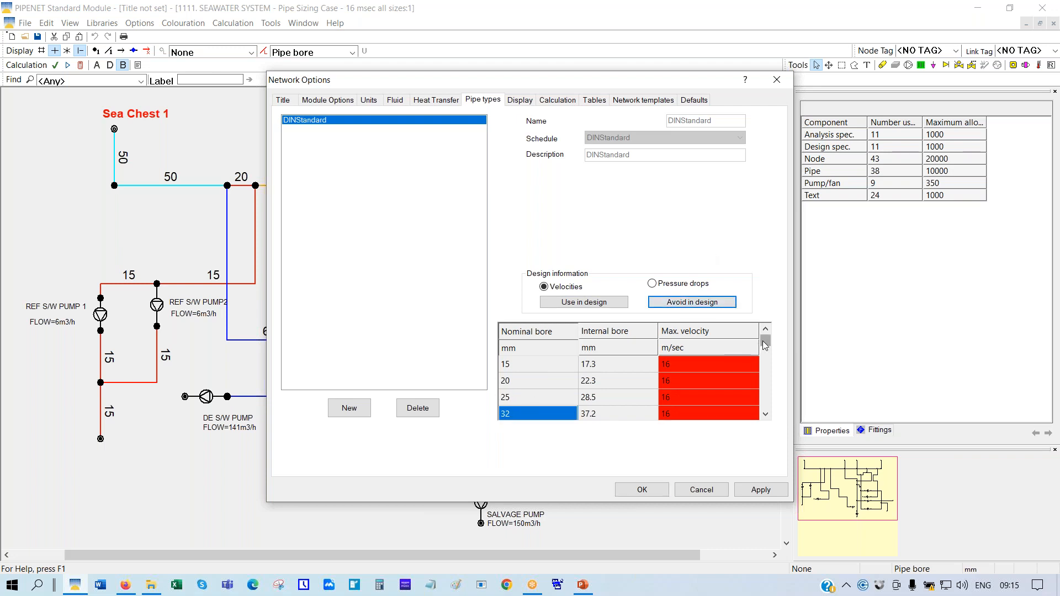
scroll(765, 344, "down", 2)
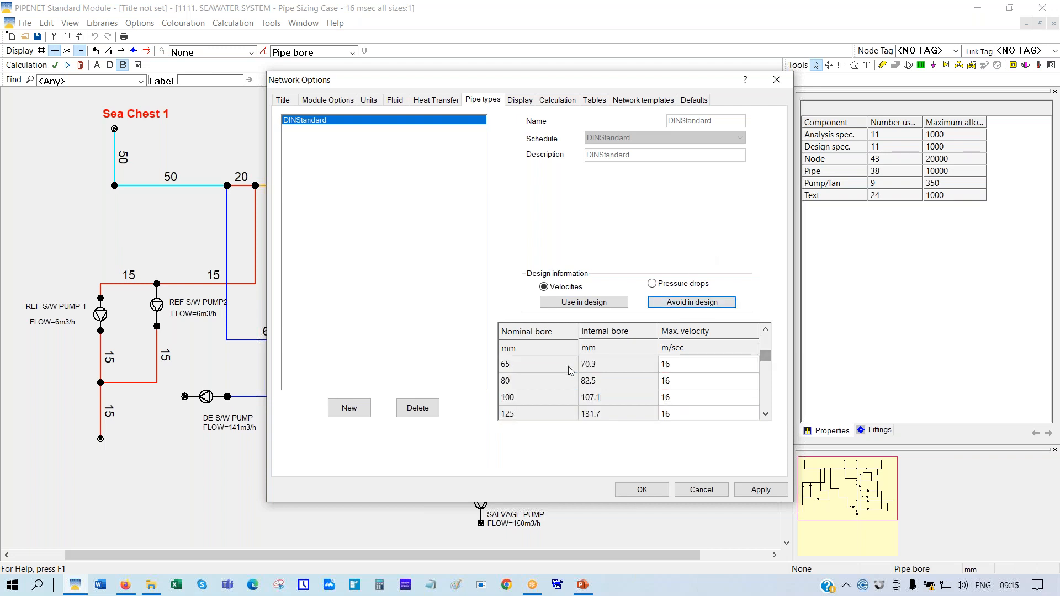
left_click(549, 366)
left_click(710, 304)
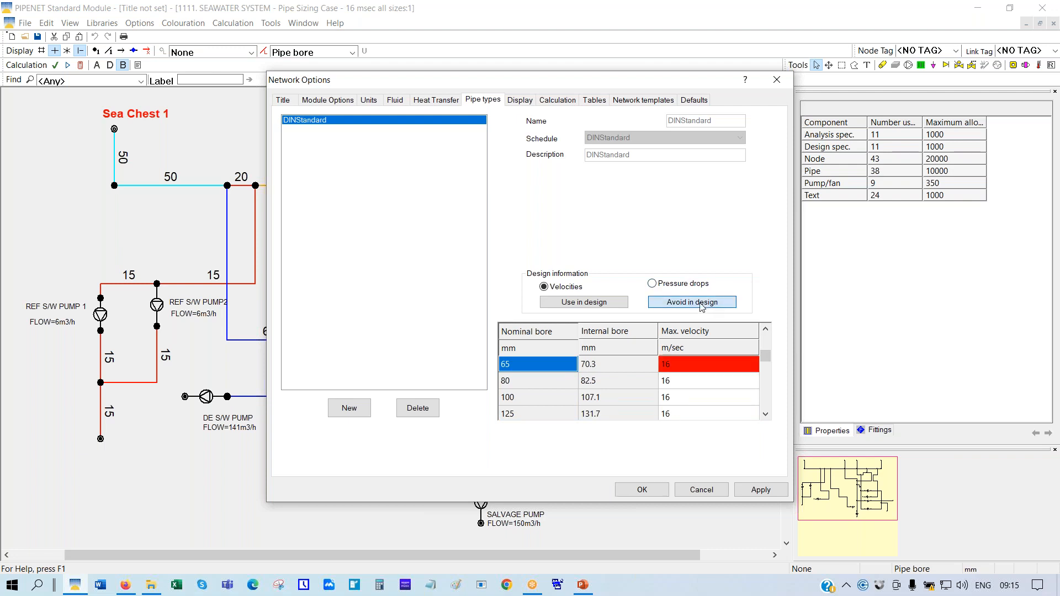
left_click(622, 487)
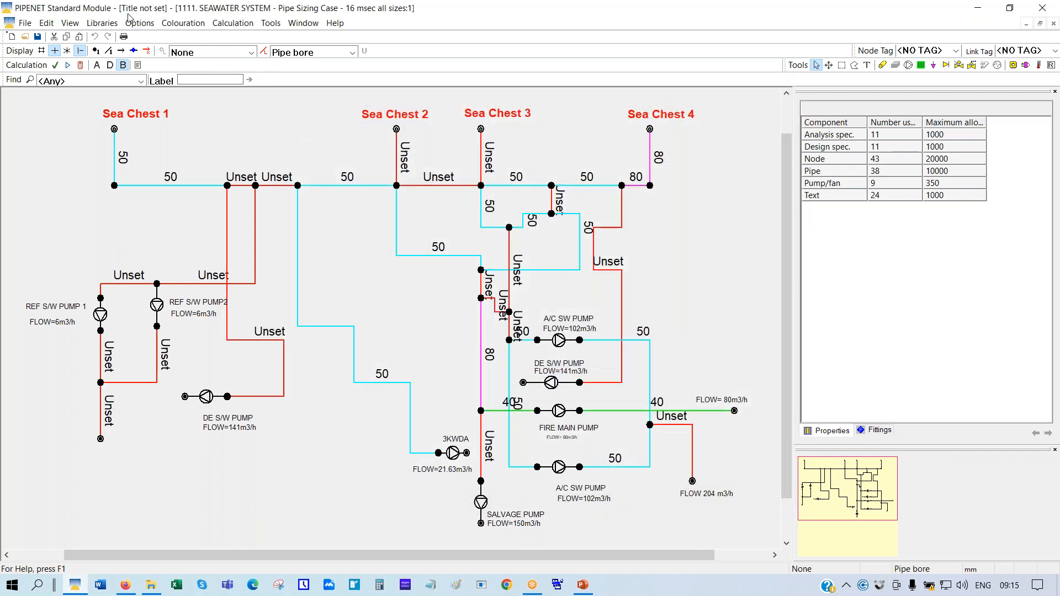
Re-size the seawater network to only 40, 50 and 80 bores, then bring up the Open dialog
left_click(81, 66)
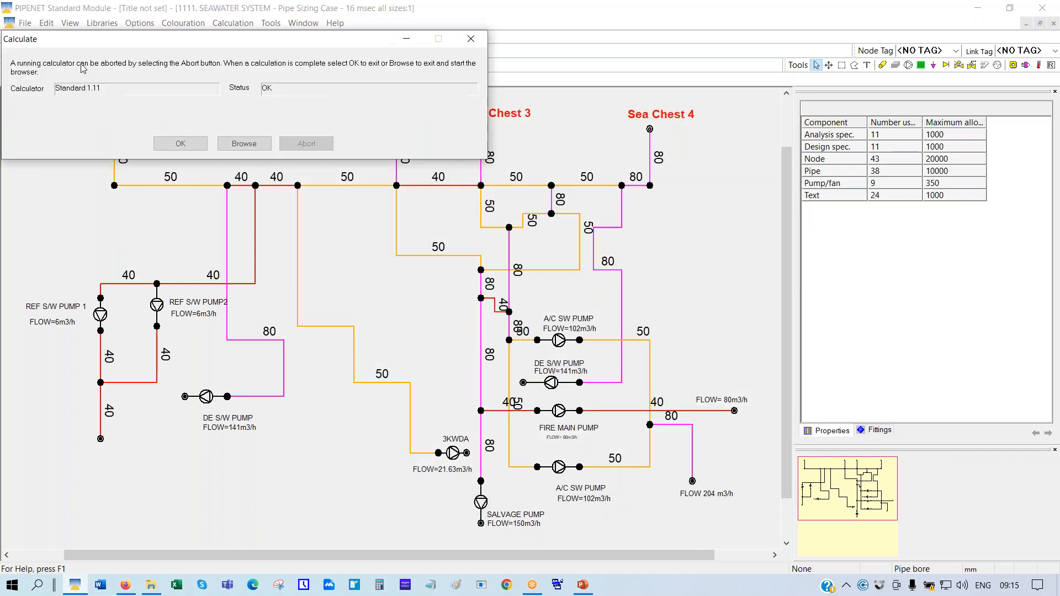
left_click(176, 144)
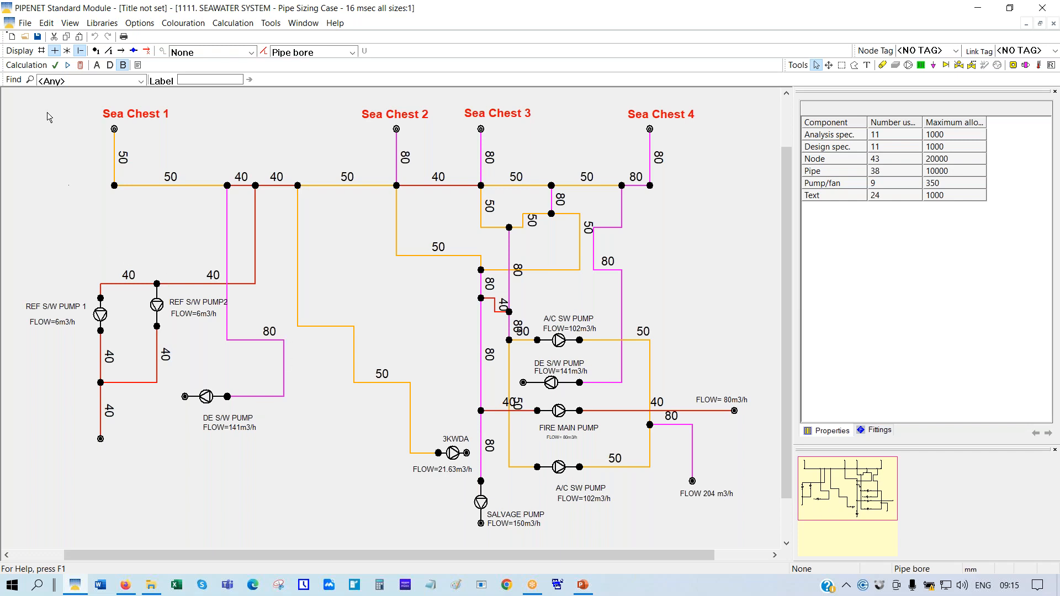
left_click(24, 37)
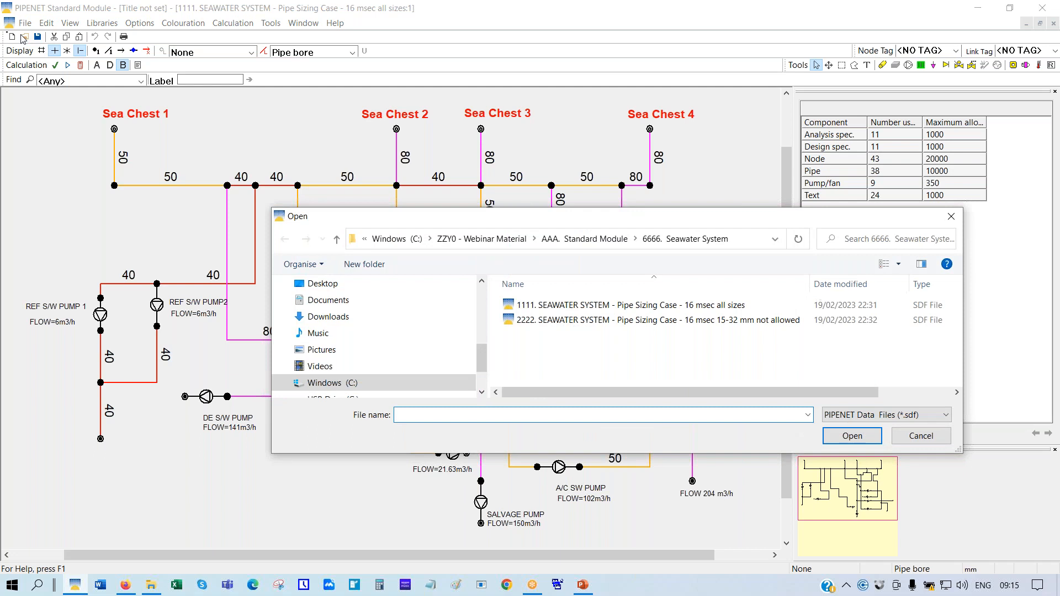
Open the 1111 Methane gathering system model from the 7777 folder without saving the seawater changes
left_click(591, 239)
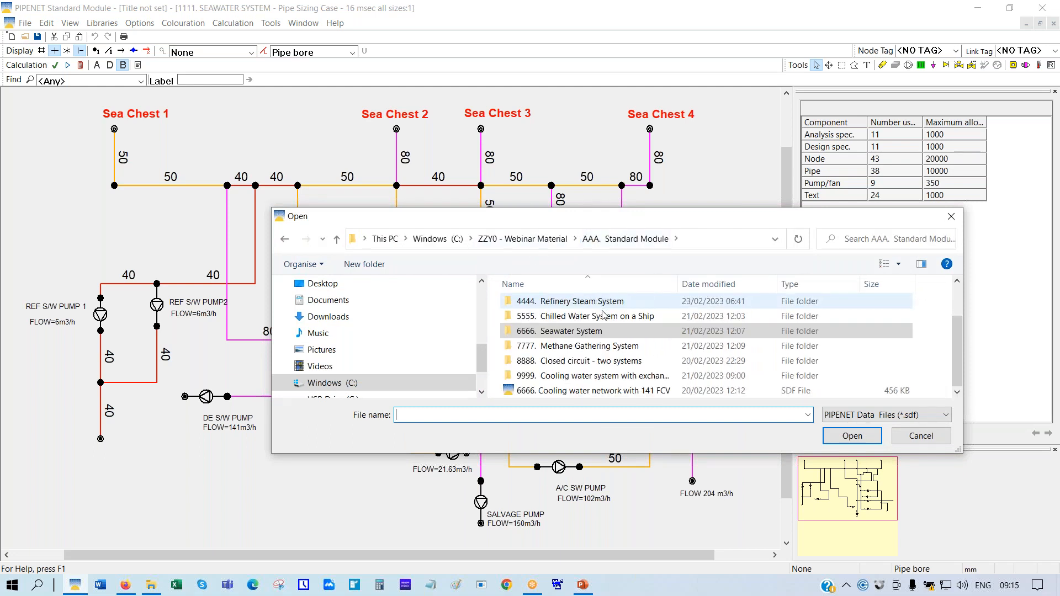
double_click(575, 347)
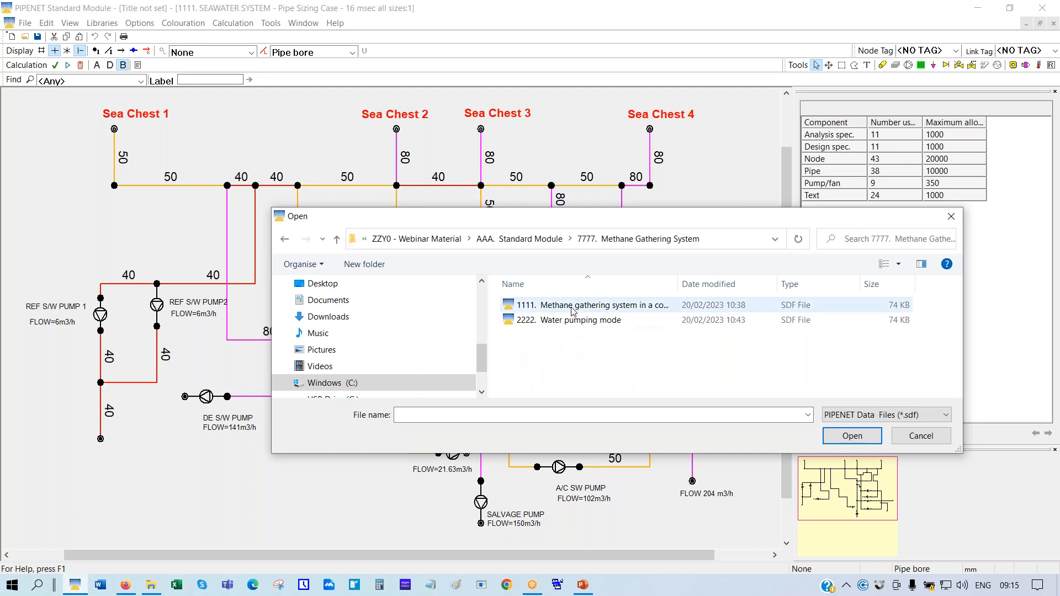
double_click(573, 305)
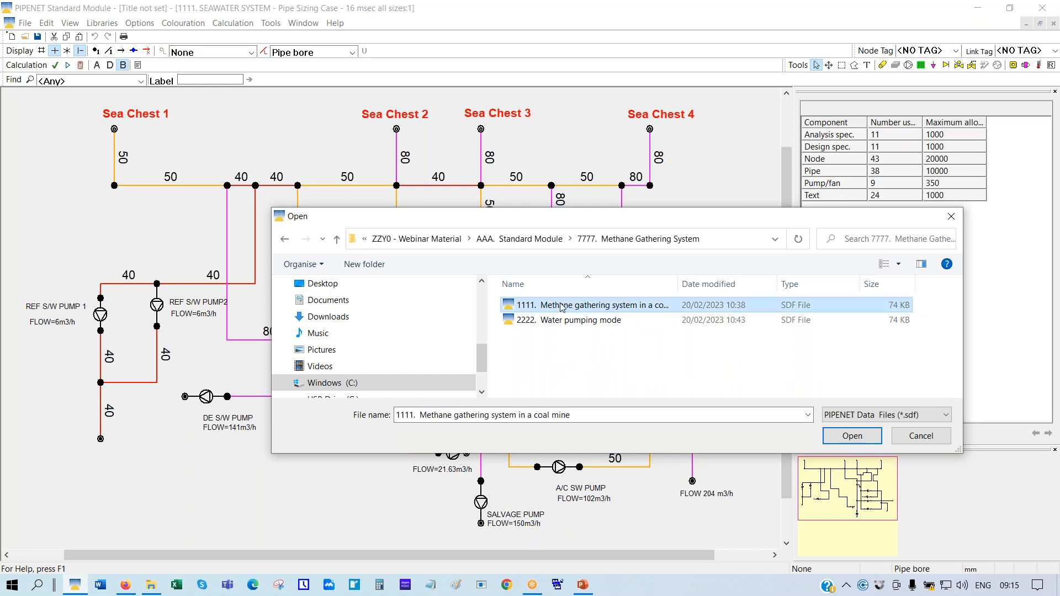
left_click(536, 327)
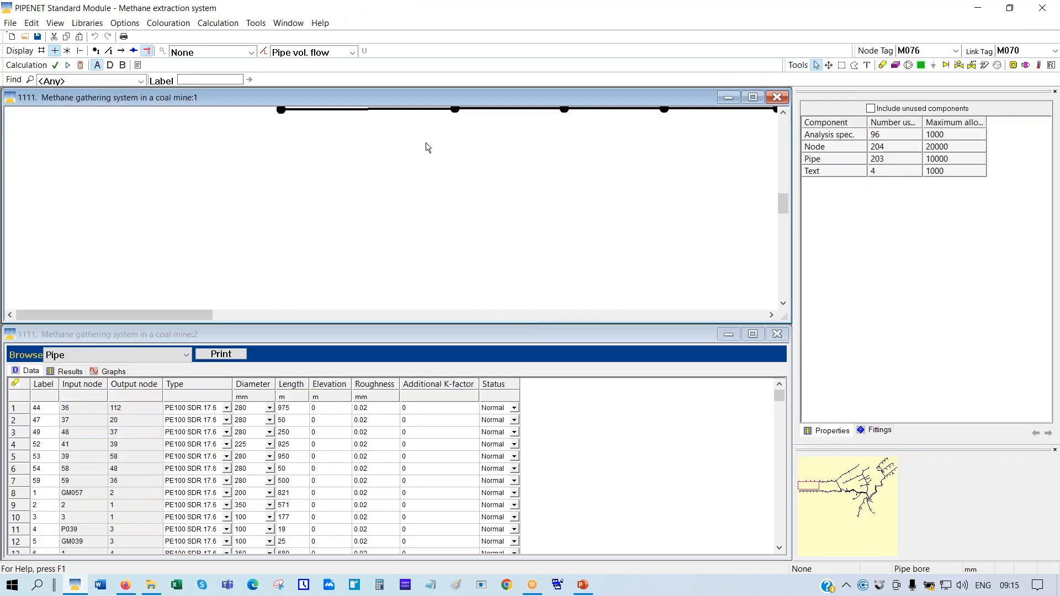
Maximize the methane network window, scale it to fit, then bring up the Open dialog
left_click(751, 99)
right_click(360, 134)
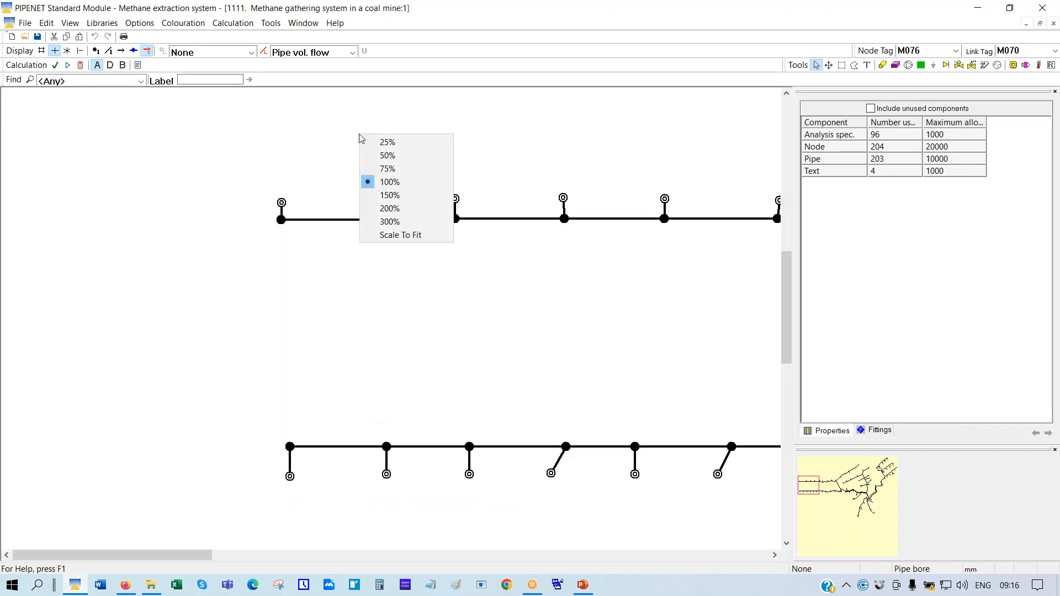
left_click(376, 235)
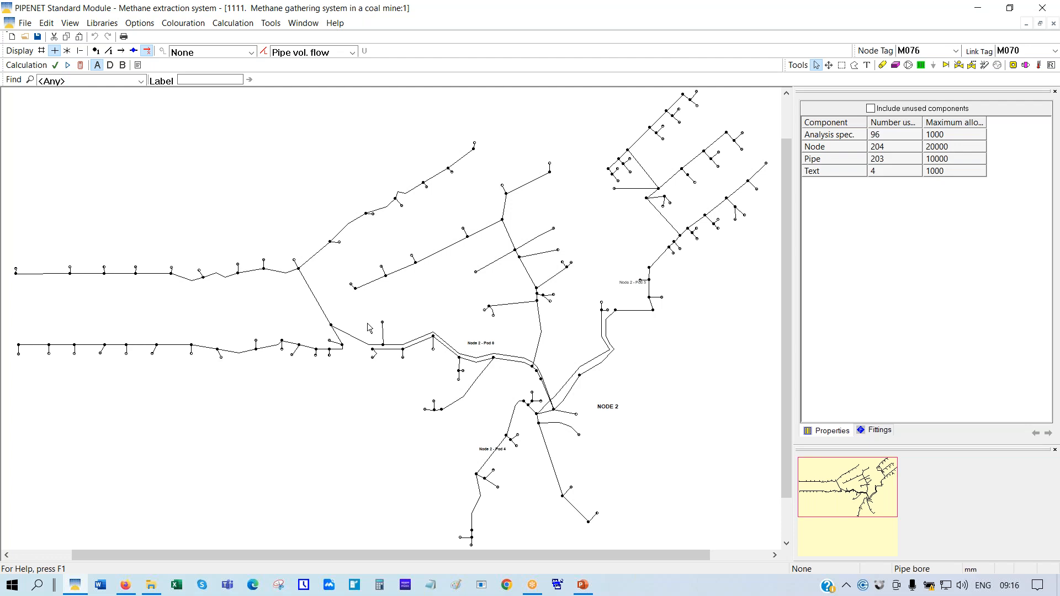
left_click(25, 37)
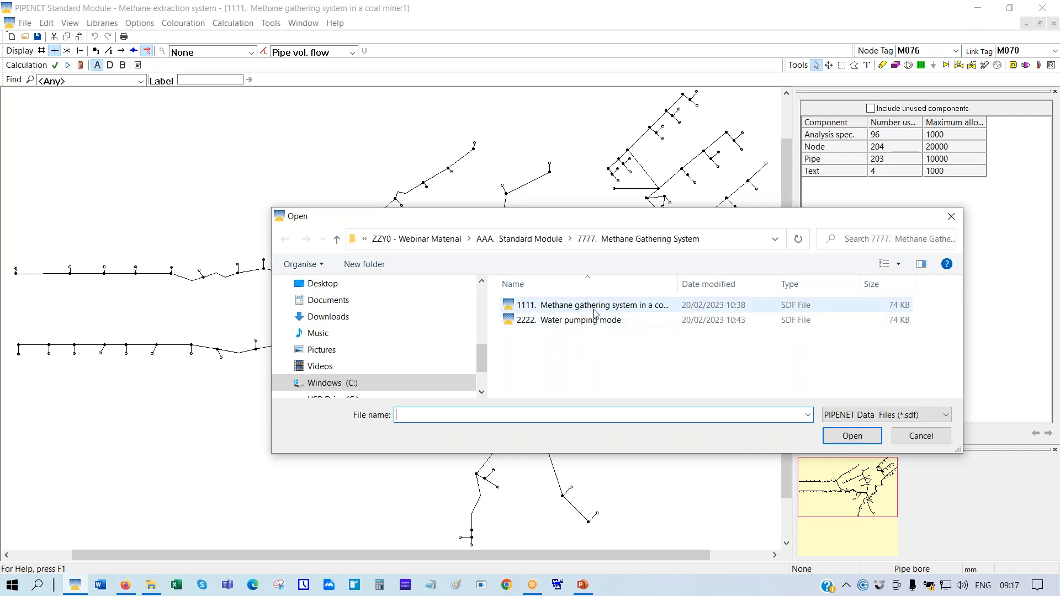
Open the 1111 Cooling water network file from the 9999 folder and maximize its window
left_click(913, 438)
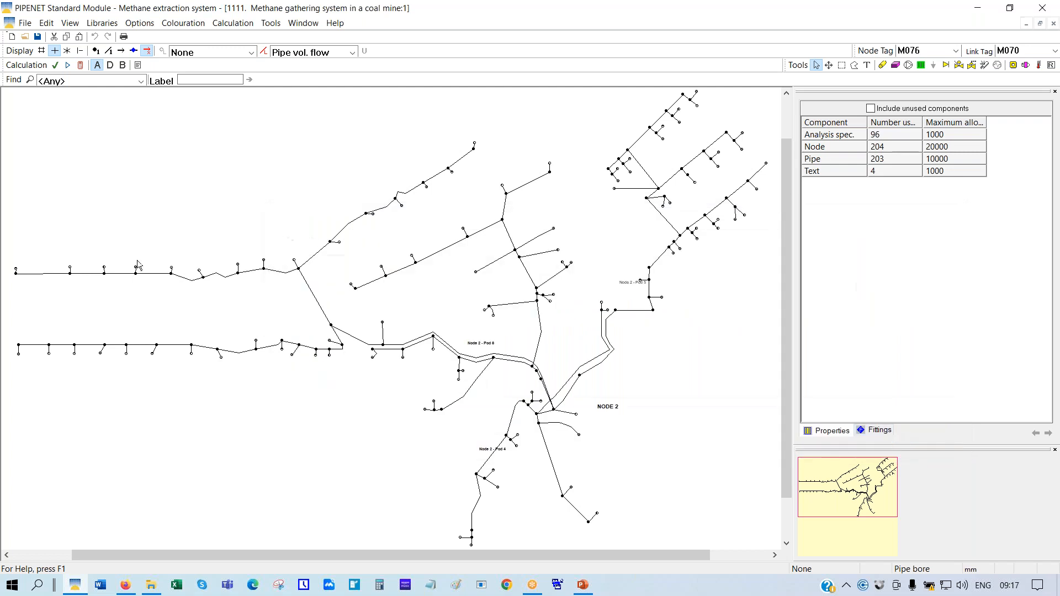
left_click(30, 37)
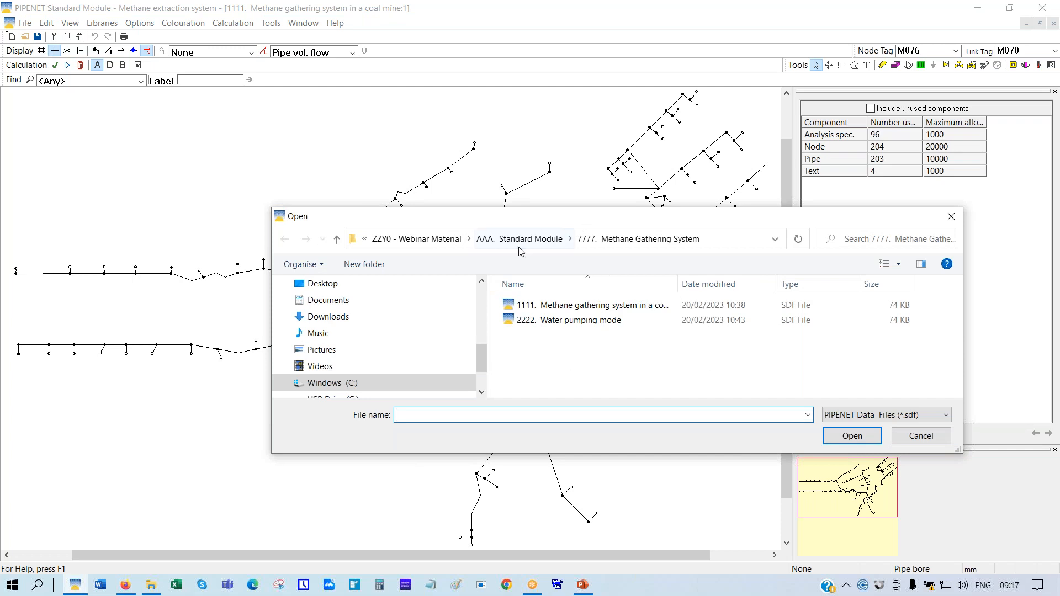
left_click(532, 239)
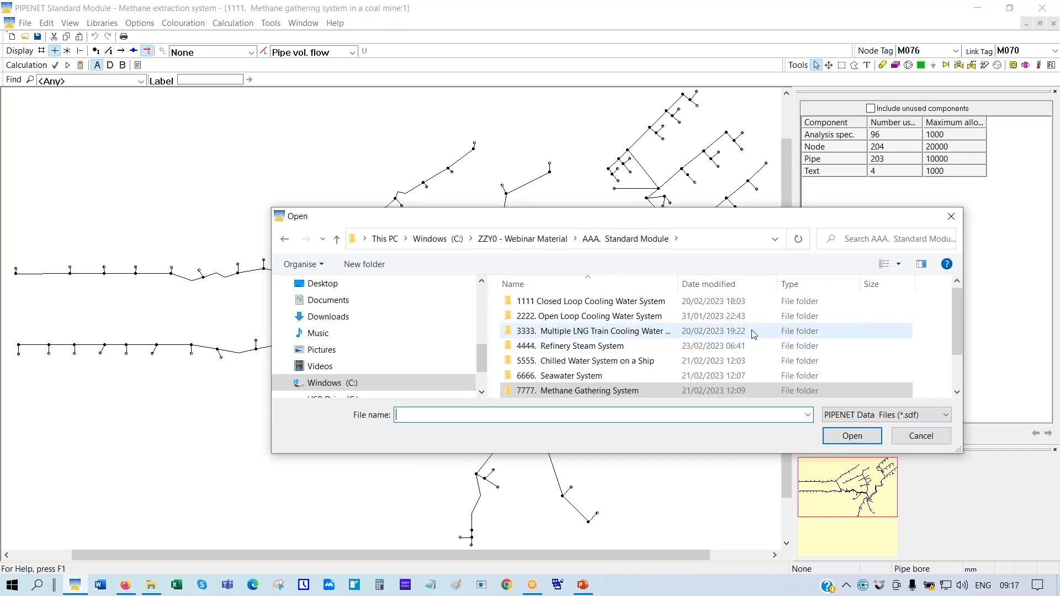
scroll(566, 342, "down", 1)
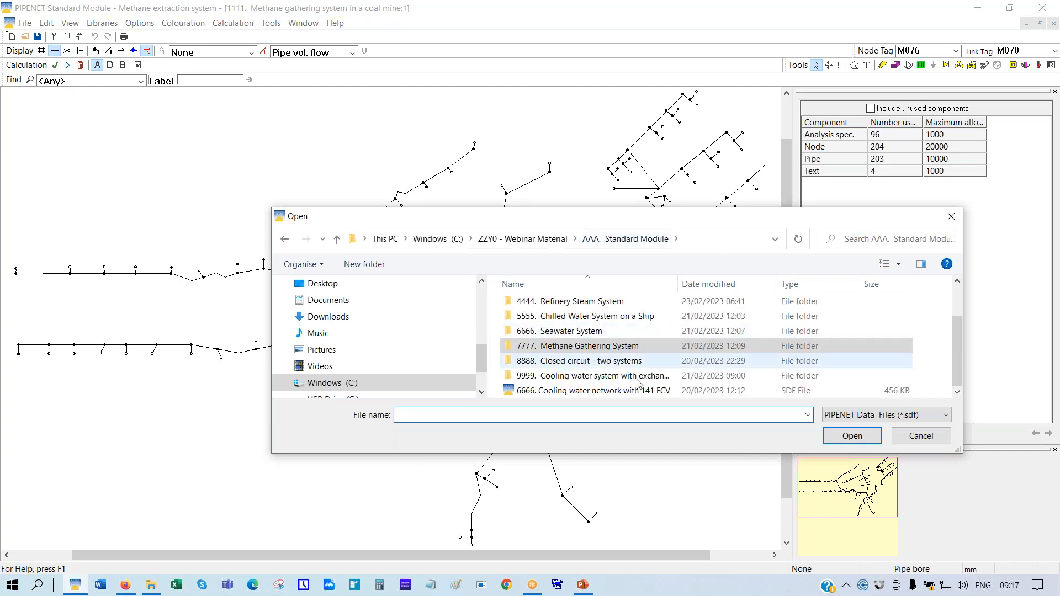
left_click(600, 381)
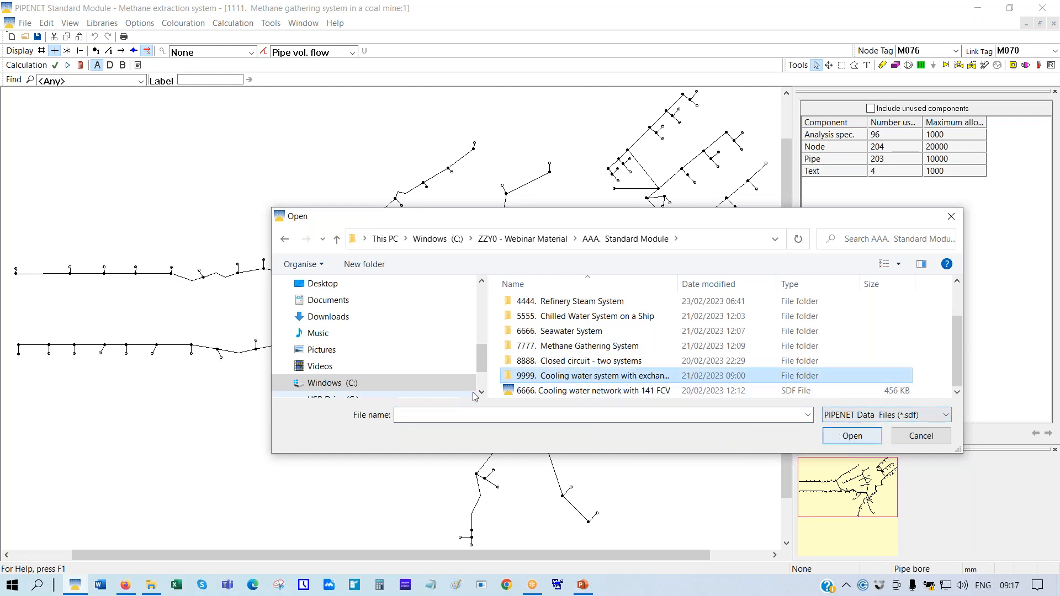
double_click(561, 379)
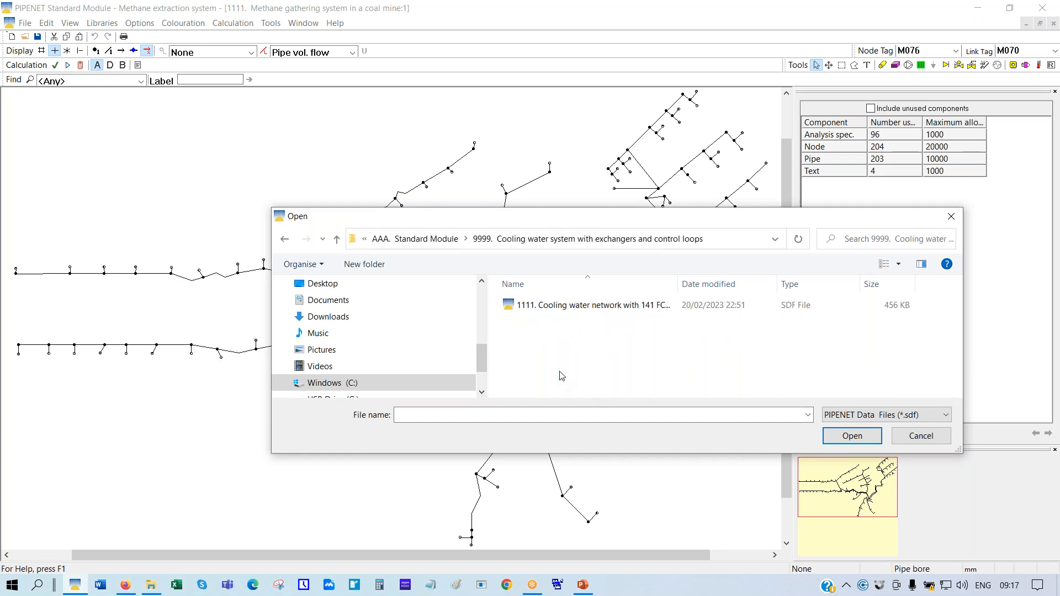
double_click(560, 307)
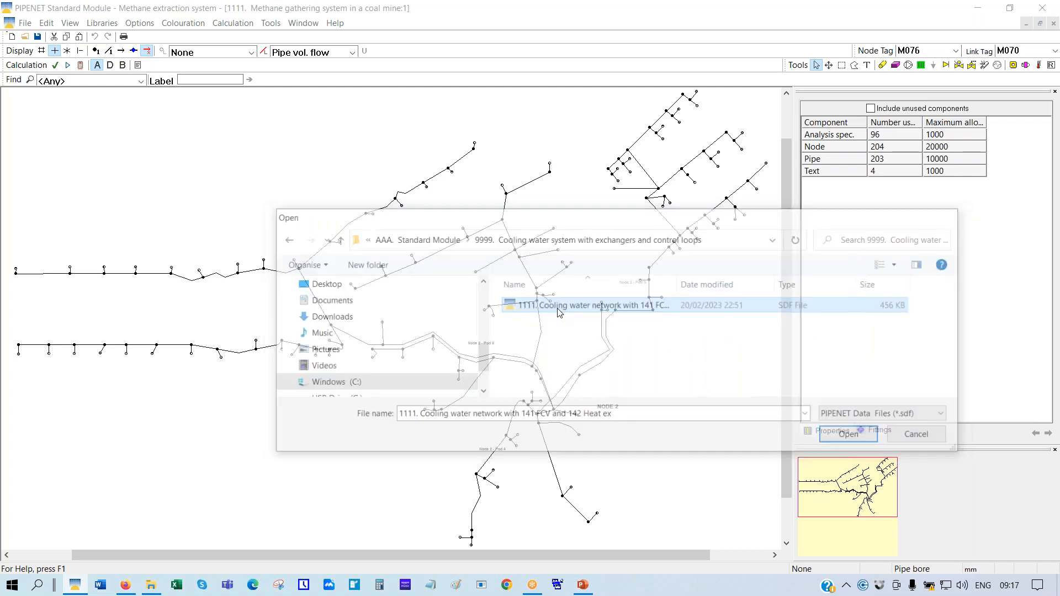
left_click(754, 99)
right_click(440, 194)
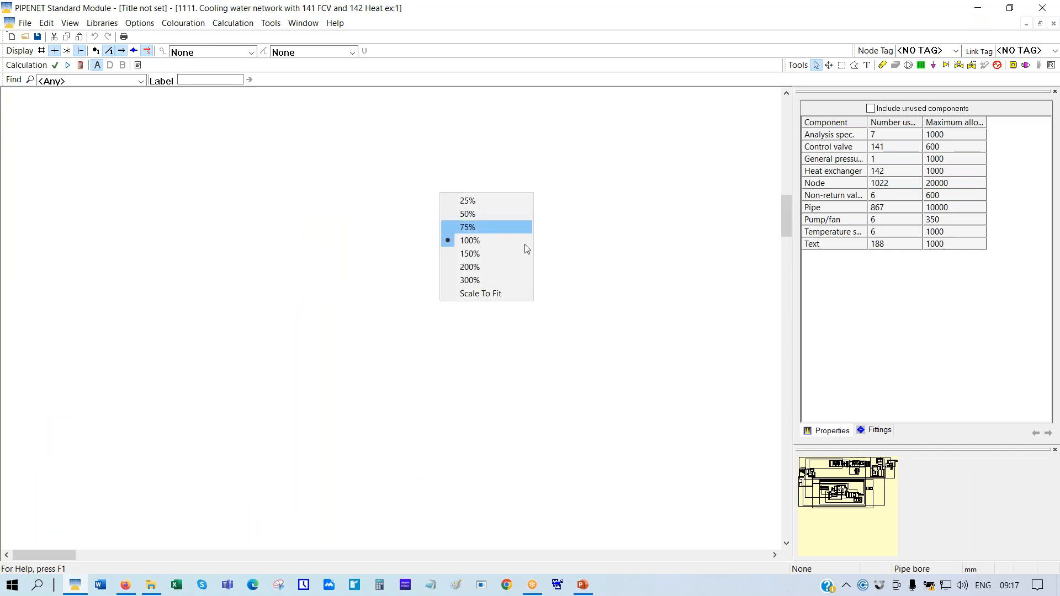
Scale the cooling water network to fit and check its pipe, control valve and heat exchanger counts
left_click(488, 294)
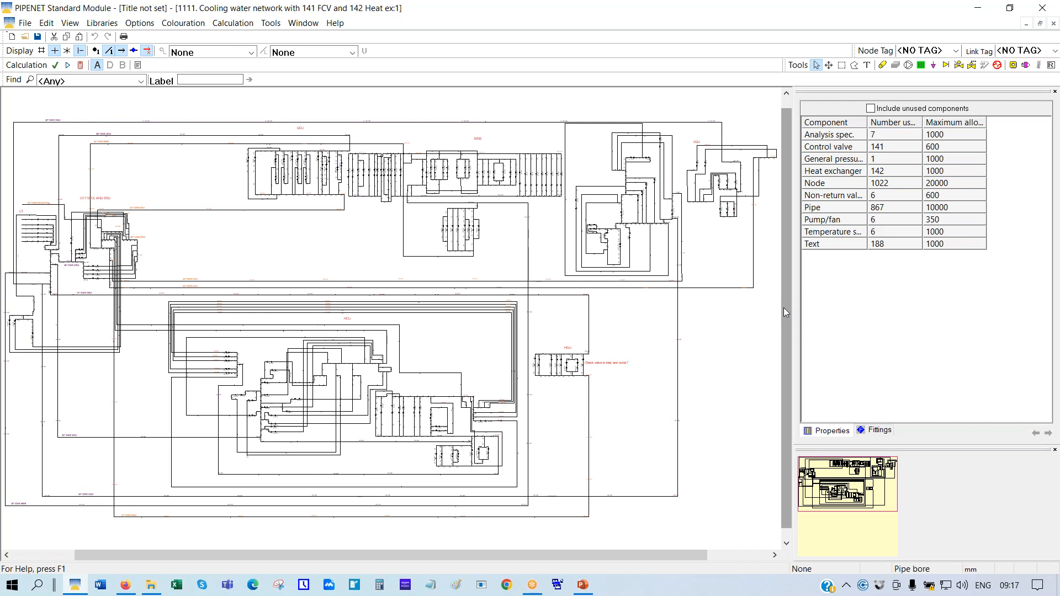
left_click(851, 212)
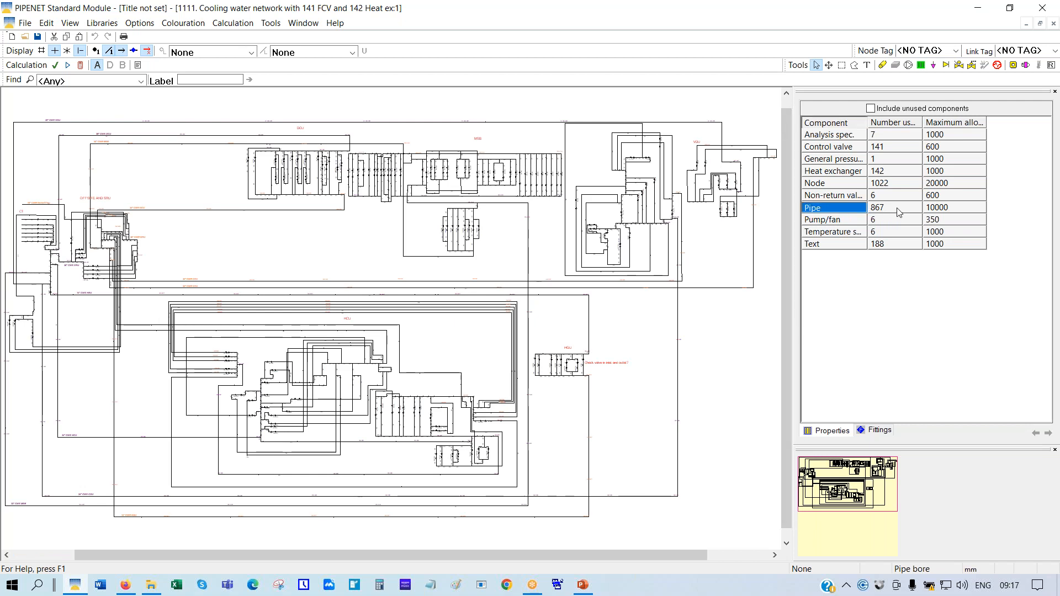
left_click(834, 148)
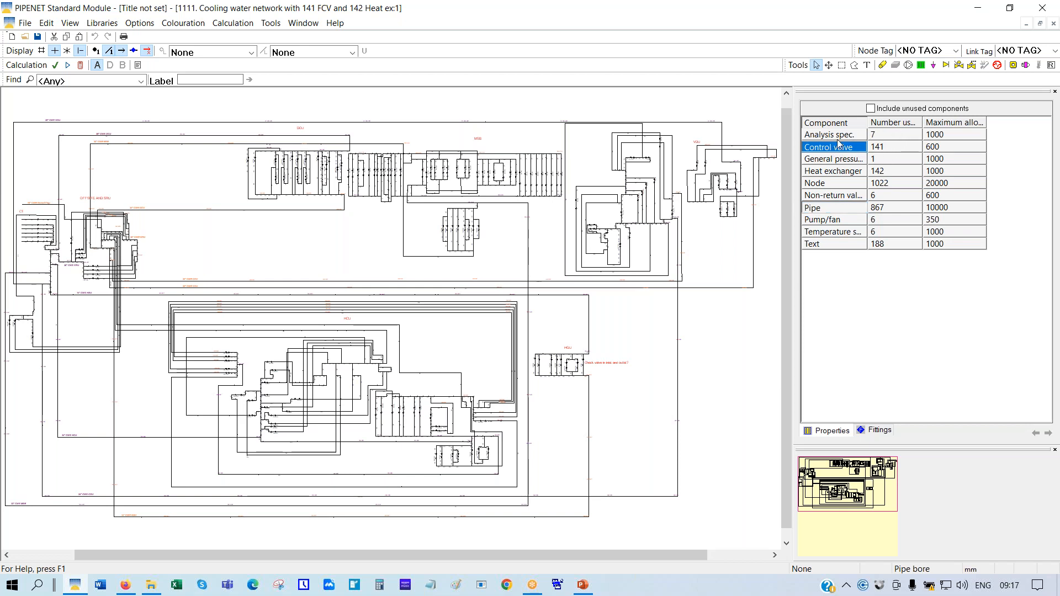
left_click(834, 172)
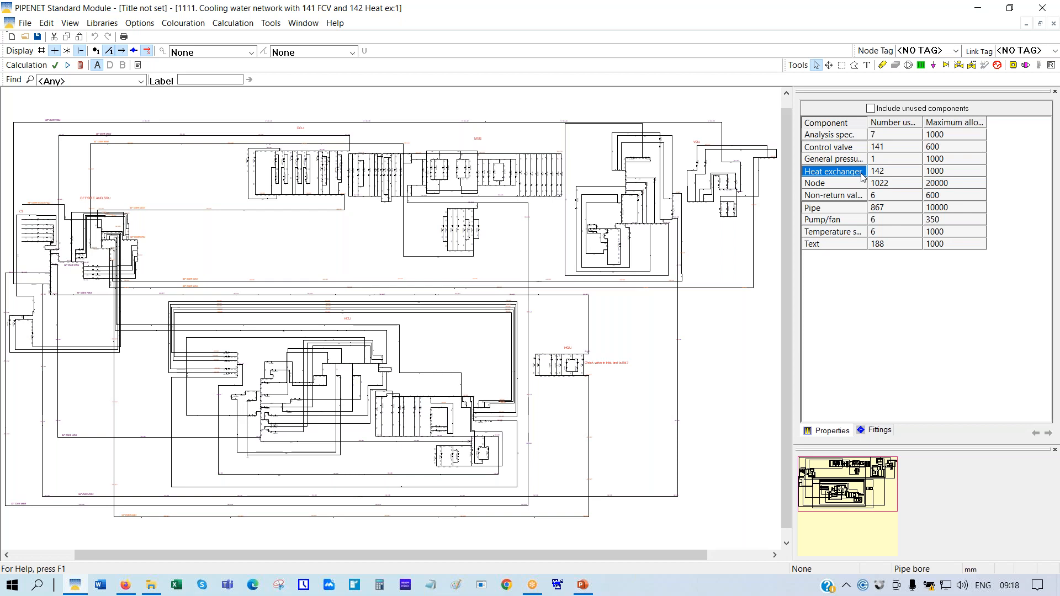
Calculate the cooling water network, viewing it at 100% and 50%, and close the warnings result
left_click(80, 66)
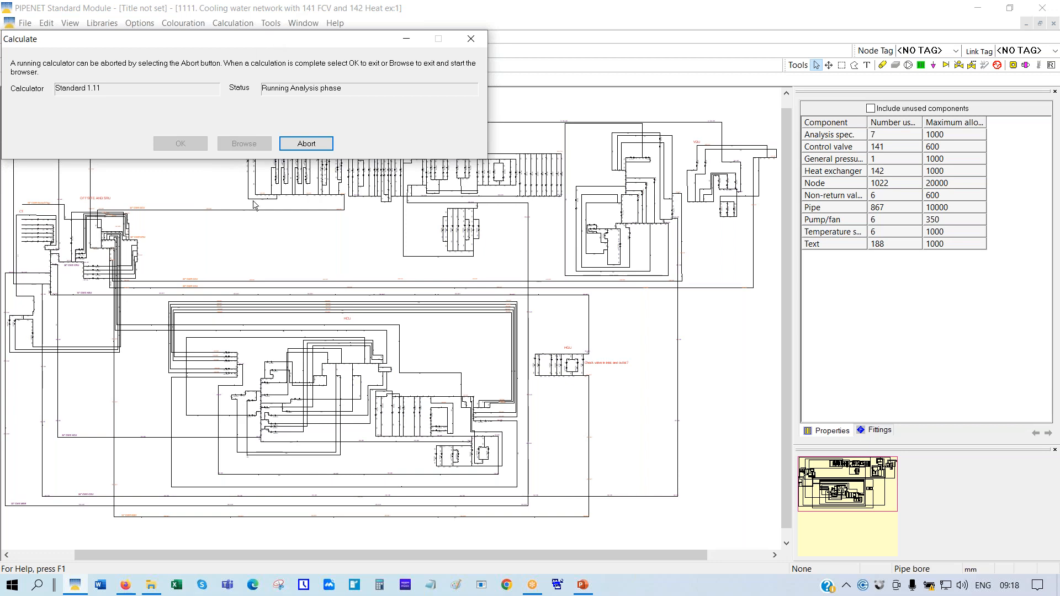
right_click(256, 234)
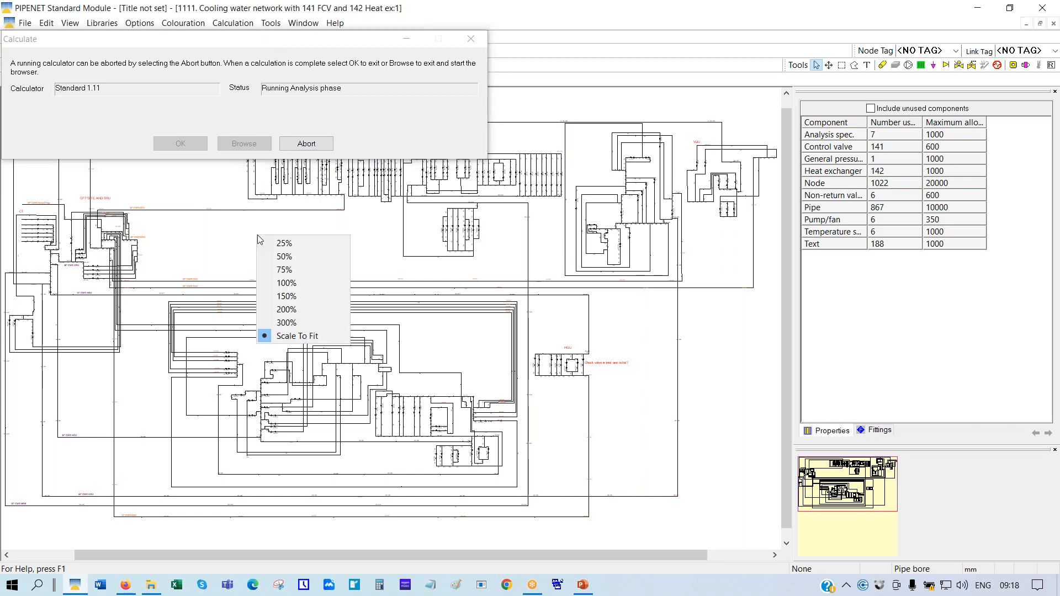
left_click(293, 283)
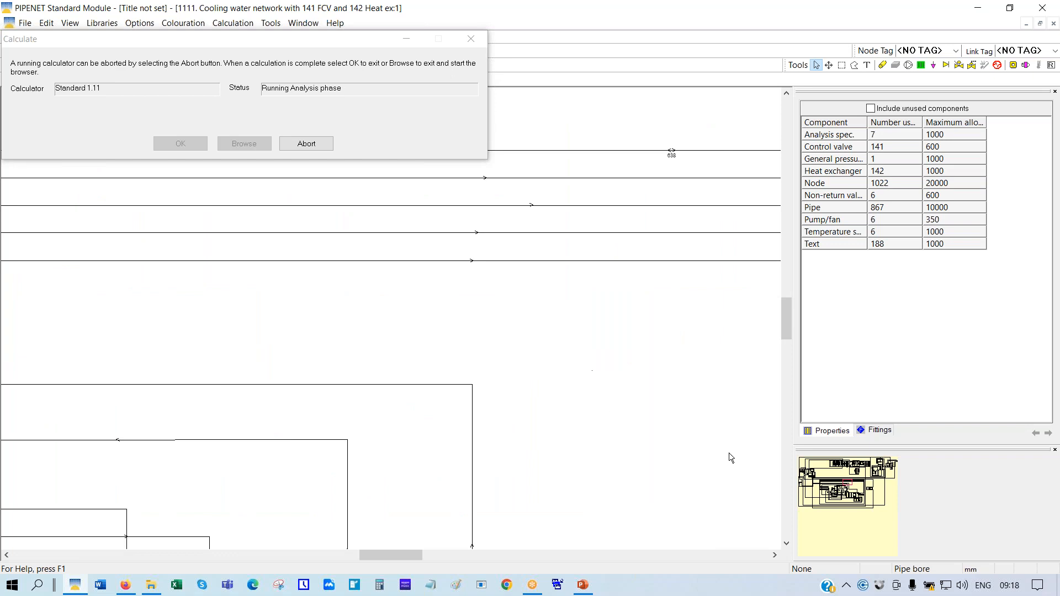
left_click_drag(853, 486, 793, 460)
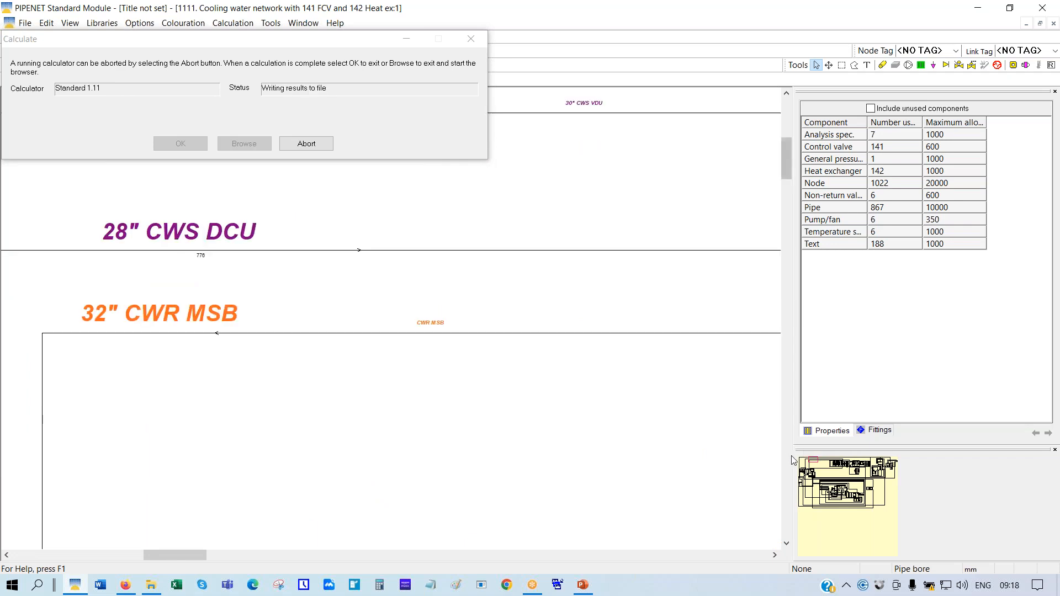
right_click(582, 184)
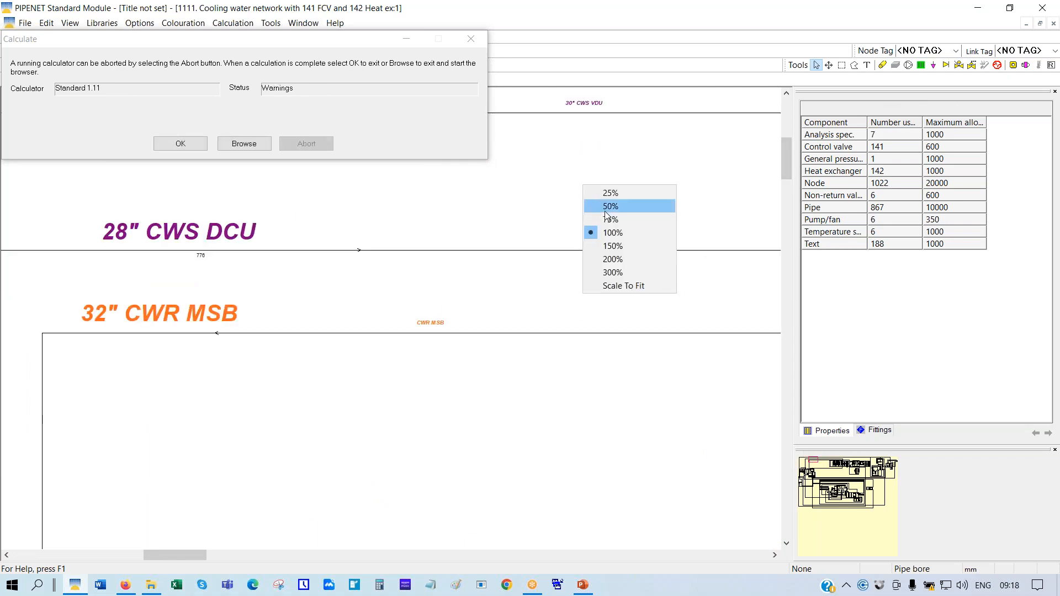
left_click(605, 211)
left_click_drag(817, 465, 848, 465)
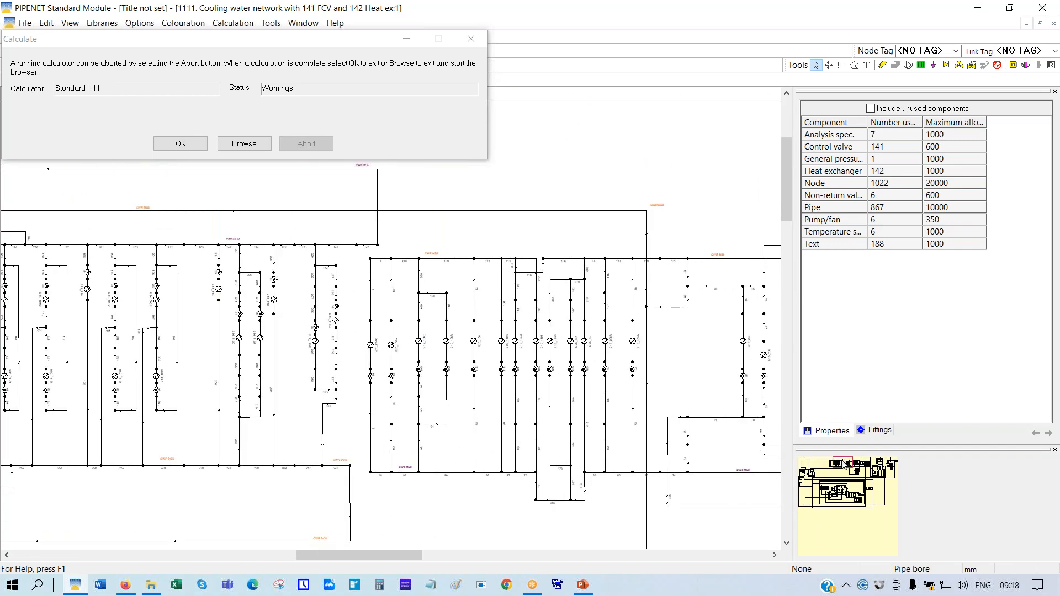
left_click(181, 146)
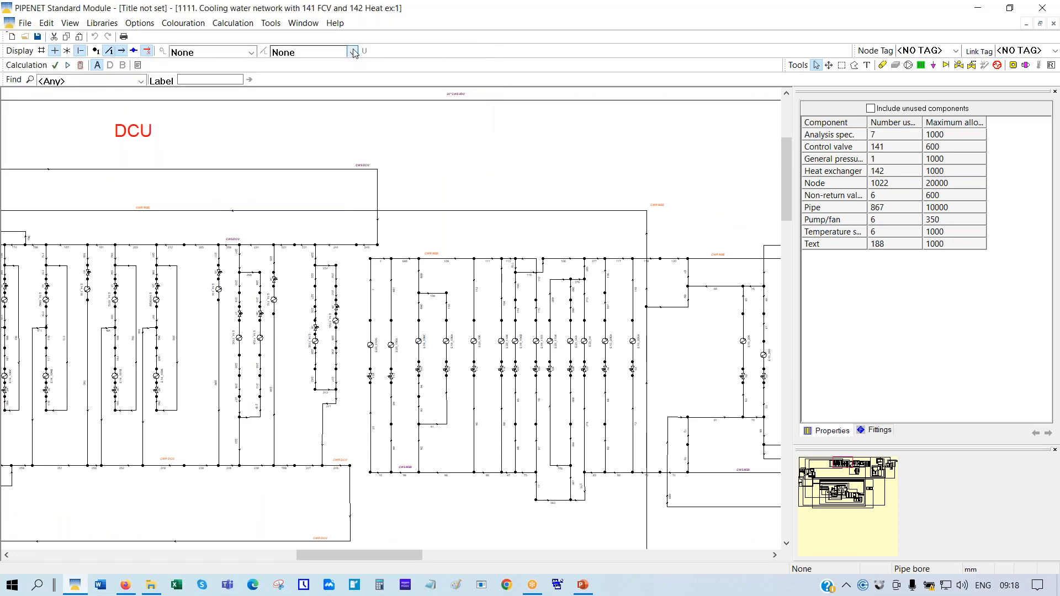
Show Pipe vol. flow results on the pipes and zoom the drawing to 100%
left_click(354, 53)
left_click(302, 119)
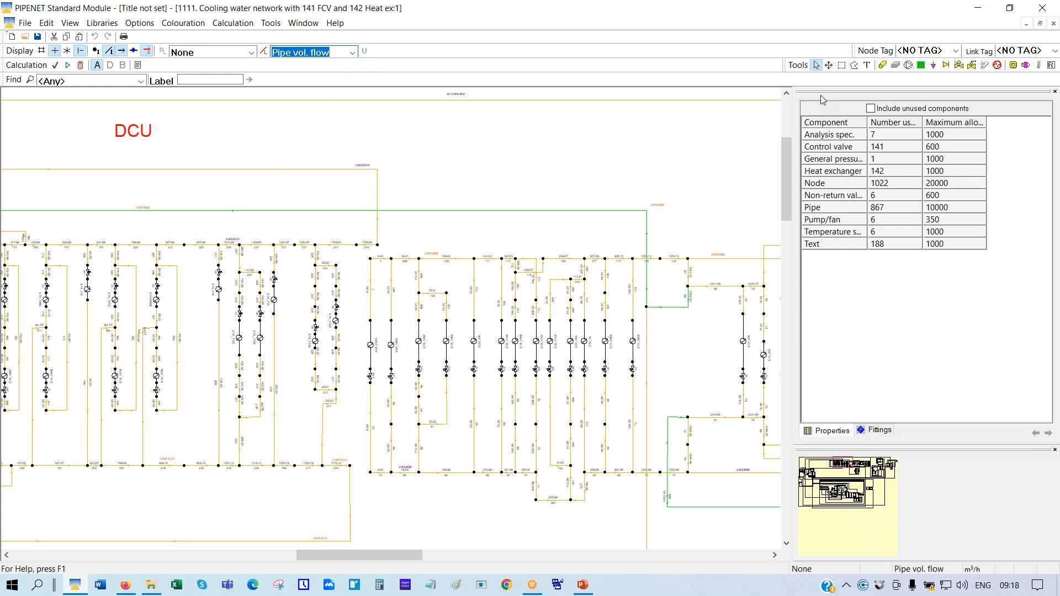
right_click(470, 130)
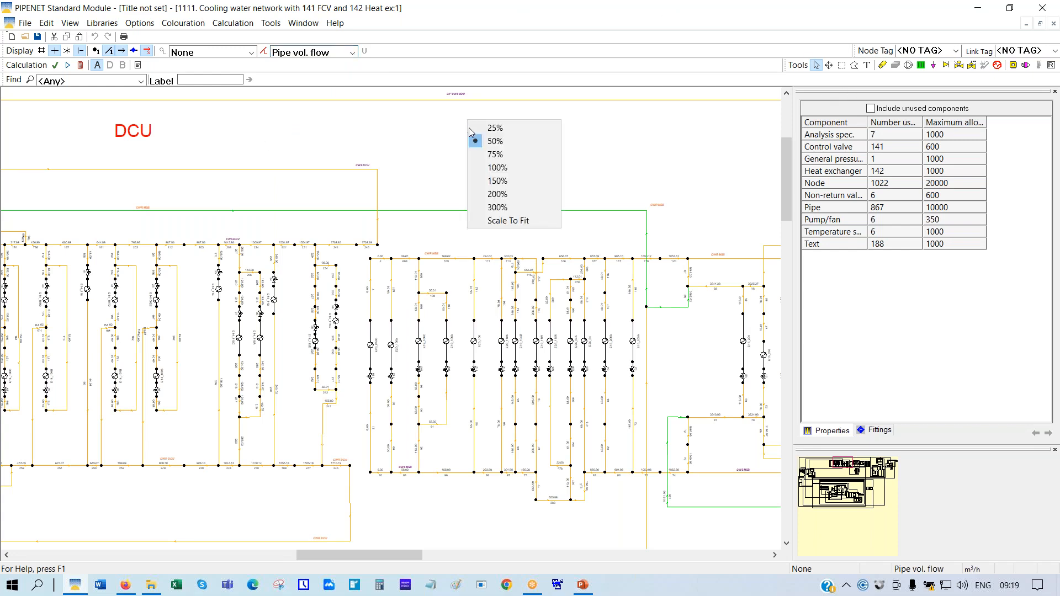
left_click(497, 168)
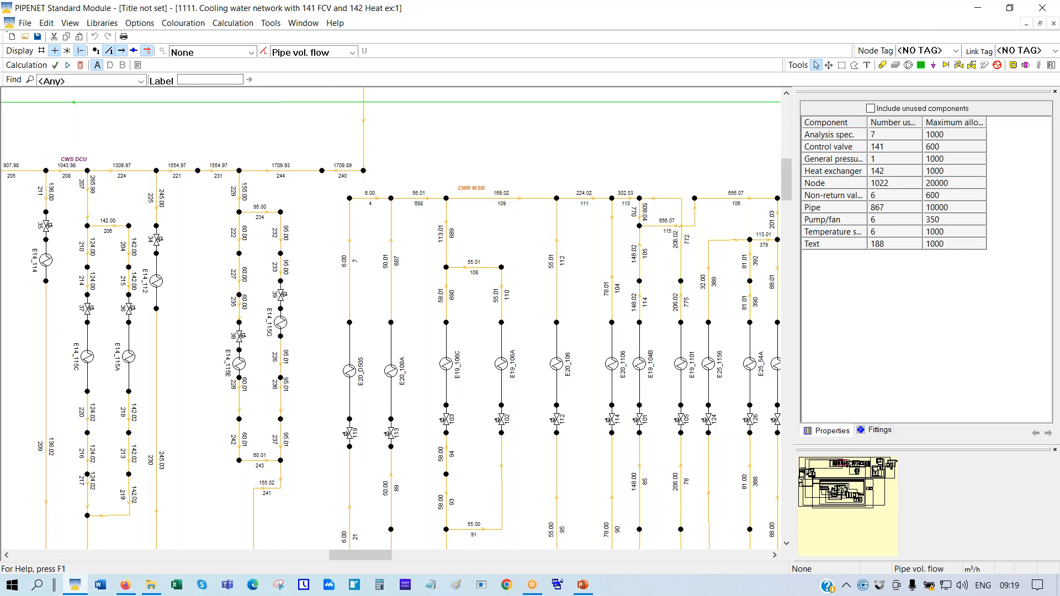
Place a text label containing the support e-mail address above the pipework
left_click(868, 66)
left_click(437, 141)
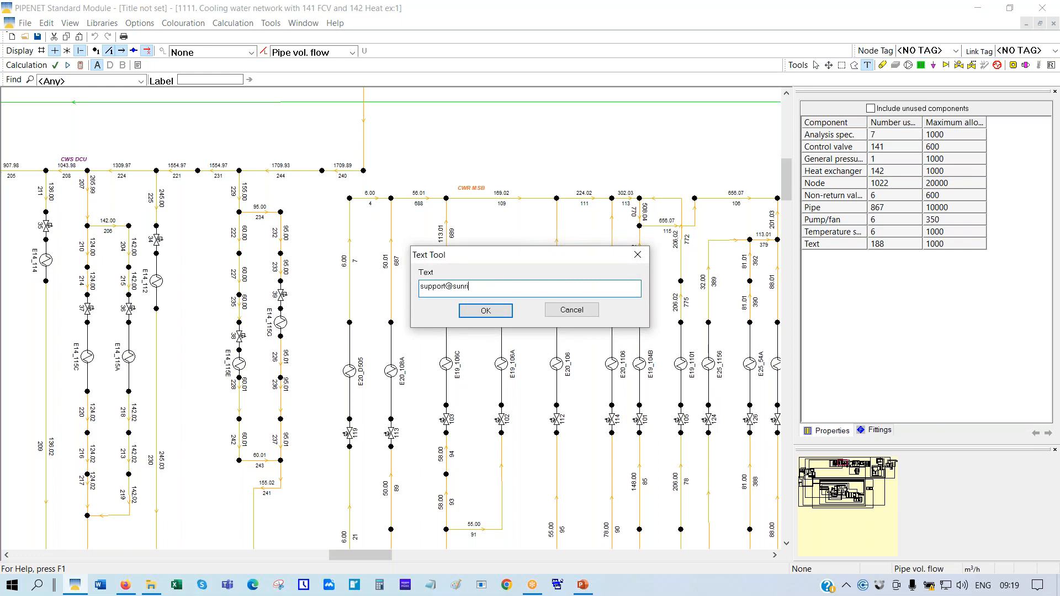
left_click(486, 310)
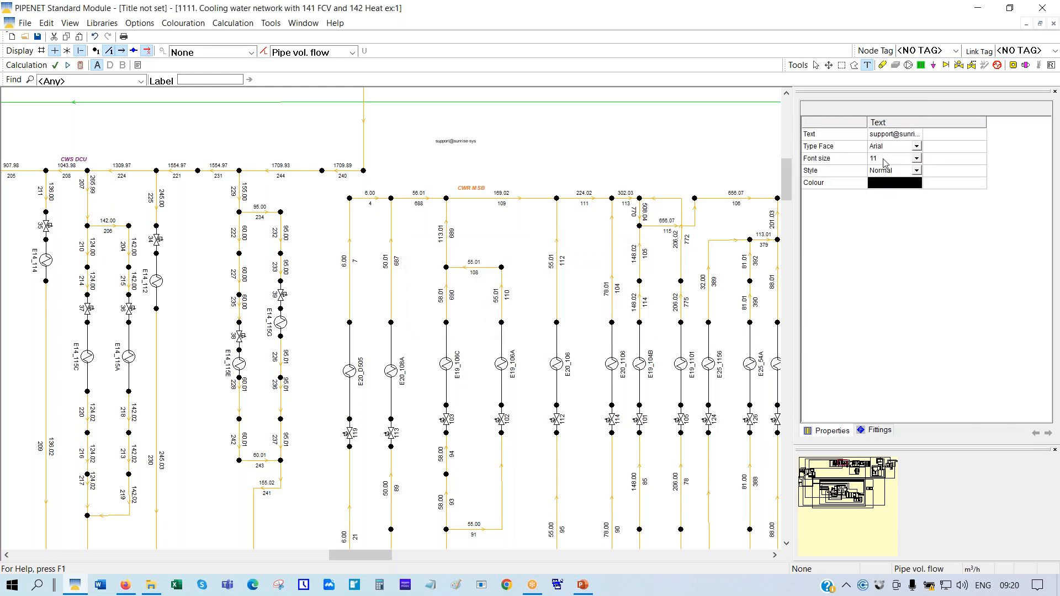
left_click(885, 160)
Set the label's font size to 48 and keep its style Normal
left_click(882, 280)
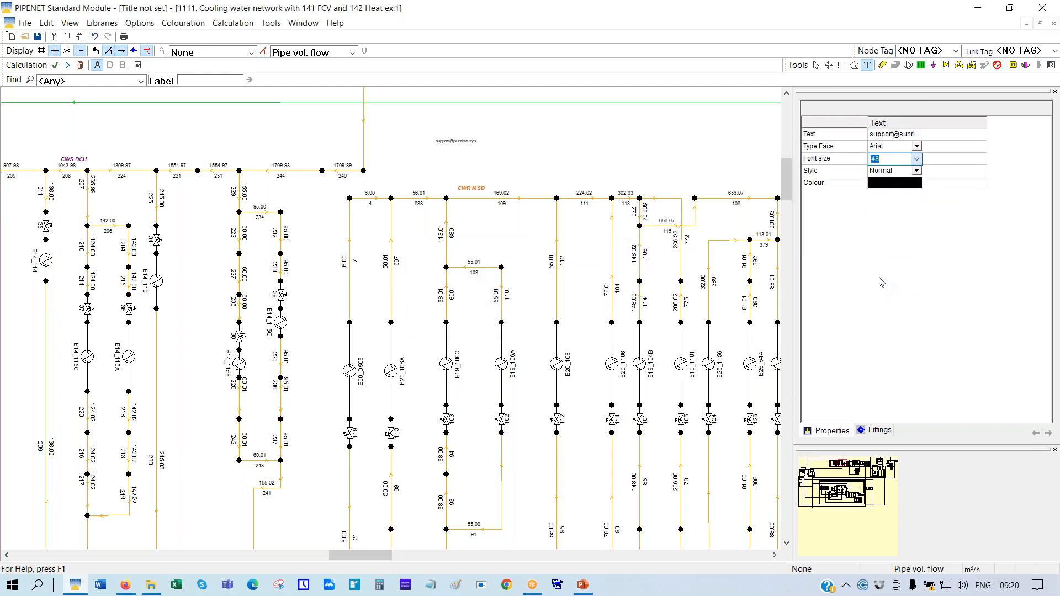
left_click(916, 171)
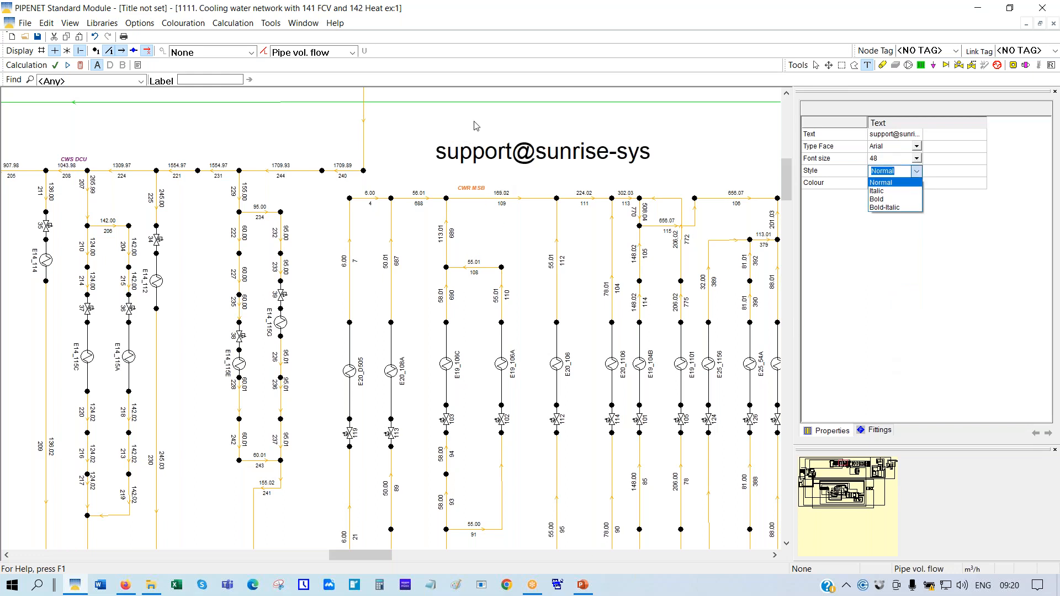
left_click(658, 160)
left_click(650, 161)
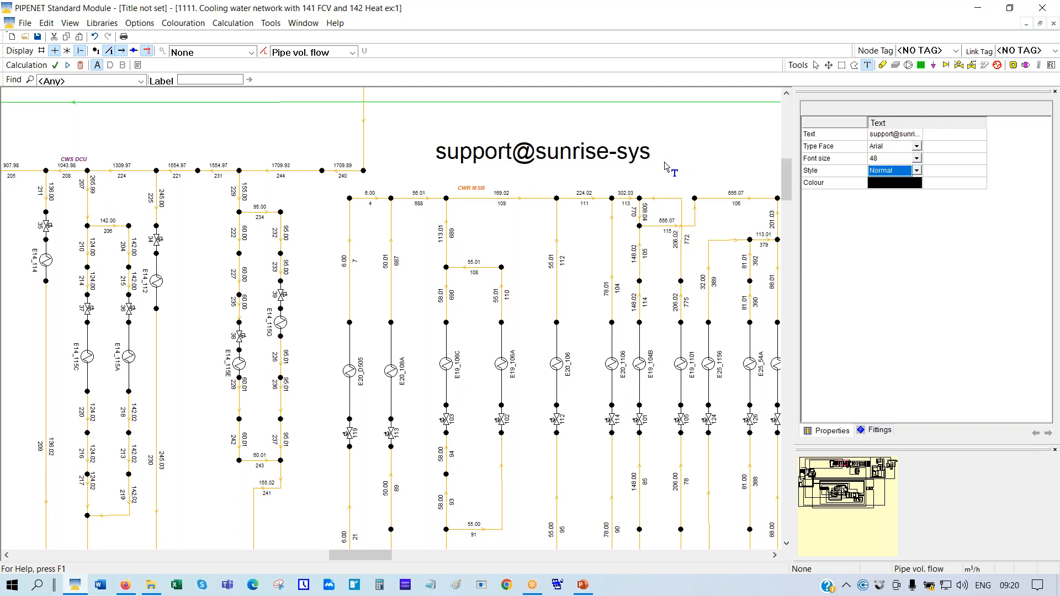
Append '.com' to the label text, keeping the Arial typeface
left_click(921, 137)
left_click_drag(994, 128, 1049, 128)
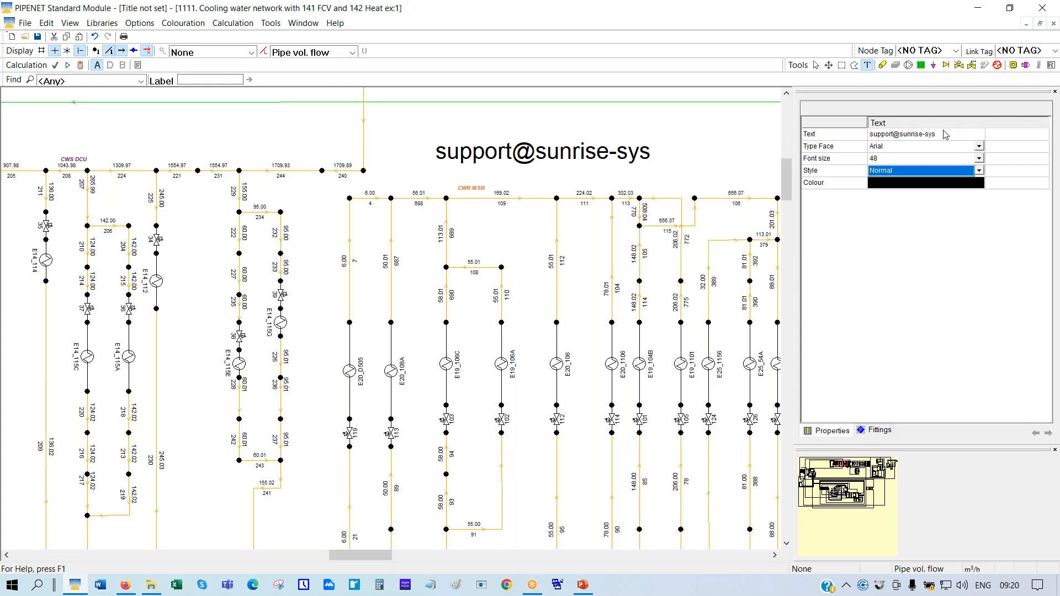
left_click(936, 138)
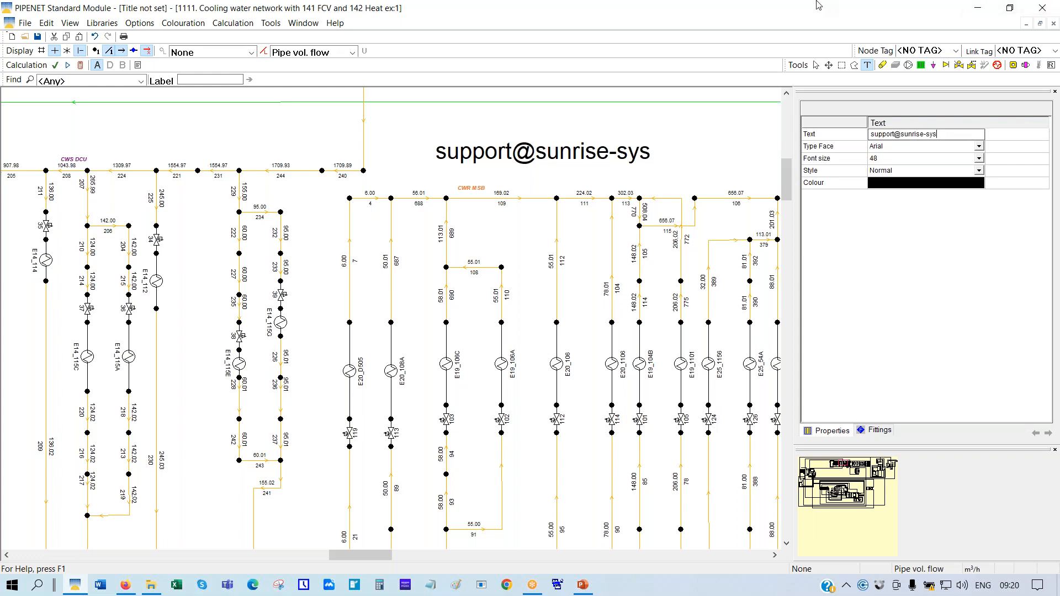
type(".com")
key("Tab")
key("alt+Down")
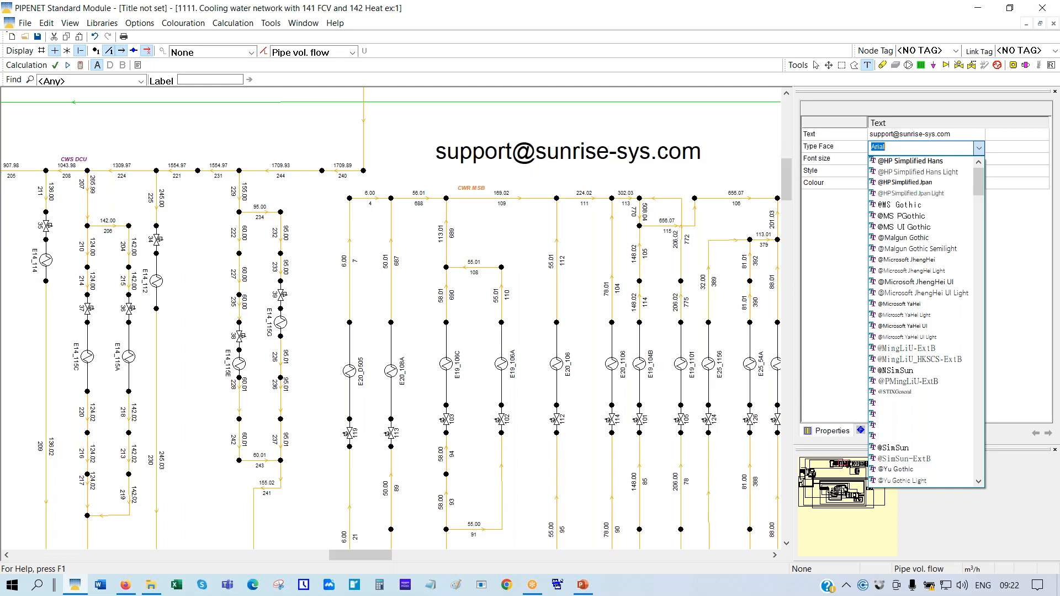
left_click(1049, 380)
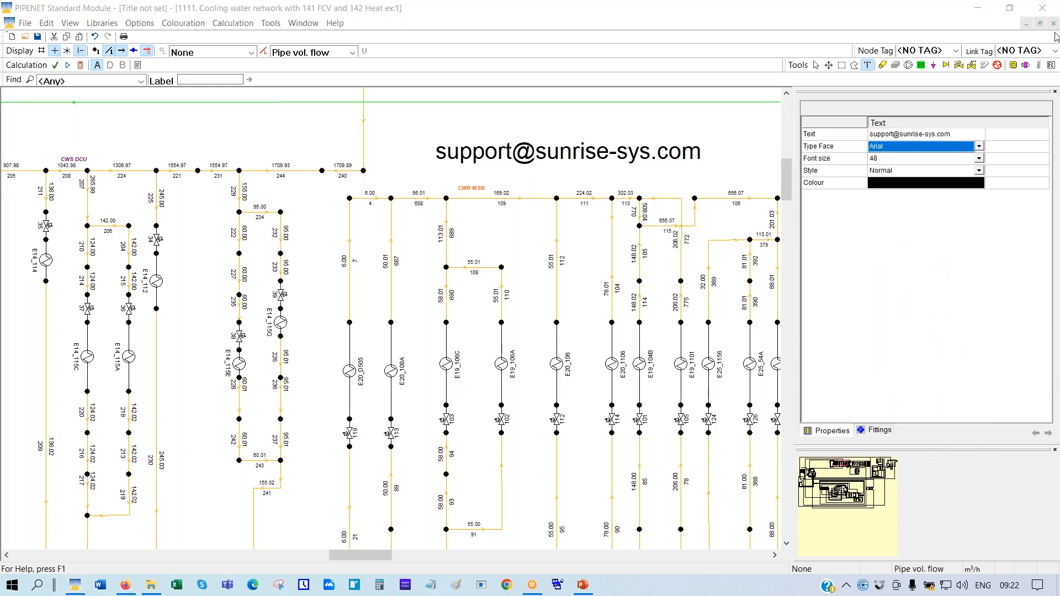